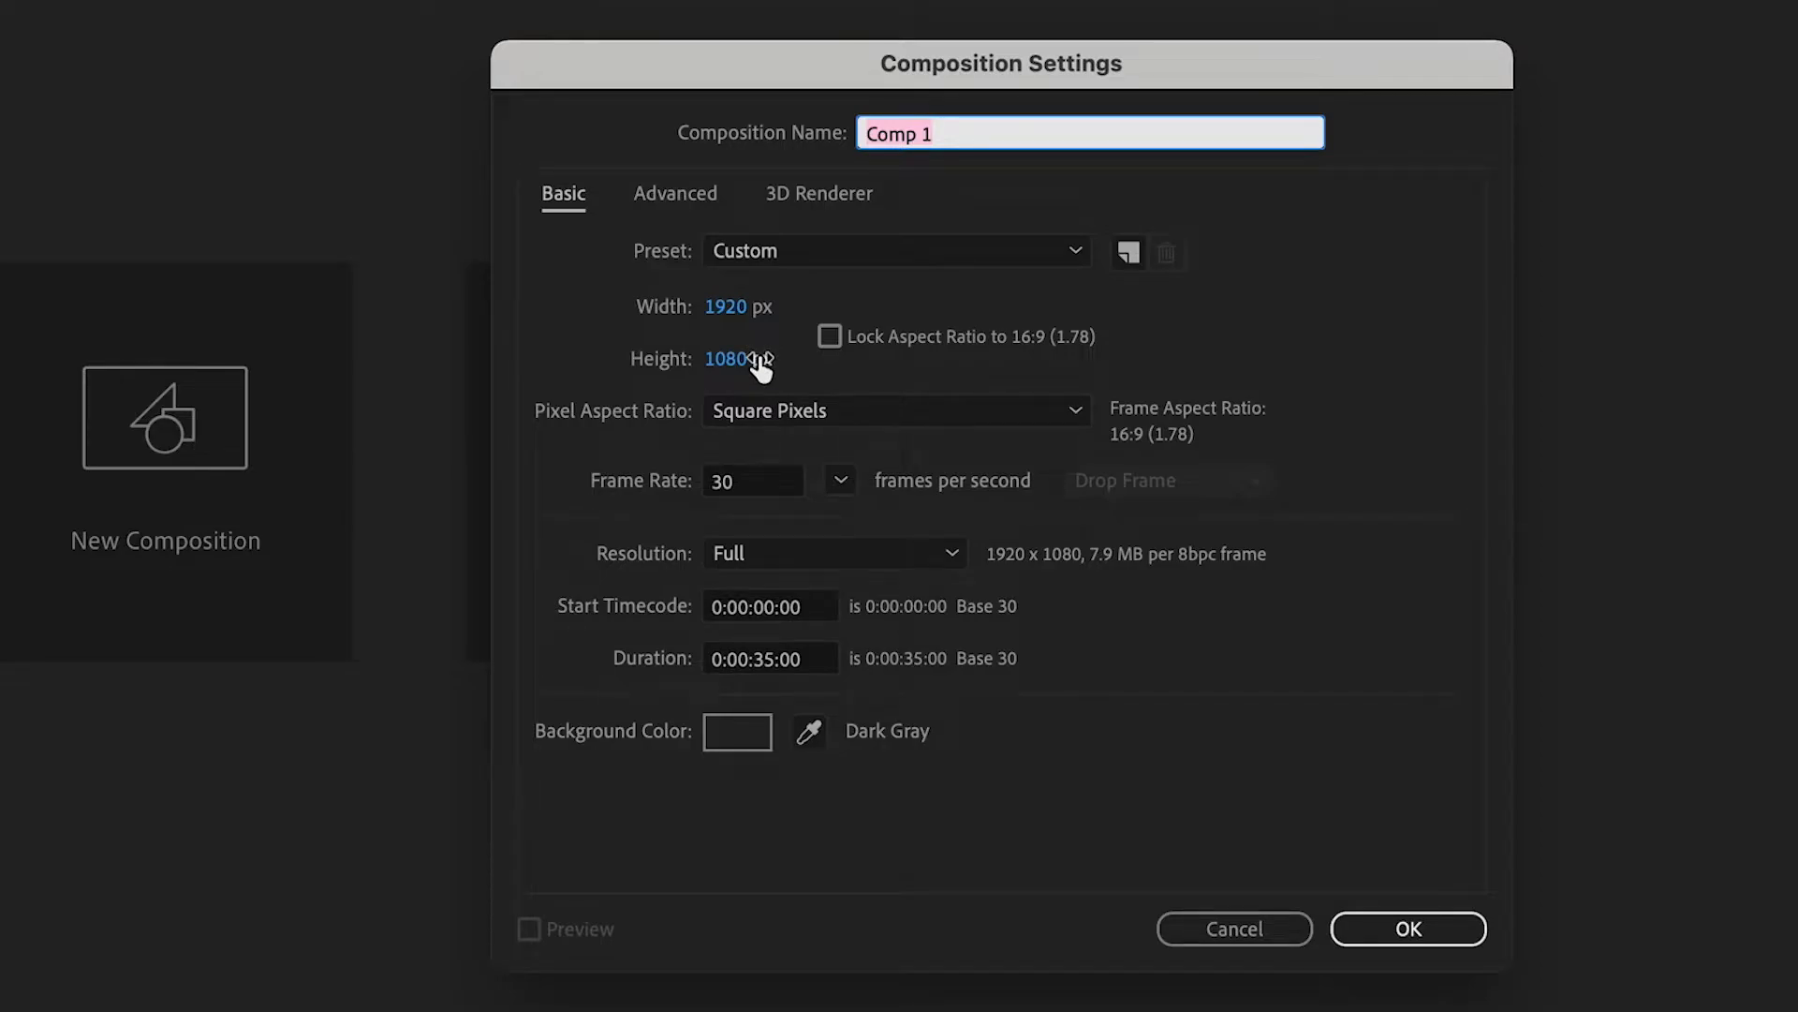
- Create the new 1920 x 1080 px, 30 fps composition with a duration of 0:00:10:00
{"action": "left_click", "coordinate": [843, 480]}
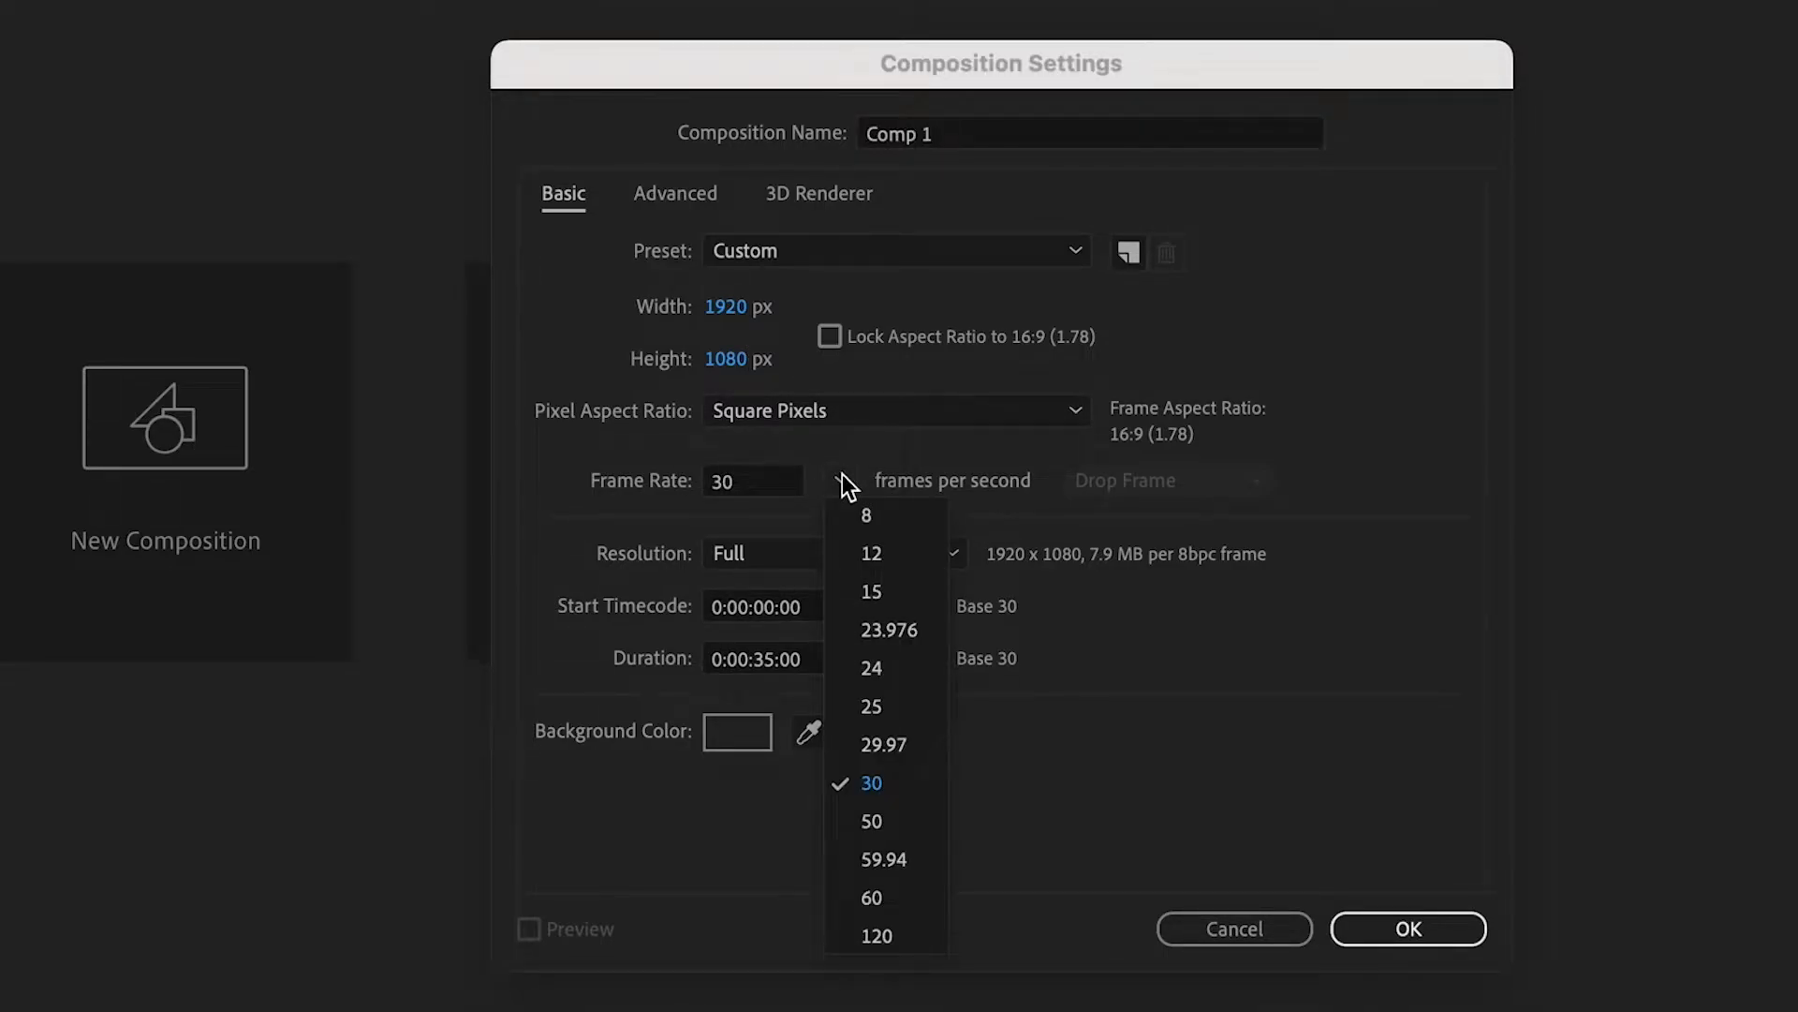
{"action": "left_click", "coordinate": [842, 476]}
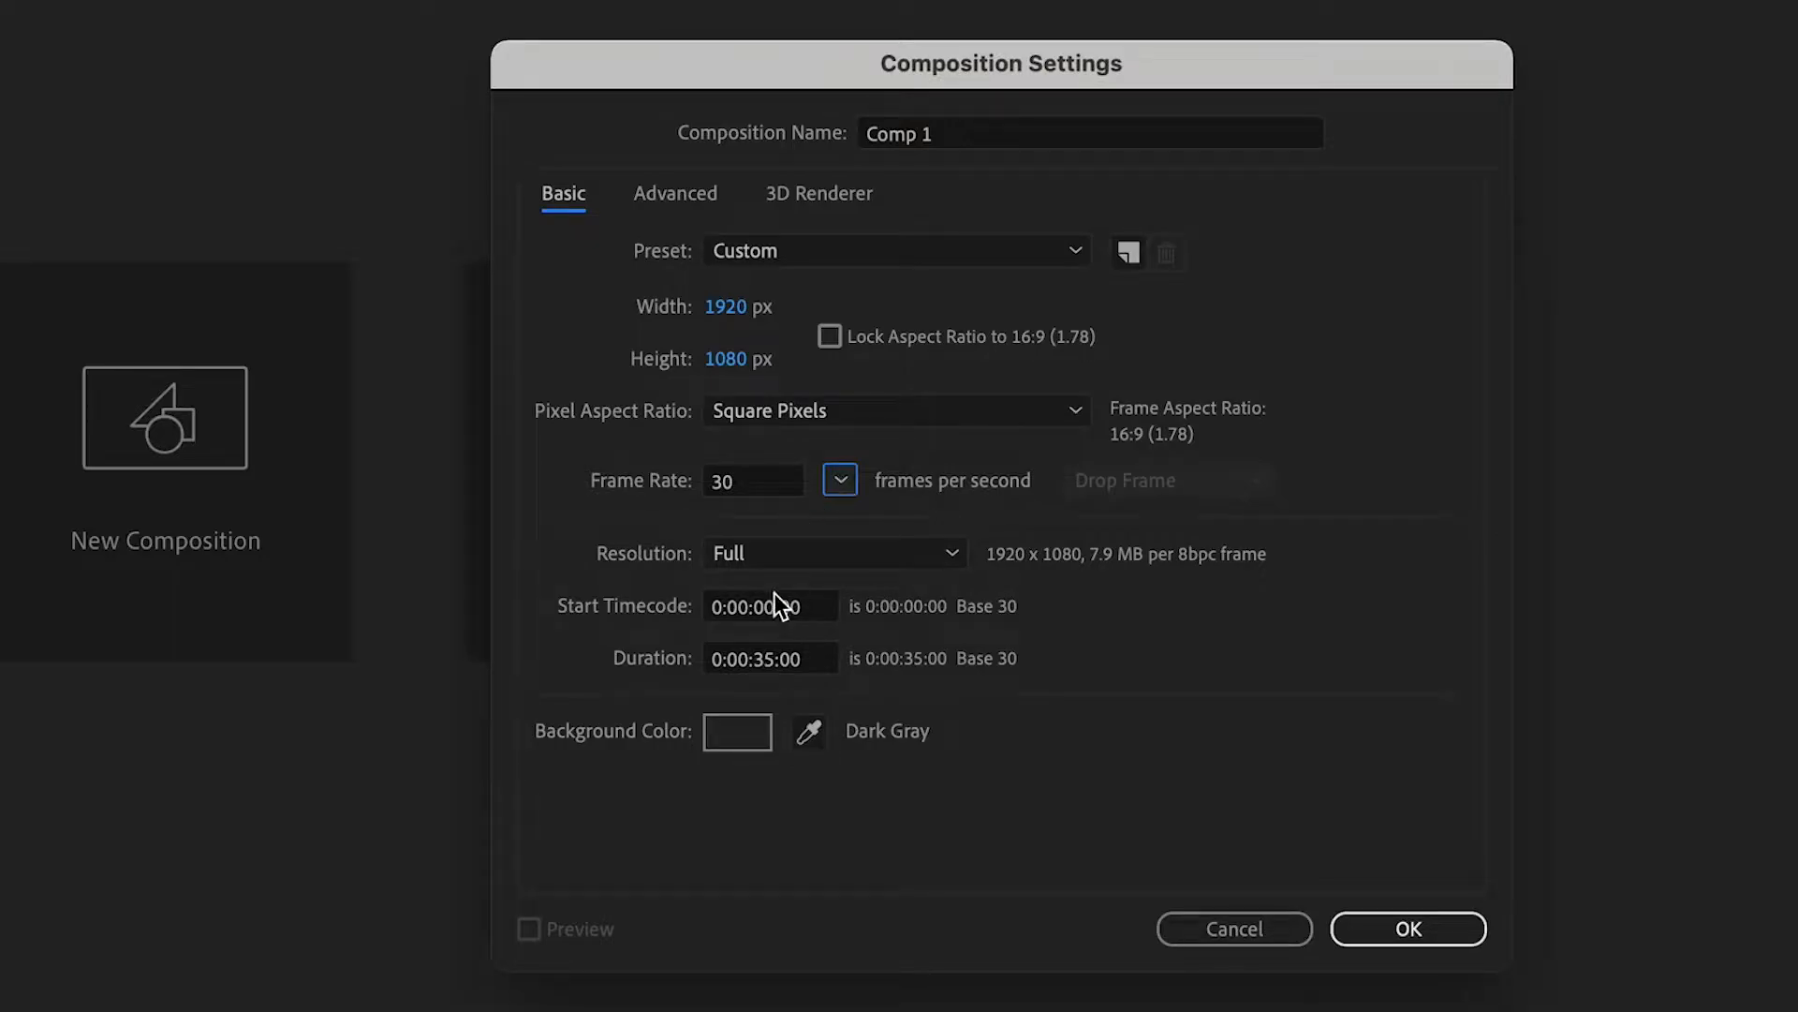
{"action": "left_click", "coordinate": [773, 662]}
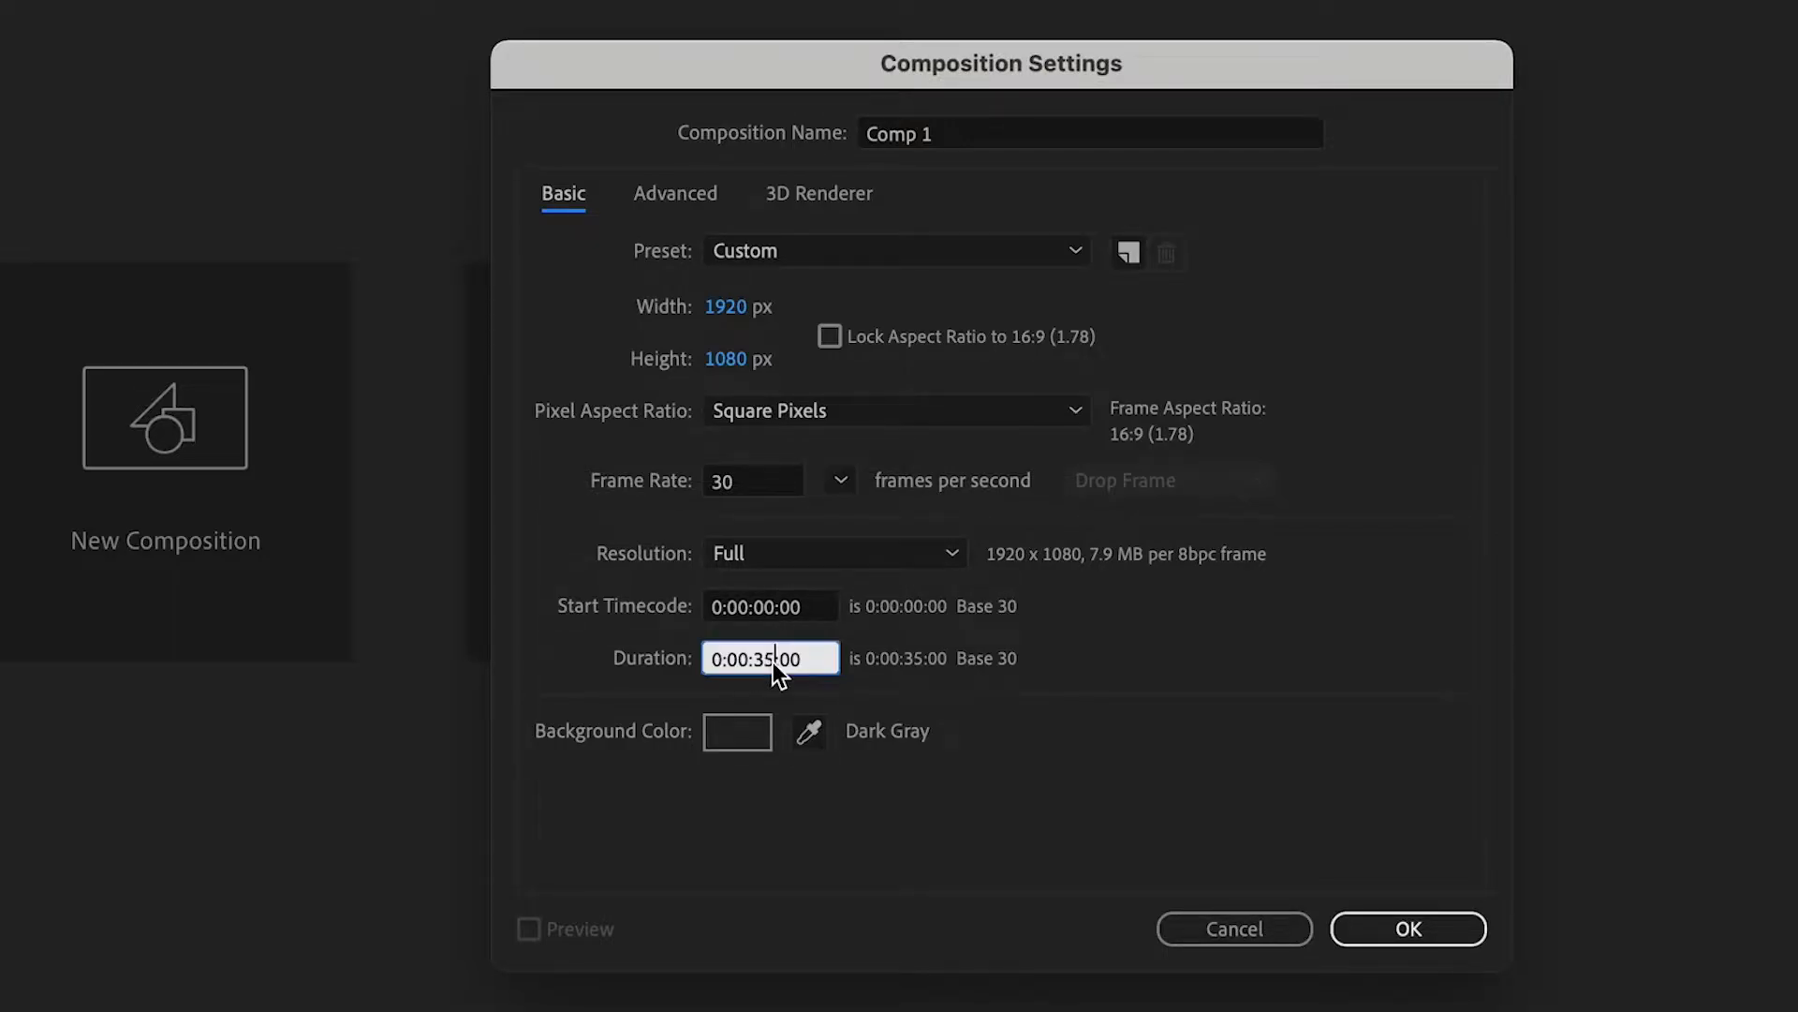
{"action": "left_click_drag", "start_coordinate": [777, 664], "coordinate": [758, 661]}
{"action": "type", "text": "10"}
{"action": "left_click", "coordinate": [1068, 677]}
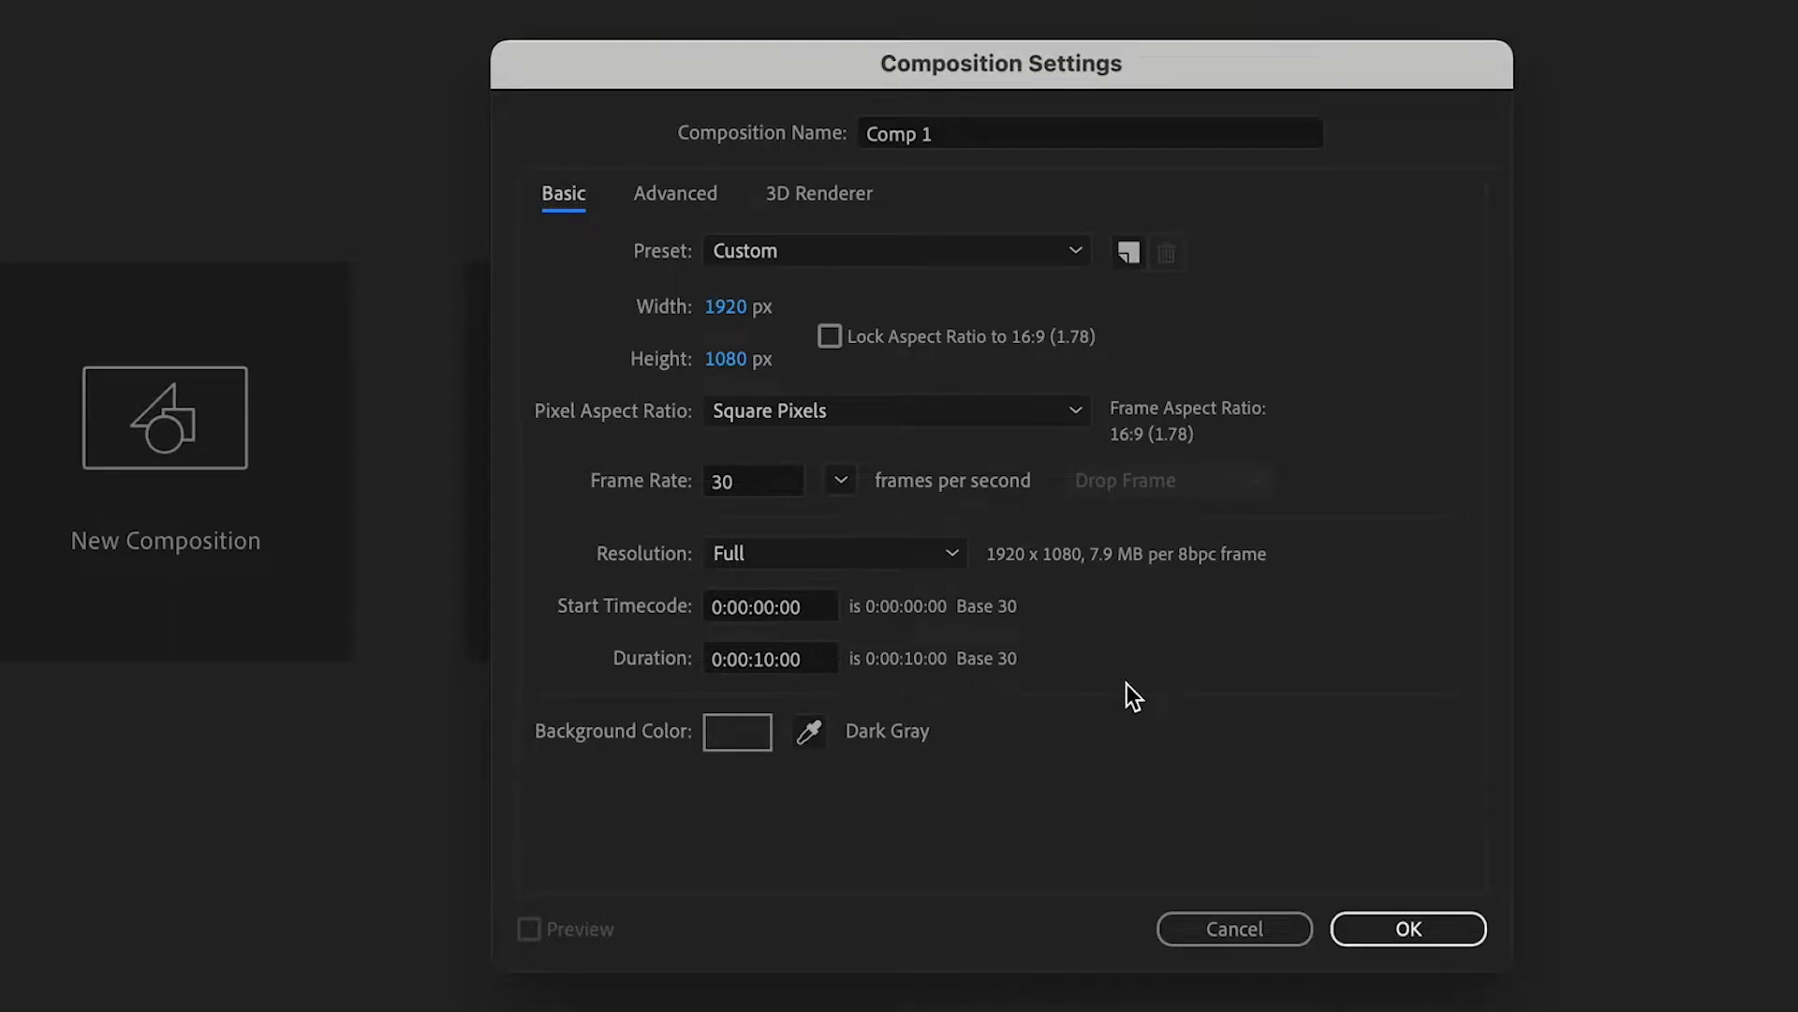
{"action": "left_click", "coordinate": [1467, 930]}
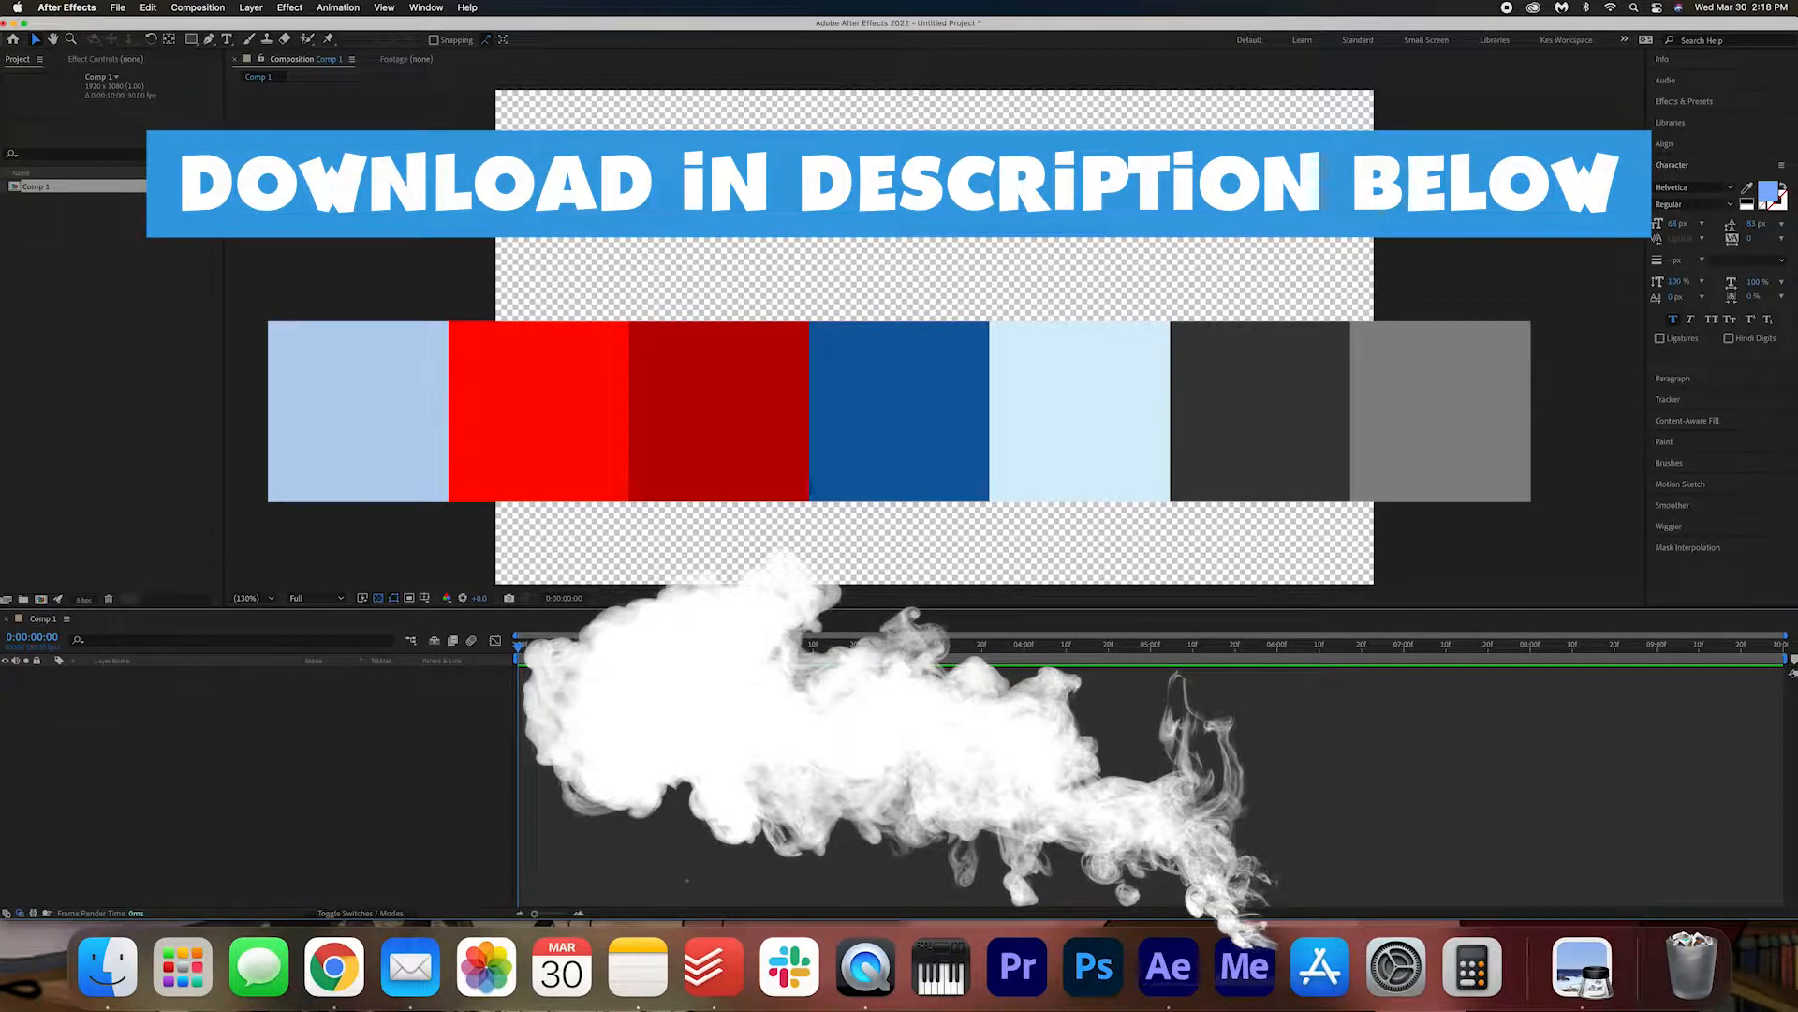
- Import Colour Palette.png and Smoke.png from Finder into the project
{"action": "left_click", "coordinate": [108, 968]}
{"action": "left_click_drag", "start_coordinate": [478, 254], "coordinate": [789, 253]}
{"action": "double_click", "coordinate": [663, 311]}
{"action": "left_click_drag", "start_coordinate": [666, 303], "coordinate": [131, 304]}
{"action": "left_click", "coordinate": [108, 967]}
{"action": "left_click_drag", "start_coordinate": [900, 304], "coordinate": [152, 305]}
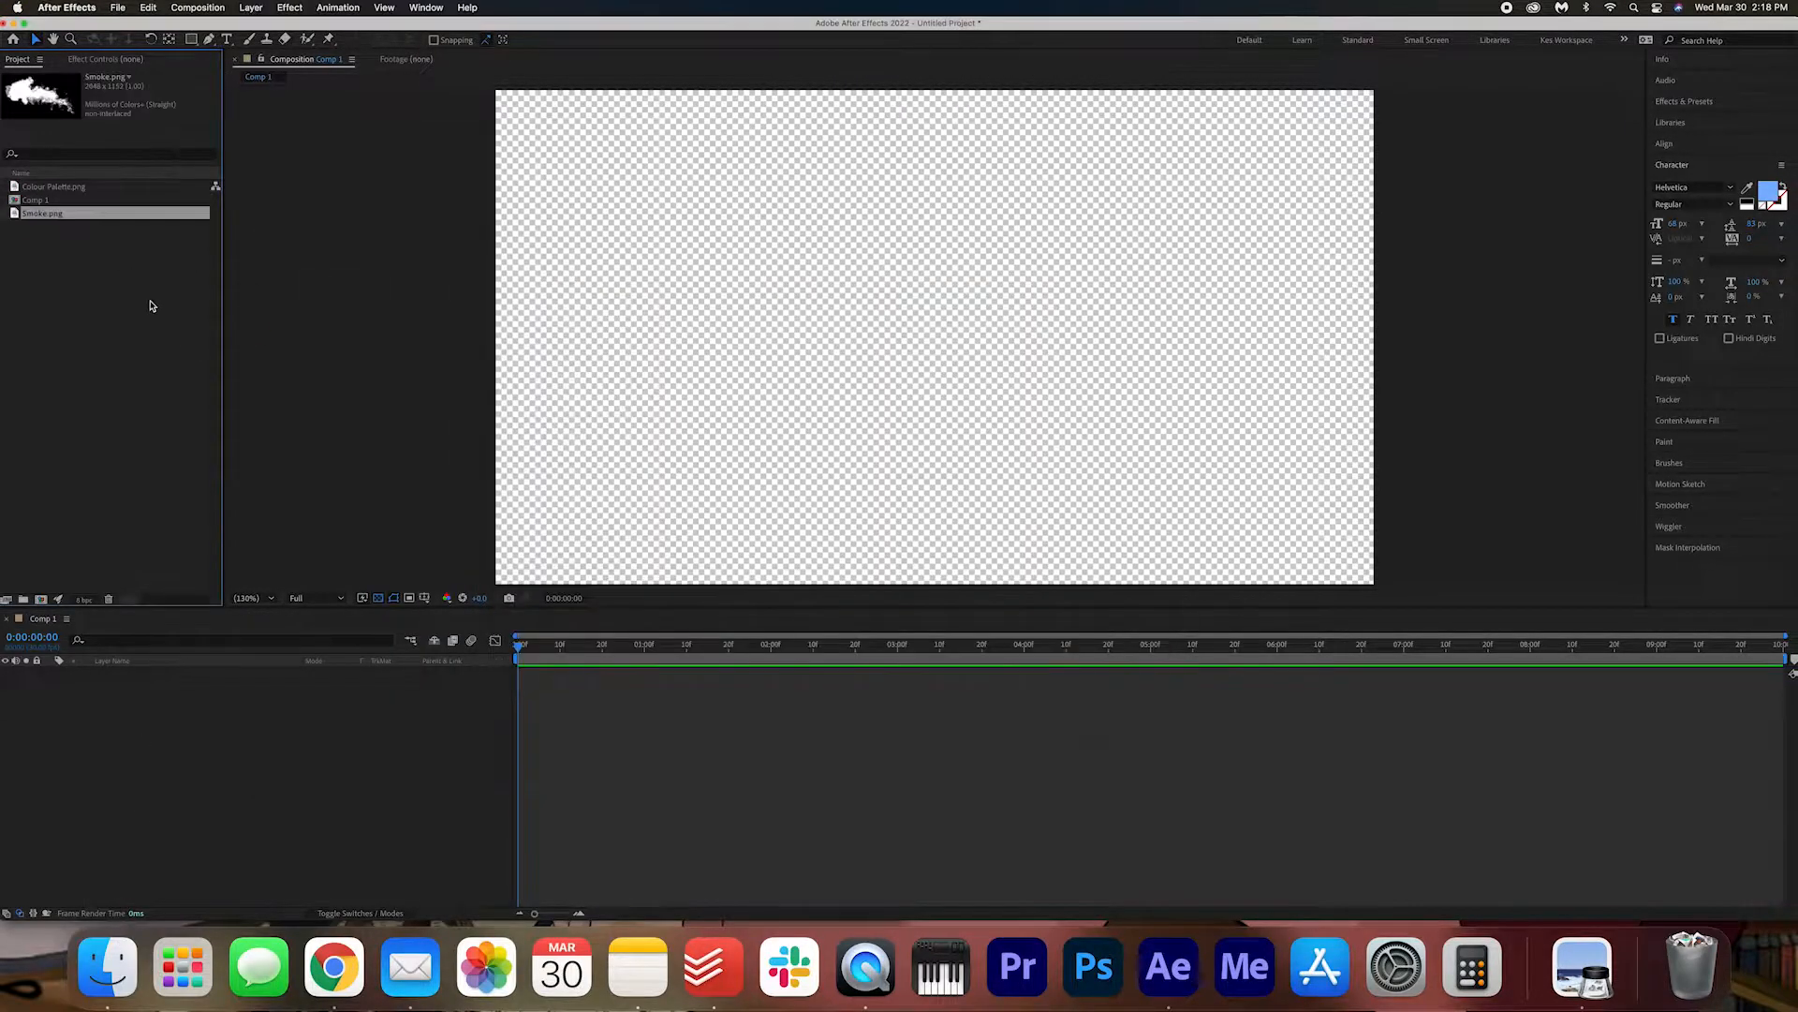
{"action": "left_click", "coordinate": [141, 307]}
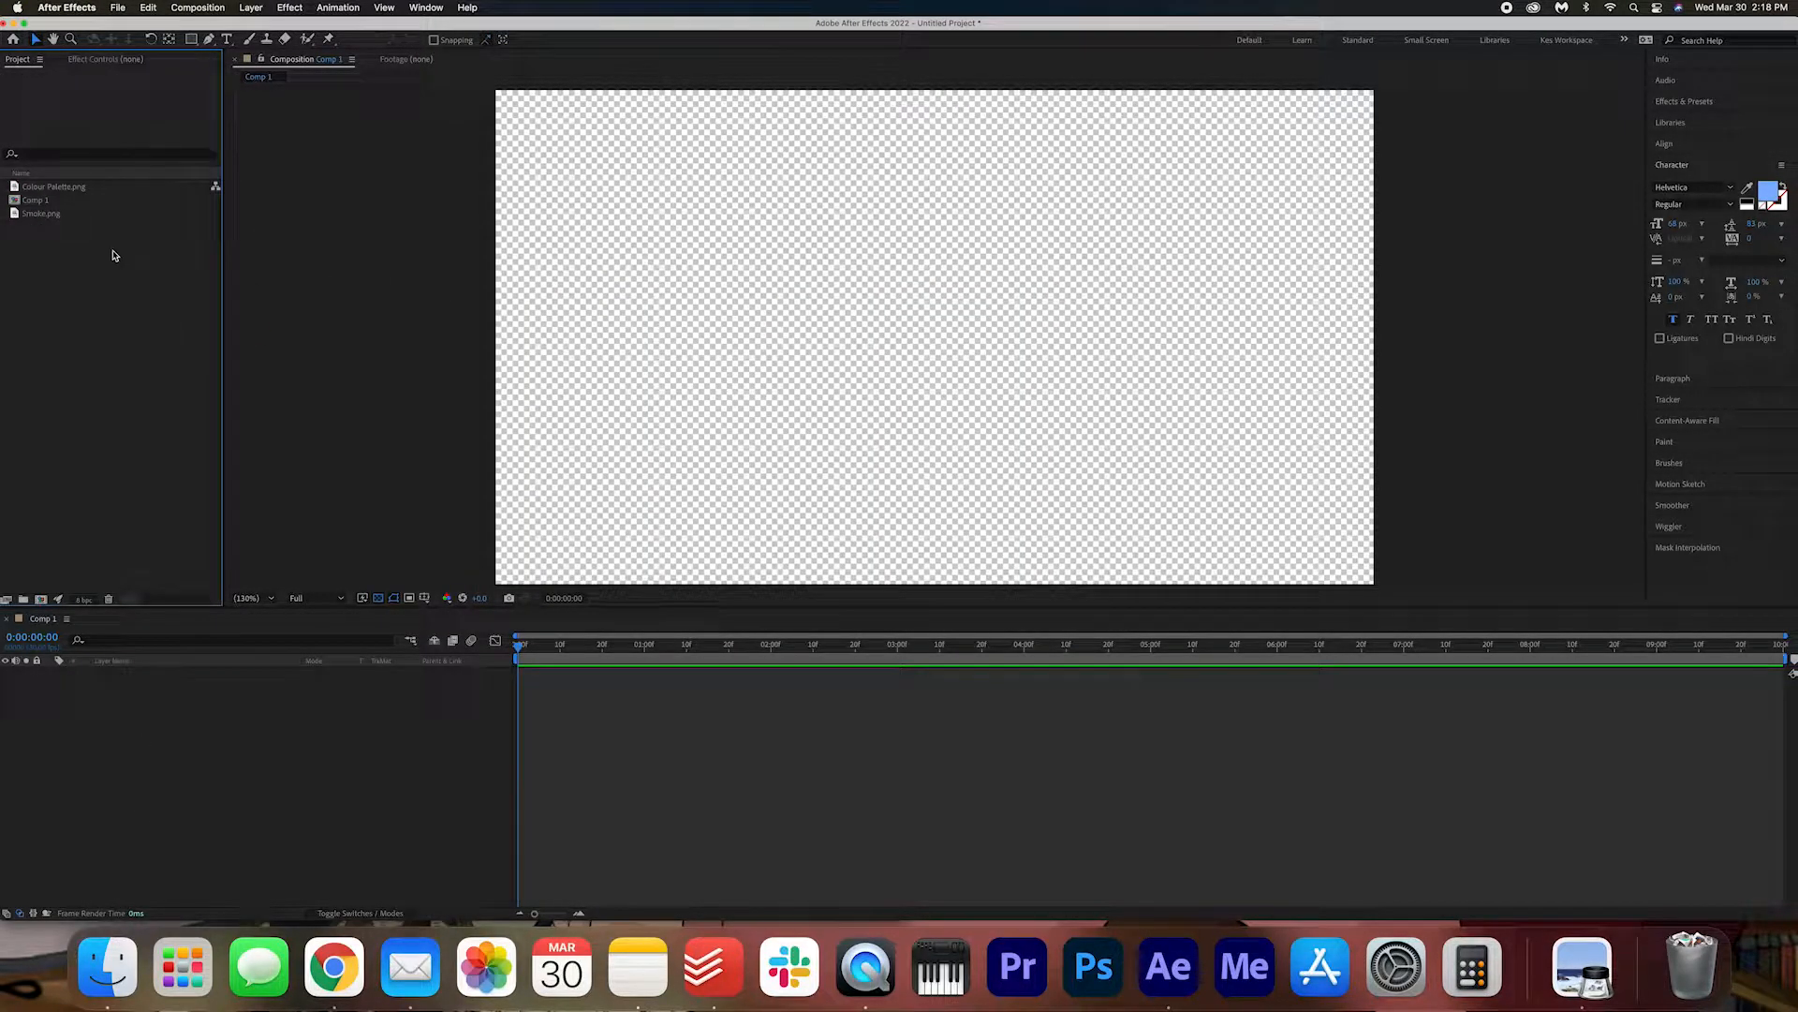
- Sample the light blue swatch of Colour Palette.png as the text colour, check its hex code, and return to the composition
{"action": "double_click", "coordinate": [58, 188]}
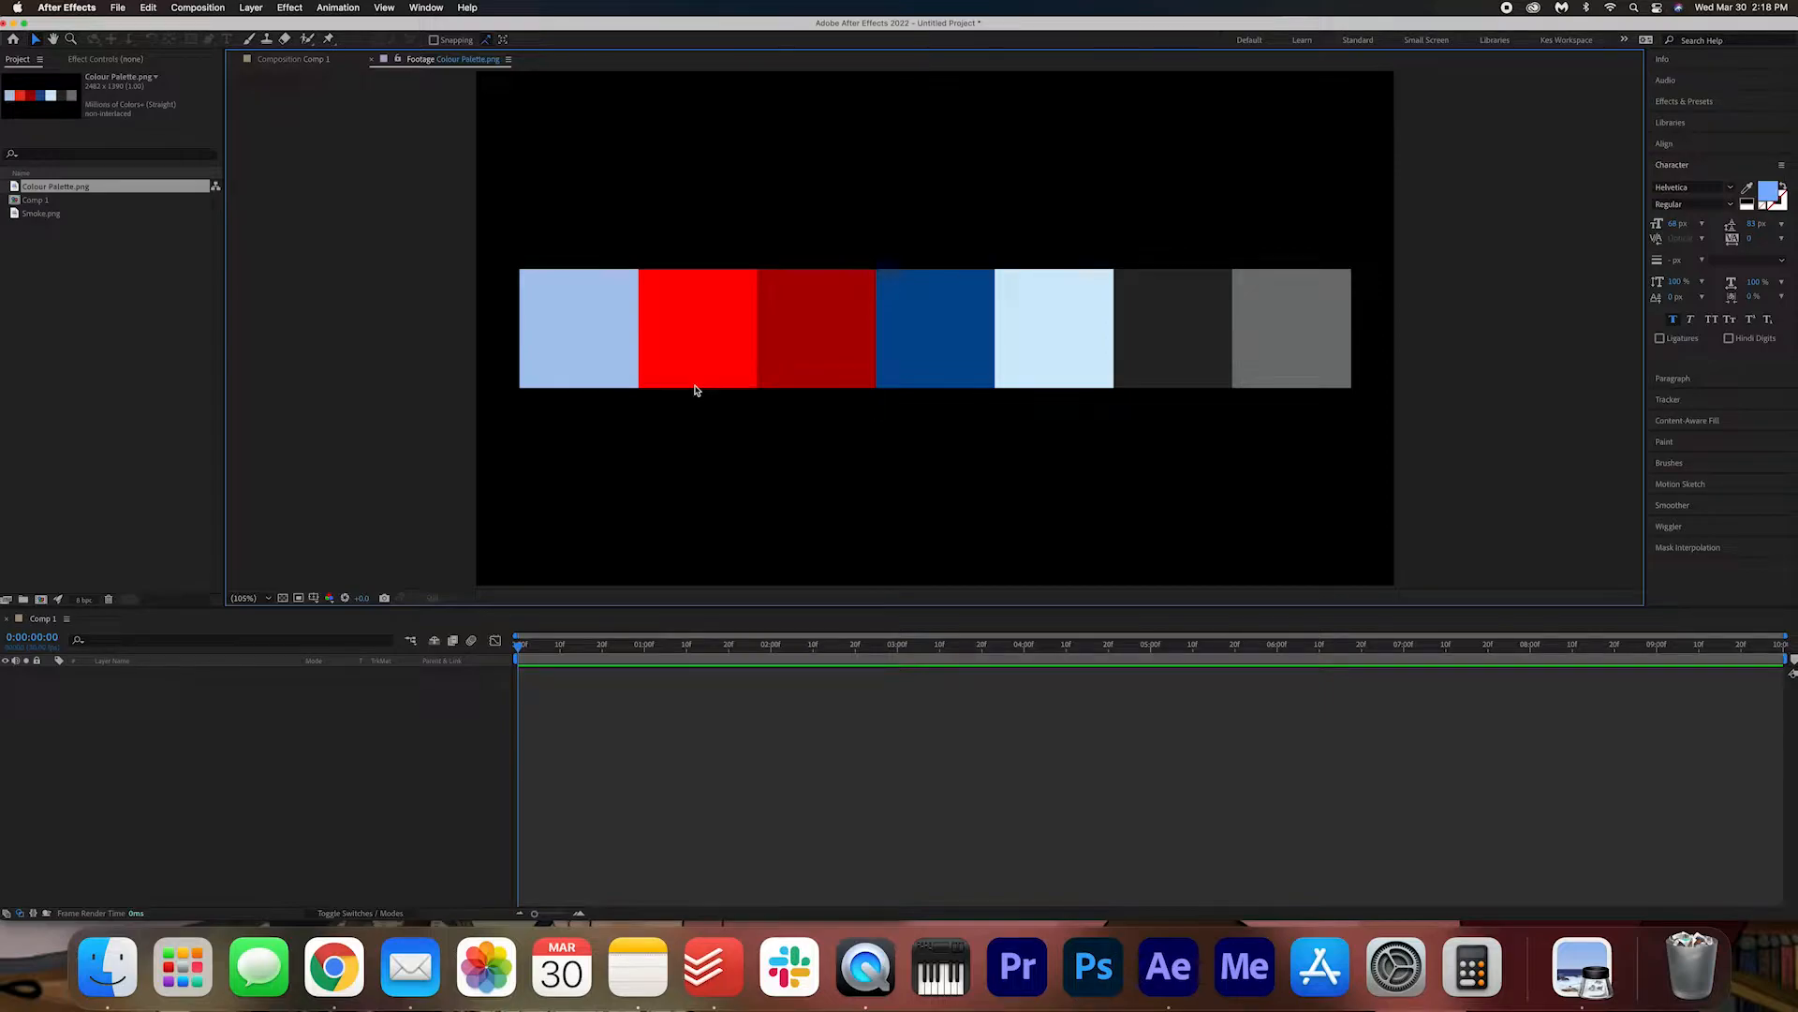
{"action": "left_click", "coordinate": [1747, 187]}
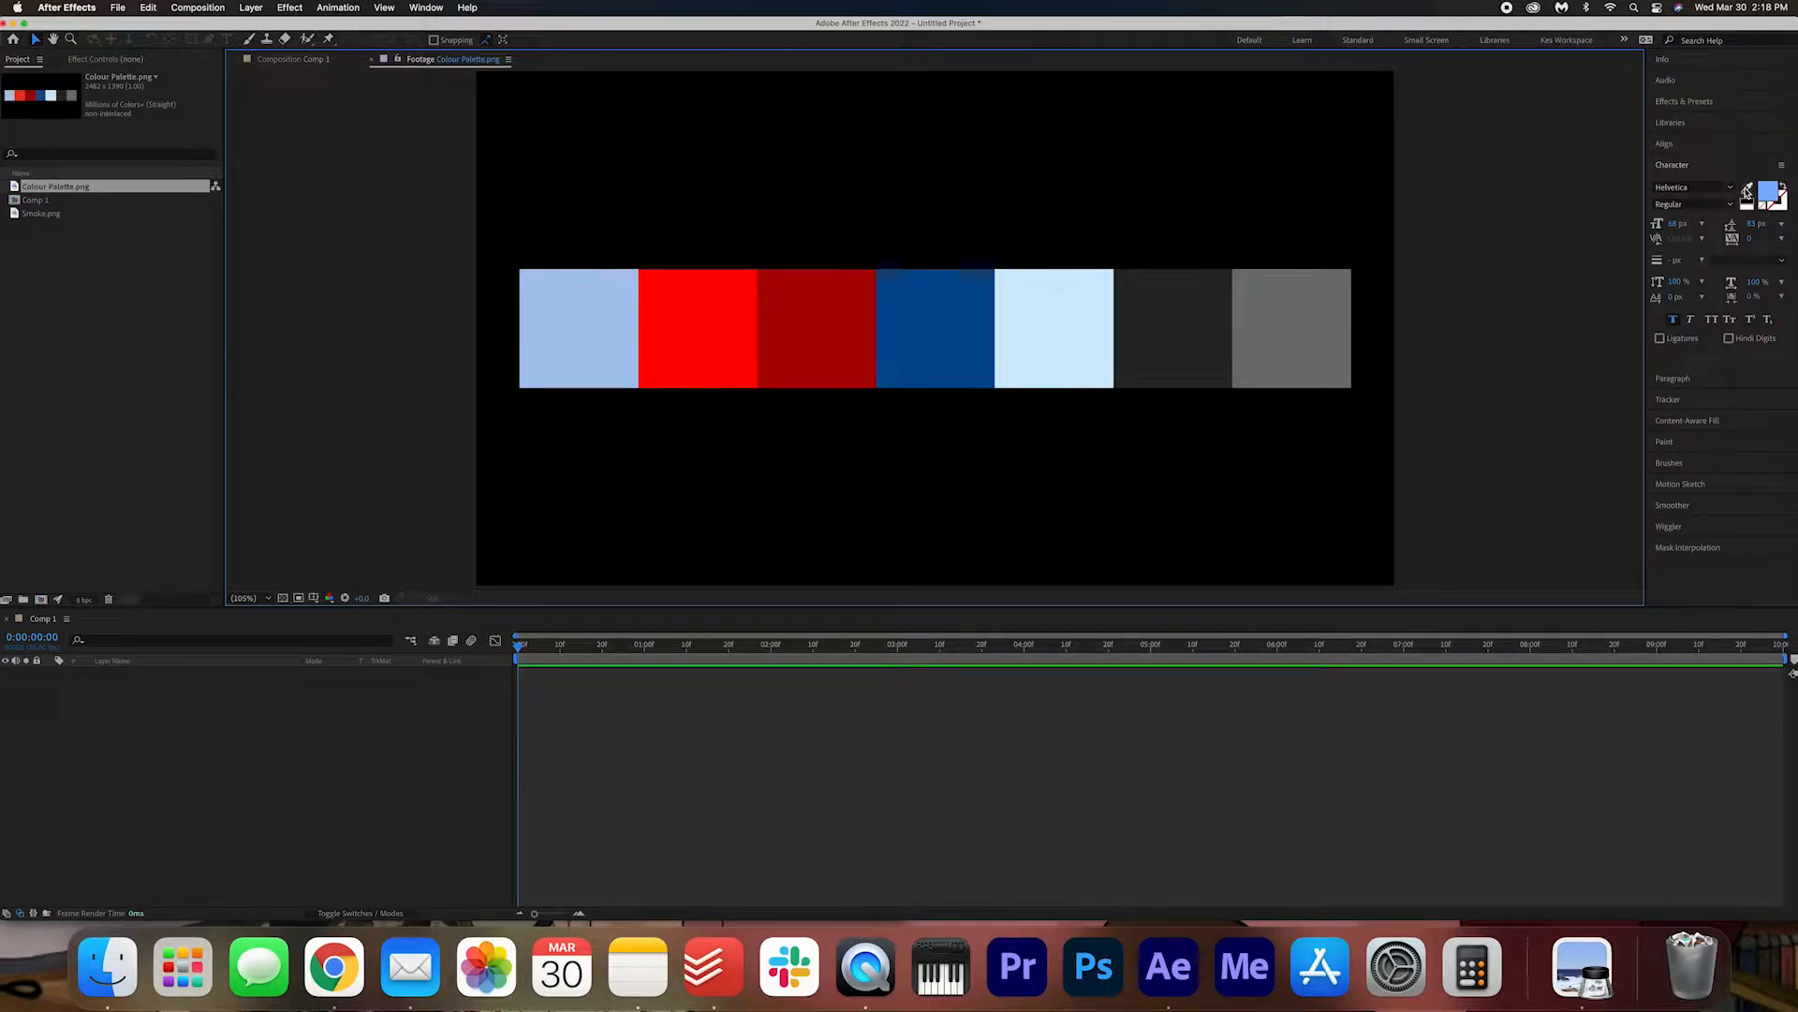
{"action": "left_click", "coordinate": [604, 313]}
{"action": "left_click", "coordinate": [1768, 191]}
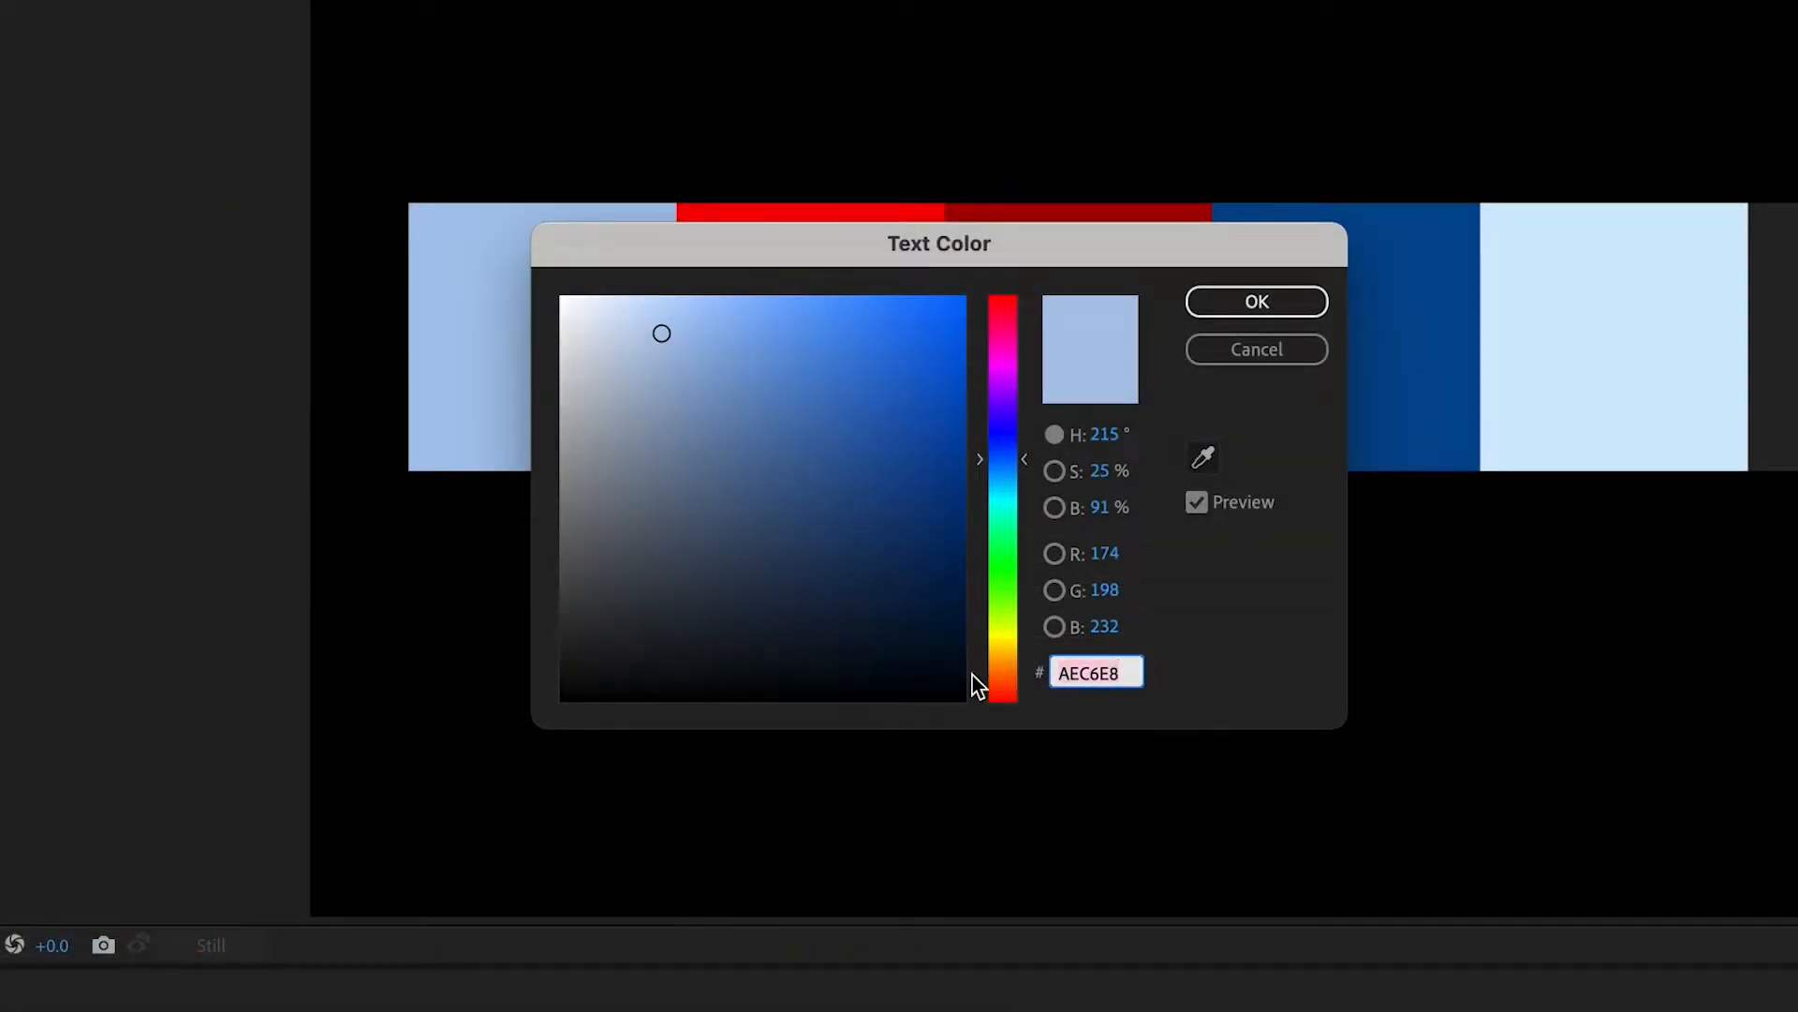
{"action": "left_click", "coordinate": [1257, 301]}
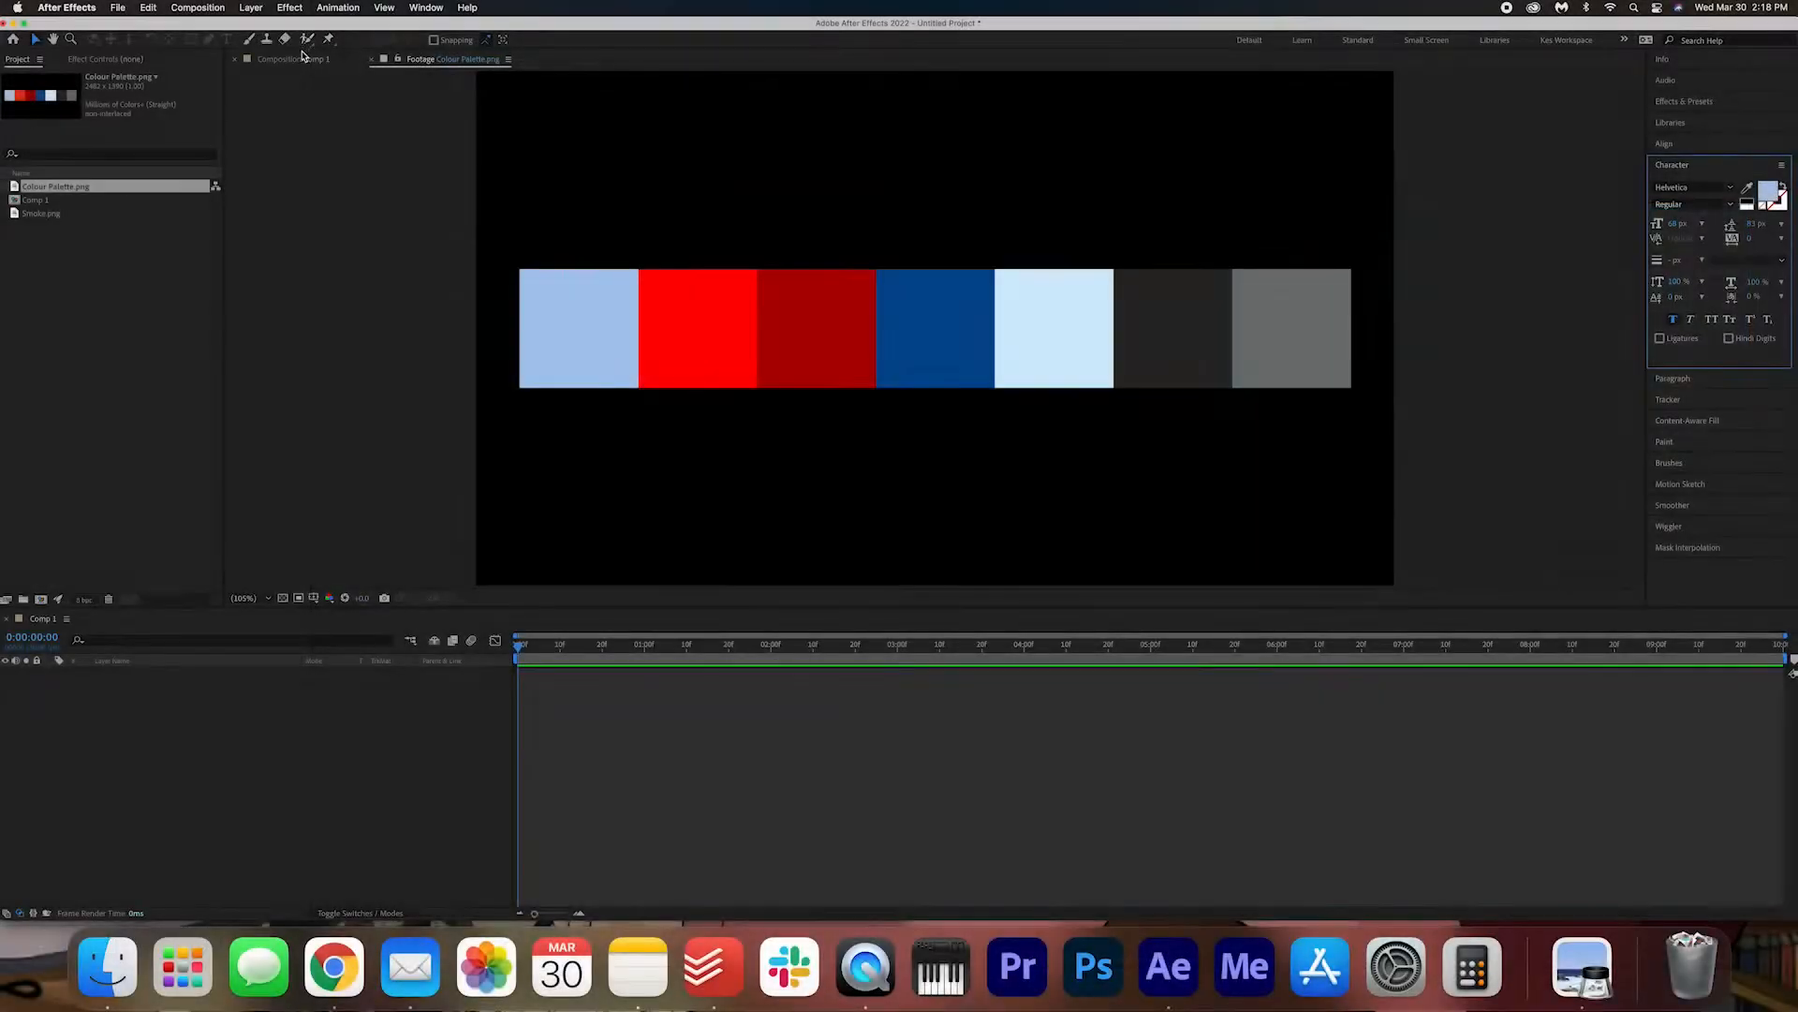
{"action": "left_click", "coordinate": [300, 60]}
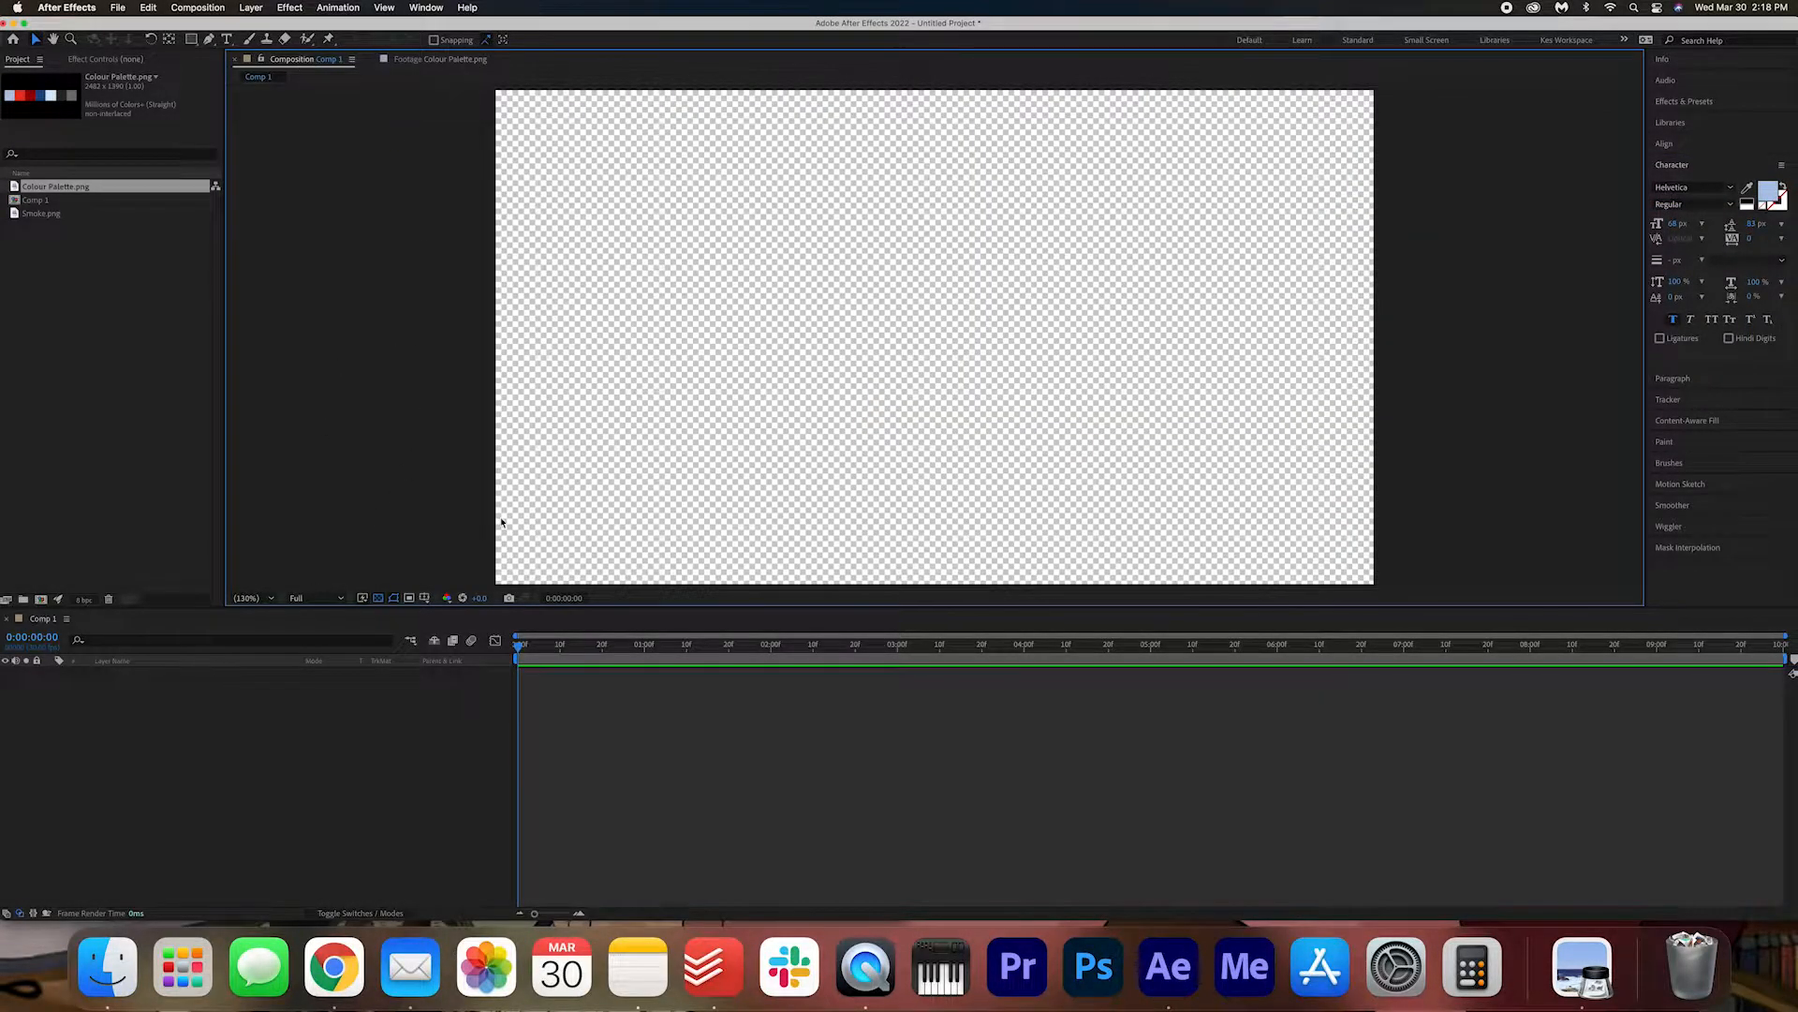
- Rename Comp 1 in the project as Main Comp
{"action": "right_click", "coordinate": [94, 201]}
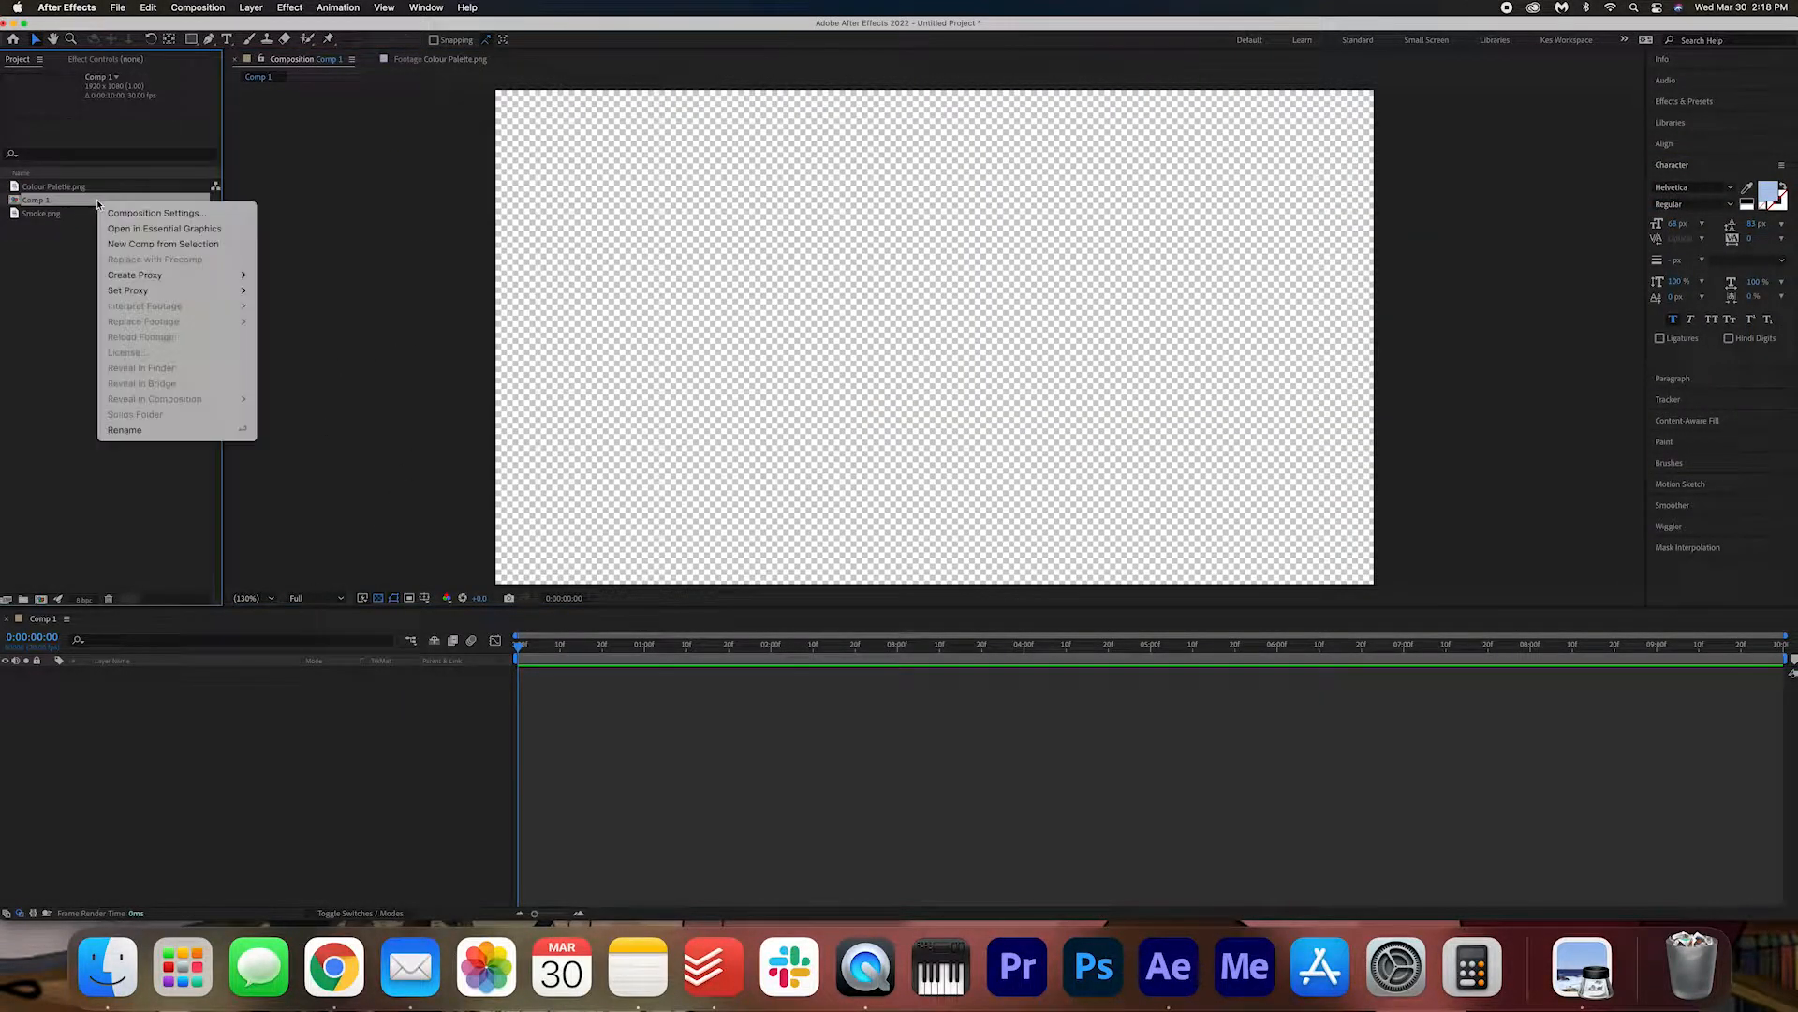
{"action": "left_click", "coordinate": [175, 430]}
{"action": "type", "text": "Main Comp"}
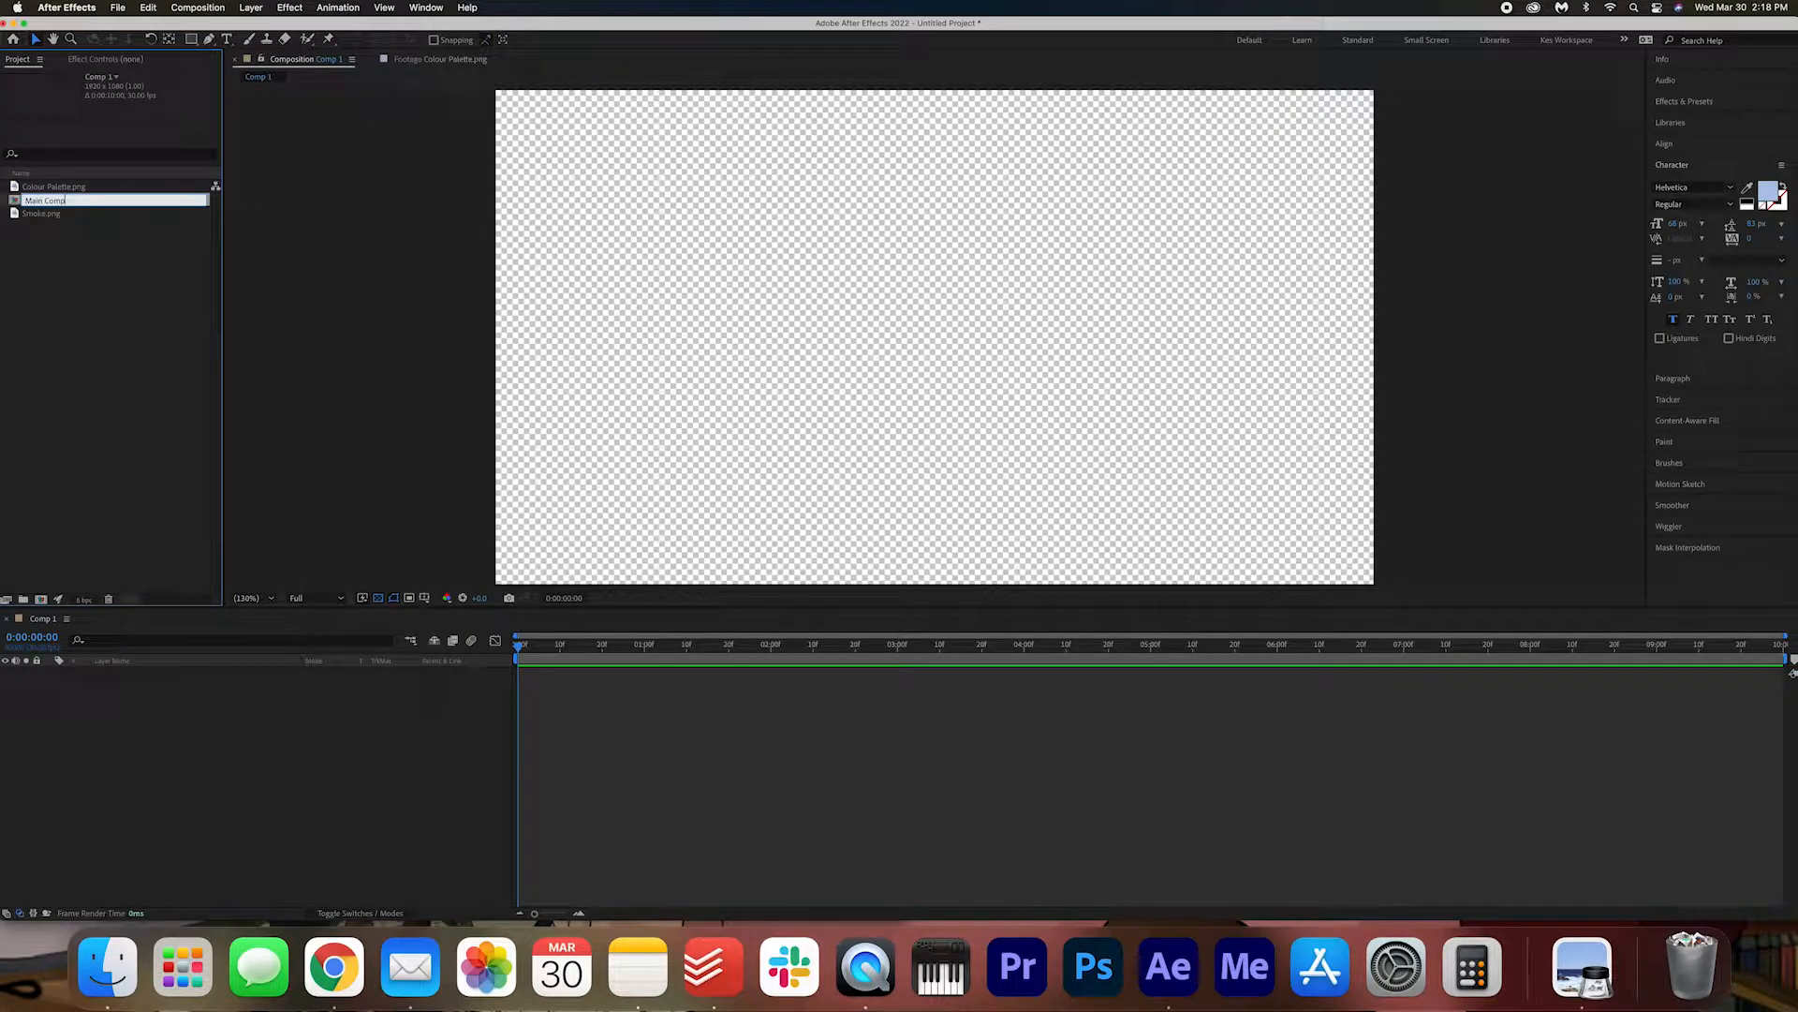
{"action": "key", "text": "Return"}
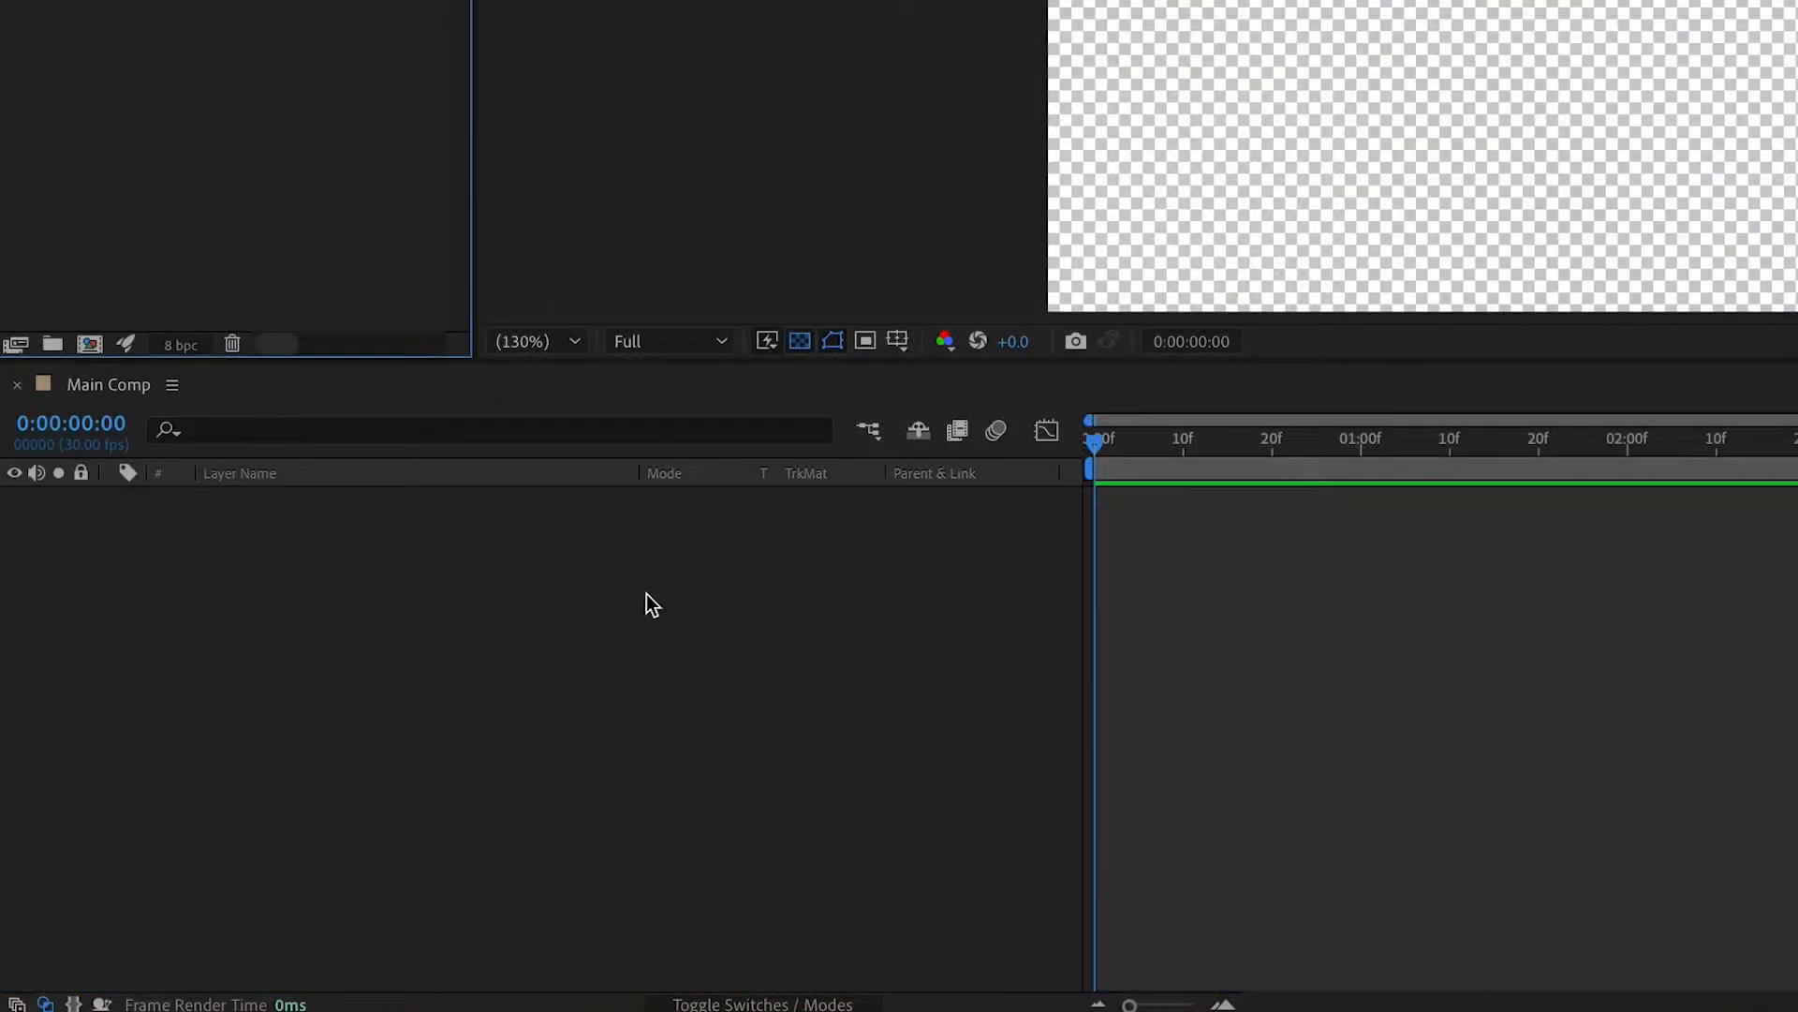
- Add a 1920 x 1080 px solid layer in light blue AEC6E8 to Main Comp as the background
{"action": "right_click", "coordinate": [494, 594]}
{"action": "mouse_move", "coordinate": [643, 618]}
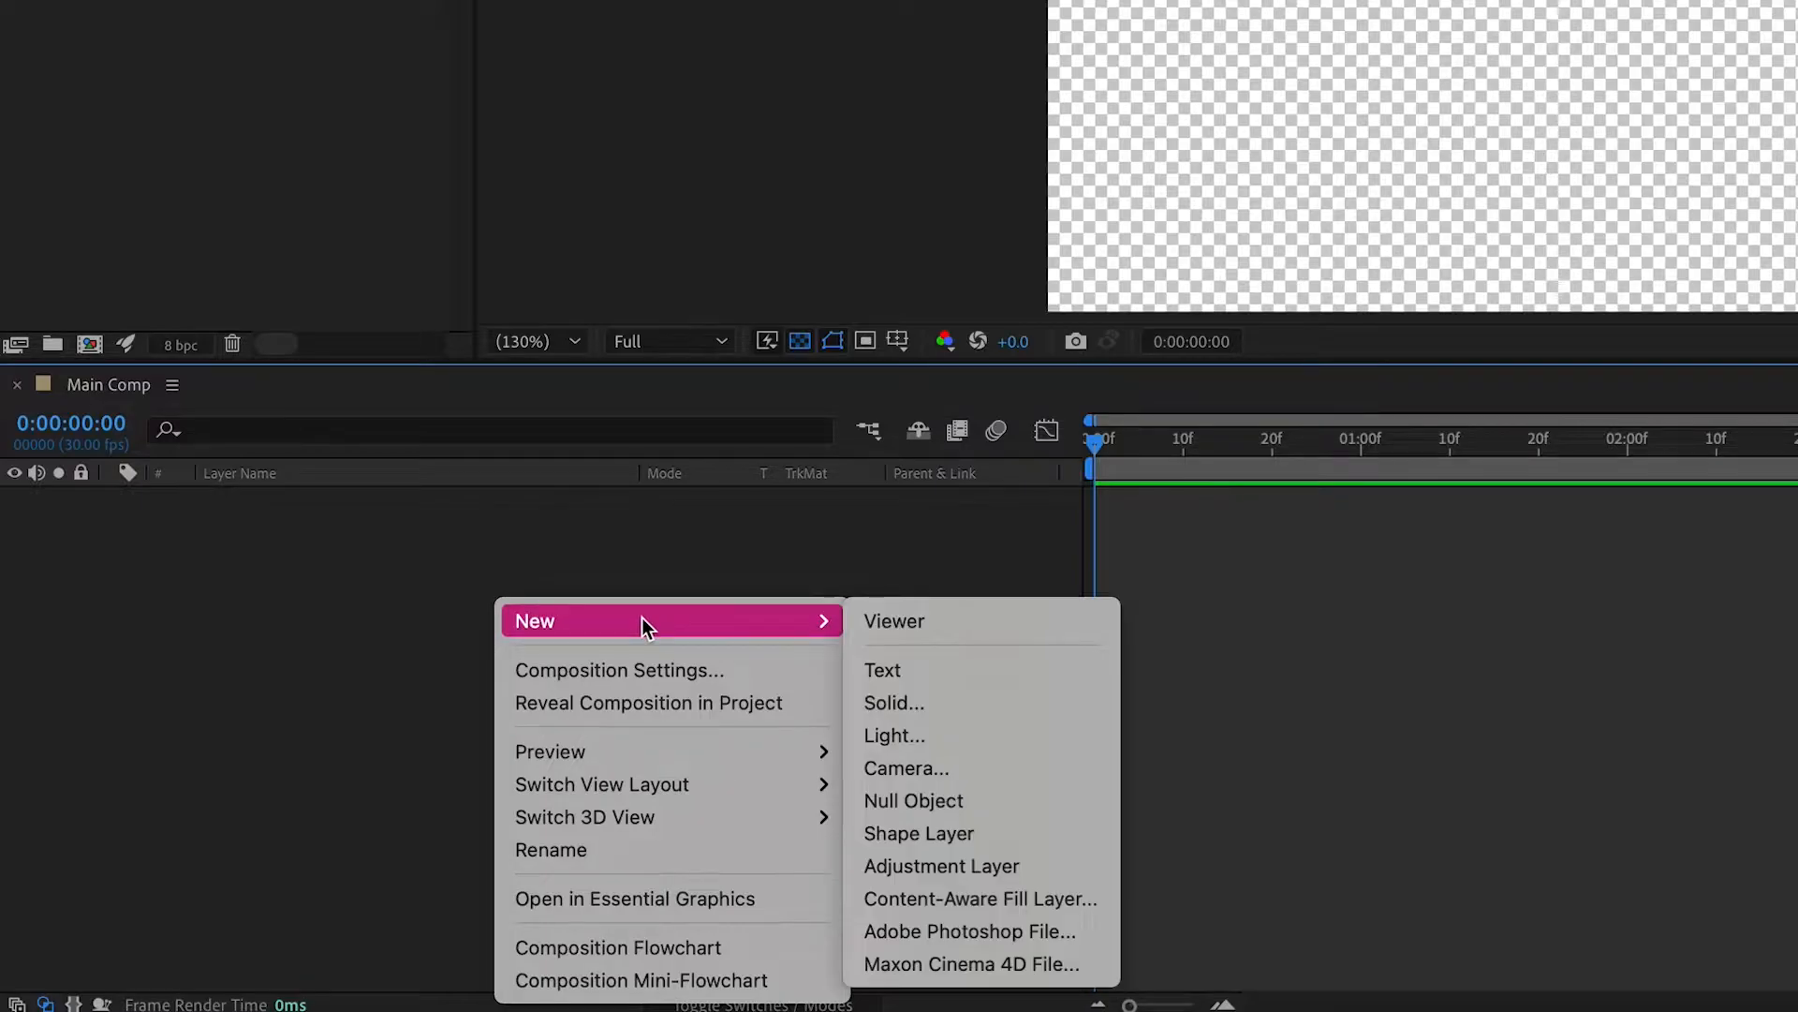
{"action": "left_click", "coordinate": [967, 701]}
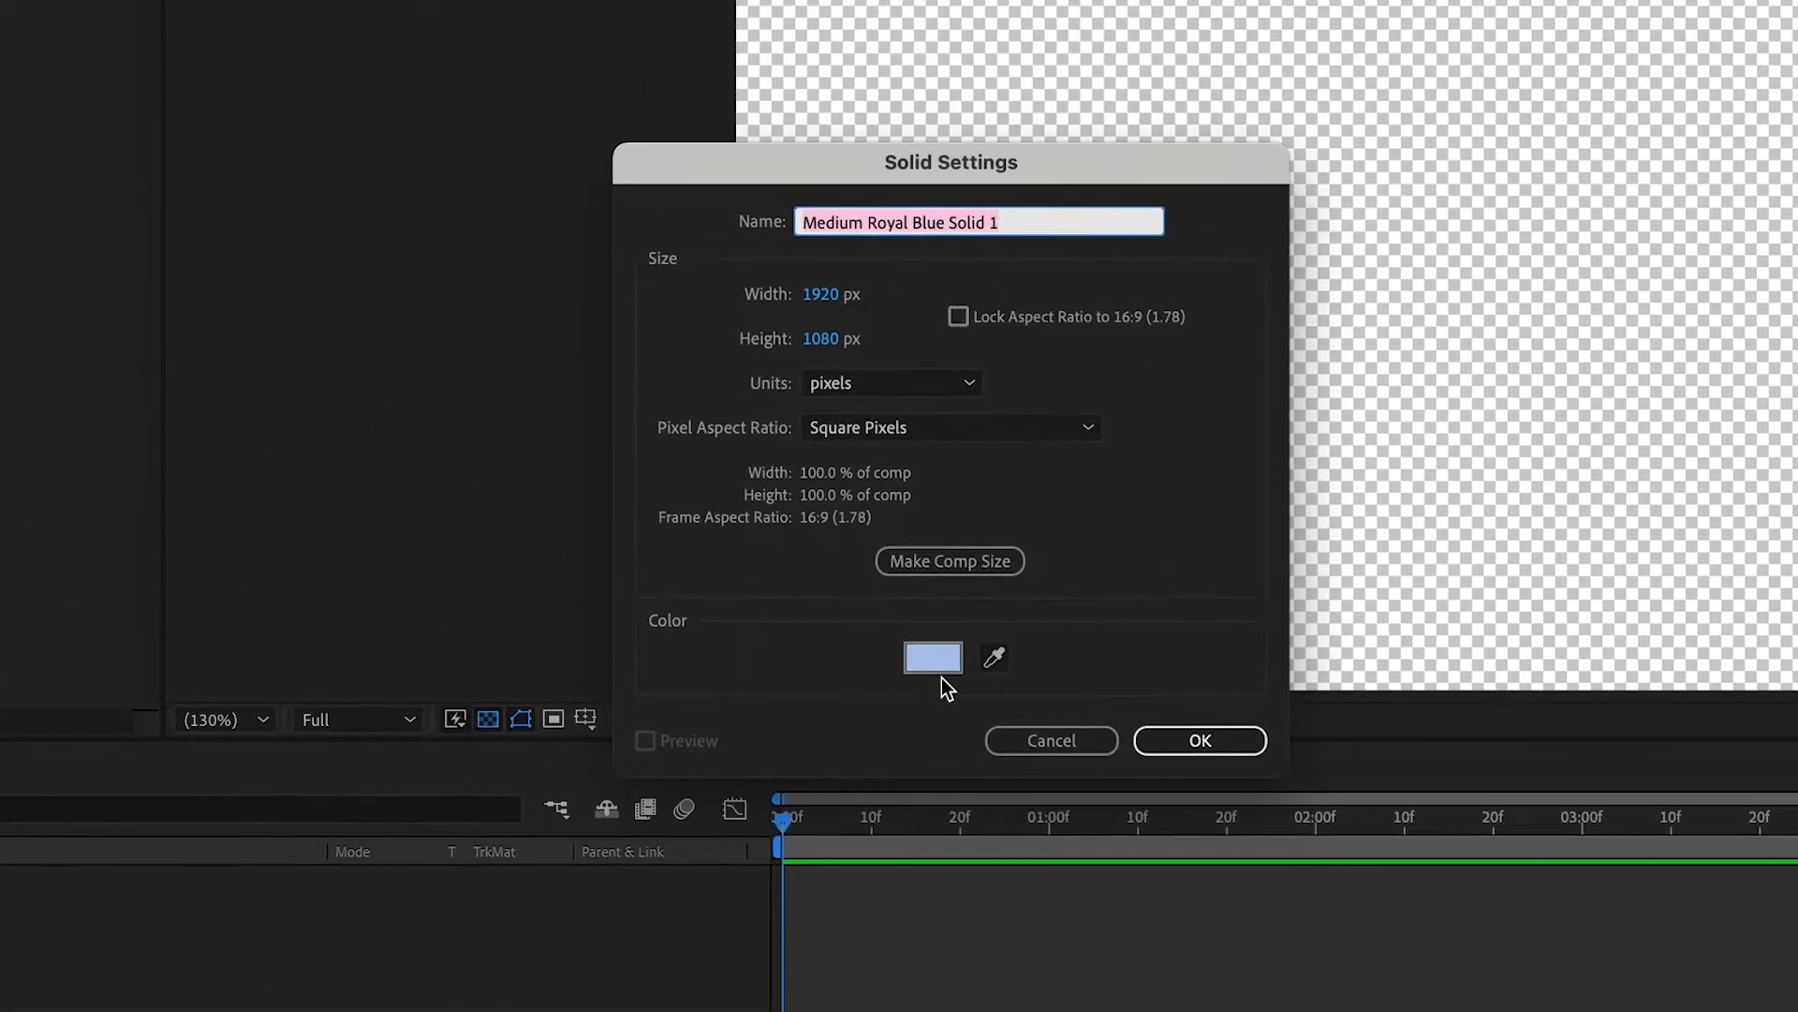
{"action": "left_click", "coordinate": [1044, 522]}
{"action": "left_click", "coordinate": [1504, 325]}
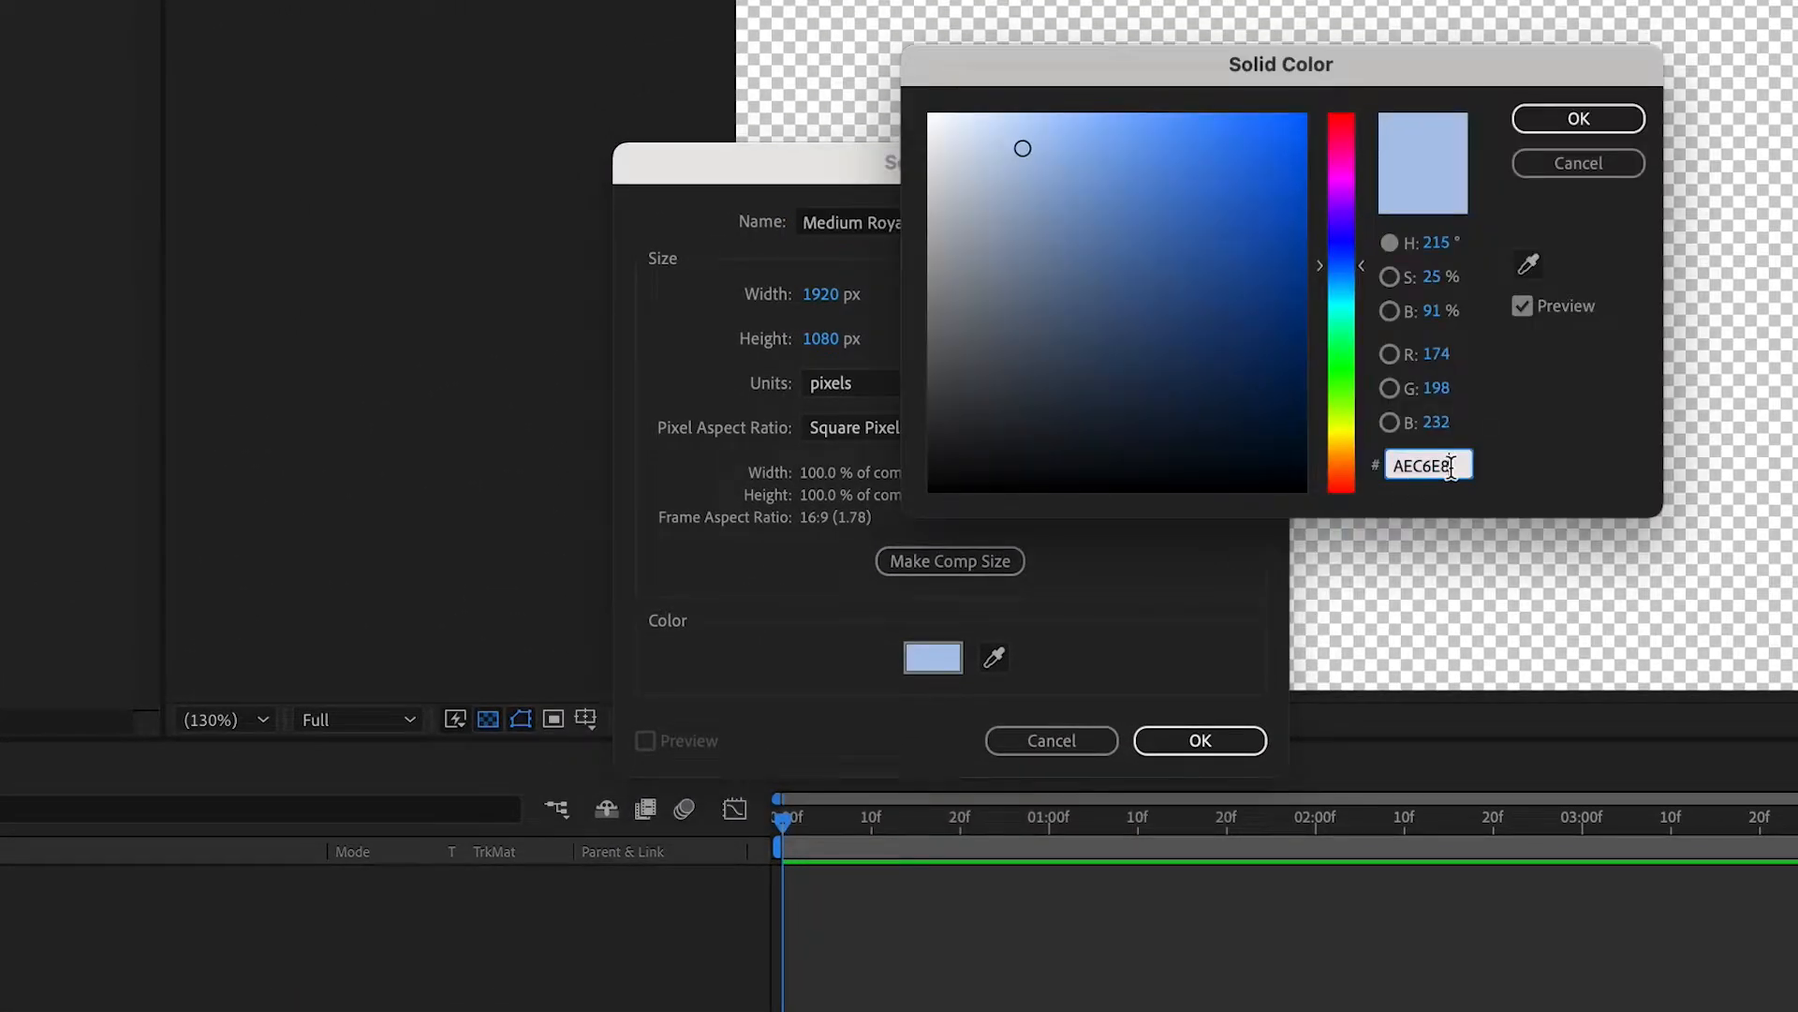
{"action": "left_click", "coordinate": [1593, 121]}
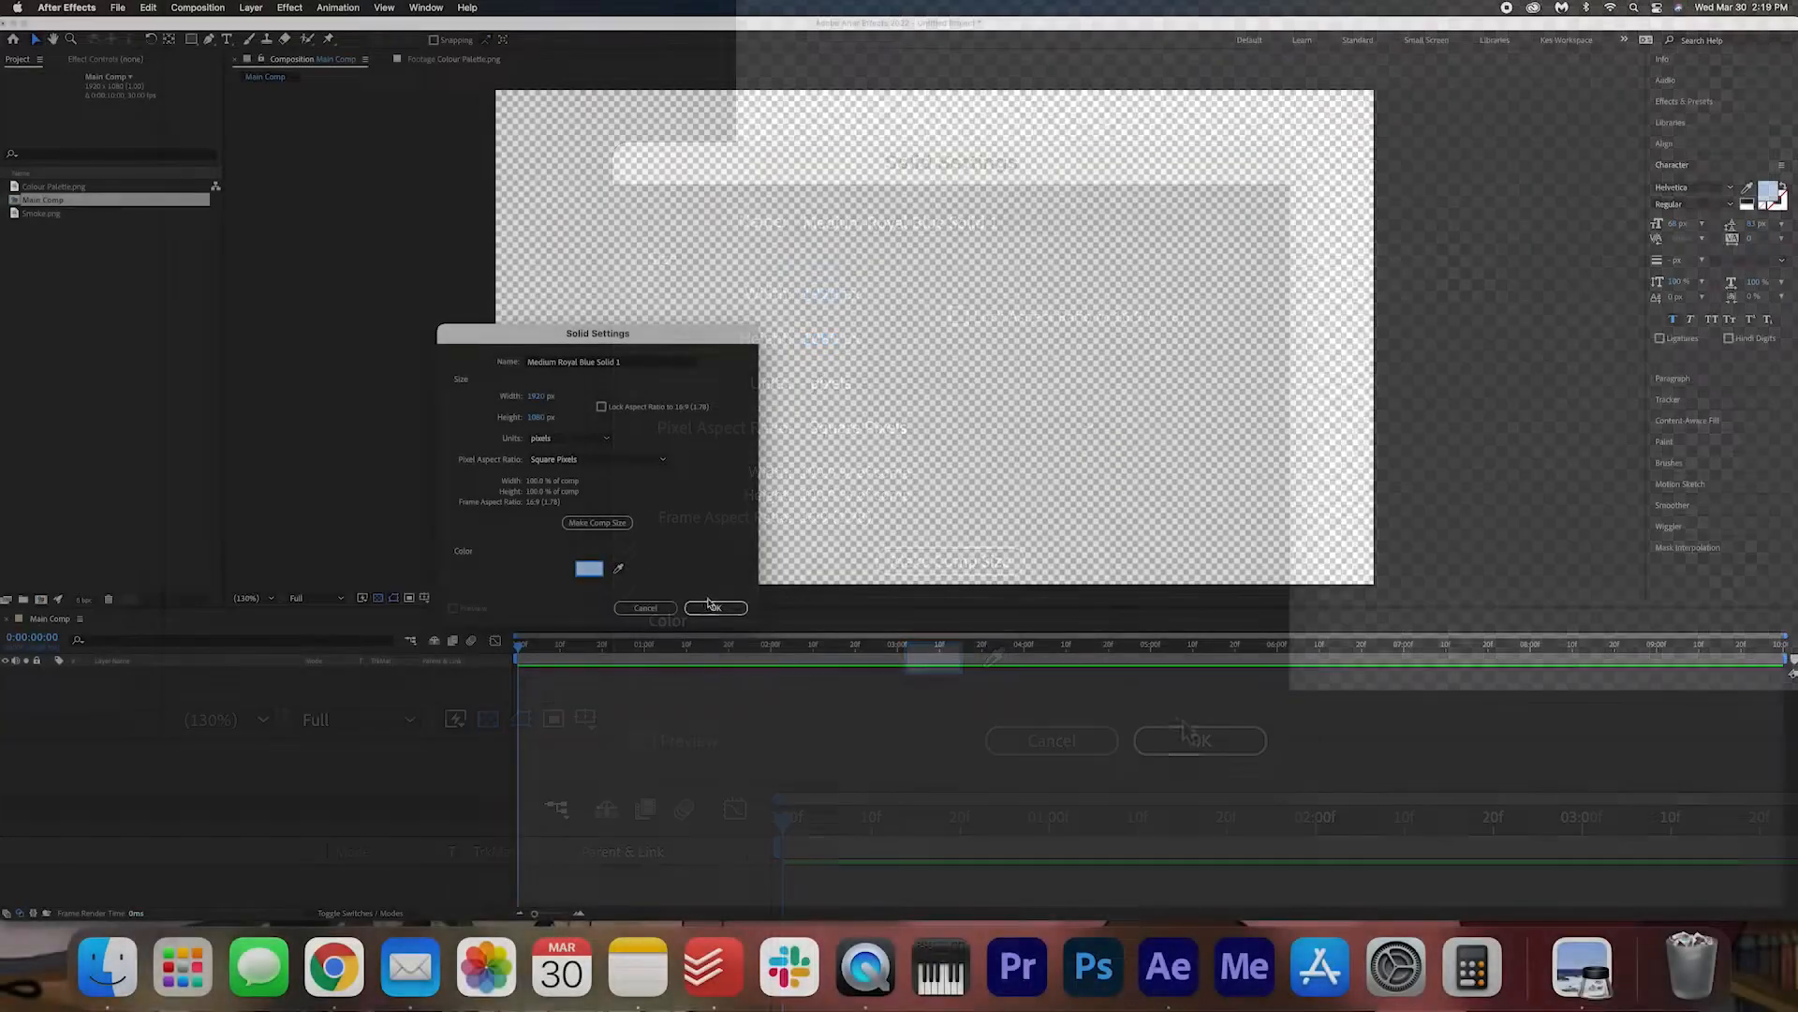
{"action": "left_click", "coordinate": [714, 607]}
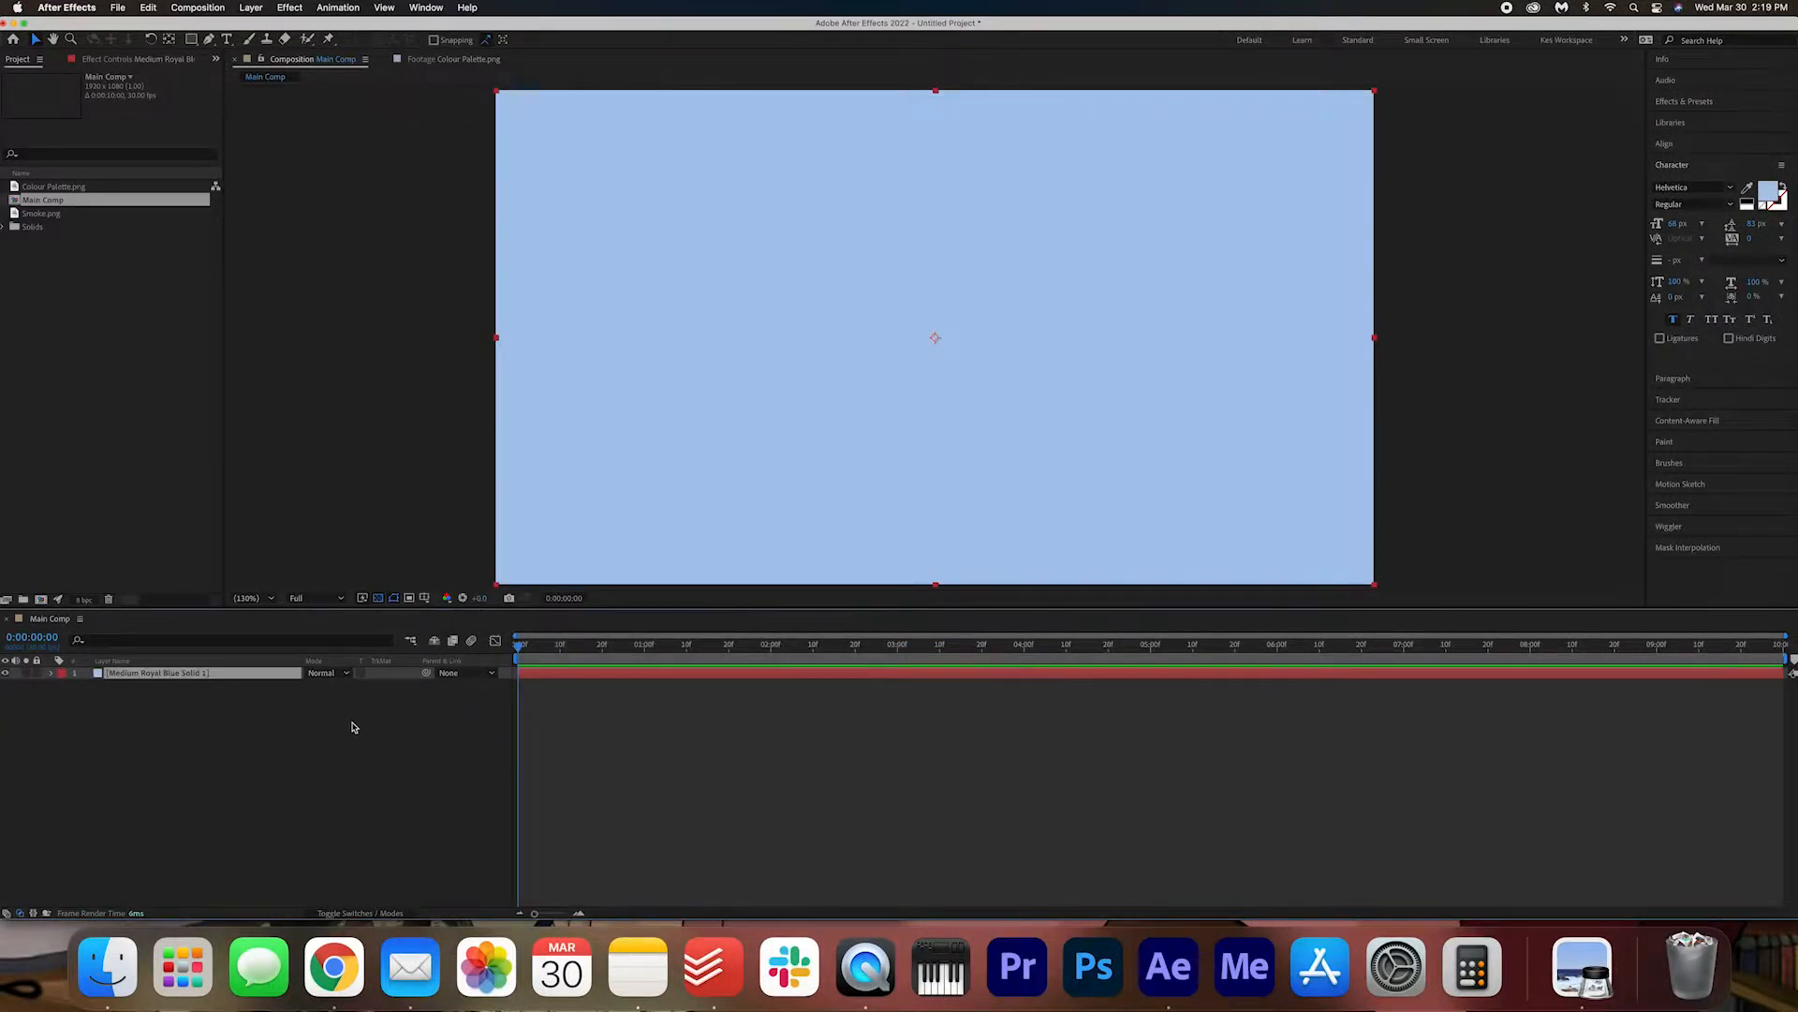
{"action": "left_click", "coordinate": [348, 727]}
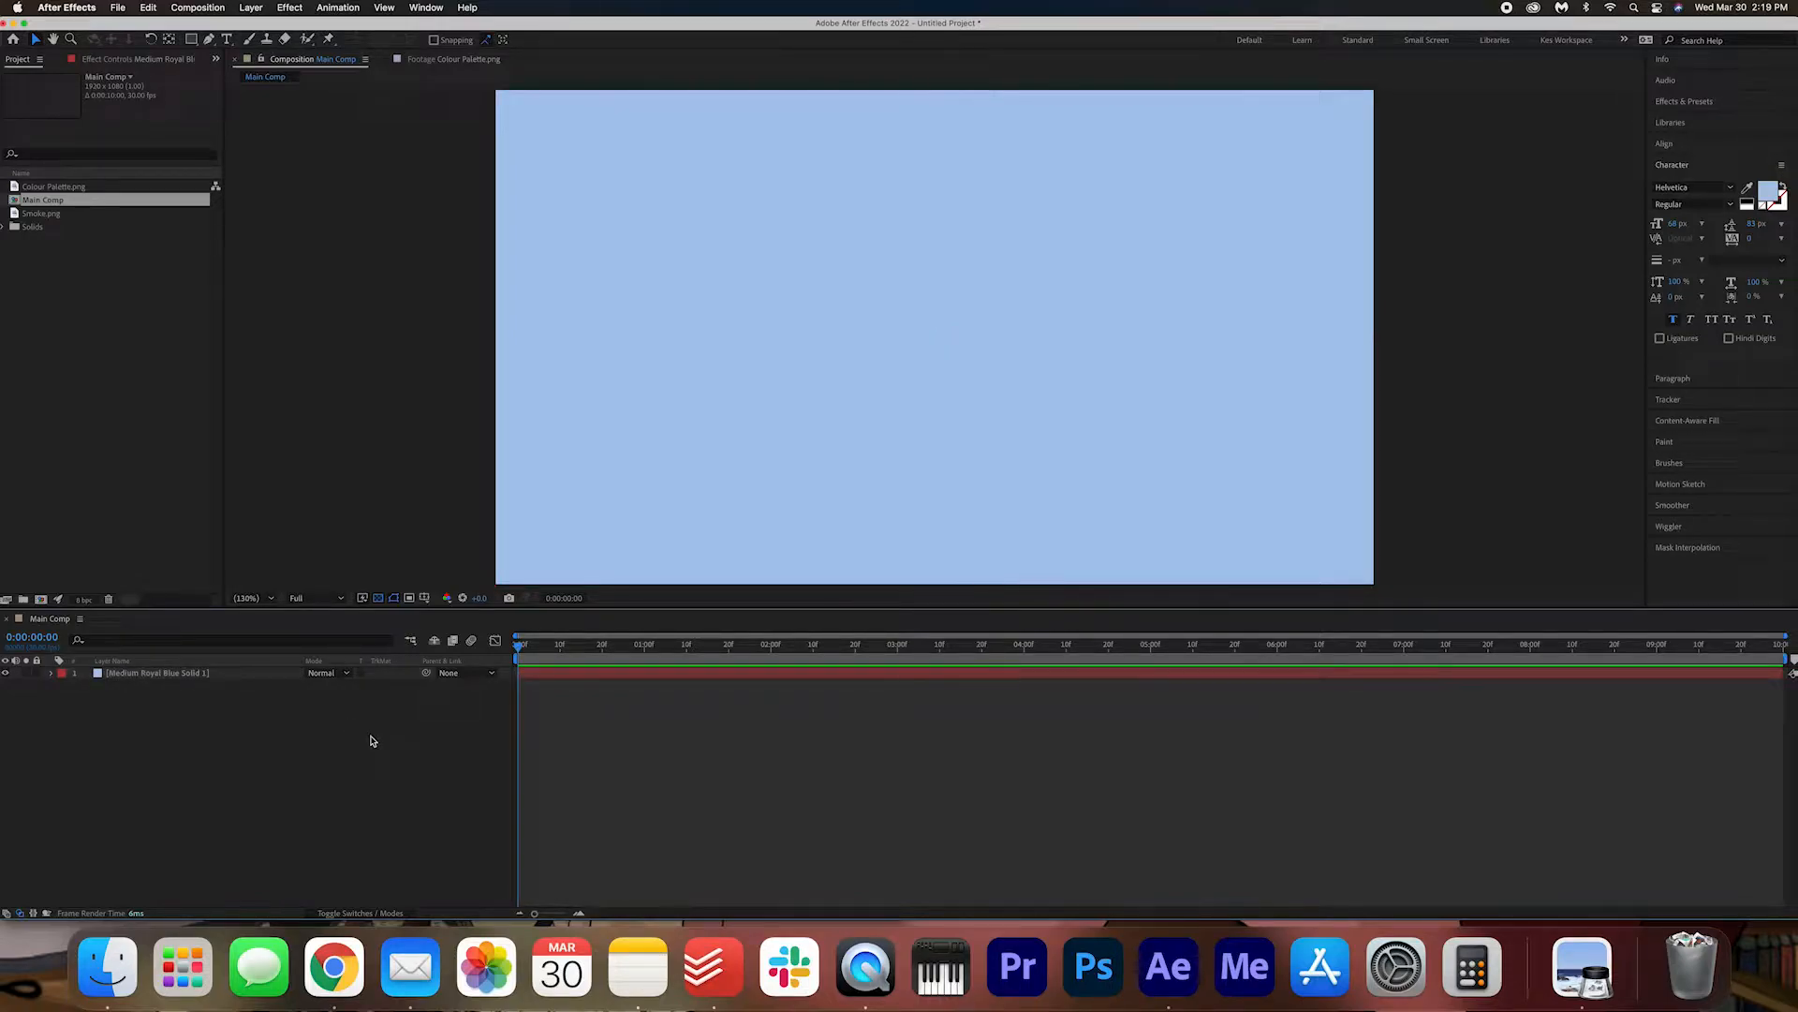
- Sample the bright red swatch of the colour palette as the text colour, check its hex code, and return to Main Comp
{"action": "left_click", "coordinate": [476, 59]}
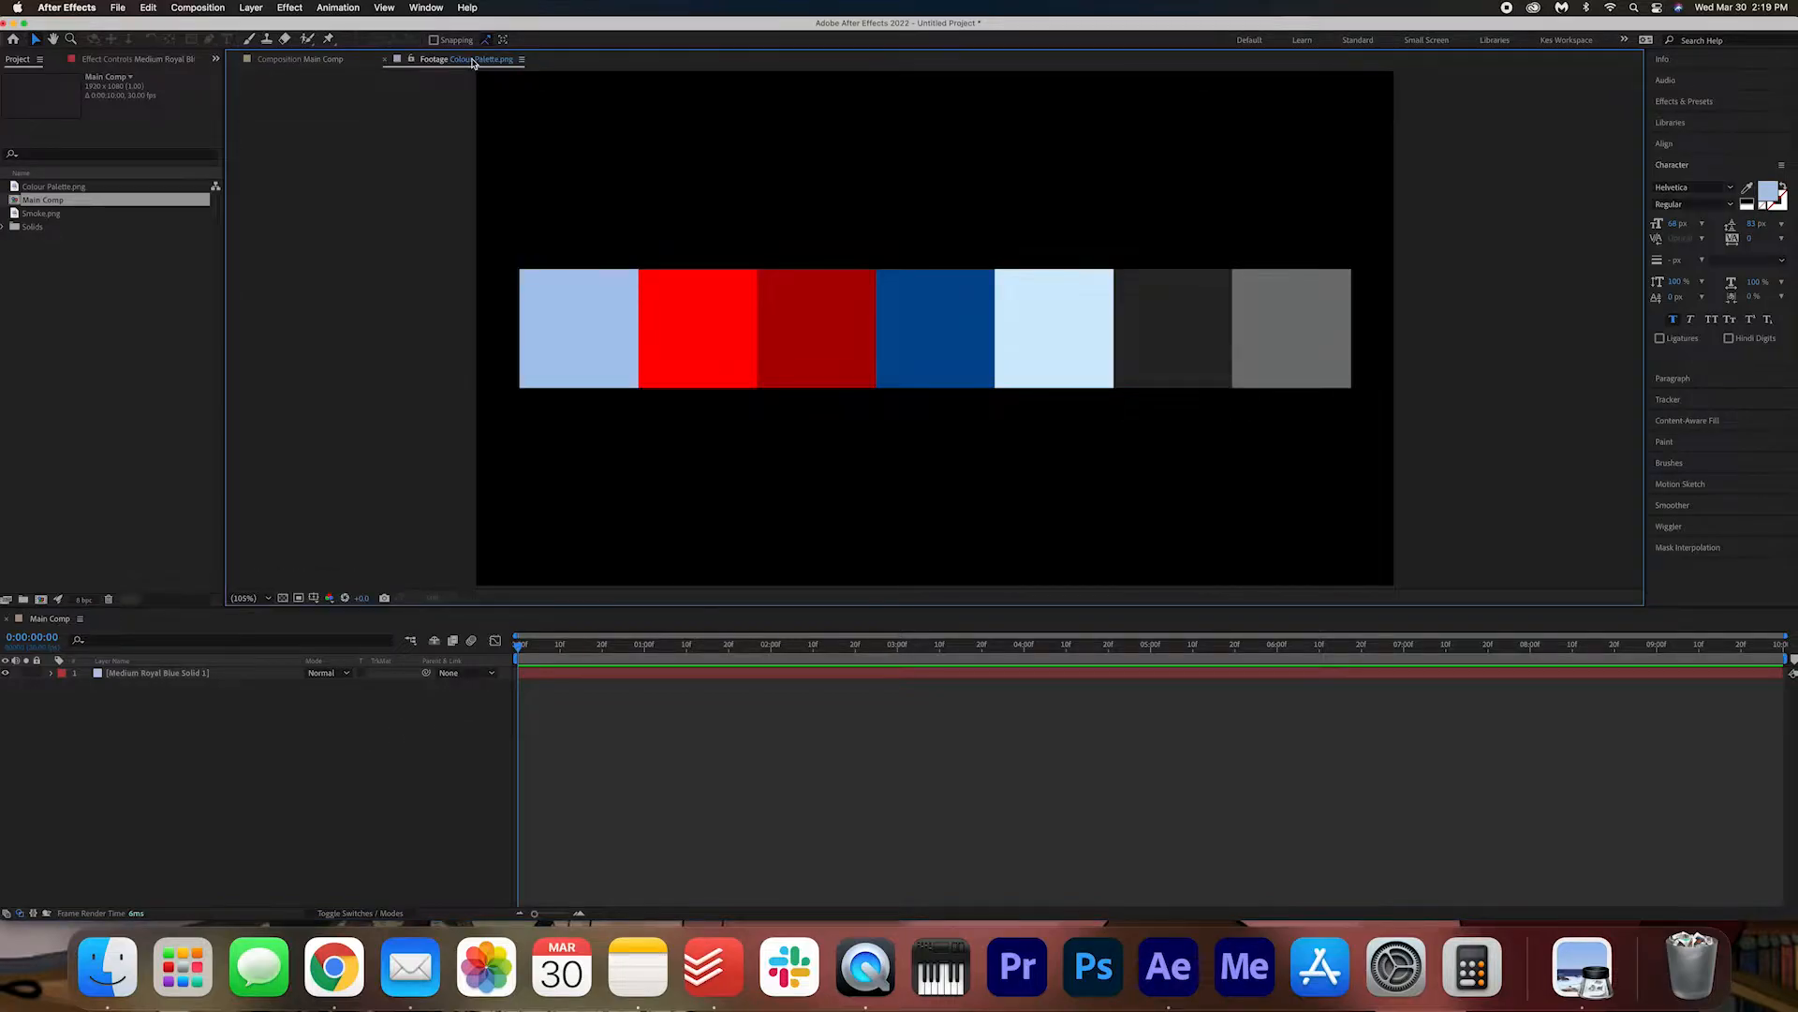
{"action": "left_click", "coordinate": [1747, 187]}
{"action": "left_click", "coordinate": [695, 326]}
{"action": "left_click", "coordinate": [1770, 185]}
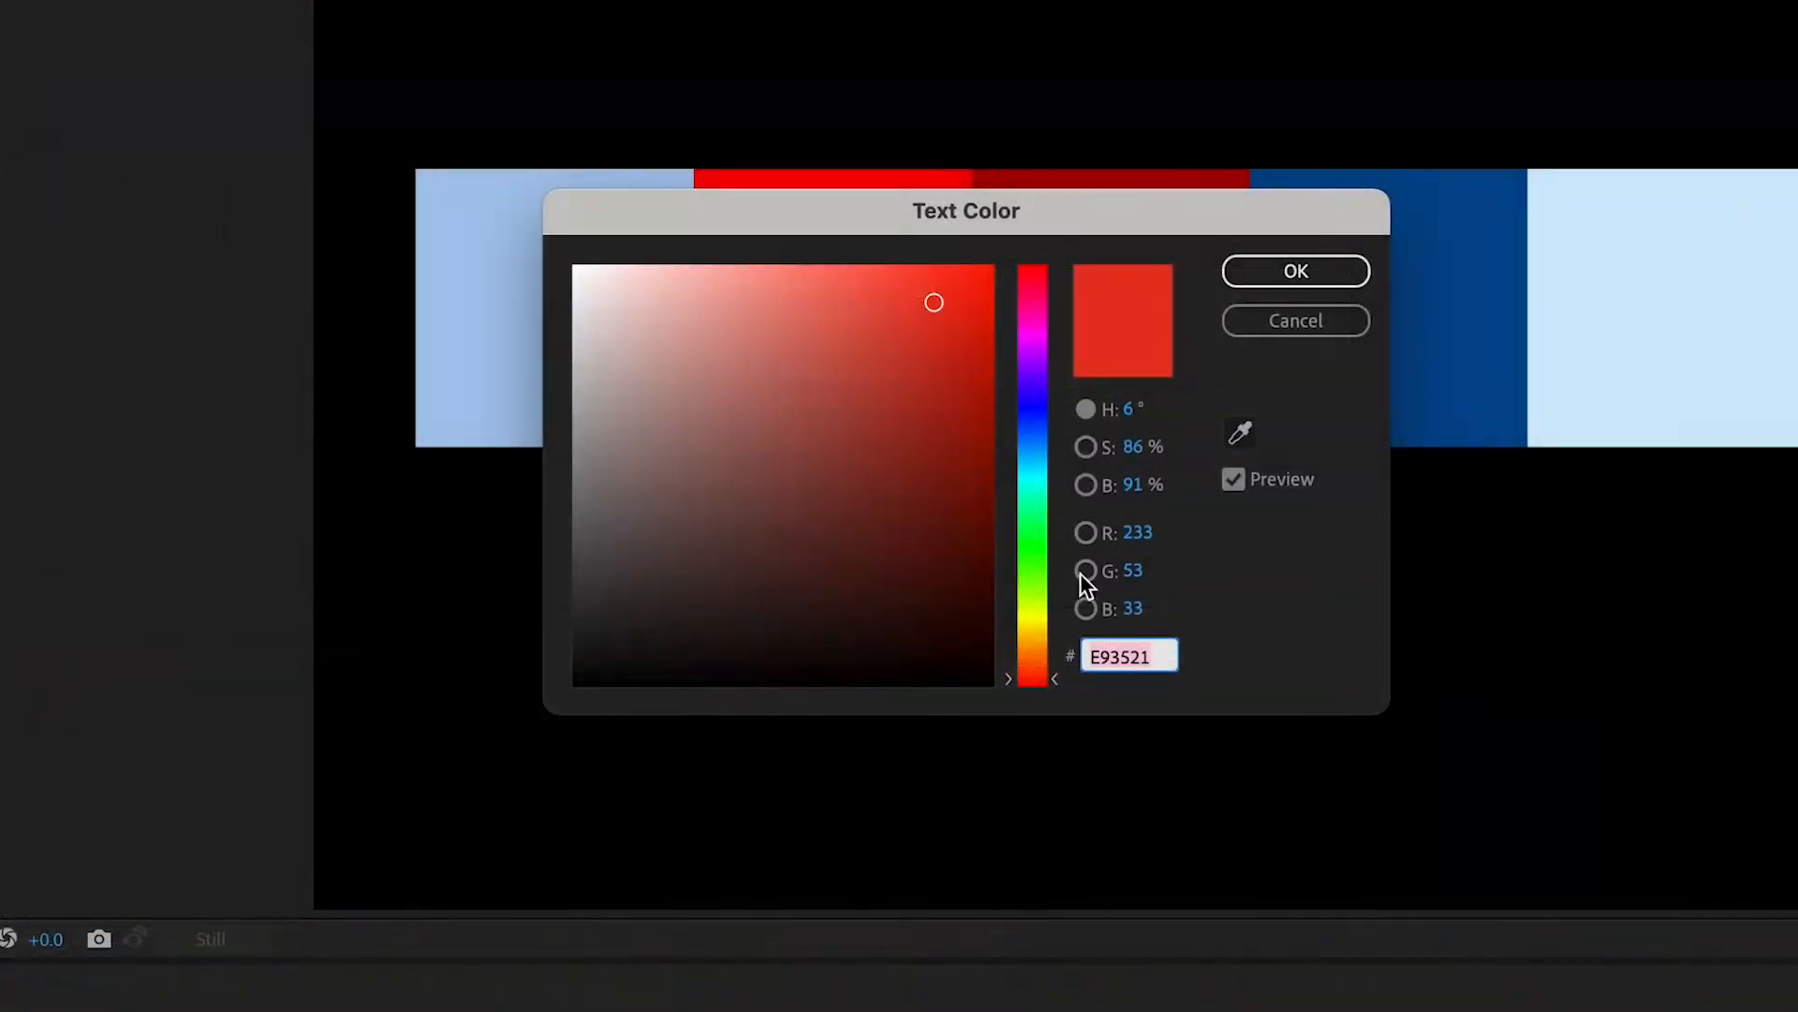
{"action": "left_click", "coordinate": [1326, 271]}
{"action": "left_click", "coordinate": [602, 114]}
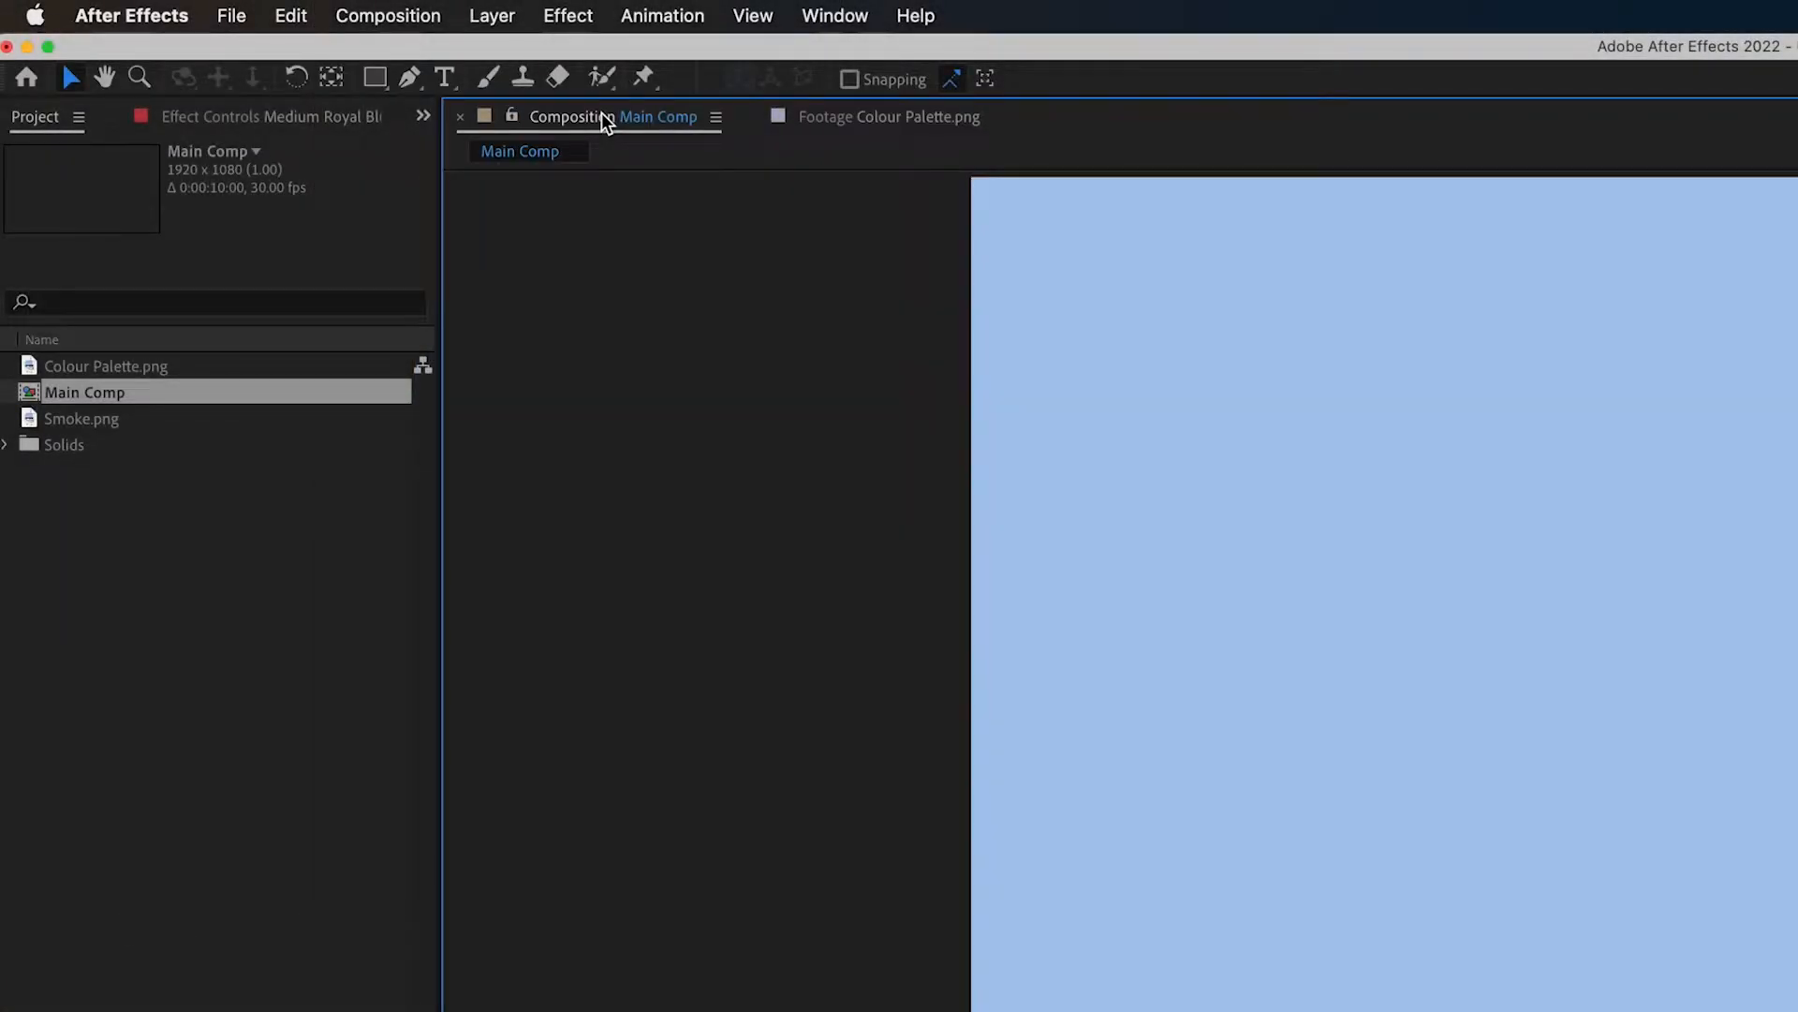
- Set up the Pen tool with stroke None and fill colour E93521
{"action": "left_click", "coordinate": [410, 80]}
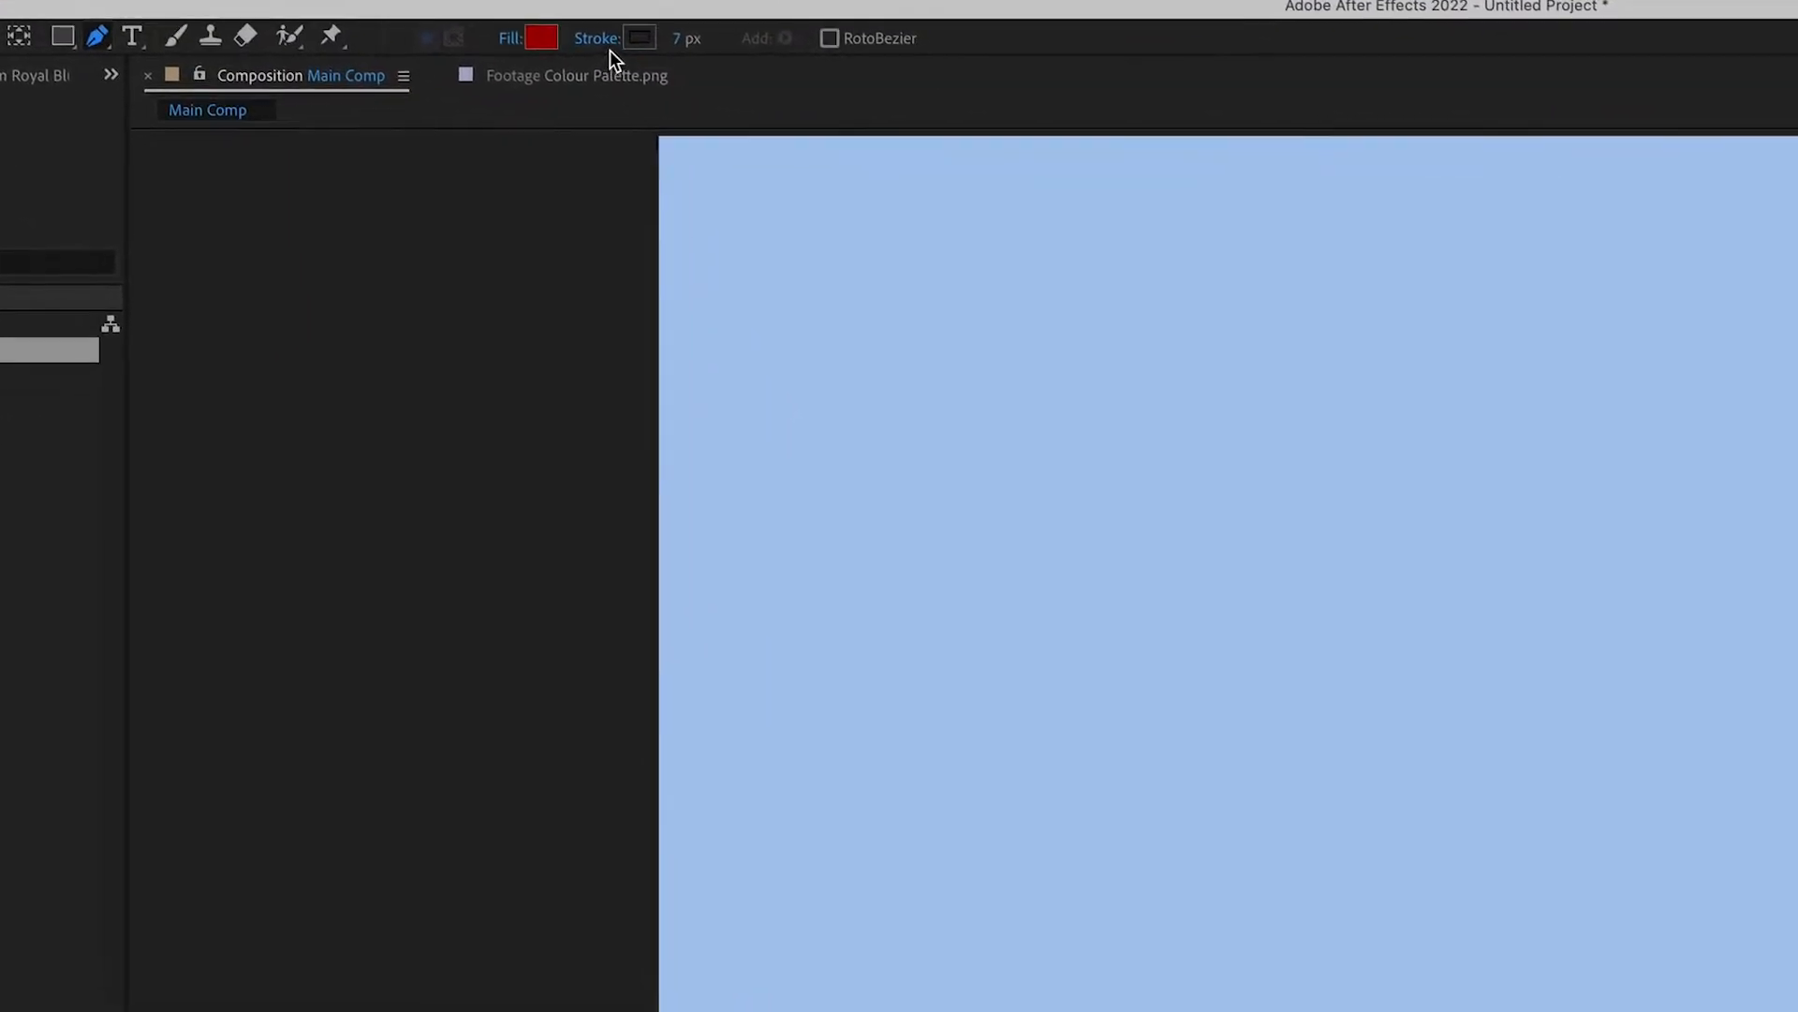
{"action": "left_click", "coordinate": [453, 20]}
{"action": "left_click", "coordinate": [1009, 822]}
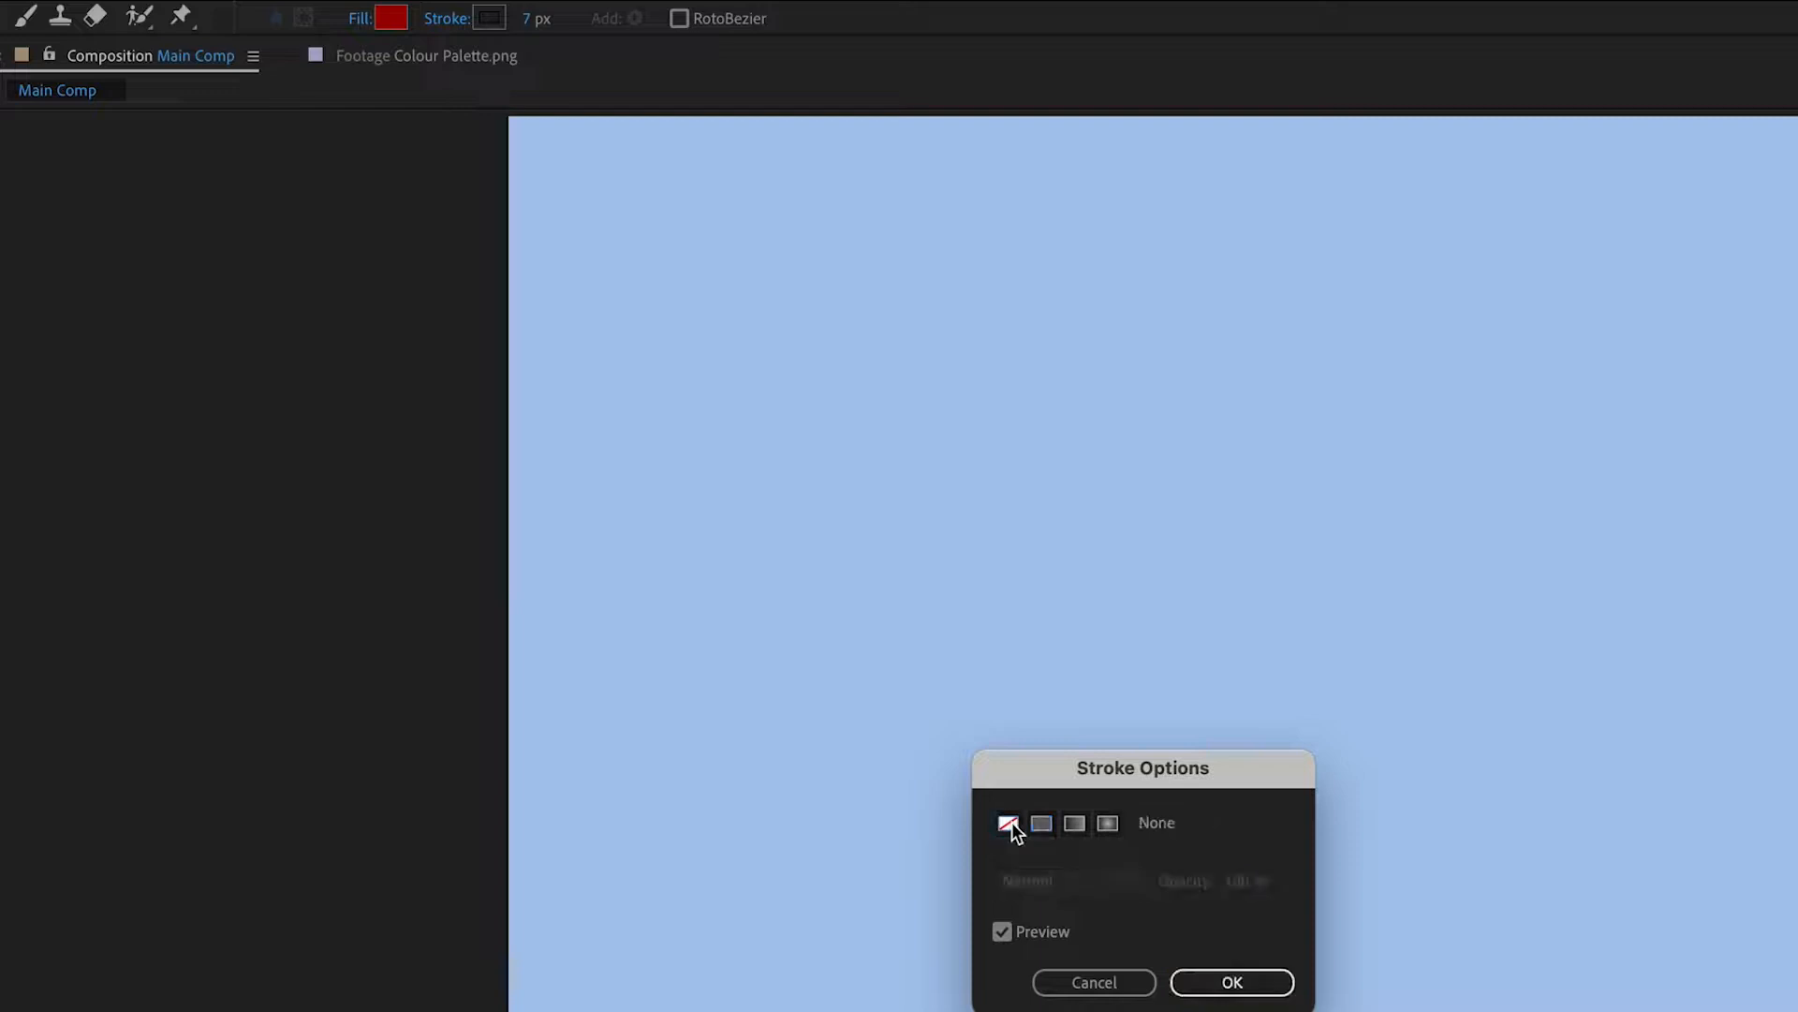
{"action": "left_click", "coordinate": [1234, 981]}
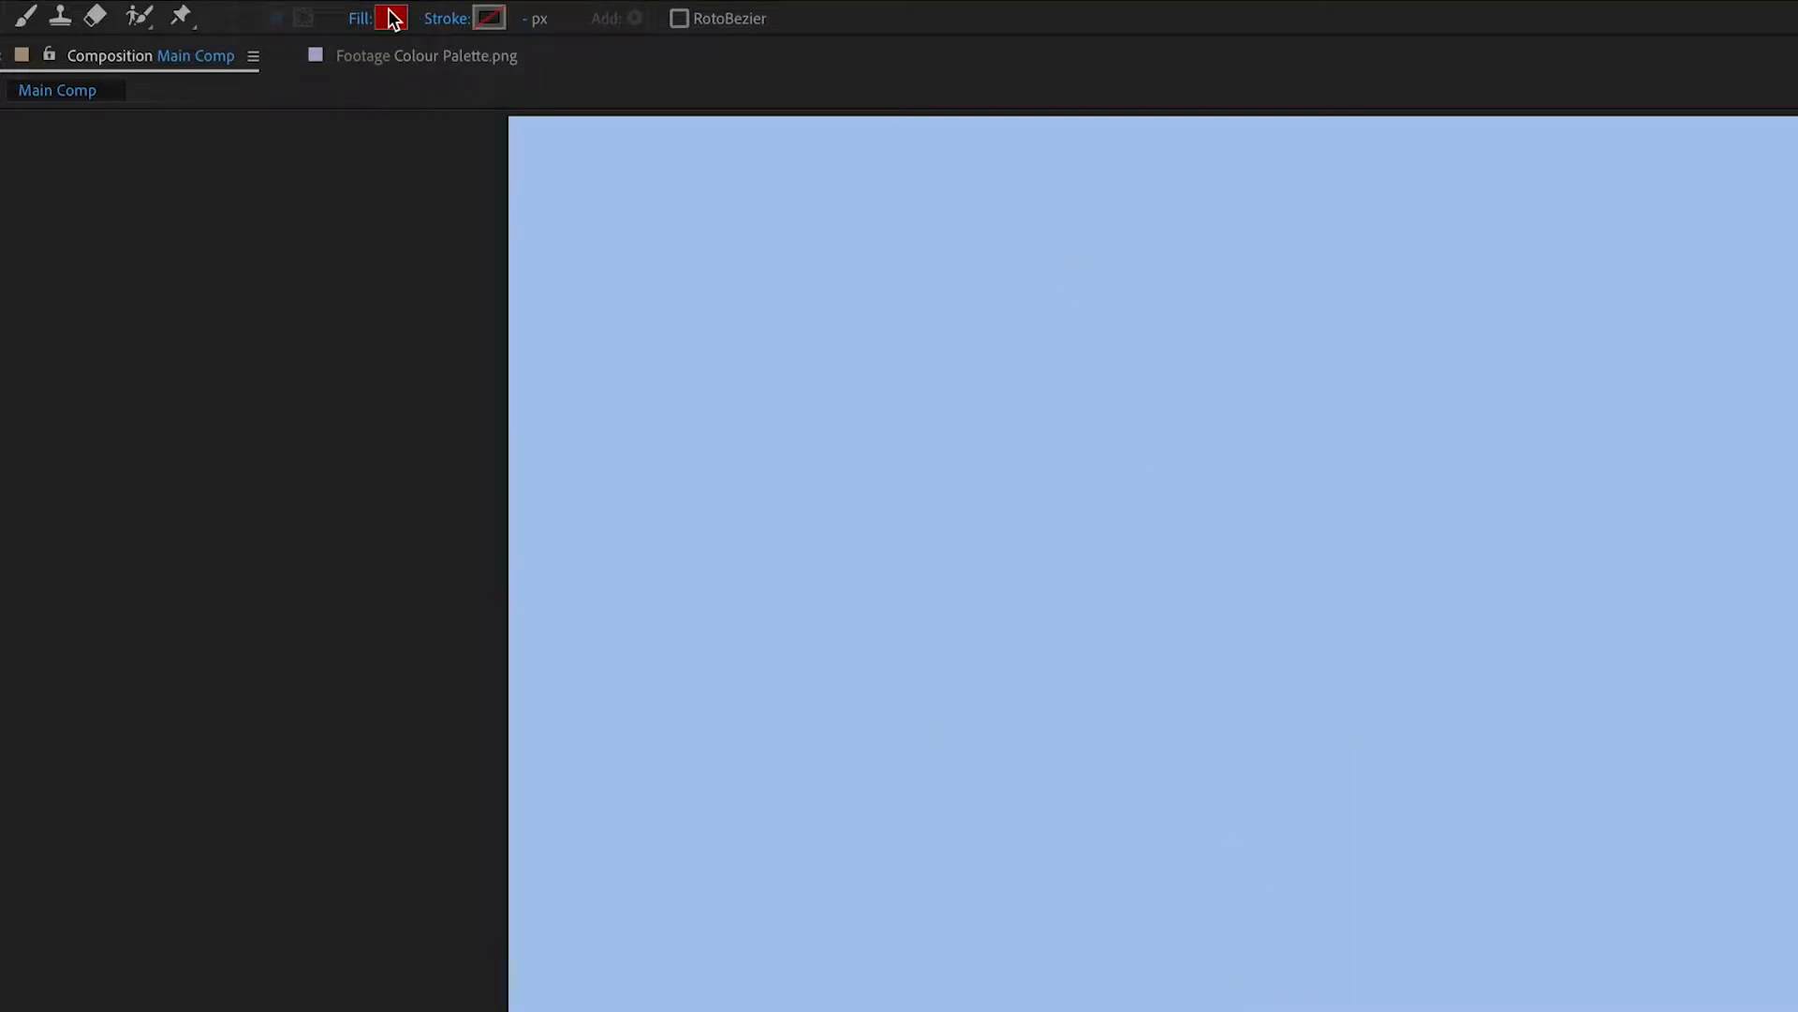
{"action": "left_click", "coordinate": [391, 18]}
{"action": "type", "text": "E93121"}
{"action": "left_click", "coordinate": [1330, 553]}
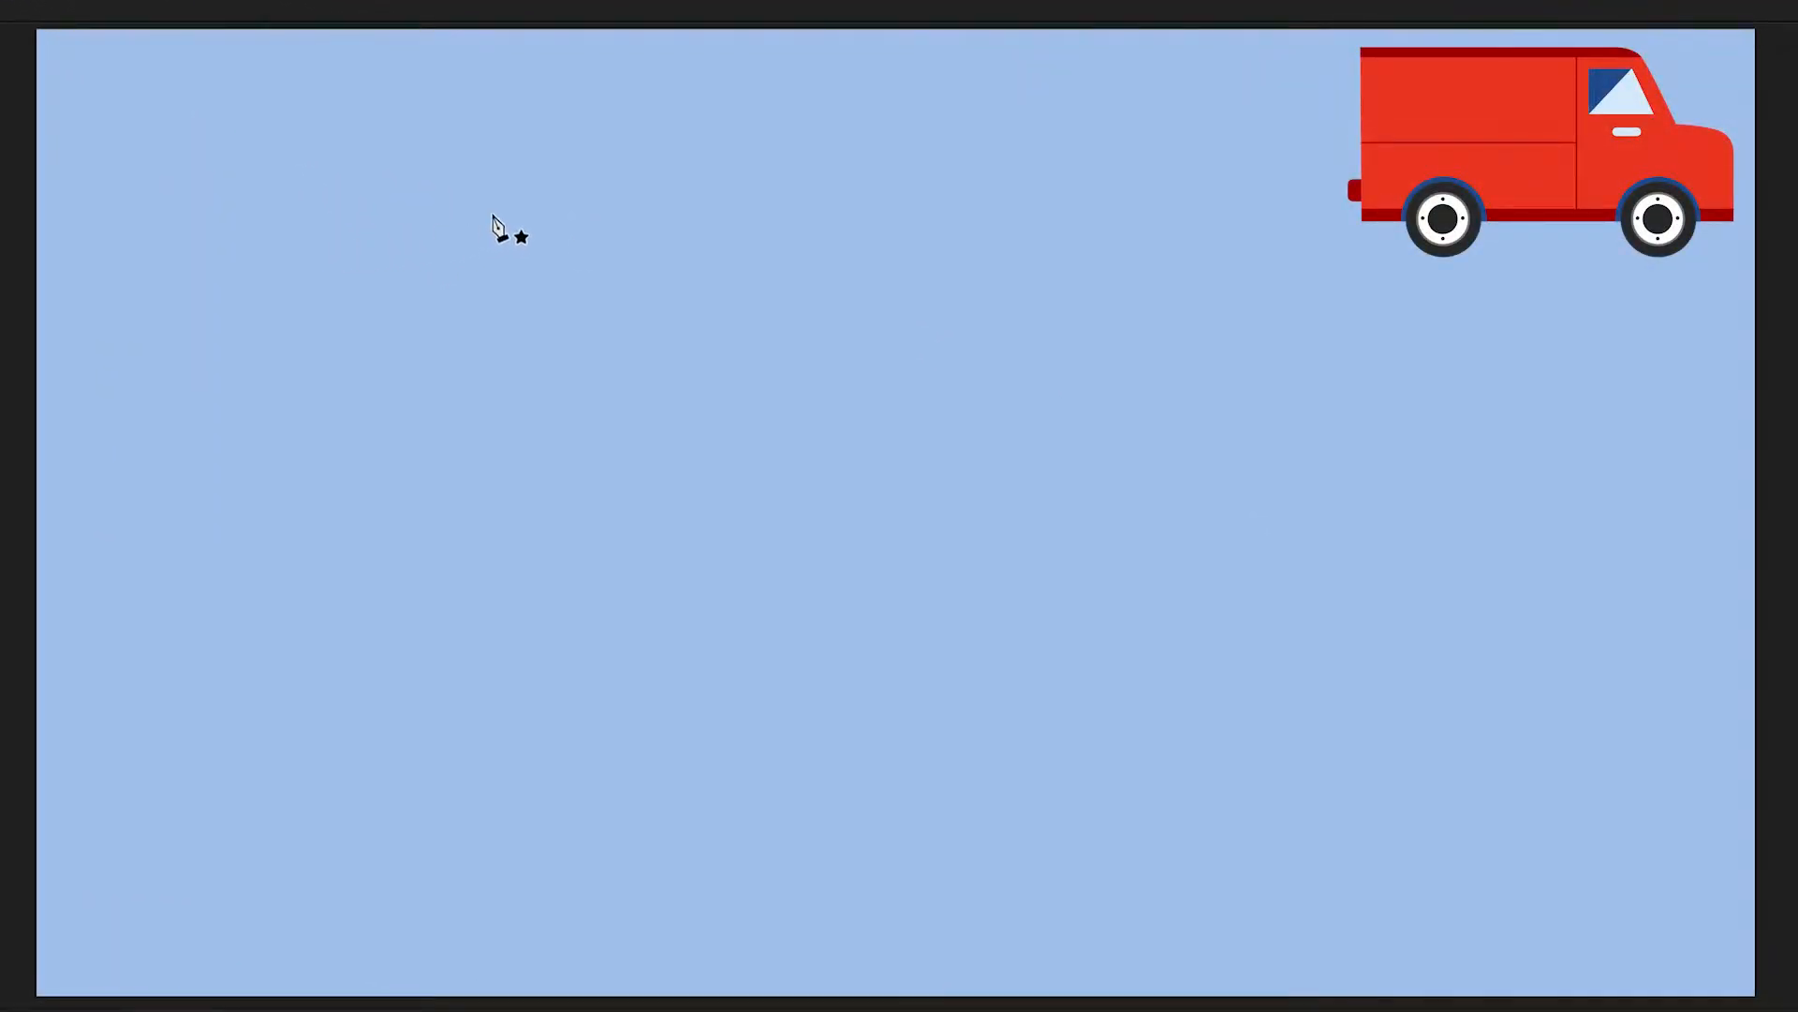
- Draw the van body's straight horizontal roof line with the Pen tool and curve its front corner downward
{"action": "left_click", "coordinate": [369, 206]}
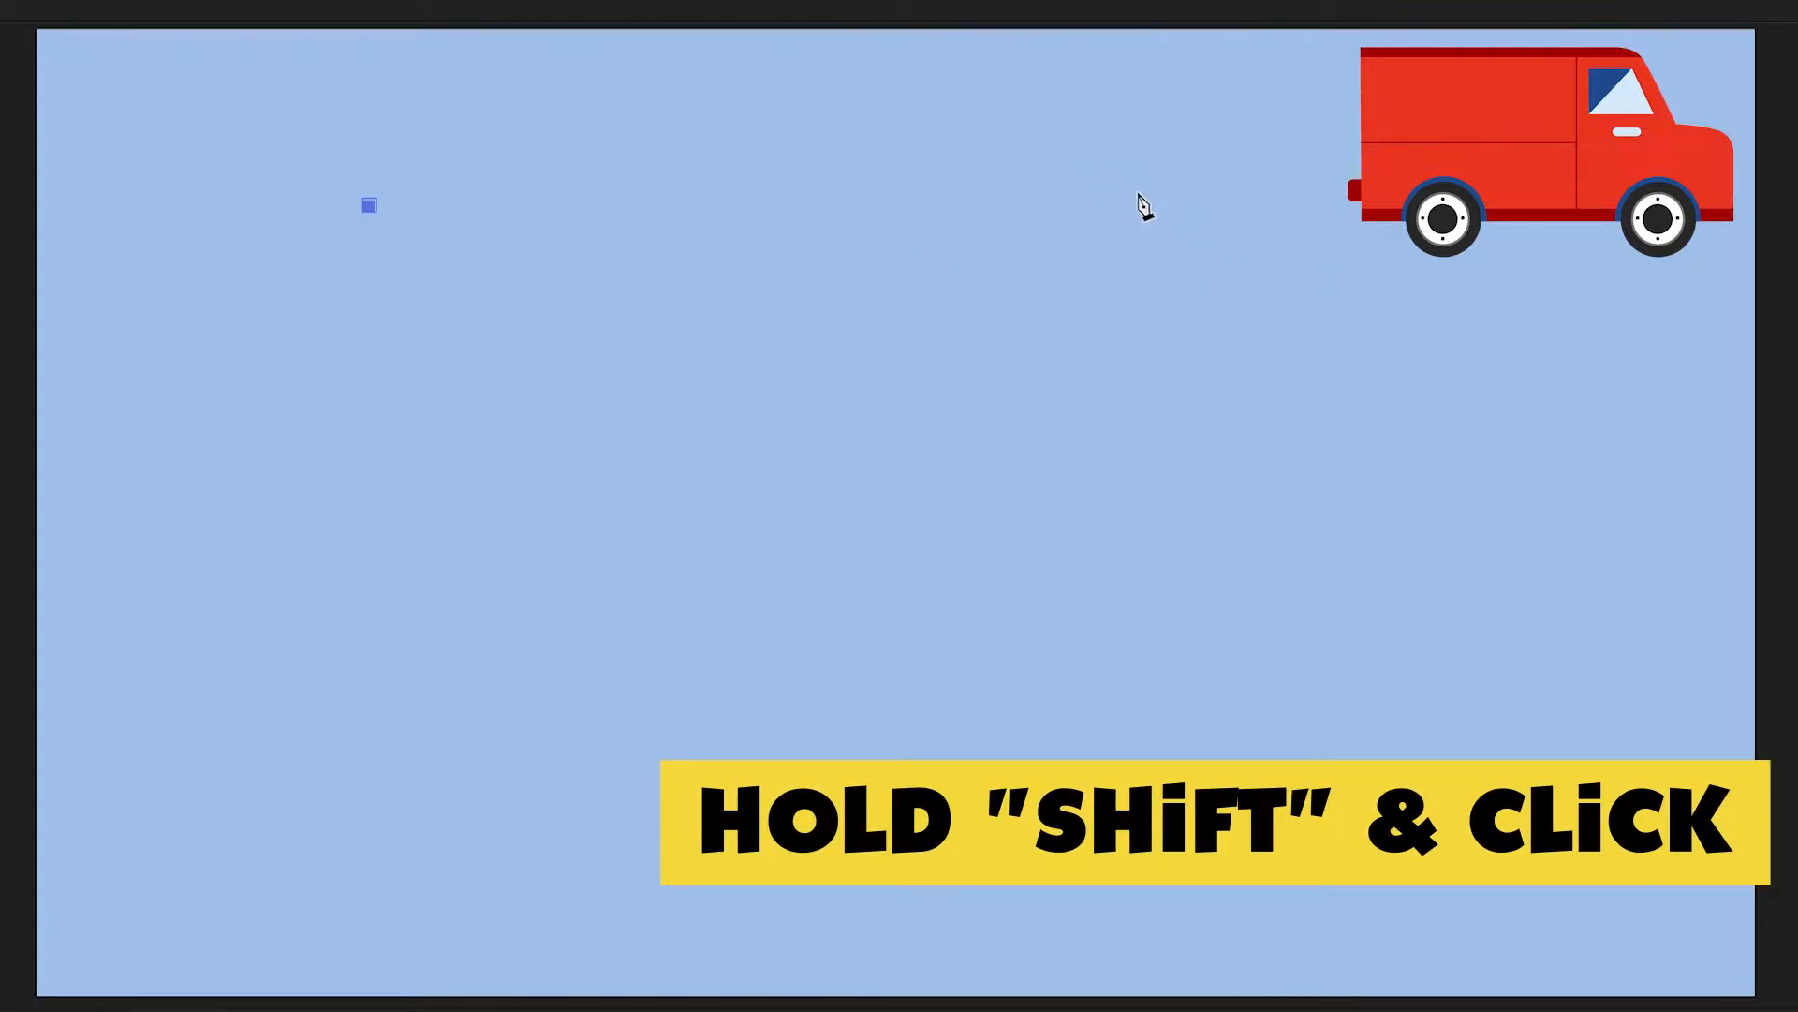
{"action": "left_click", "coordinate": [1180, 193], "text": "shift"}
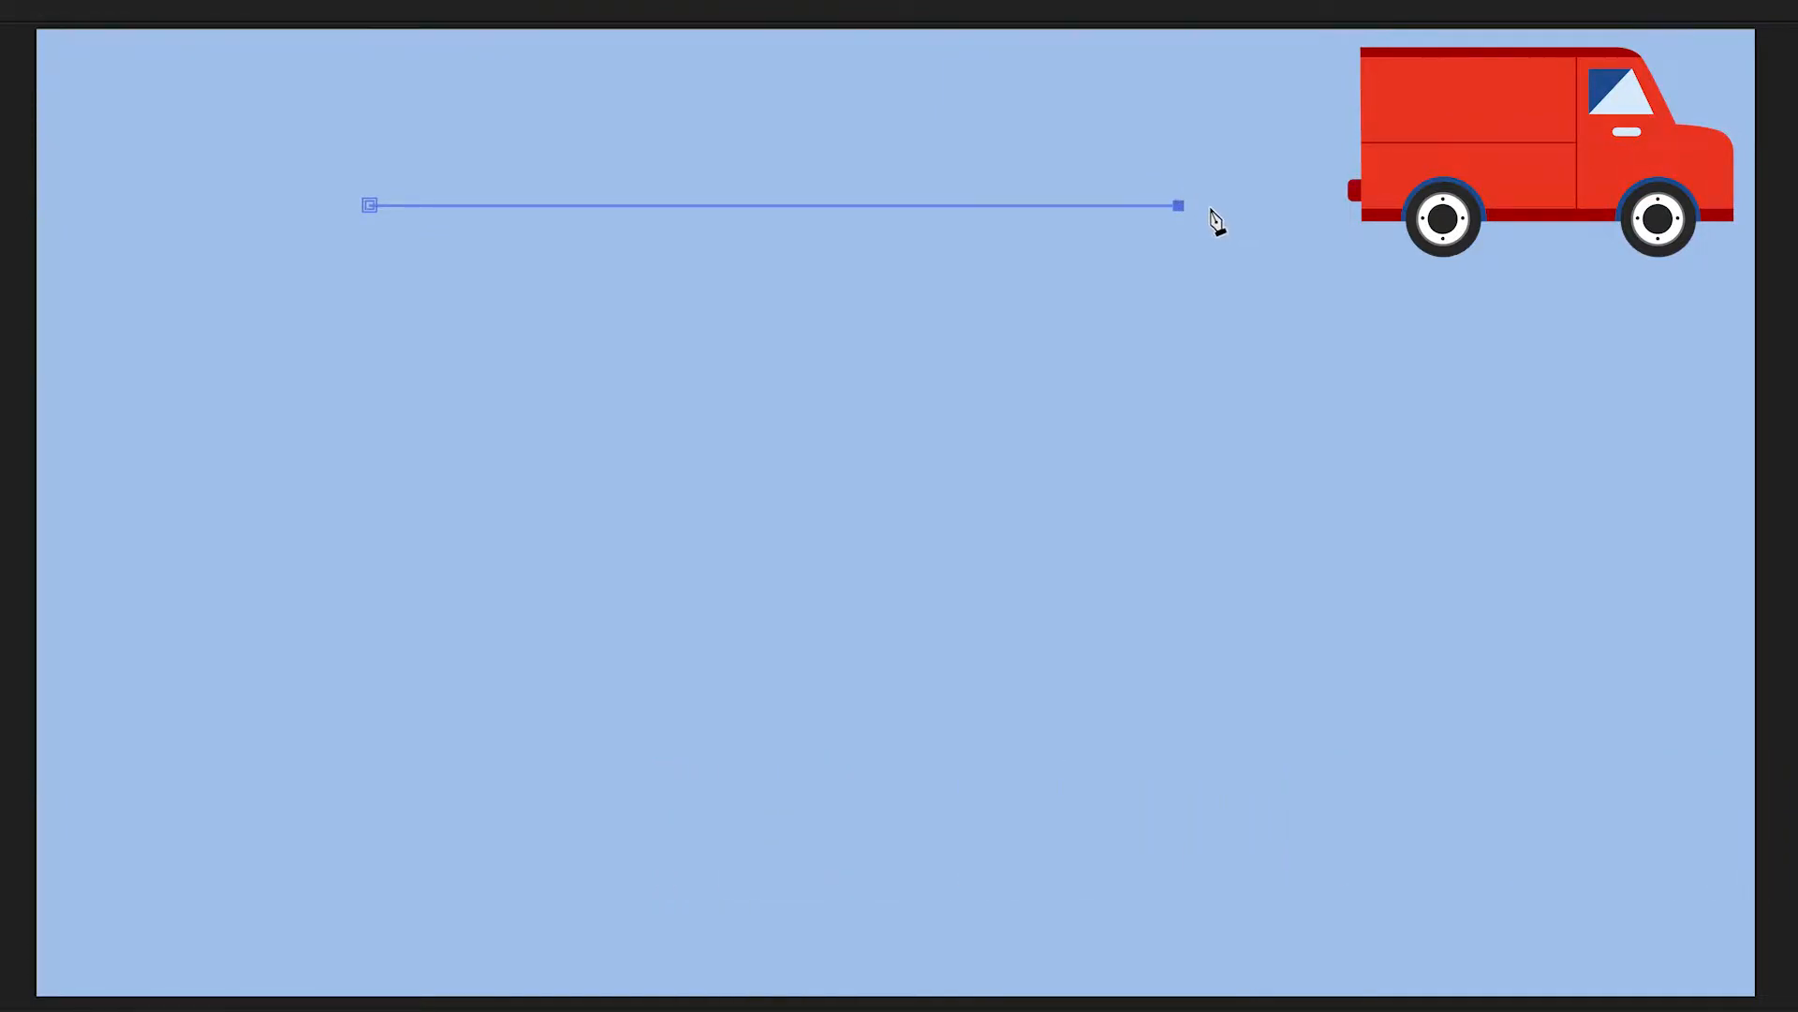
{"action": "left_click", "coordinate": [1234, 230]}
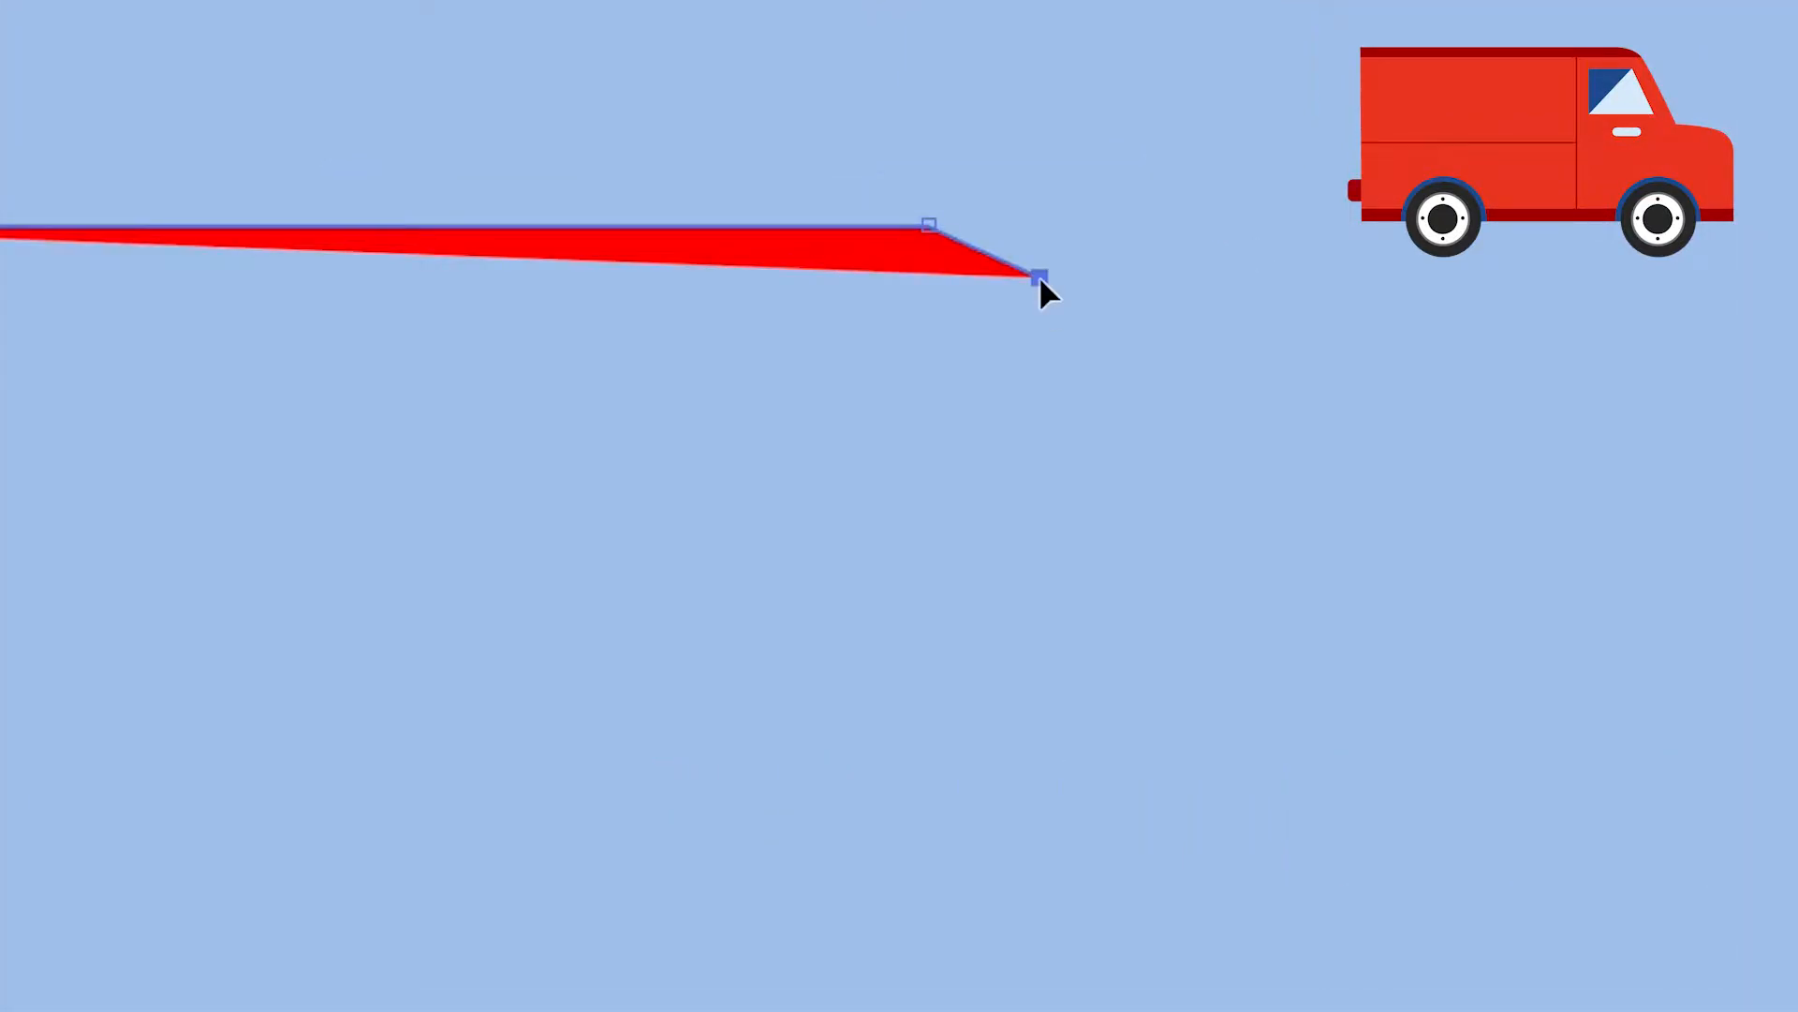
{"action": "mouse_move", "coordinate": [1038, 275]}
{"action": "left_mouse_down"}
{"action": "mouse_move", "coordinate": [1083, 275]}
{"action": "mouse_move", "coordinate": [1087, 339]}
{"action": "mouse_move", "coordinate": [1070, 275]}
{"action": "left_mouse_up"}
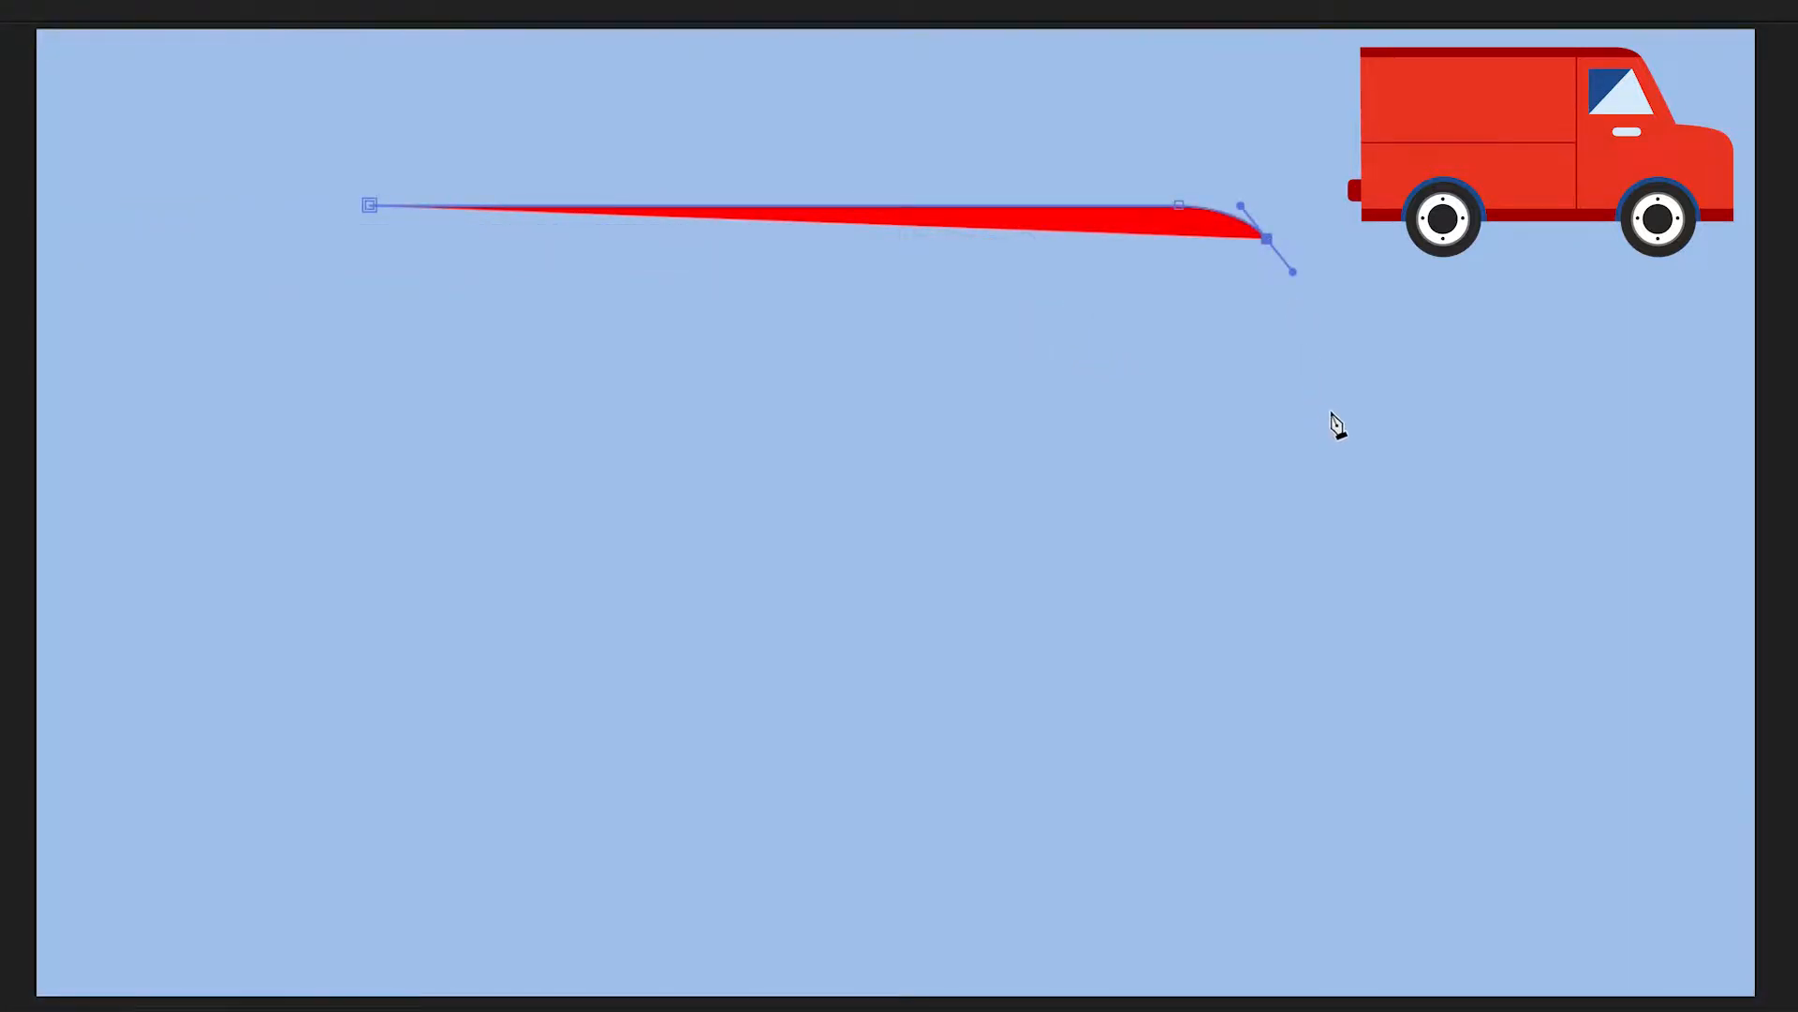
- Continue the van body path down the slanted windscreen, along the bonnet, and around a rounded nose
{"action": "left_click", "coordinate": [1380, 449]}
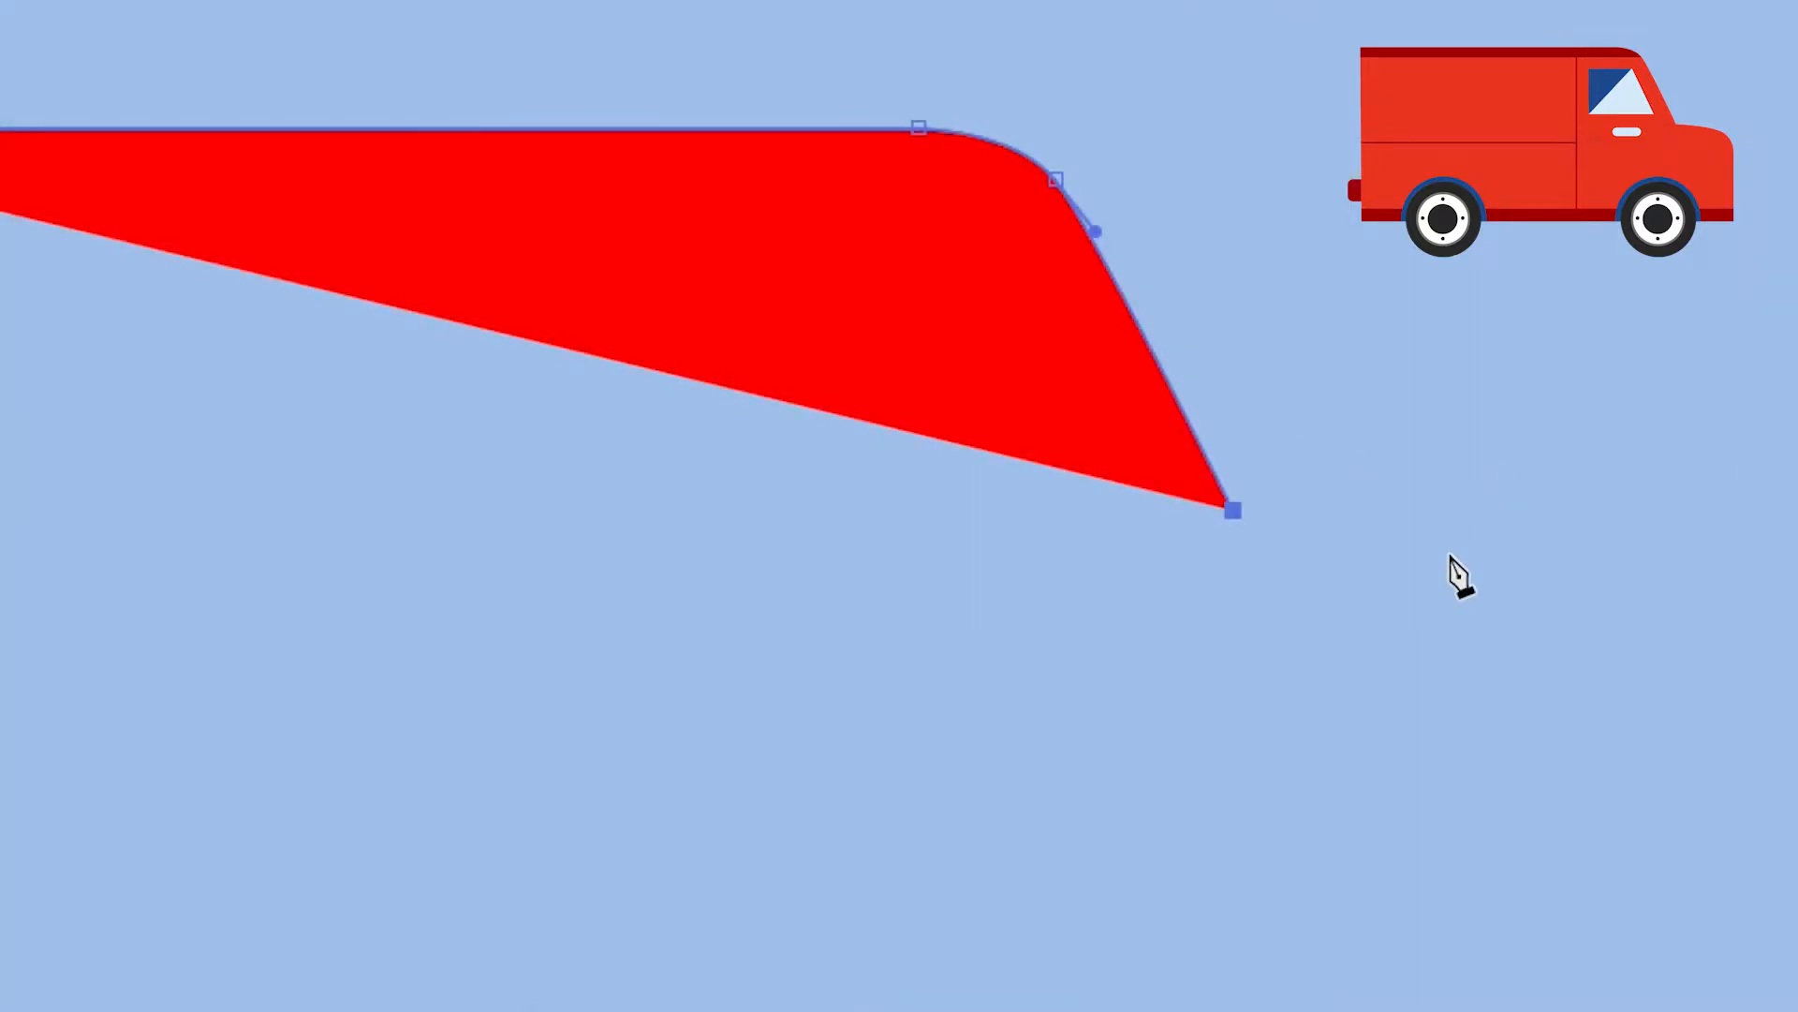
{"action": "left_click_drag", "start_coordinate": [1448, 553], "coordinate": [1510, 580]}
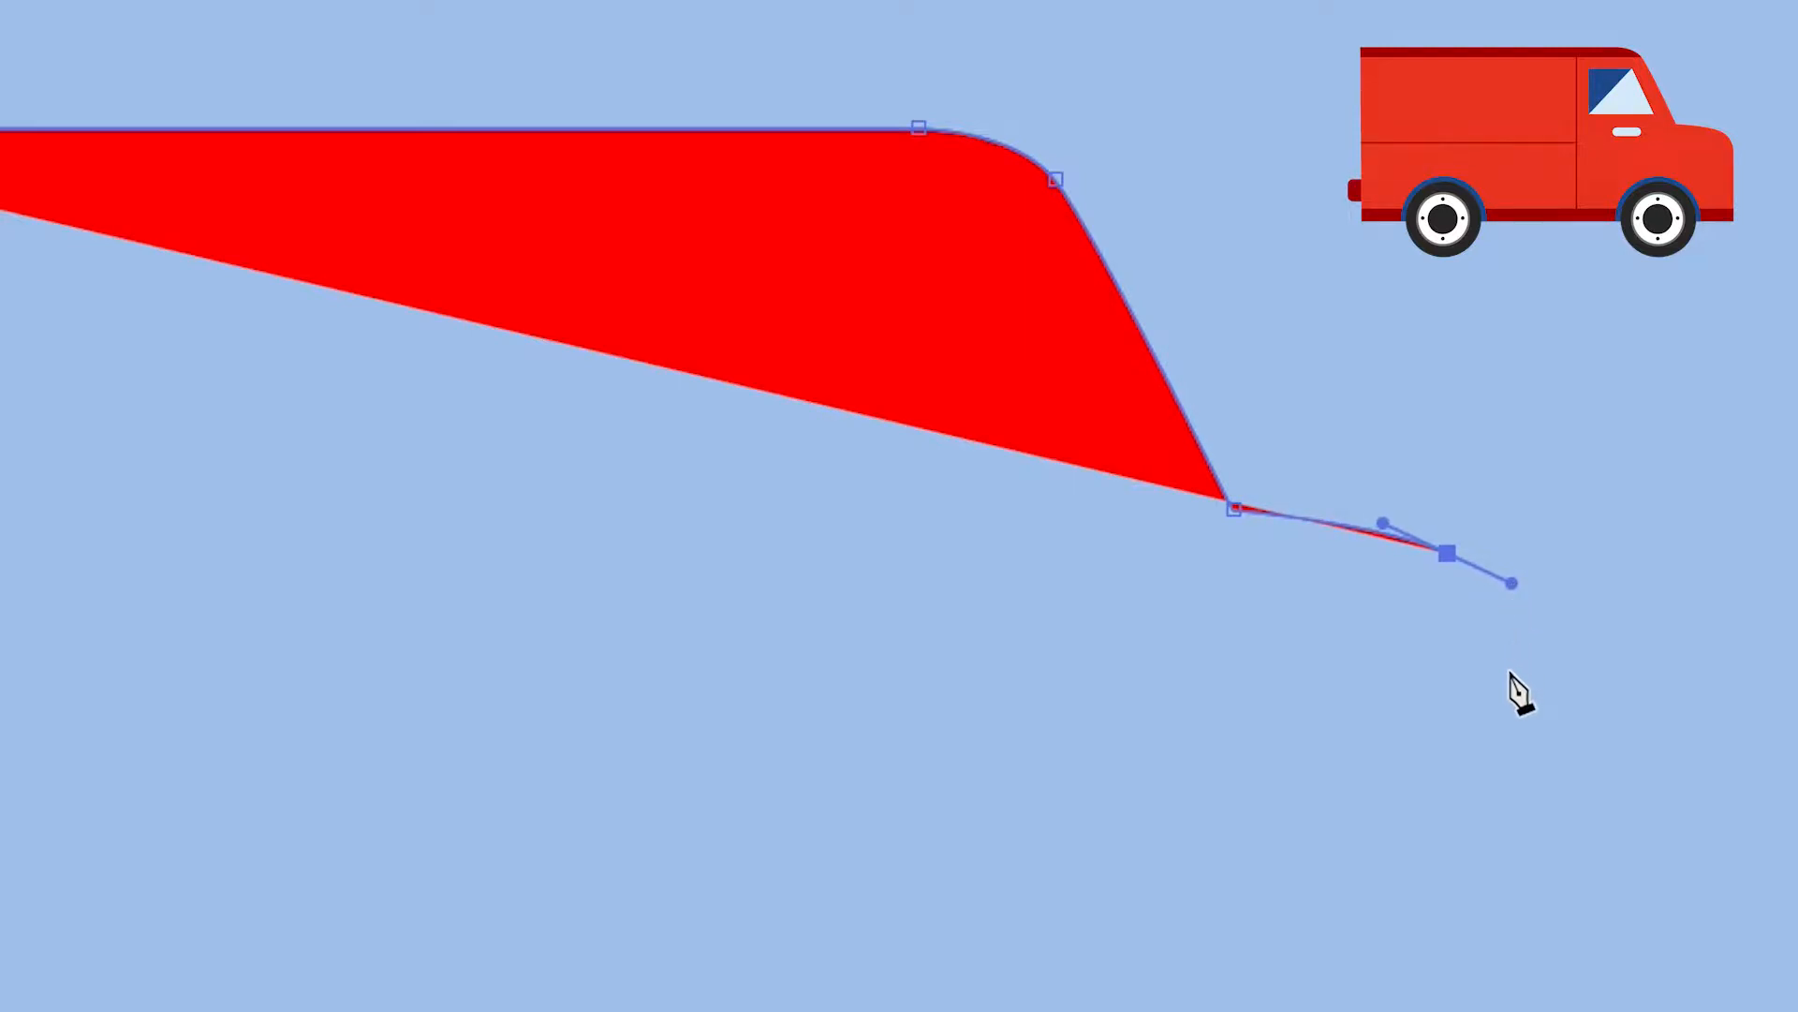
{"action": "left_click", "coordinate": [1496, 648]}
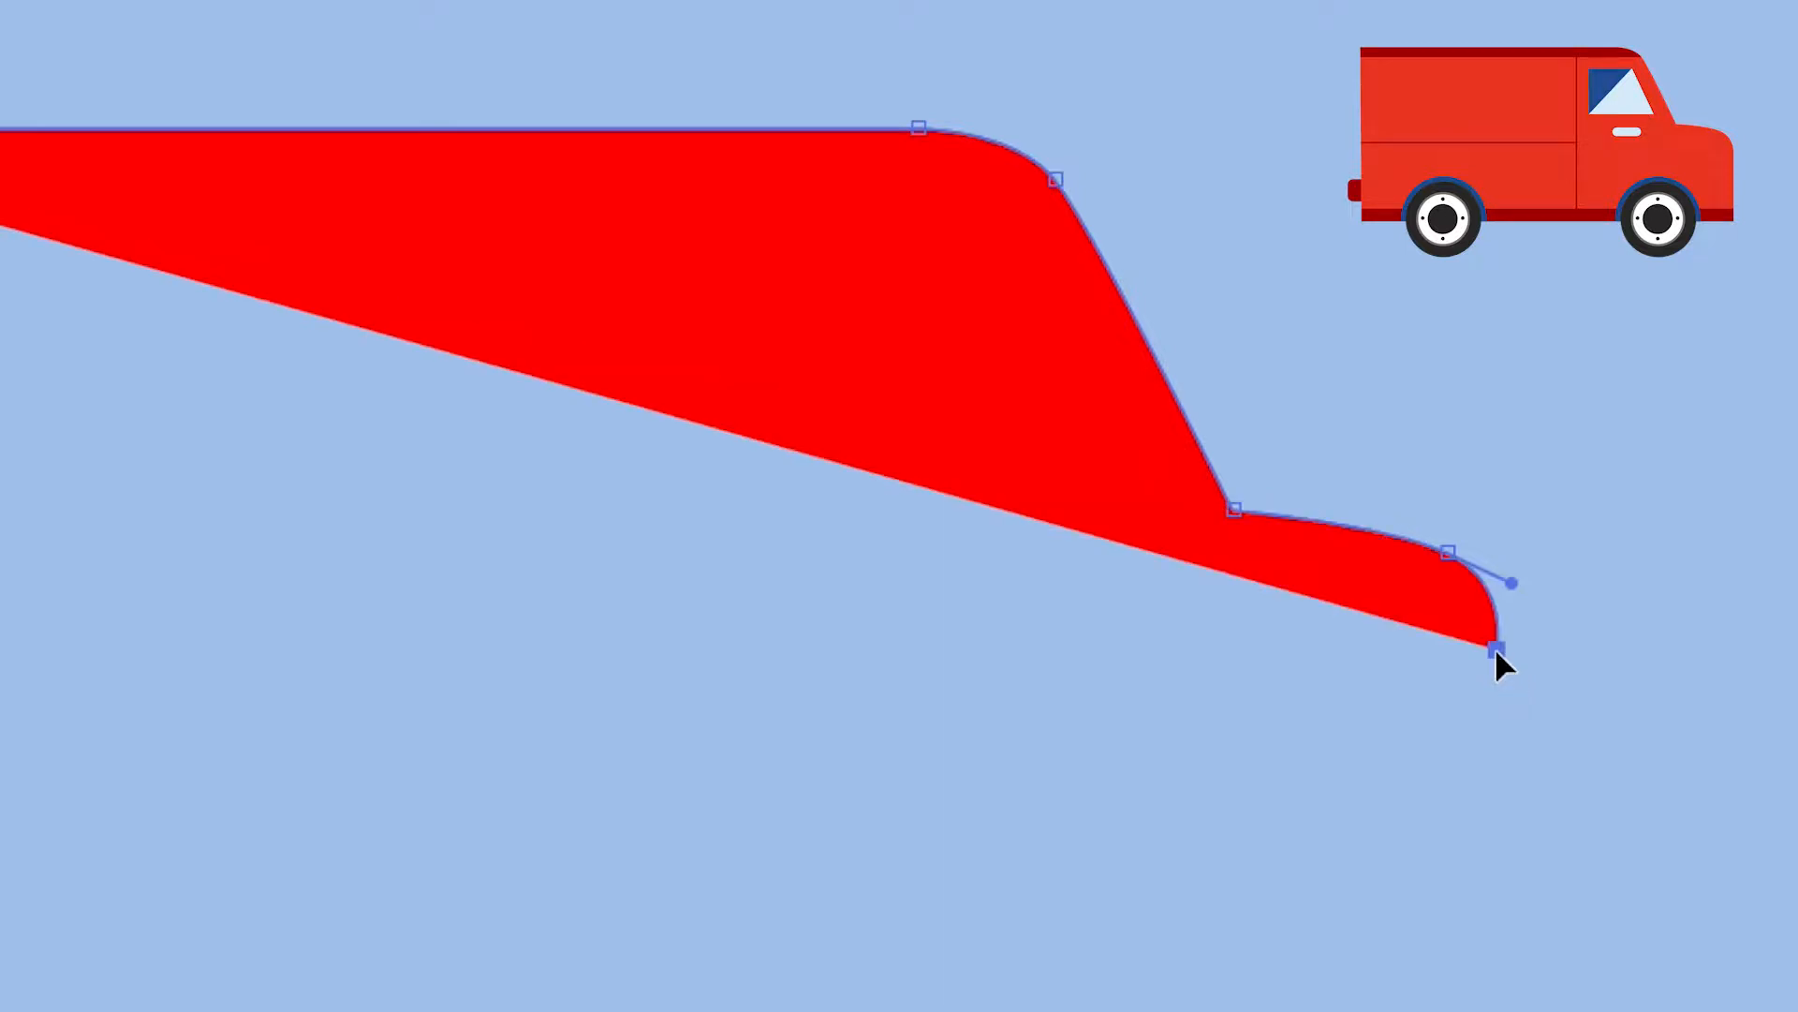
{"action": "left_click_drag", "start_coordinate": [1495, 649], "coordinate": [1509, 650]}
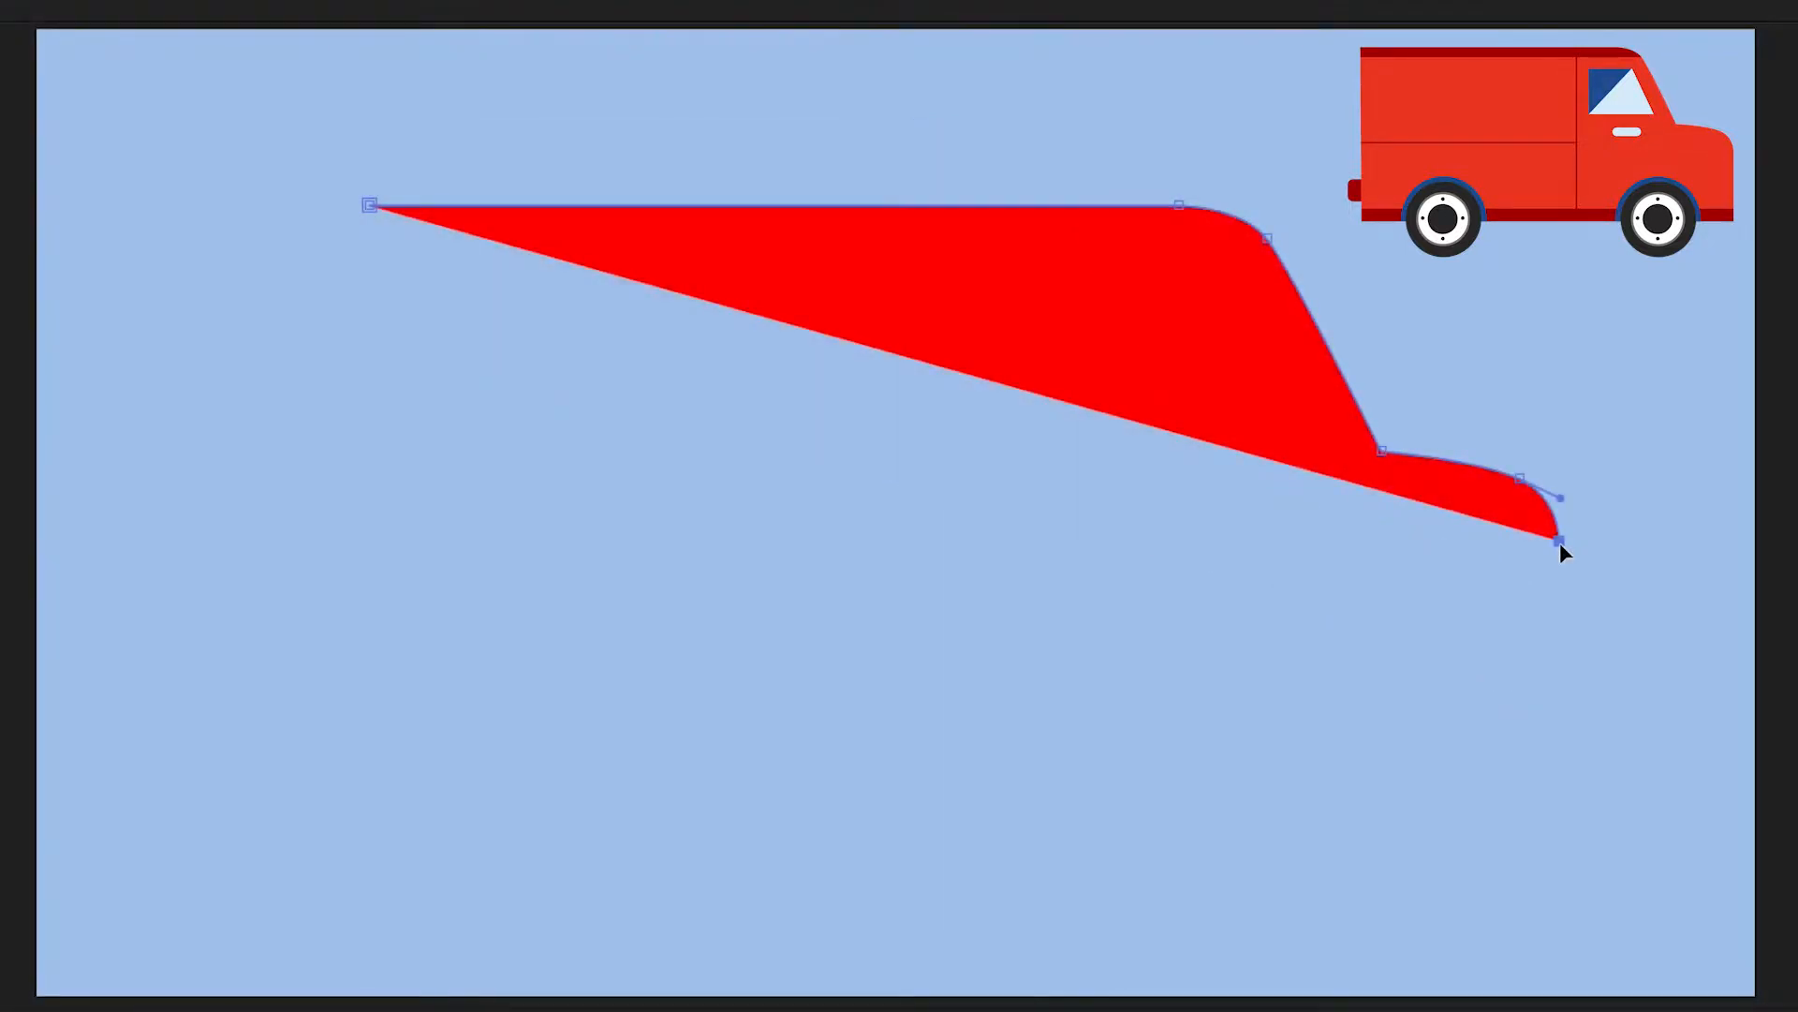
- Draw the van's vertical front and straight bottom edge, align the rear bottom corner, and close the body path
{"action": "left_click", "coordinate": [1559, 761]}
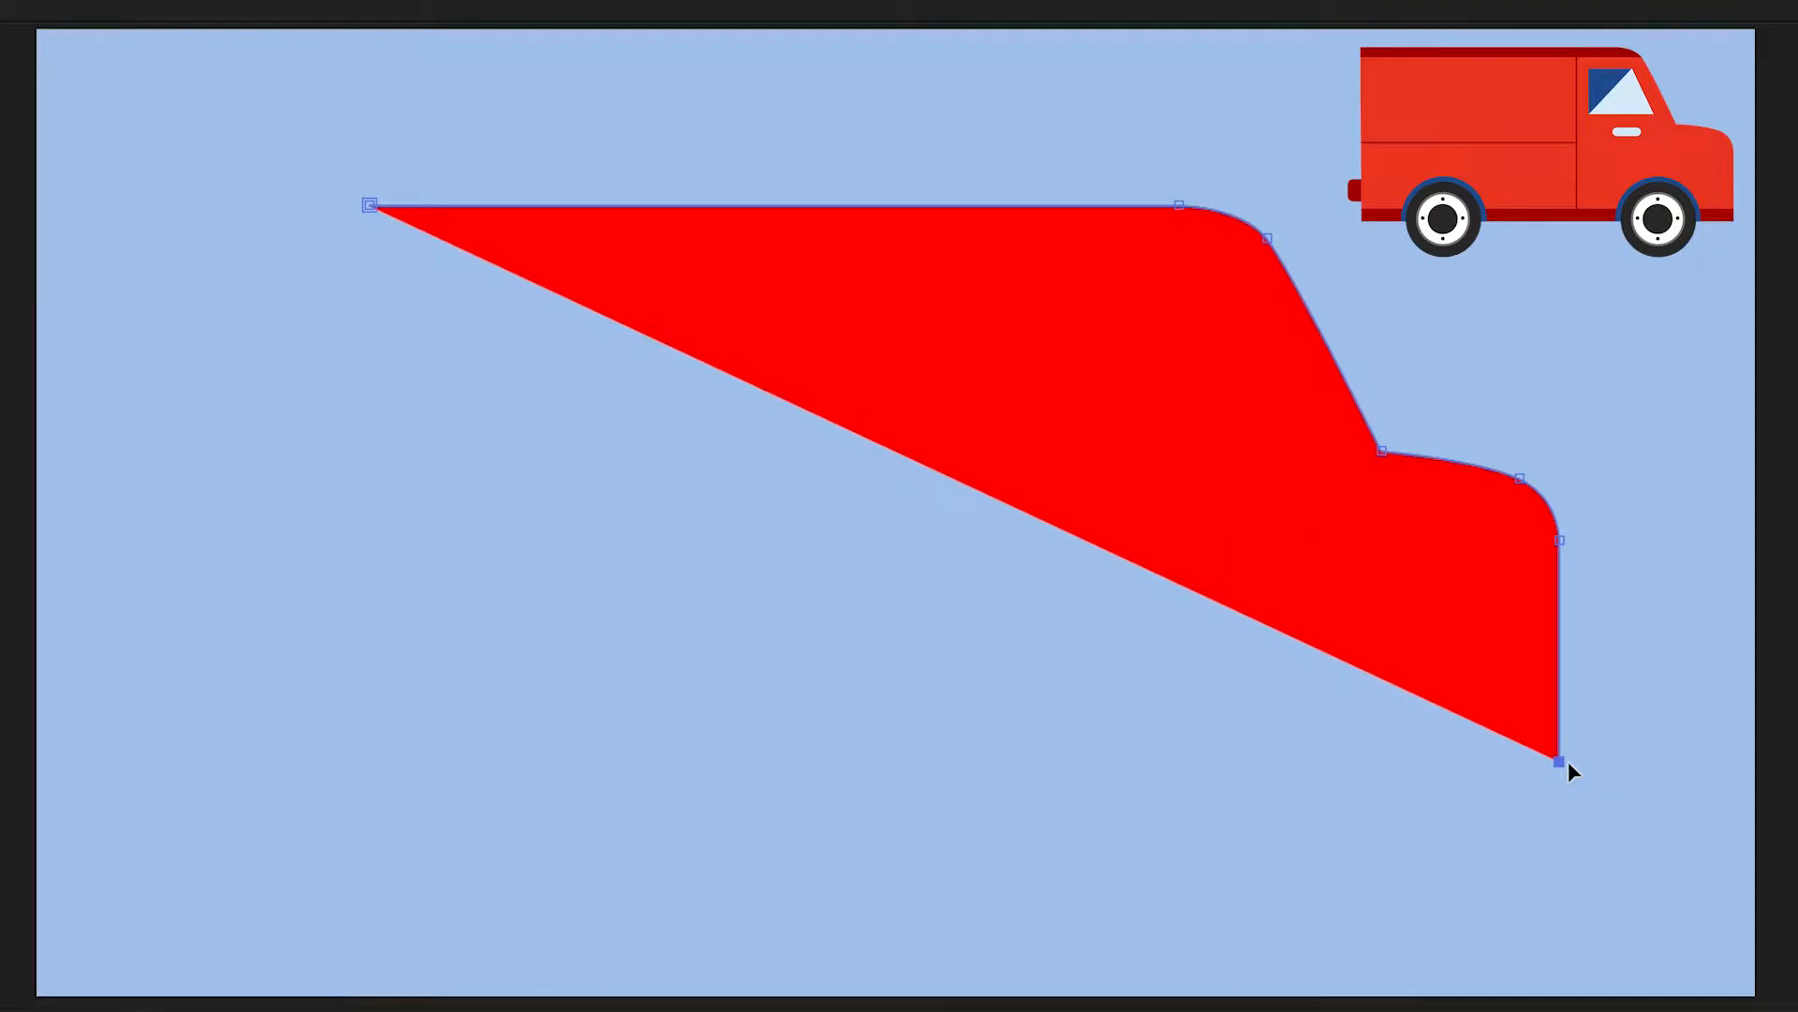
{"action": "left_click", "coordinate": [380, 760]}
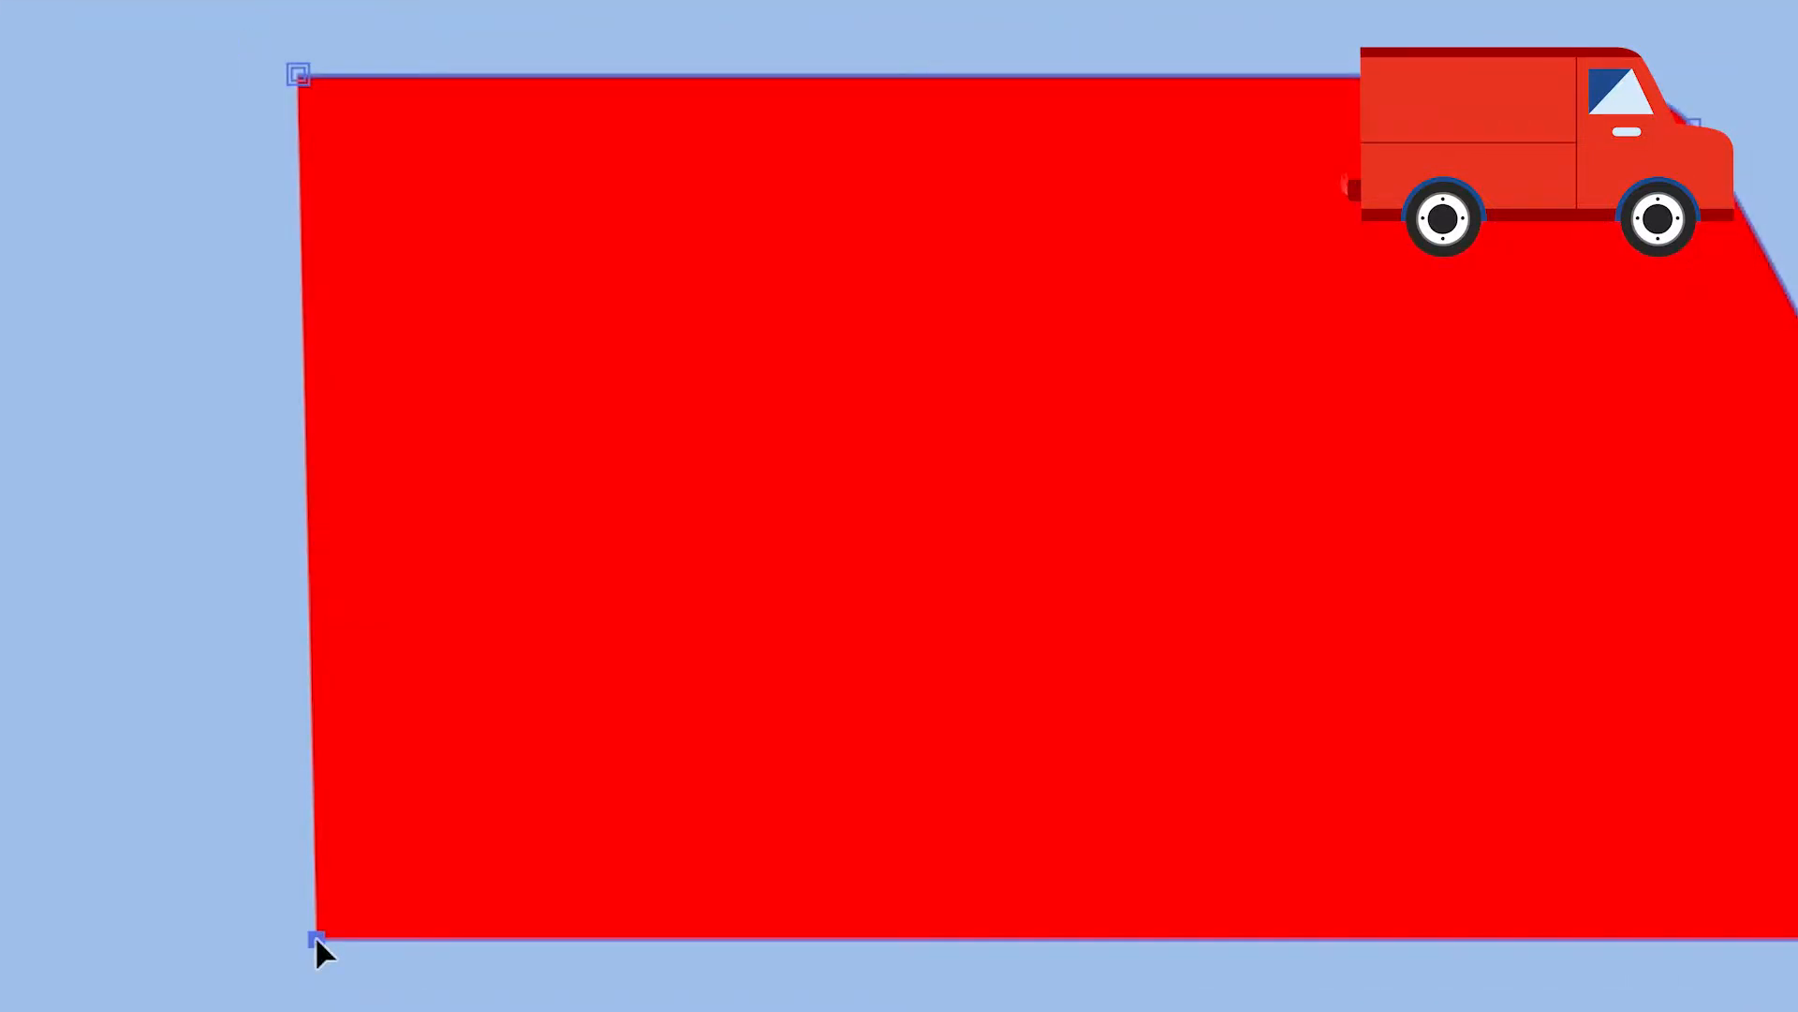
{"action": "key", "text": "Left"}
{"action": "key", "text": "Left"}
{"action": "key", "text": "Left"}
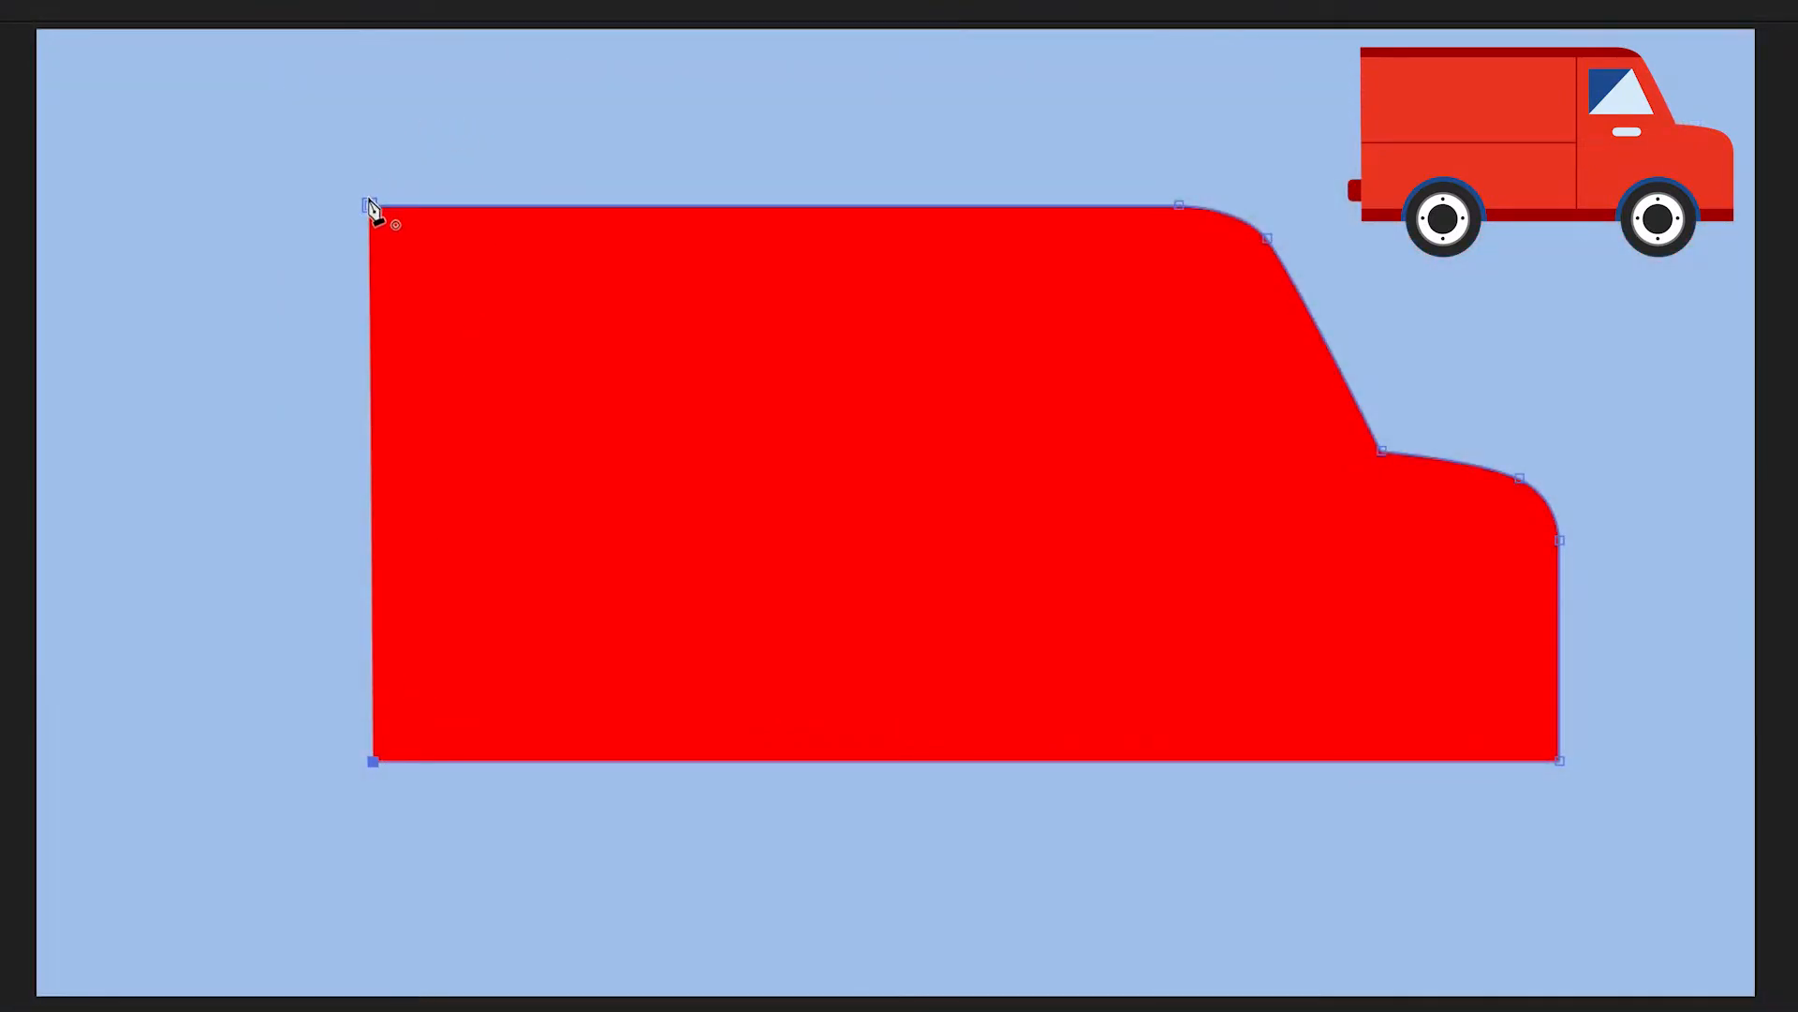
{"action": "left_click", "coordinate": [369, 205]}
- Shift the top and bottom points of the van's windscreen slope slightly toward the rear
{"action": "left_click", "coordinate": [1268, 238]}
{"action": "left_click_drag", "start_coordinate": [1272, 240], "coordinate": [1266, 240]}
{"action": "left_click", "coordinate": [1383, 454]}
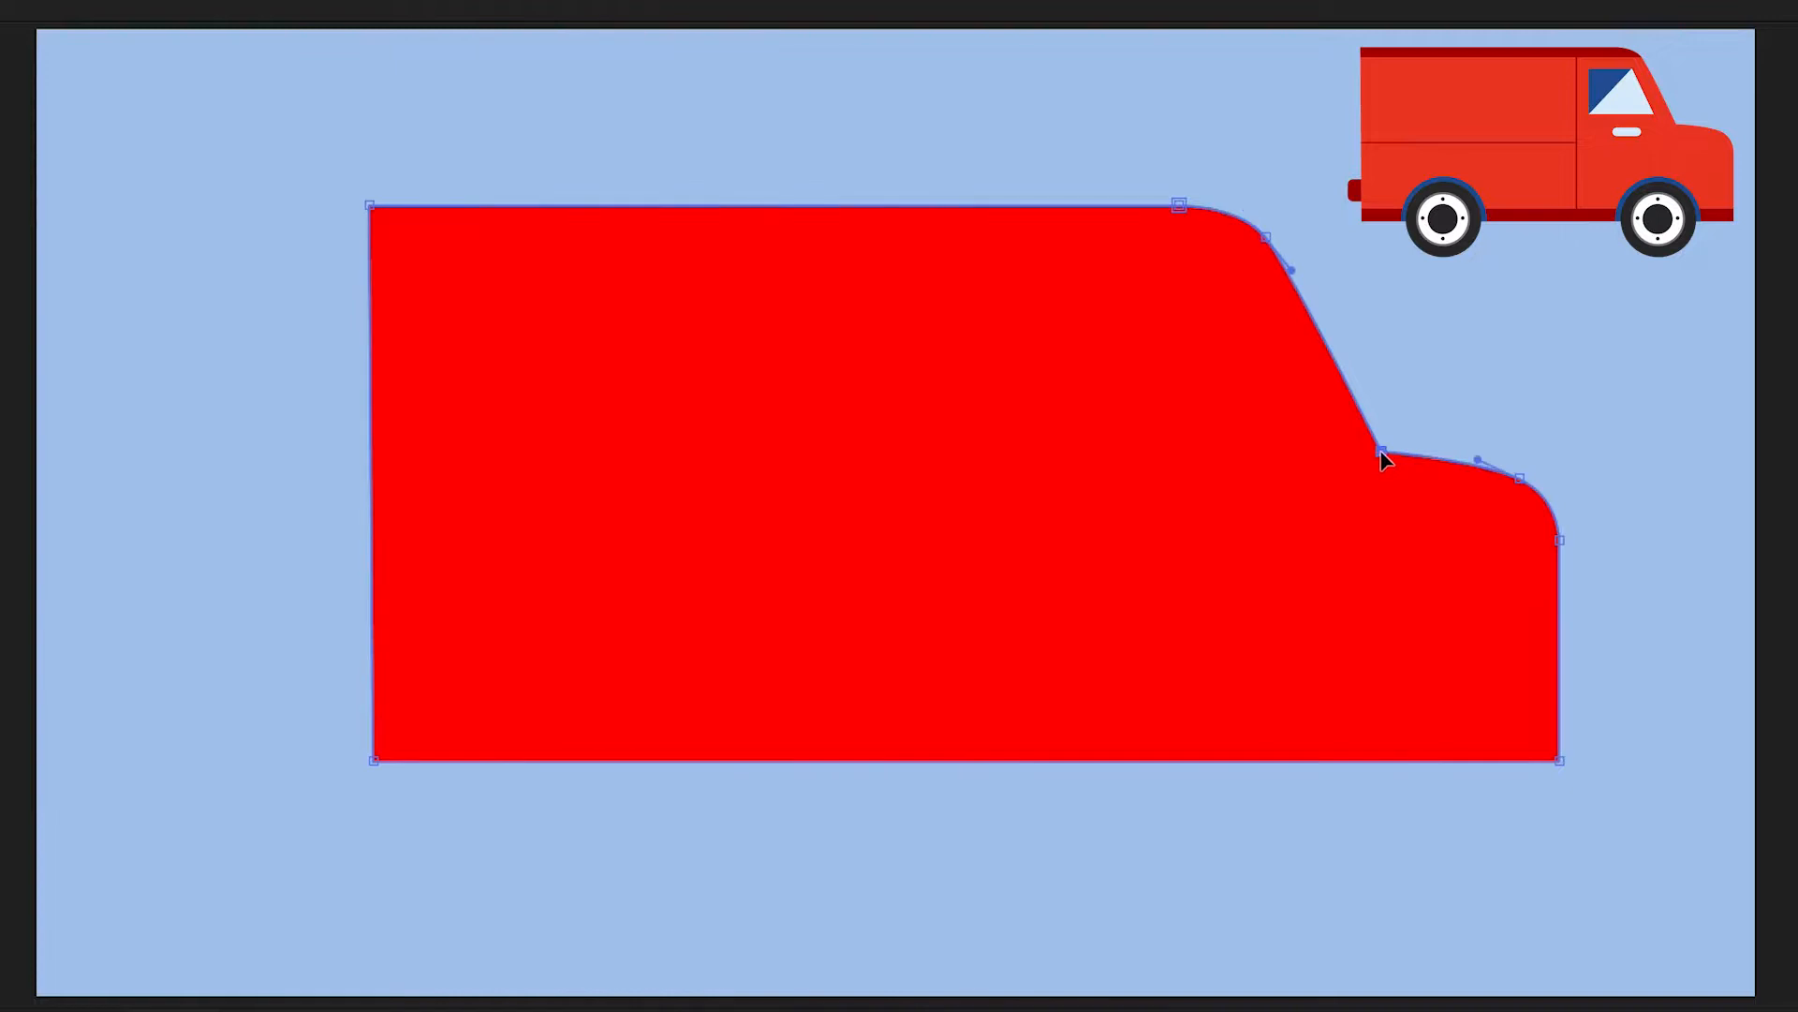
{"action": "left_click_drag", "start_coordinate": [1386, 461], "coordinate": [1379, 461]}
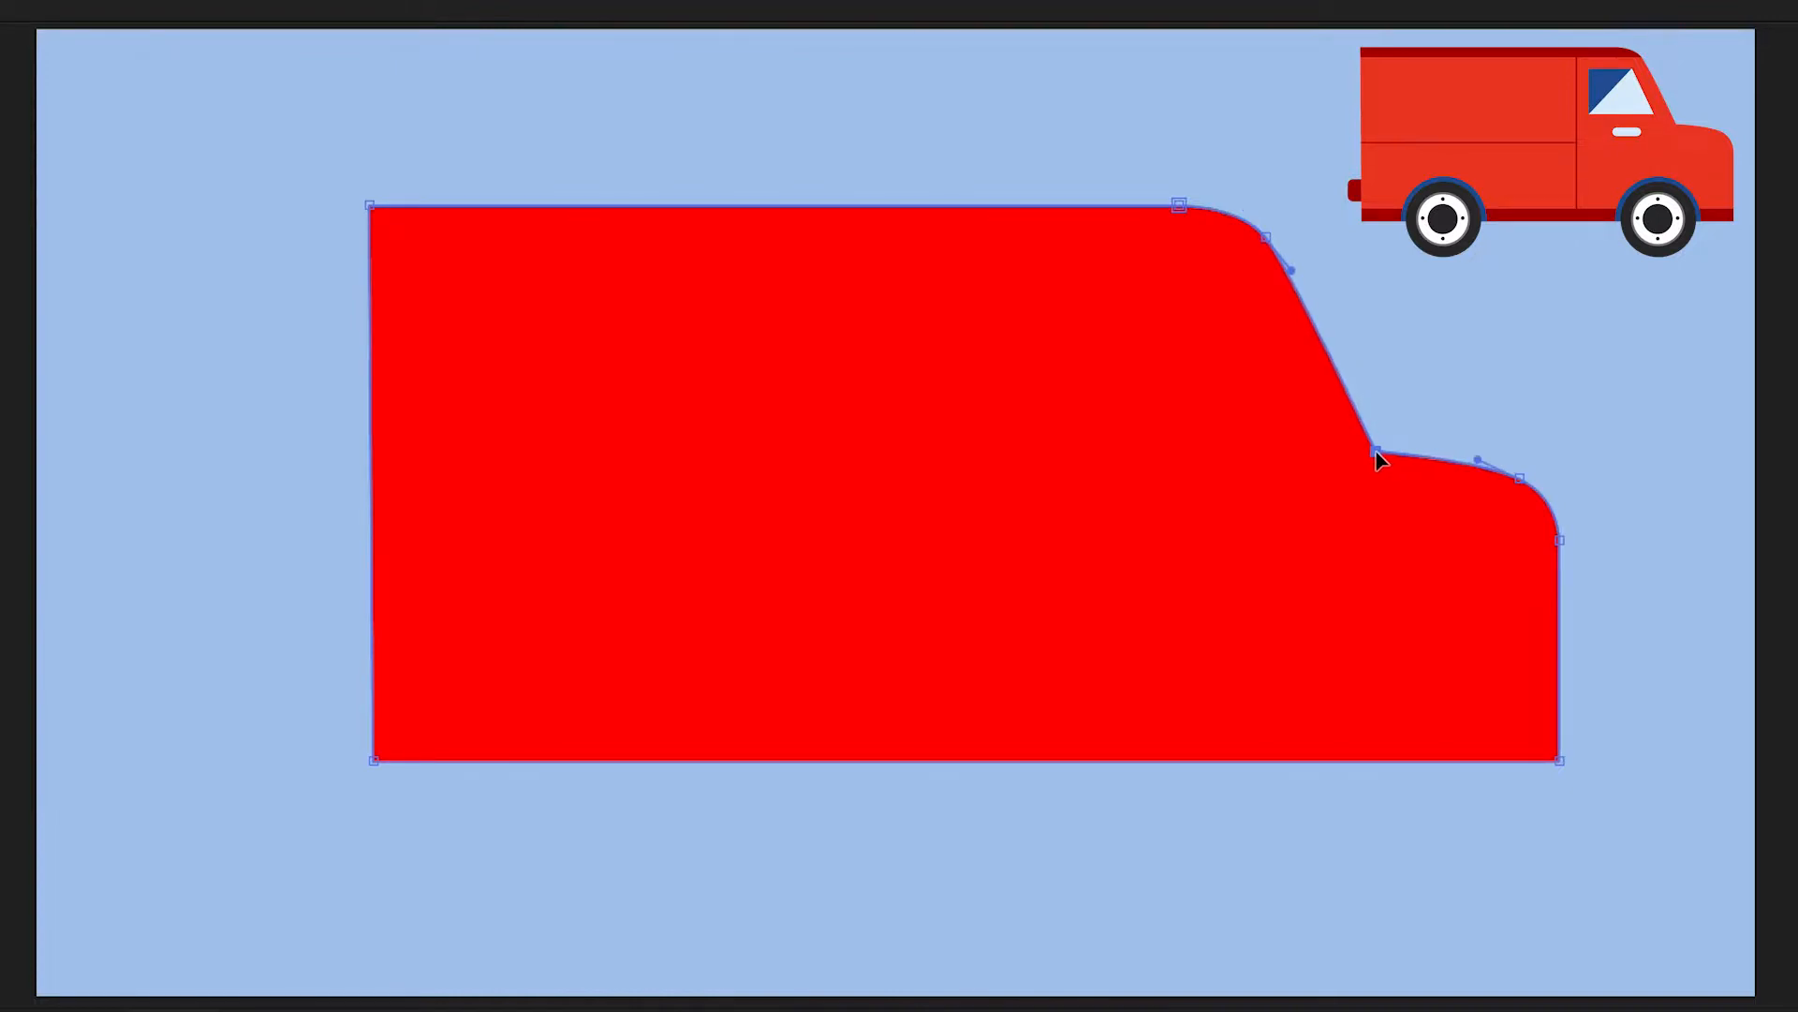
{"action": "left_click", "coordinate": [1523, 482]}
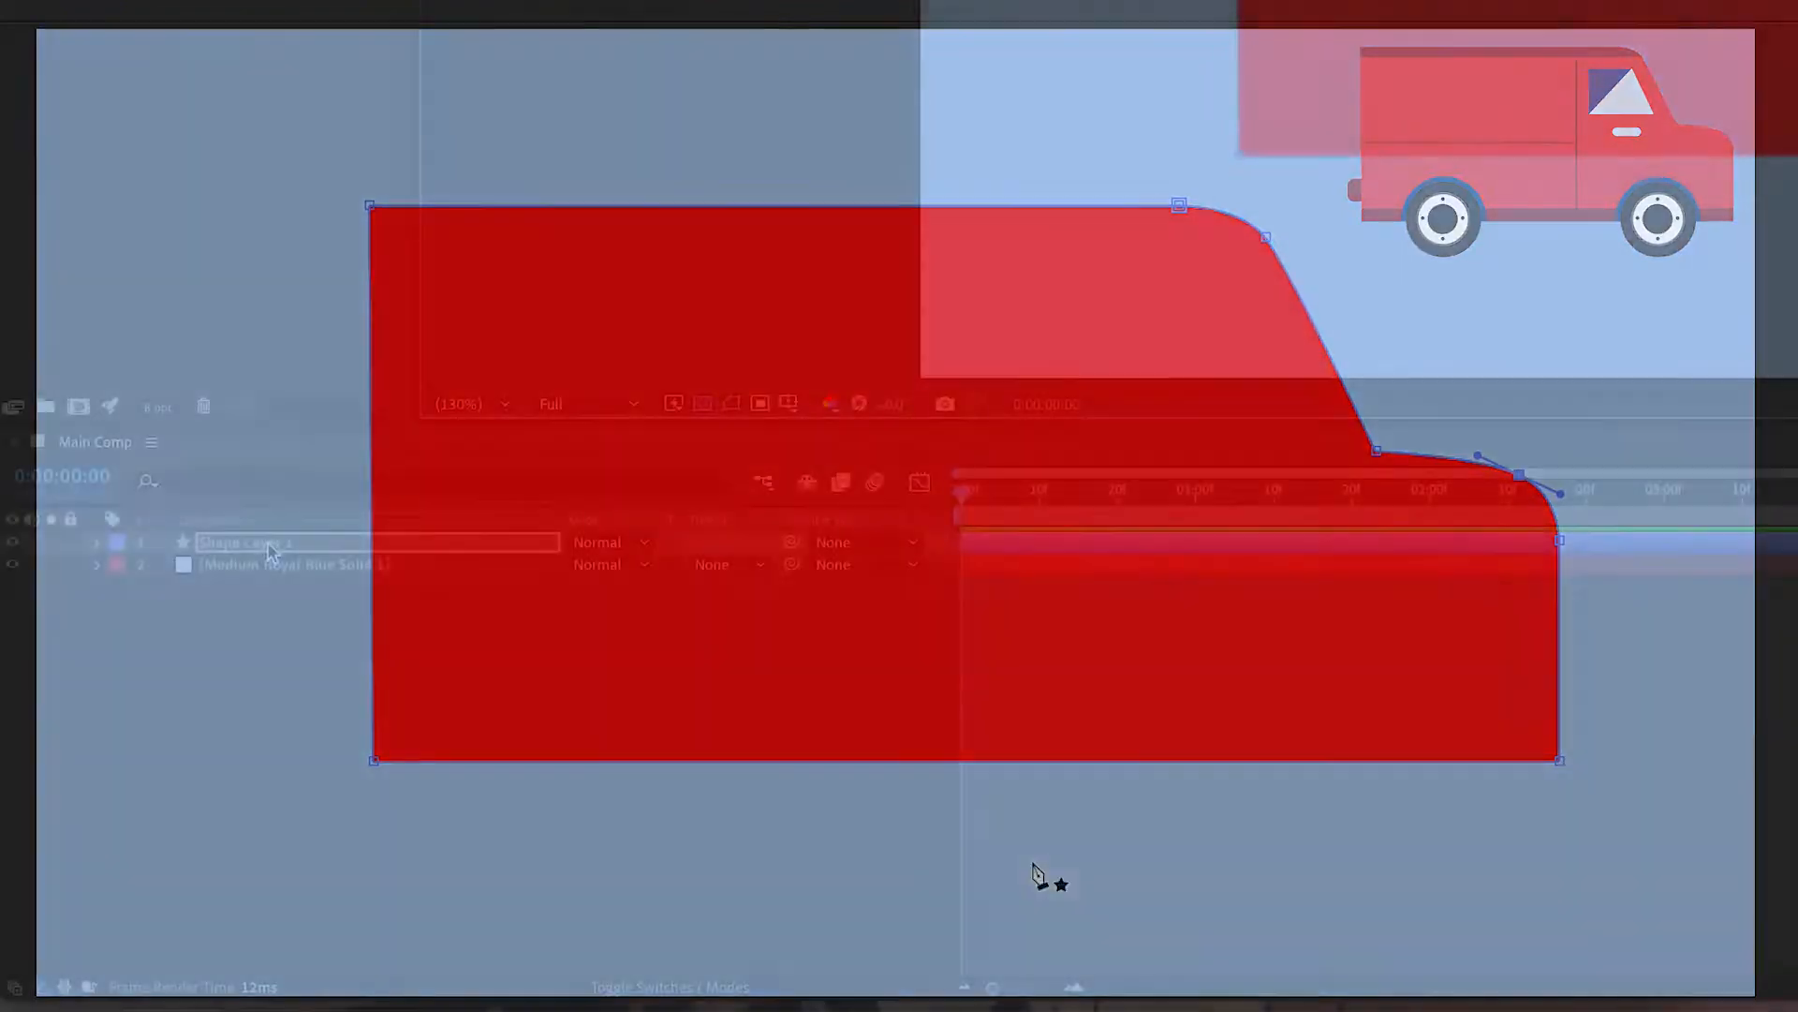
- Rename the van body's shape layer as Truck Shape
{"action": "right_click", "coordinate": [267, 542]}
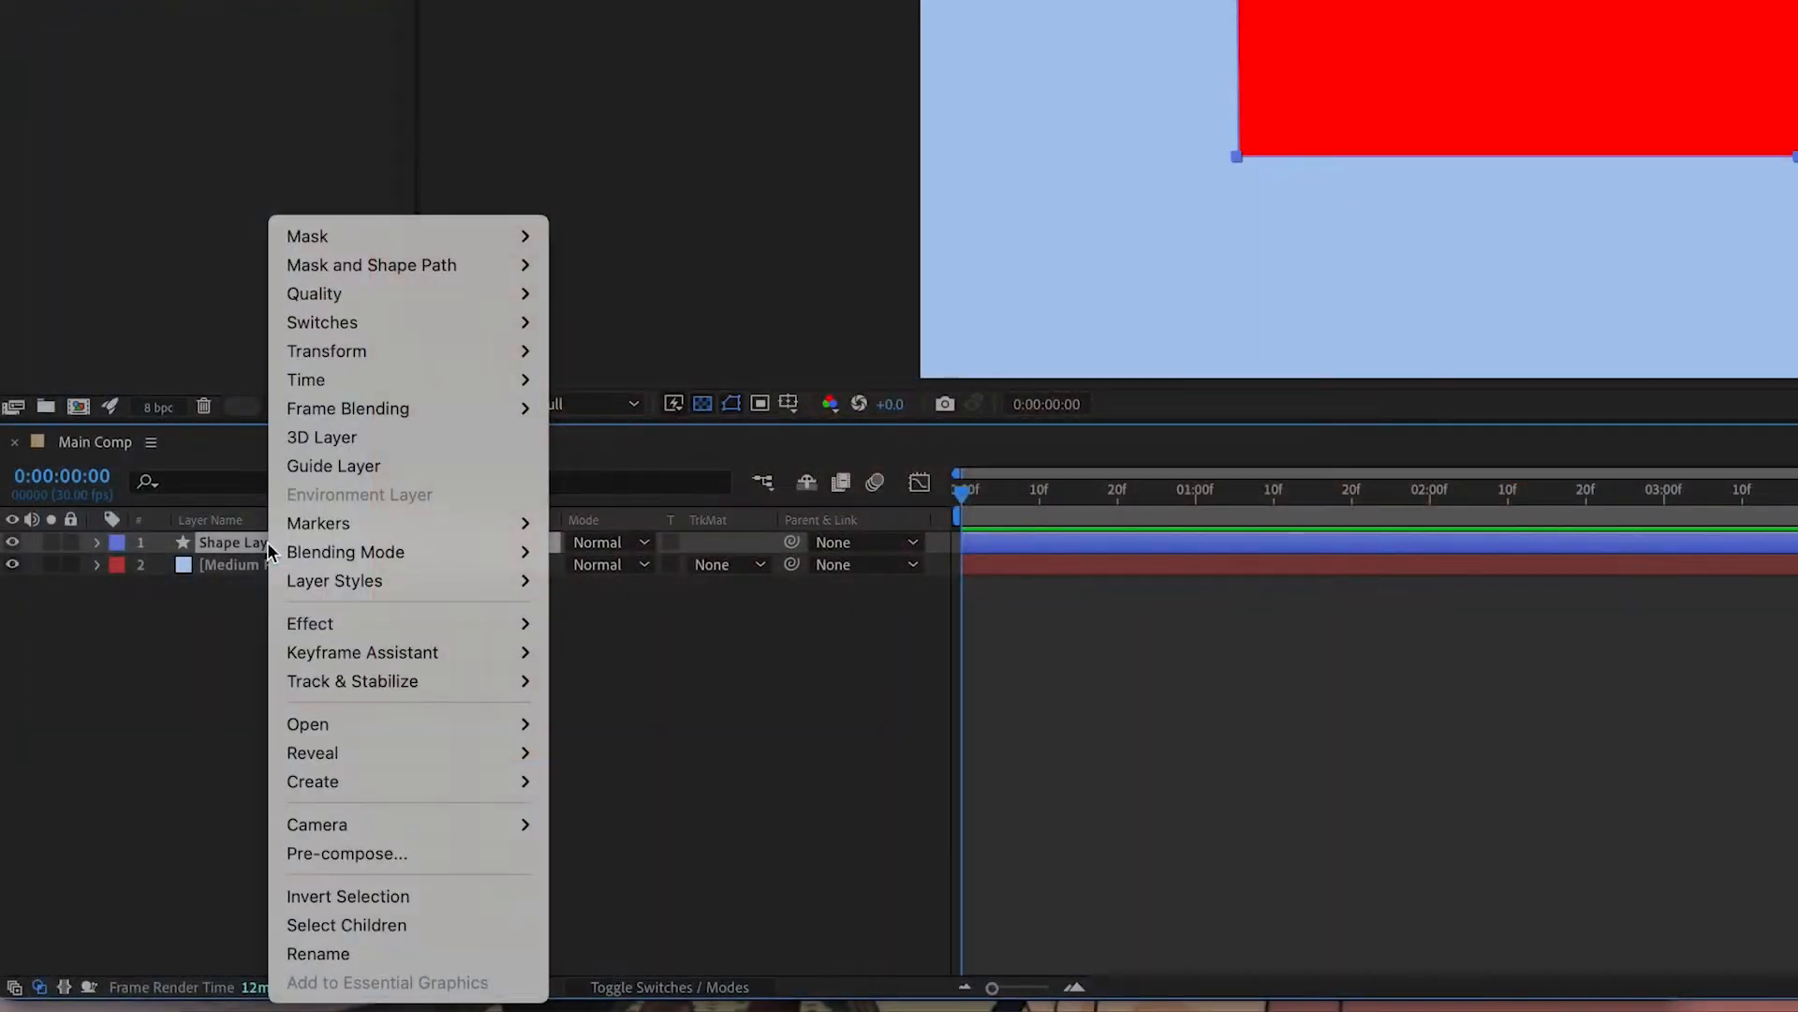
{"action": "left_click", "coordinate": [412, 952]}
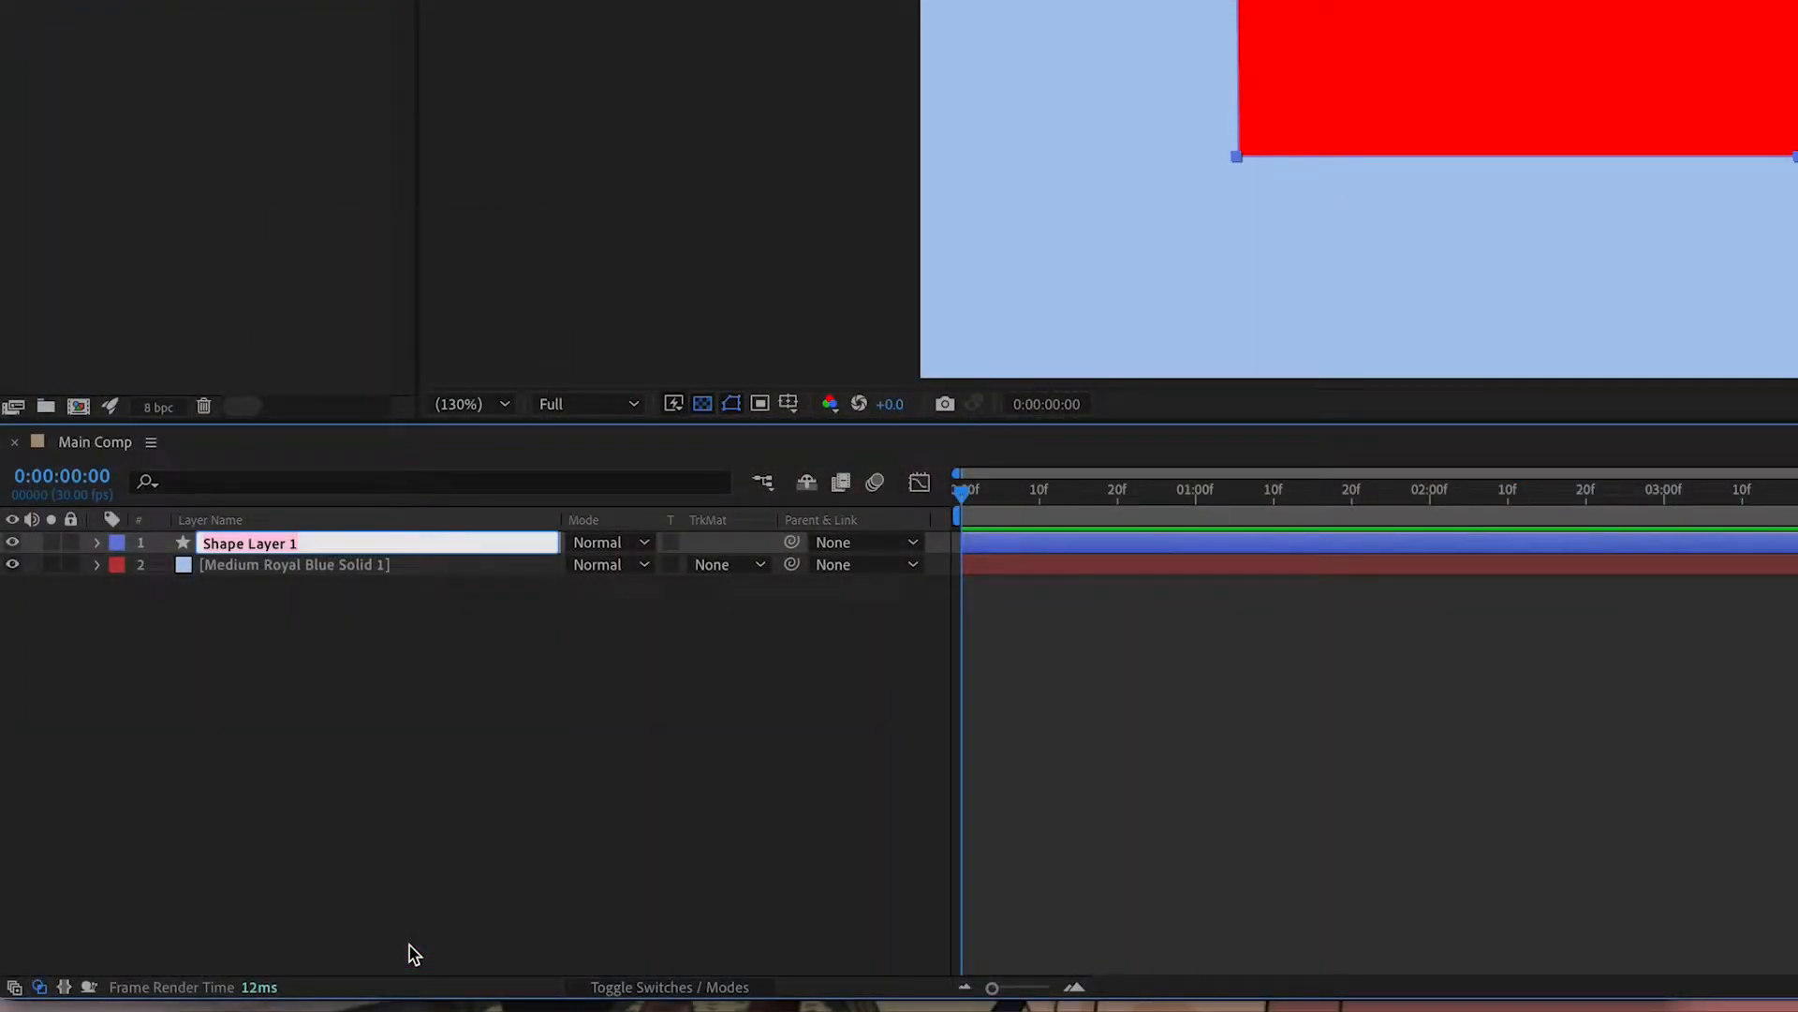
{"action": "type", "text": "Truck"}
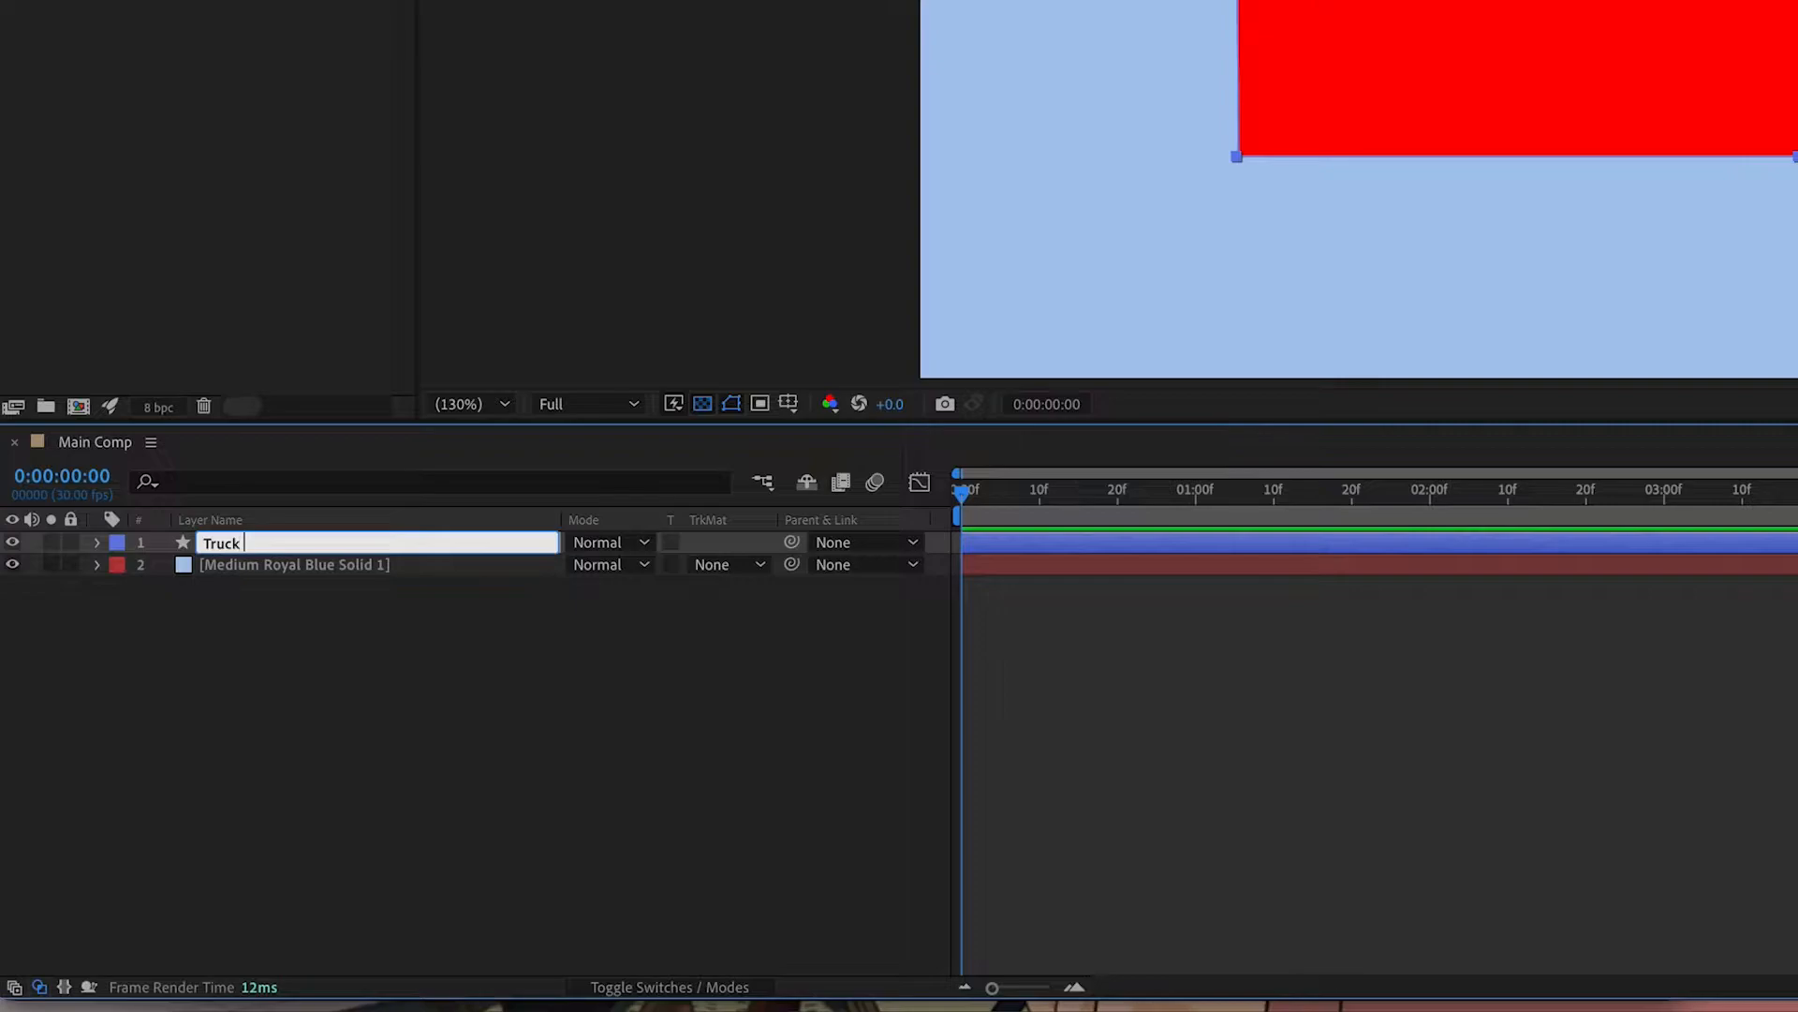
{"action": "type", "text": " Shape"}
{"action": "key", "text": "Return"}
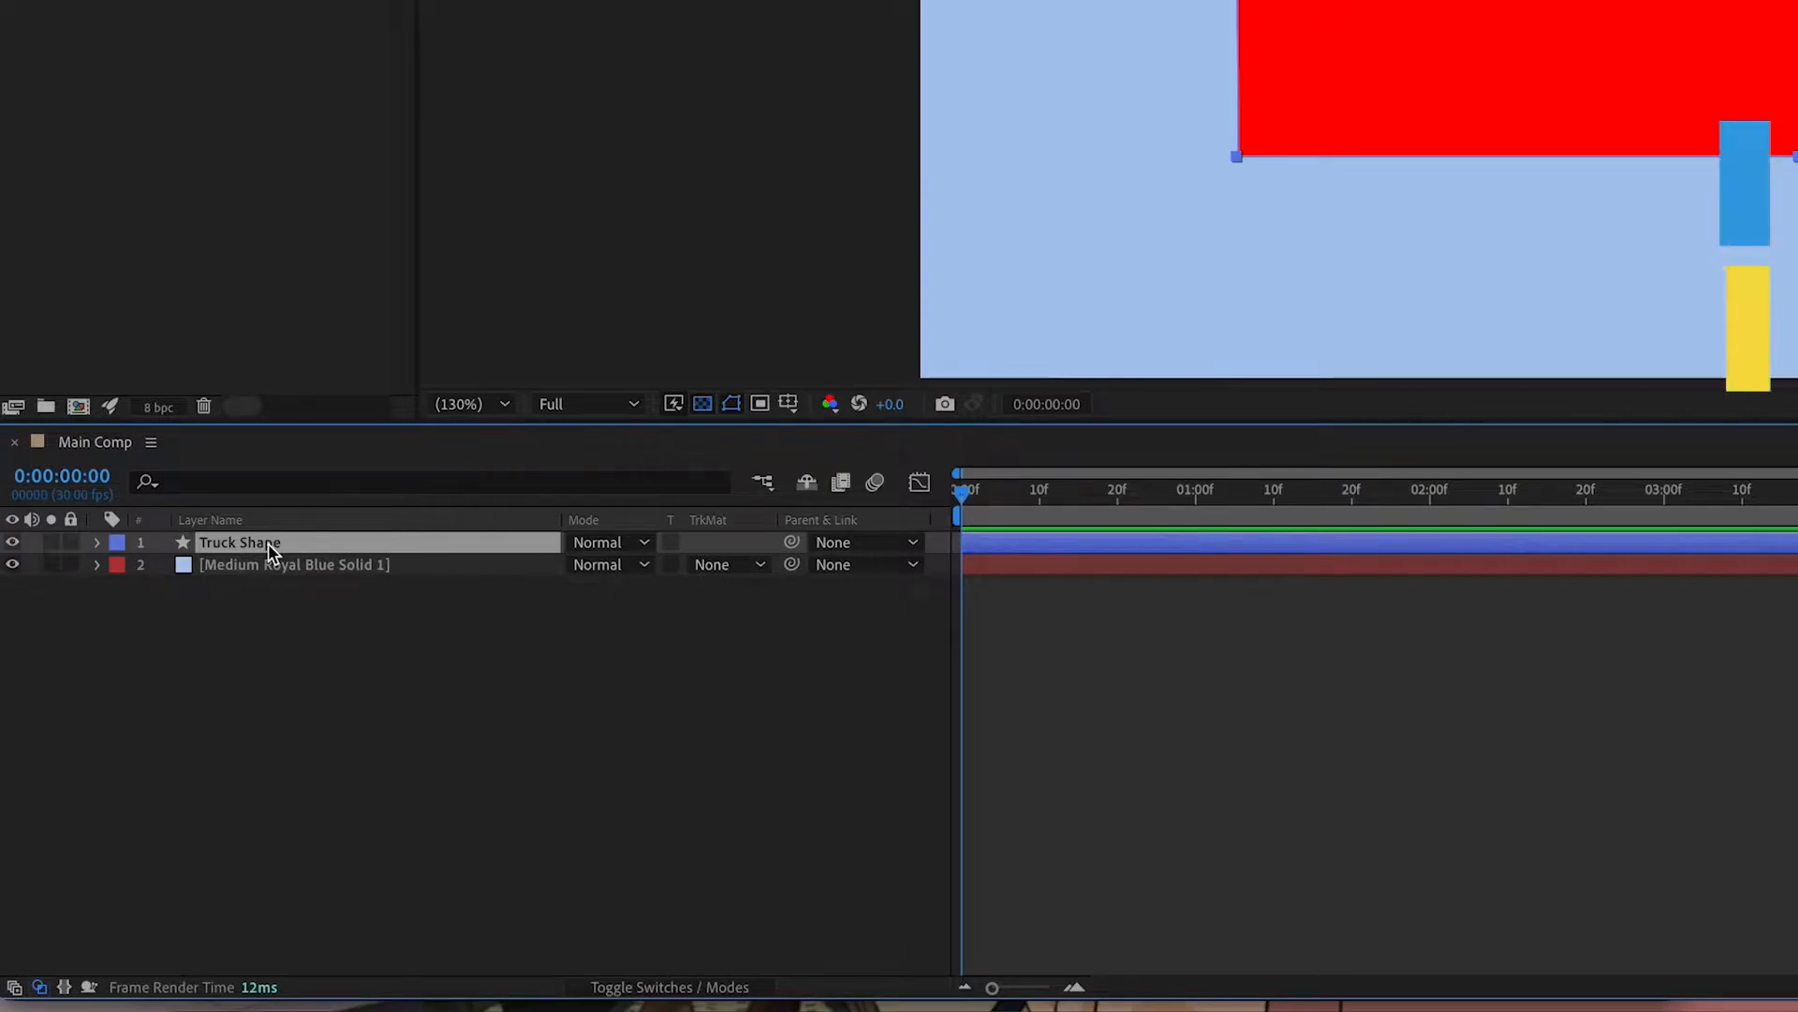
- Duplicate the Truck Shape layer and rename the copy Truck Shape Matte
{"action": "key", "text": "ctrl+c"}
{"action": "key", "text": "ctrl+v"}
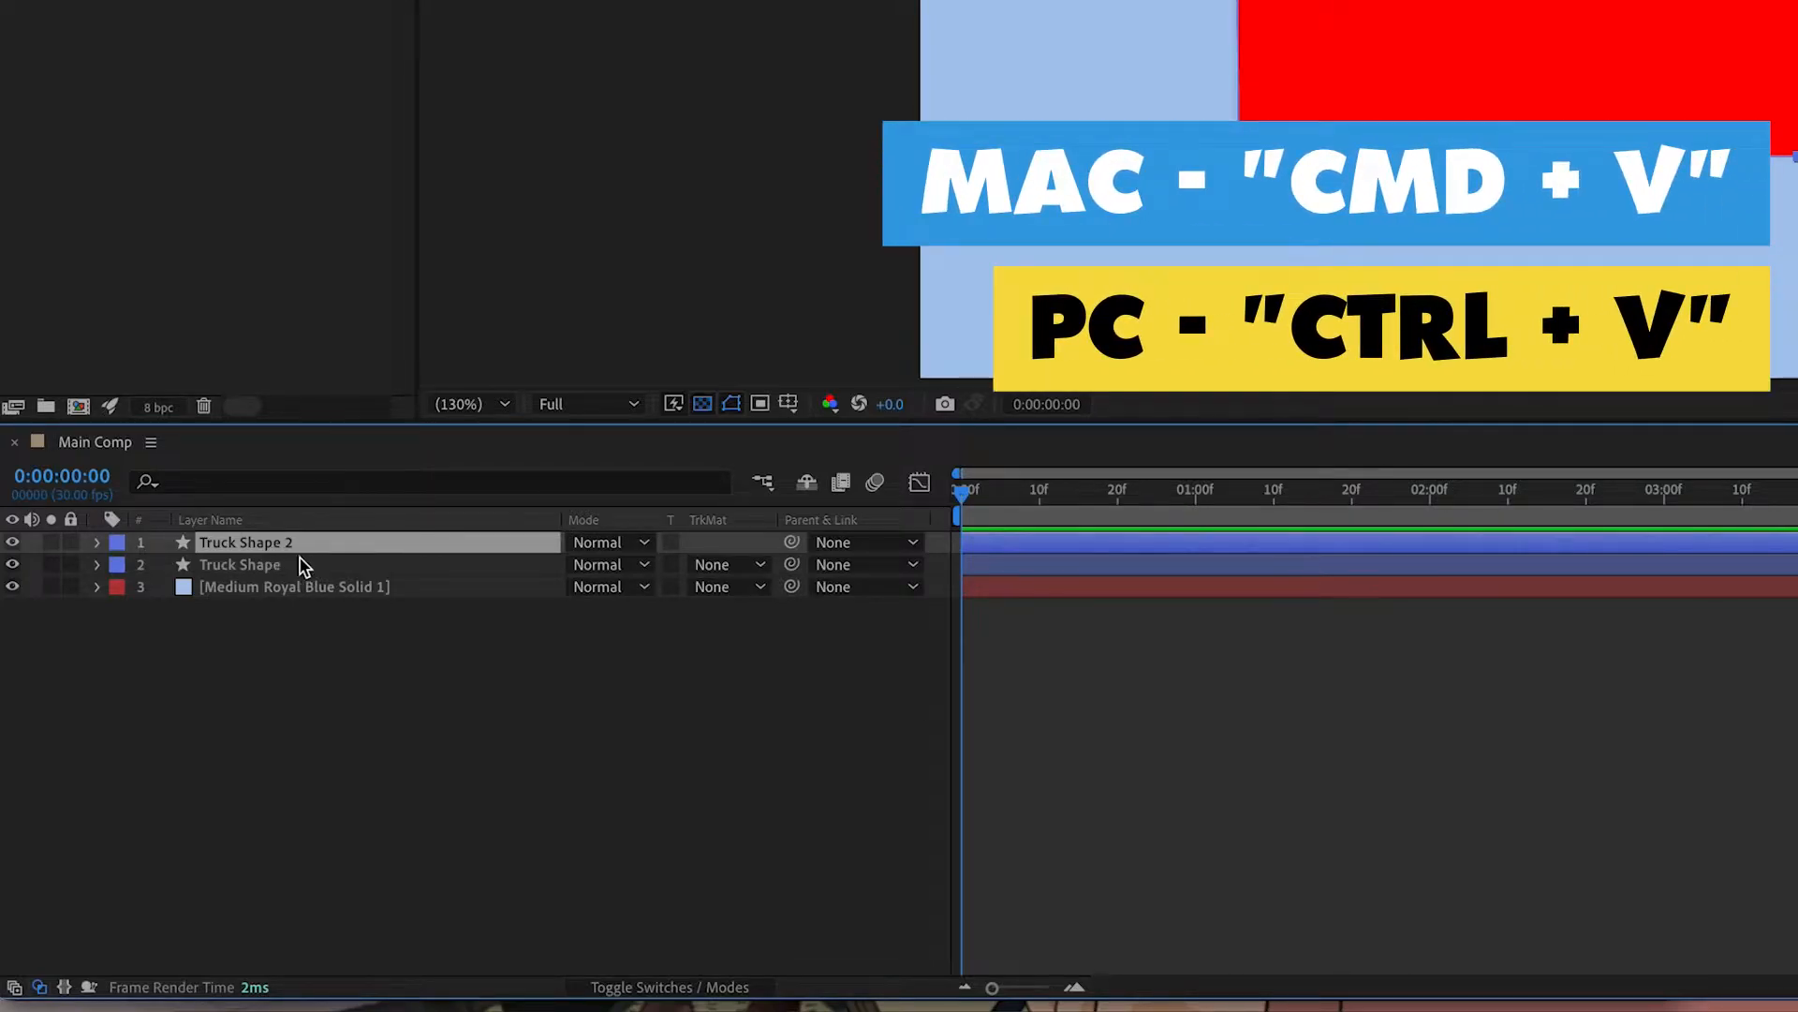
{"action": "right_click", "coordinate": [265, 542]}
{"action": "left_click", "coordinate": [319, 954]}
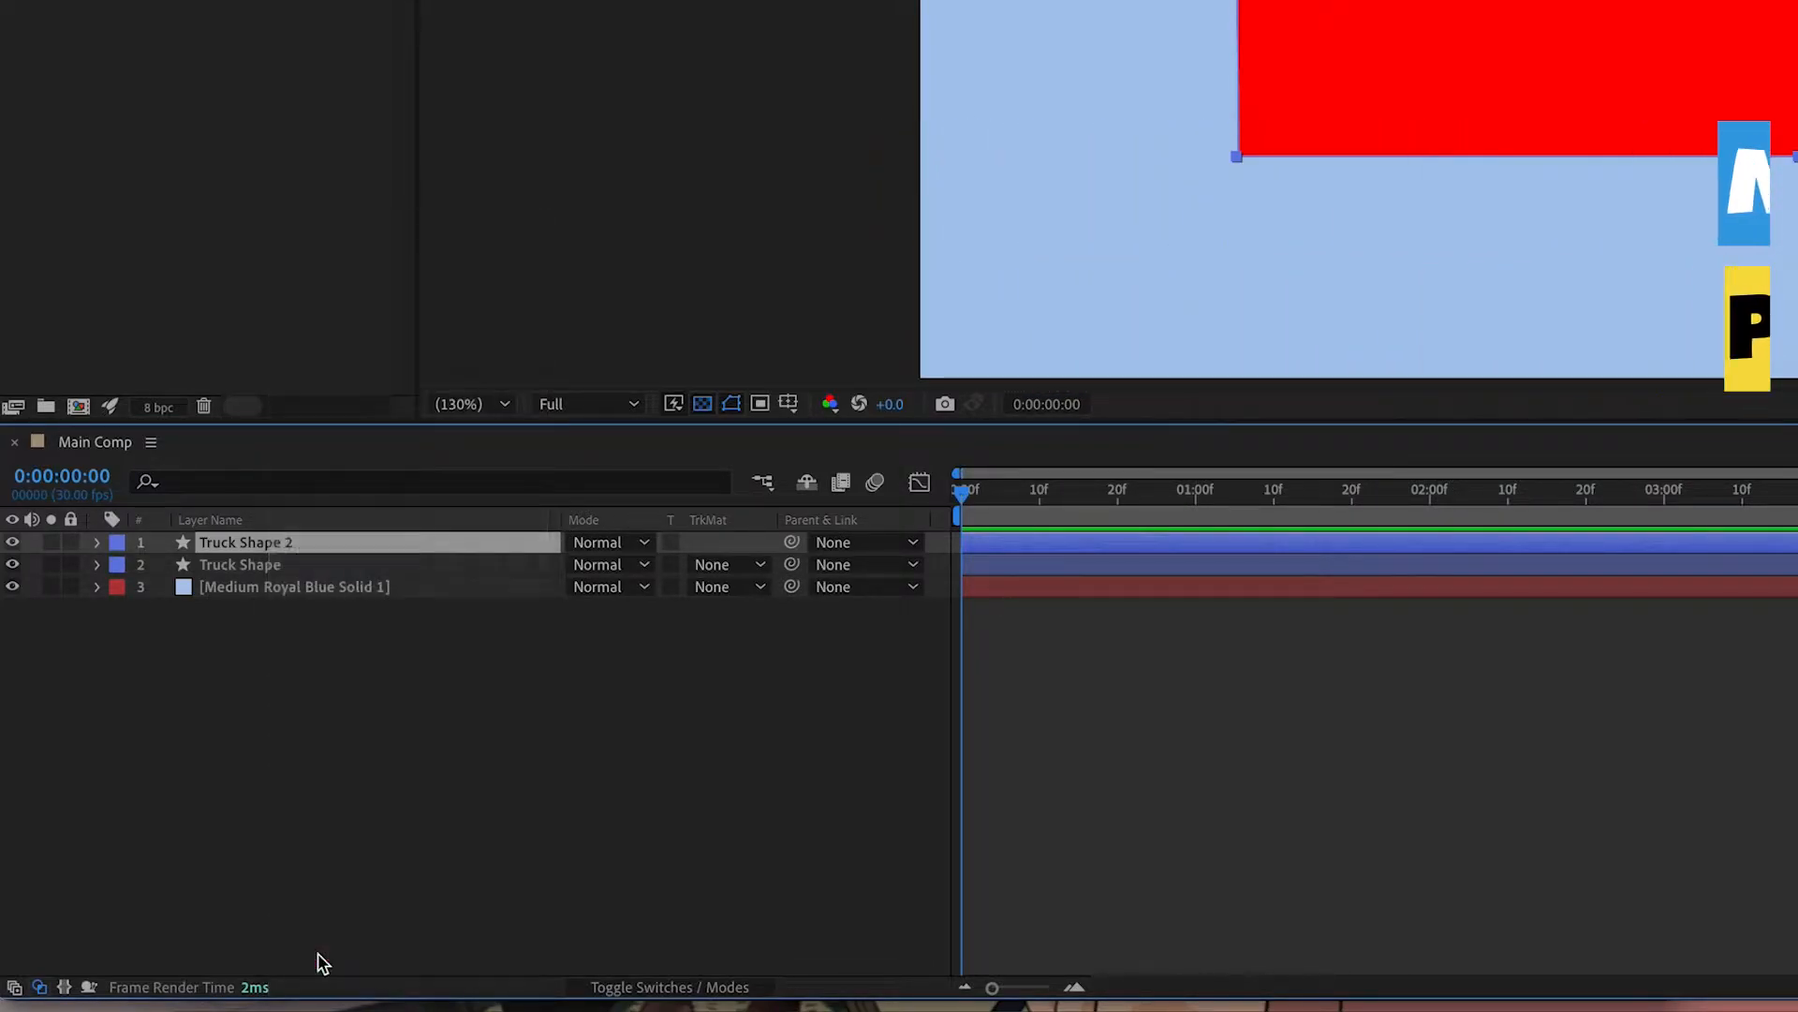
{"action": "type", "text": "Truck Shape Matte"}
{"action": "key", "text": "Return"}
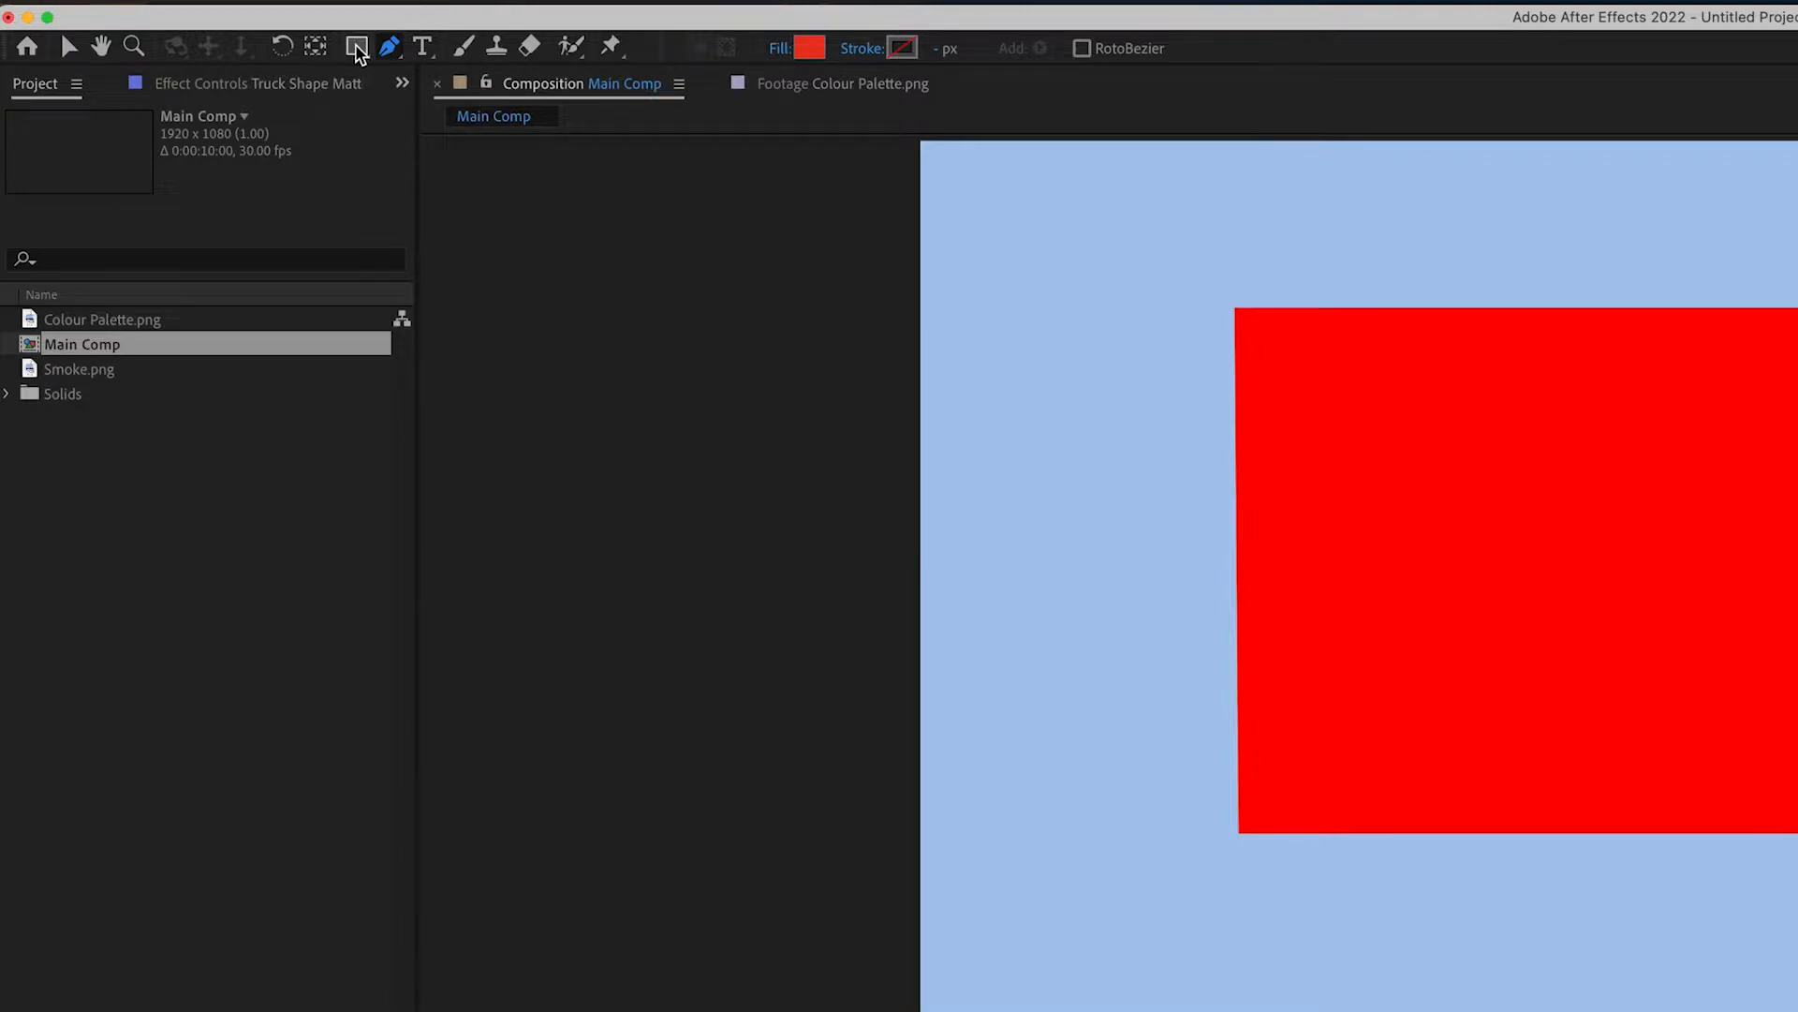
- Sample the dark red swatch of the colour palette as the text colour, check its hex code, and return to Main Comp
{"action": "left_click", "coordinate": [357, 49]}
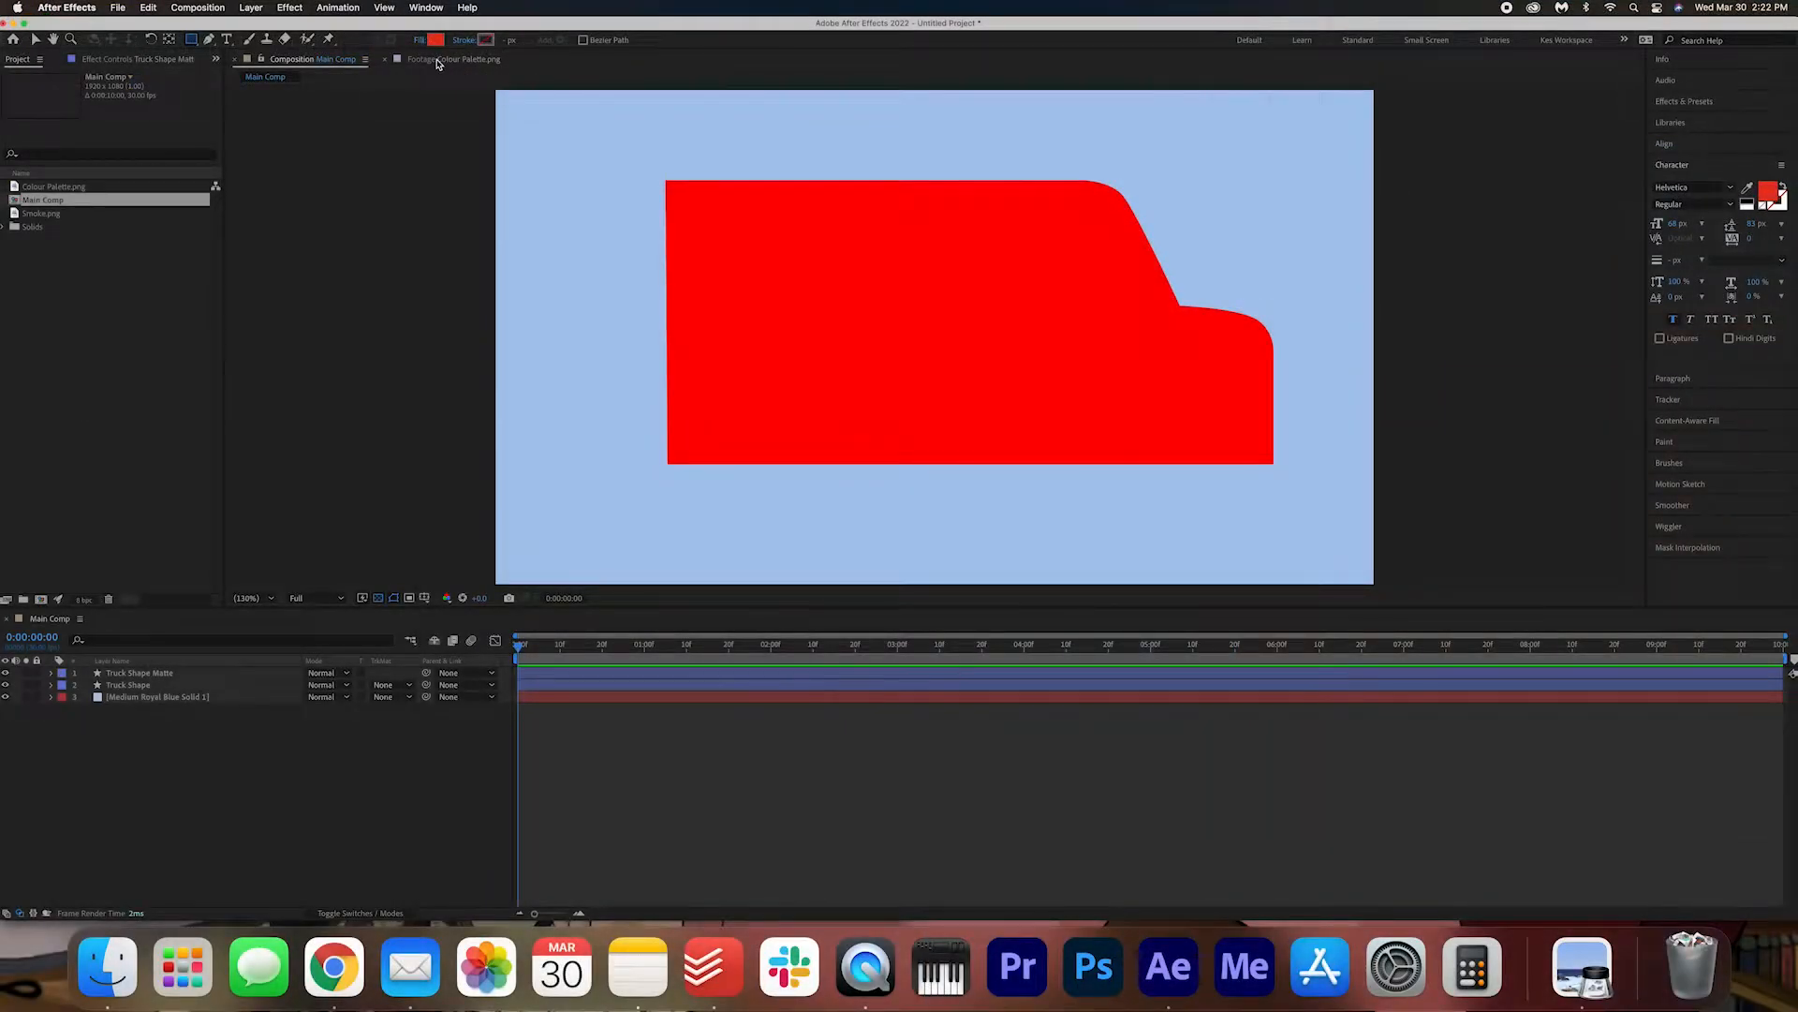
{"action": "left_click", "coordinate": [438, 62]}
{"action": "left_click", "coordinate": [1748, 191]}
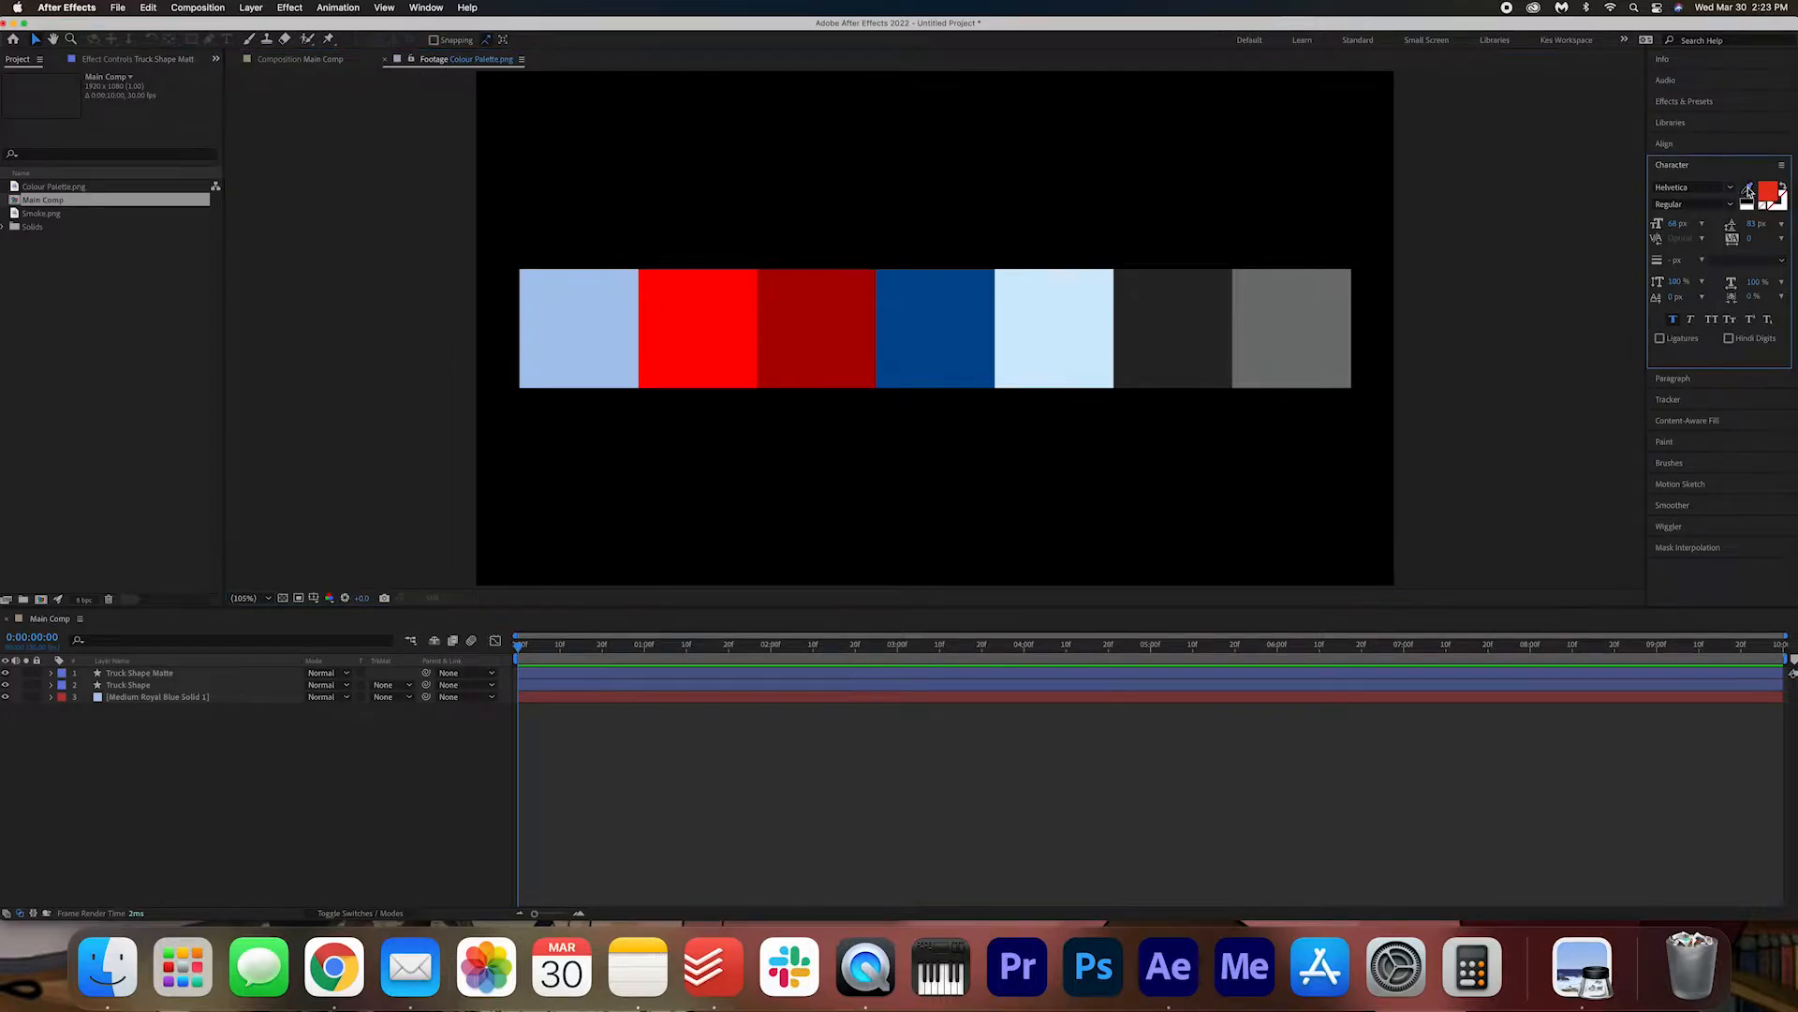
{"action": "left_click", "coordinate": [825, 320]}
{"action": "left_click", "coordinate": [1767, 191]}
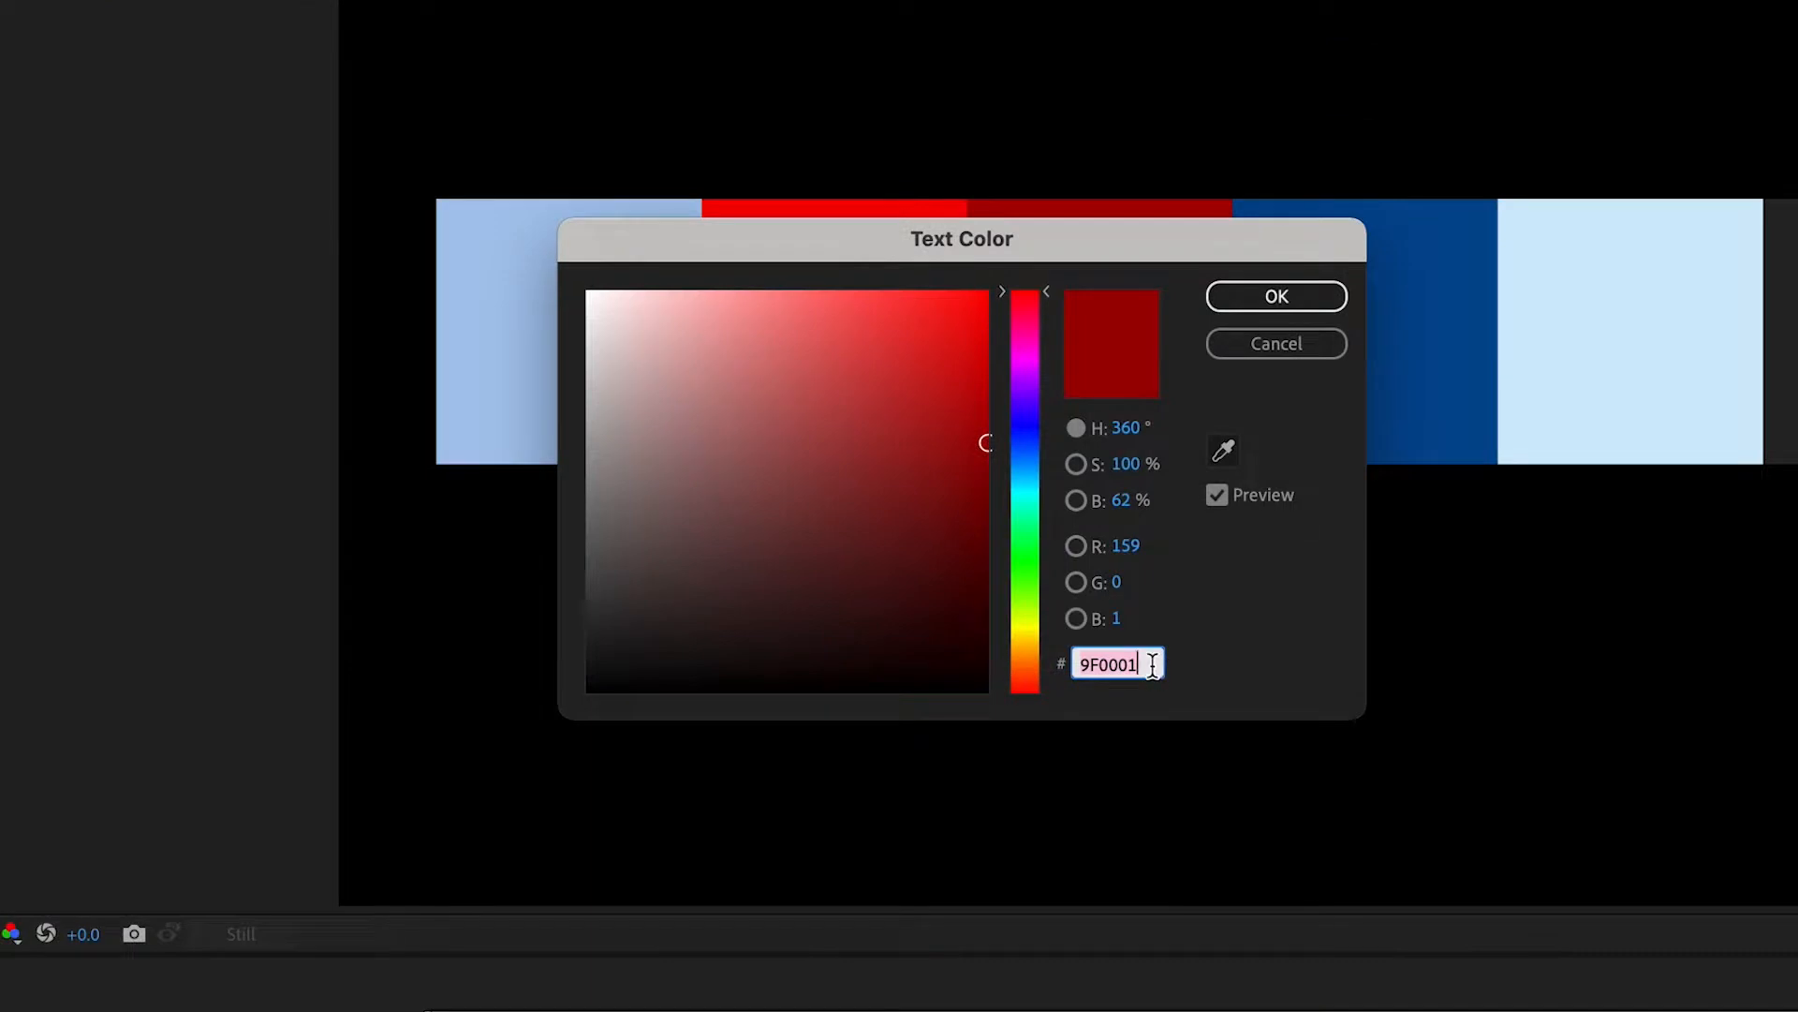
{"action": "left_click", "coordinate": [1300, 298]}
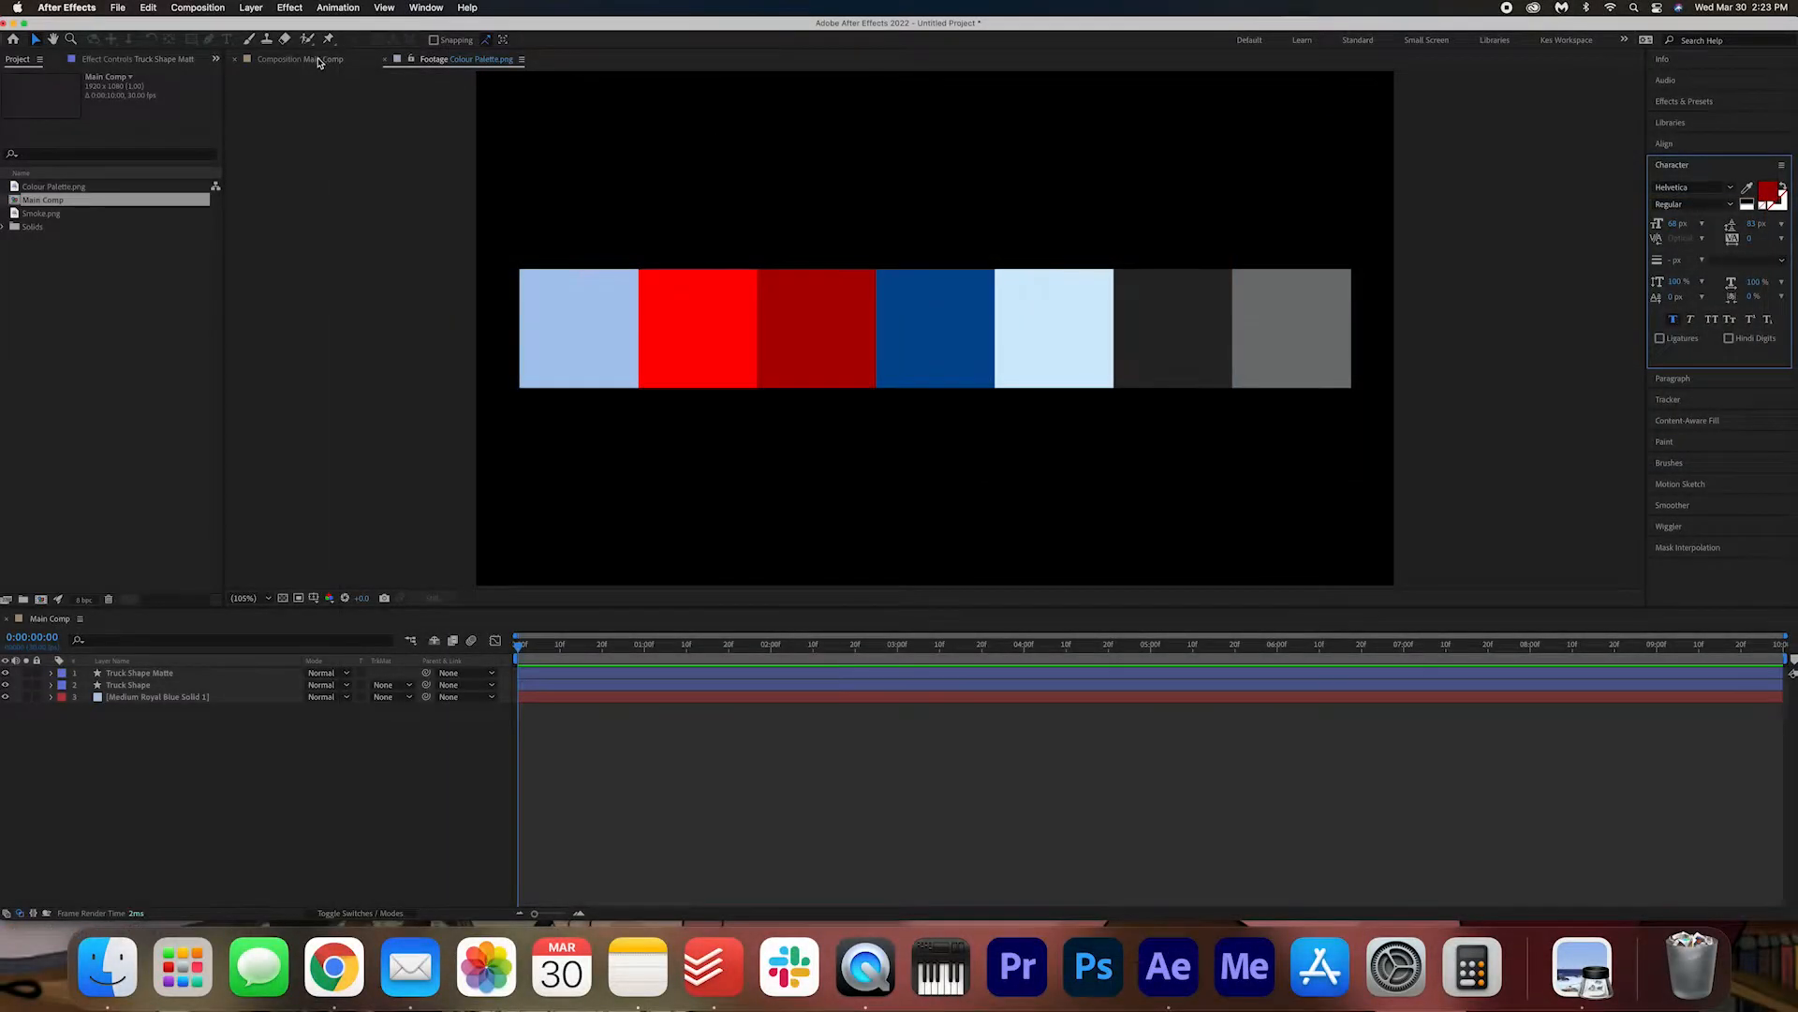
{"action": "left_click", "coordinate": [319, 60]}
- Draw a thin rectangle over the van's roof edge and fill it with the sampled dark red
{"action": "left_click", "coordinate": [192, 40]}
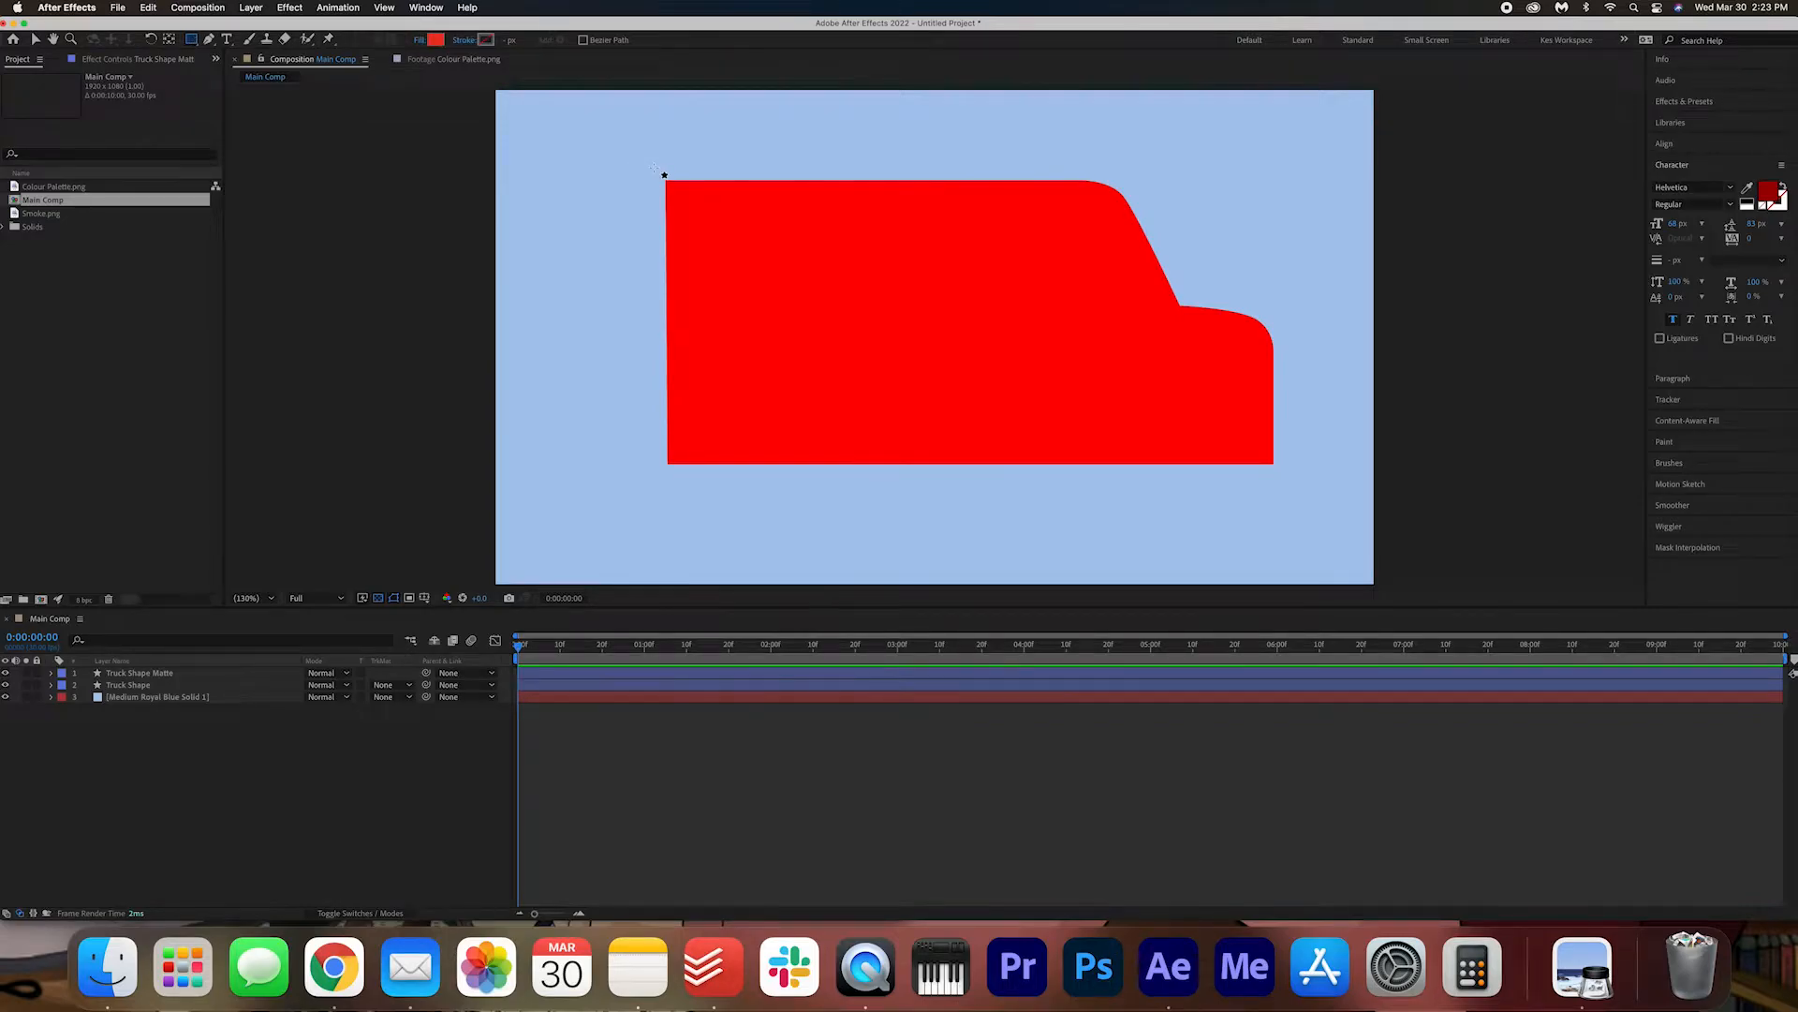
{"action": "left_click_drag", "start_coordinate": [651, 173], "coordinate": [1163, 198]}
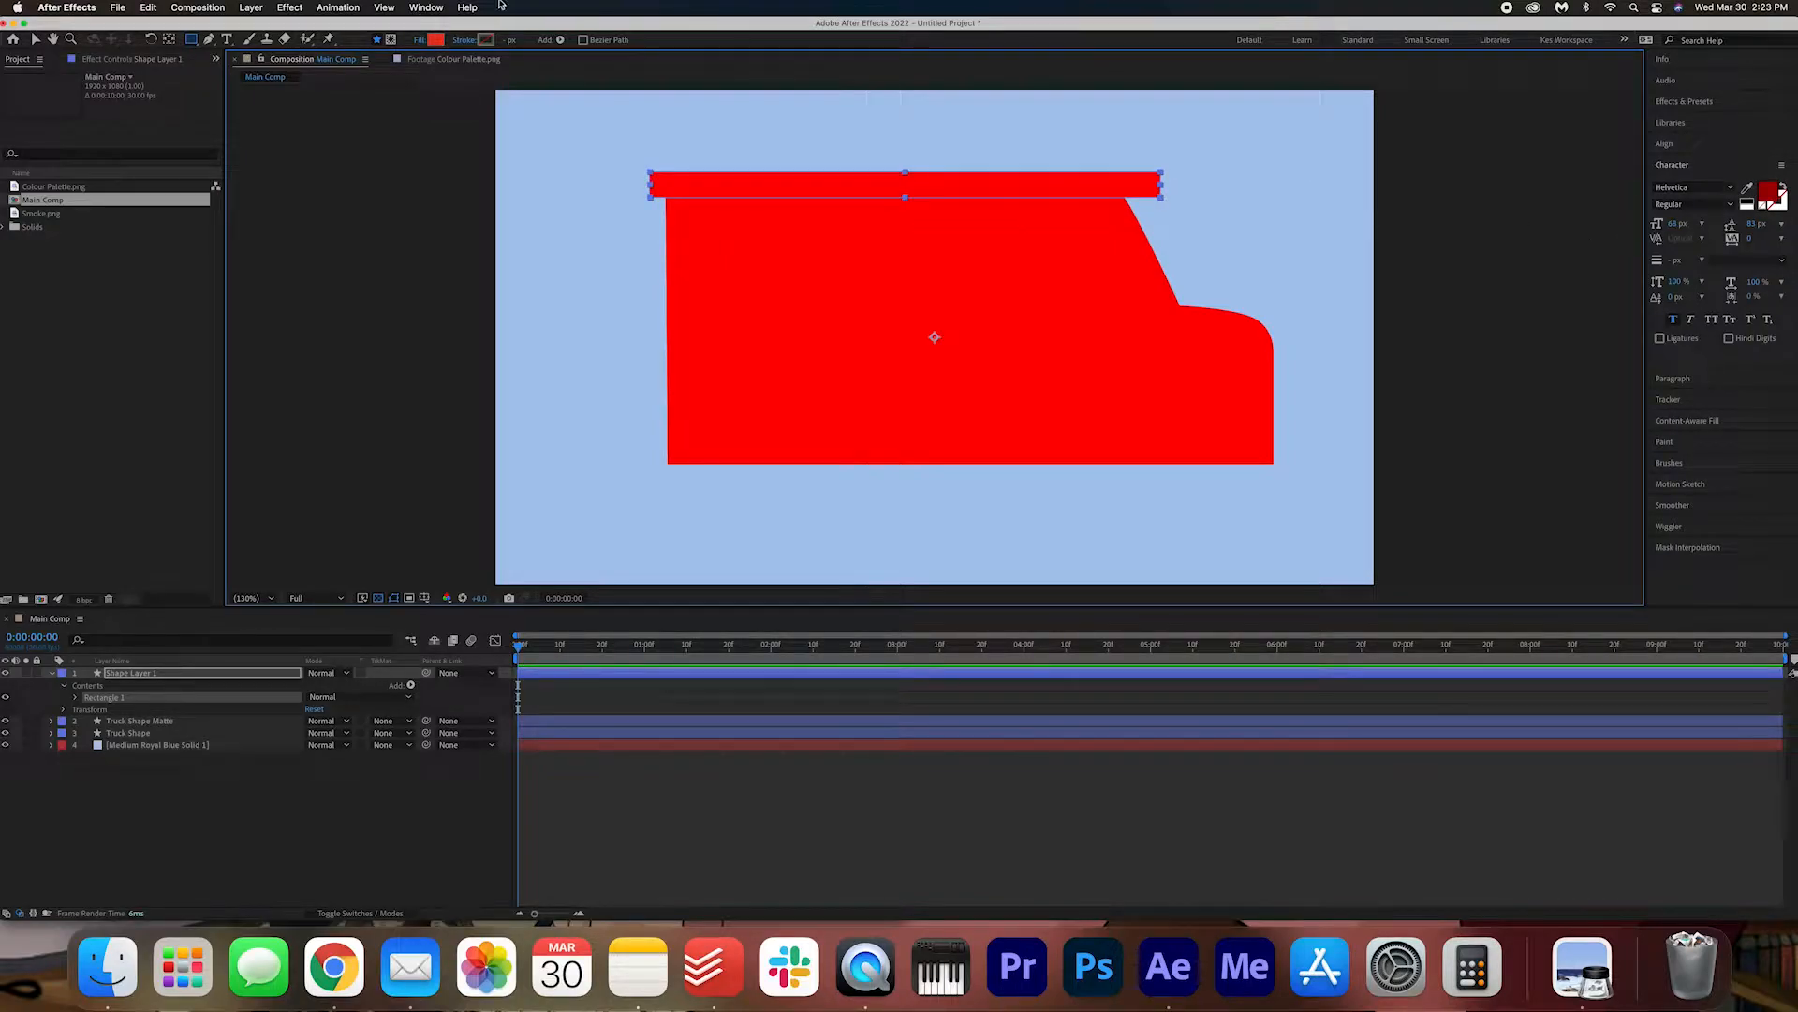
{"action": "left_click", "coordinate": [438, 43]}
{"action": "left_click", "coordinate": [872, 383]}
{"action": "left_click", "coordinate": [1775, 190]}
{"action": "left_click", "coordinate": [885, 312]}
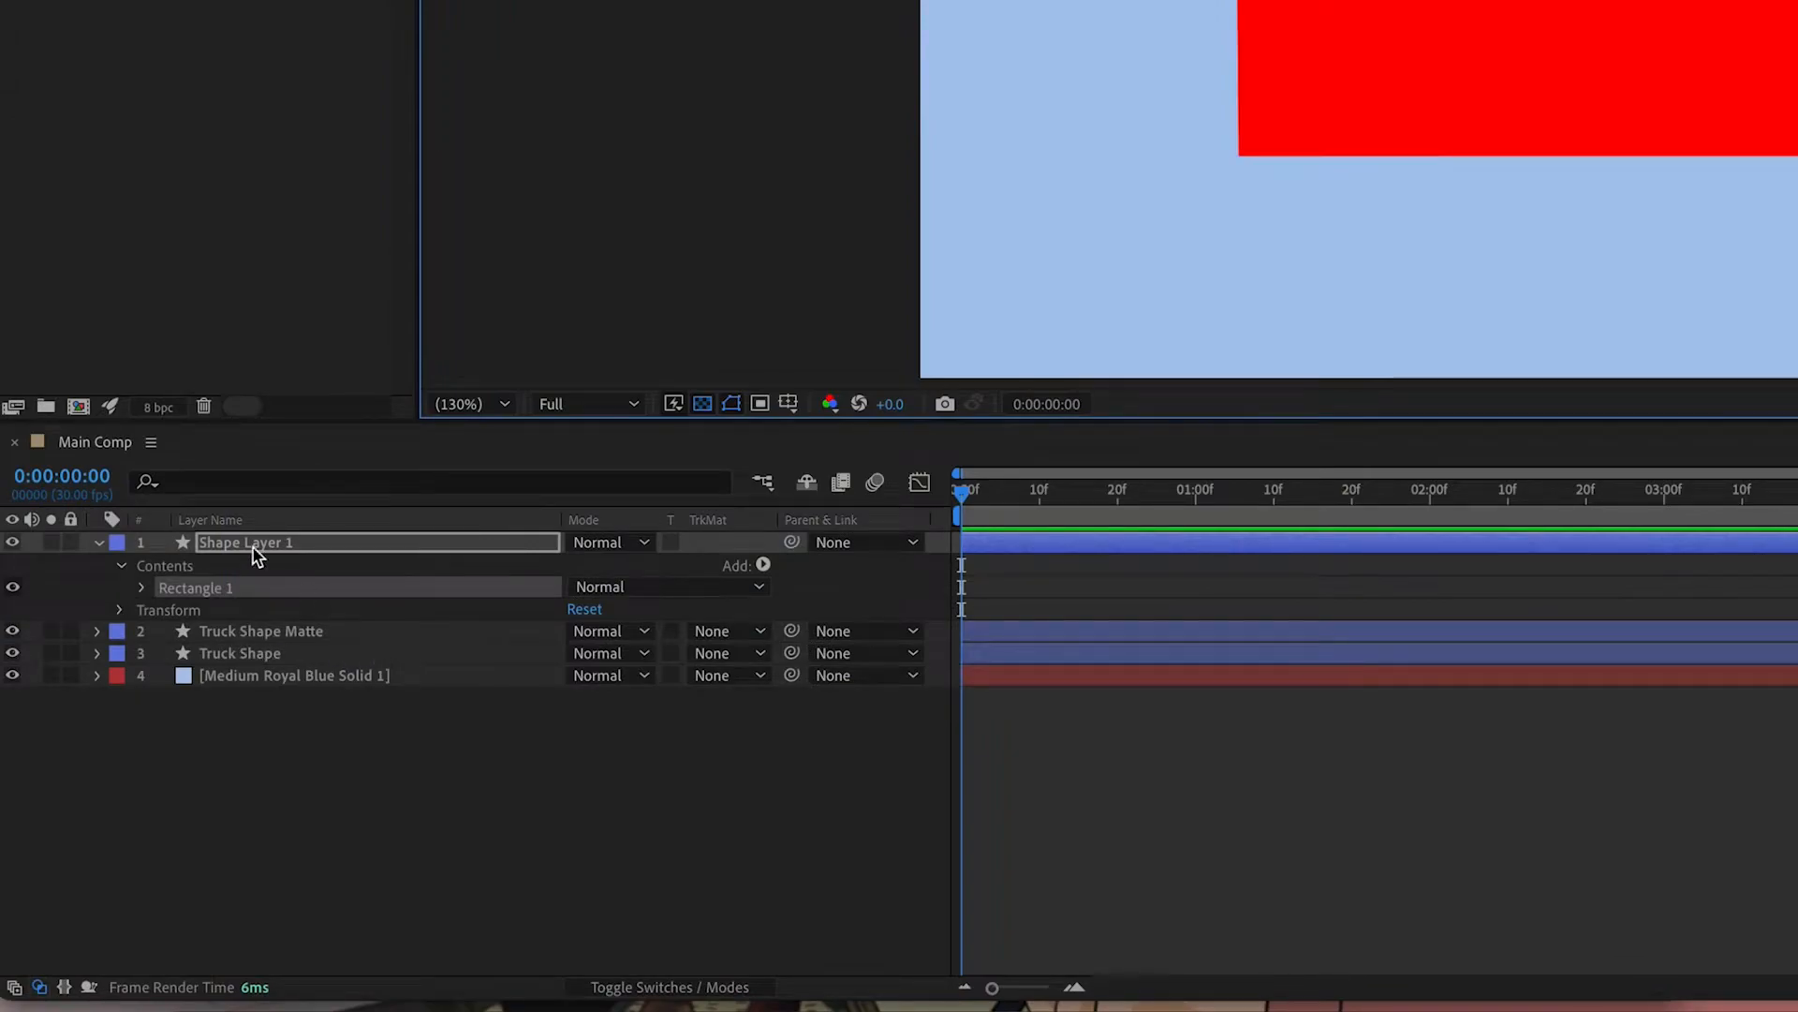
- Move Shape Layer 1 directly below Truck Shape Matte and set its track matte to Alpha Matte "Truck Shape Matte"
{"action": "left_click", "coordinate": [232, 549]}
{"action": "left_click_drag", "start_coordinate": [222, 543], "coordinate": [230, 637]}
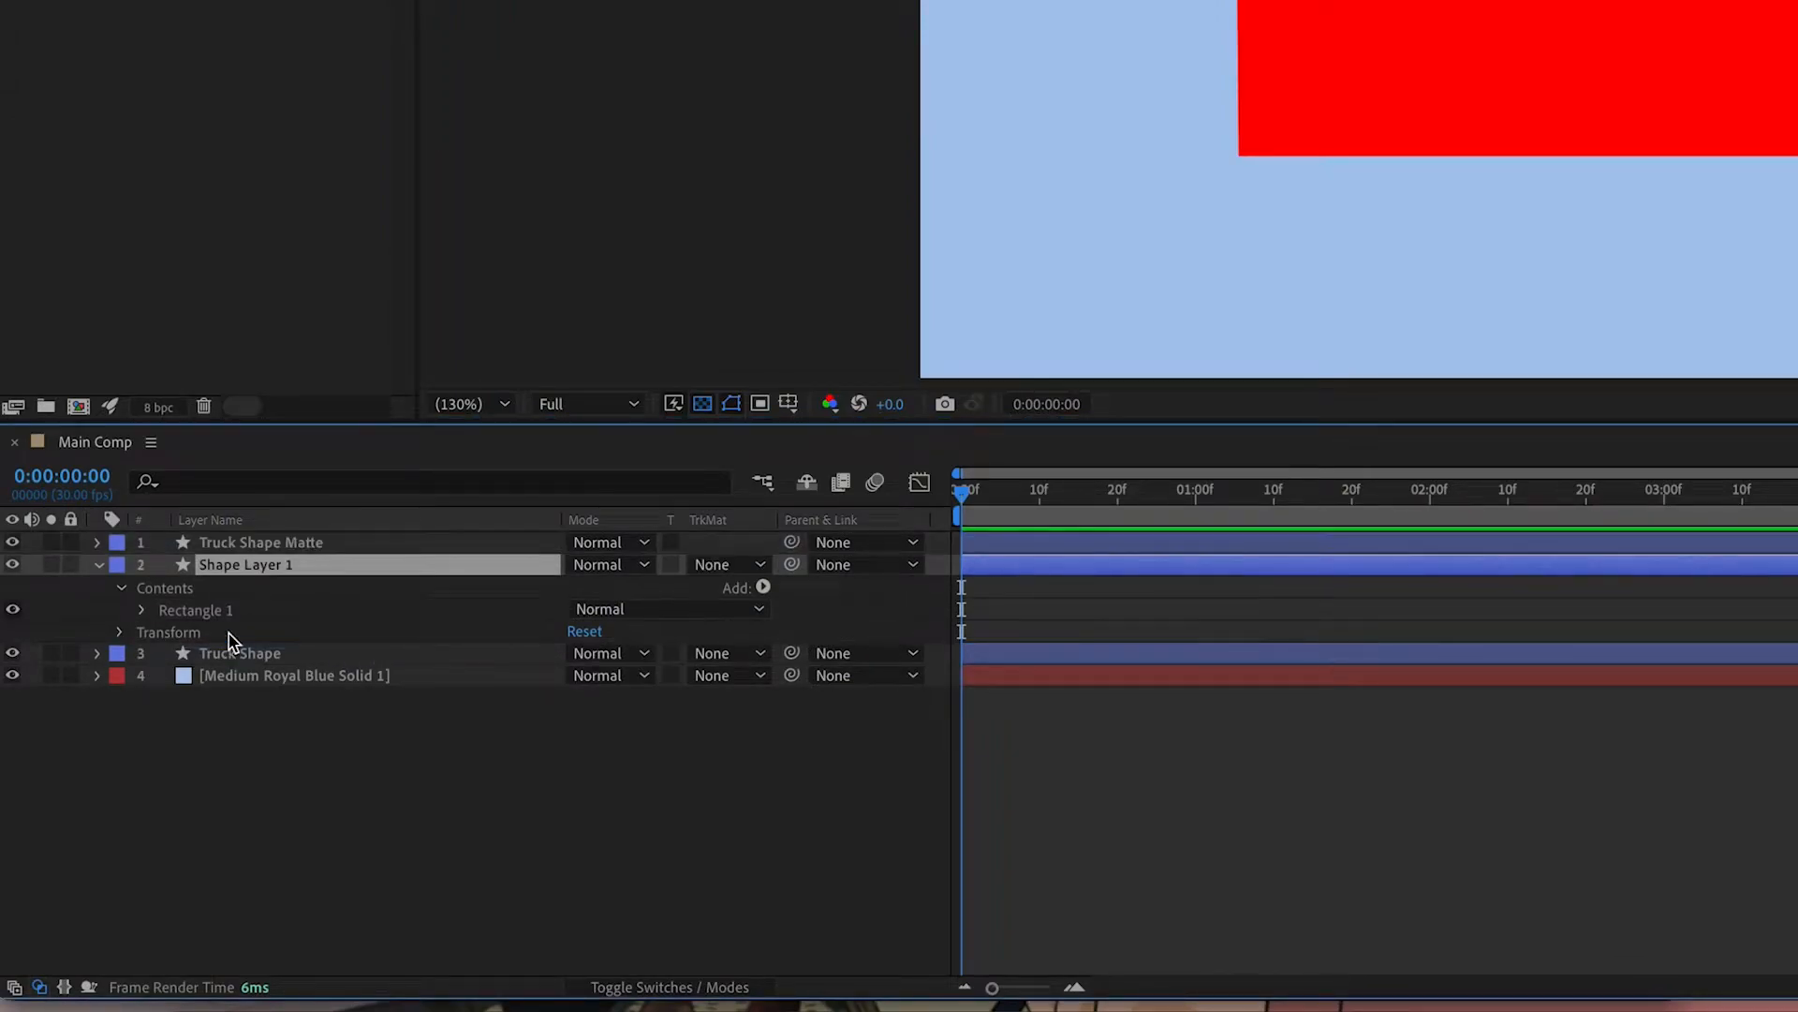
{"action": "left_click", "coordinate": [98, 564]}
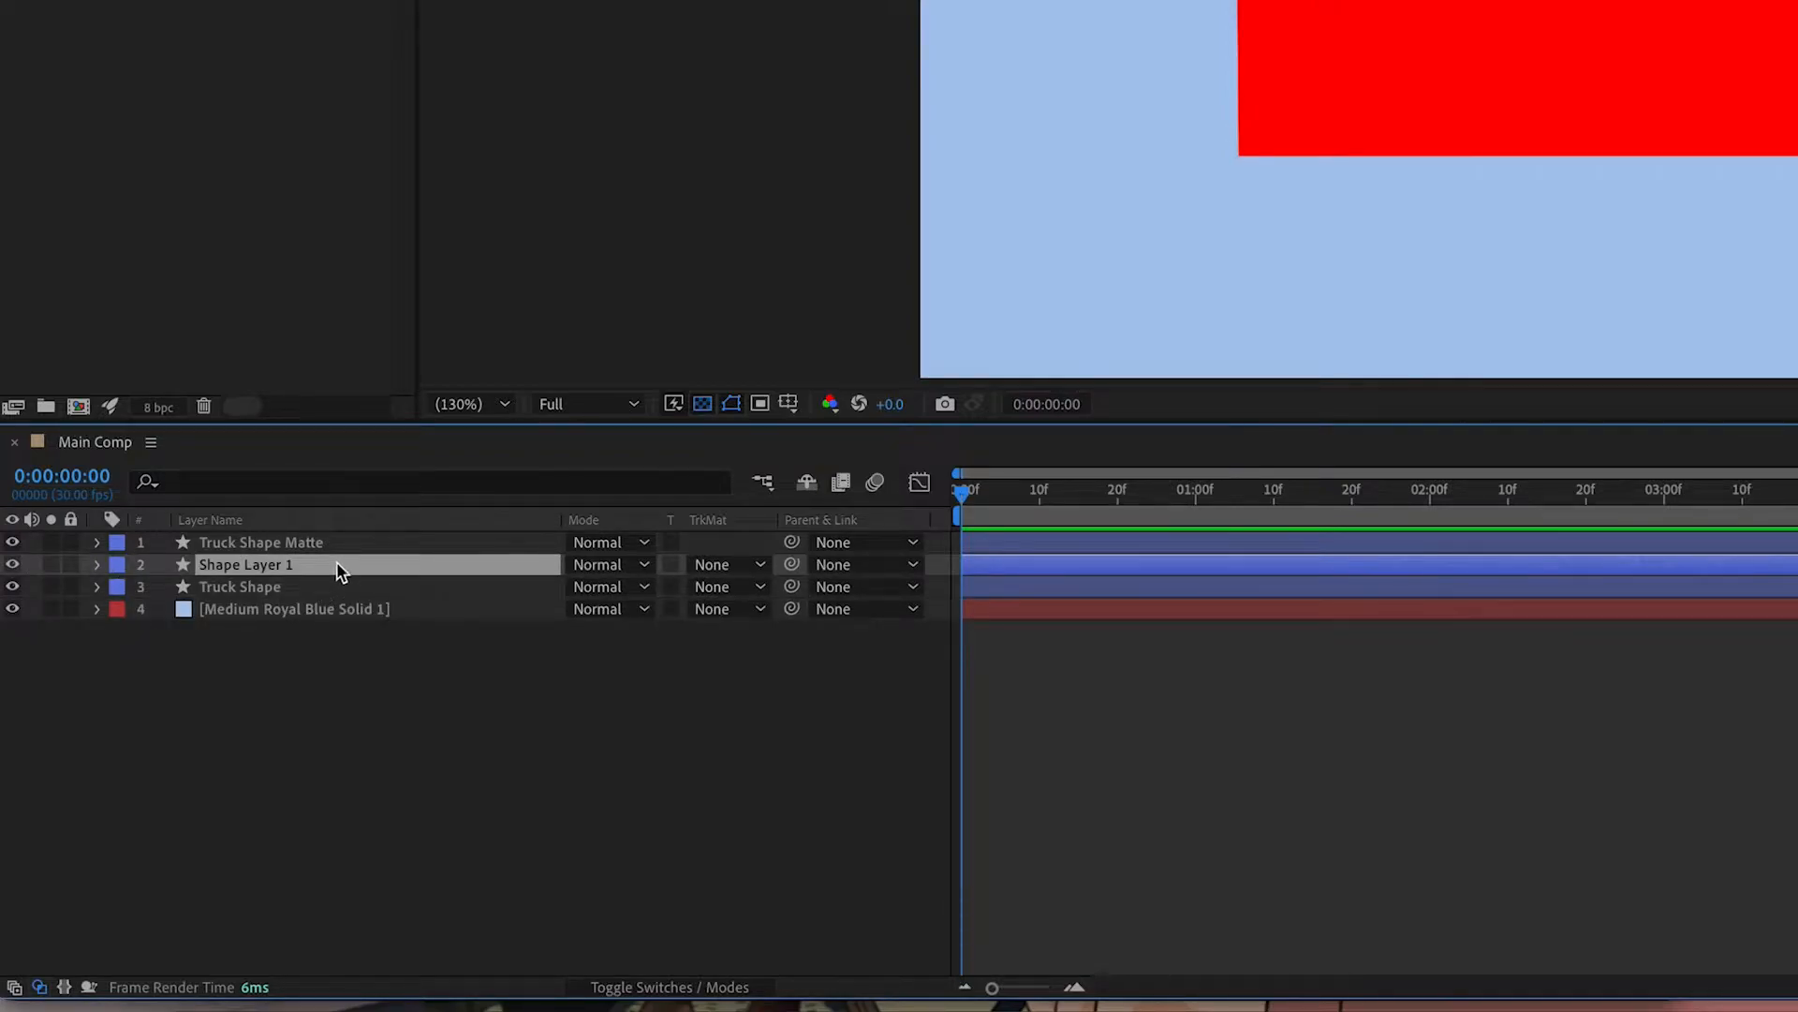
{"action": "left_click", "coordinate": [725, 565]}
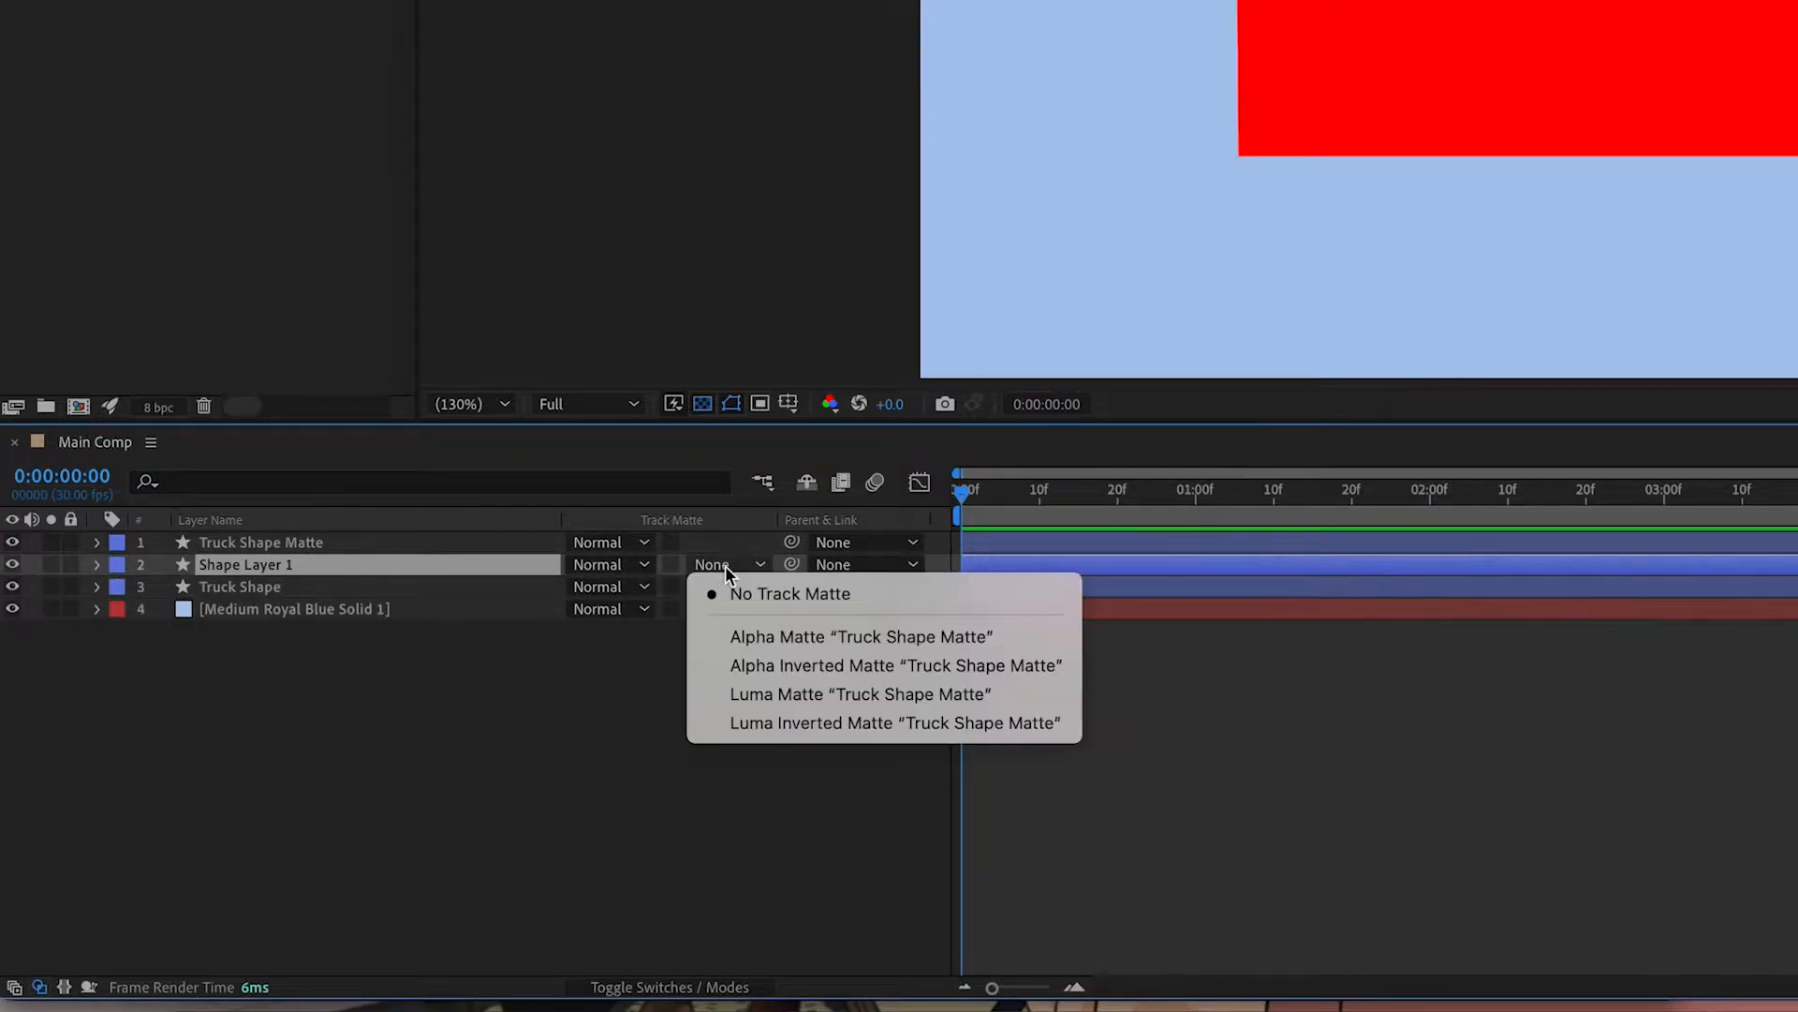
{"action": "left_click", "coordinate": [809, 637]}
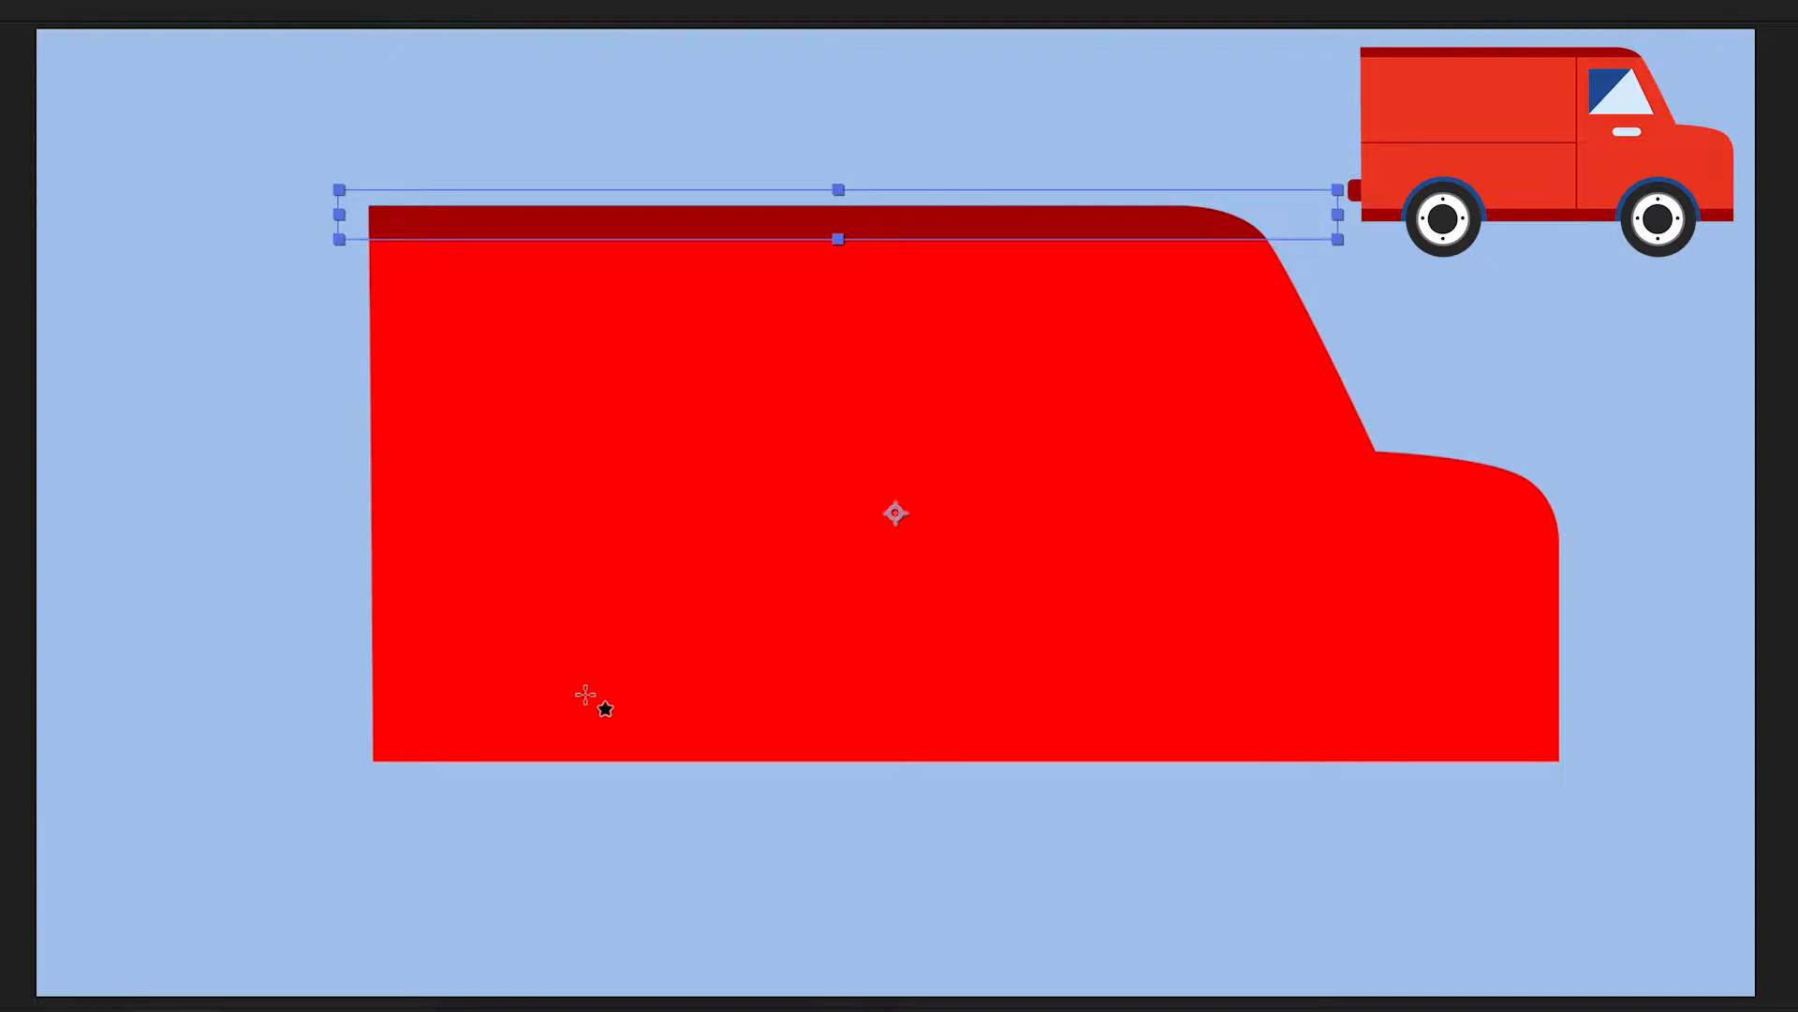
- Draw a dark red strip along the van's bottom edge, a thin vertical door line, and a horizontal line across the cargo side
{"action": "left_click_drag", "start_coordinate": [329, 724], "coordinate": [1617, 777]}
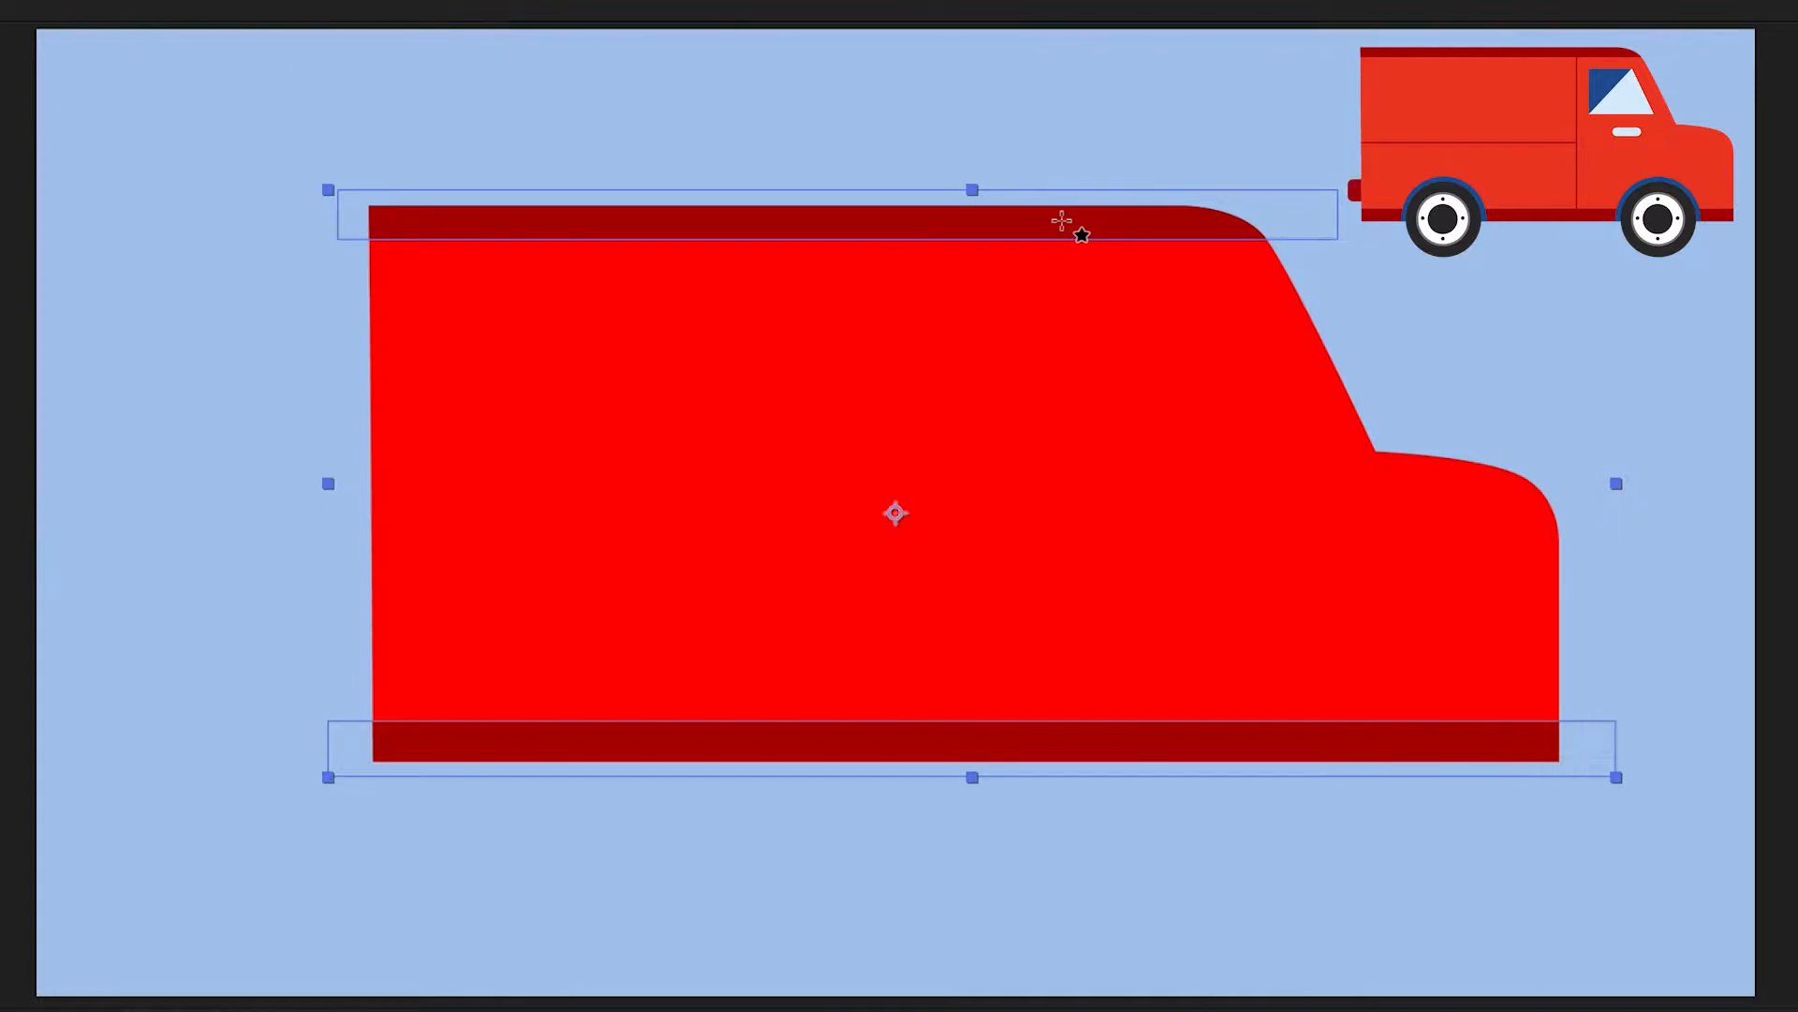
{"action": "left_click_drag", "start_coordinate": [1056, 221], "coordinate": [1058, 755]}
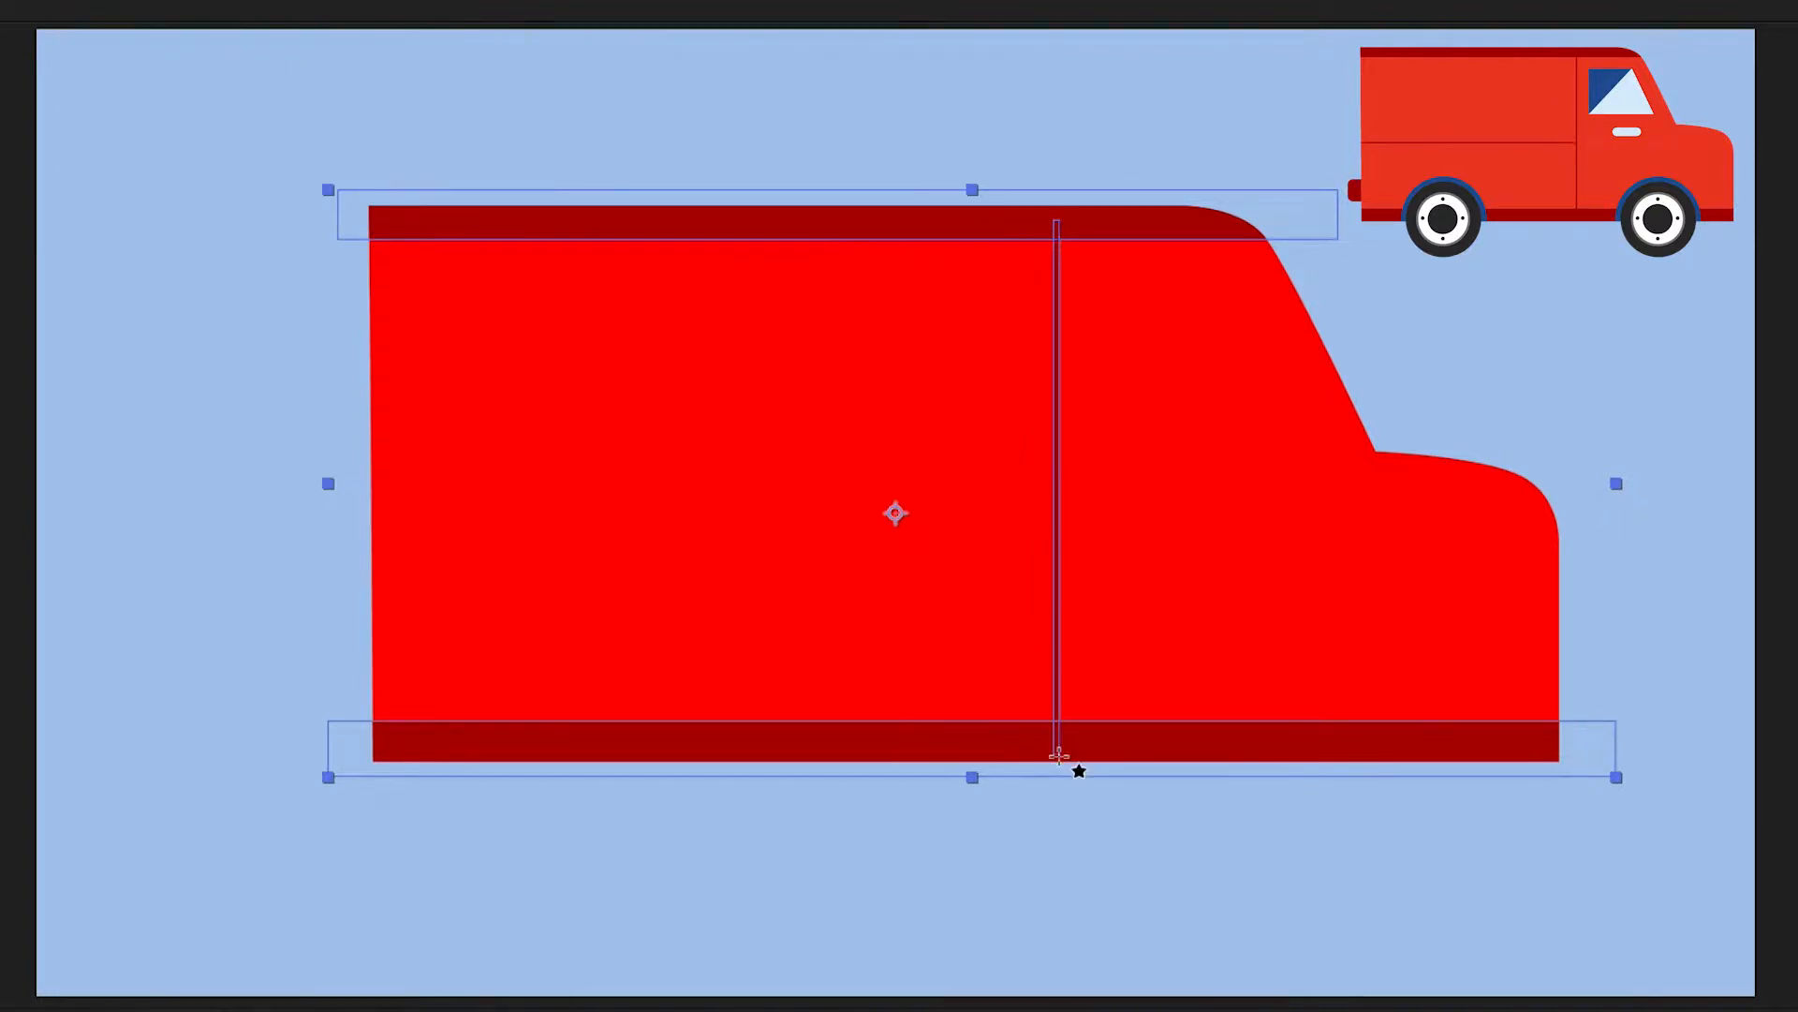
{"action": "left_click_drag", "start_coordinate": [301, 510], "coordinate": [1056, 513]}
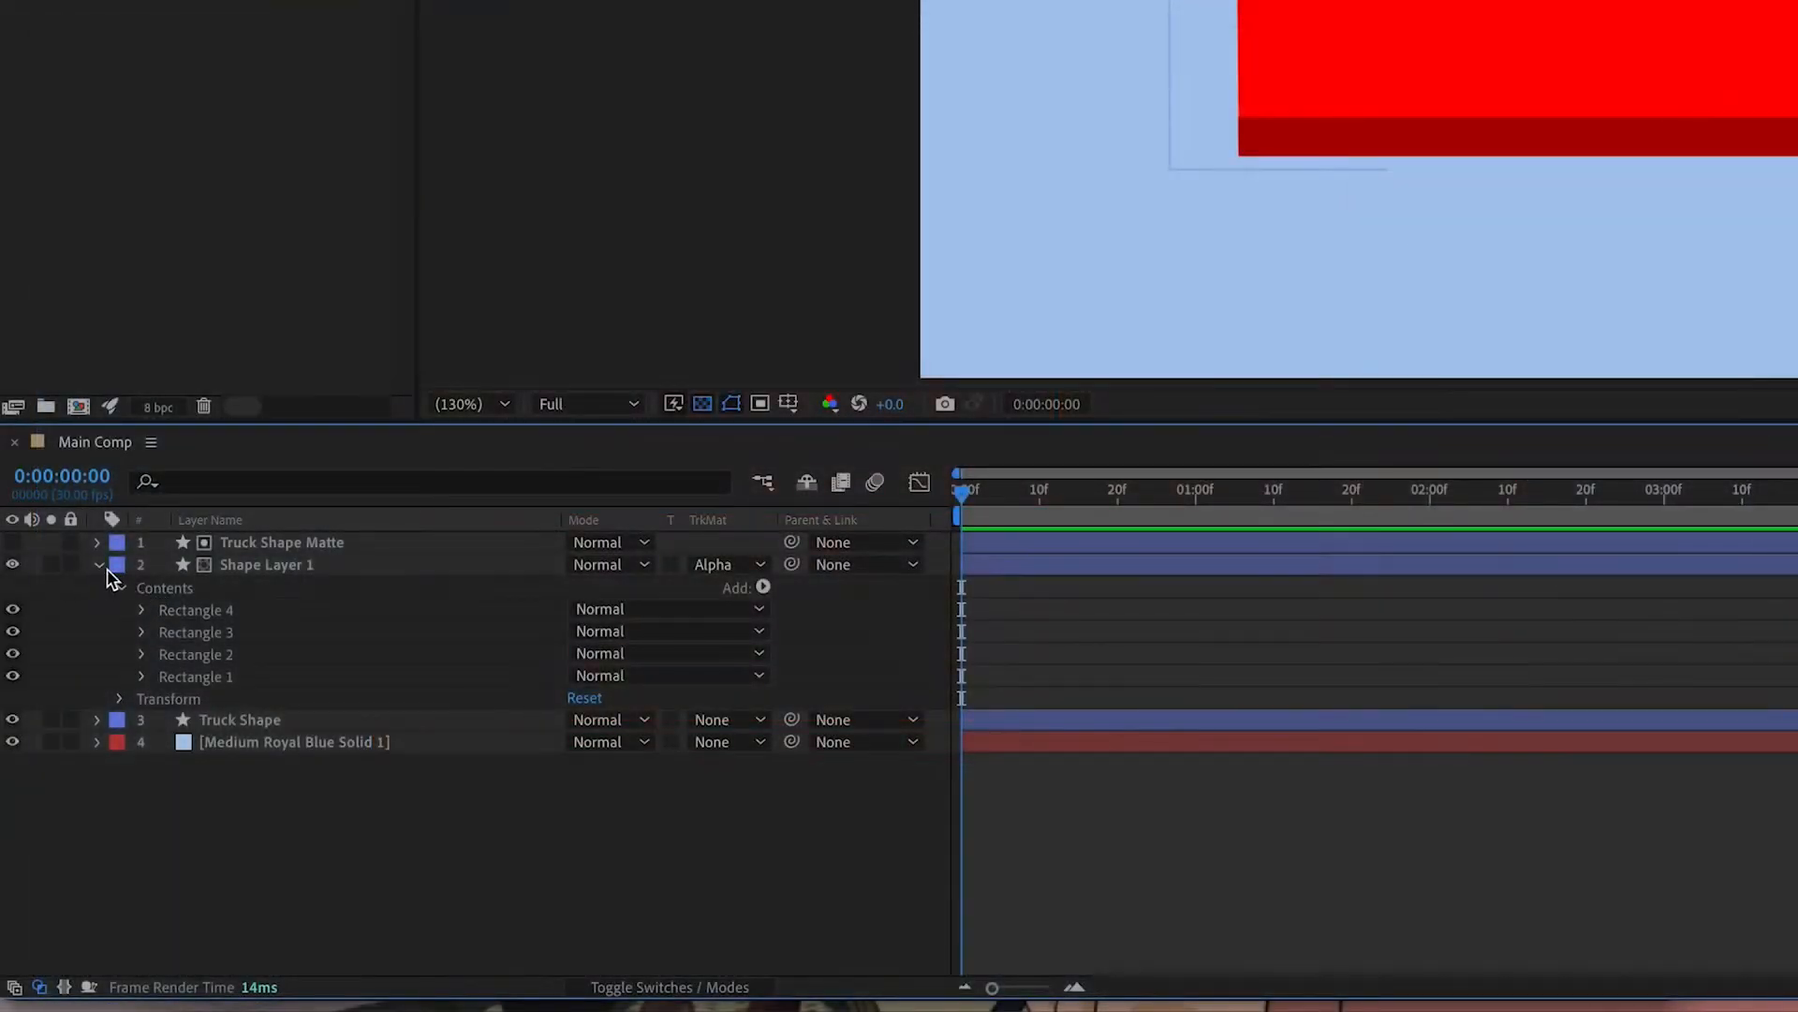
- Identify the vertical door line among the rectangles of Shape Layer 1 and delete that Rectangle 3
{"action": "left_click", "coordinate": [98, 565]}
{"action": "left_click", "coordinate": [99, 565]}
{"action": "left_click", "coordinate": [190, 611]}
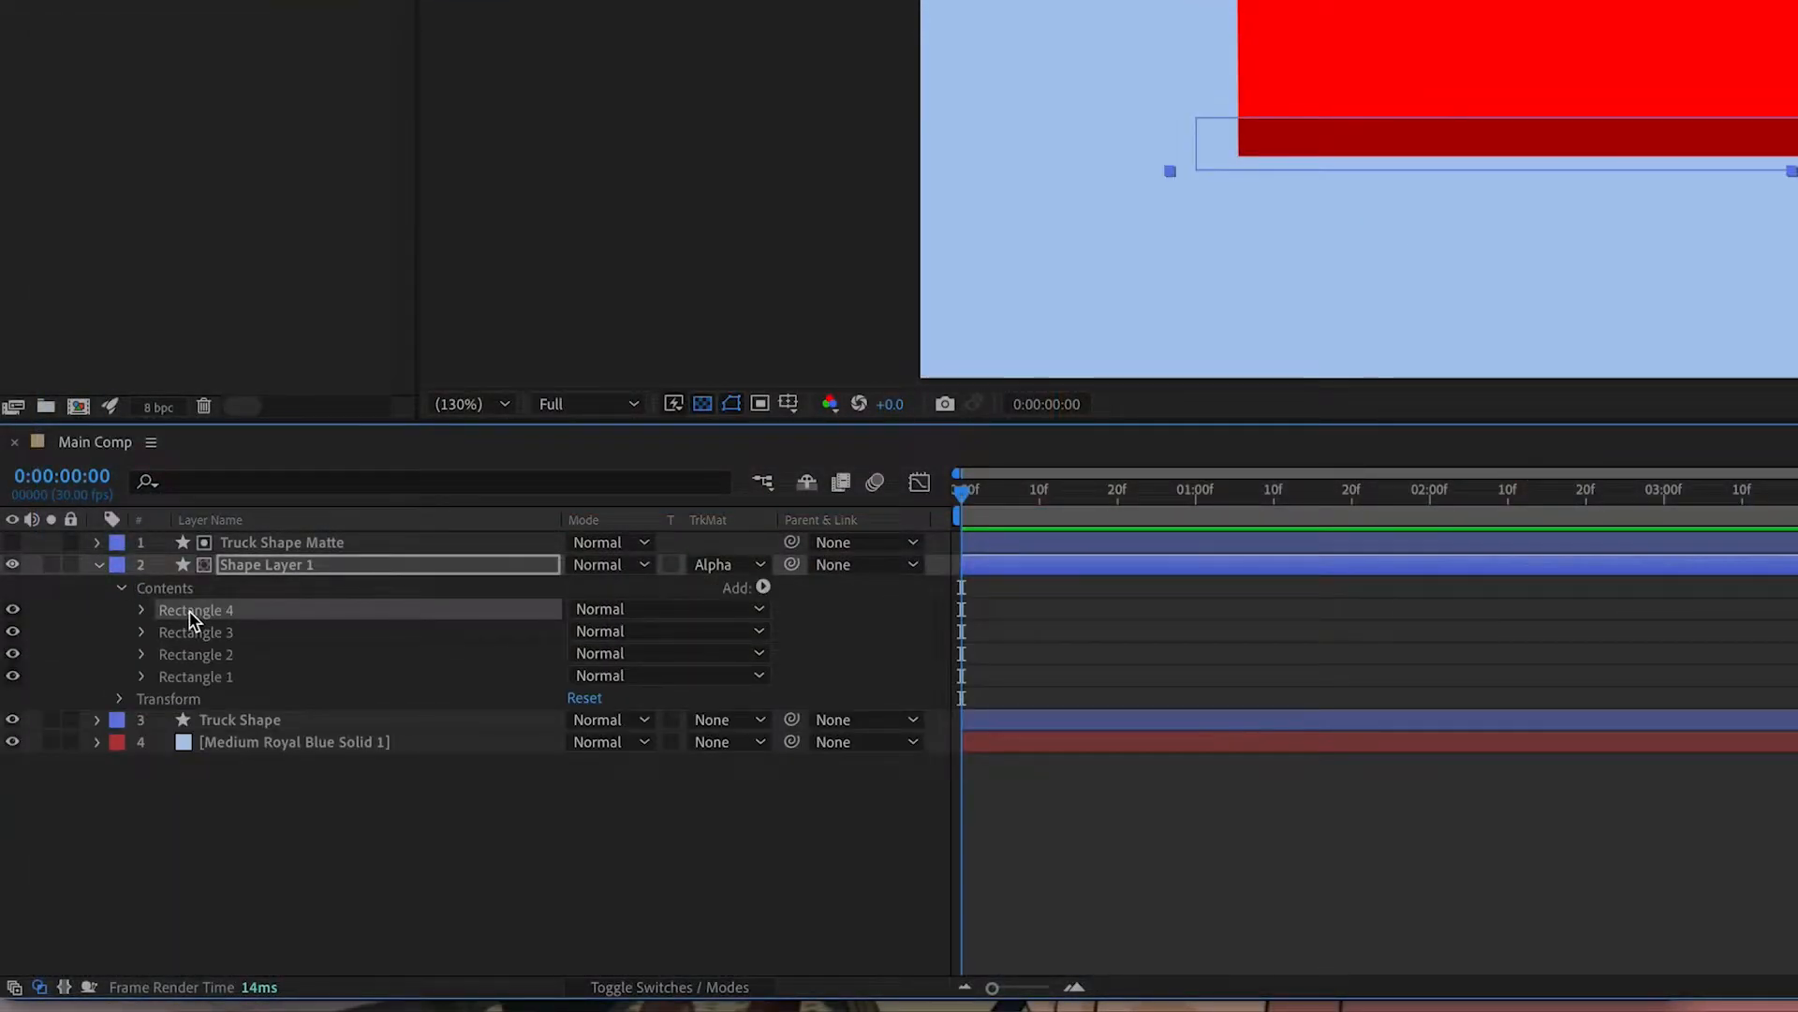
{"action": "left_click", "coordinate": [200, 631]}
{"action": "left_click", "coordinate": [204, 653]}
{"action": "left_click", "coordinate": [205, 679]}
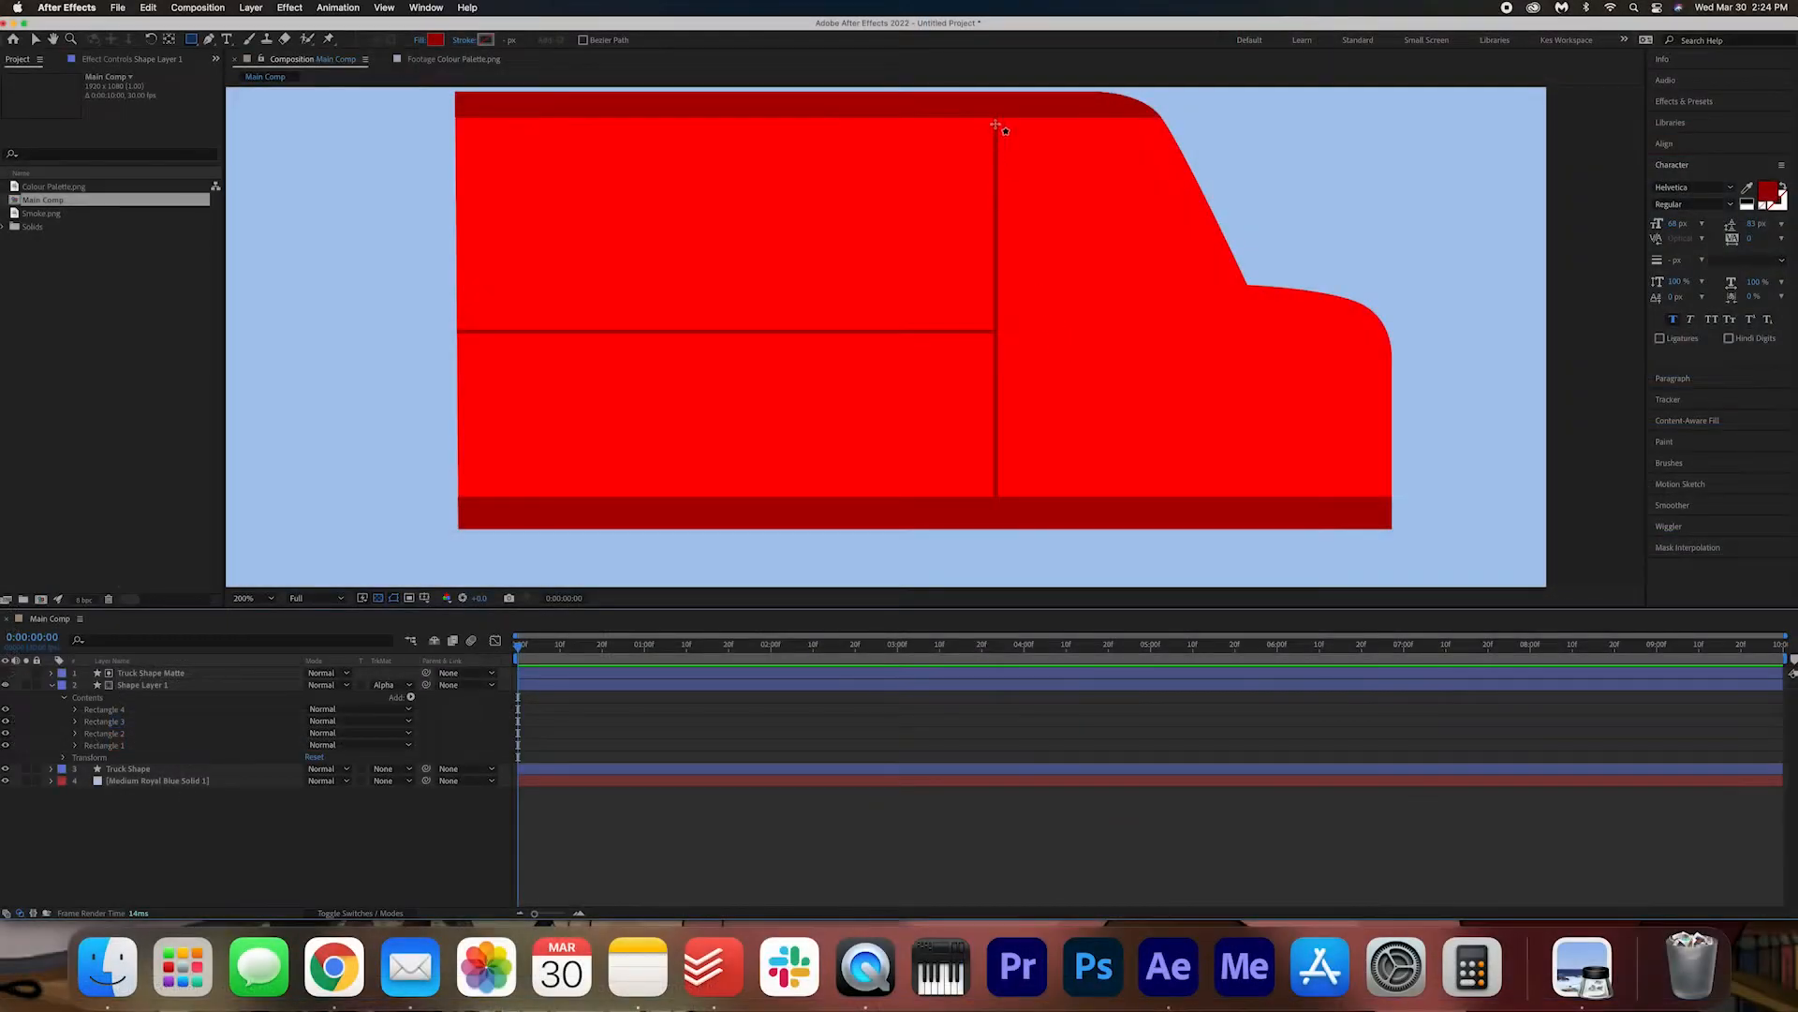
{"action": "left_click", "coordinate": [111, 723]}
{"action": "left_click", "coordinate": [6, 721]}
{"action": "left_click", "coordinate": [6, 722]}
{"action": "key", "text": "Delete"}
- Redraw the thin vertical door line from the roof strip to the bottom strip and collapse Shape Layer 1
{"action": "mouse_move", "coordinate": [1001, 101]}
{"action": "left_mouse_down"}
{"action": "mouse_move", "coordinate": [1015, 517]}
{"action": "mouse_move", "coordinate": [998, 524]}
{"action": "left_mouse_up"}
{"action": "left_click", "coordinate": [448, 849]}
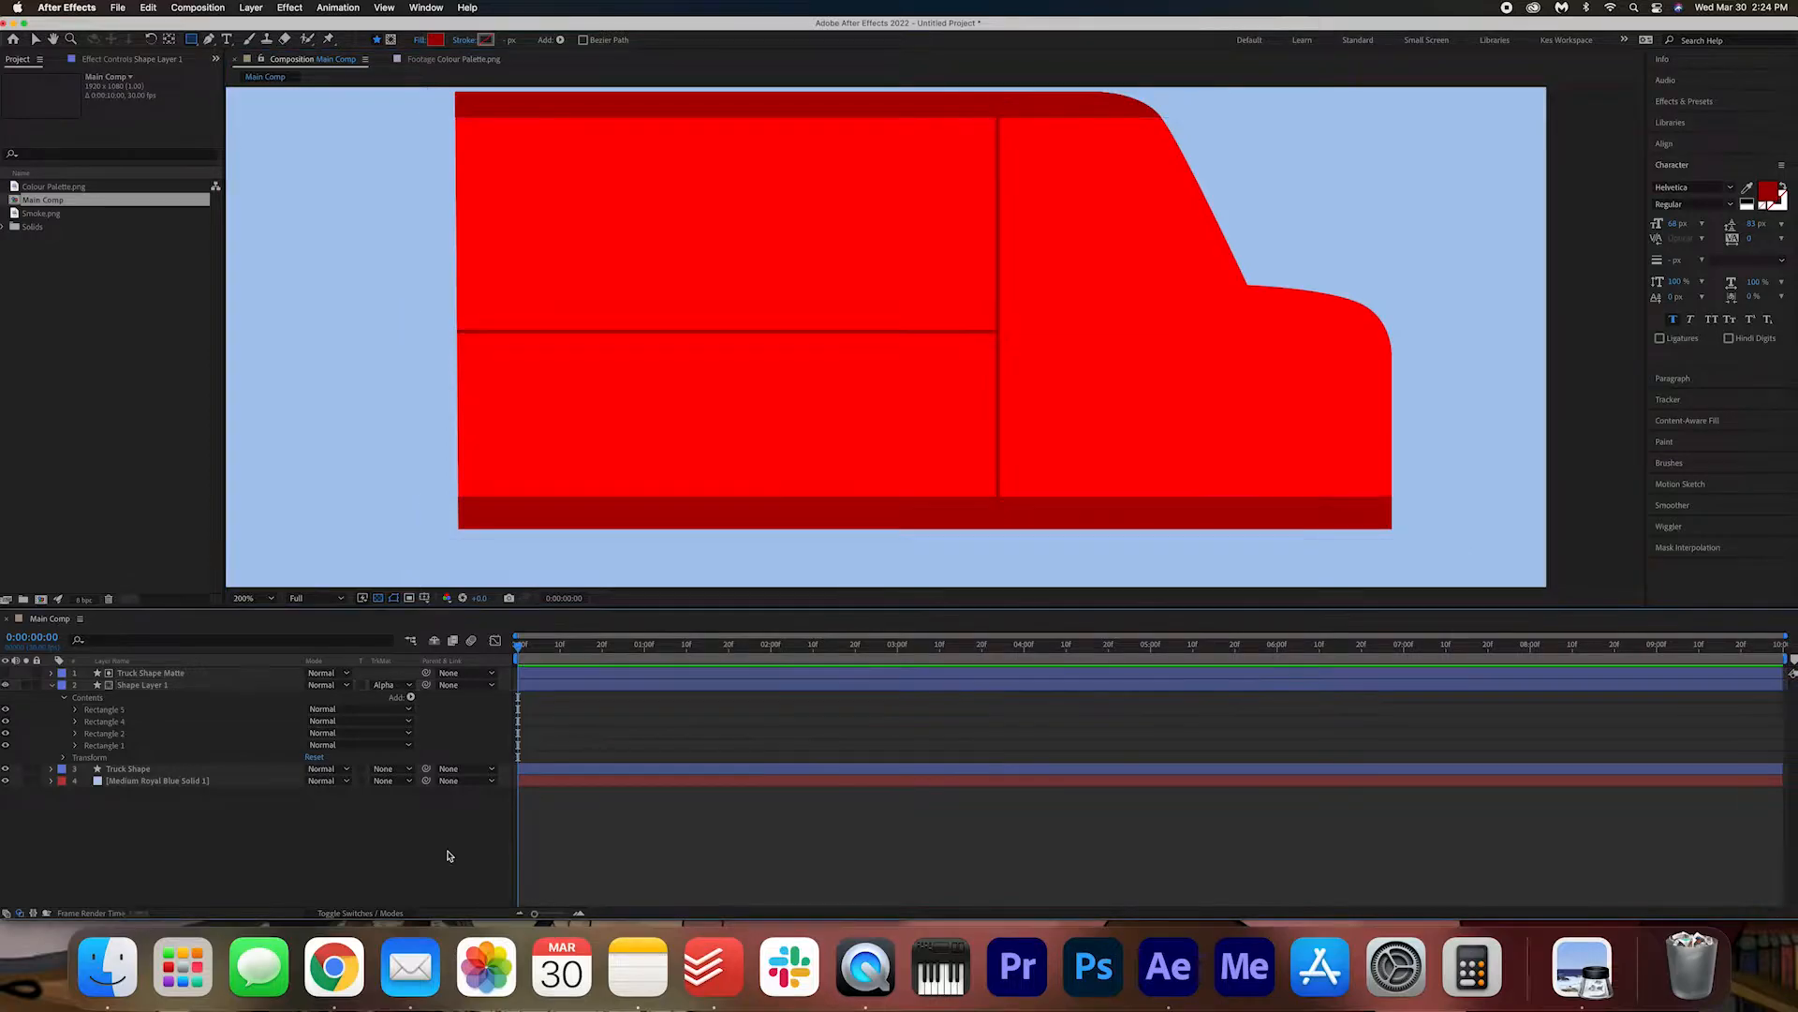
{"action": "left_click", "coordinate": [51, 687]}
{"action": "left_click", "coordinate": [253, 598]}
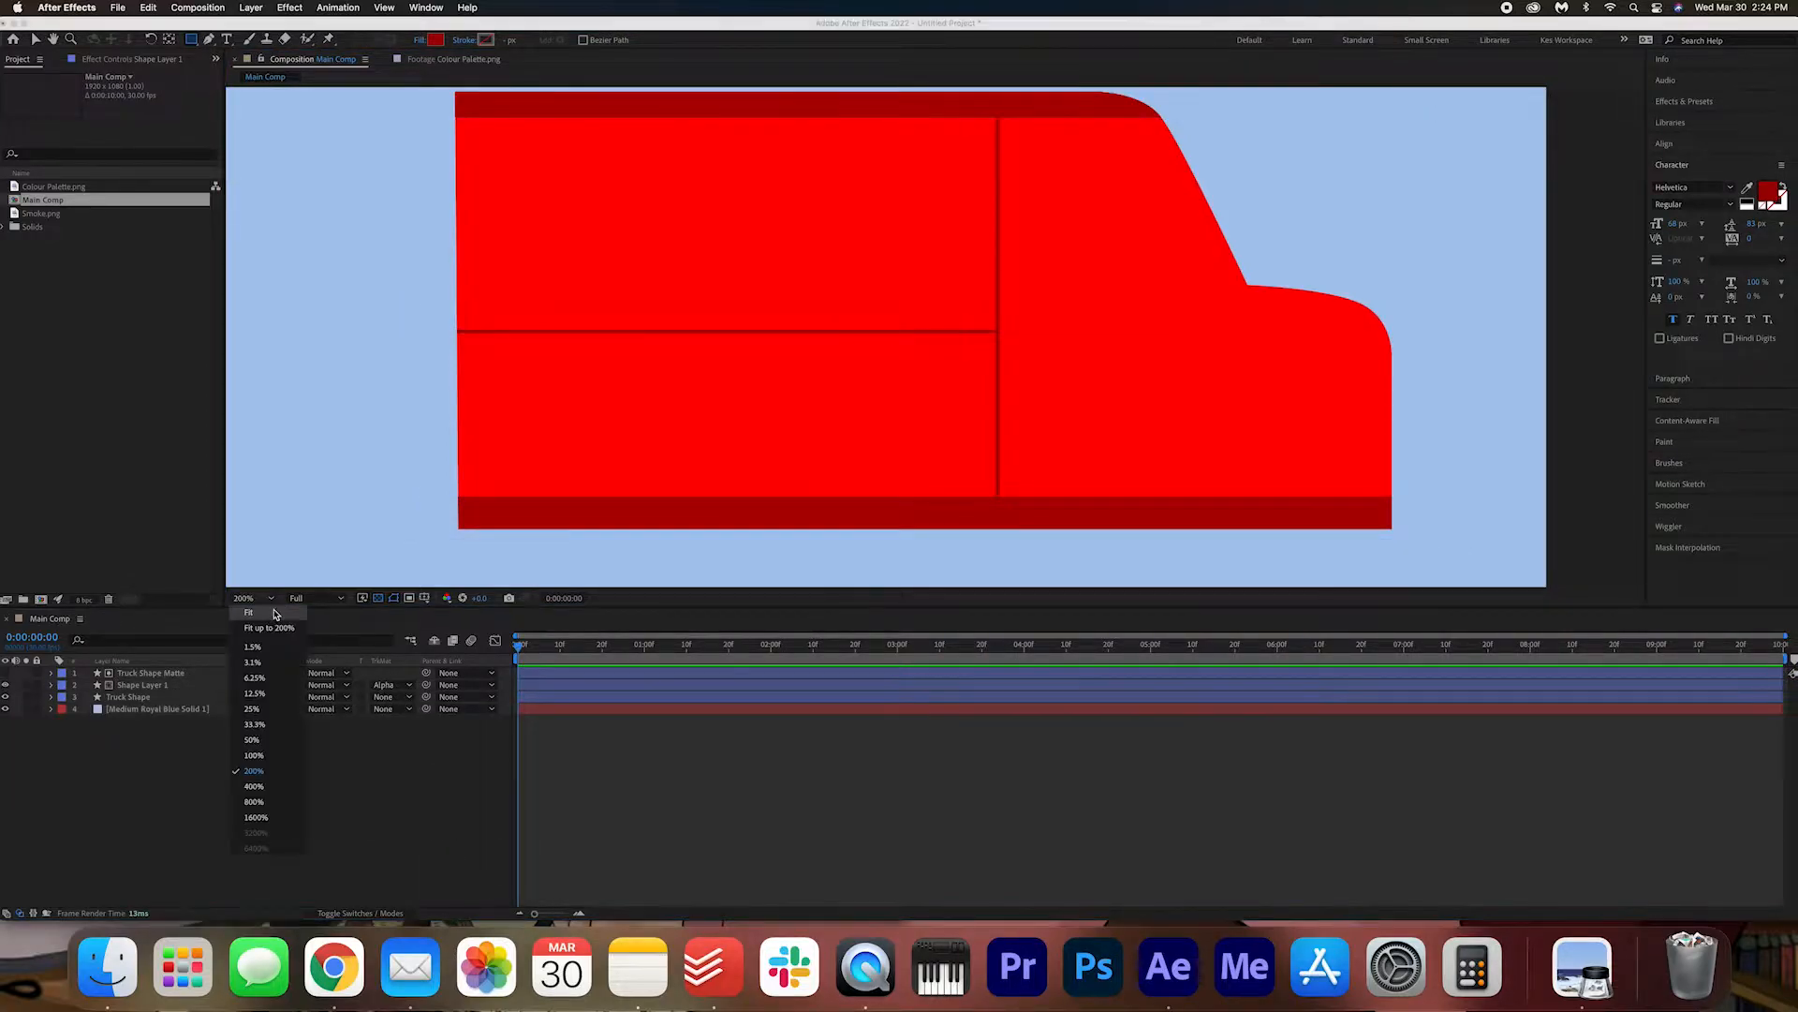
- Fit the composition view, duplicate the Truck Shape Matte layer, and leave all layers deselected
{"action": "left_click", "coordinate": [253, 626]}
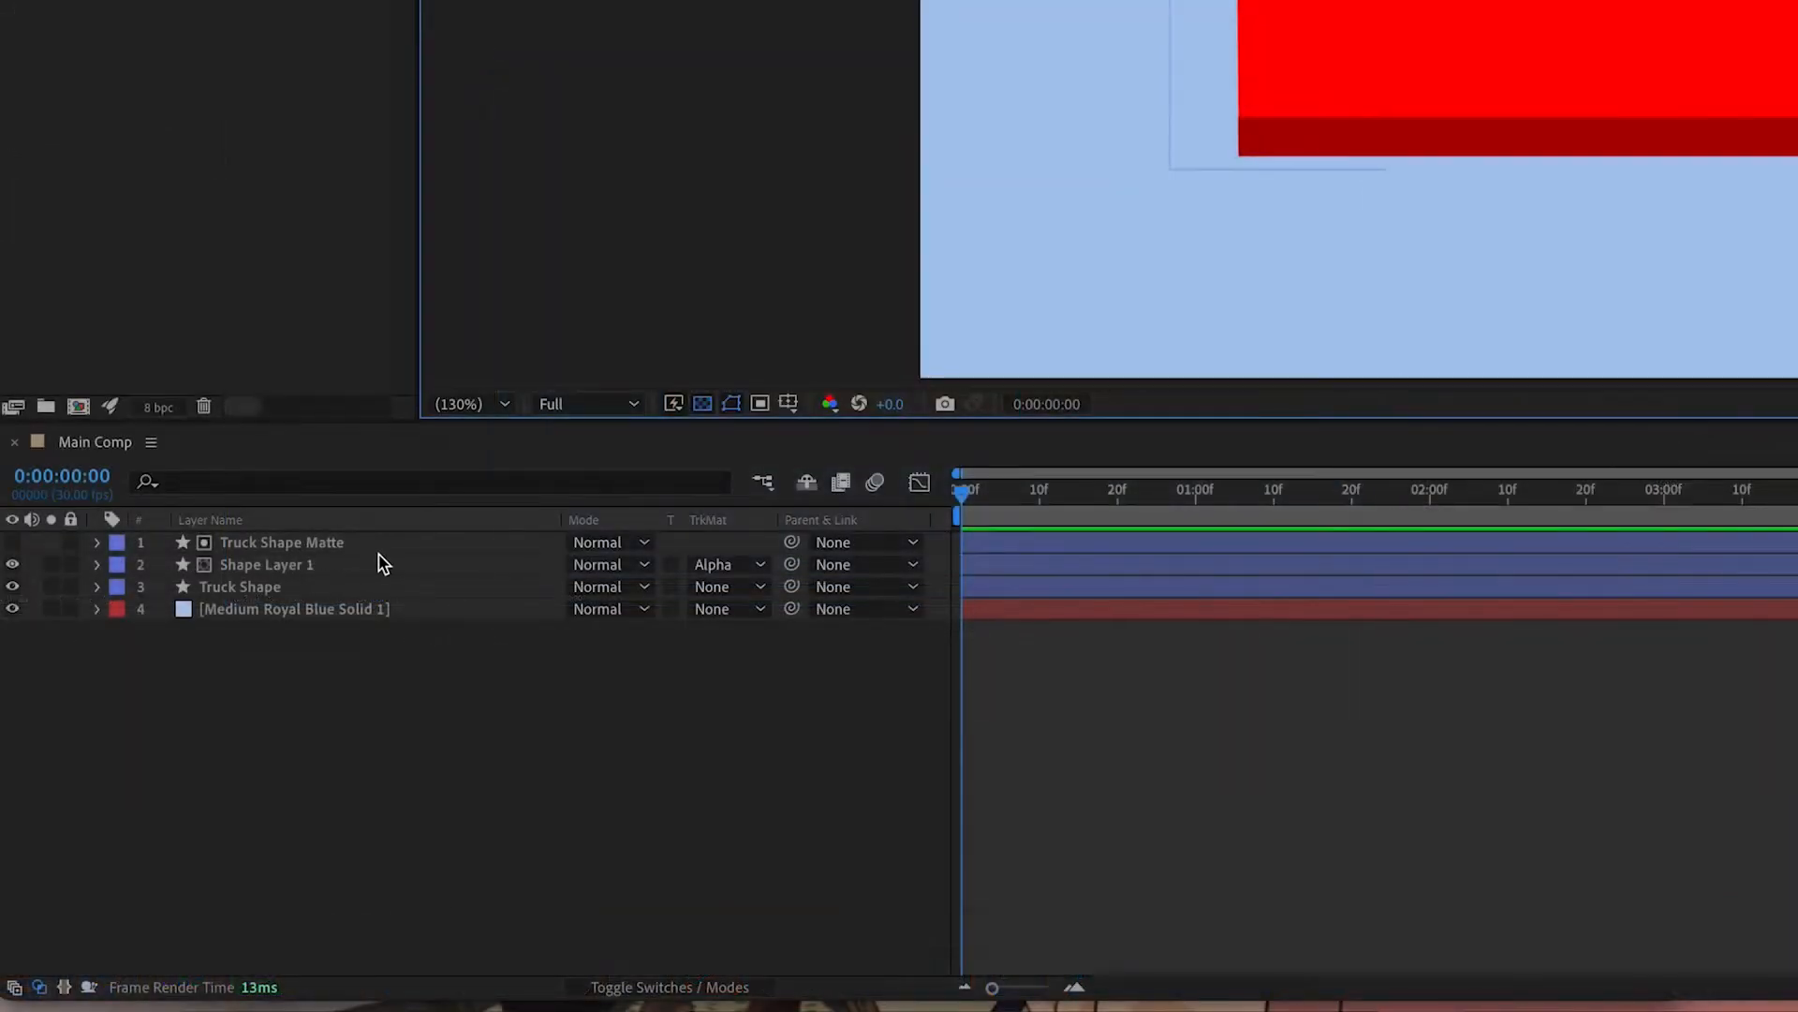
{"action": "left_click", "coordinate": [296, 547]}
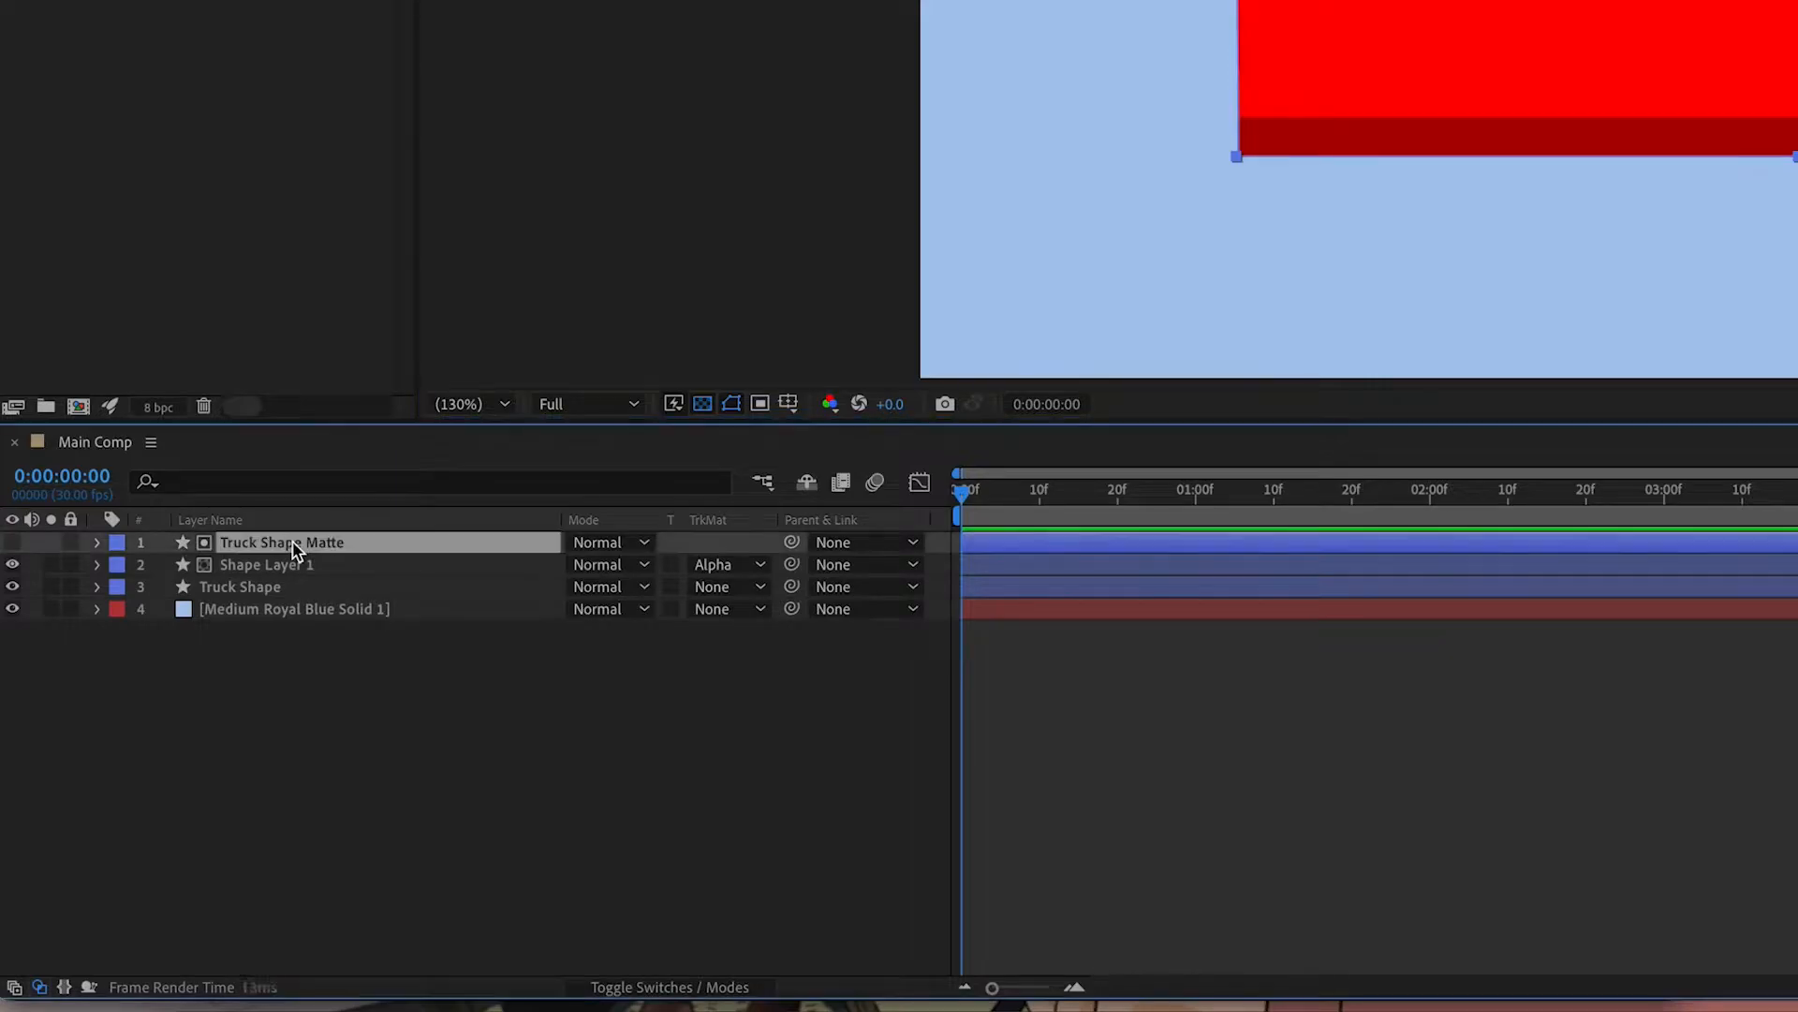
{"action": "key", "text": "ctrl+d"}
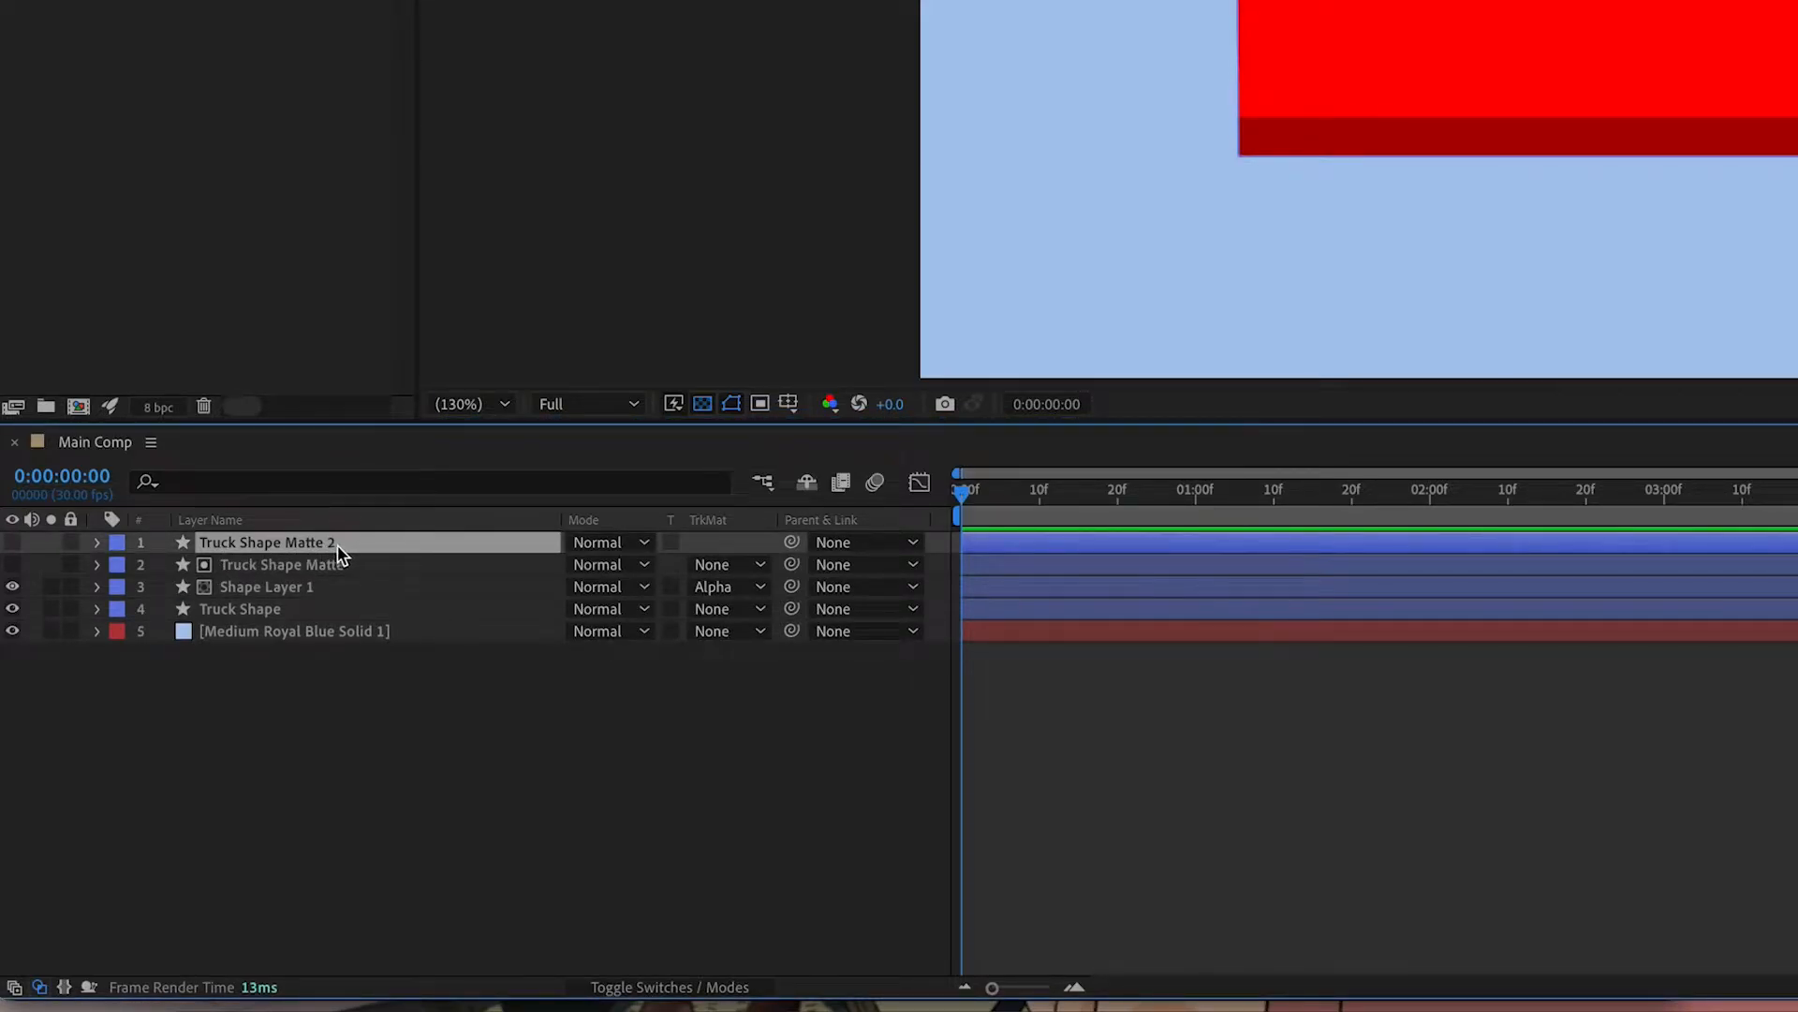
{"action": "left_click", "coordinate": [469, 707]}
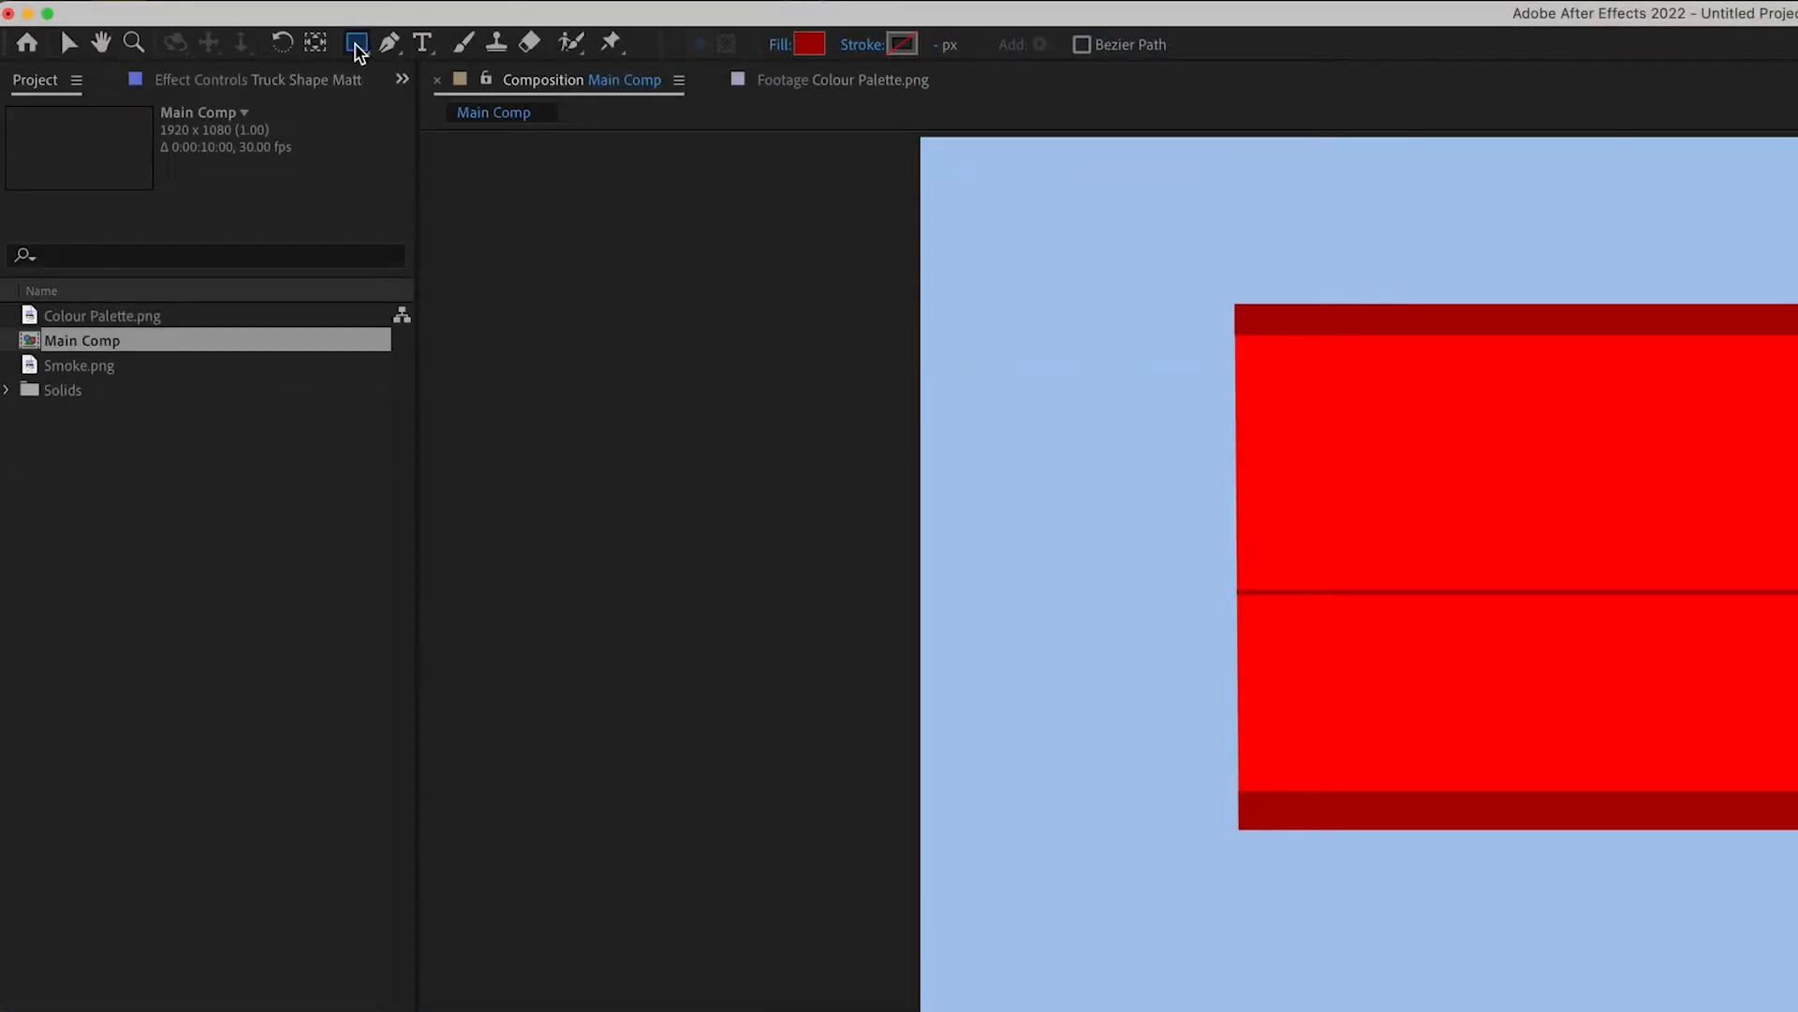
- Choose the Ellipse tool and sample the dark blue swatch in Colour Palette.png as the text colour, 1E4B8E
{"action": "left_click", "coordinate": [356, 44]}
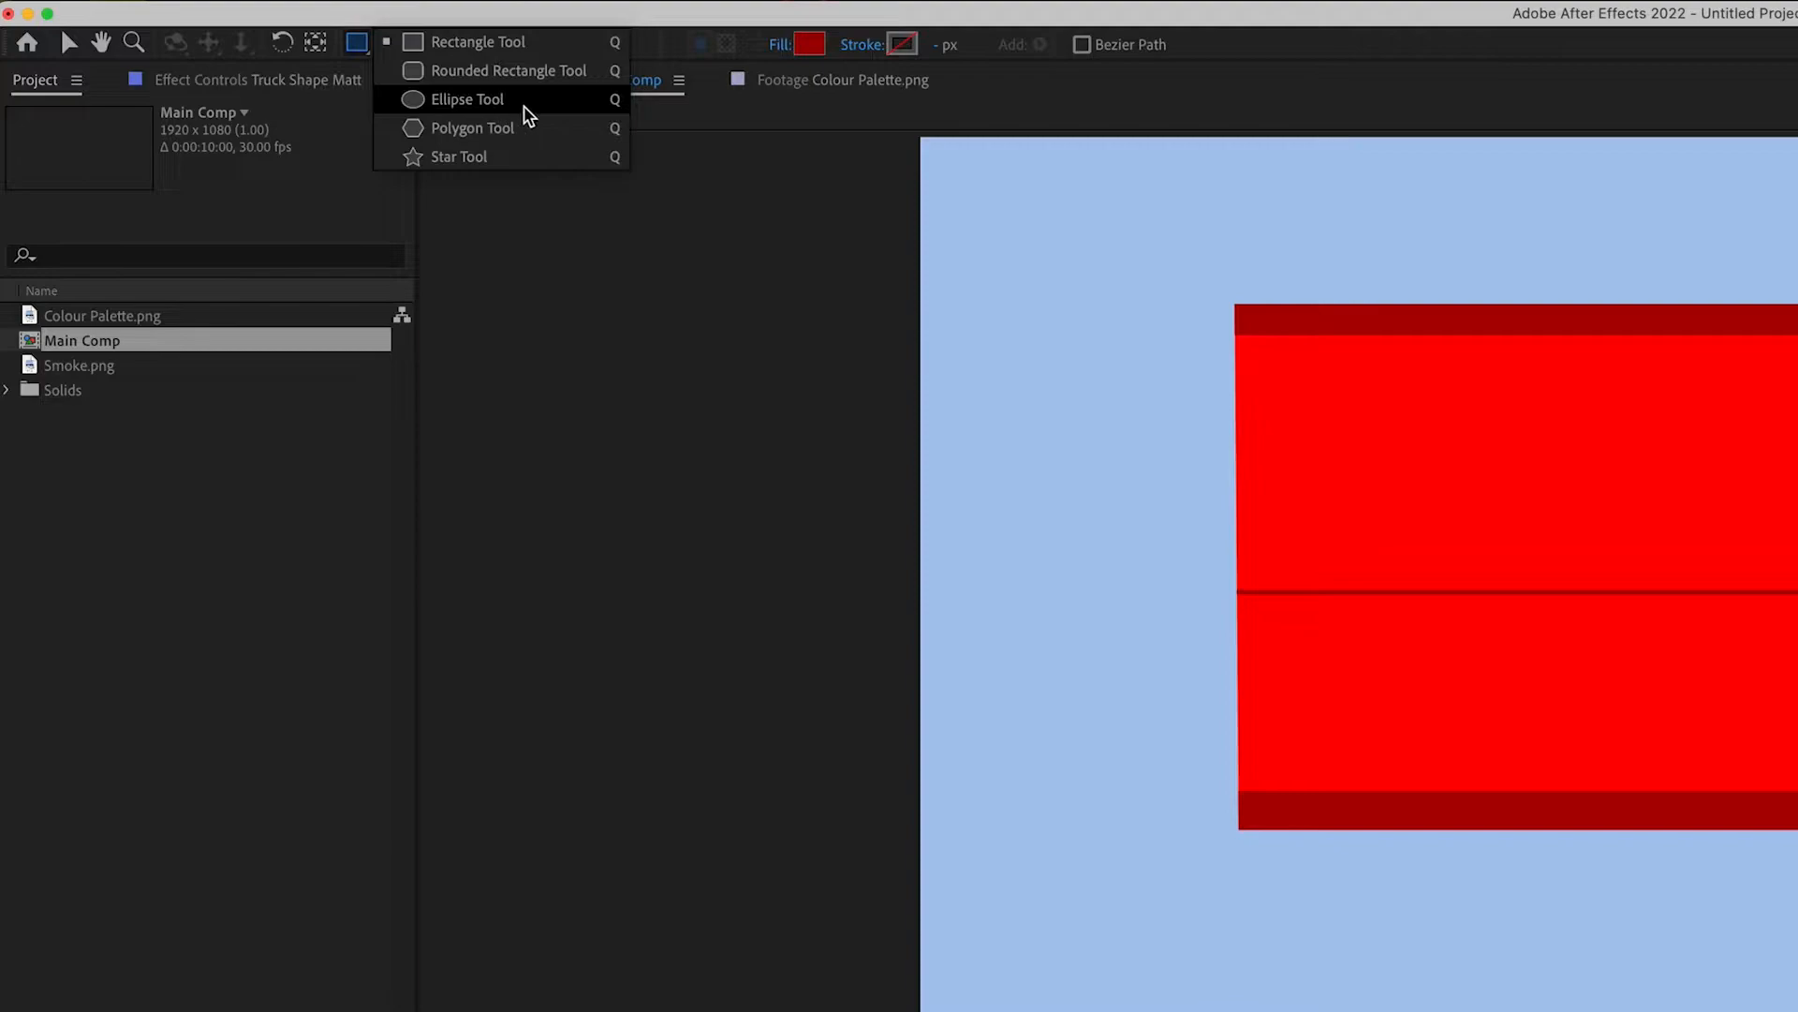
{"action": "left_click", "coordinate": [524, 112]}
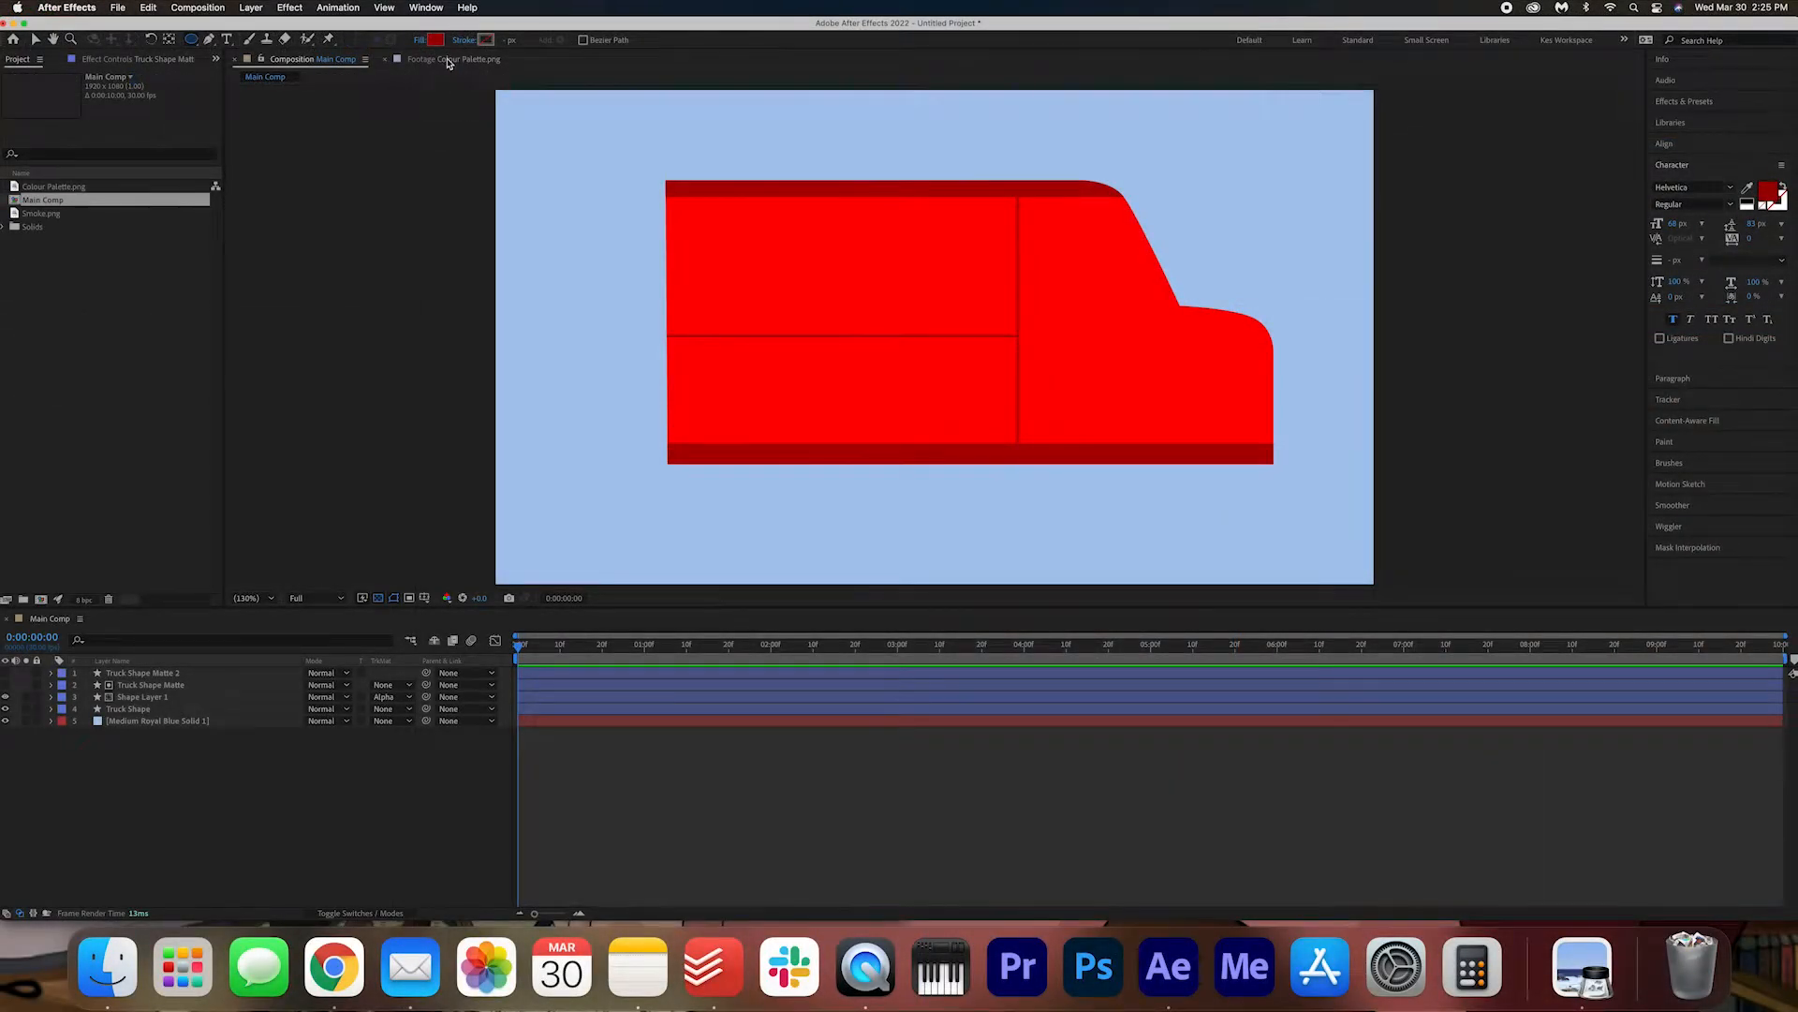
{"action": "left_click", "coordinate": [448, 60]}
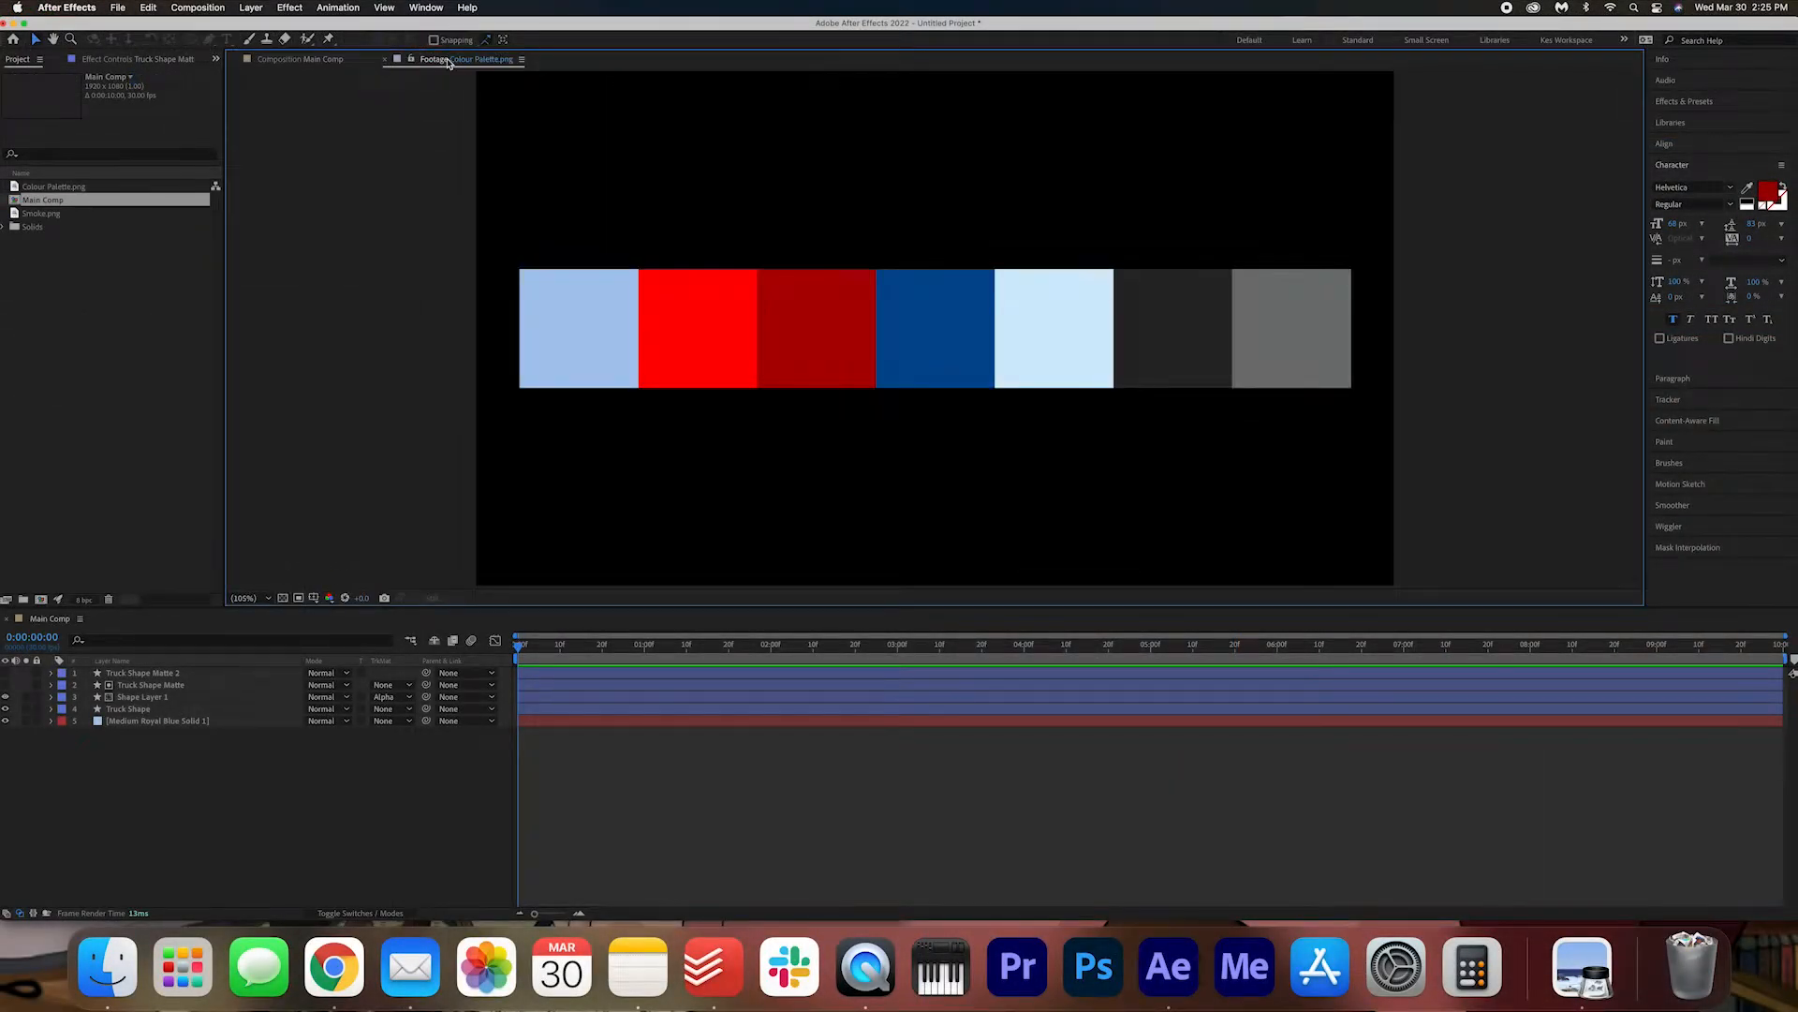
{"action": "left_click", "coordinate": [1747, 187]}
{"action": "left_click", "coordinate": [930, 321]}
{"action": "left_click", "coordinate": [1771, 197]}
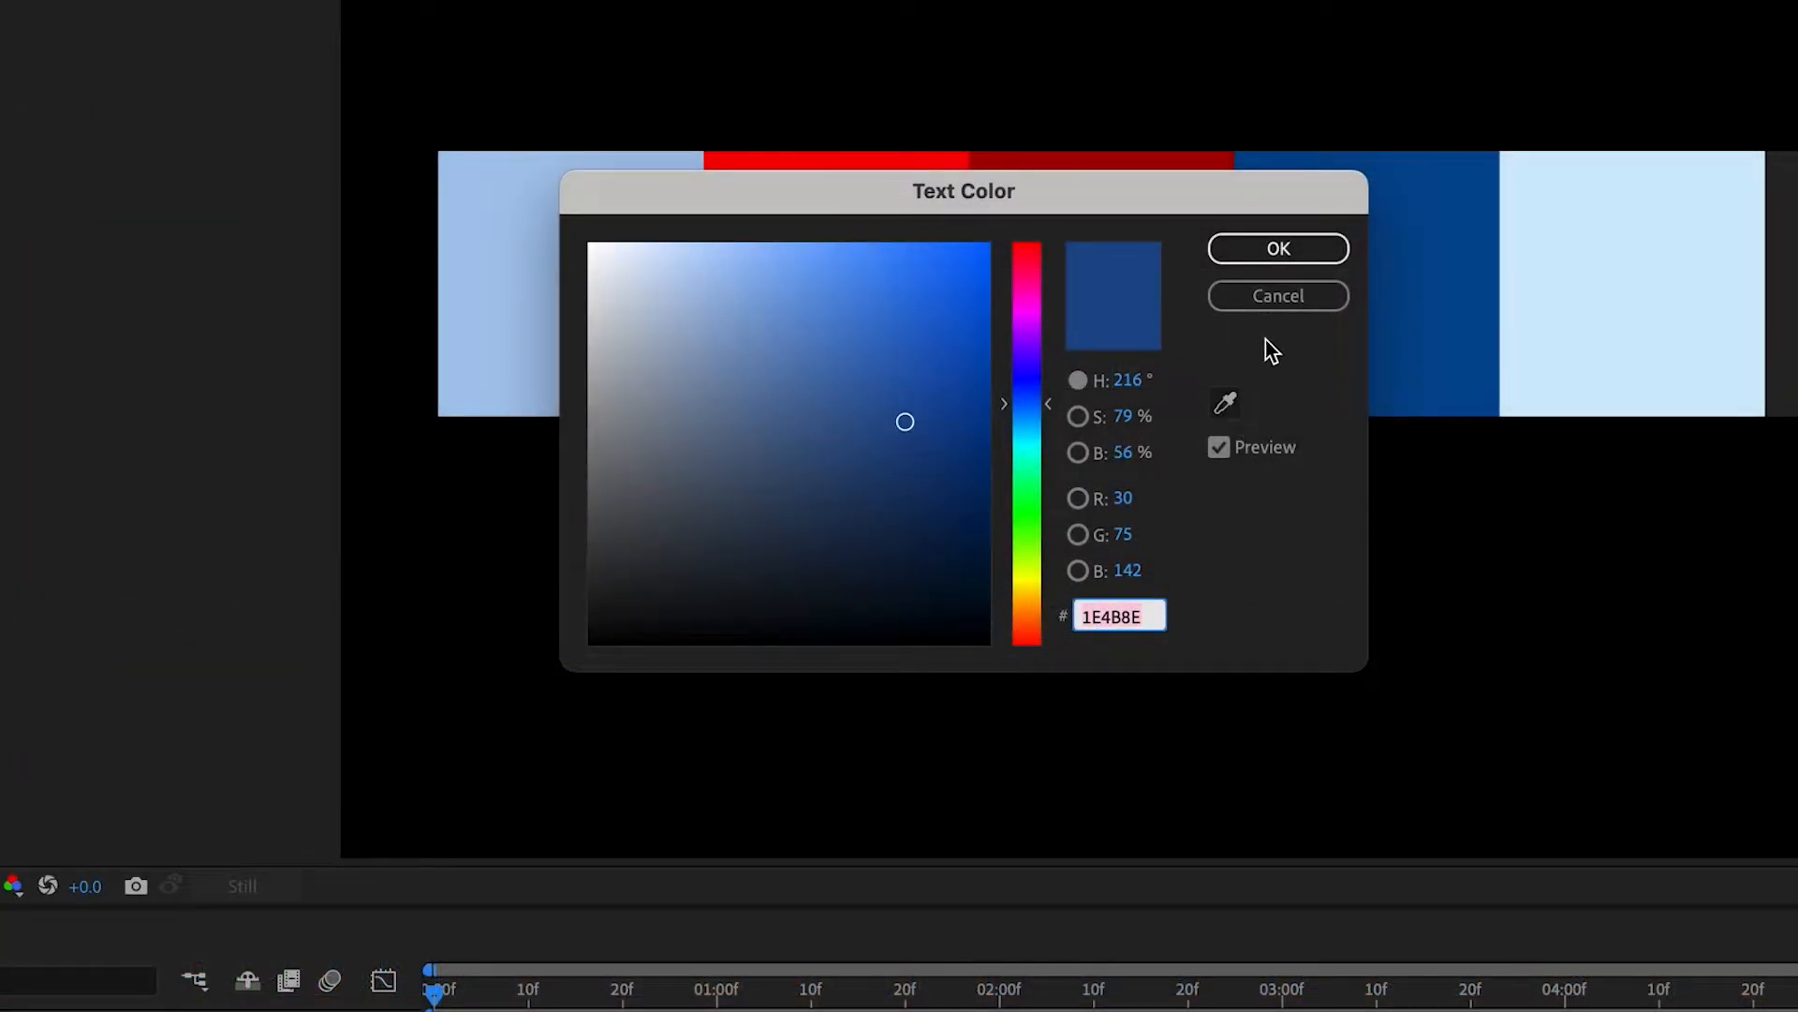
{"action": "left_click", "coordinate": [1276, 250]}
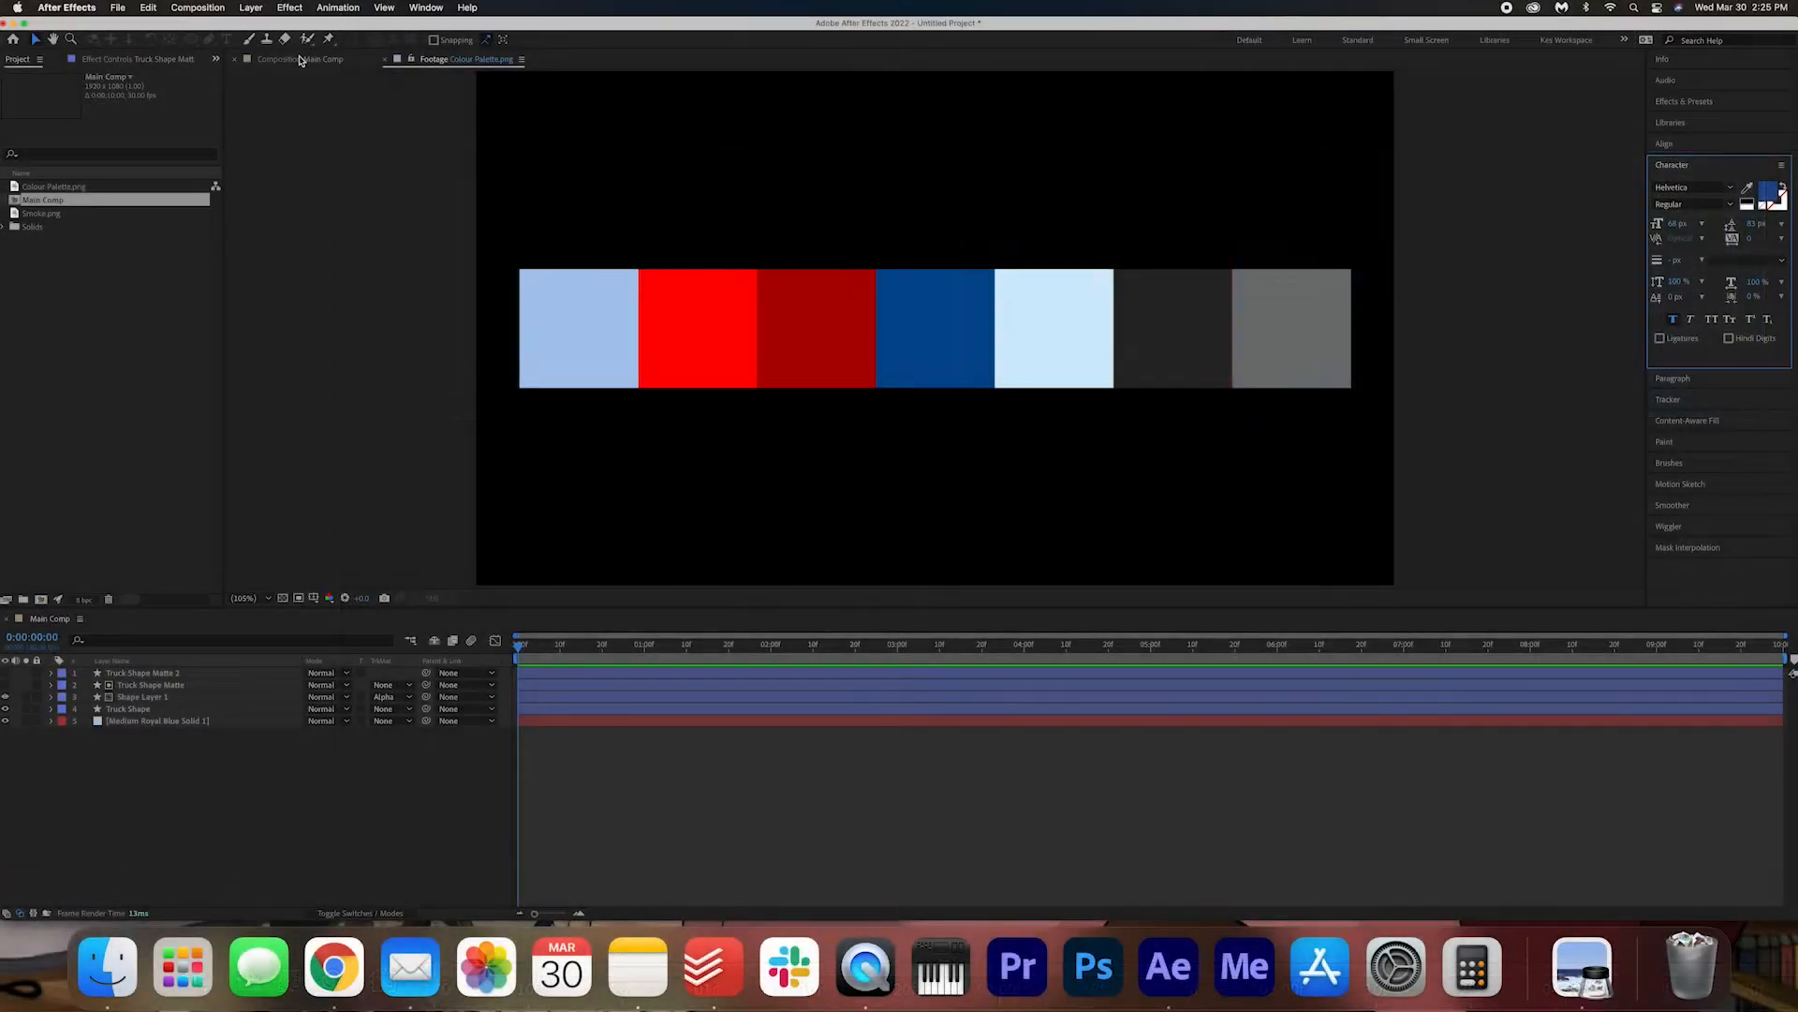
- Return to Main Comp and set the Ellipse tool's shape fill to 1E4B8E
{"action": "left_click", "coordinate": [300, 59]}
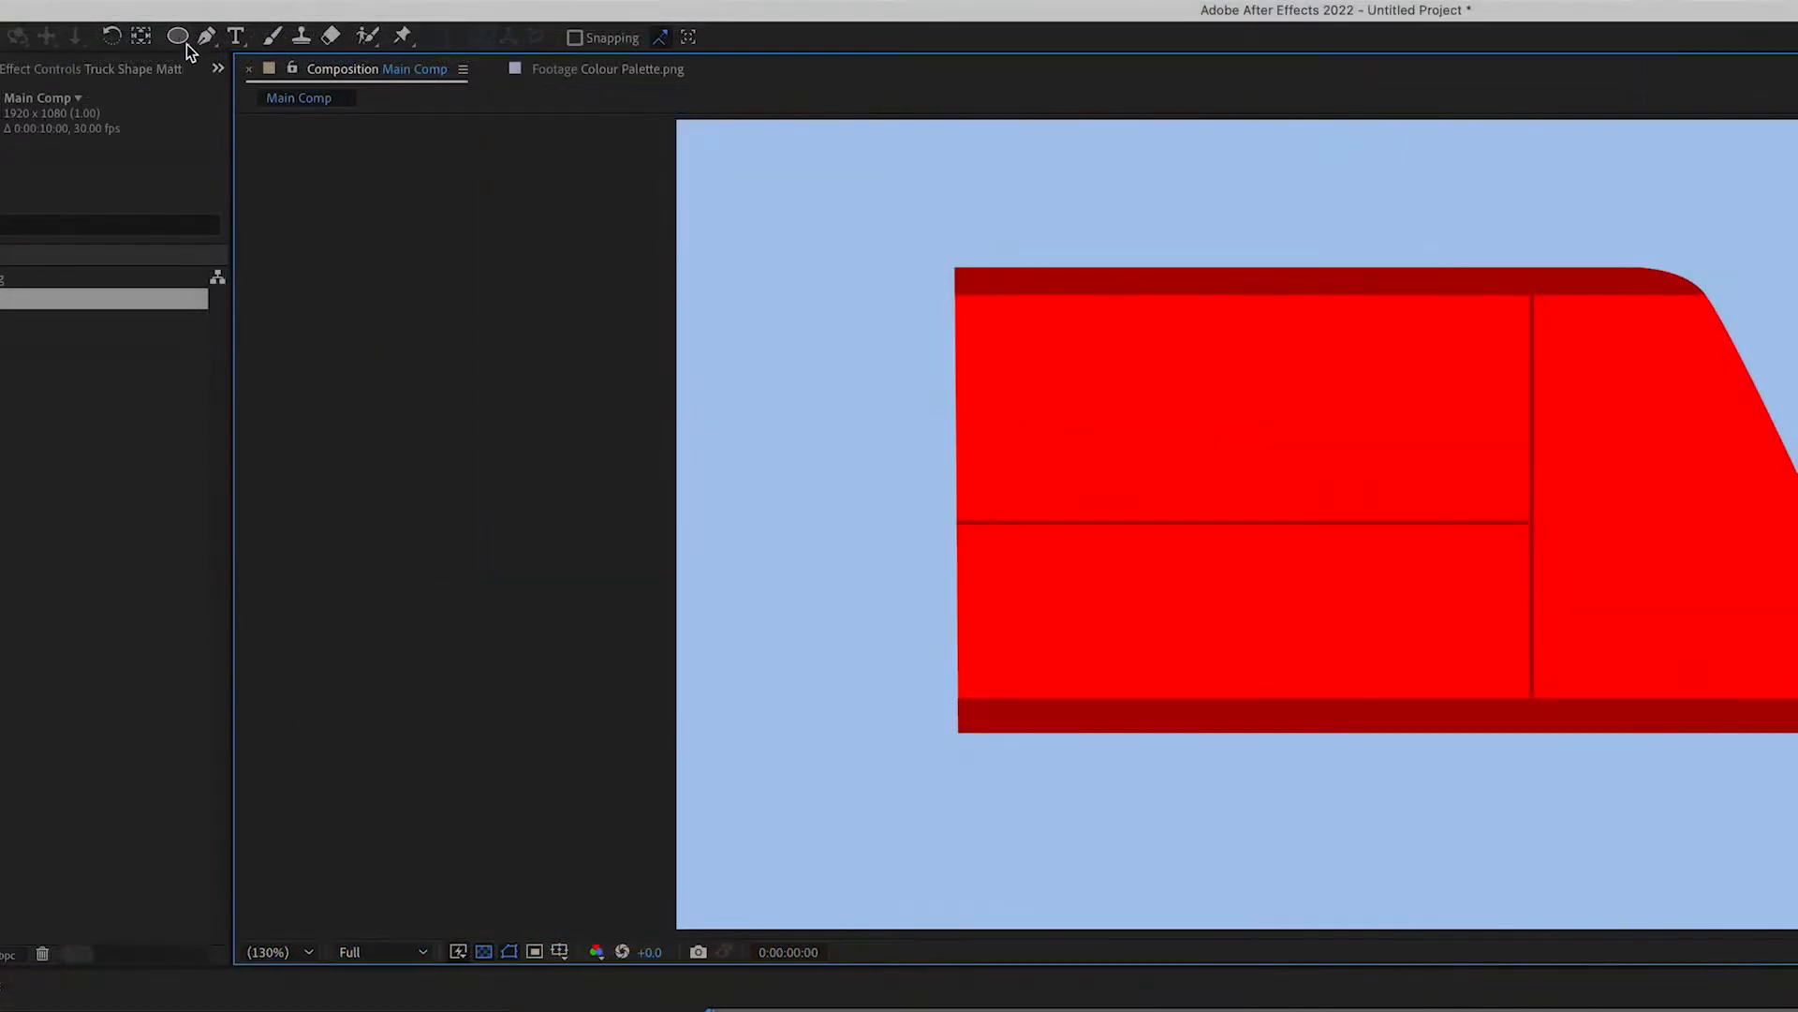
{"action": "left_click", "coordinate": [190, 39]}
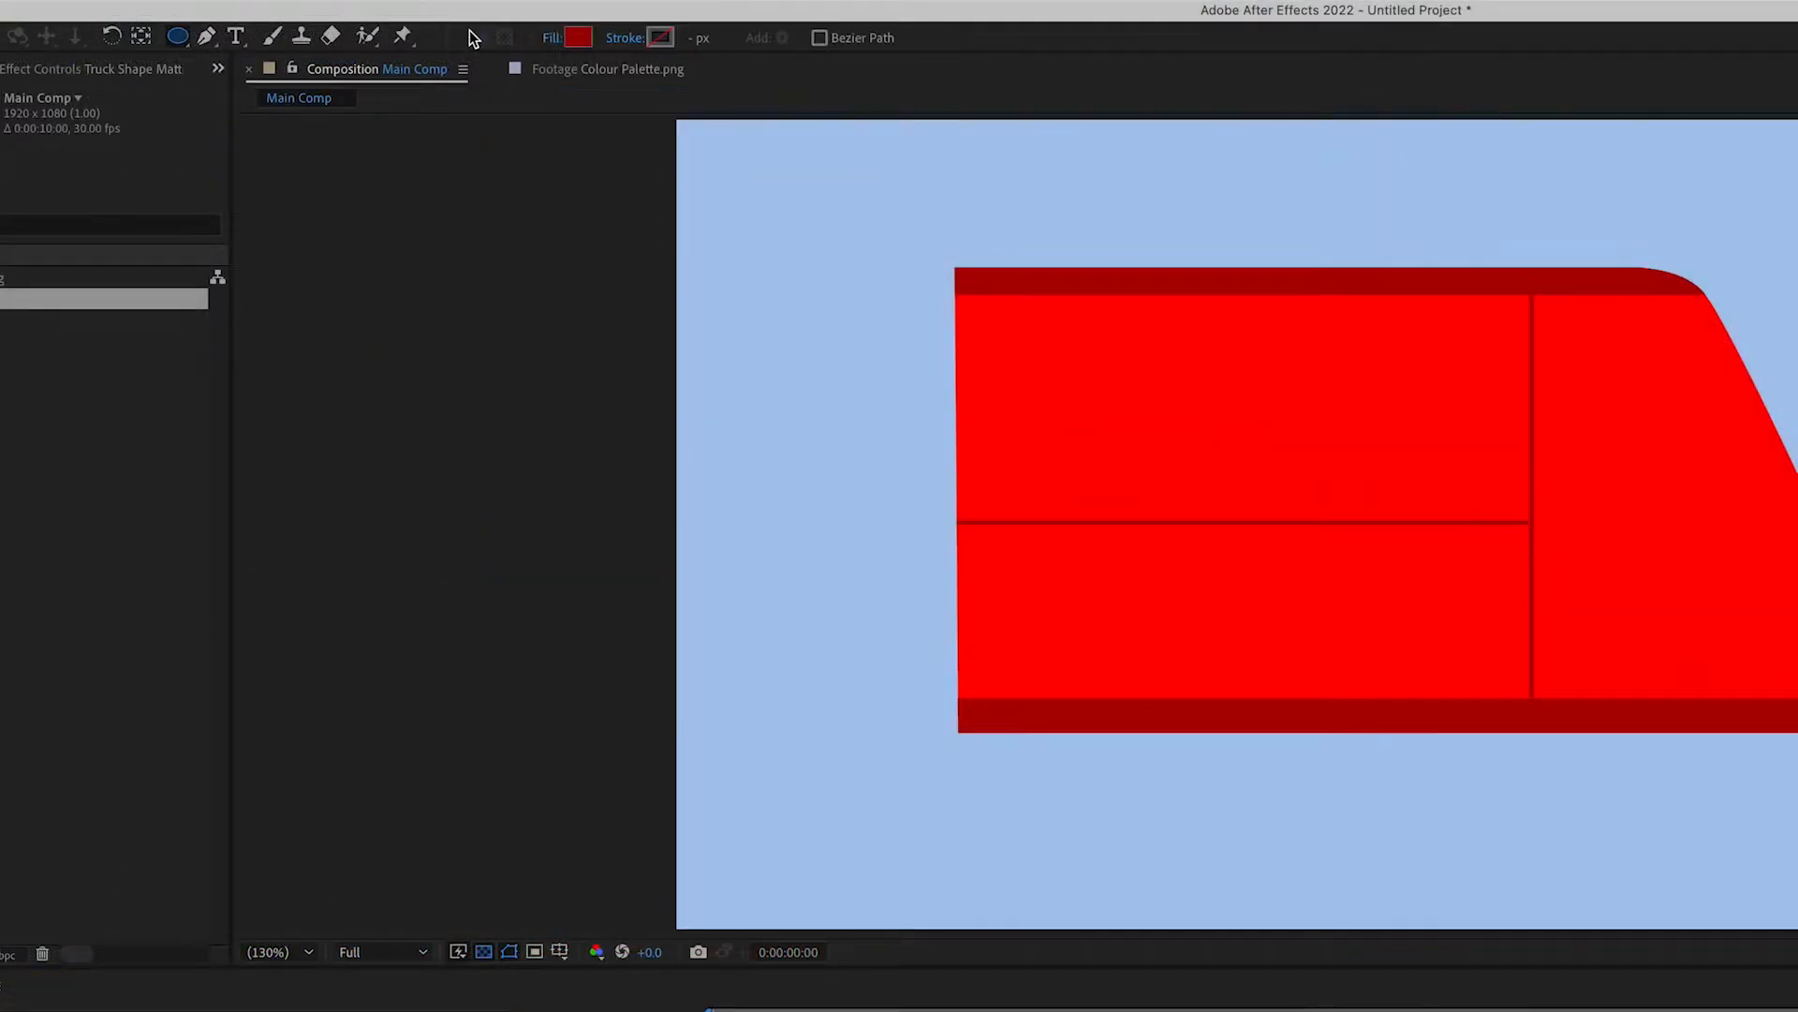
{"action": "left_click", "coordinate": [577, 42]}
{"action": "type", "text": "1E4B8E"}
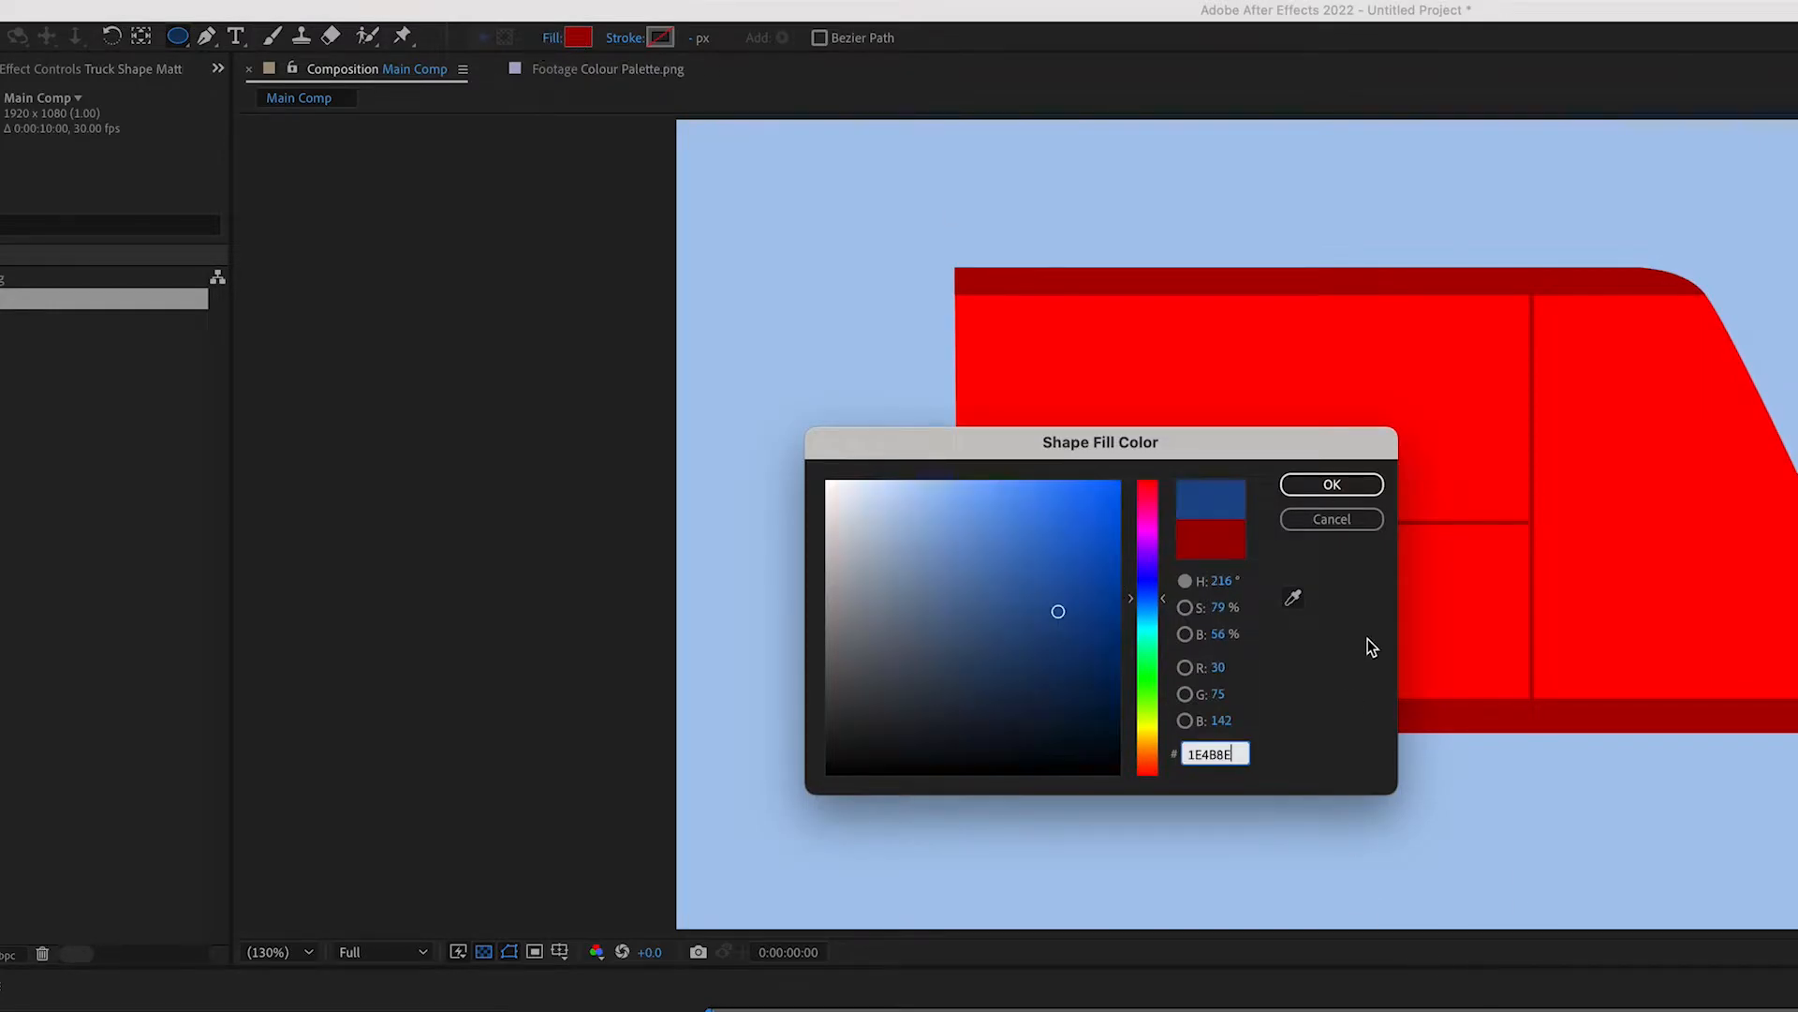
{"action": "left_click", "coordinate": [1345, 487]}
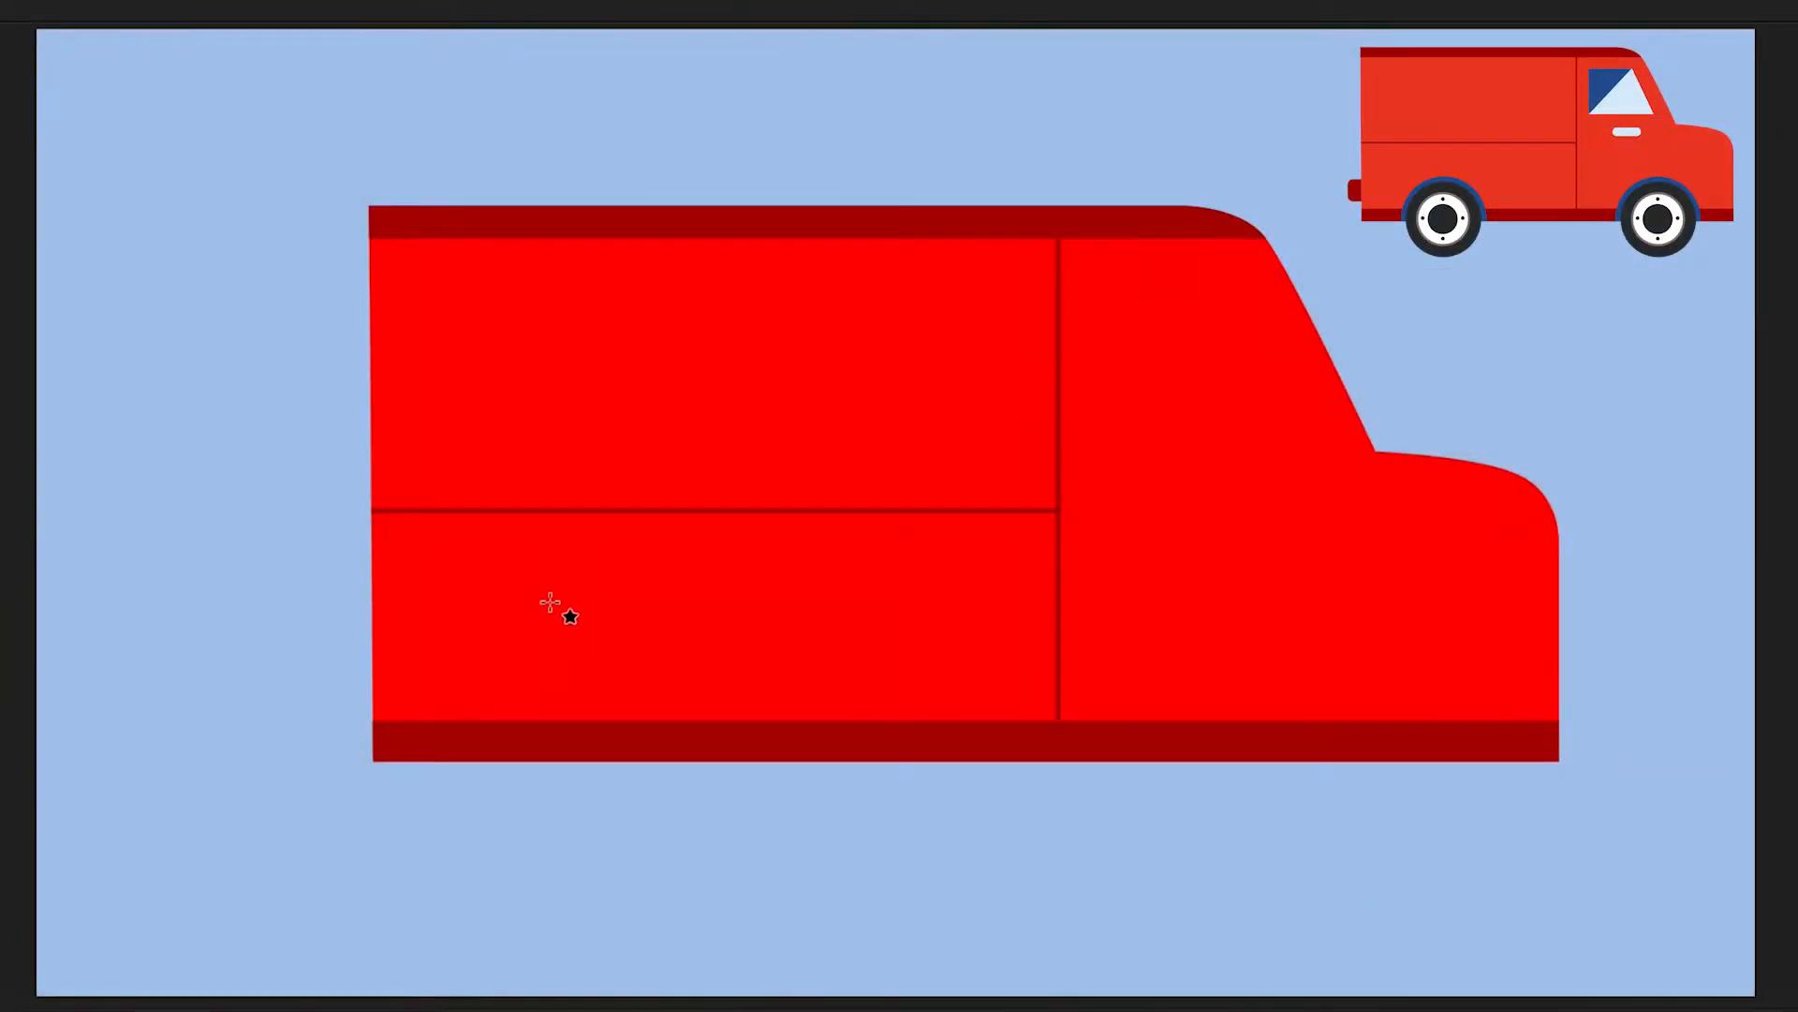
- Draw a dark blue circle about 303 px wide over the van's lower rear edge, with an identical second circle on top
{"action": "mouse_move", "coordinate": [553, 604]}
{"action": "left_mouse_down"}
{"action": "mouse_move", "coordinate": [843, 896]}
{"action": "mouse_move", "coordinate": [715, 762]}
{"action": "mouse_move", "coordinate": [824, 847]}
{"action": "mouse_move", "coordinate": [783, 827]}
{"action": "mouse_move", "coordinate": [788, 859]}
{"action": "left_mouse_up"}
{"action": "left_click", "coordinate": [787, 858]}
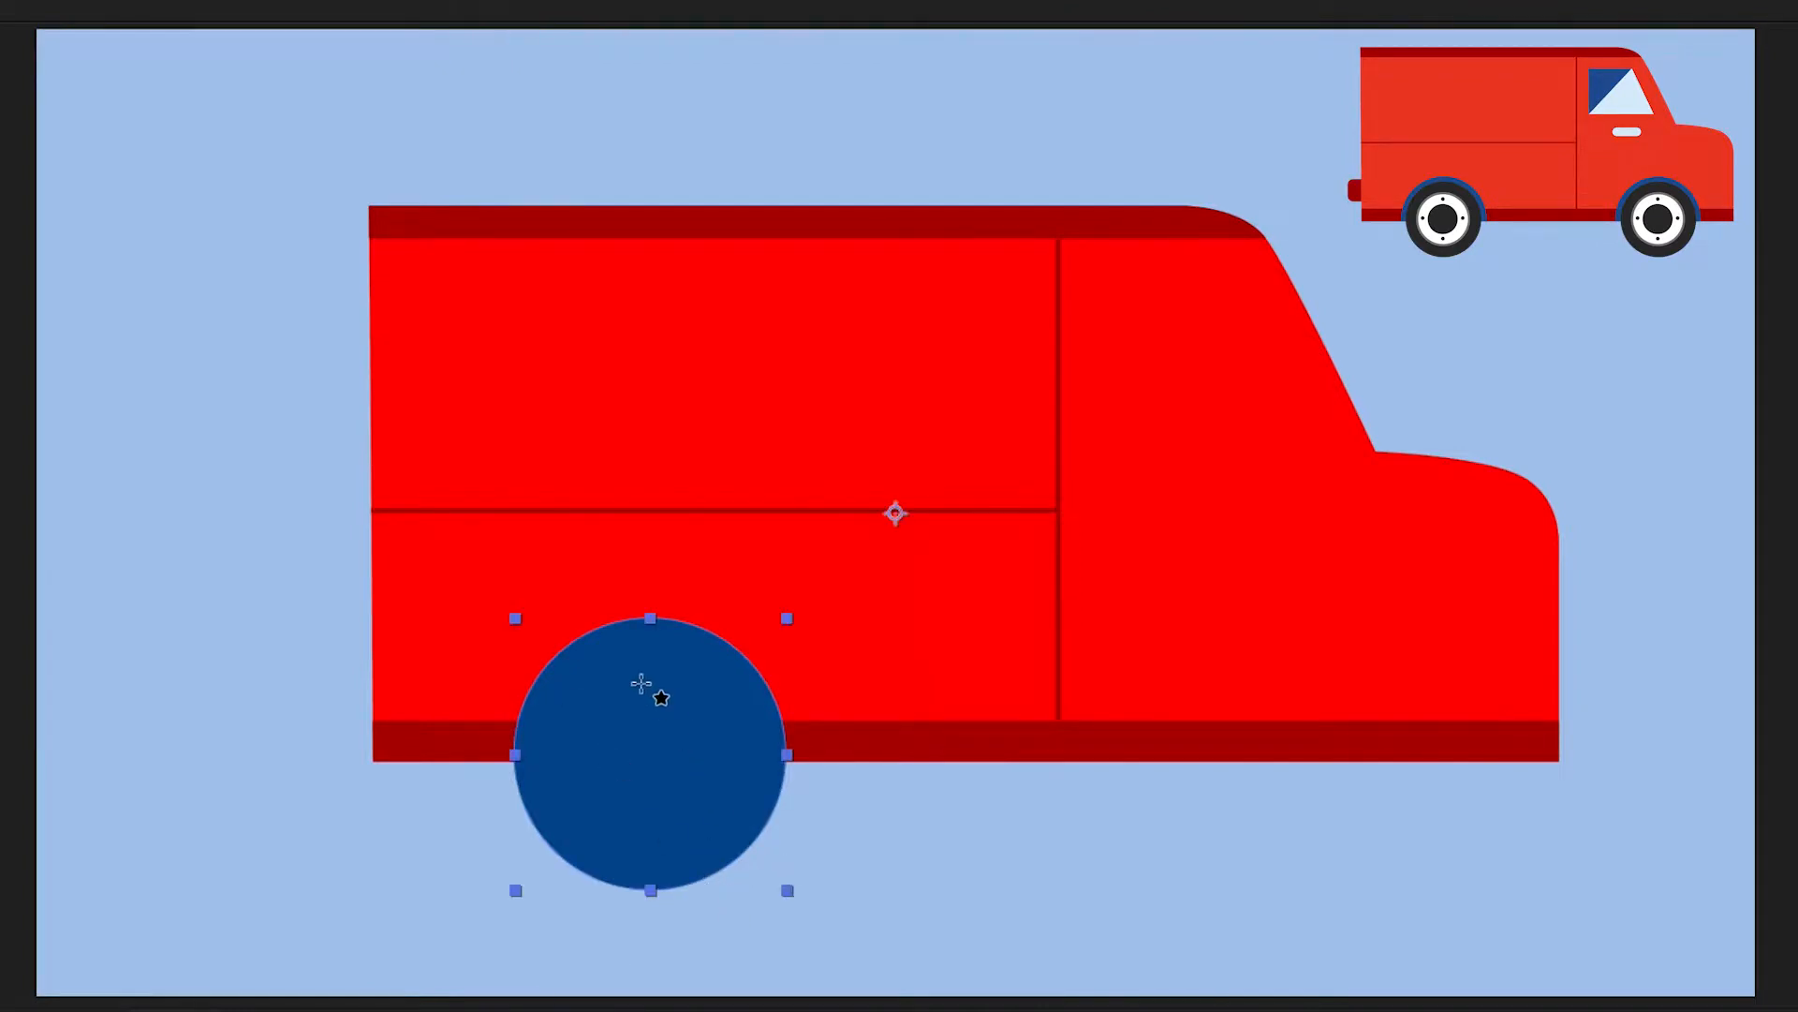
{"action": "left_click_drag", "start_coordinate": [546, 622], "coordinate": [787, 878]}
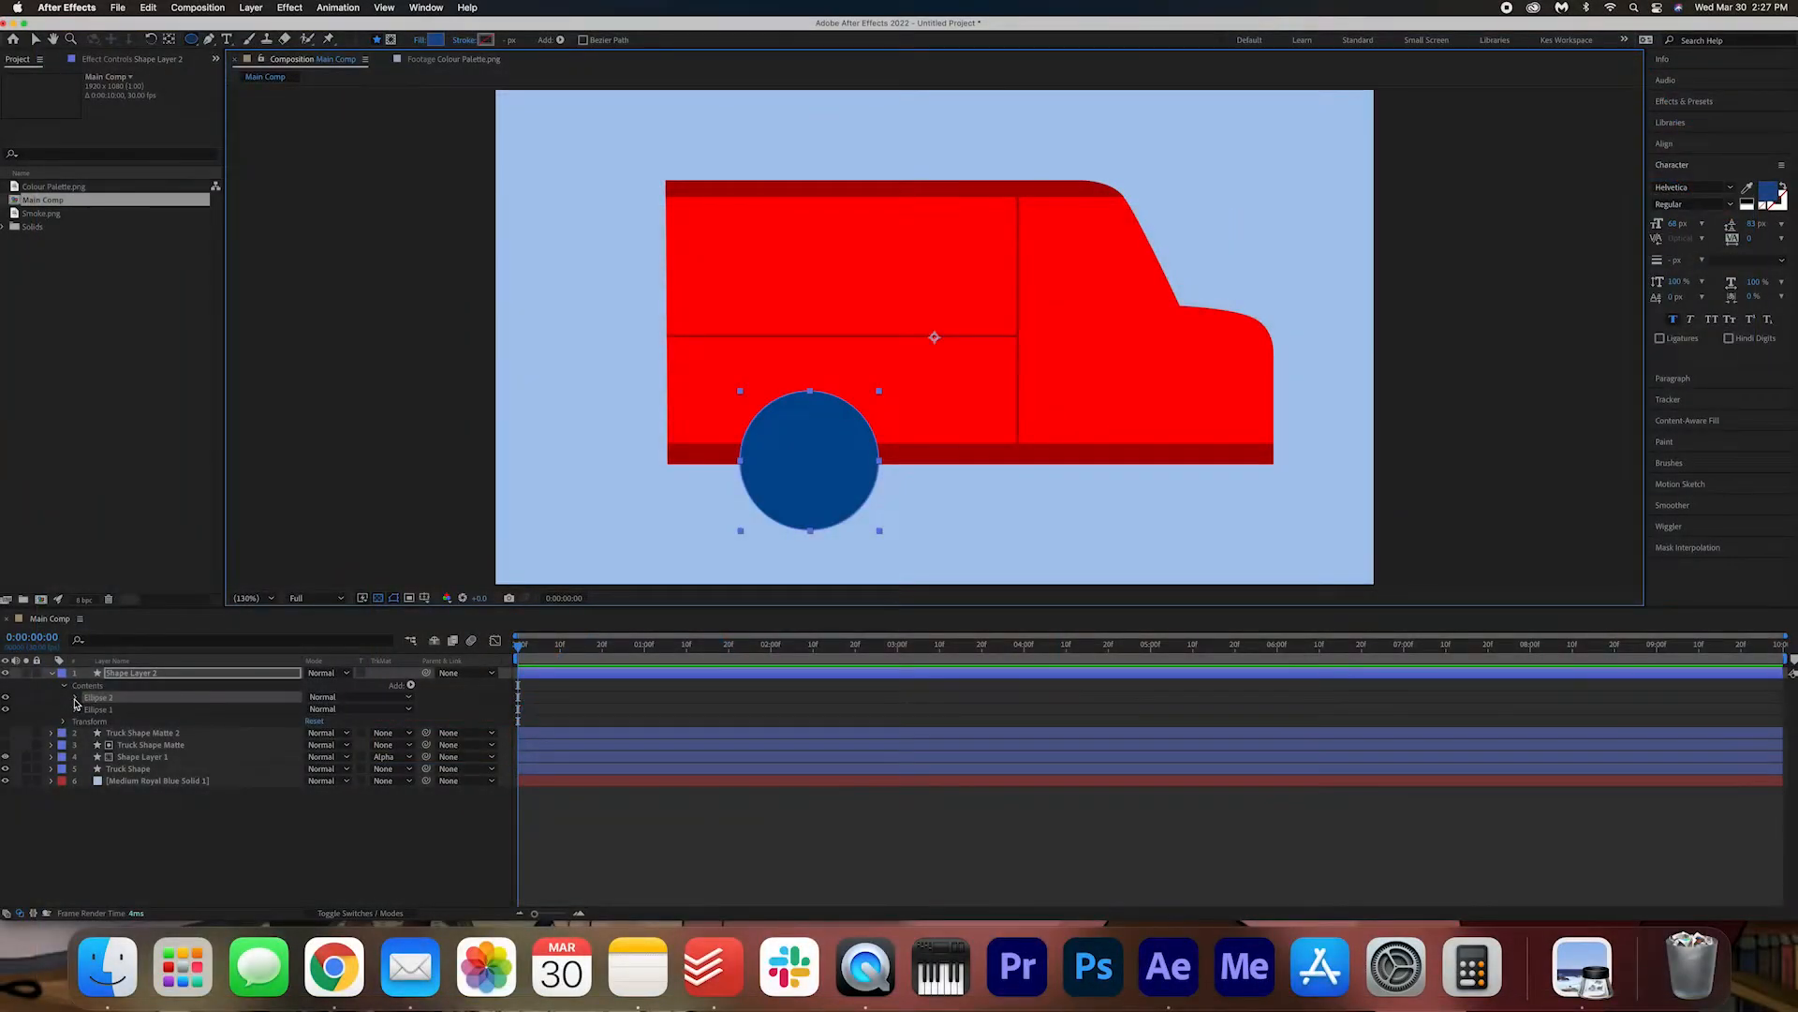
- Shift the path position of Ellipse 2 horizontally so the circle sits under the van's front cab as the front wheel arch
{"action": "left_click", "coordinate": [76, 698]}
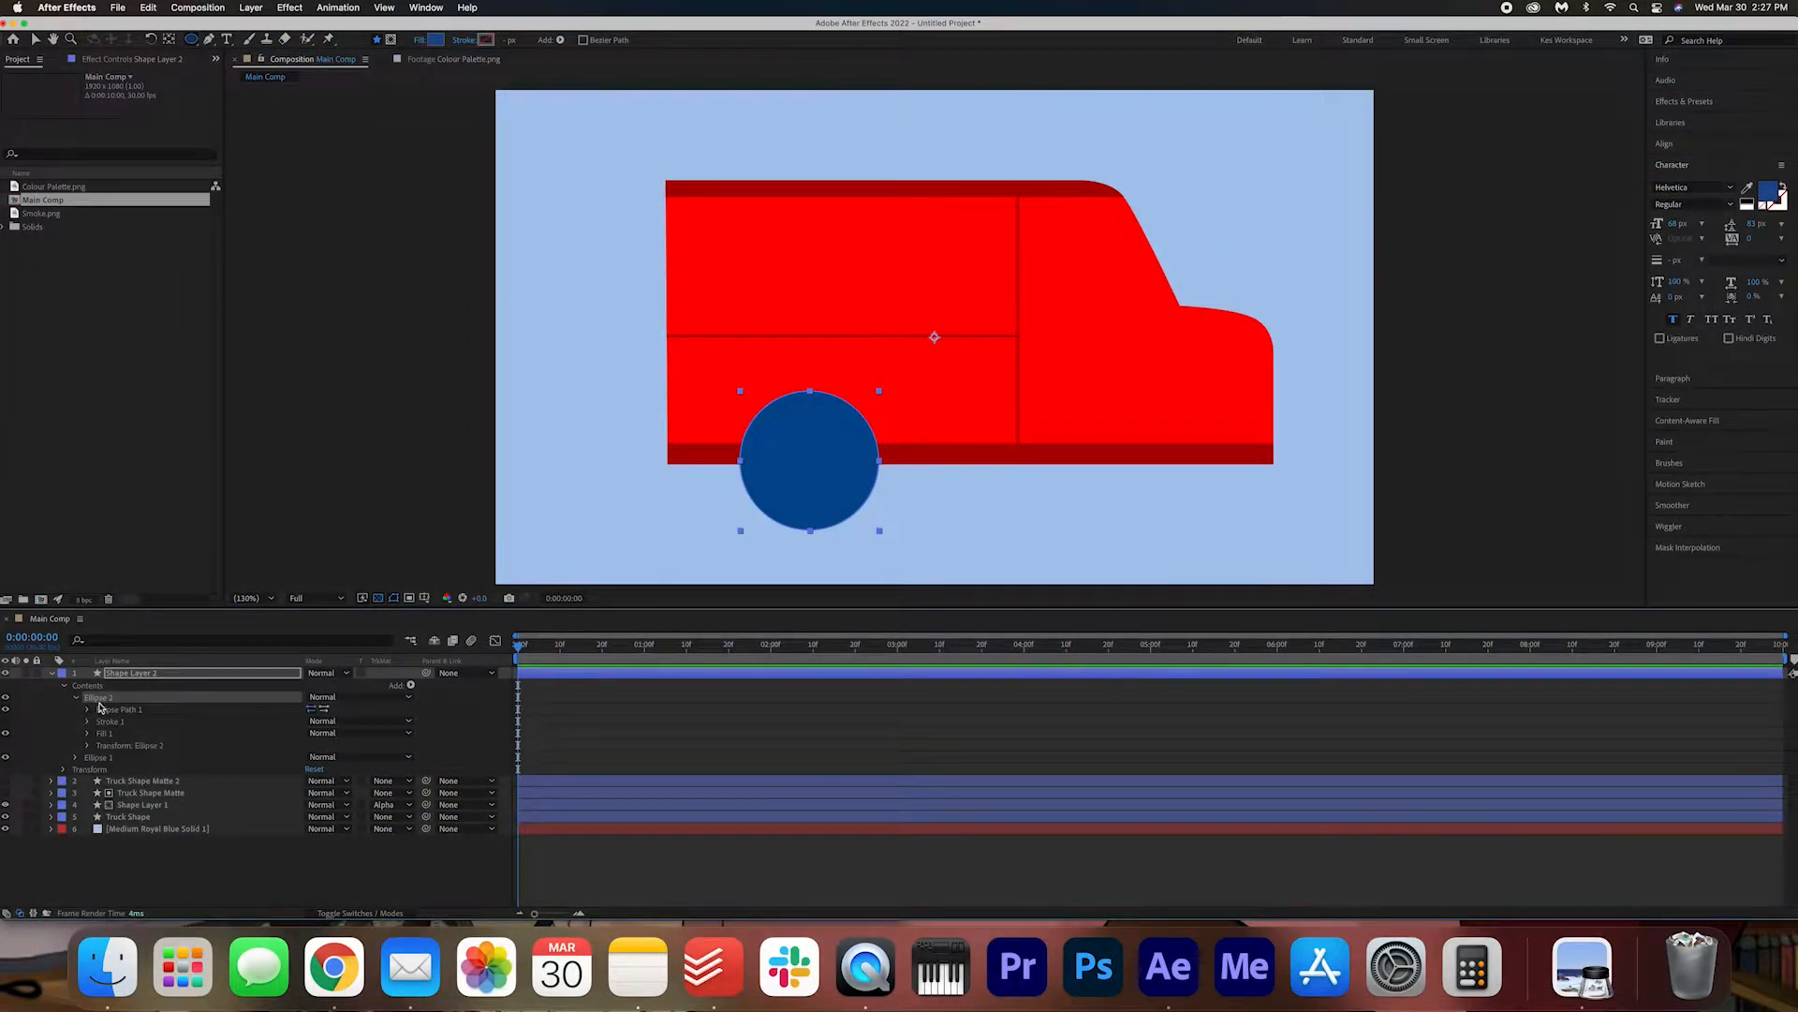
{"action": "left_click", "coordinate": [88, 710]}
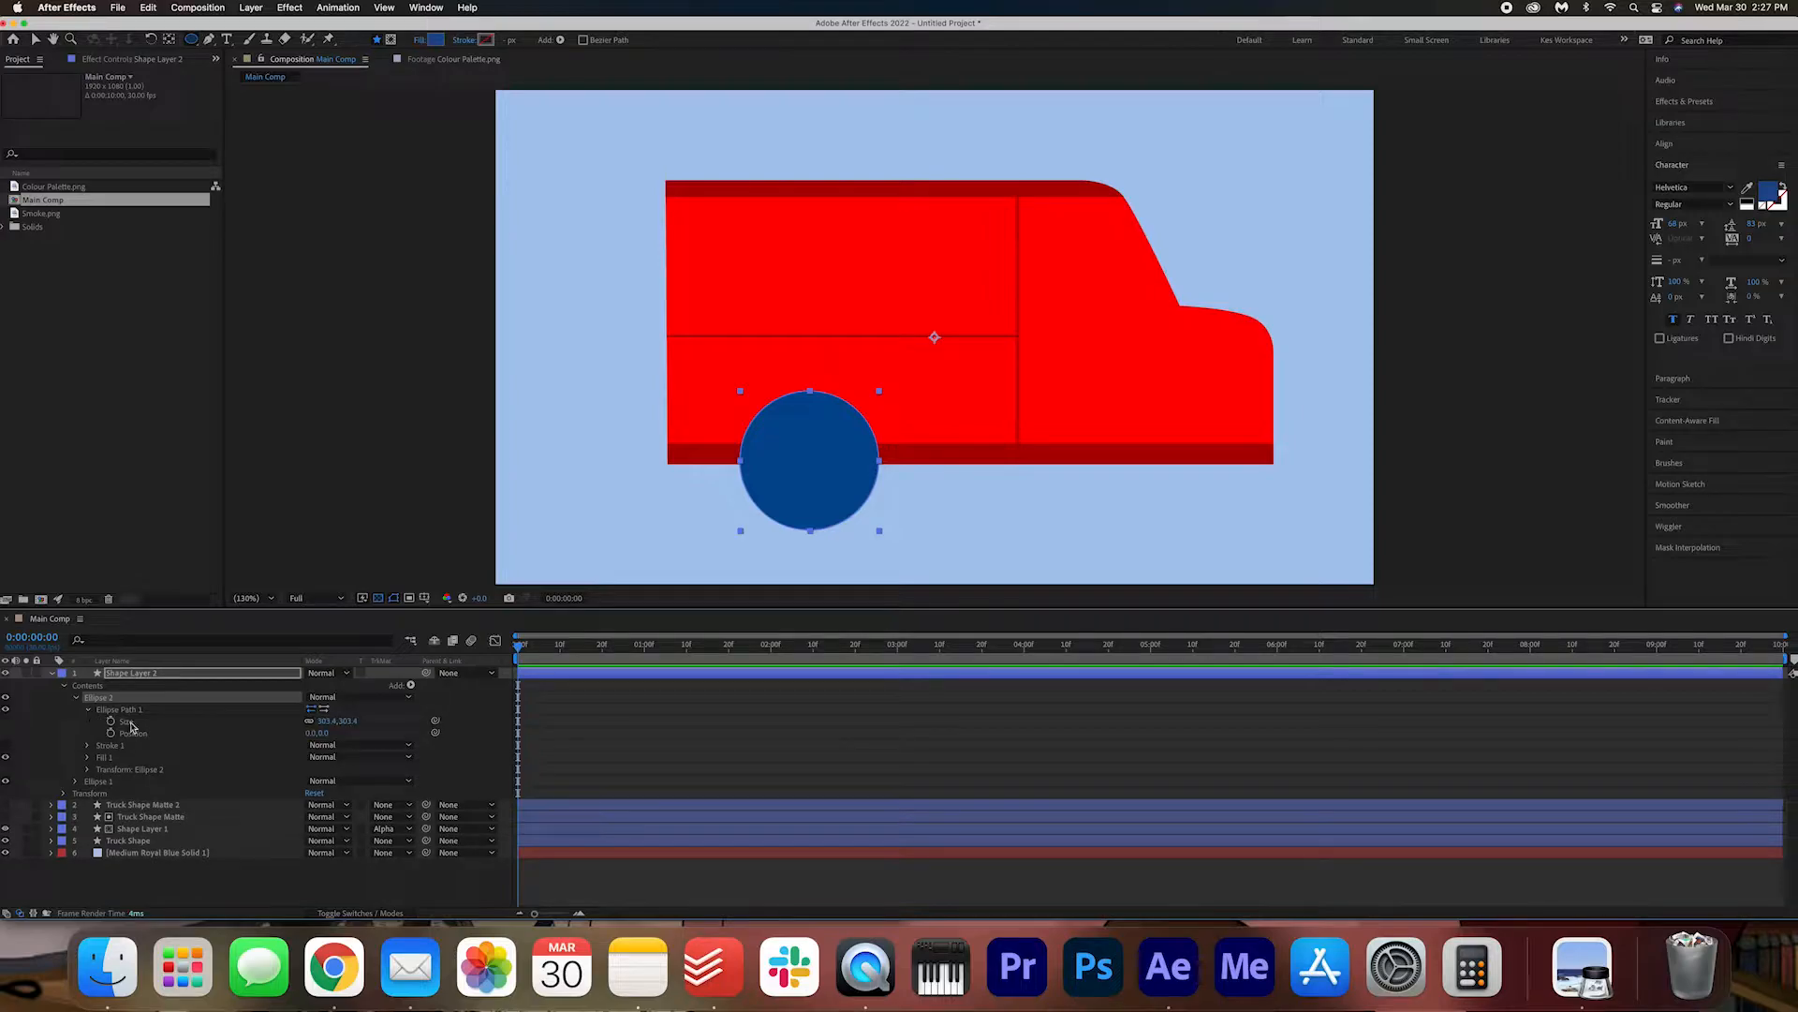
{"action": "left_click_drag", "start_coordinate": [312, 733], "coordinate": [810, 710]}
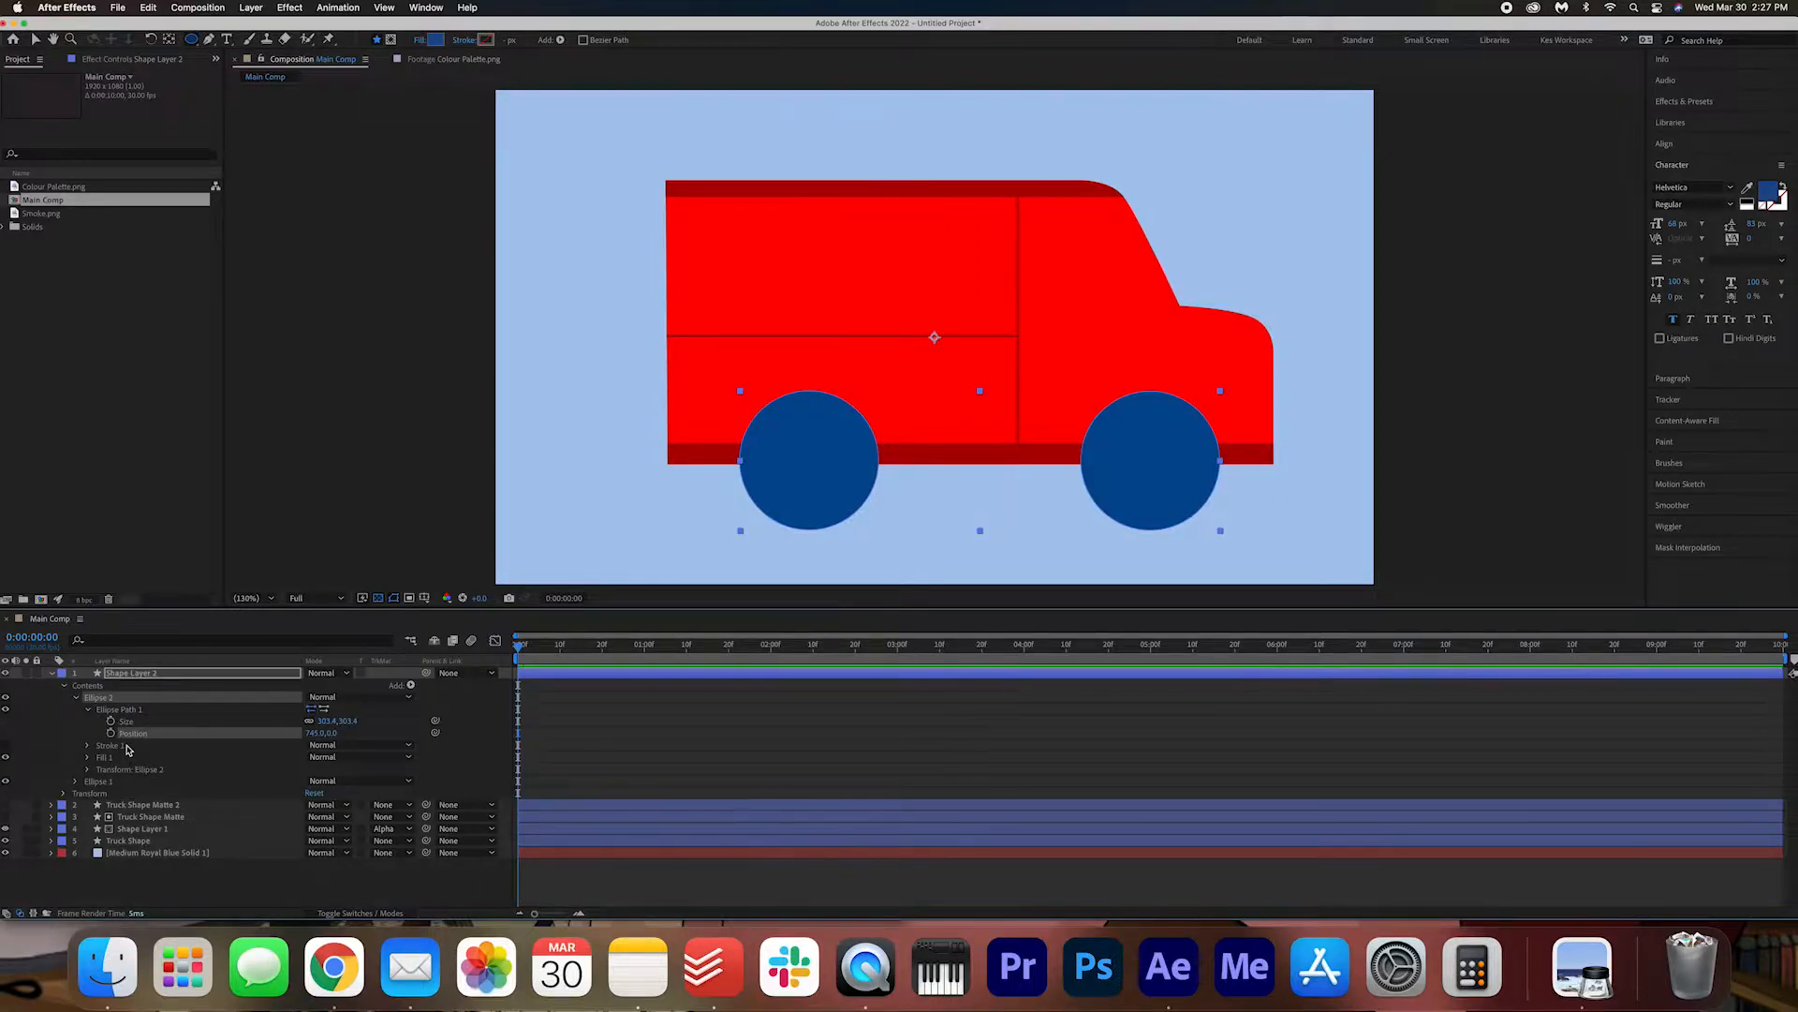
- Nudge the path position of Ellipse 1 slightly toward the van's rear and collapse Shape Layer 2
{"action": "left_click", "coordinate": [91, 710]}
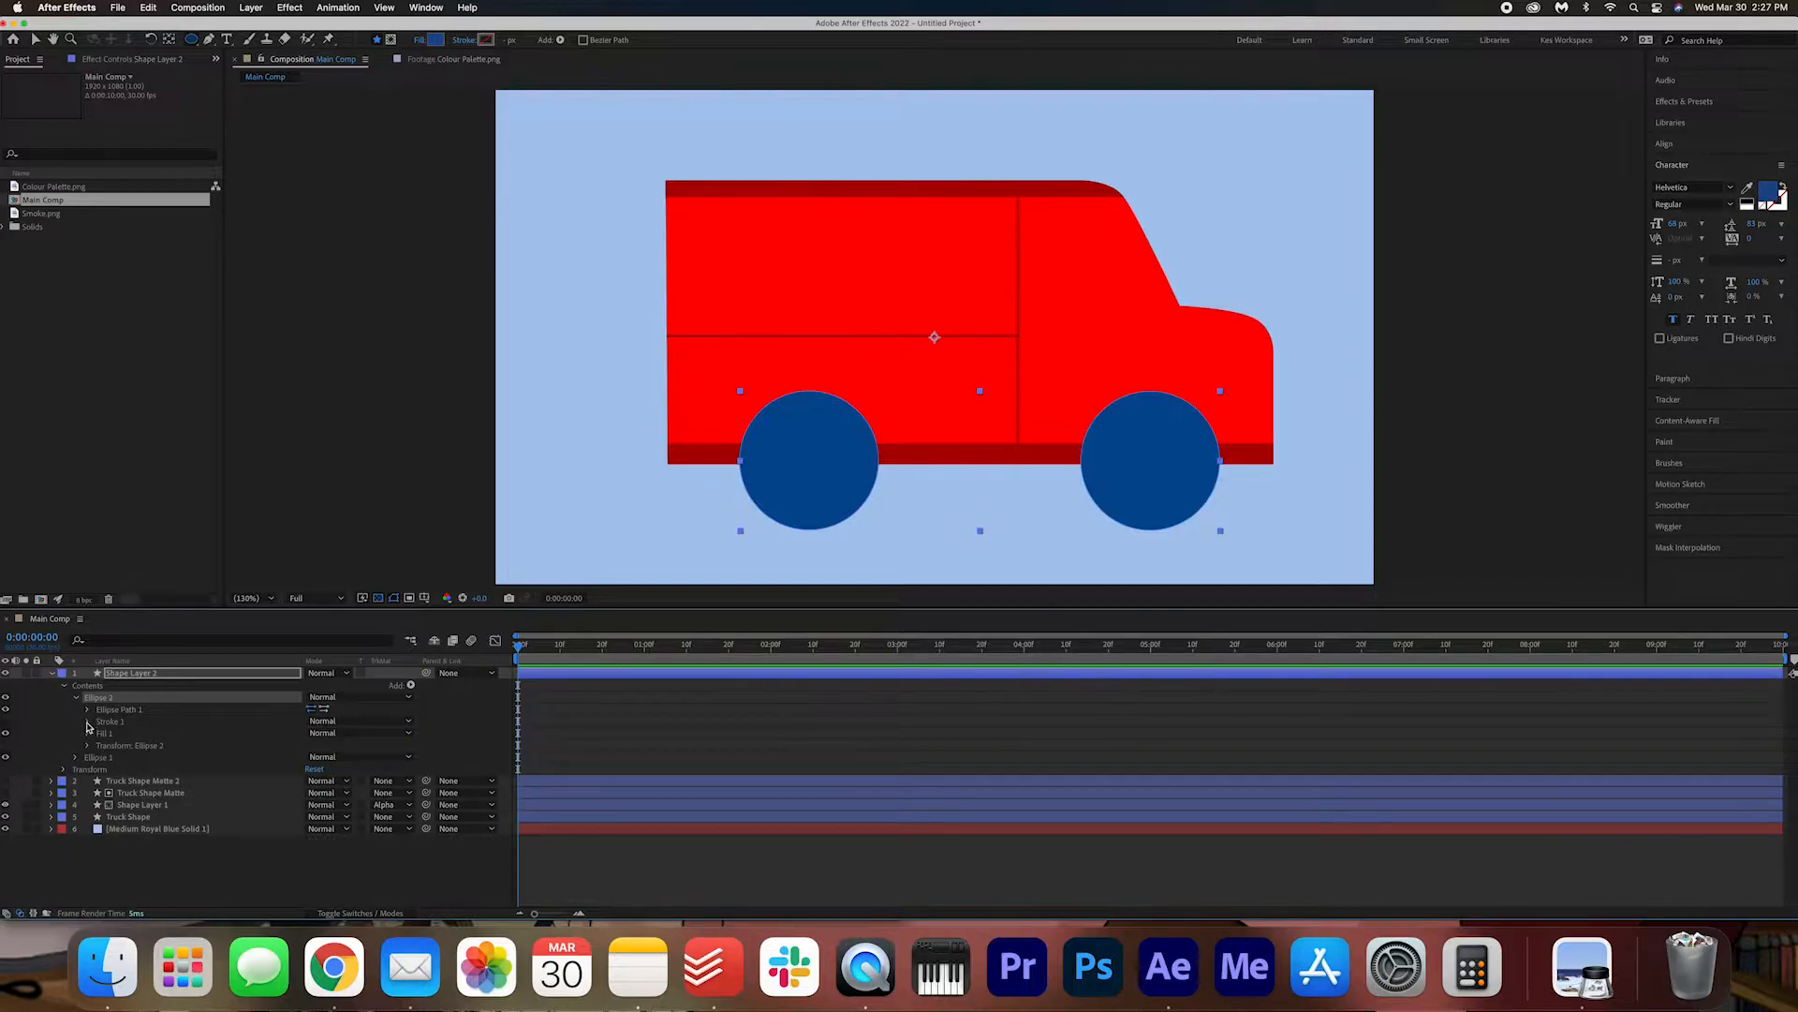
{"action": "left_click", "coordinate": [77, 698]}
{"action": "left_click", "coordinate": [76, 709]}
{"action": "left_click", "coordinate": [88, 722]}
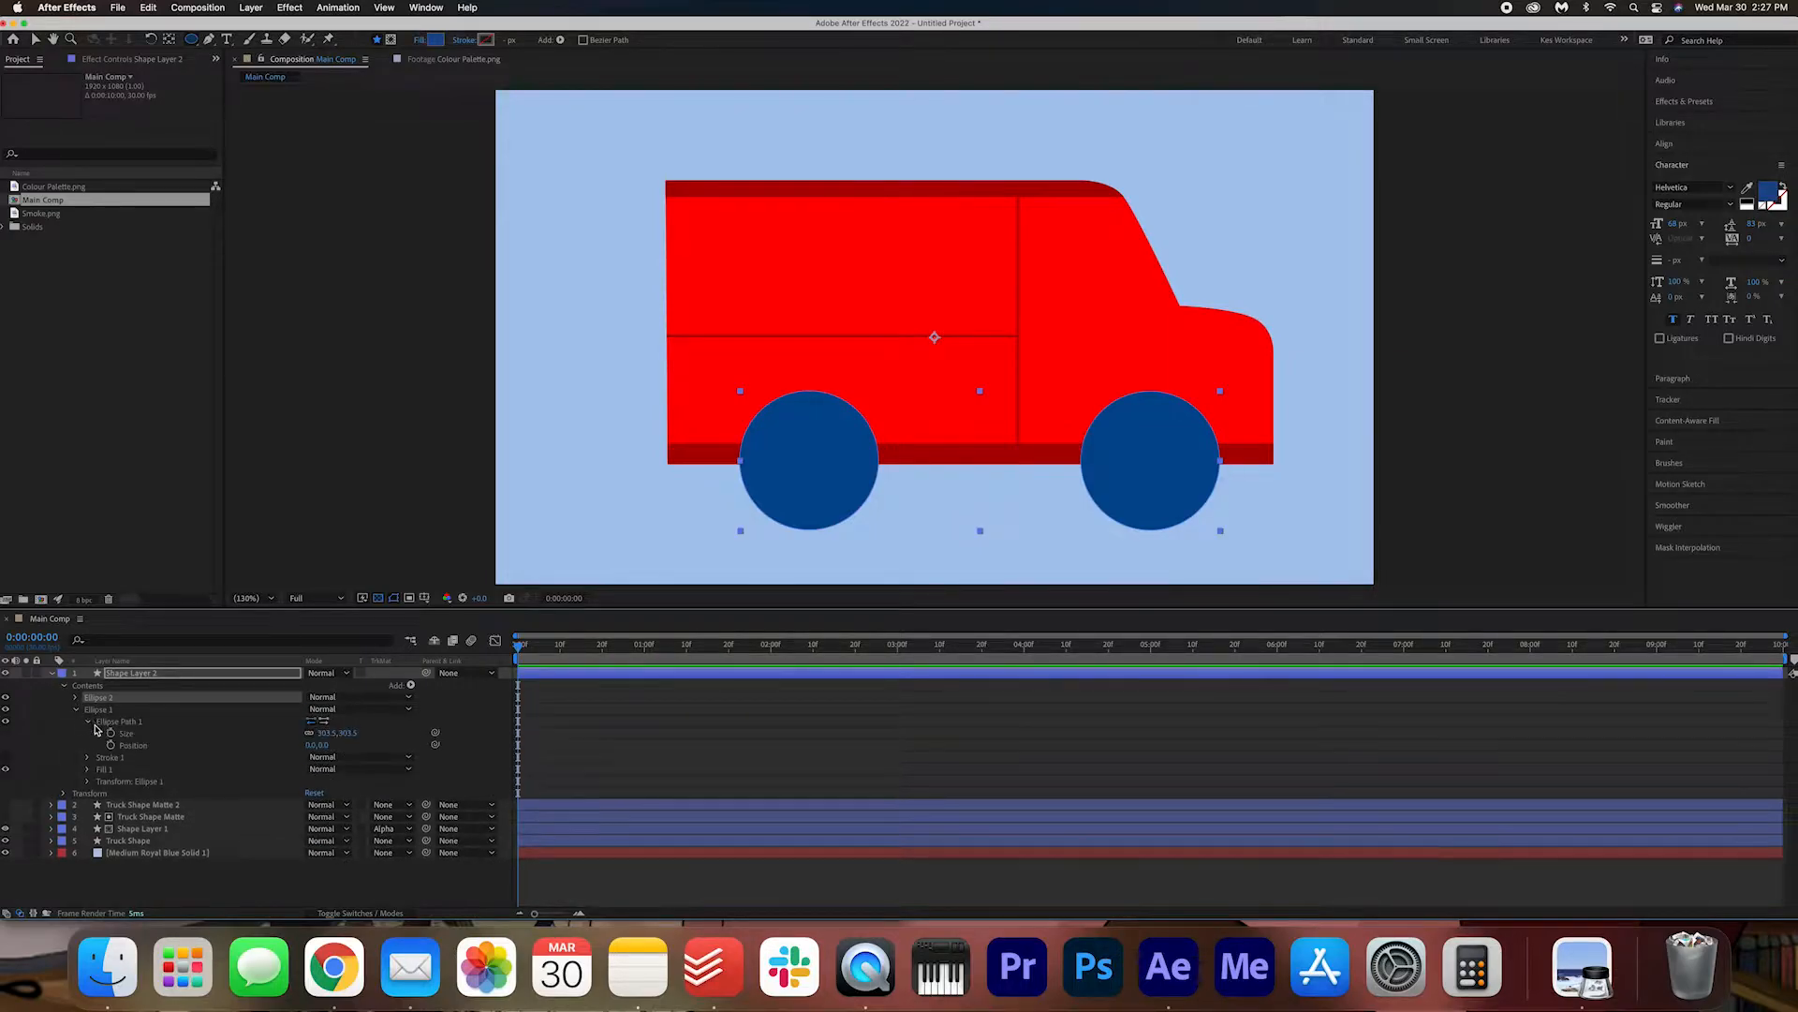
{"action": "left_click_drag", "start_coordinate": [329, 745], "coordinate": [320, 746]}
{"action": "left_click", "coordinate": [51, 673]}
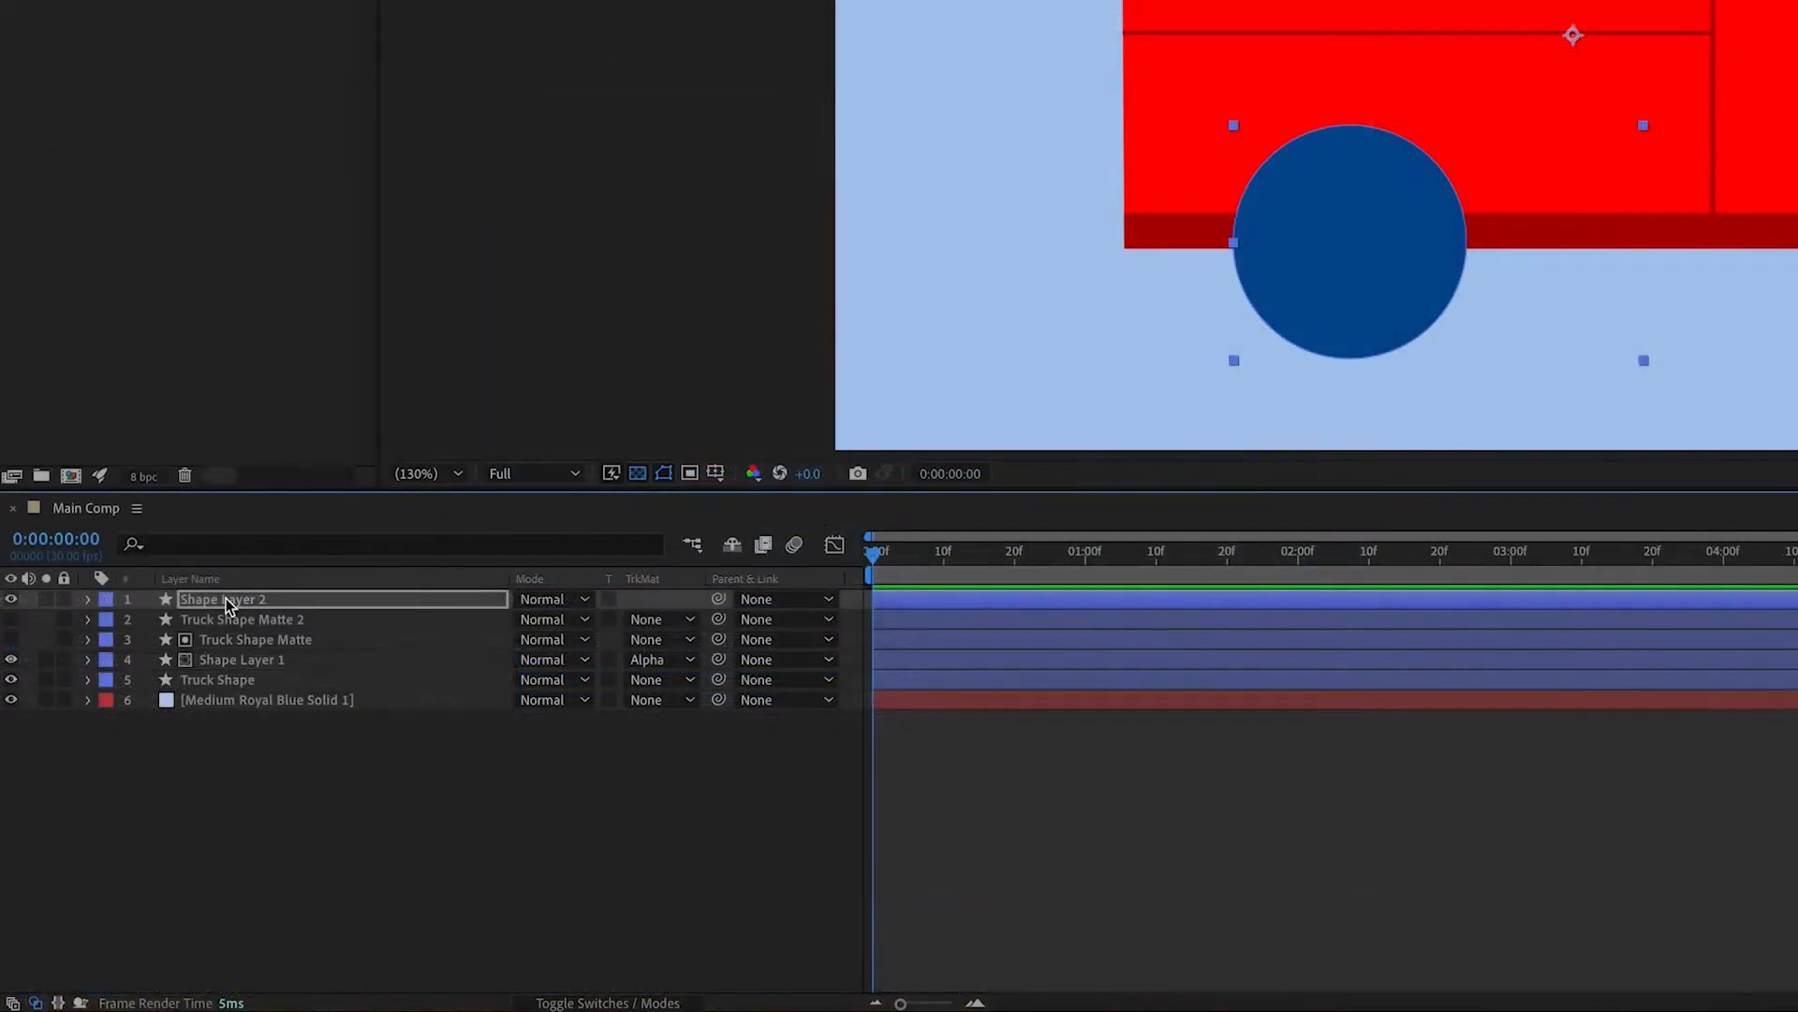
- Move Shape Layer 2 directly below Truck Shape Matte 2 and set its track matte to Alpha Matte "Truck Shape Matte 2"
{"action": "left_click_drag", "start_coordinate": [137, 673], "coordinate": [154, 687]}
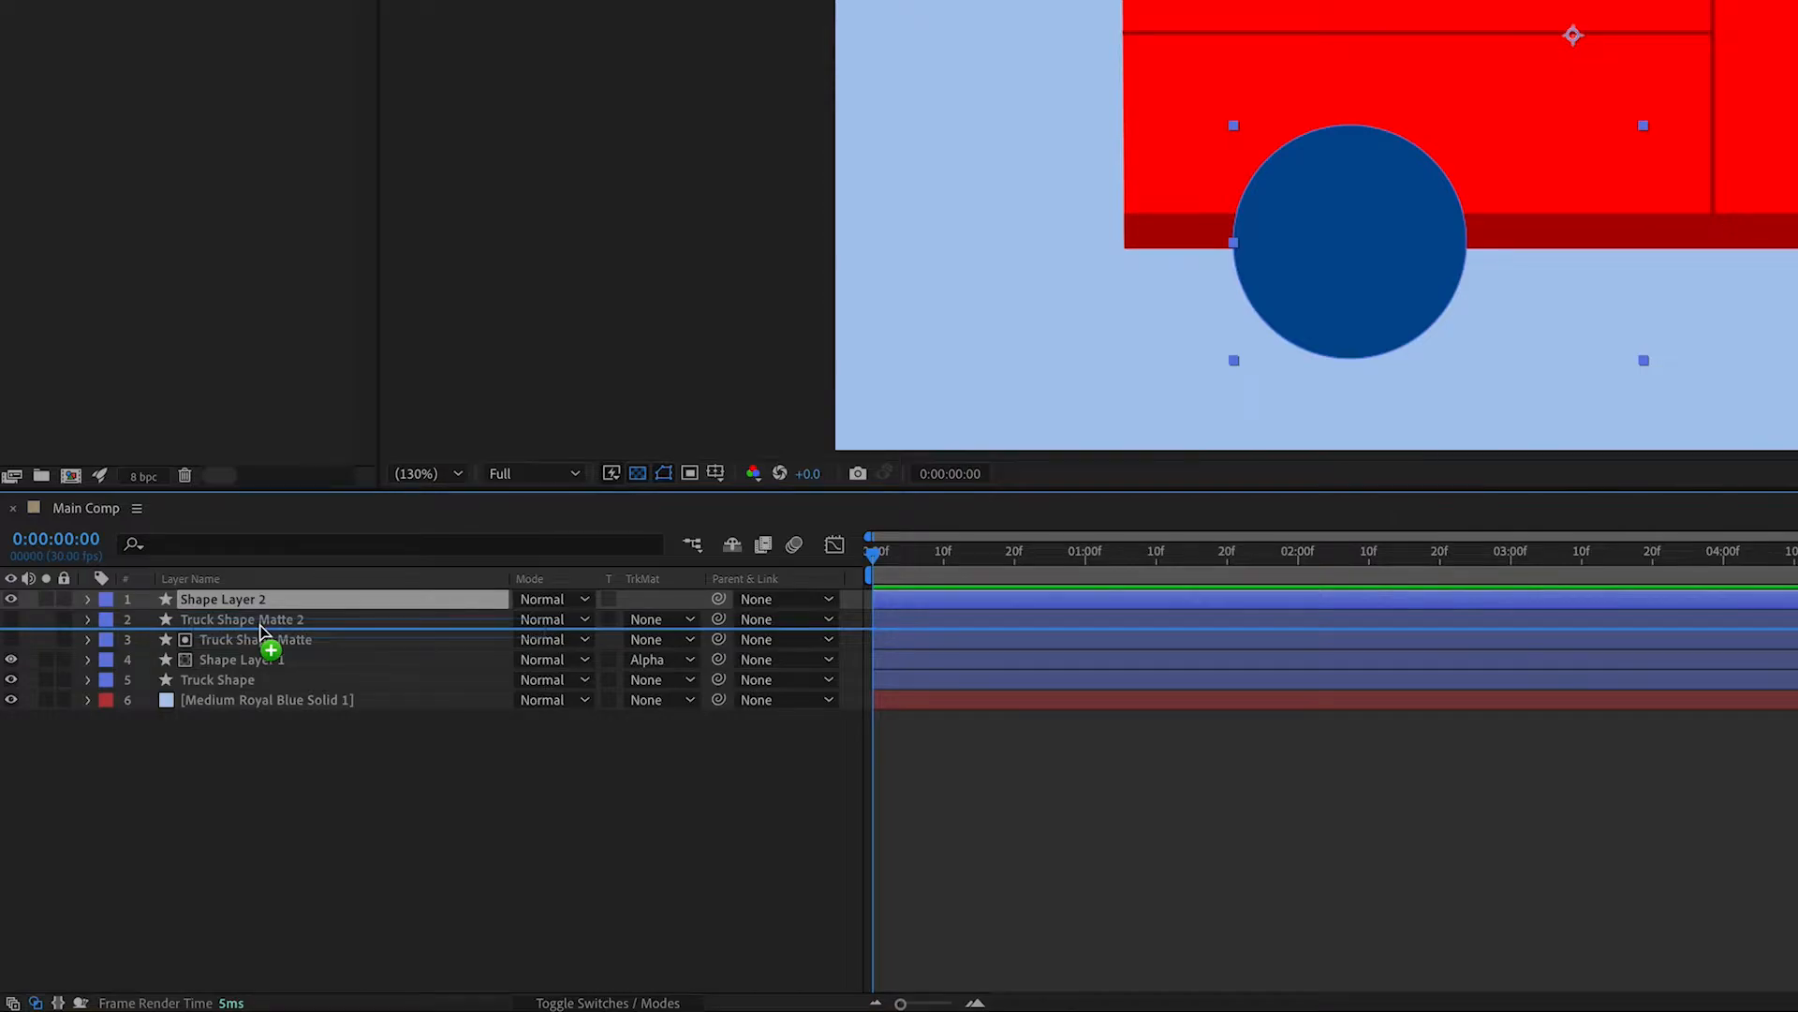
{"action": "left_click_drag", "start_coordinate": [261, 631], "coordinate": [263, 634]}
{"action": "left_click", "coordinate": [660, 620]}
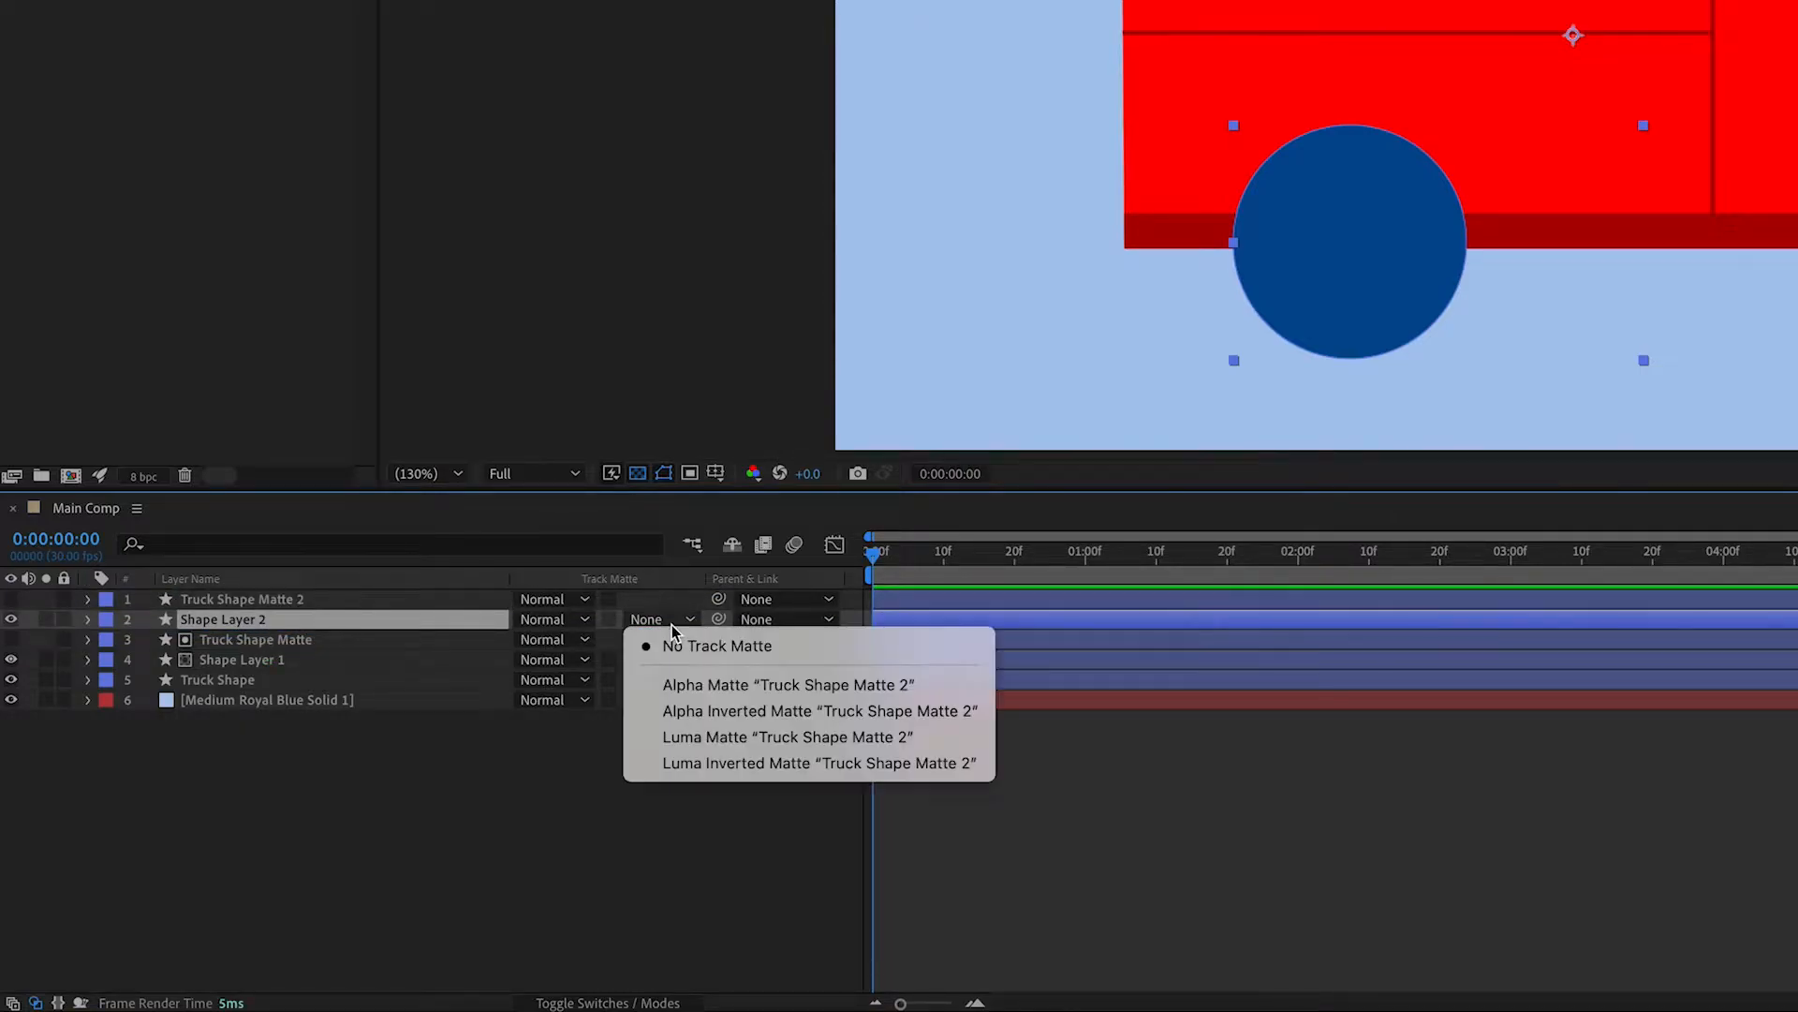
{"action": "left_click", "coordinate": [775, 688]}
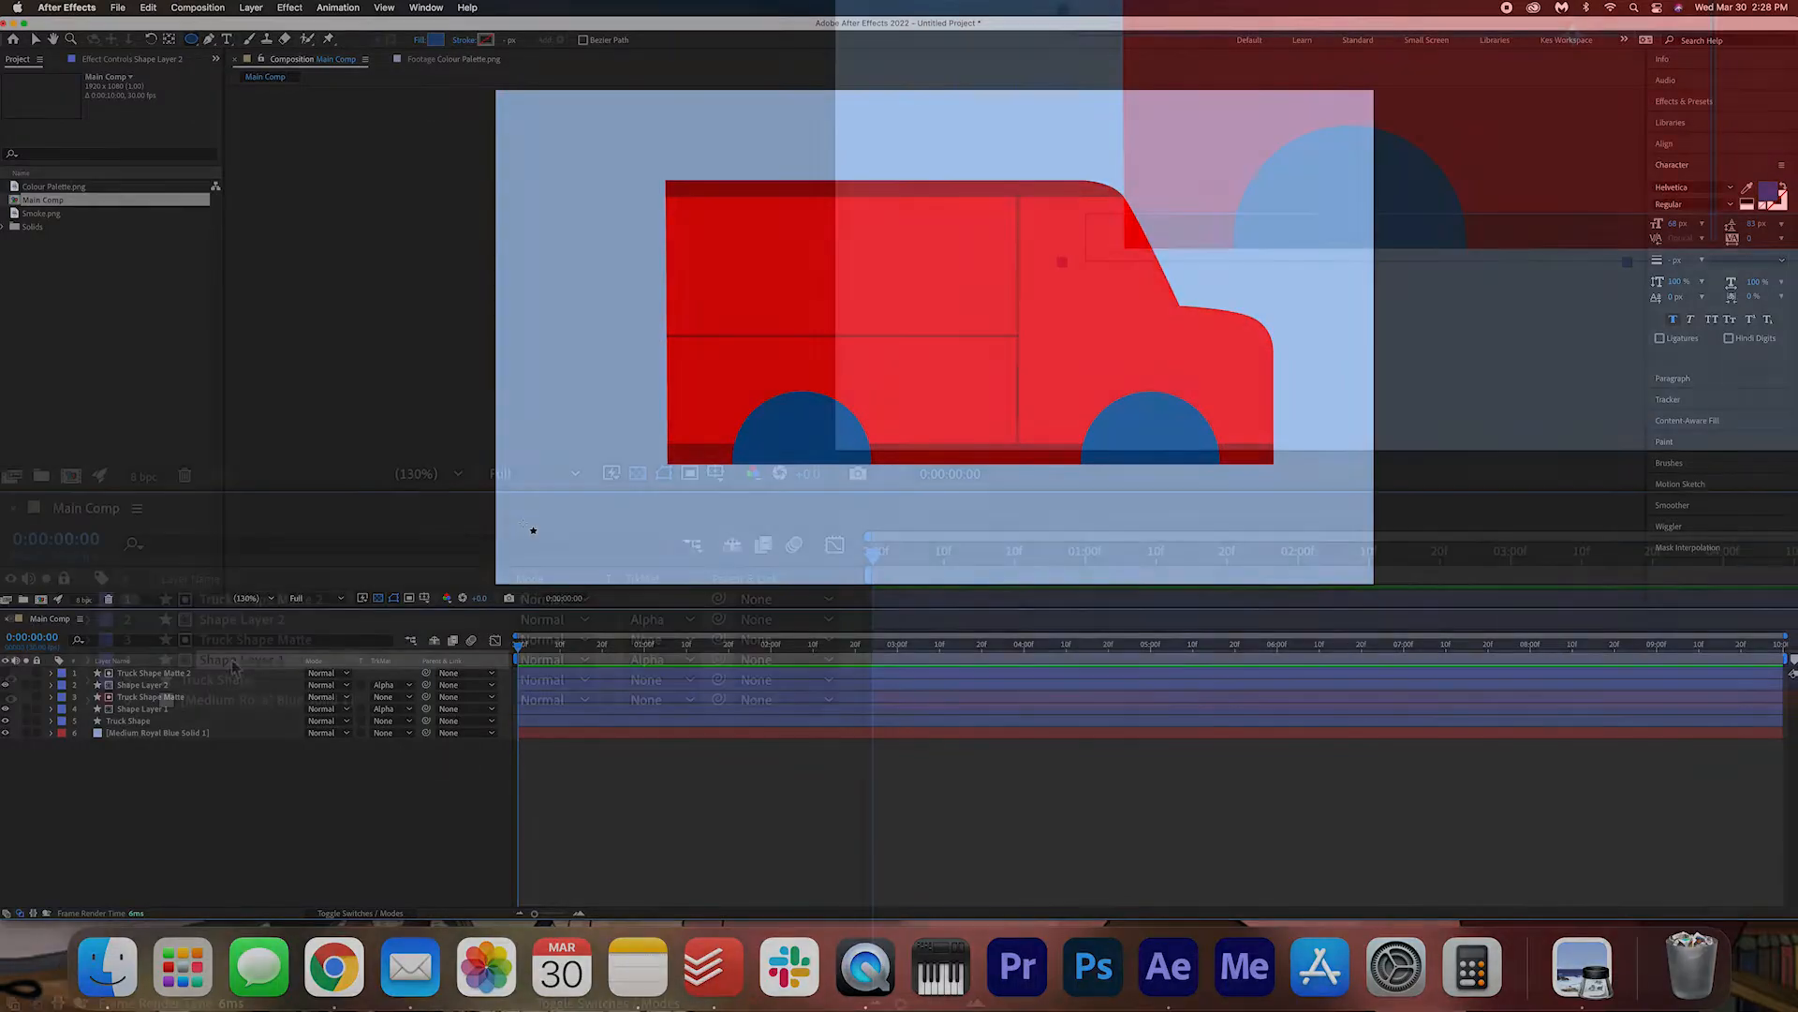
- Rename Shape Layer 1, which holds the dark red trim, to Truck Shading
{"action": "left_click", "coordinate": [162, 709]}
{"action": "right_click", "coordinate": [162, 709]}
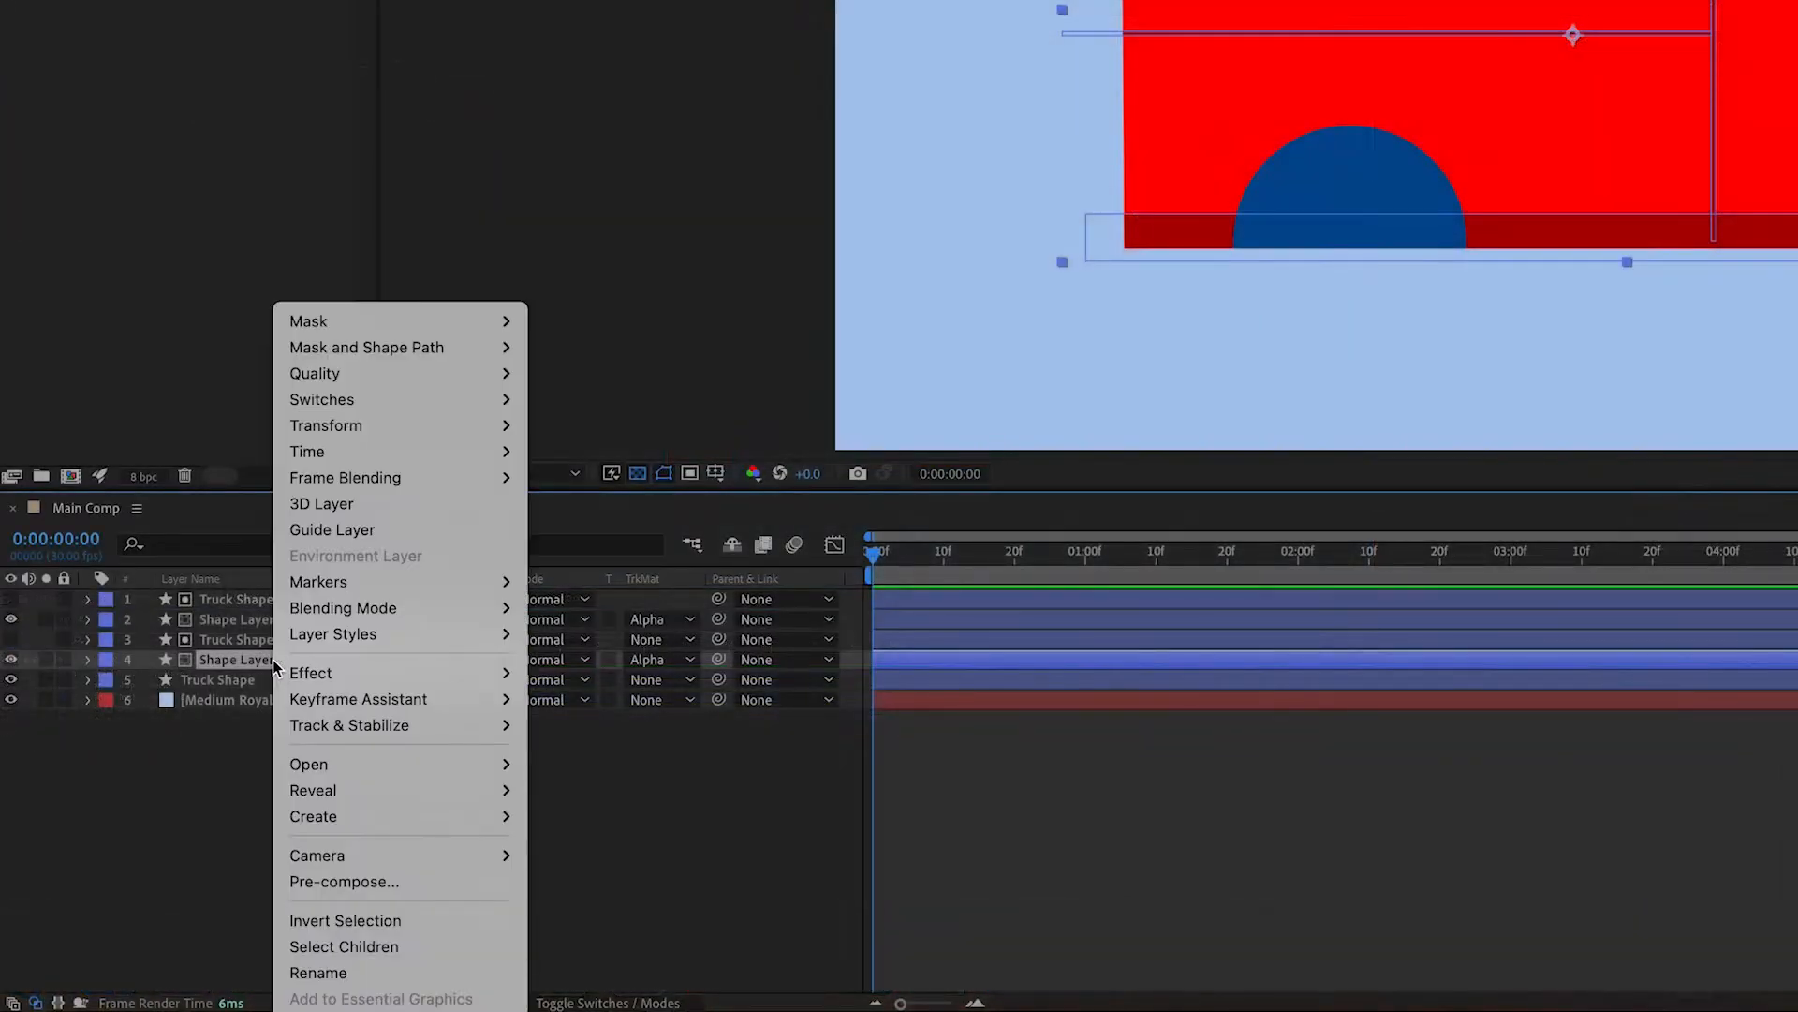
{"action": "left_click", "coordinate": [389, 979]}
{"action": "type", "text": "T"}
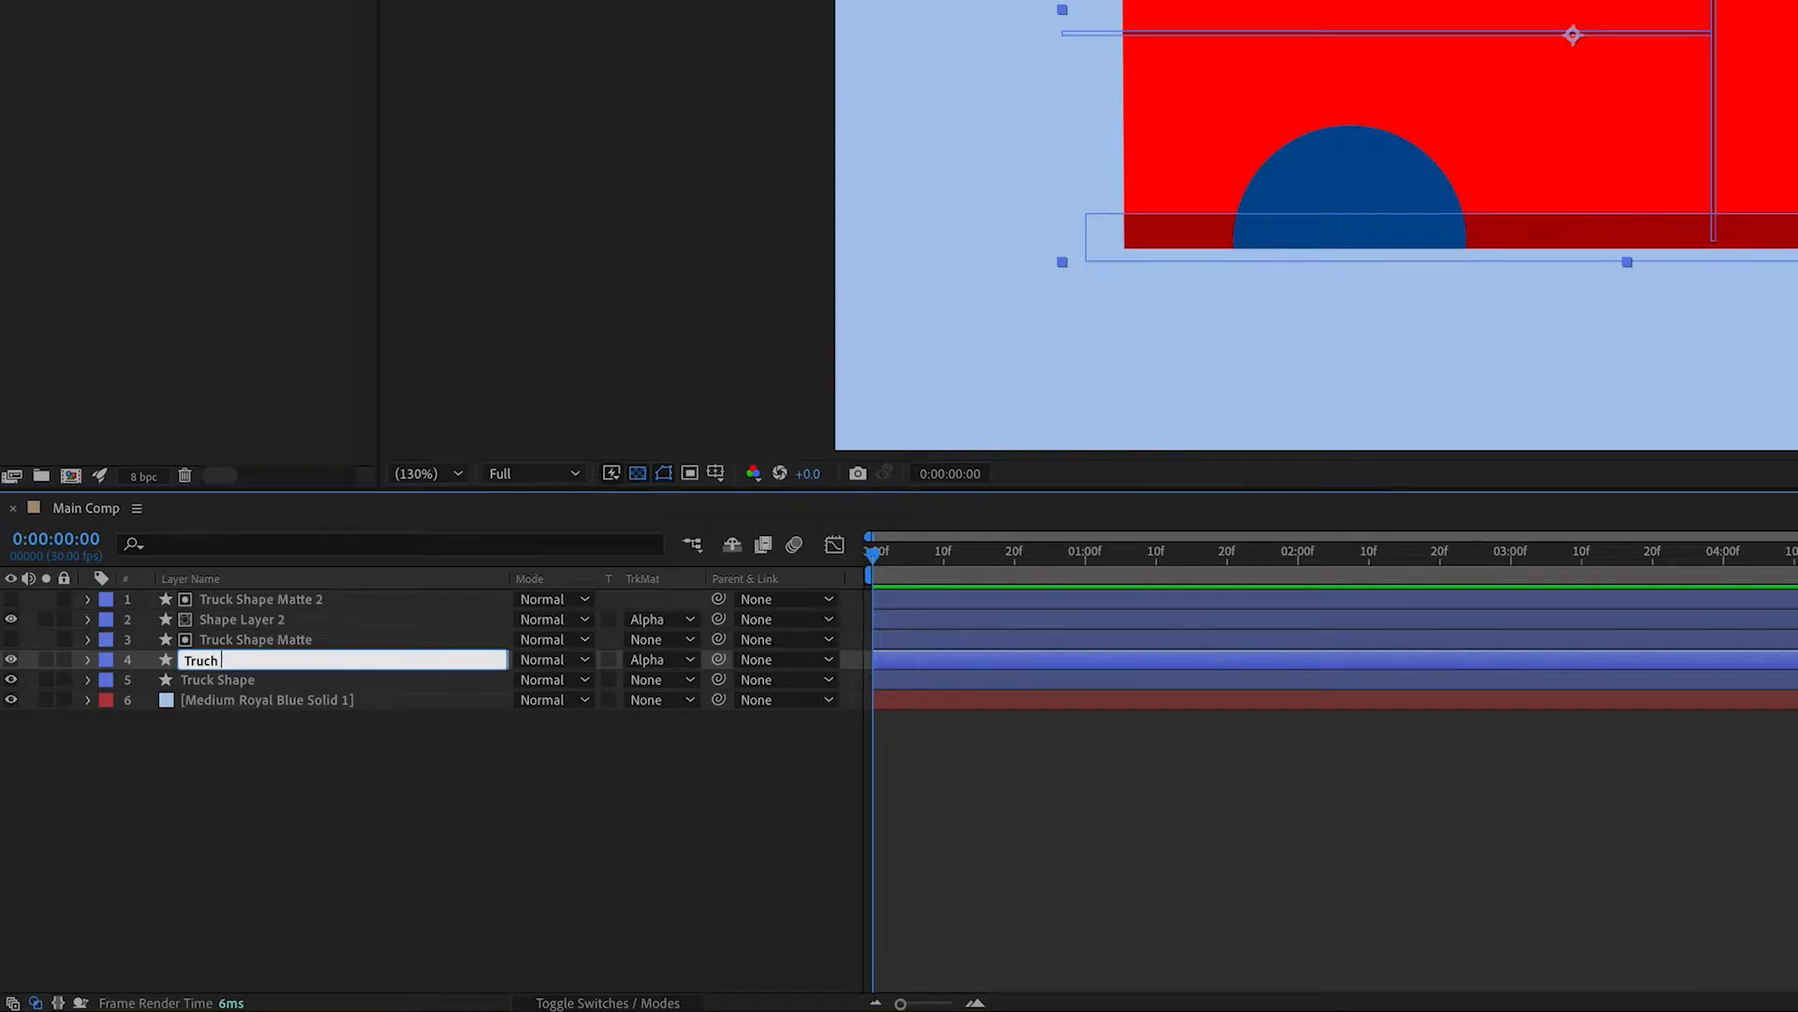
{"action": "type", "text": "ruck Shadiow"}
{"action": "key", "text": "Return"}
- Rename Shape Layer 2, which holds the blue wheel arches, to Wheel Shading
{"action": "left_click", "coordinate": [284, 620]}
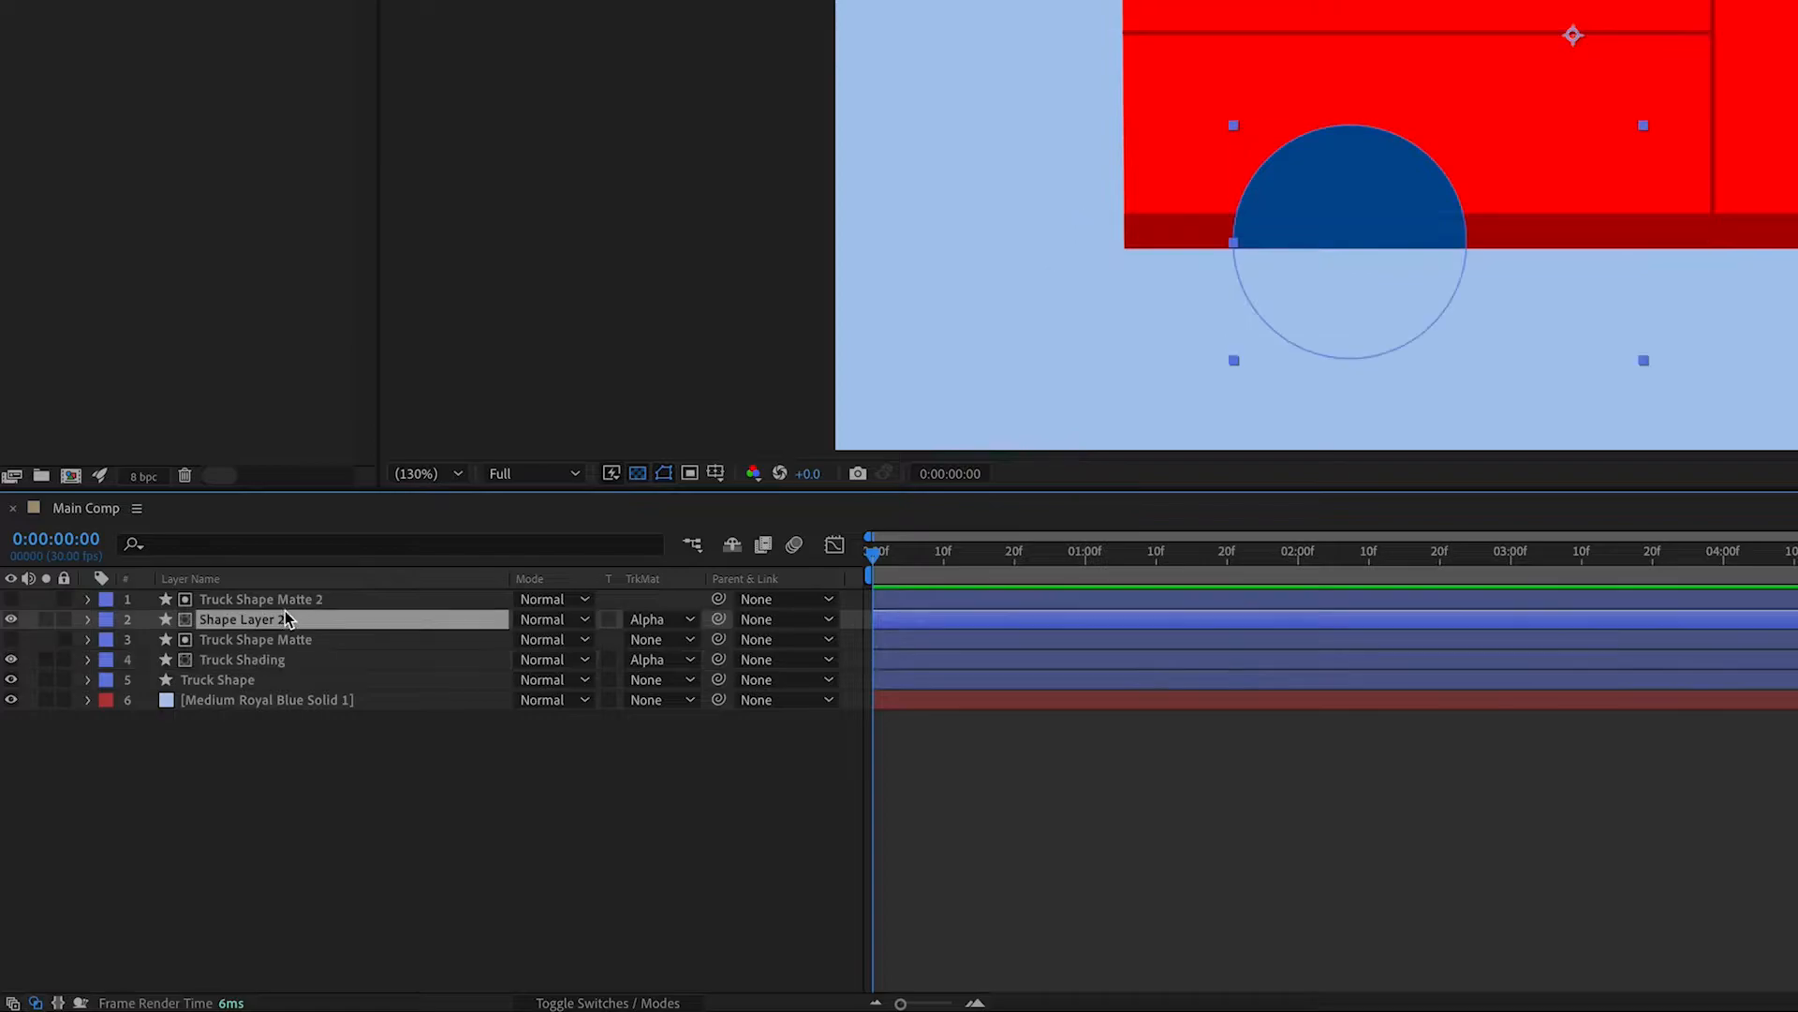
{"action": "right_click", "coordinate": [251, 619]}
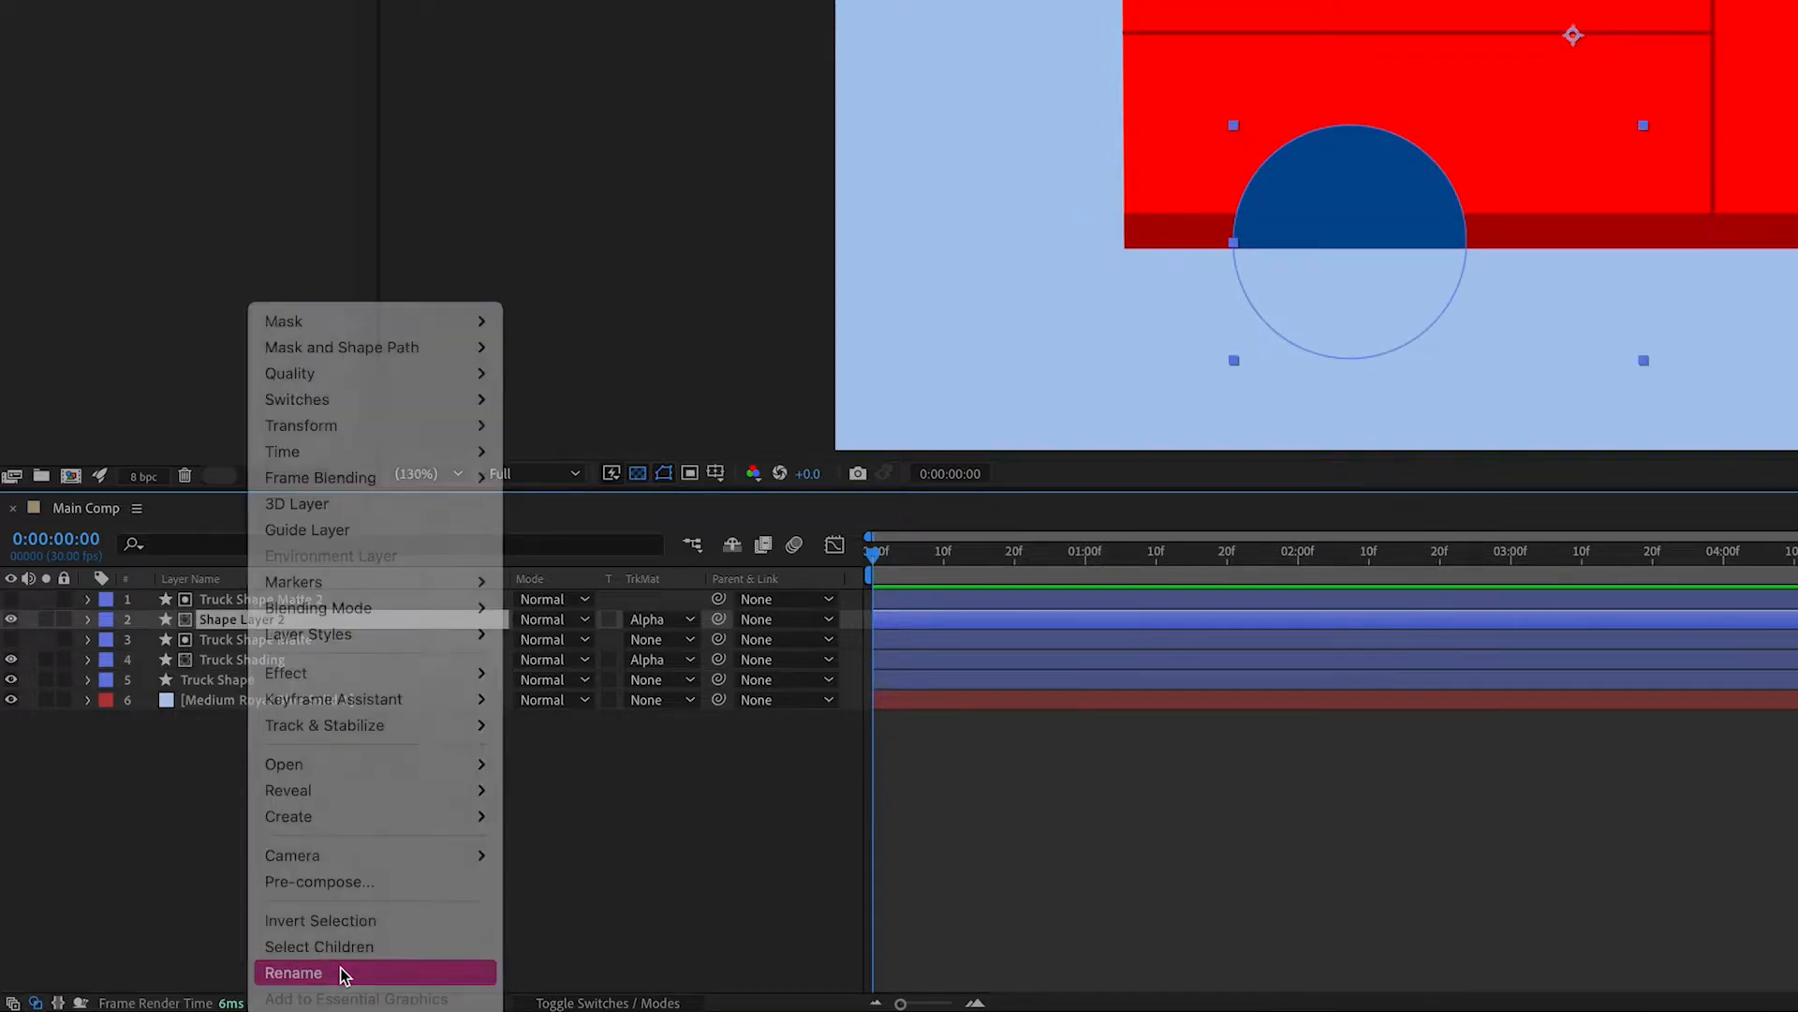
{"action": "left_click", "coordinate": [340, 973]}
{"action": "type", "text": "Wheel Shading"}
{"action": "key", "text": "Return"}
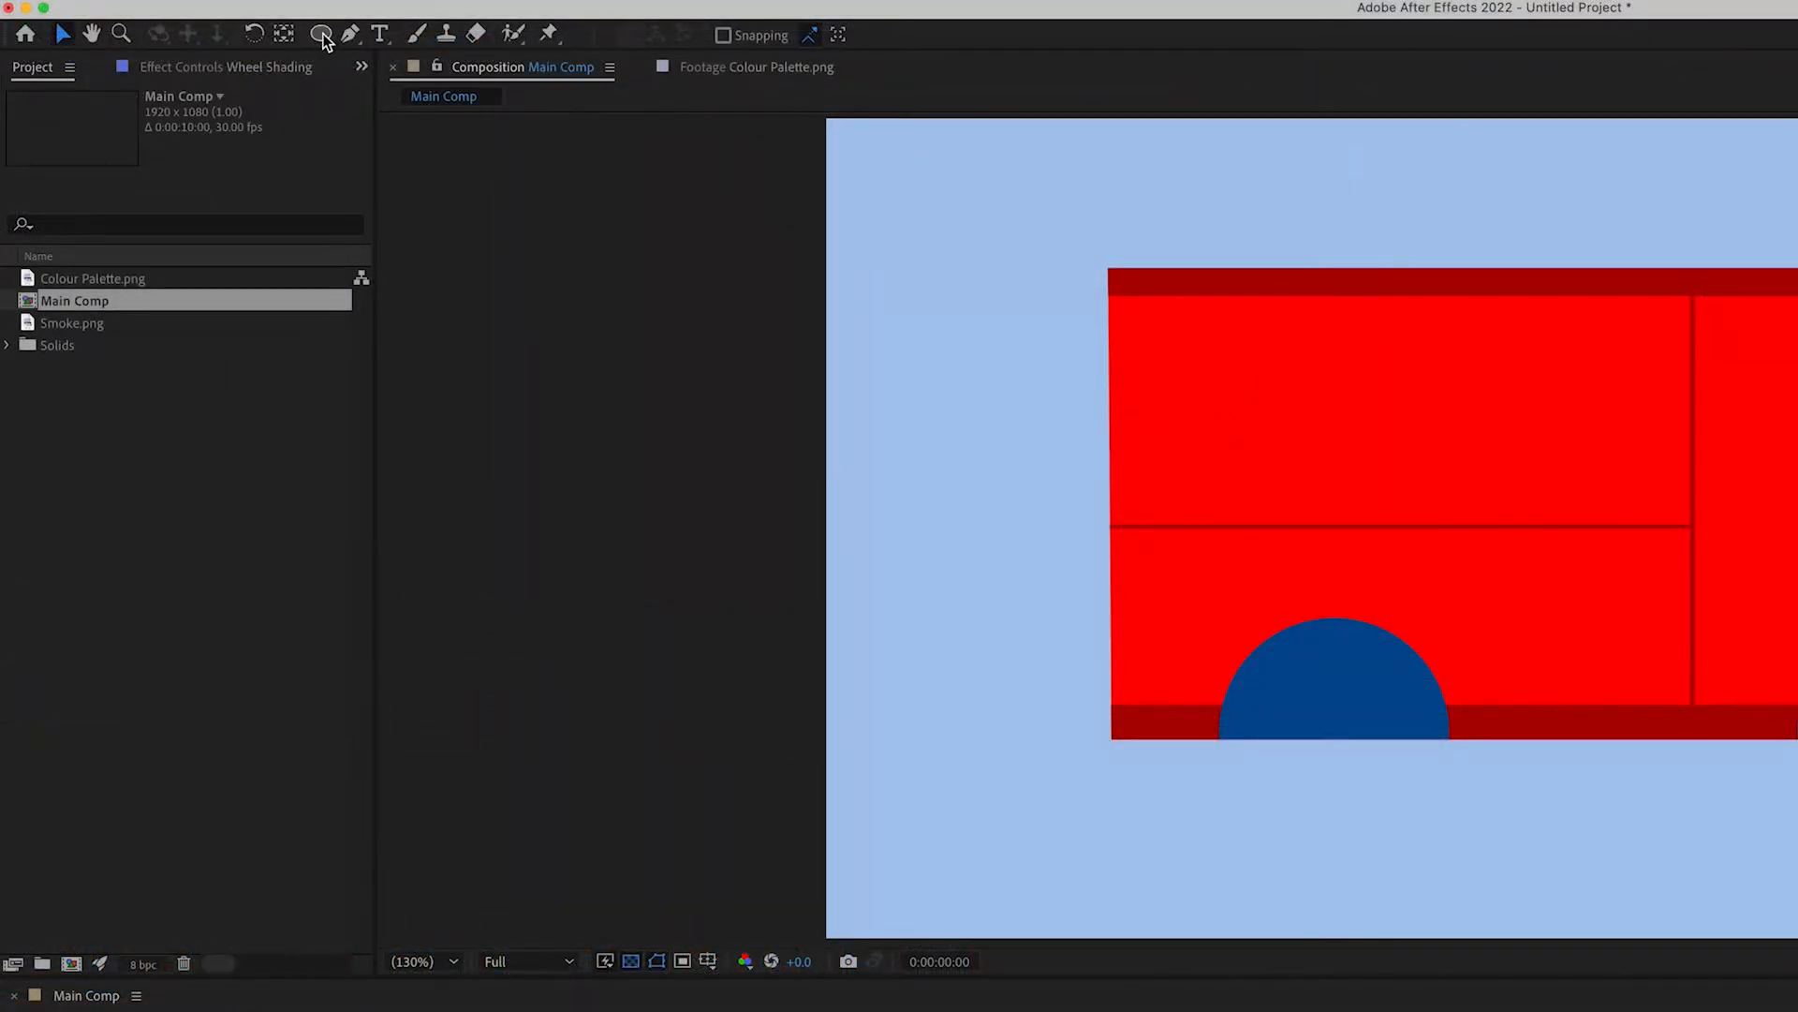
- Draw a small rounded rectangle bumper filled with dark red 9F0001 across the van's lower rear edge and move its layer below Truck Shape
{"action": "left_click", "coordinate": [191, 39]}
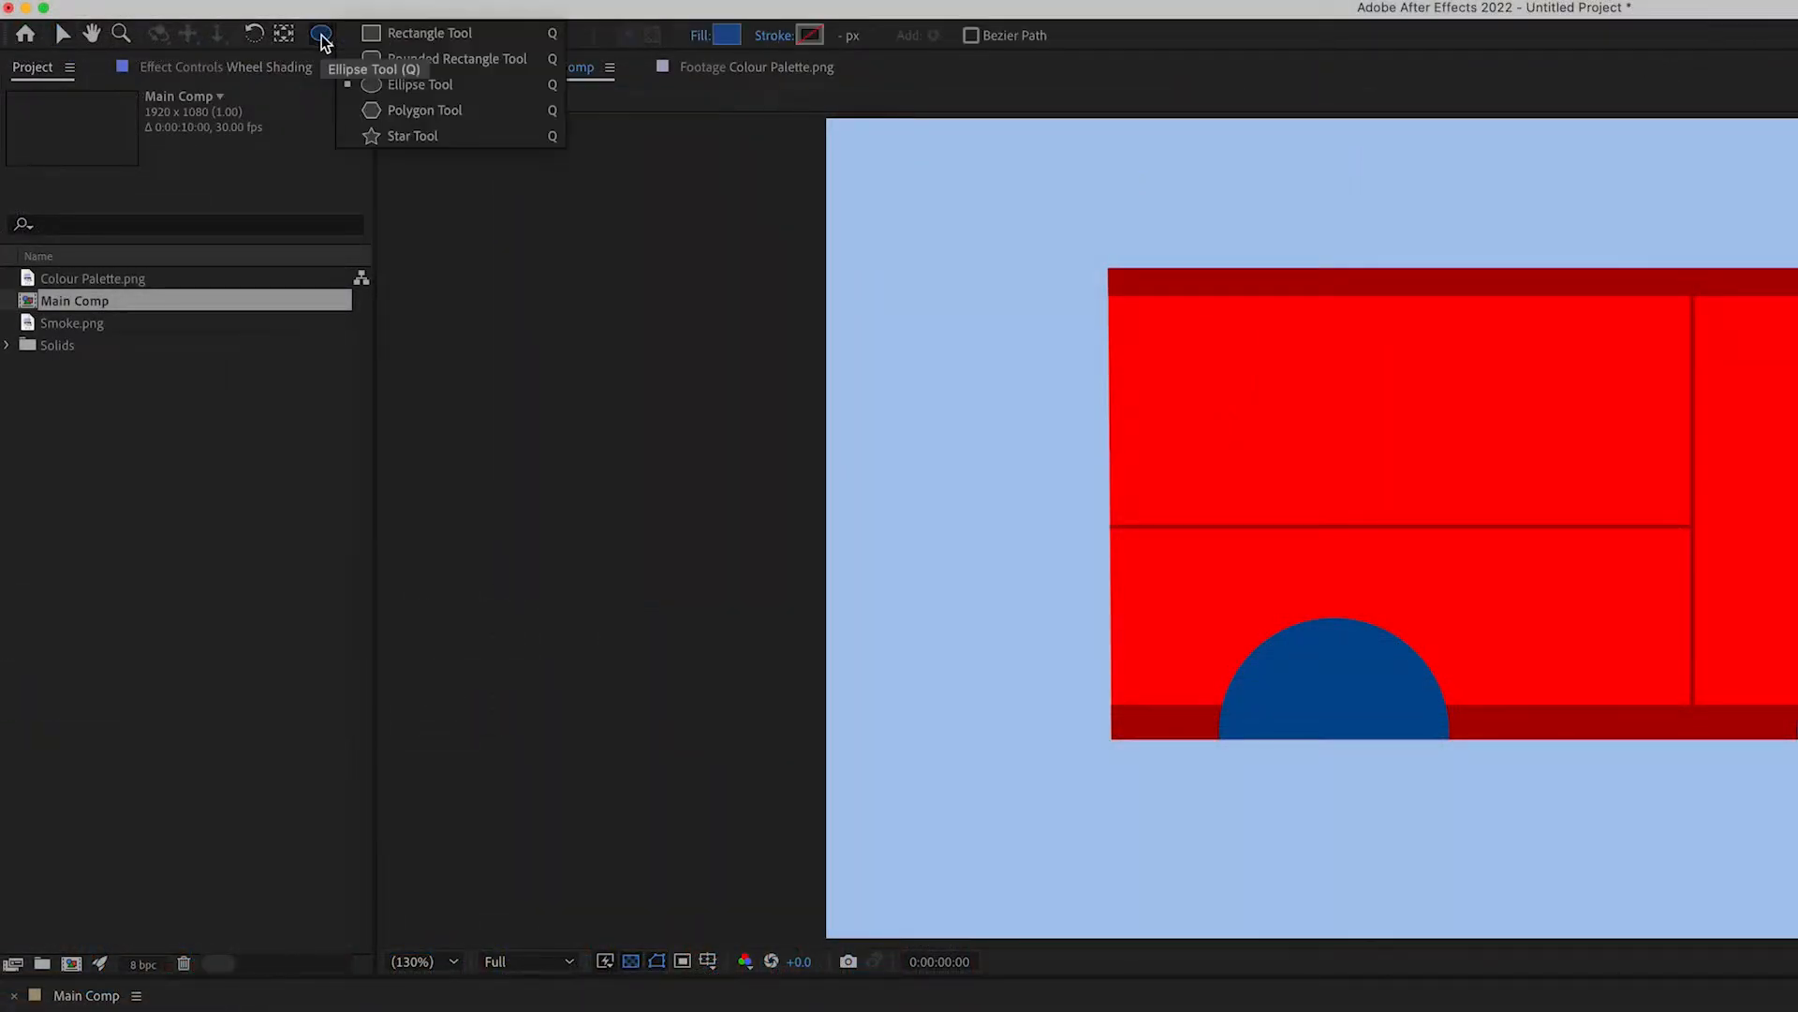
{"action": "left_click", "coordinate": [418, 59]}
{"action": "left_click", "coordinate": [725, 36]}
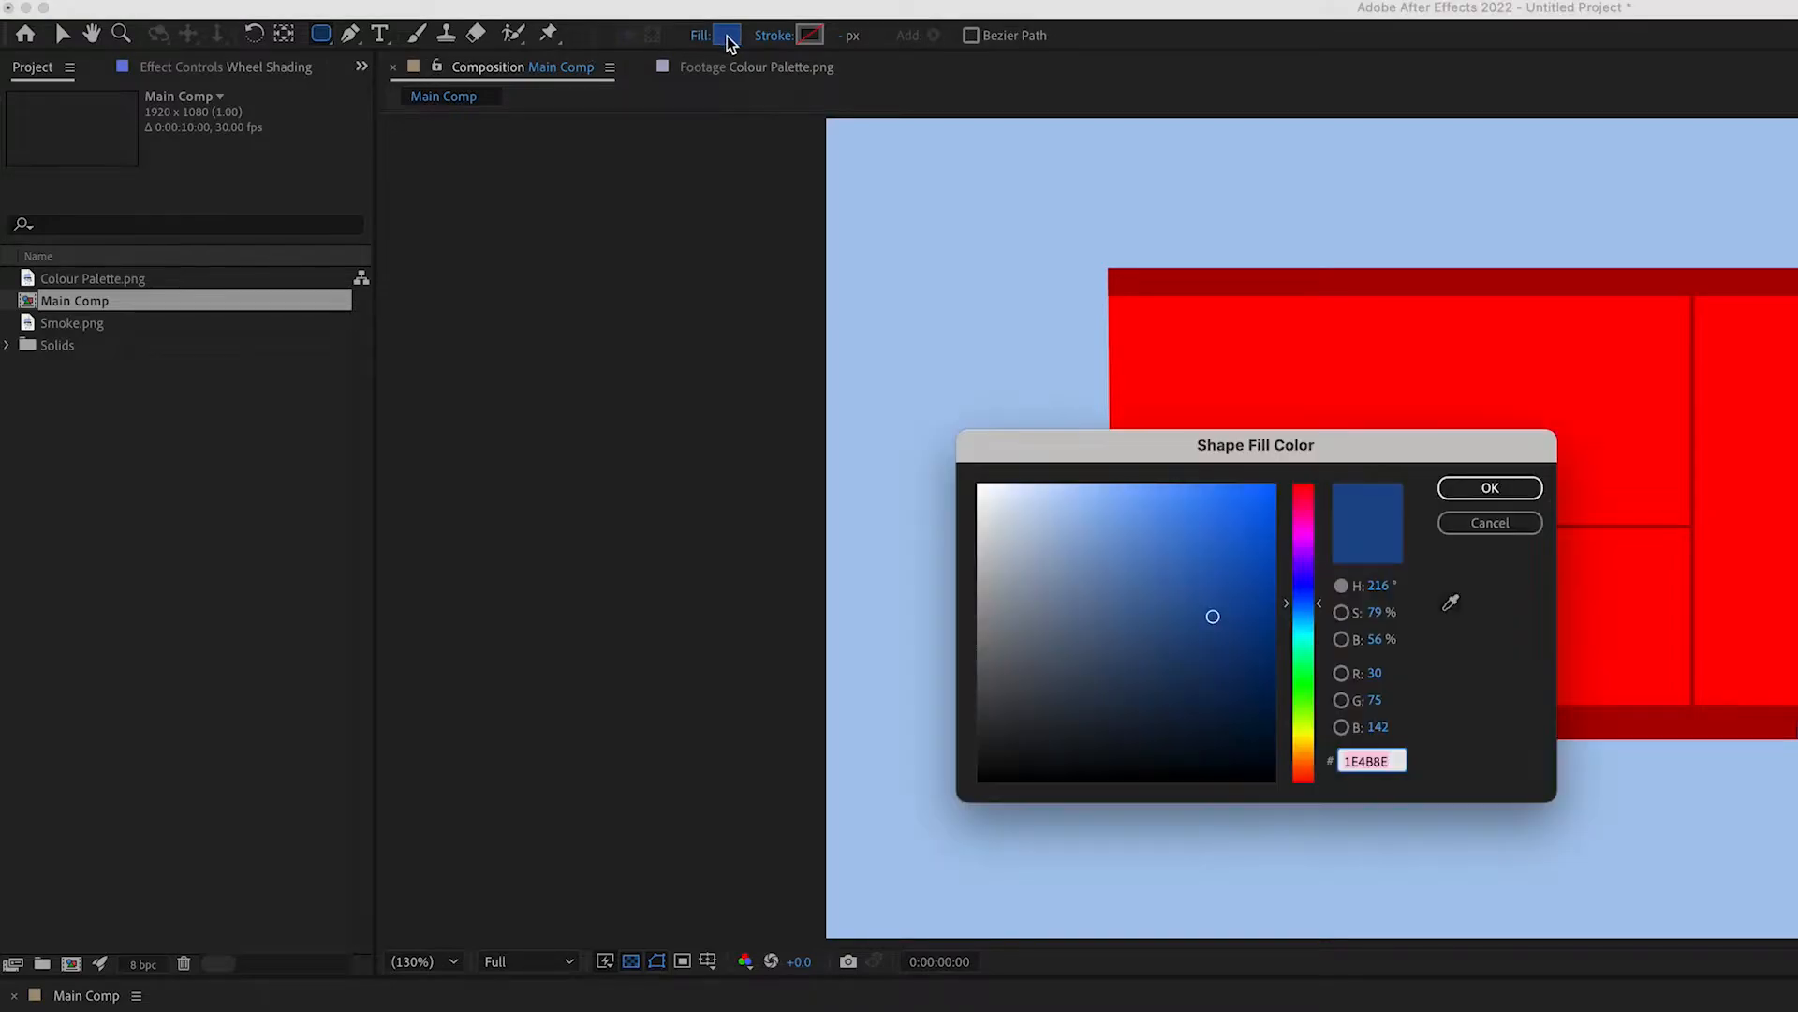
{"action": "left_click", "coordinate": [1452, 610]}
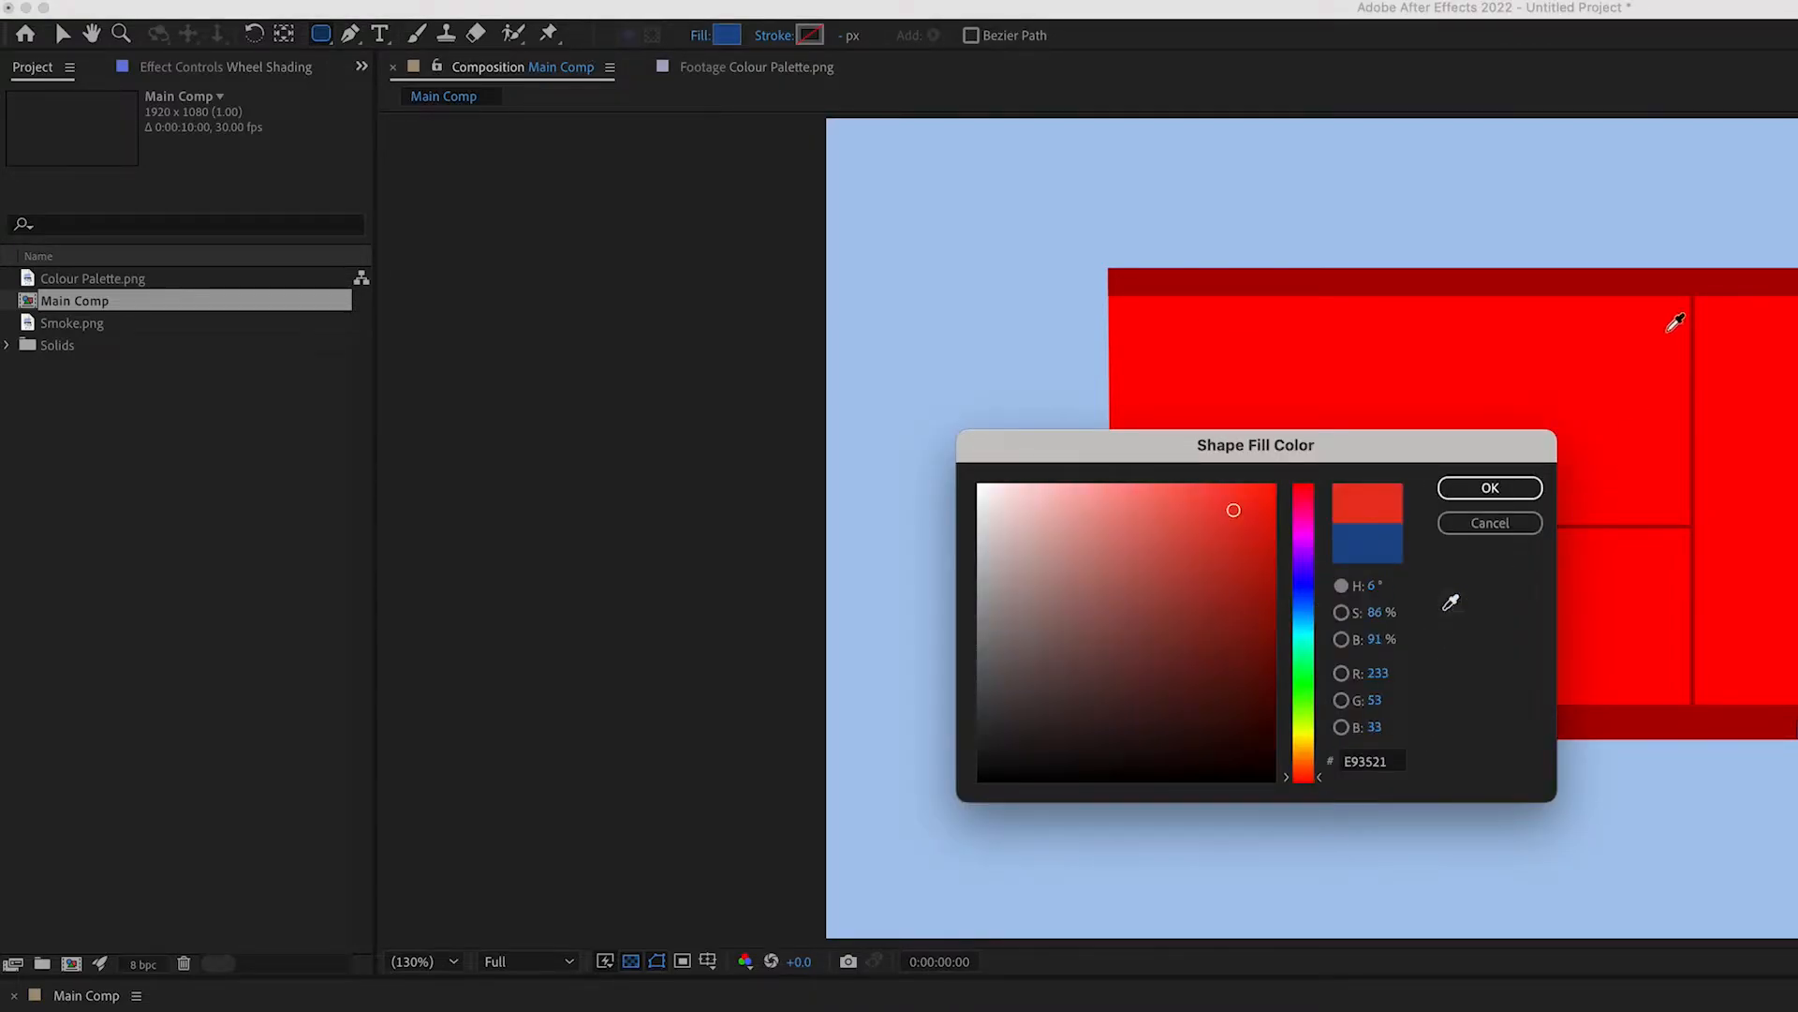
{"action": "left_click", "coordinate": [1660, 283]}
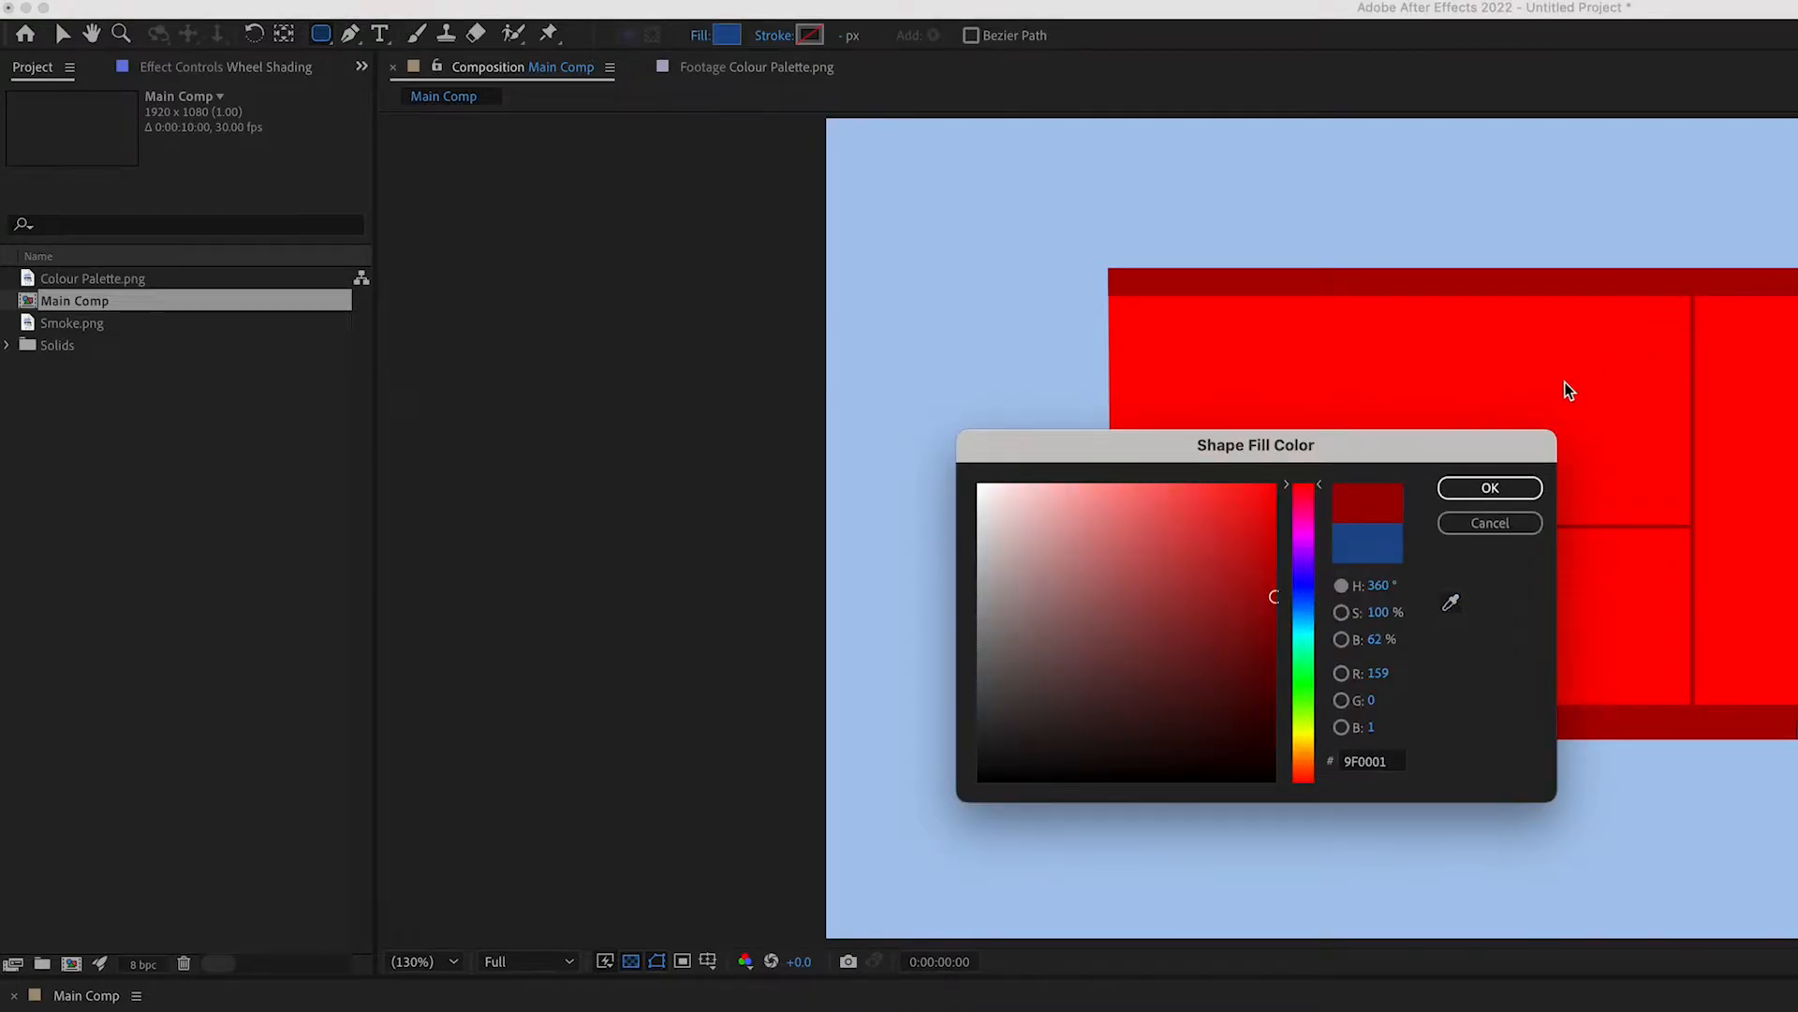
{"action": "left_click", "coordinate": [1484, 487]}
{"action": "left_click_drag", "start_coordinate": [1059, 618], "coordinate": [1145, 685]}
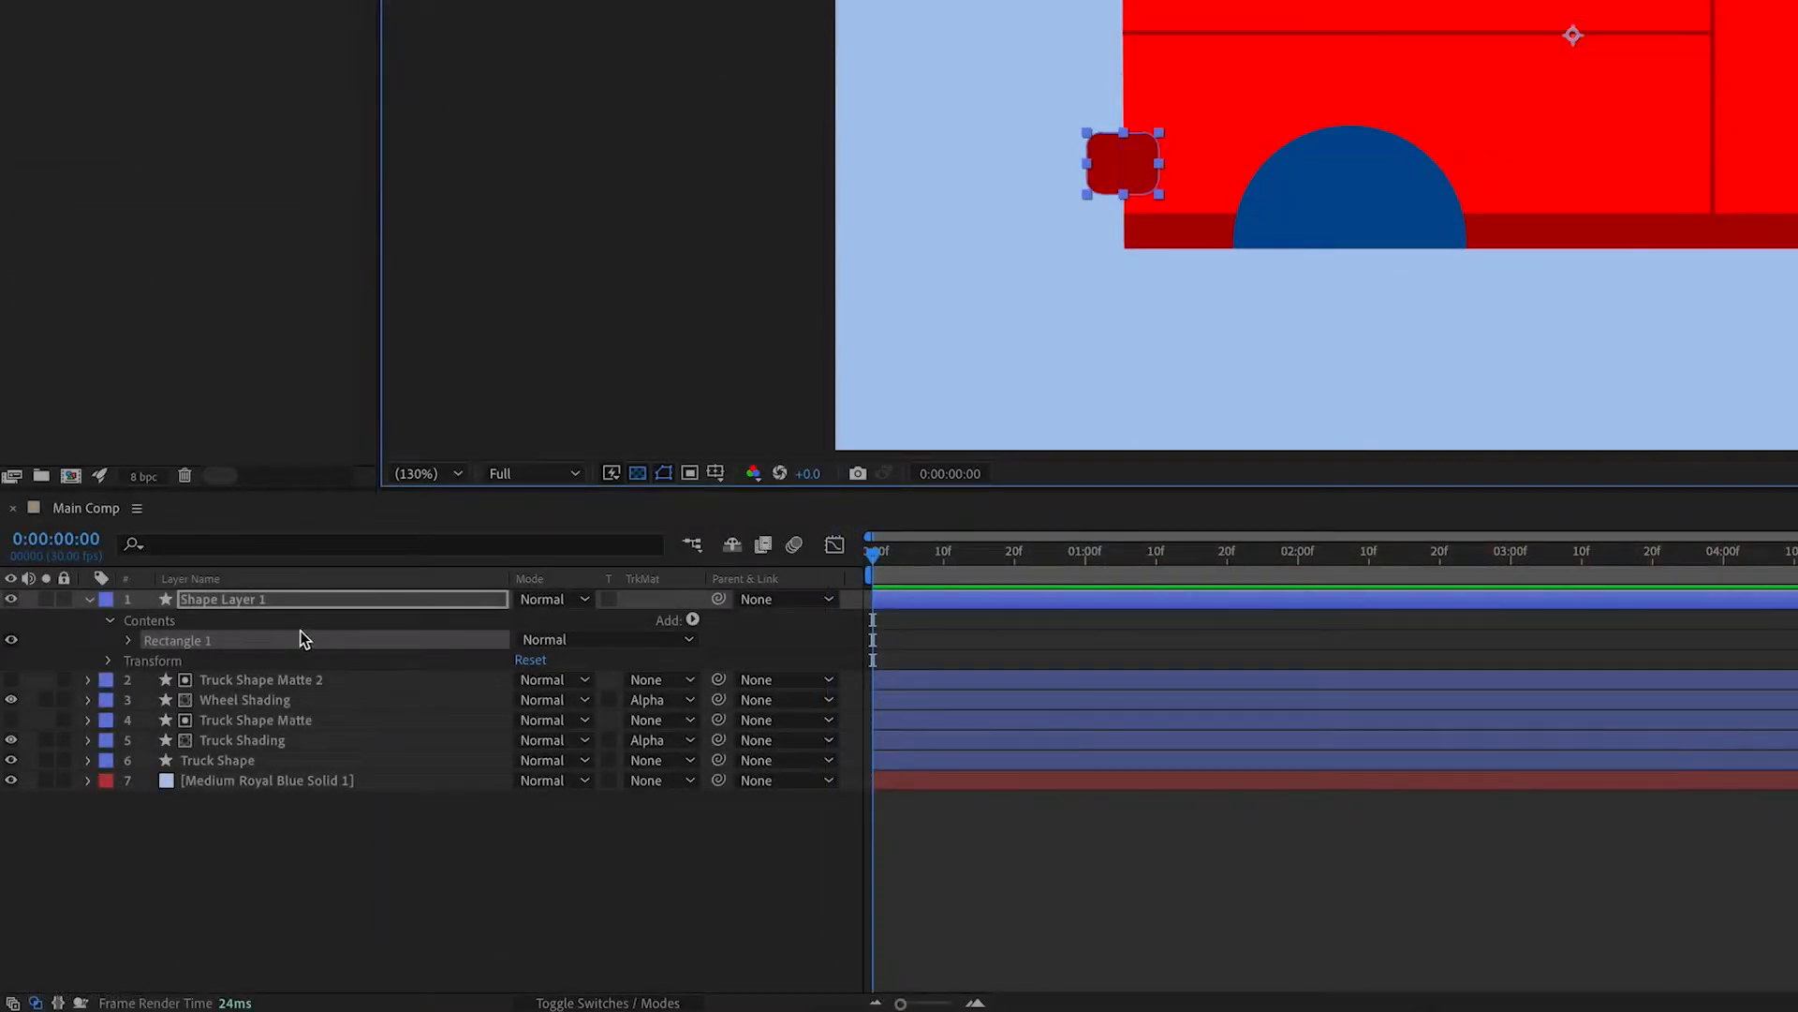
{"action": "left_click_drag", "start_coordinate": [267, 596], "coordinate": [261, 767]}
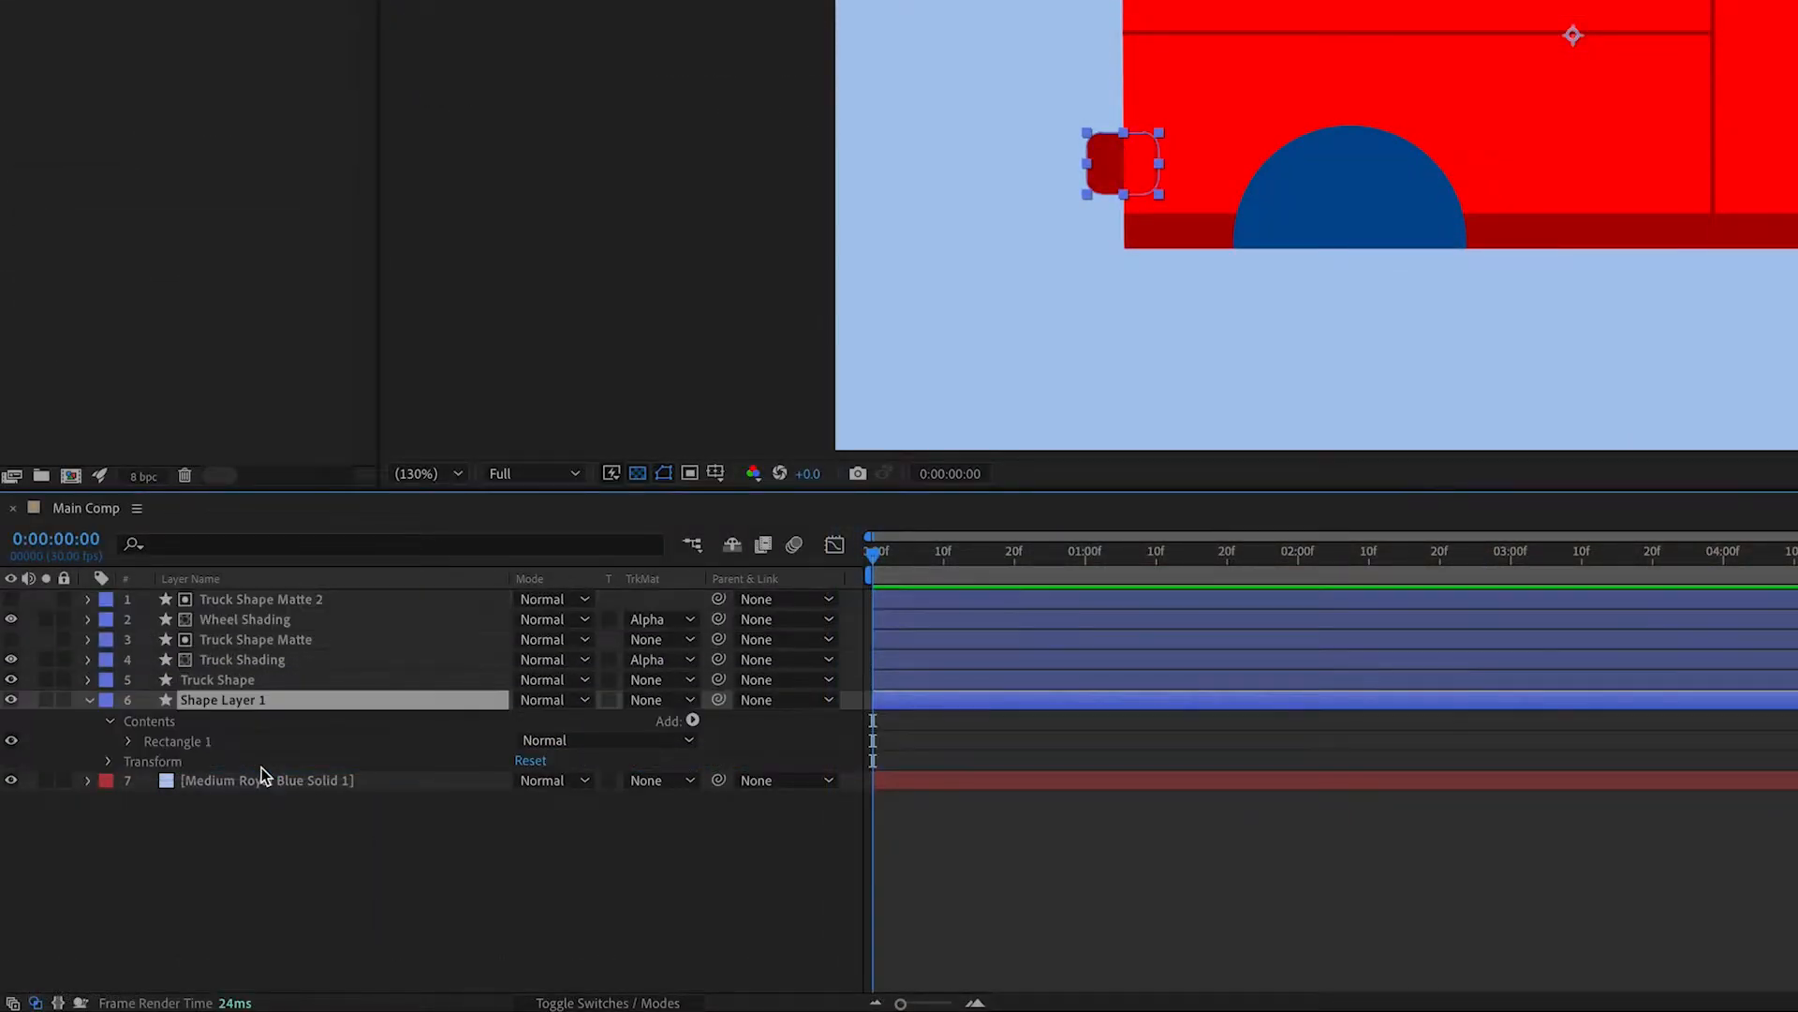
- Rename Shape Layer 1, which holds the small dark red rounded rectangle at the van's rear, to Exhaust Pipe
{"action": "right_click", "coordinate": [254, 702]}
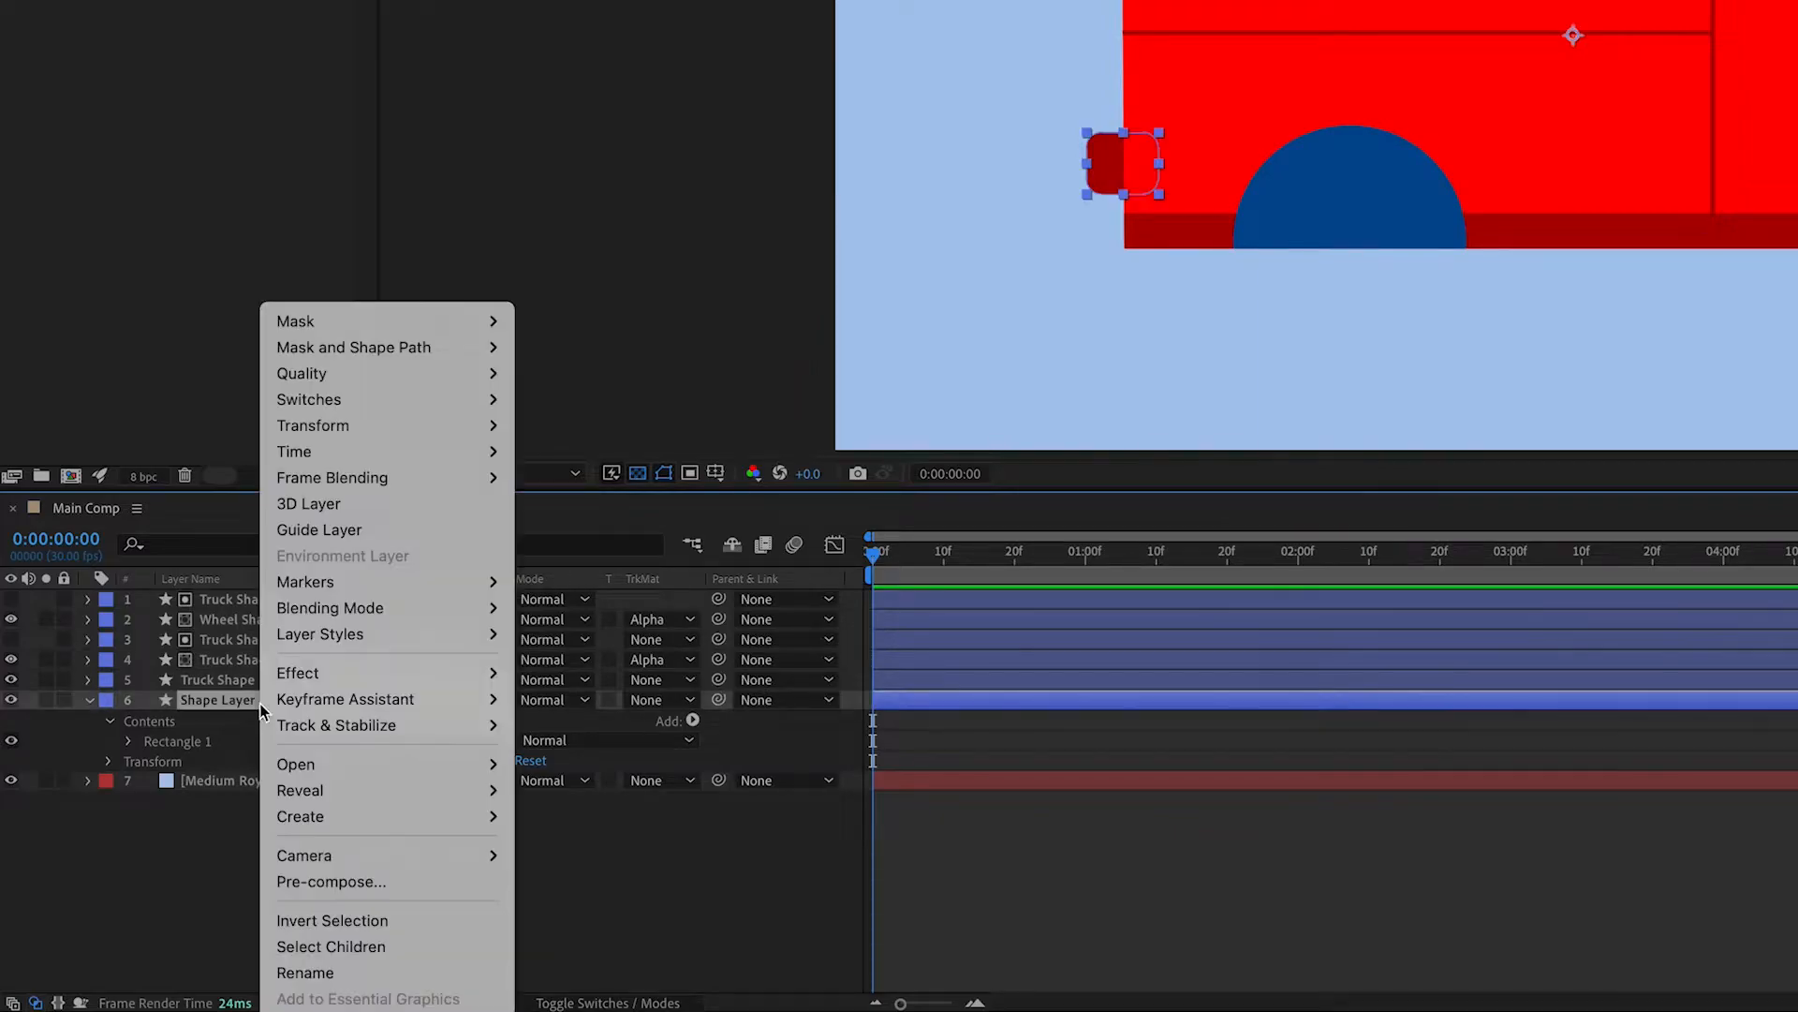
{"action": "left_click", "coordinate": [312, 974]}
{"action": "type", "text": "Exhaust Pipe"}
{"action": "key", "text": "Return"}
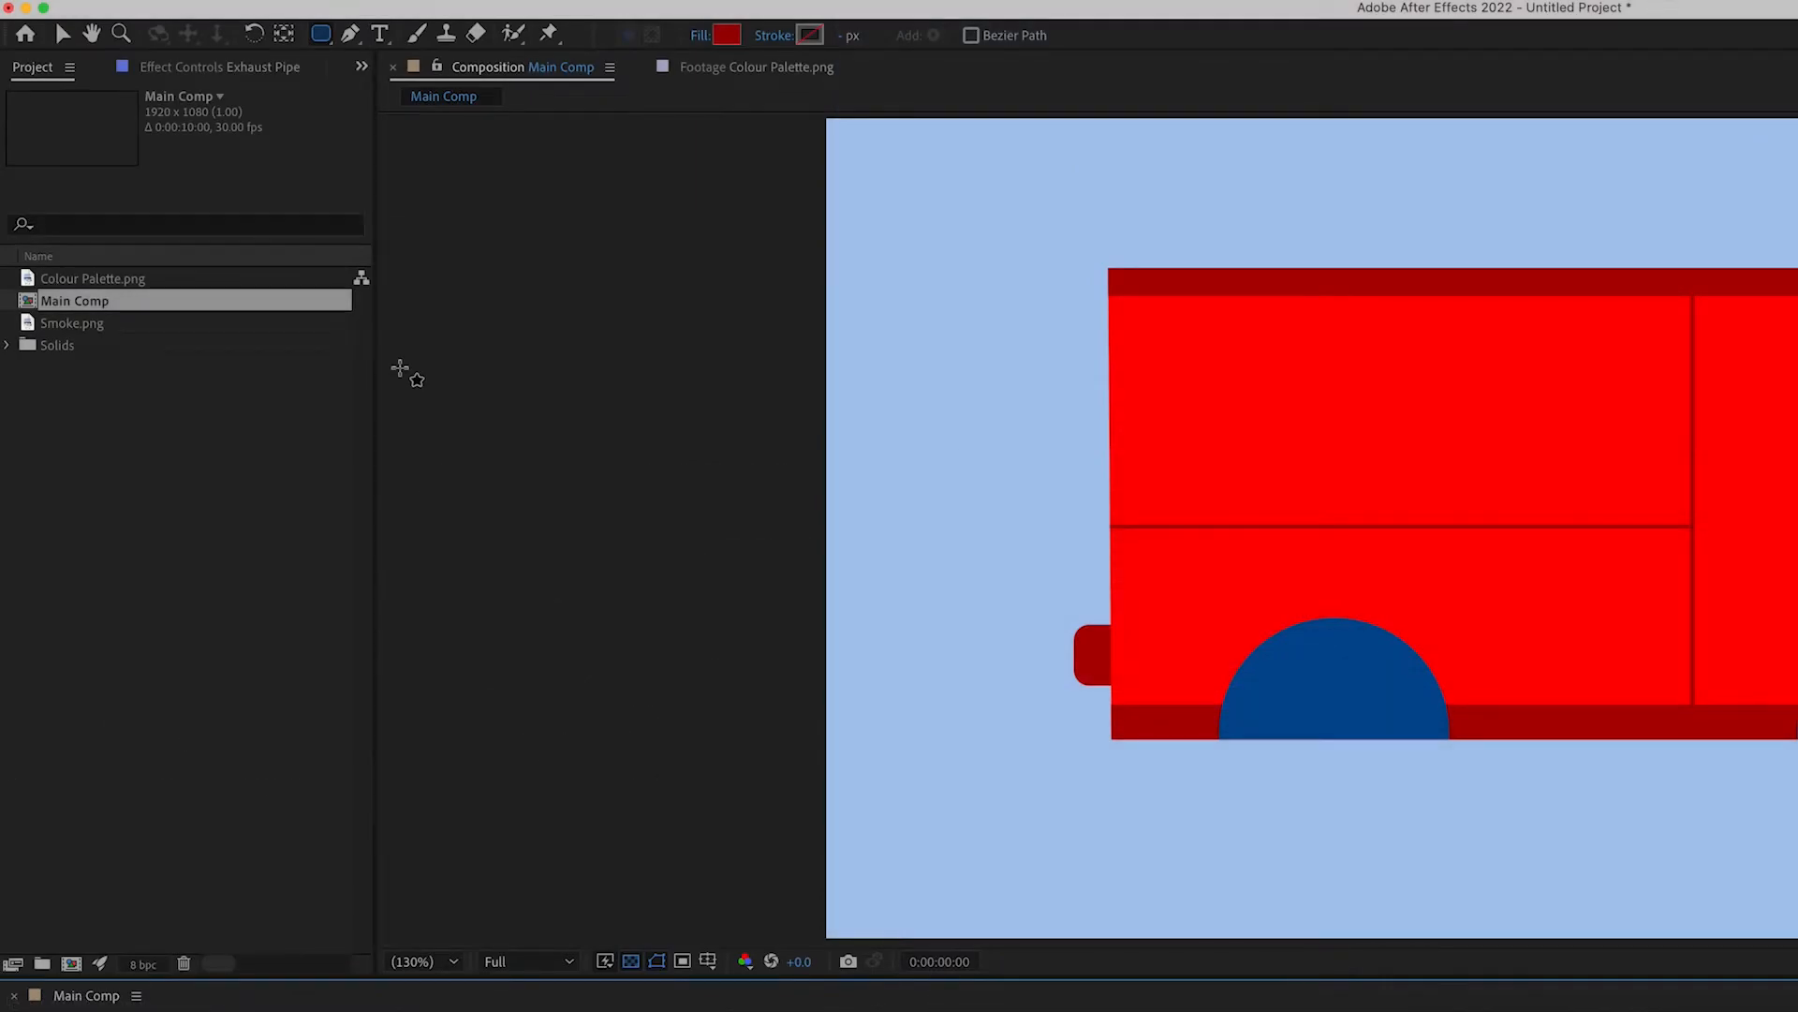
- Sample the light blue swatch from the Colour Palette footage, get its hex code, and return to Main Comp
{"action": "left_click", "coordinate": [349, 35]}
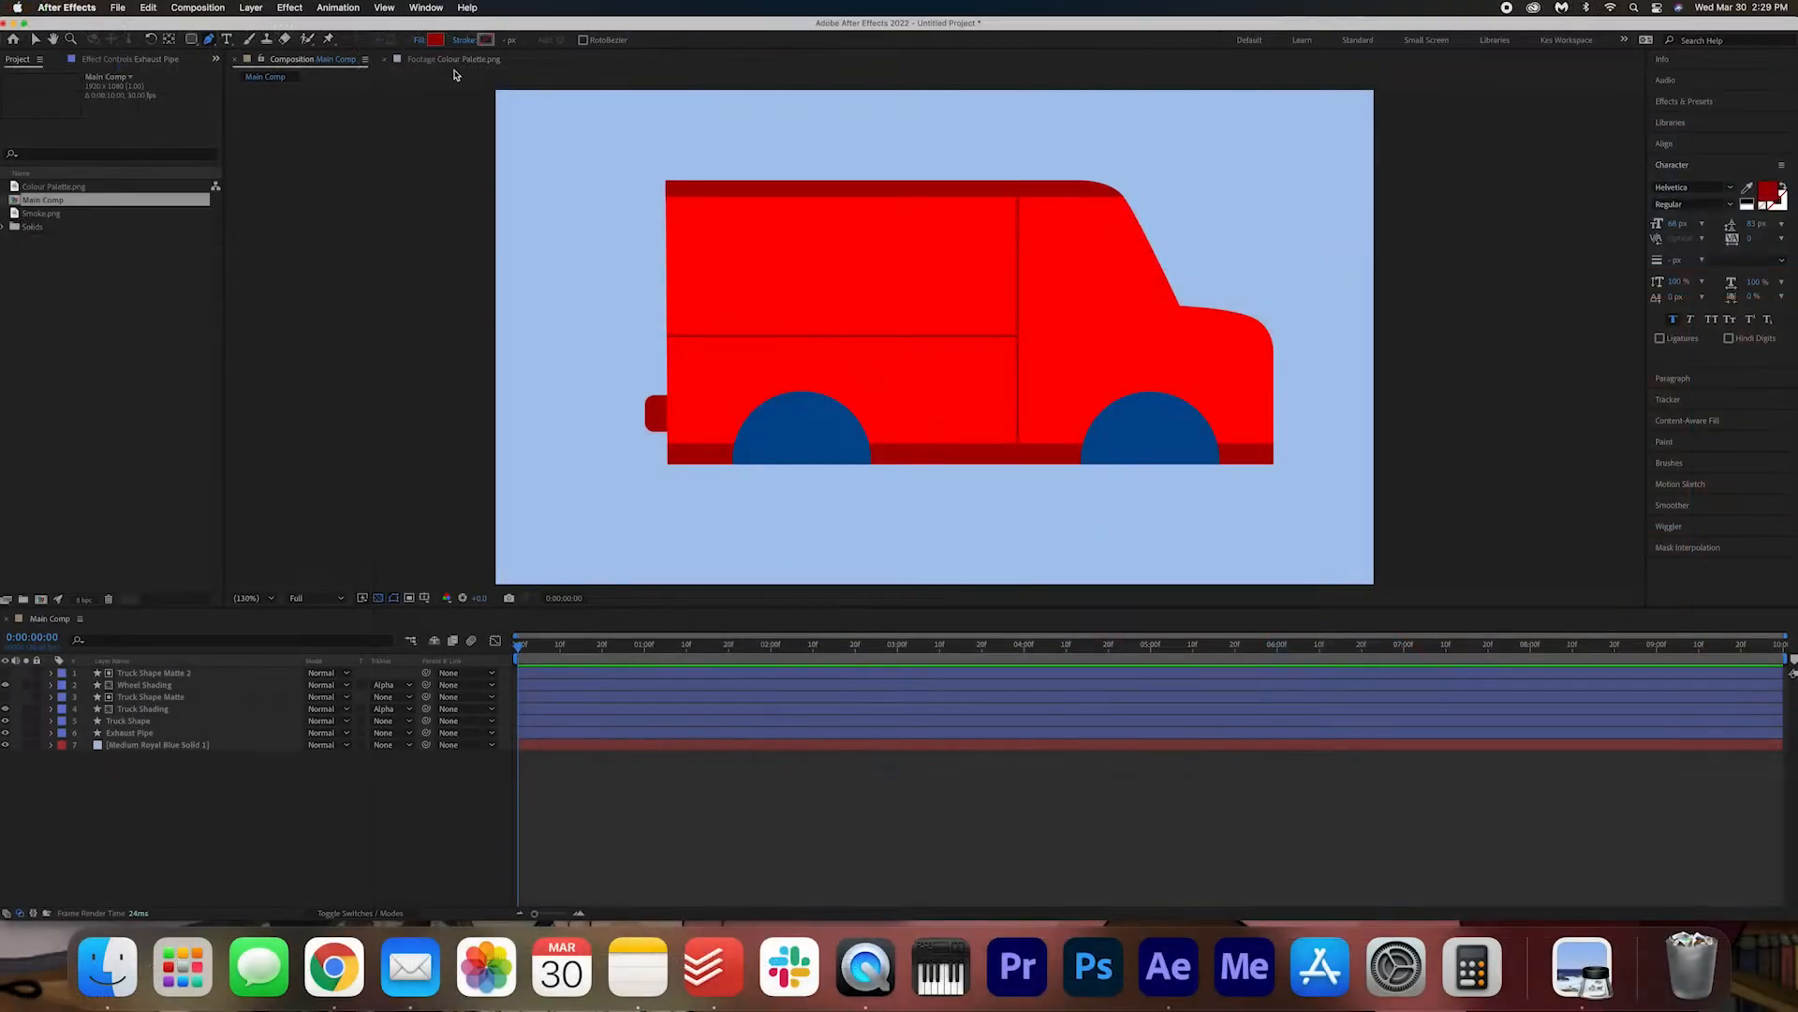
{"action": "left_click", "coordinate": [456, 60]}
{"action": "left_click", "coordinate": [1747, 187]}
{"action": "left_click", "coordinate": [1049, 315]}
{"action": "left_click", "coordinate": [1779, 204]}
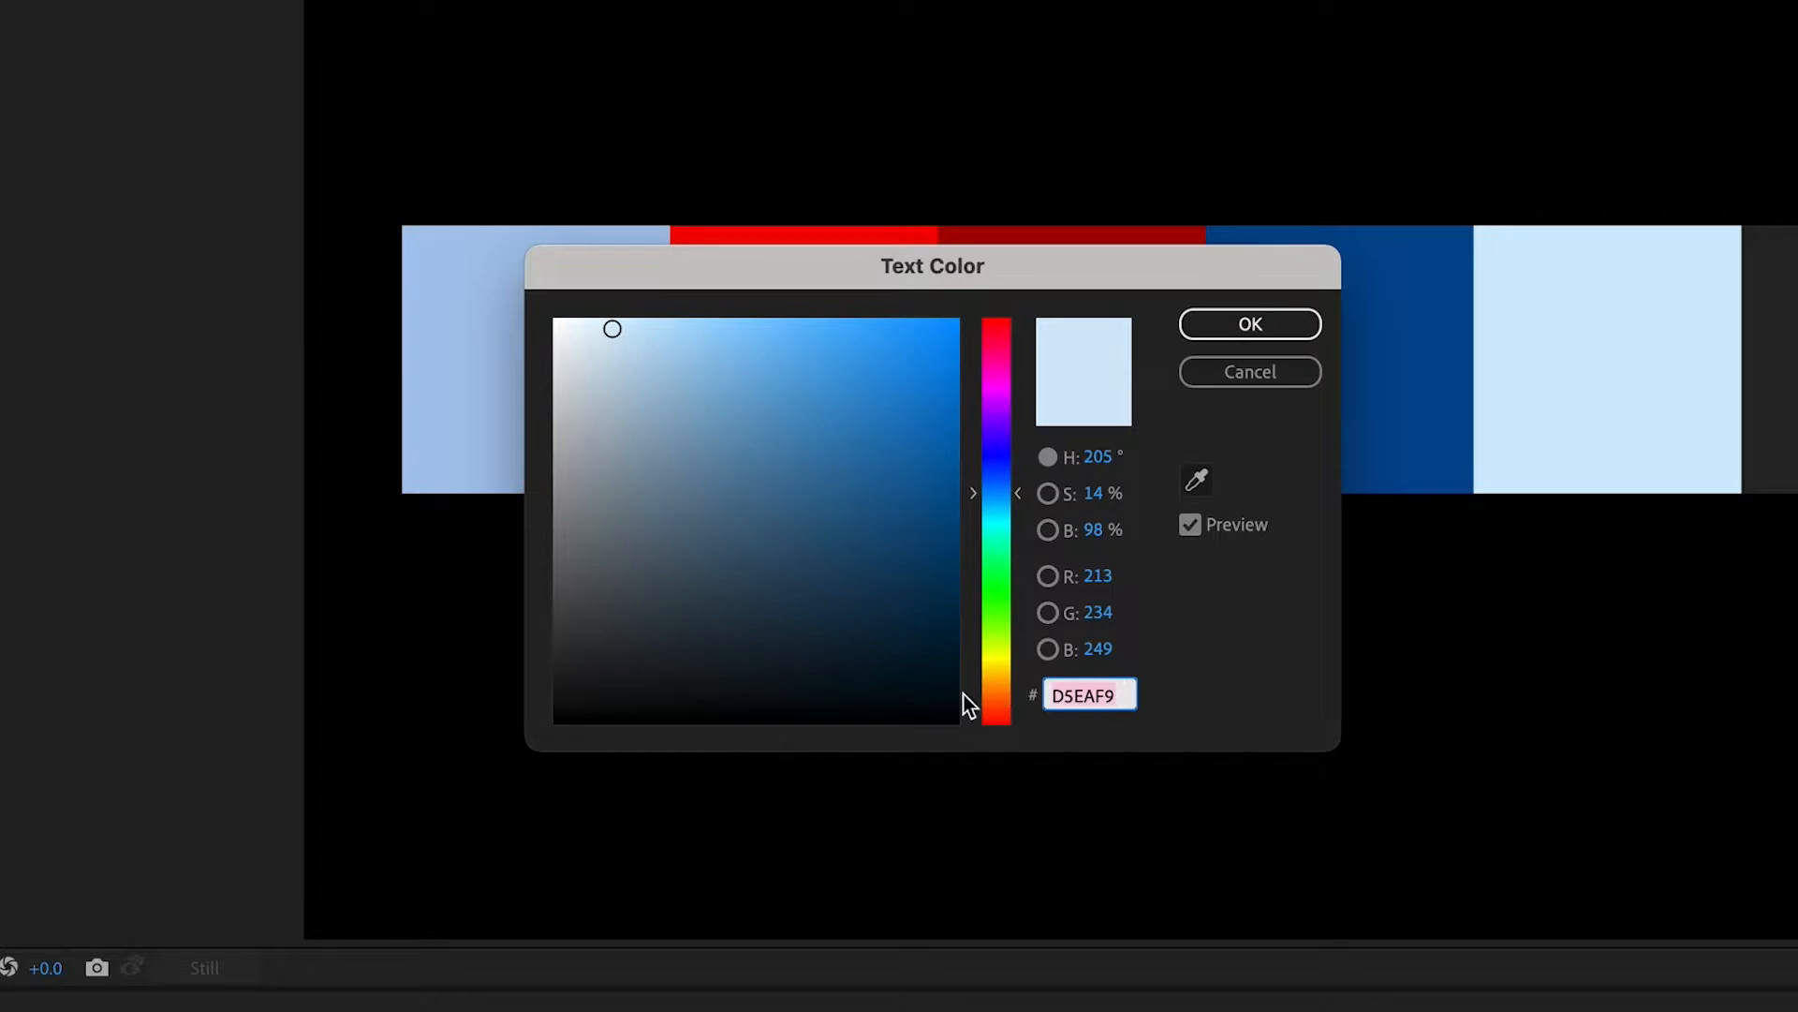
{"action": "left_click", "coordinate": [1250, 324]}
{"action": "left_click", "coordinate": [319, 60]}
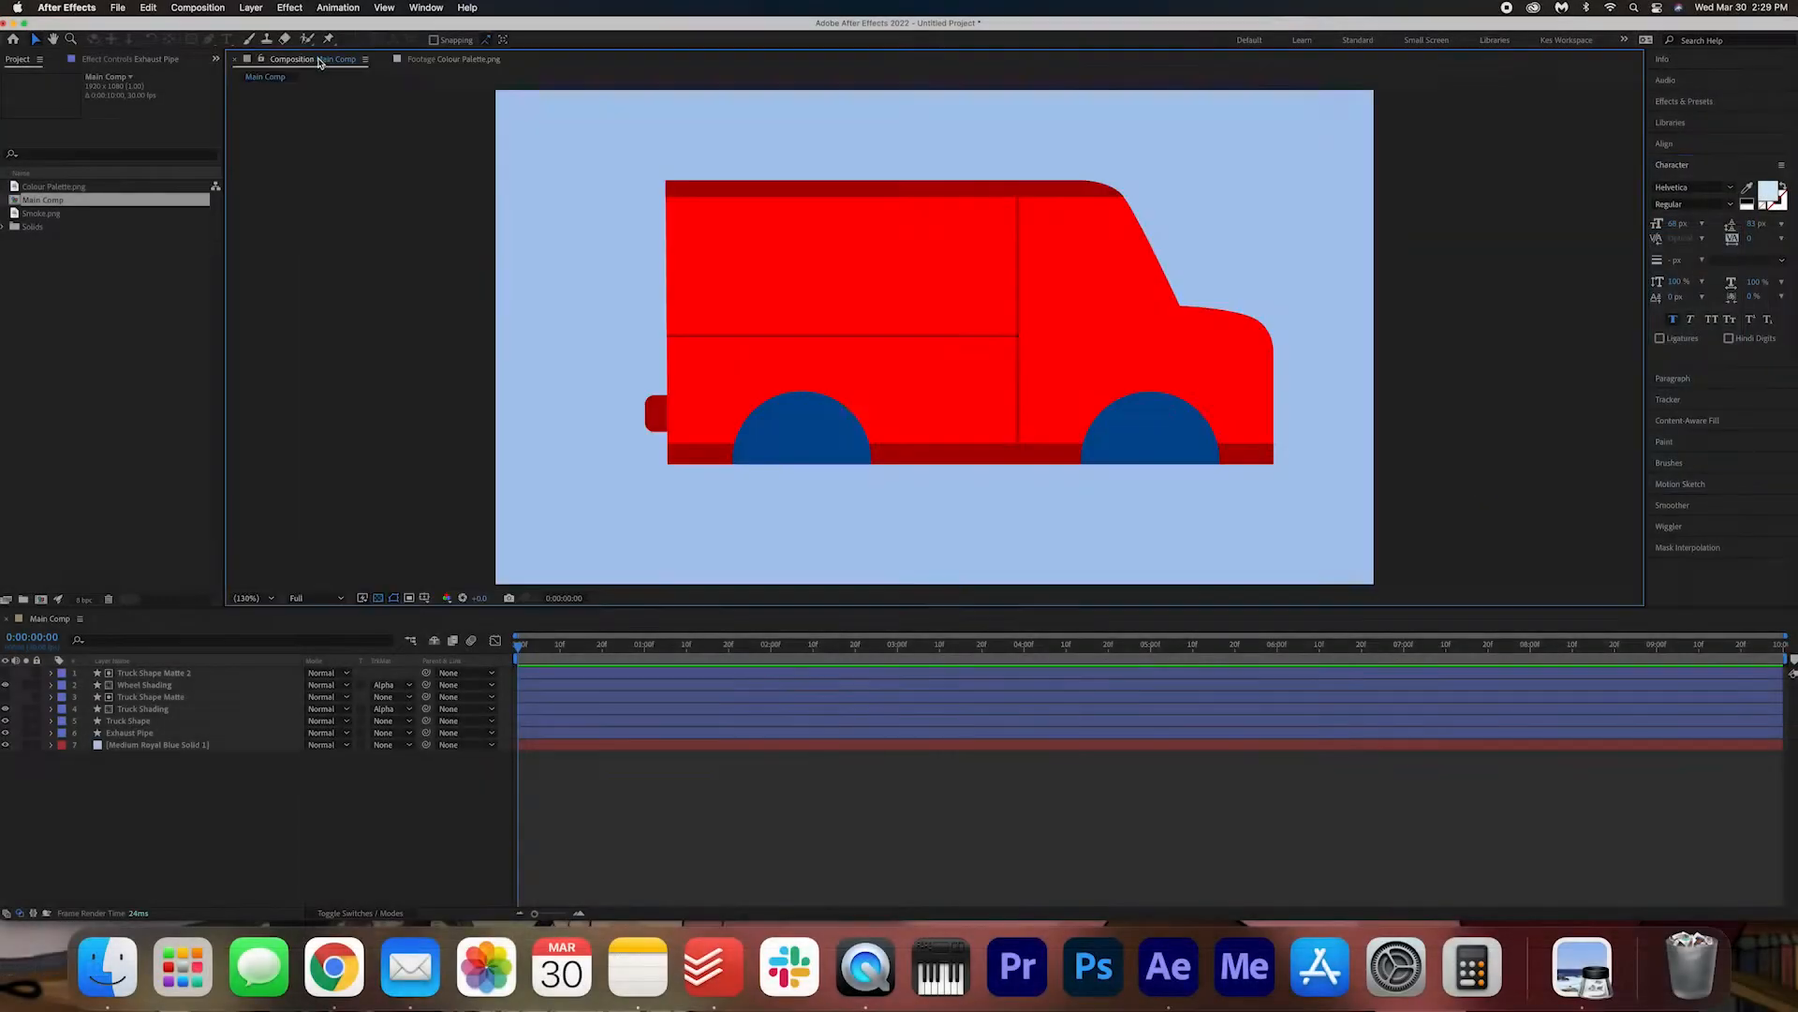
- Set the shape fill colour for the Pen tool to light blue D5EAF9
{"action": "left_click", "coordinate": [208, 39]}
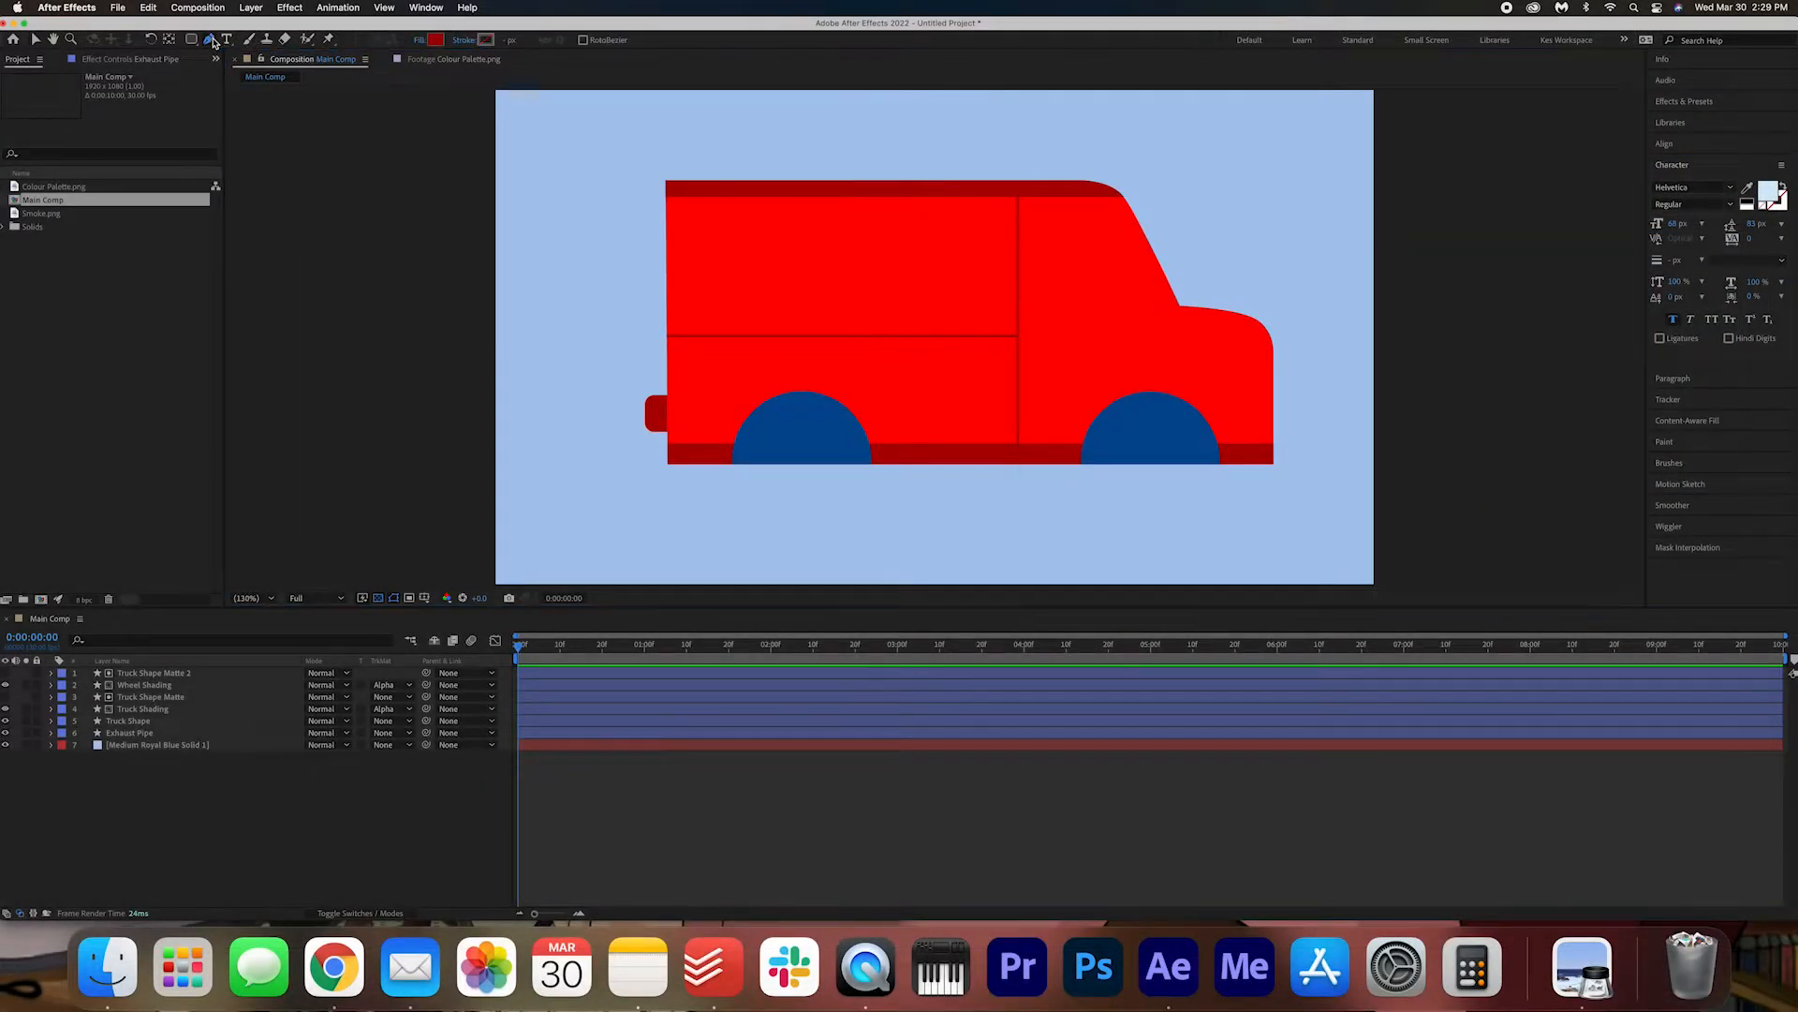
{"action": "left_click", "coordinate": [435, 41]}
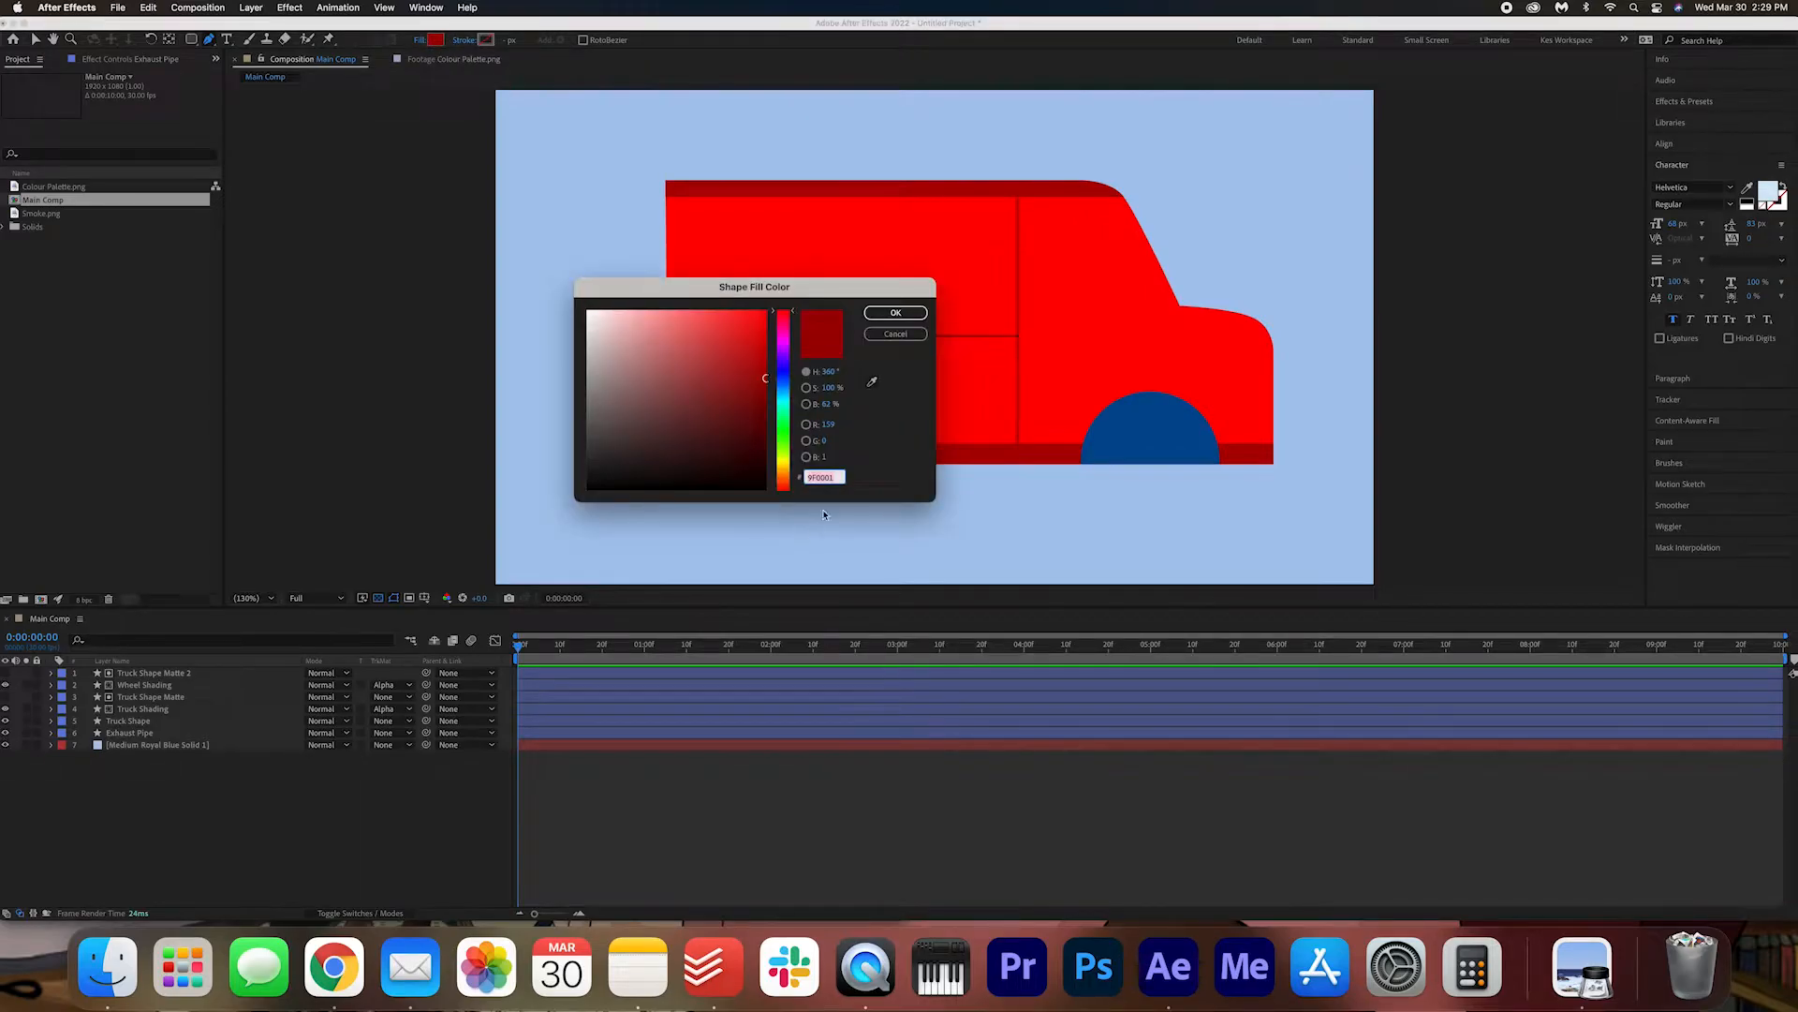
{"action": "type", "text": "D5EAF9"}
{"action": "left_click", "coordinate": [896, 313]}
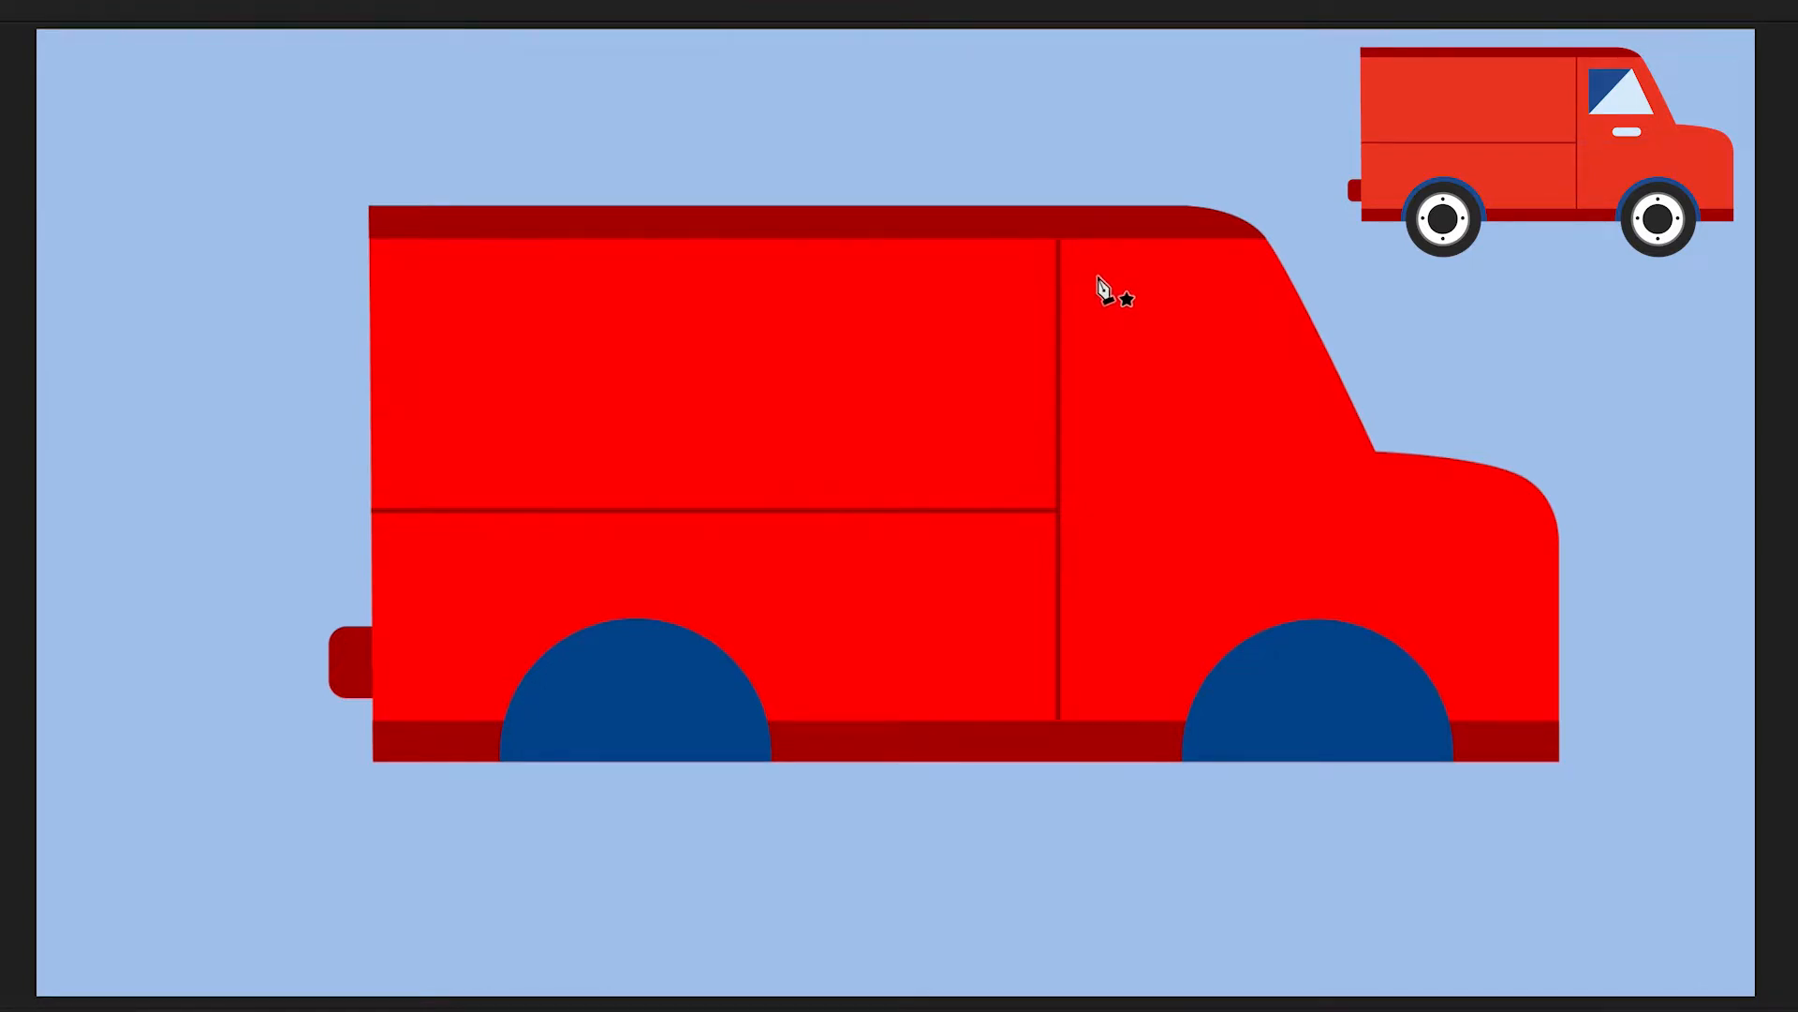
- Draw a four-point cab window with a horizontal upper edge and a front edge slanting parallel to the windshield line
{"action": "left_click", "coordinate": [1099, 277]}
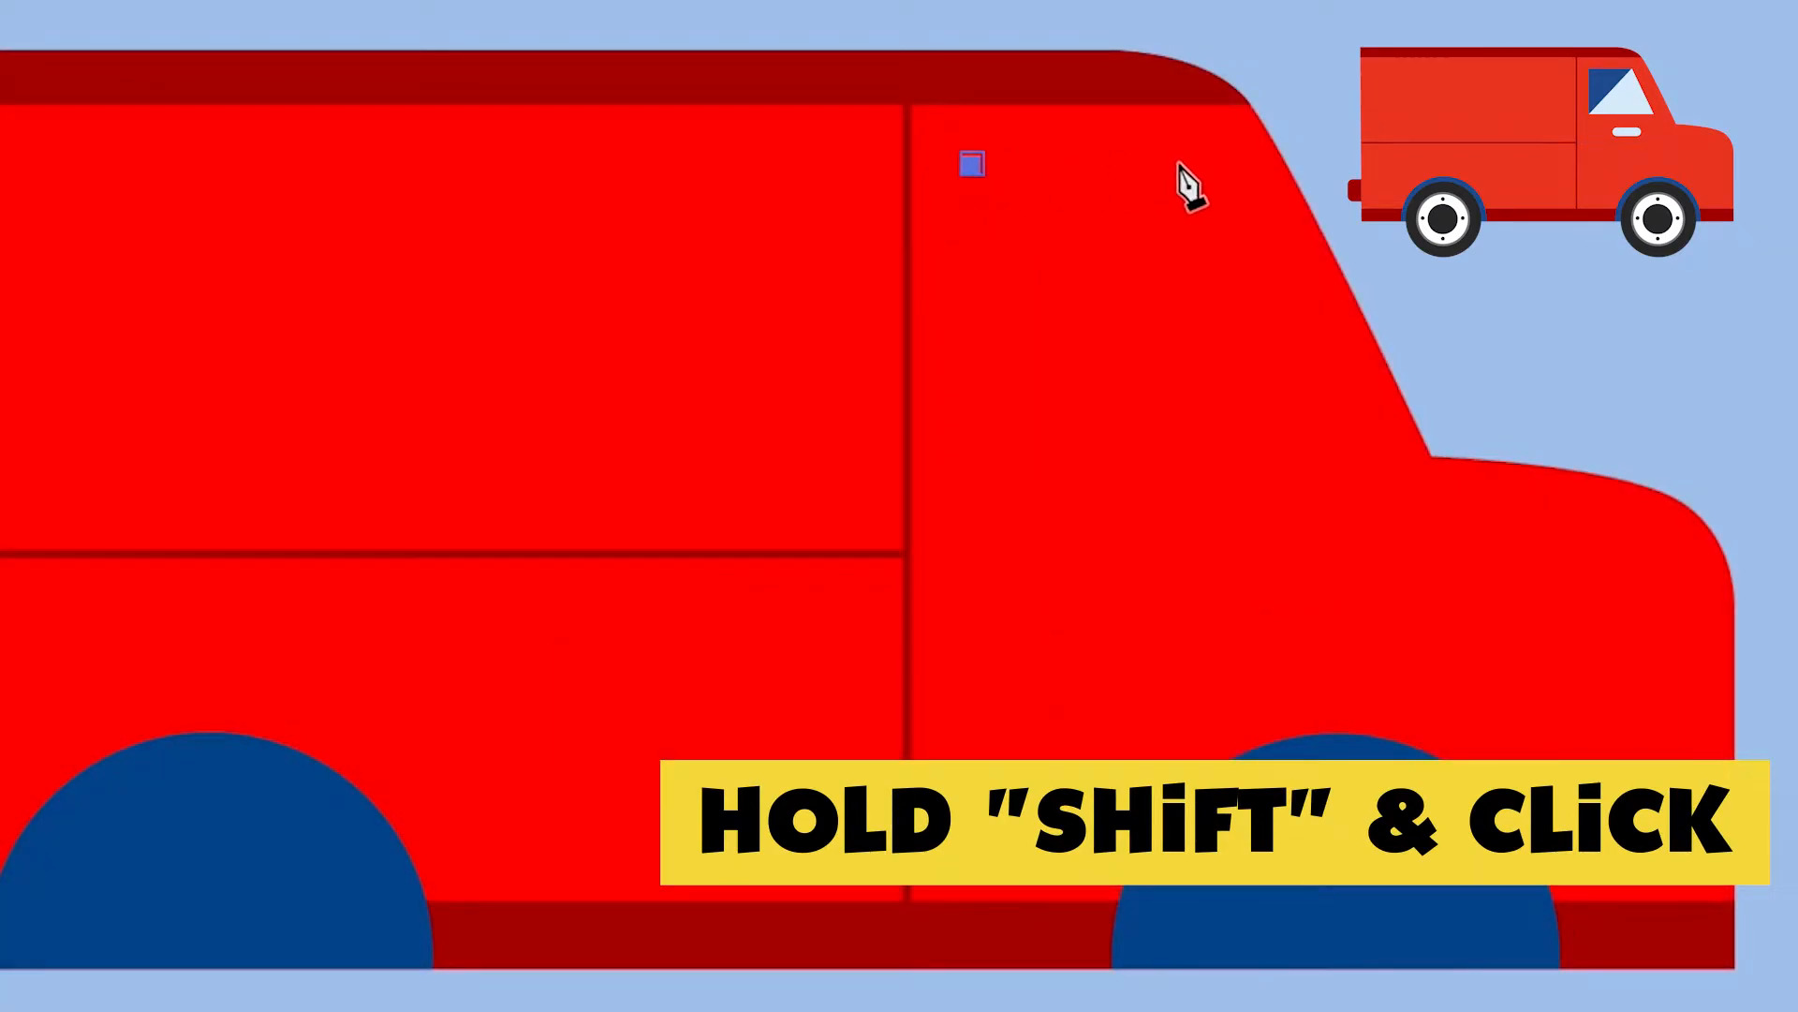
{"action": "left_click", "coordinate": [1200, 161], "text": "shift"}
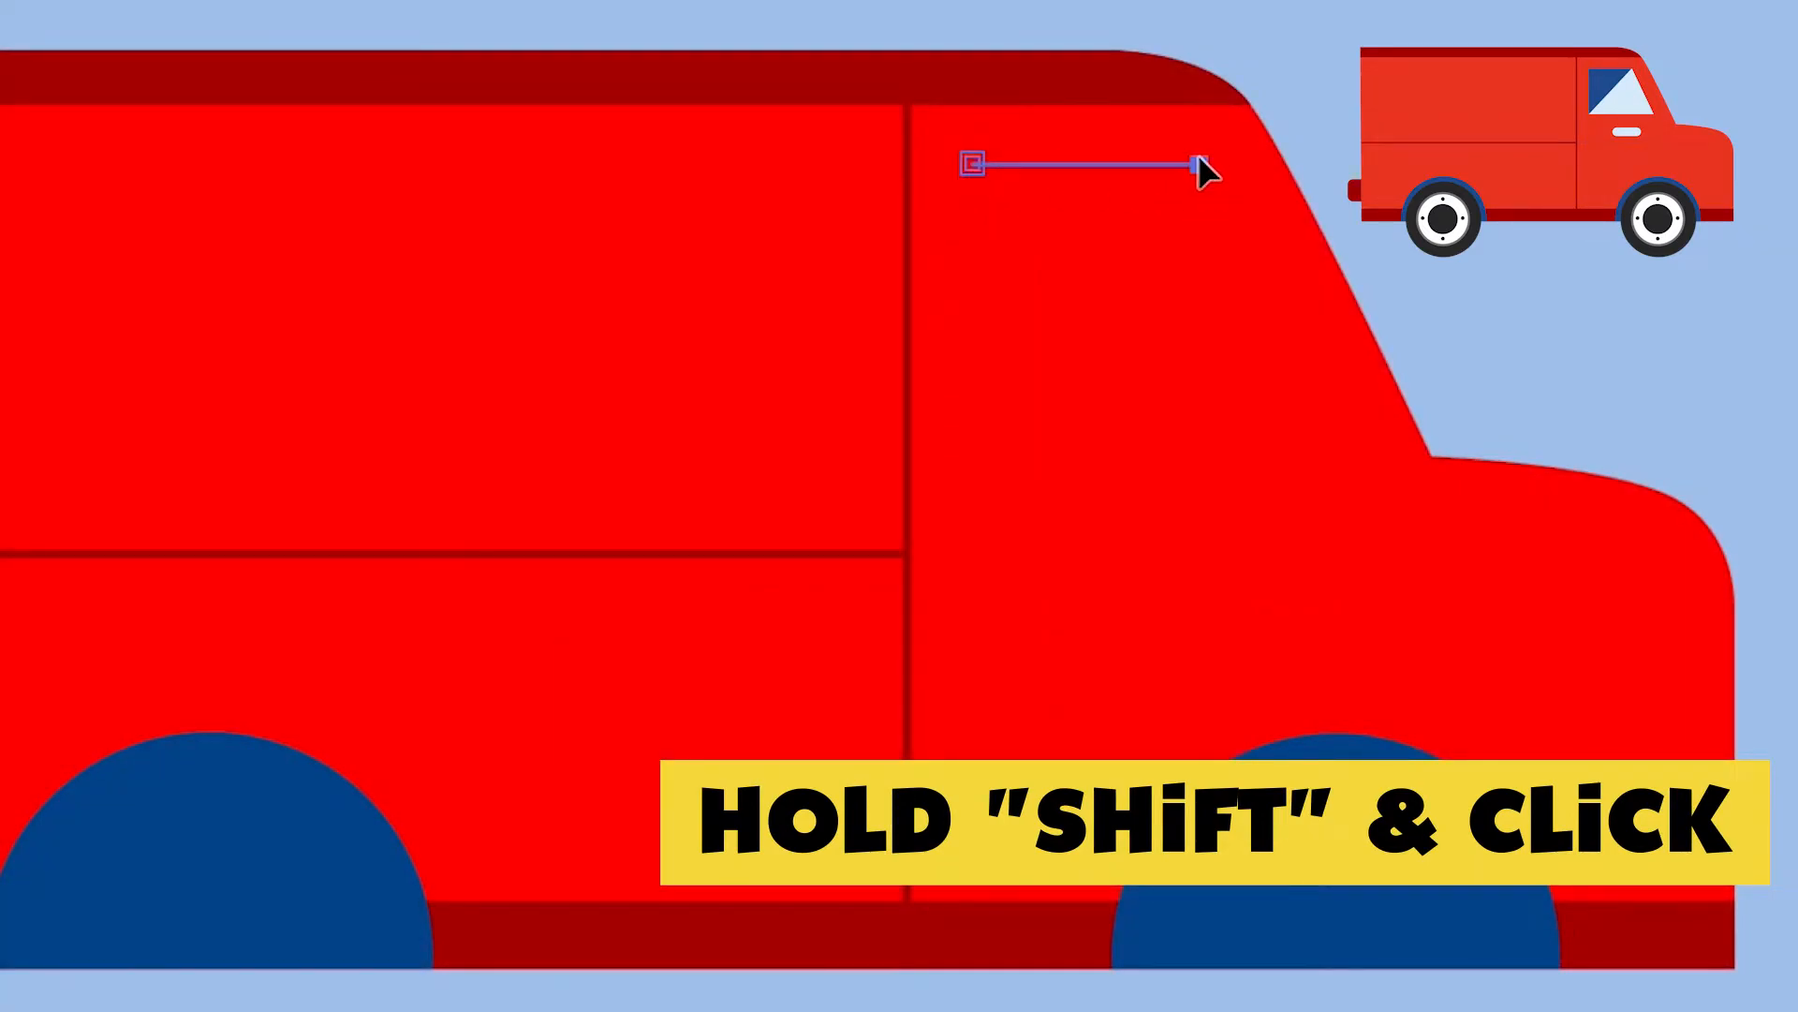
{"action": "left_click", "coordinate": [1313, 405]}
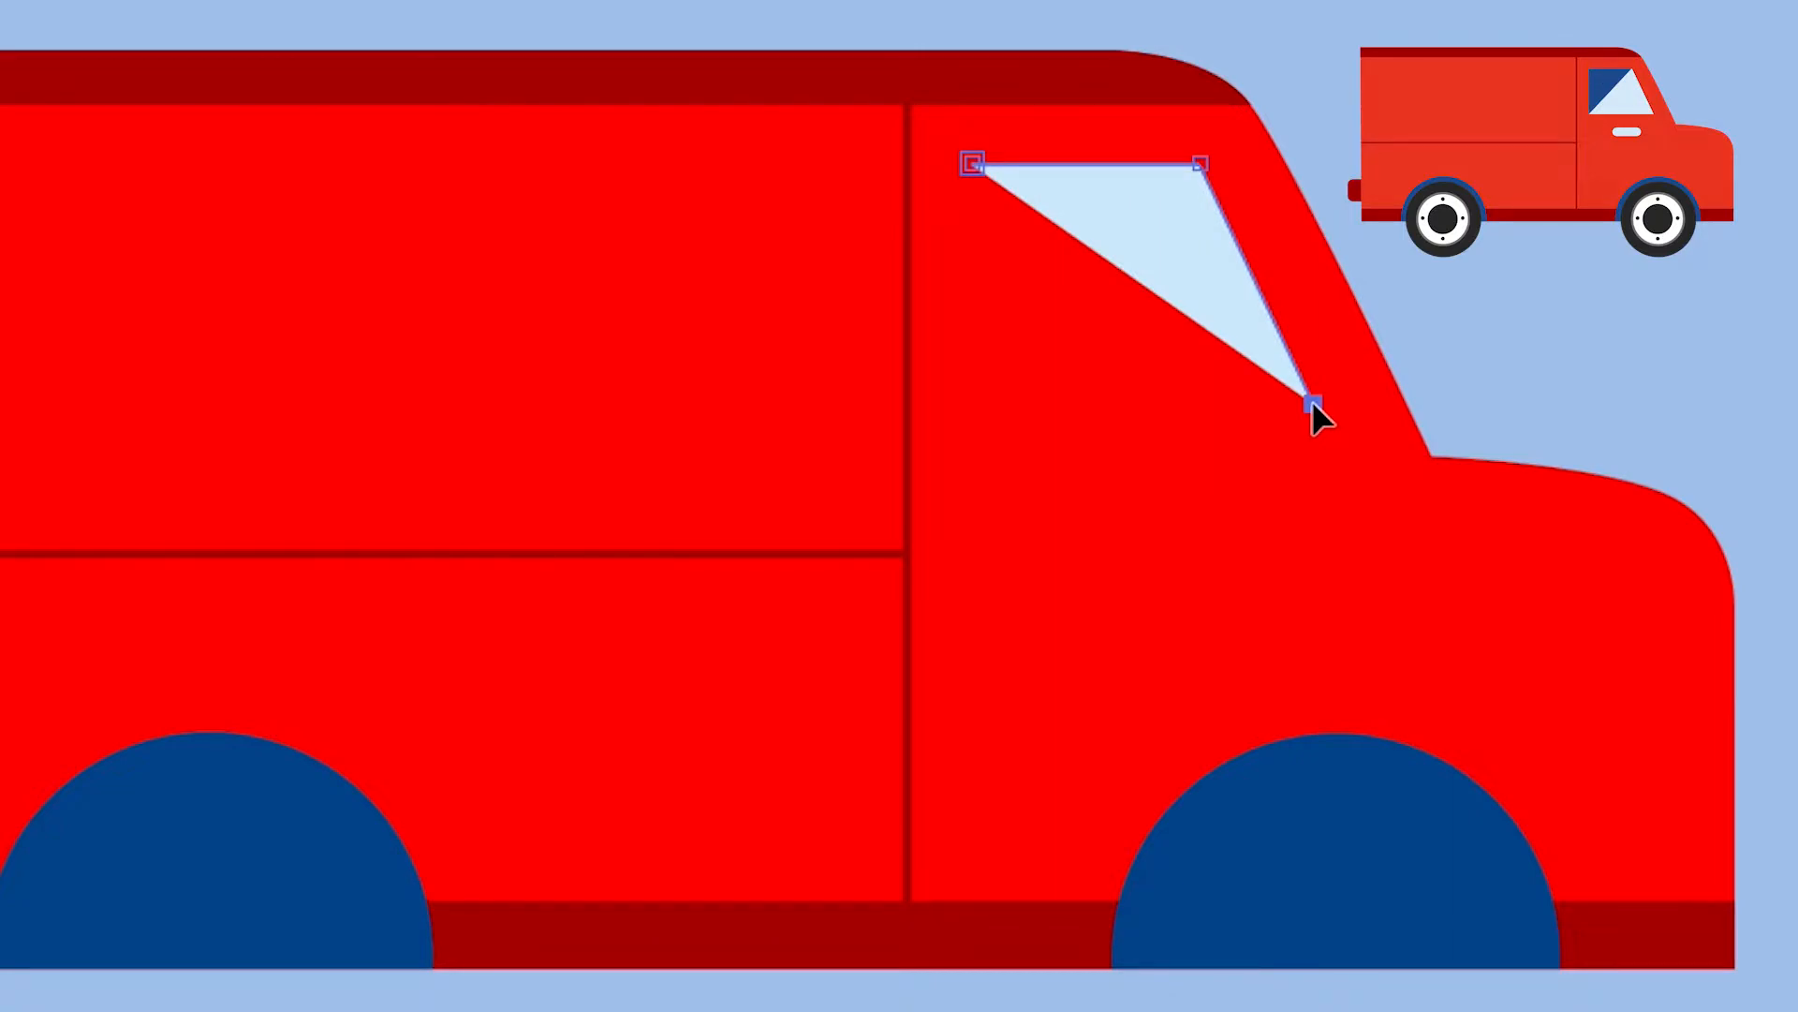
{"action": "left_click", "coordinate": [975, 404]}
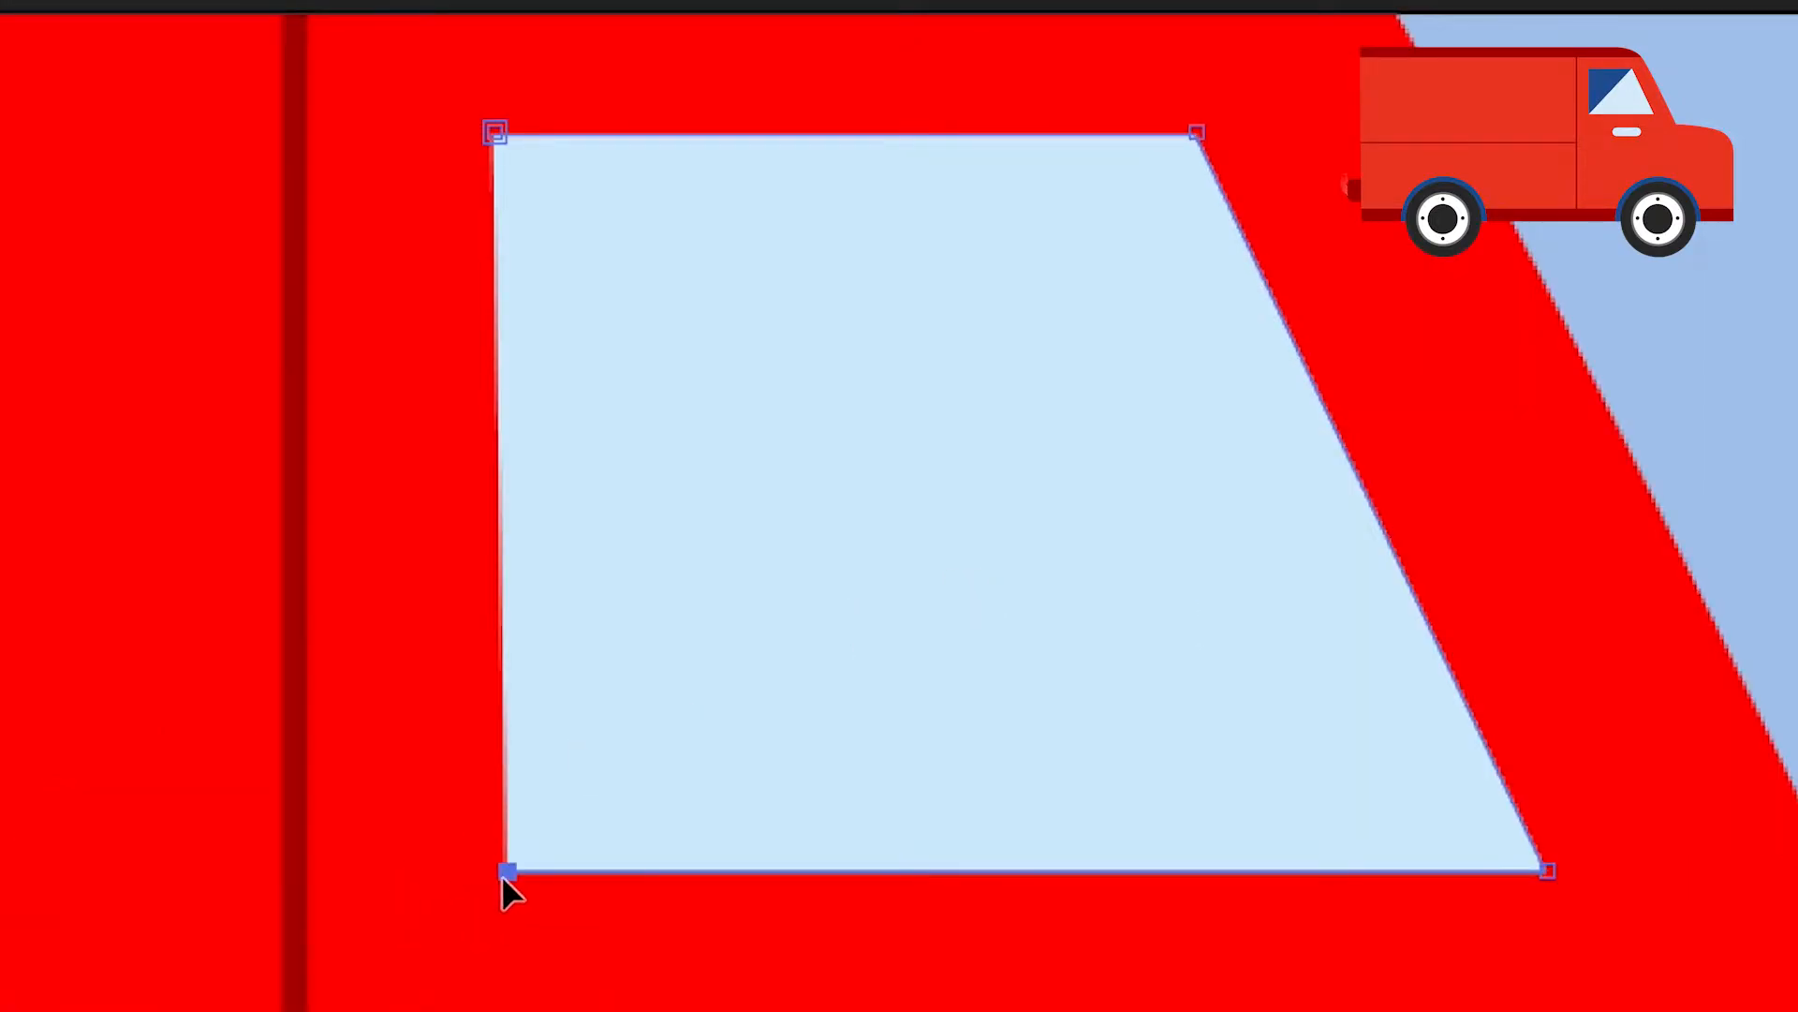
- Nudge the window's lower rear corner point backward until the window's rear edge is vertical
{"action": "key", "text": "Left"}
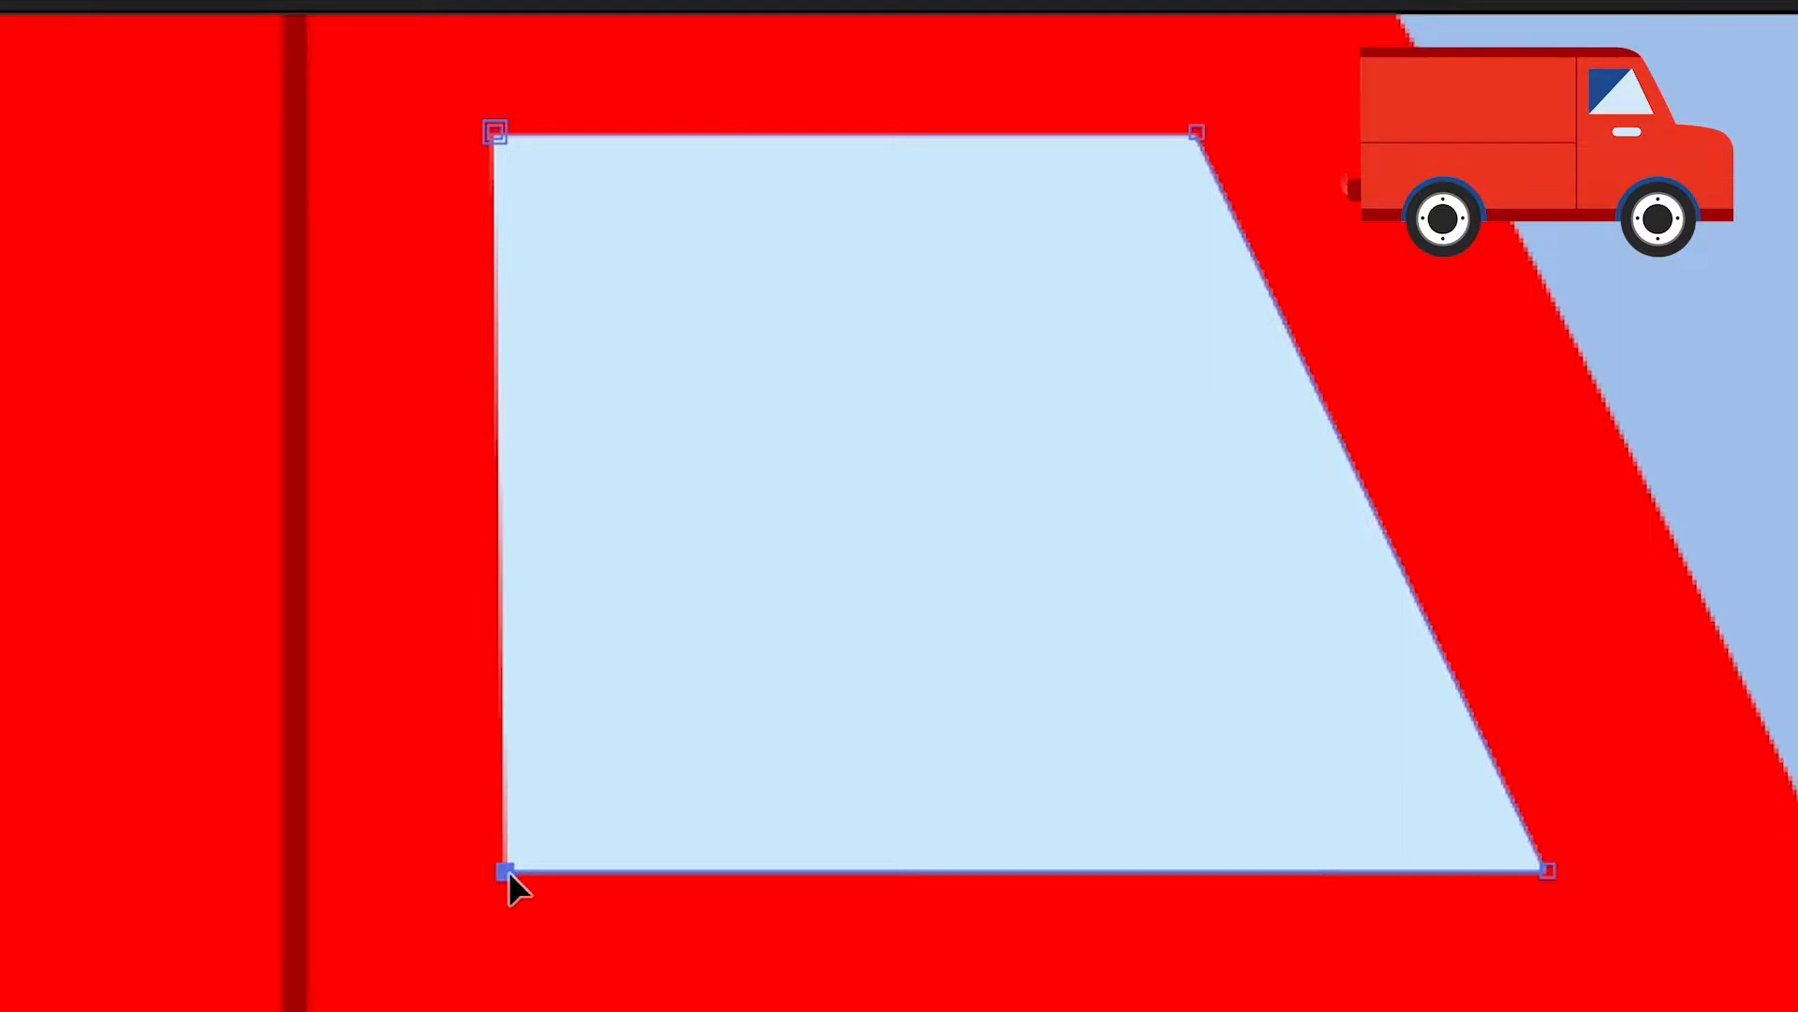
{"action": "left_click", "coordinate": [1548, 870]}
{"action": "key", "text": "Left"}
{"action": "key", "text": "Left"}
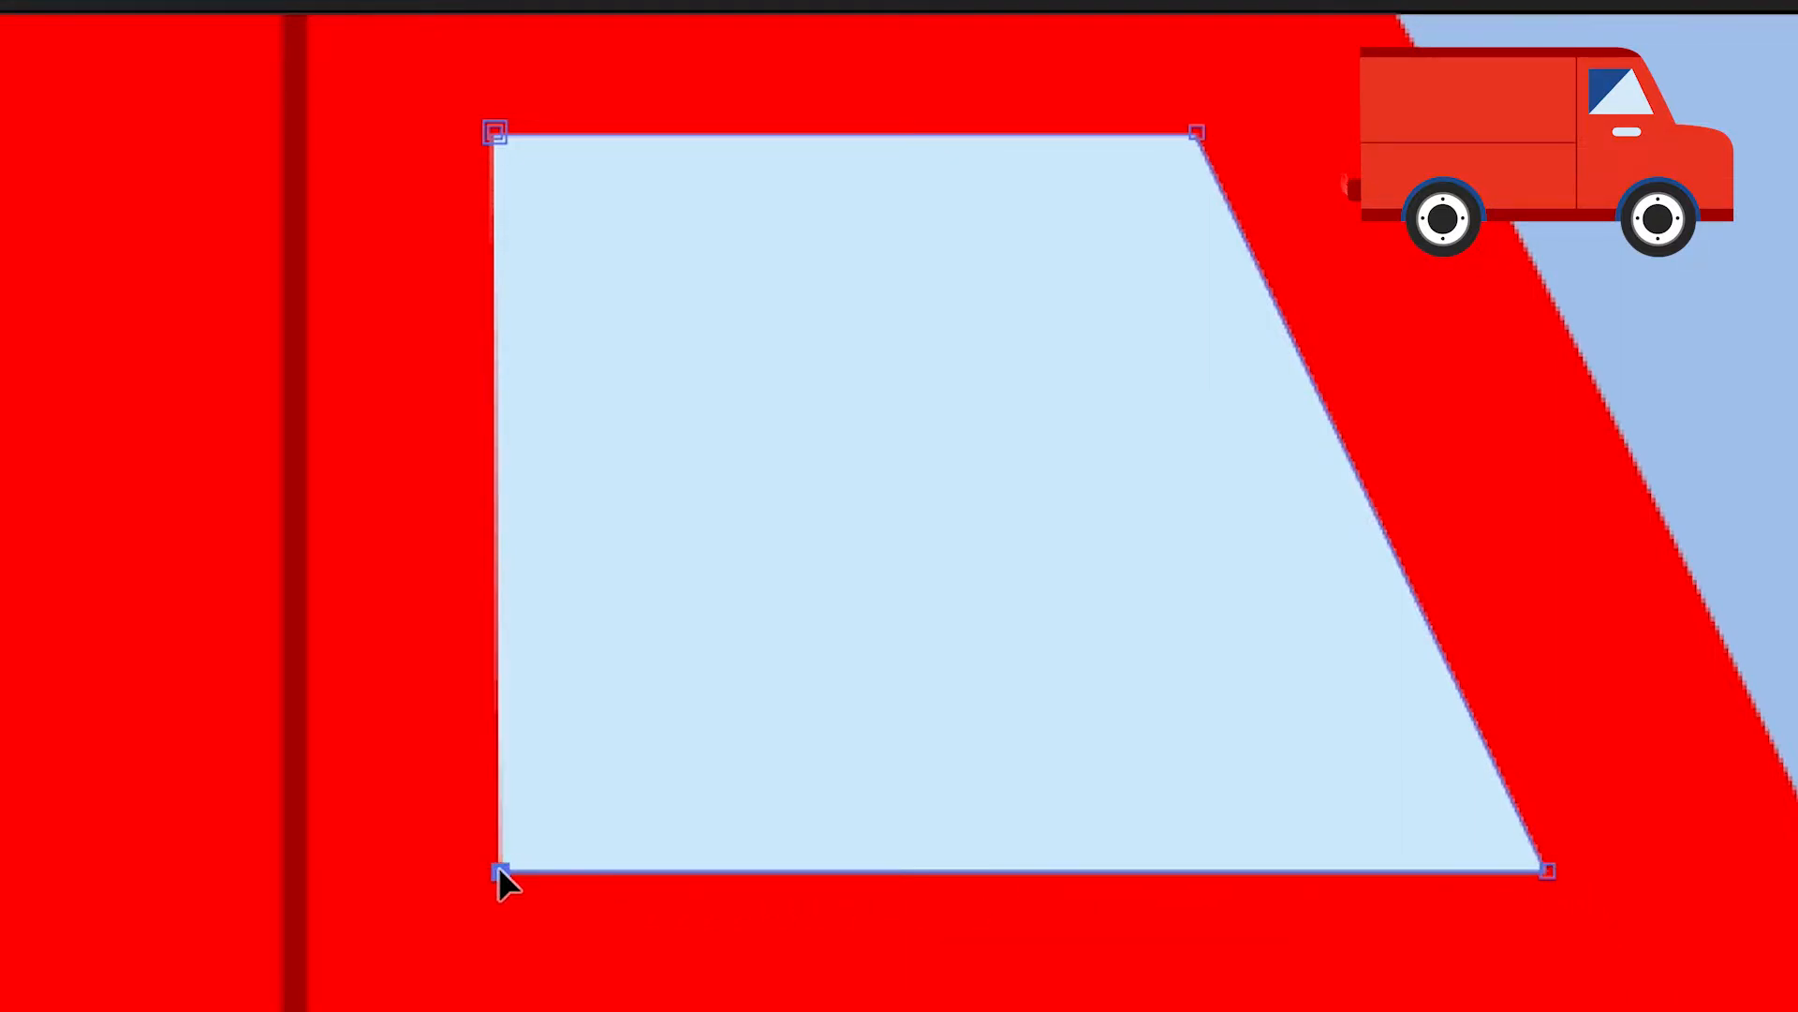
{"action": "key", "text": "Left"}
{"action": "key", "text": "Left"}
{"action": "key", "text": "Left"}
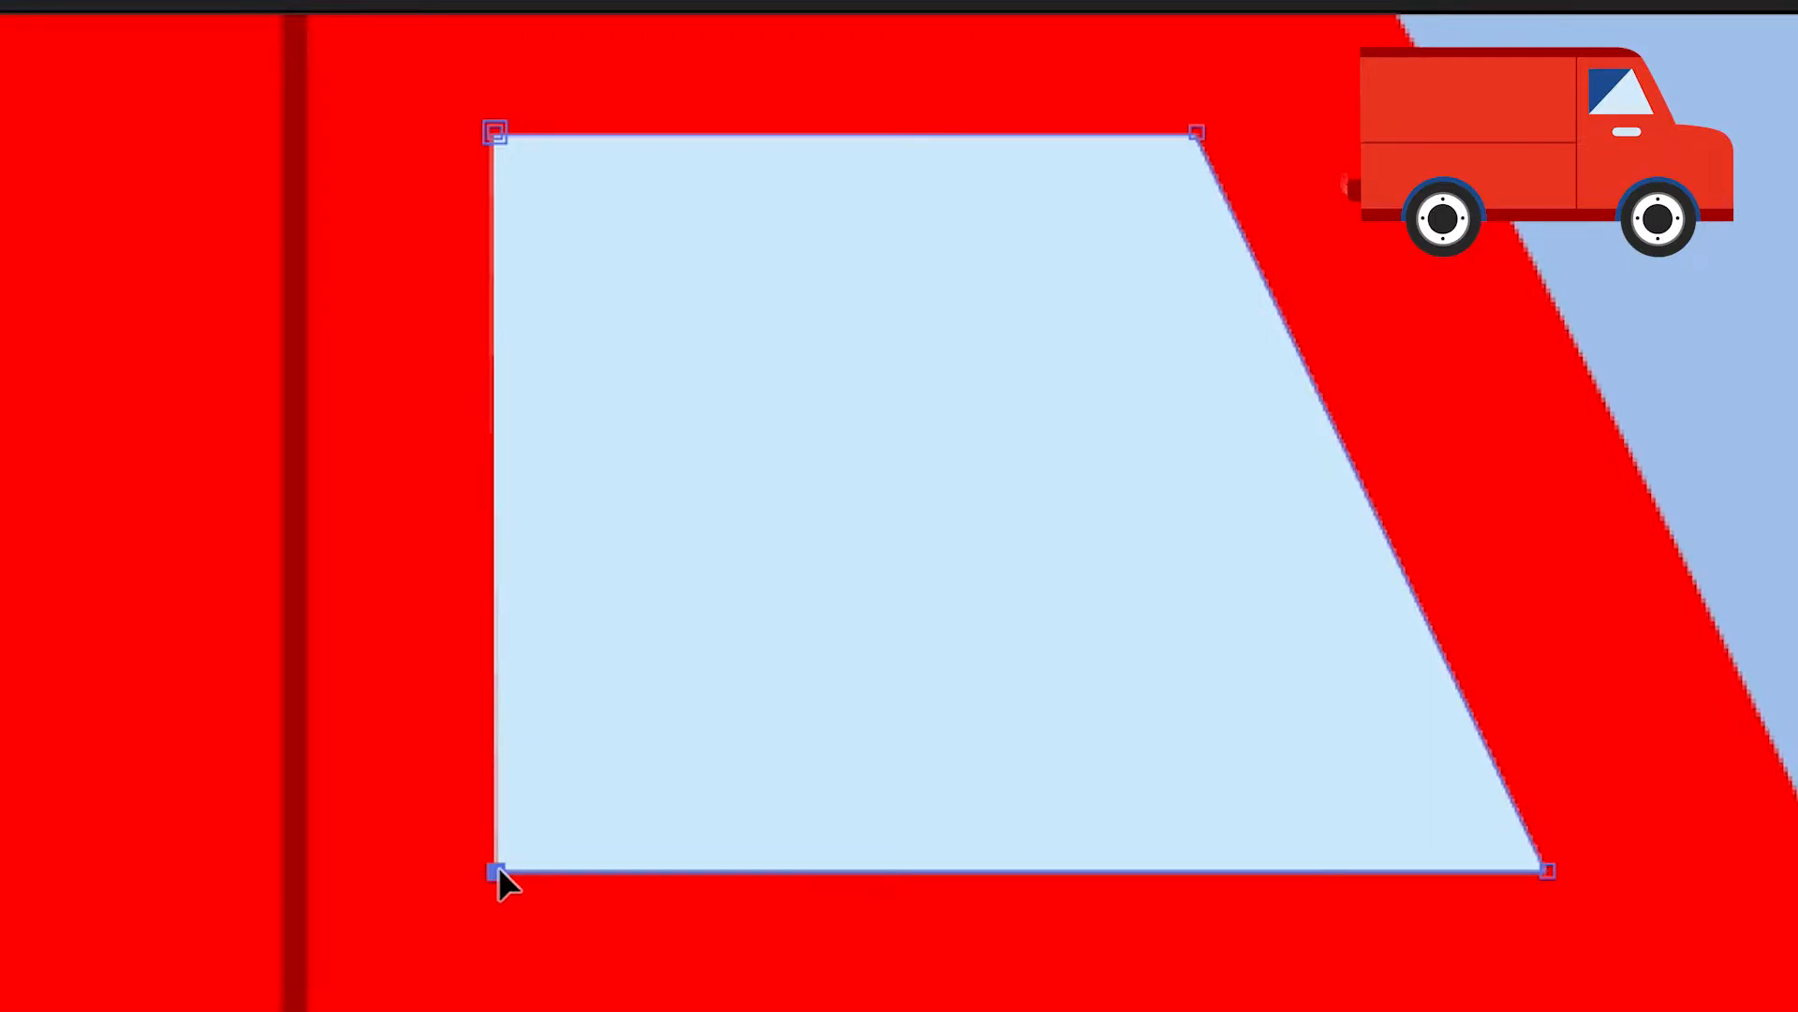
{"action": "key", "text": "Right"}
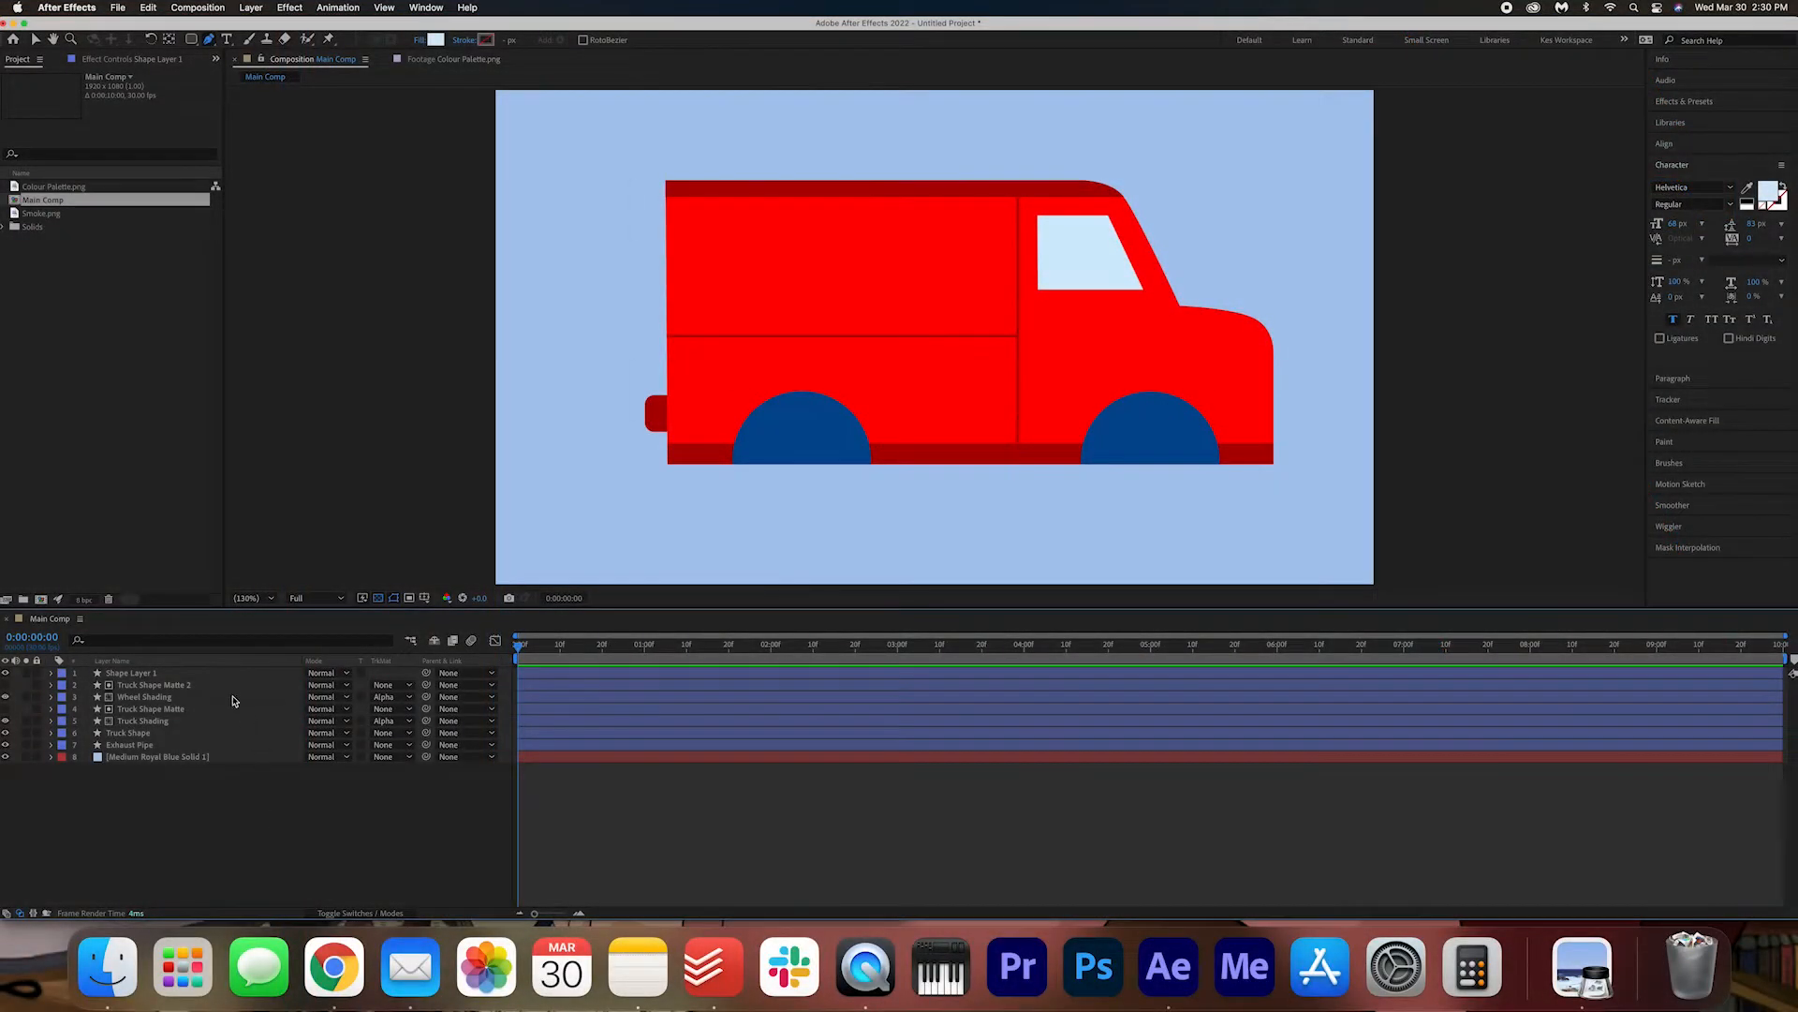
- Rename the new shape layer that holds the light blue cab window to Window, and deselect it
{"action": "left_click", "coordinate": [149, 673]}
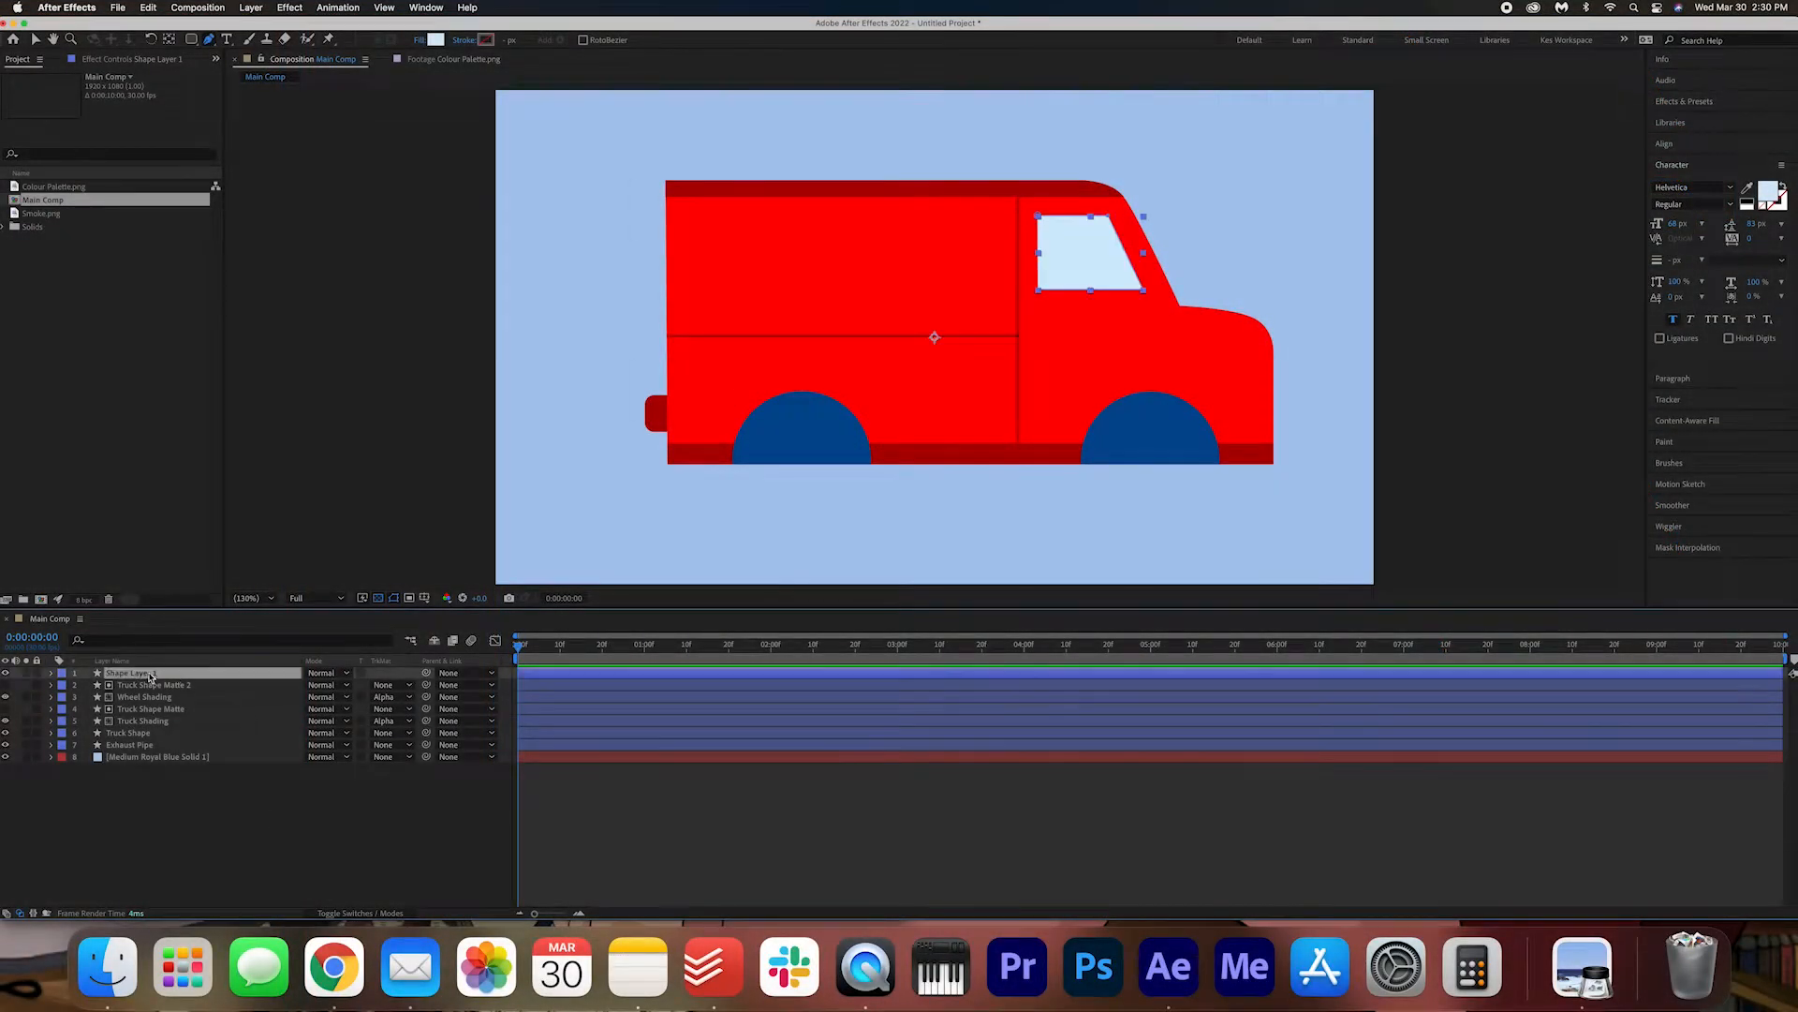
{"action": "right_click", "coordinate": [173, 675]}
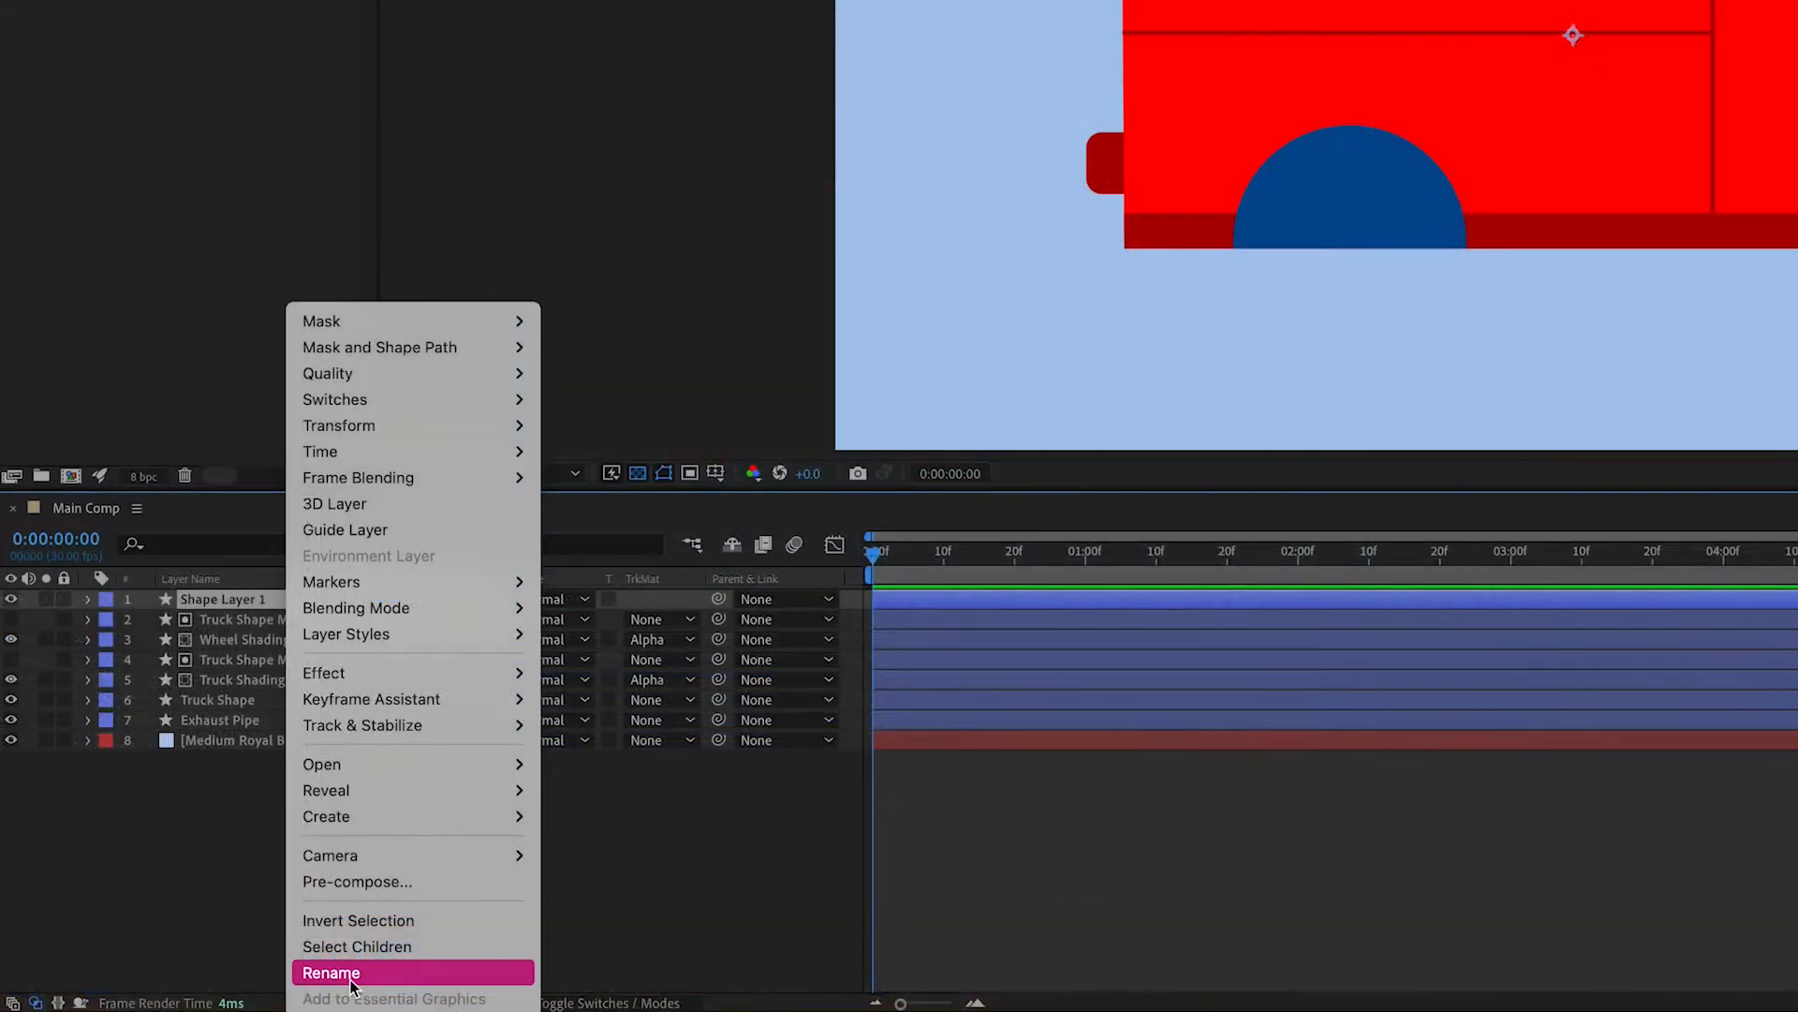
{"action": "left_click", "coordinate": [350, 974]}
{"action": "type", "text": "Window"}
{"action": "key", "text": "Return"}
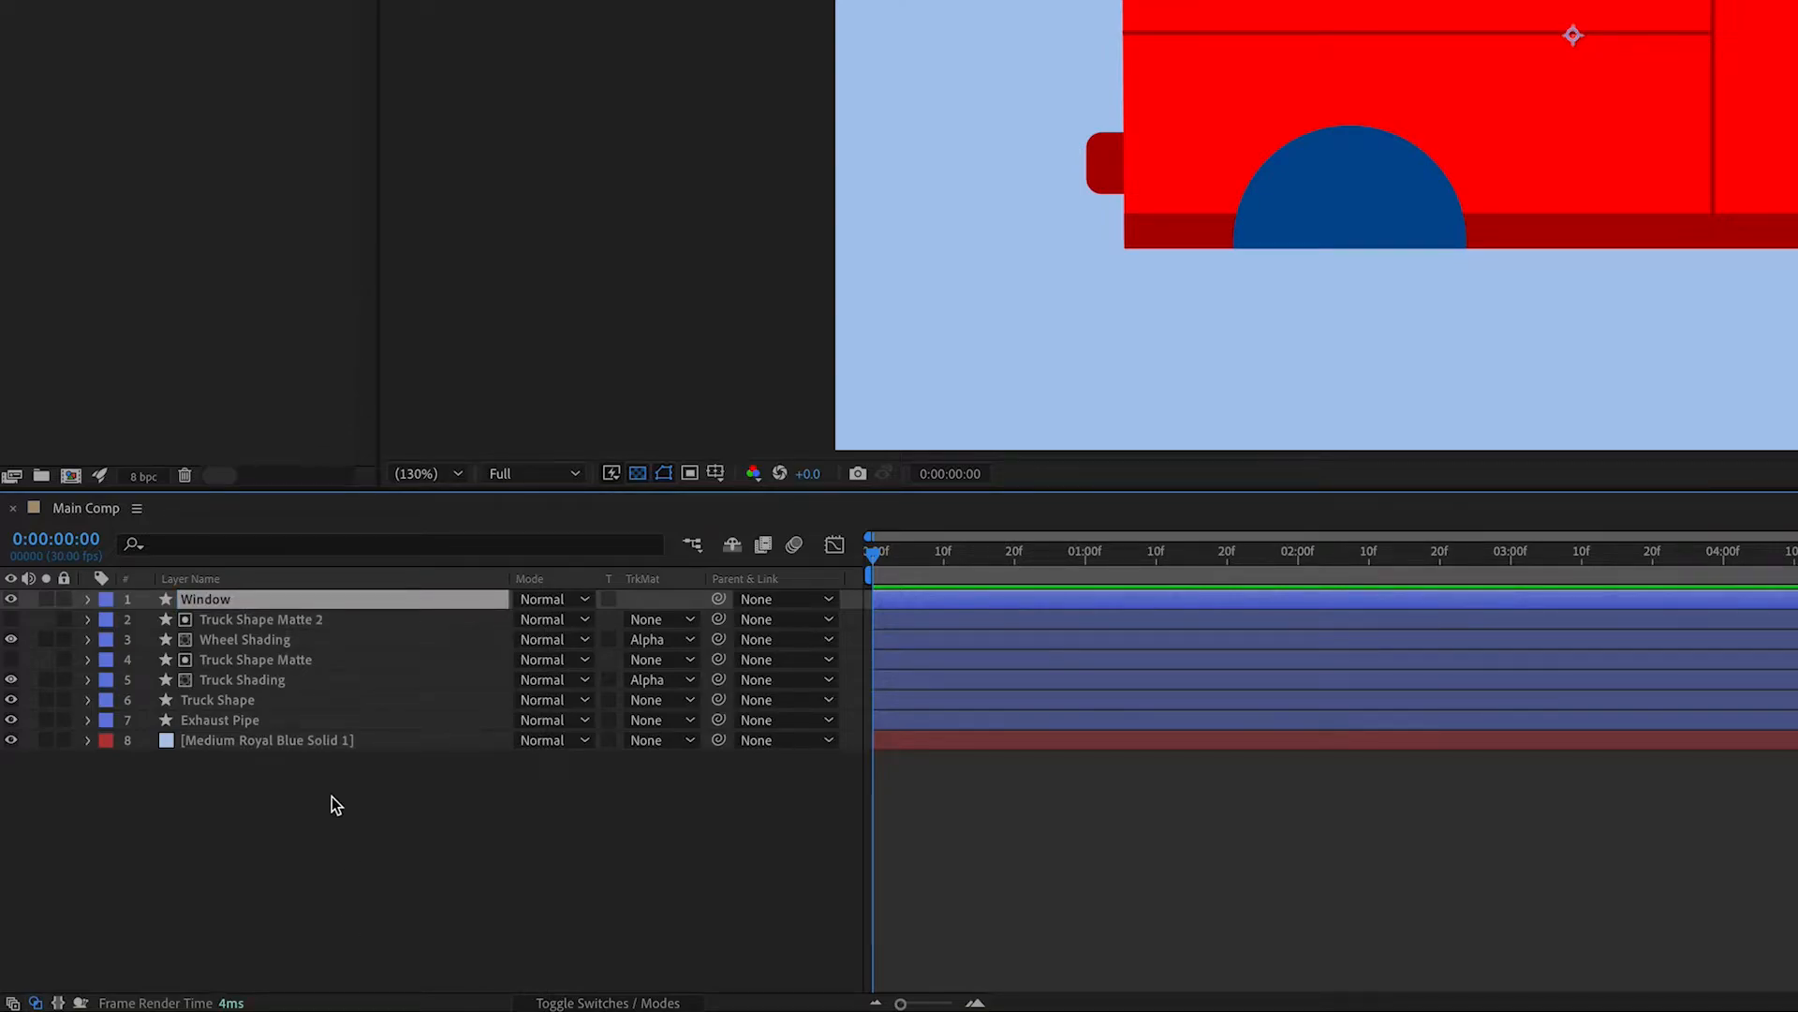
{"action": "left_click", "coordinate": [319, 848]}
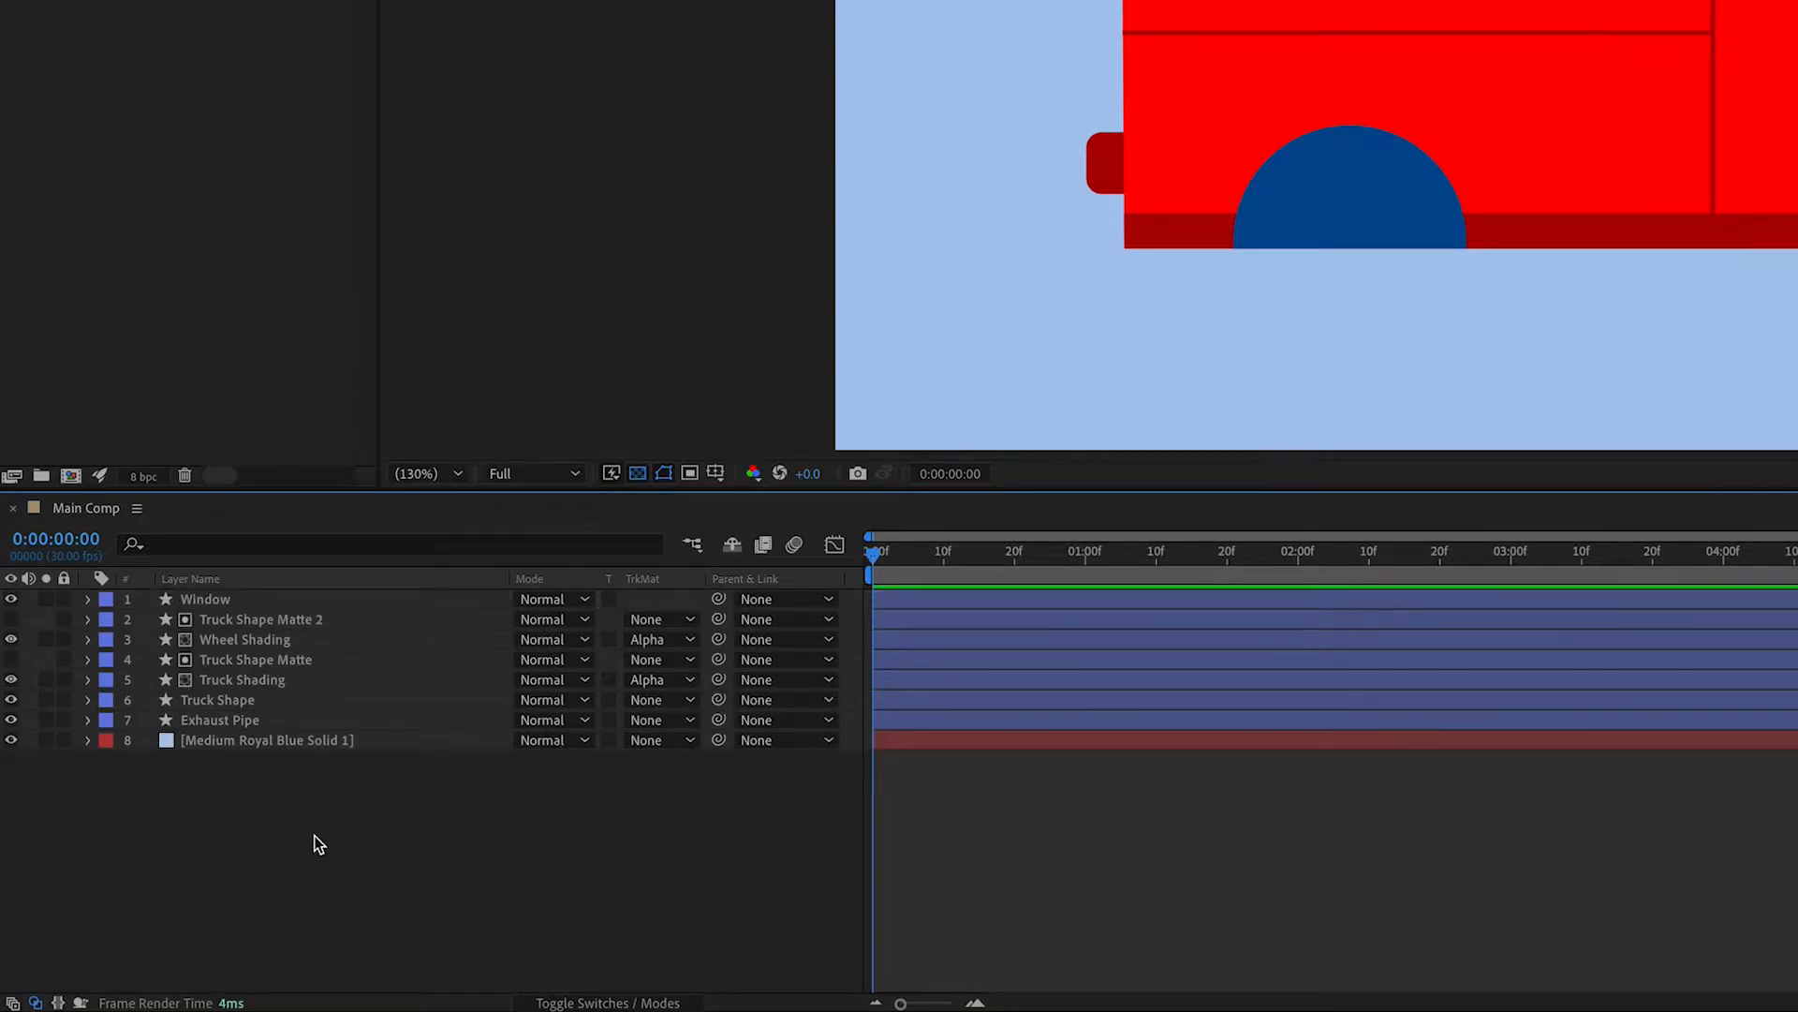
- Duplicate the Window layer and rename the upper copy Window Matte
{"action": "left_click", "coordinate": [240, 602]}
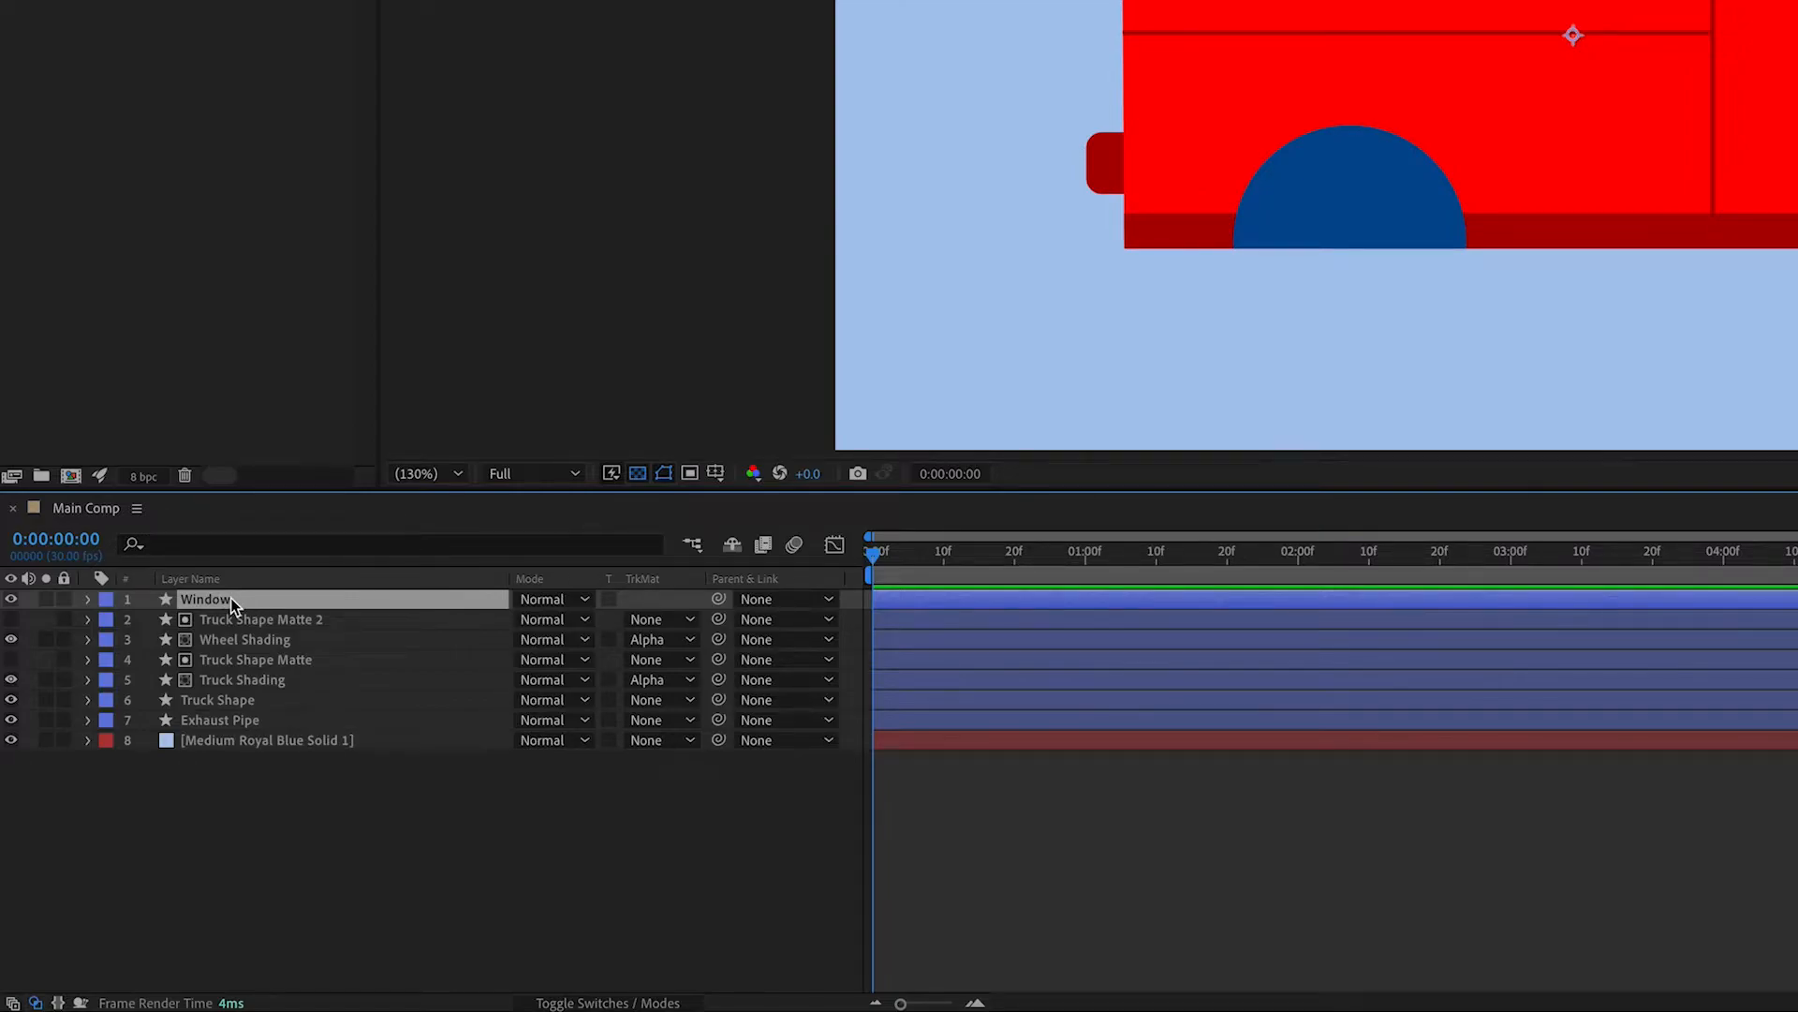
{"action": "key", "text": "ctrl+d"}
{"action": "right_click", "coordinate": [232, 598]}
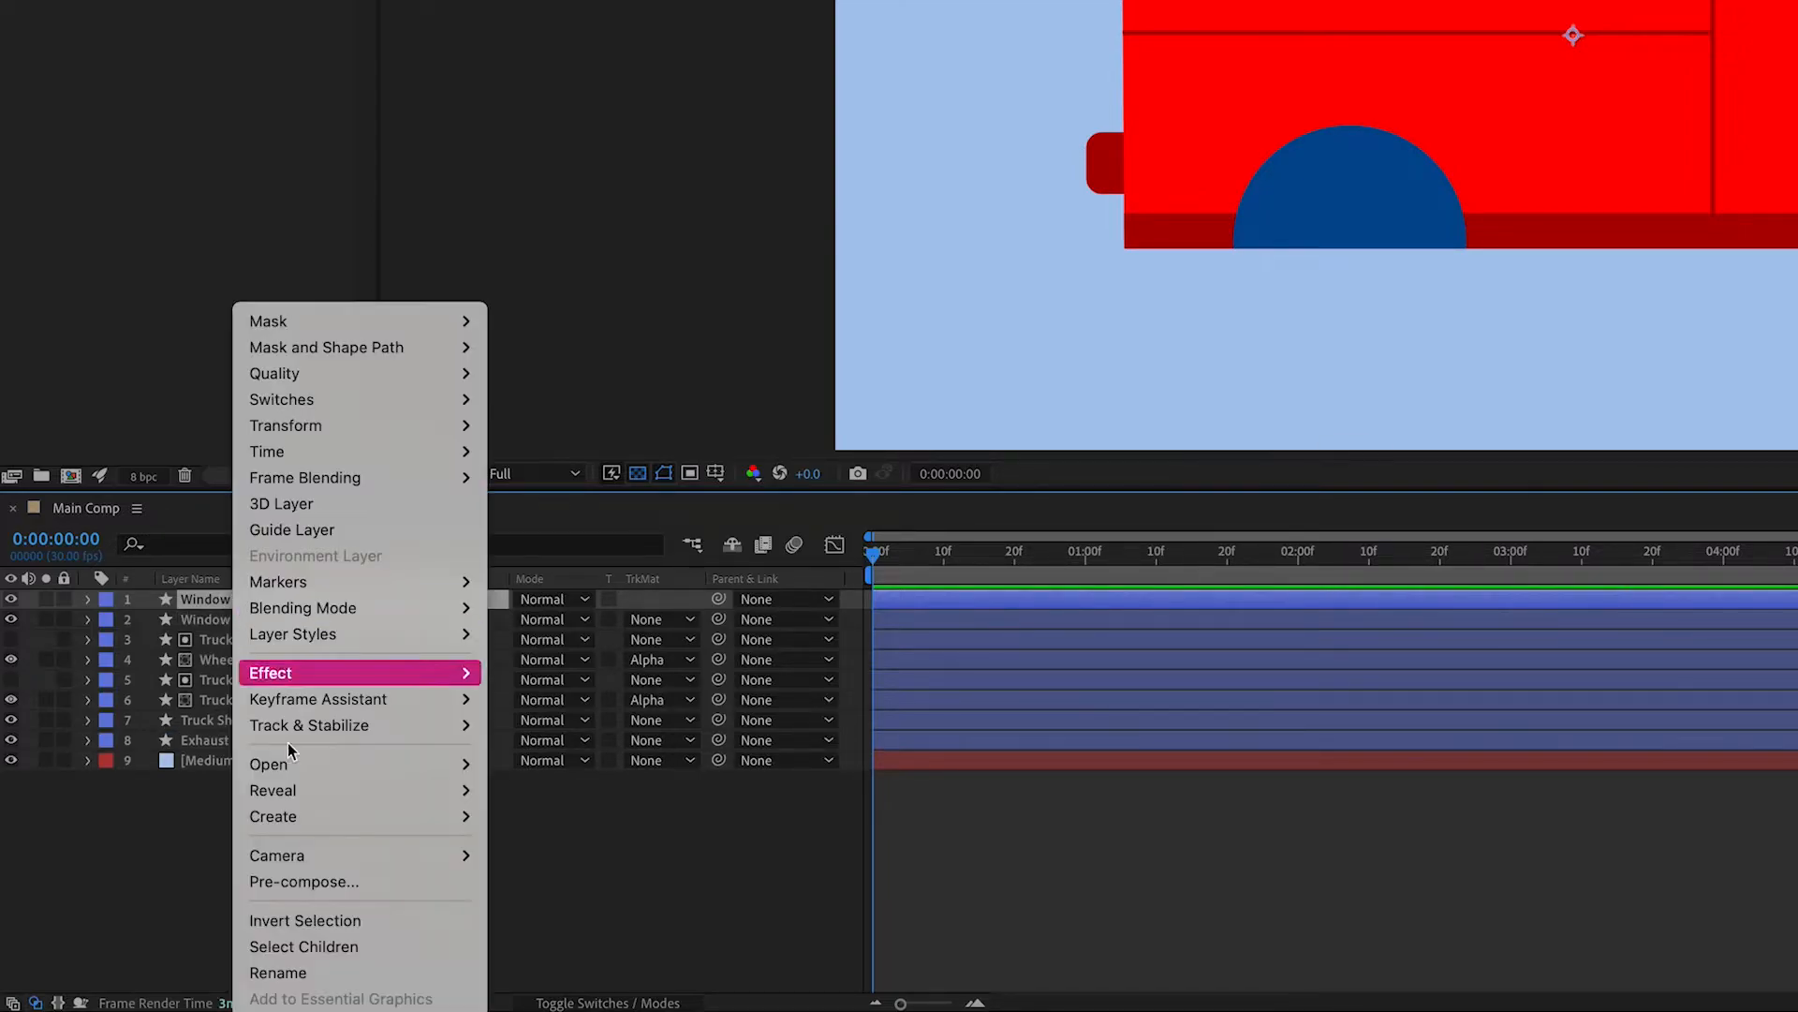
{"action": "left_click", "coordinate": [339, 974]}
{"action": "type", "text": "Window "}
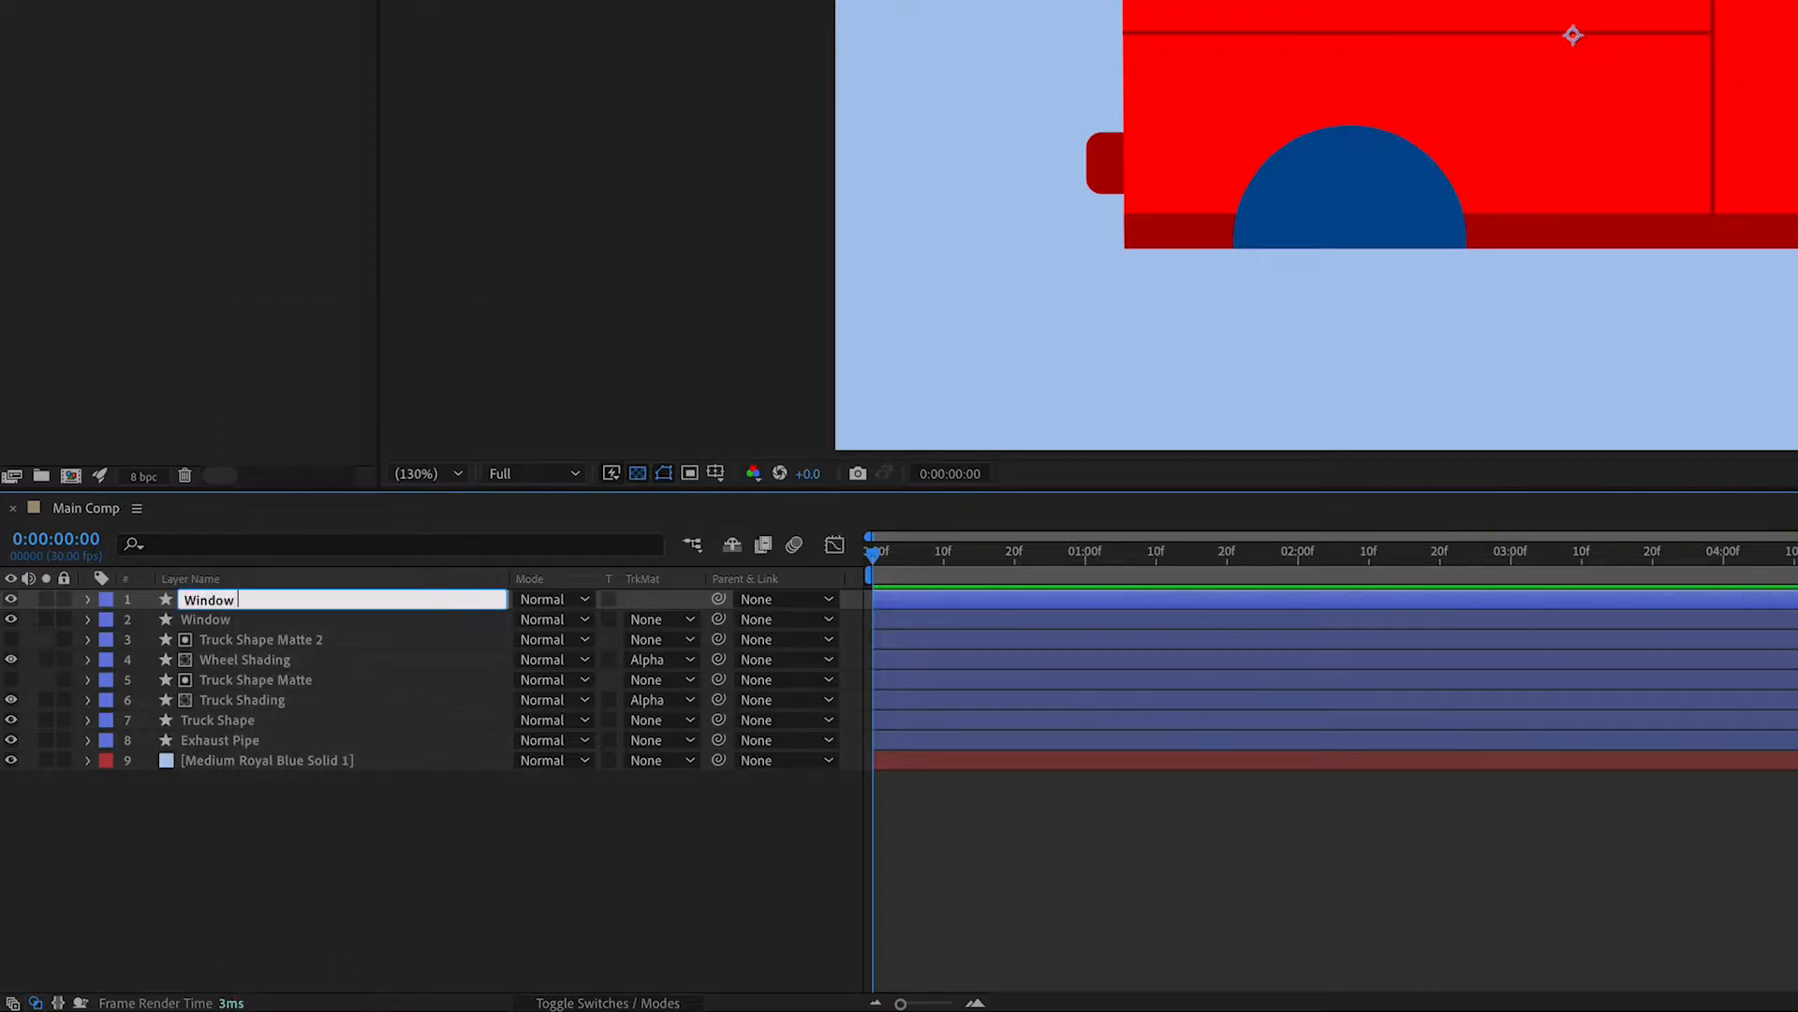
{"action": "type", "text": "Matte"}
{"action": "key", "text": "Return"}
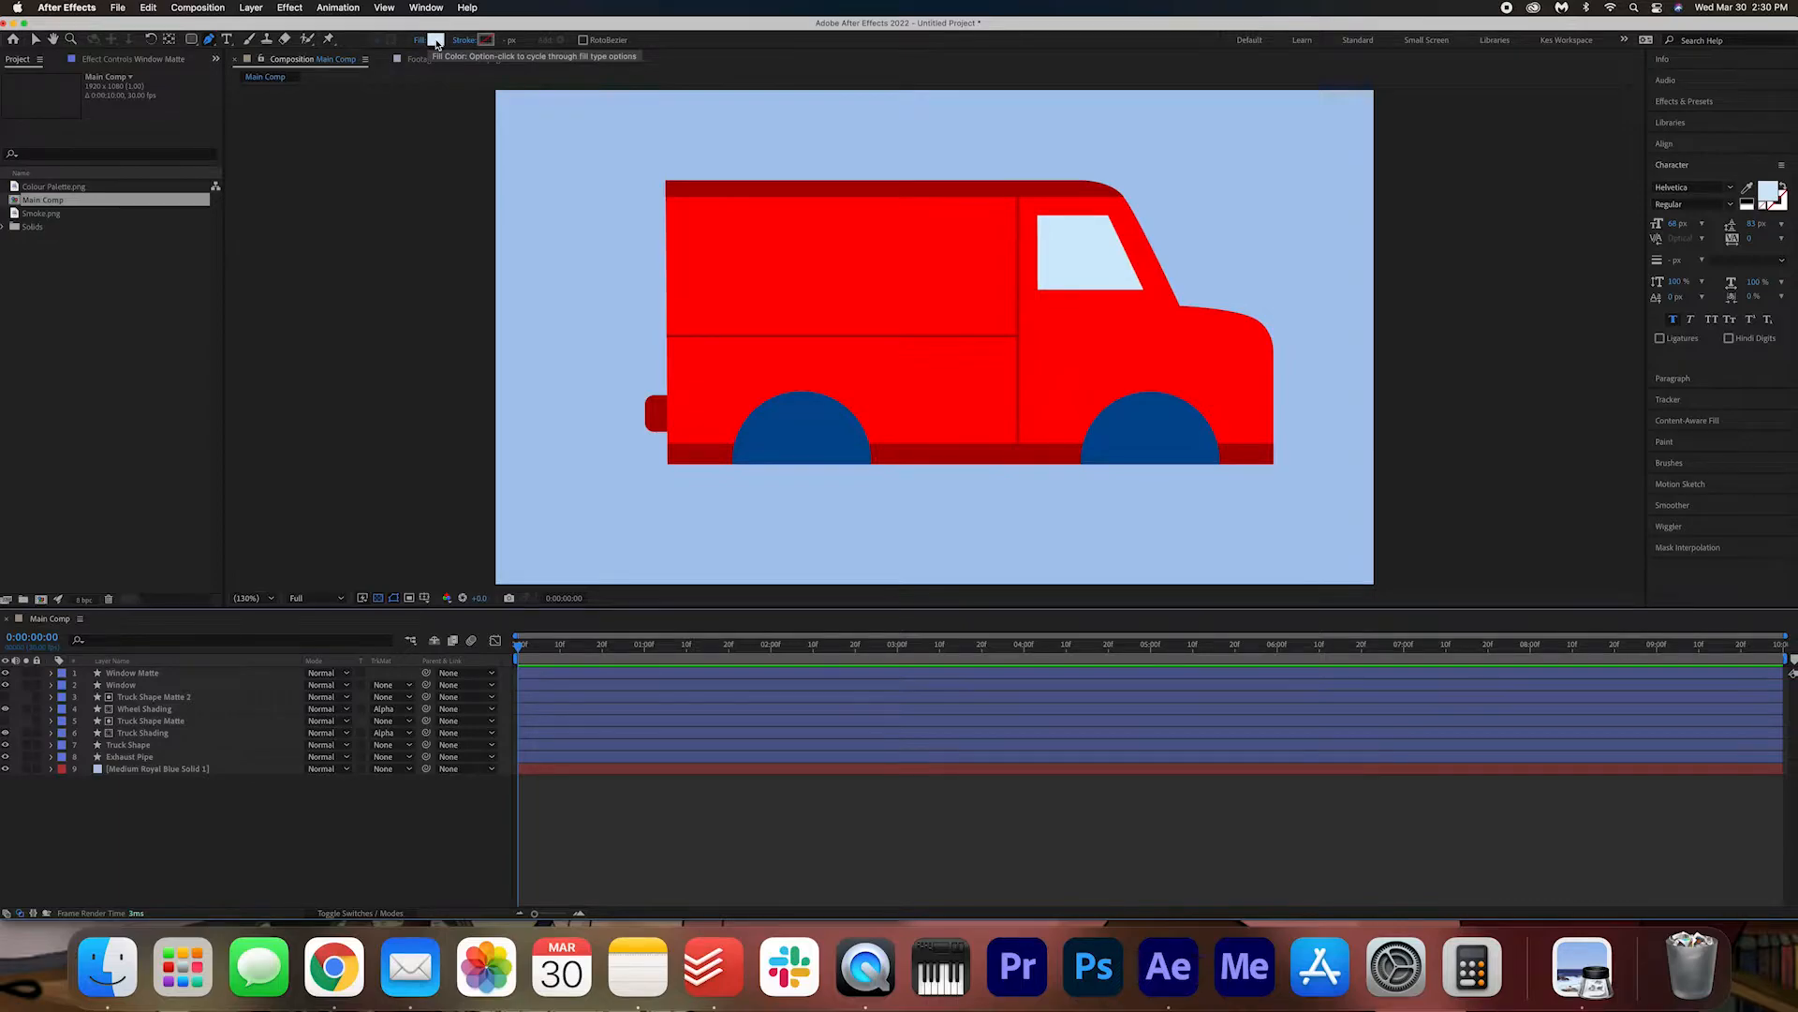
- Draw a closed shape over the window's upper rear half, cut diagonally between opposite corners, filled with dark blue sampled from the front wheel arch
{"action": "left_click", "coordinate": [437, 41]}
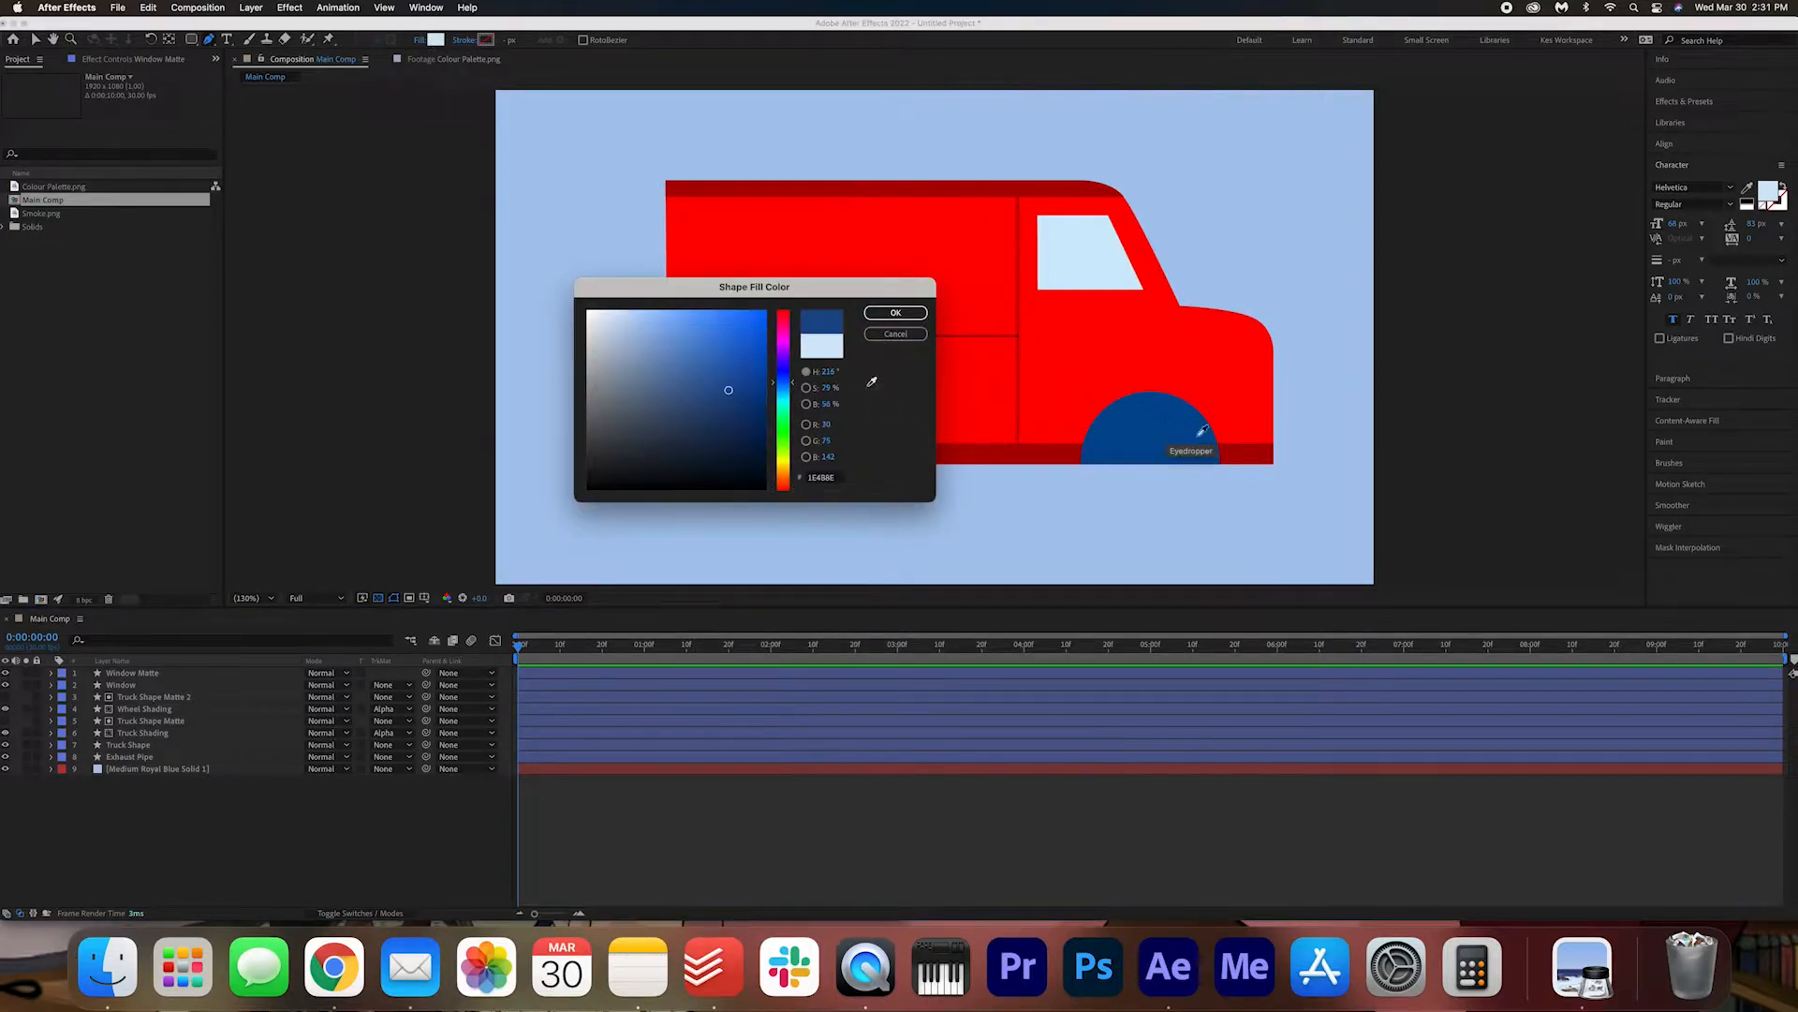
{"action": "left_click", "coordinate": [1160, 420]}
{"action": "left_click", "coordinate": [895, 313]}
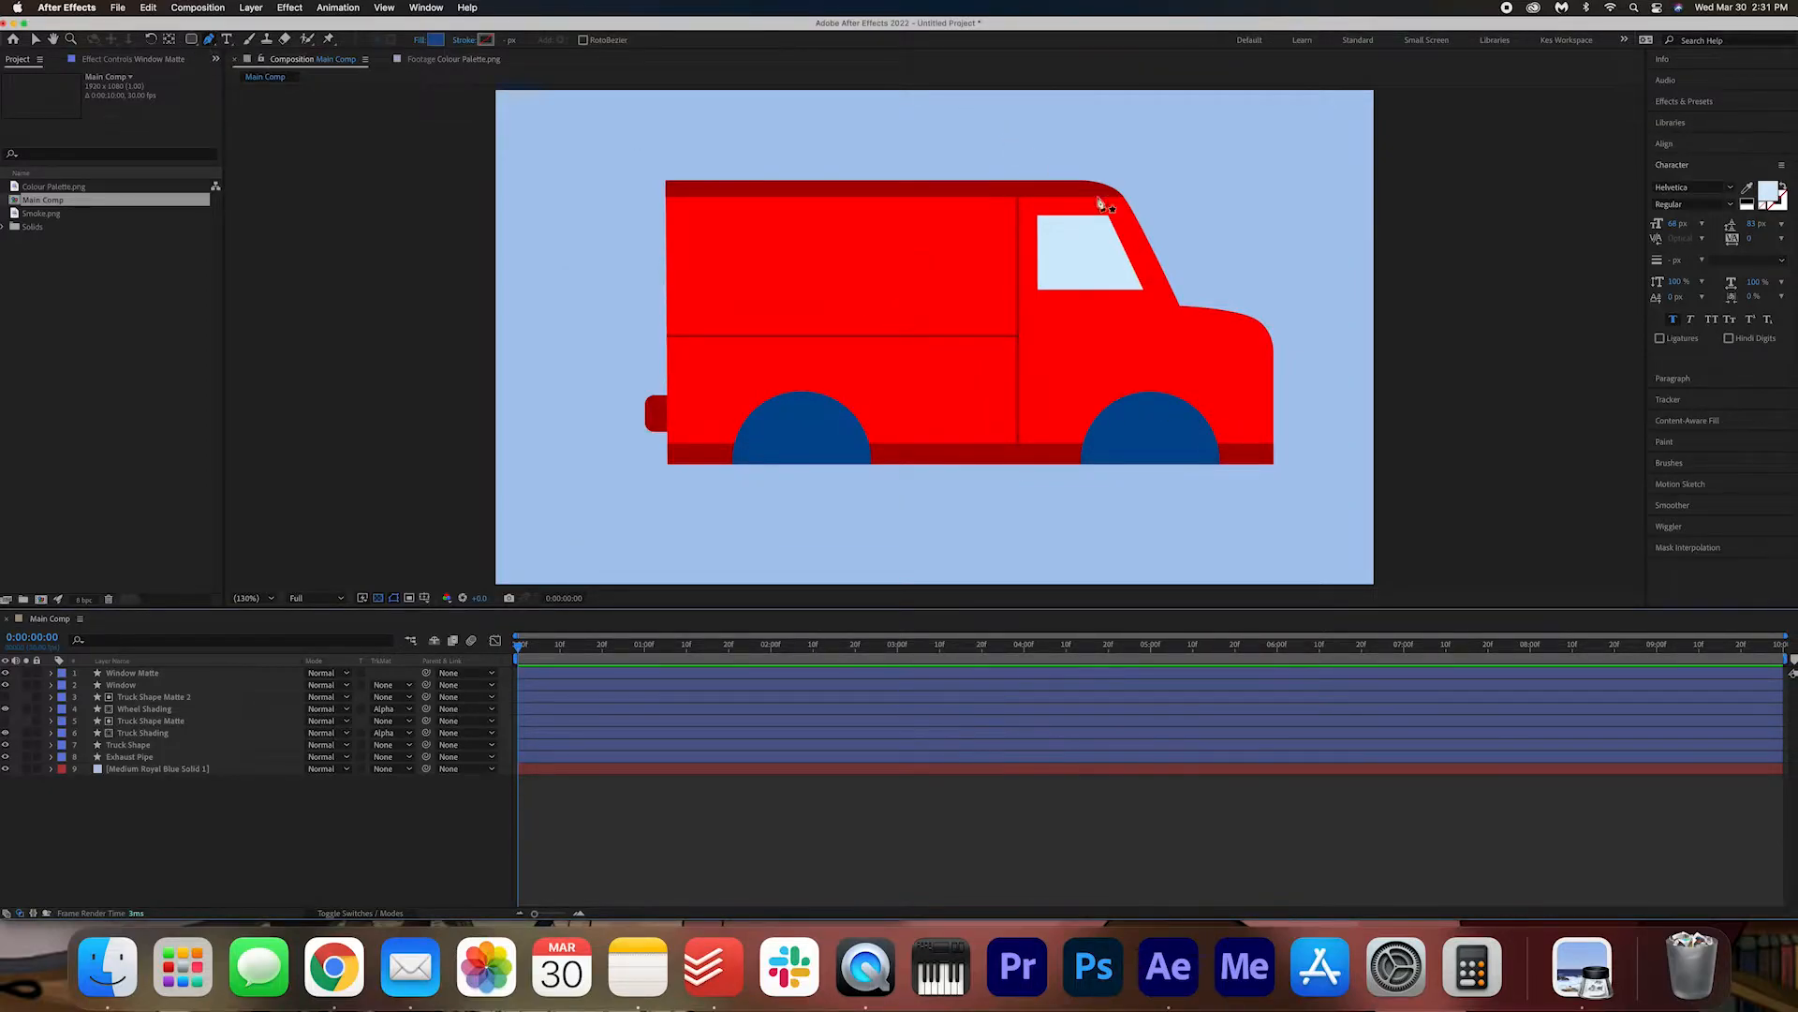
{"action": "scroll", "coordinate": [1112, 223], "scroll_direction": "up", "scroll_amount": 5}
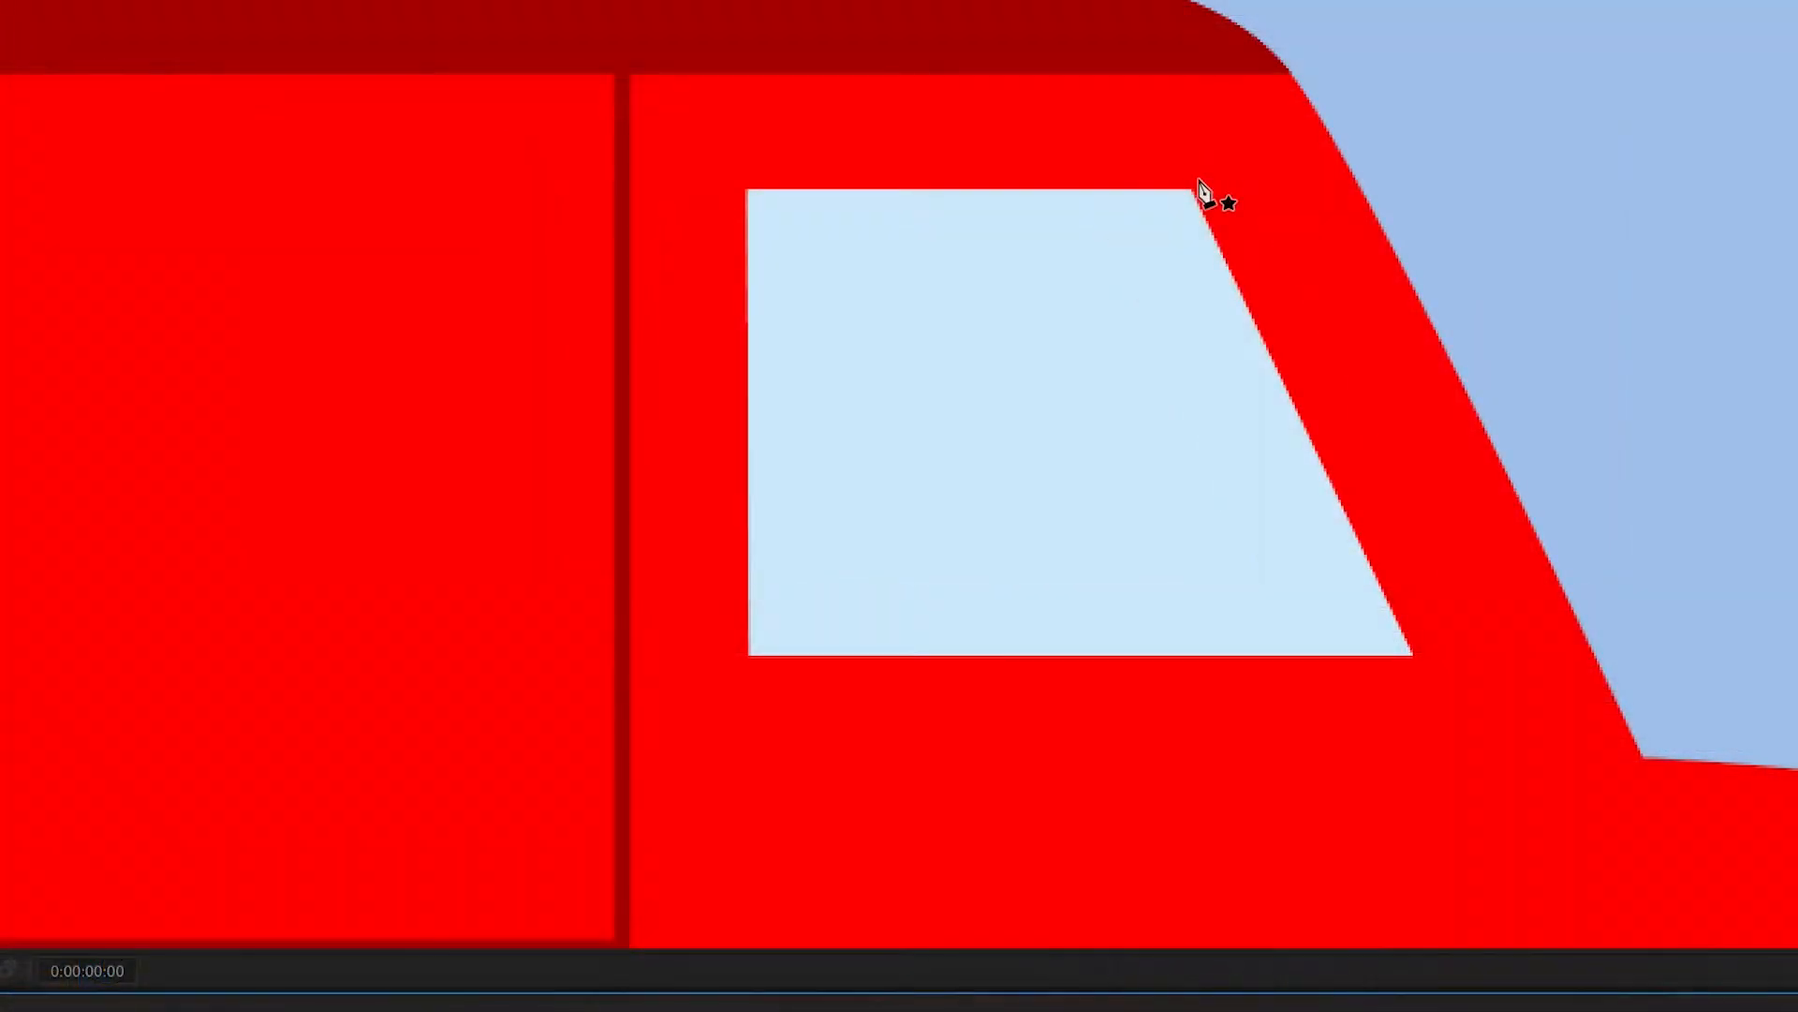
{"action": "left_click", "coordinate": [1107, 219]}
{"action": "left_click", "coordinate": [740, 672]}
{"action": "left_click_drag", "start_coordinate": [741, 676], "coordinate": [738, 677]}
{"action": "left_click", "coordinate": [668, 135]}
{"action": "left_click", "coordinate": [983, 113]}
{"action": "left_click", "coordinate": [1199, 177]}
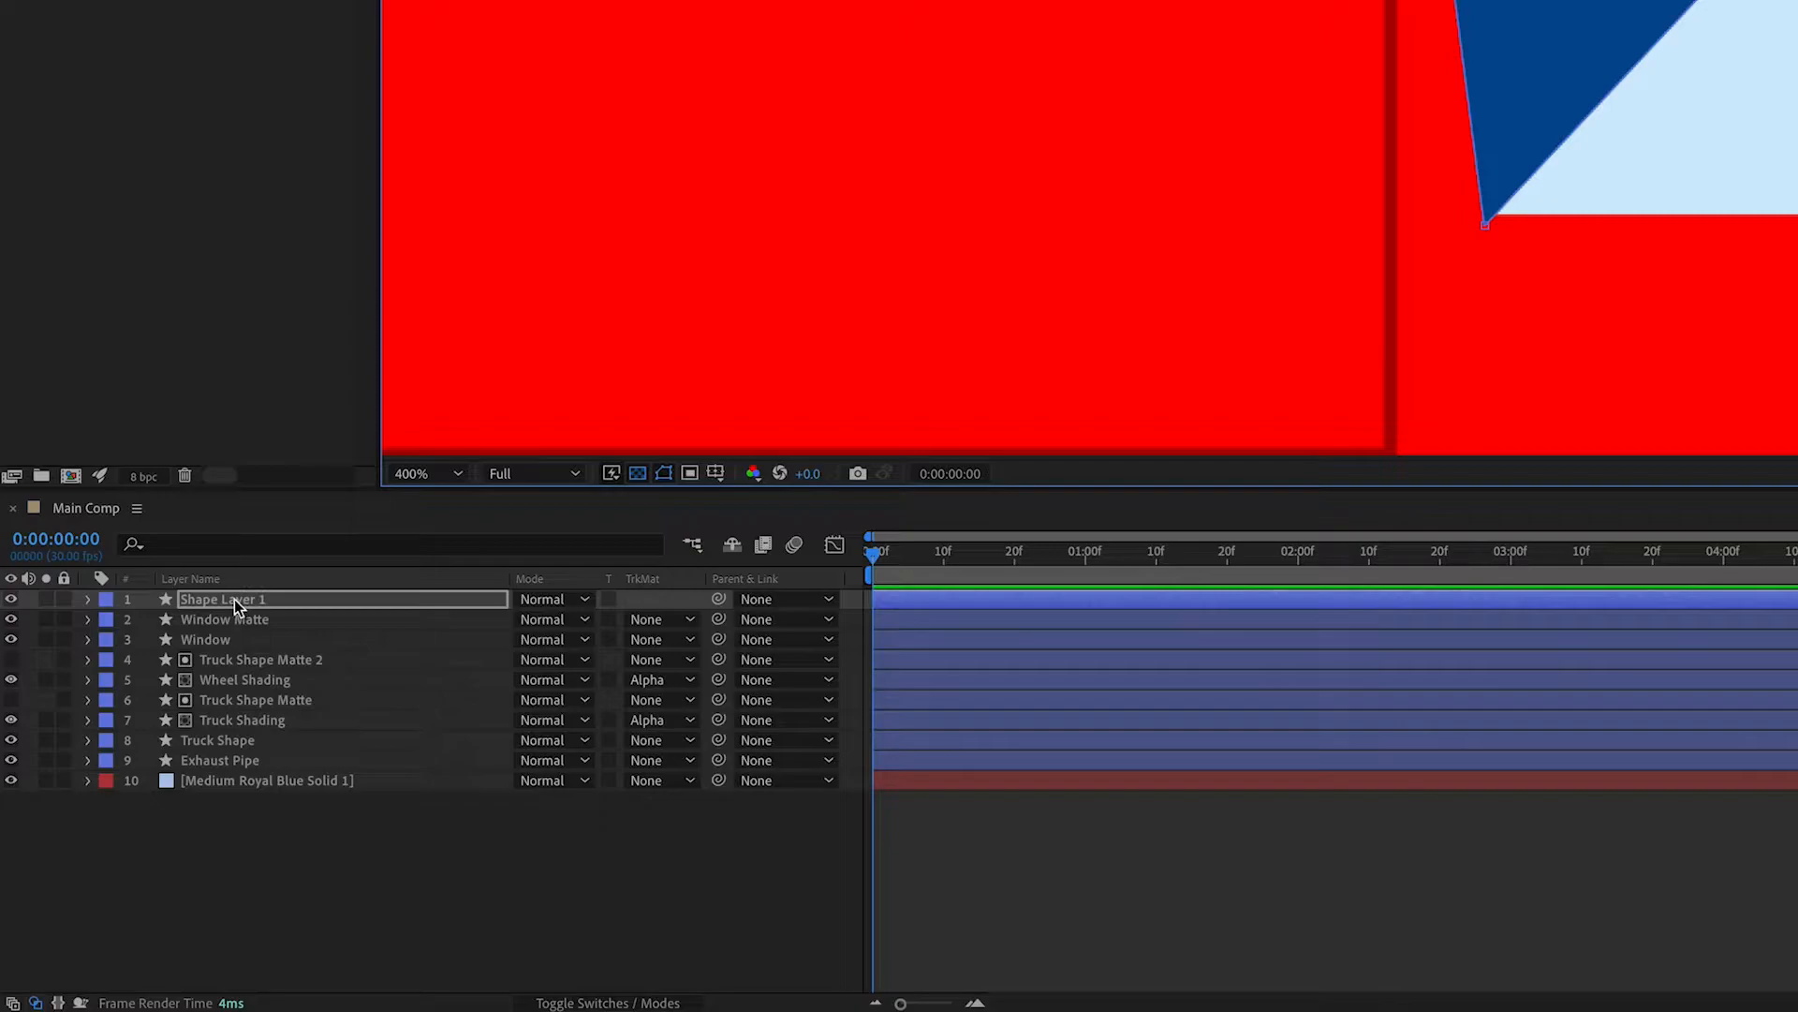
- Move Shape Layer 1 directly below Window Matte and set its track matte to Alpha Matte "Window Matte"
{"action": "left_click", "coordinate": [231, 602]}
{"action": "left_click_drag", "start_coordinate": [230, 604], "coordinate": [230, 639]}
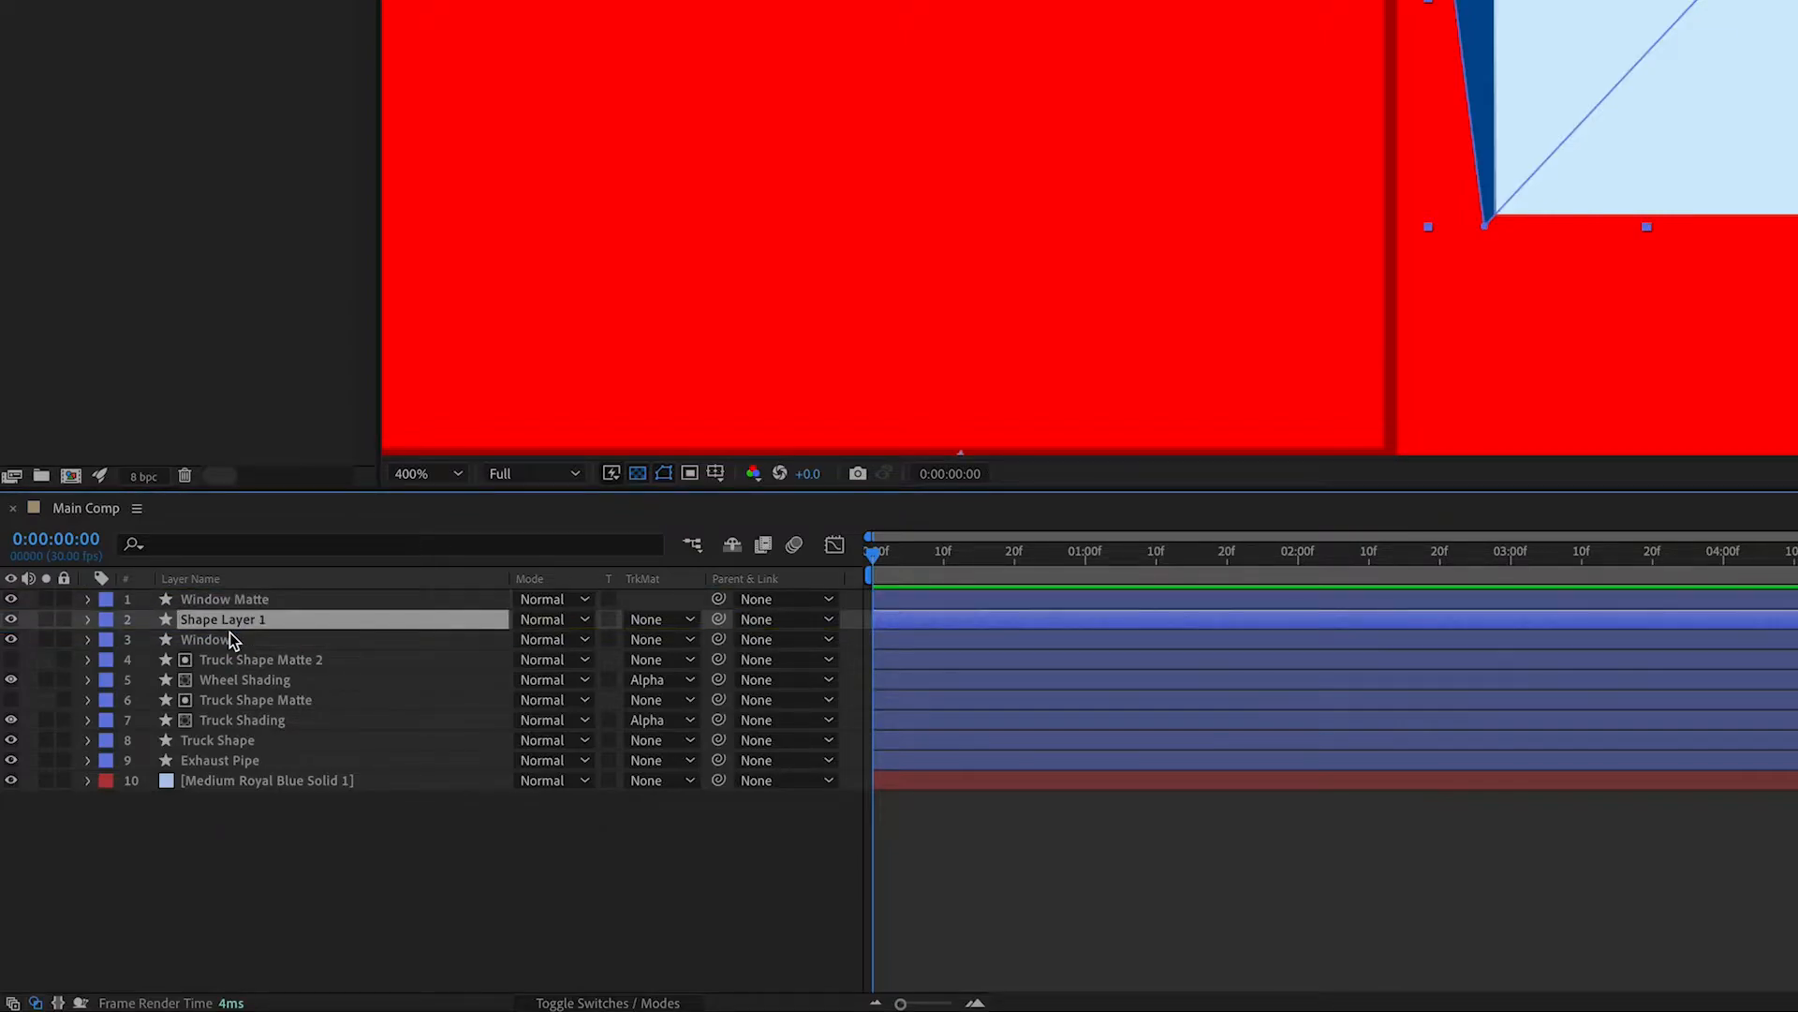
{"action": "left_click", "coordinate": [669, 622]}
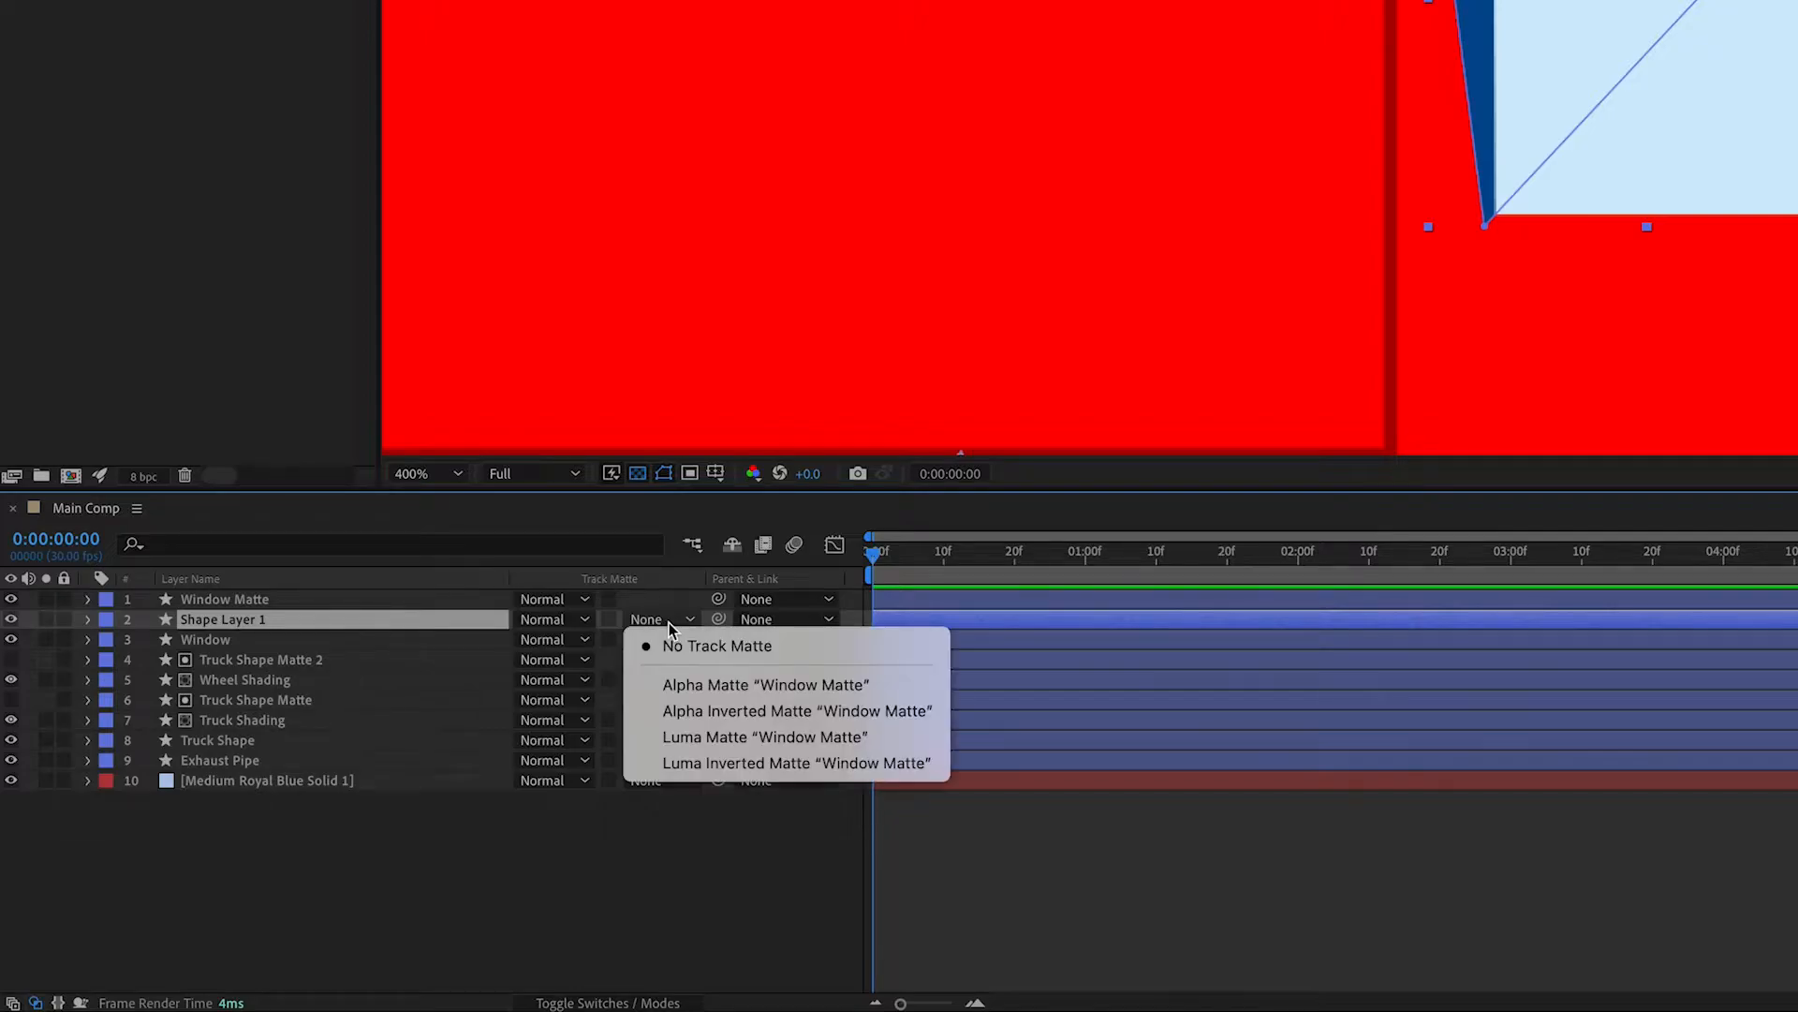
{"action": "left_click", "coordinate": [790, 688]}
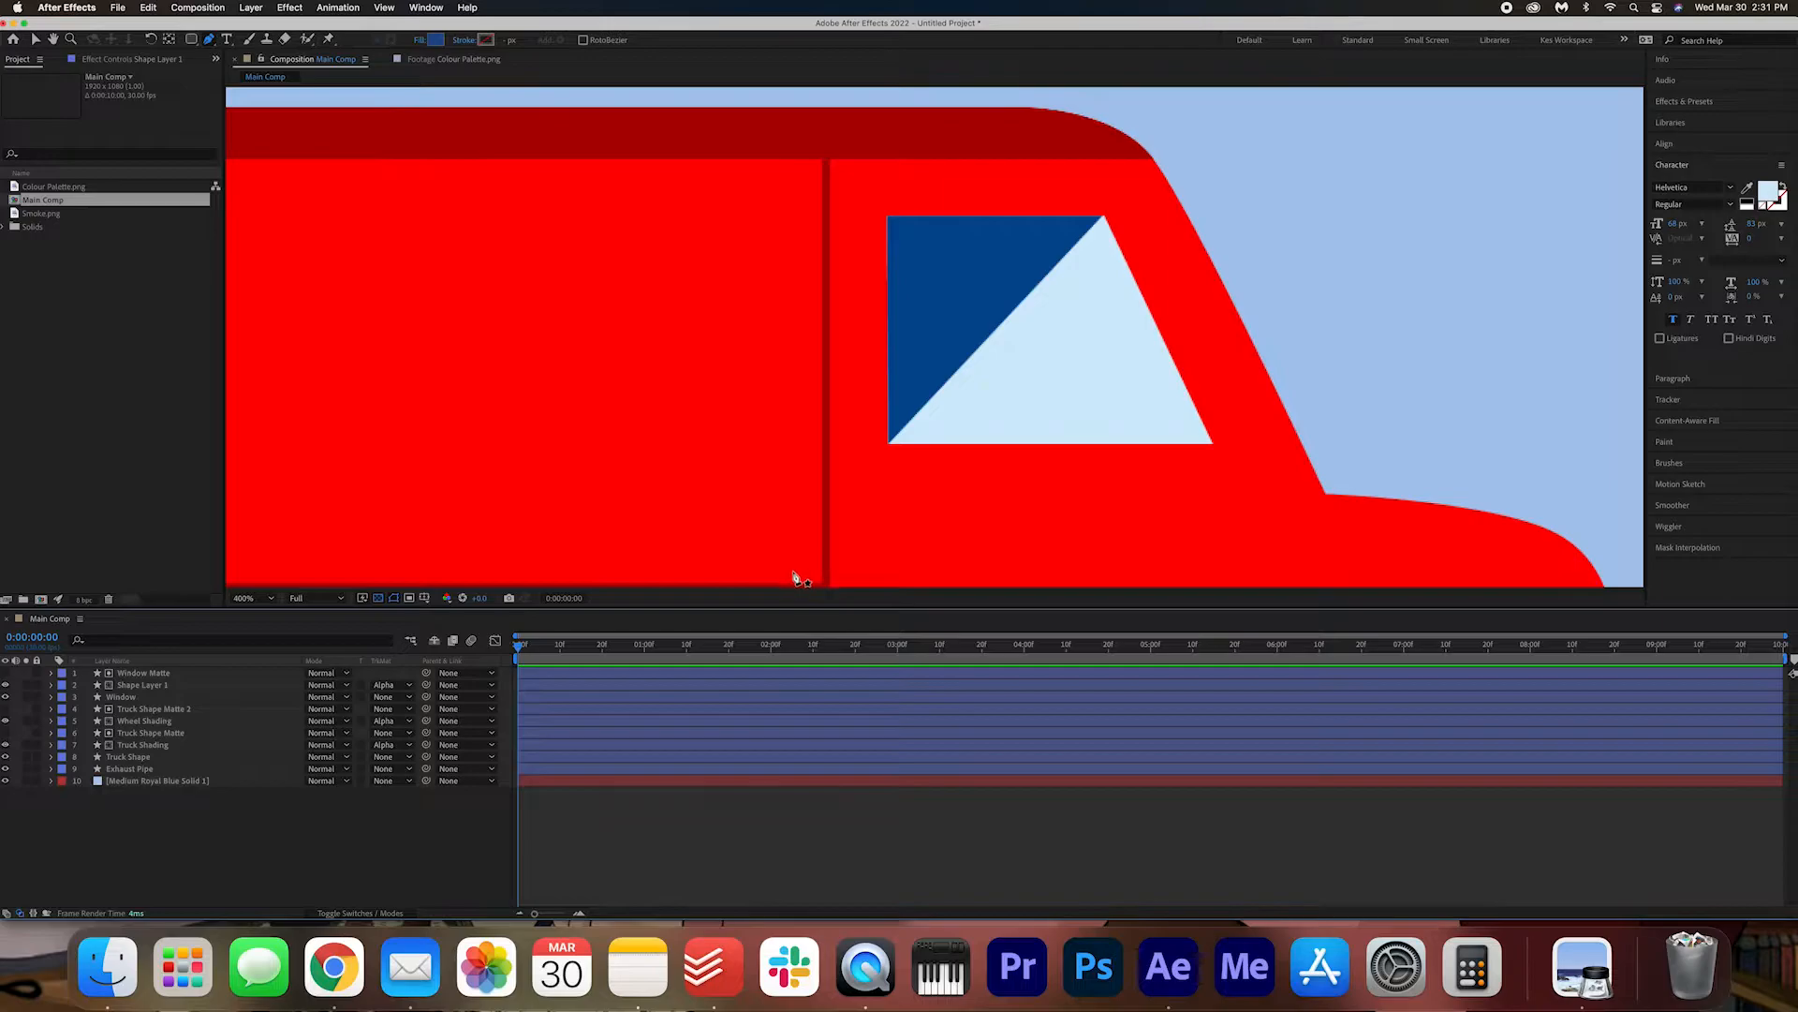
- Rename Shape Layer 1, which holds the dark blue window shadow, to Window Shading
{"action": "right_click", "coordinate": [185, 684]}
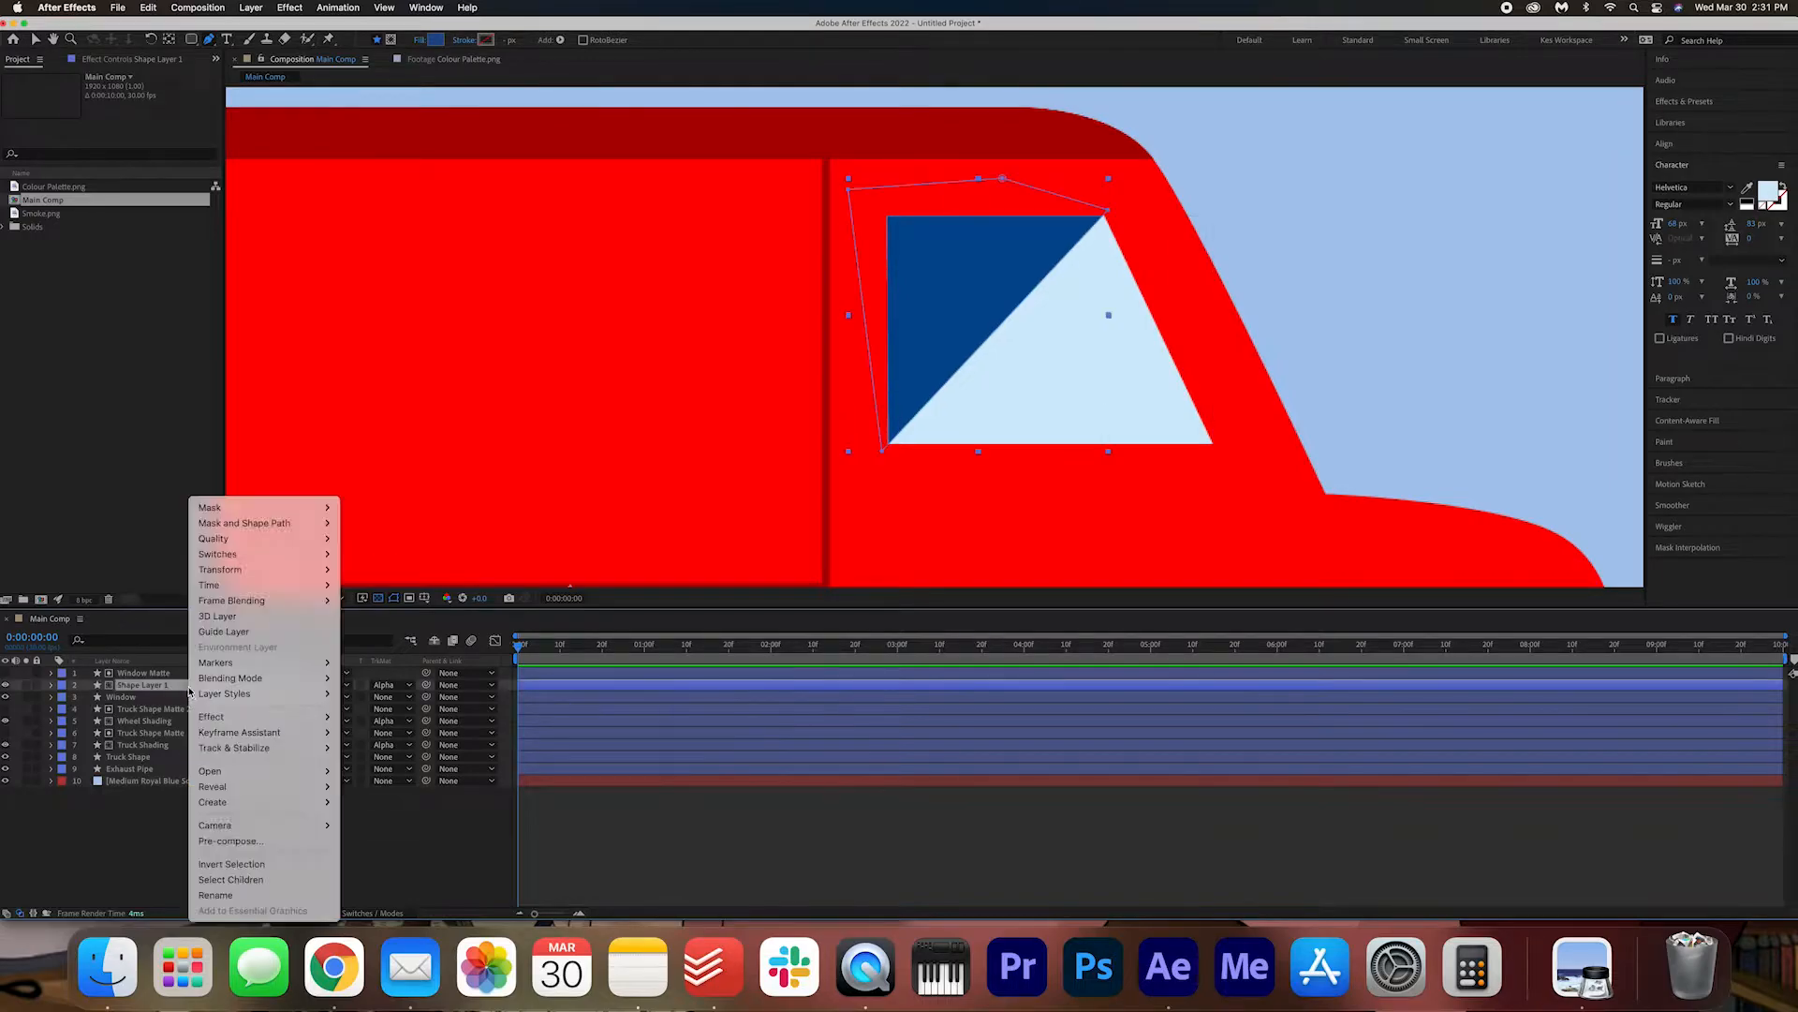
{"action": "left_click", "coordinate": [216, 895]}
{"action": "type", "text": "Window Shading"}
{"action": "key", "text": "Return"}
- Draw a small horizontal rounded-rectangle door handle just below the window, filled with light blue sampled from the window
{"action": "left_click", "coordinate": [257, 598]}
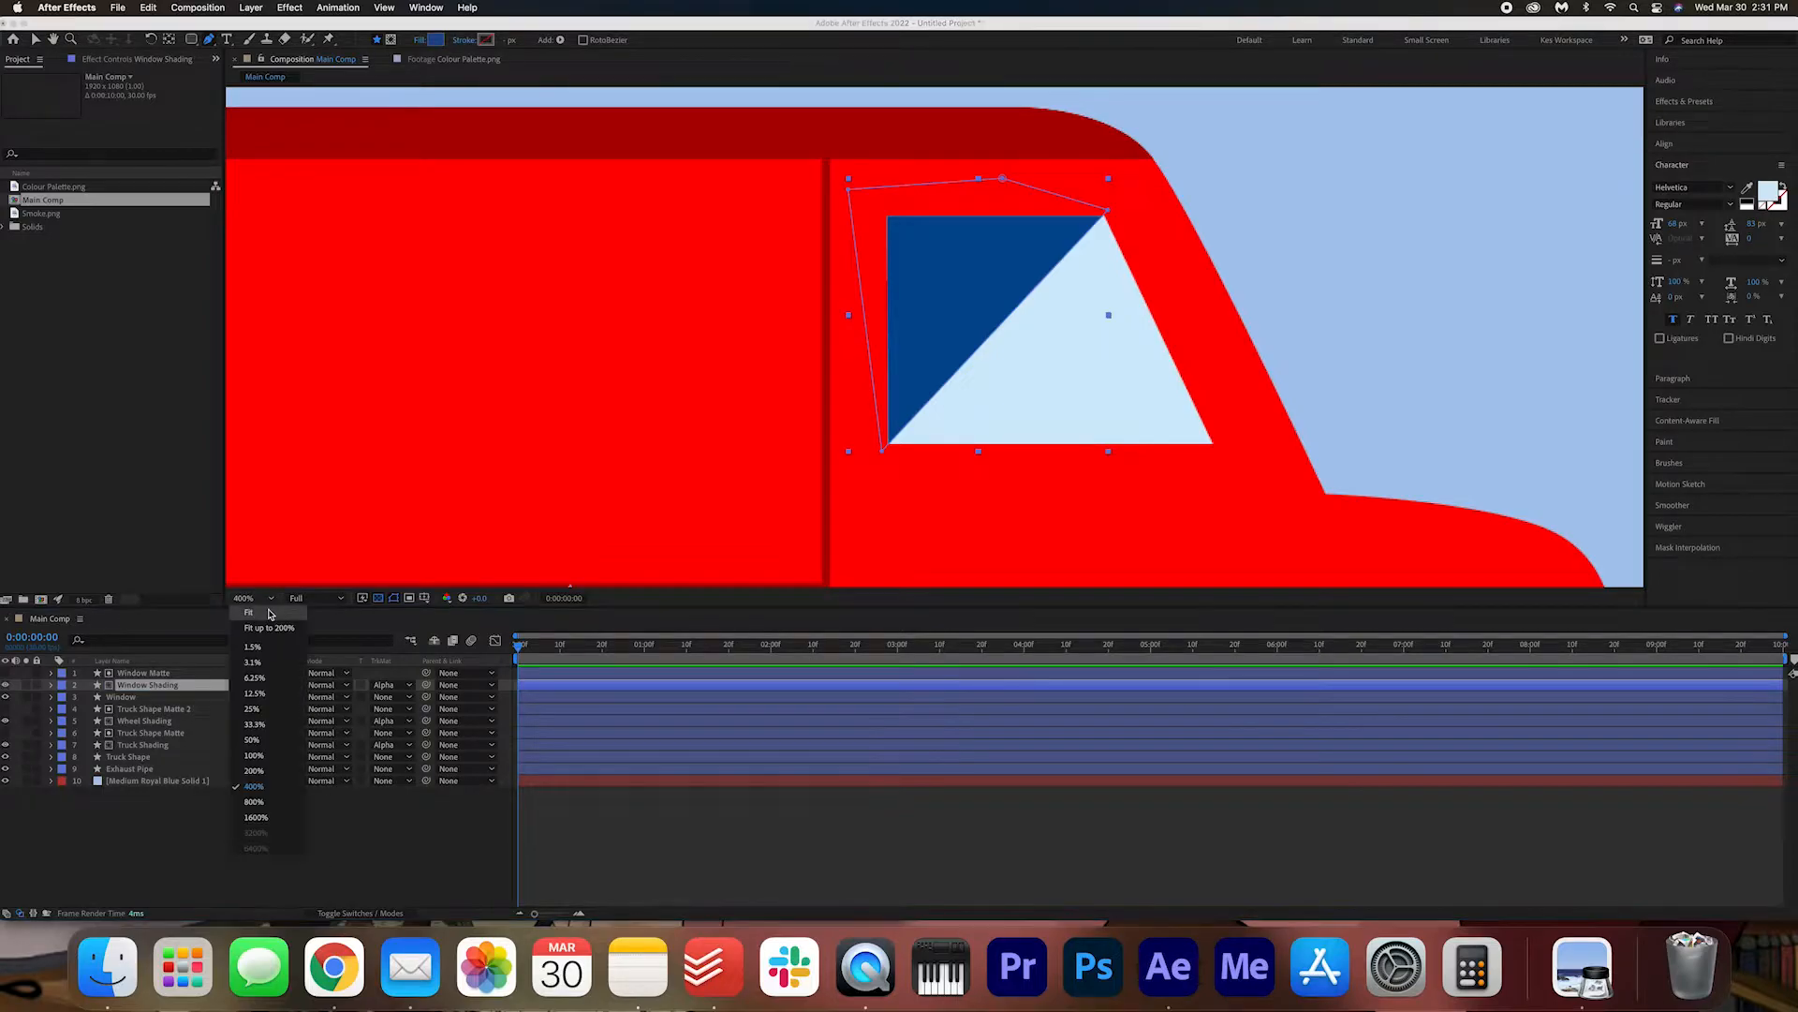
{"action": "left_click", "coordinate": [309, 795]}
{"action": "left_click", "coordinate": [318, 834]}
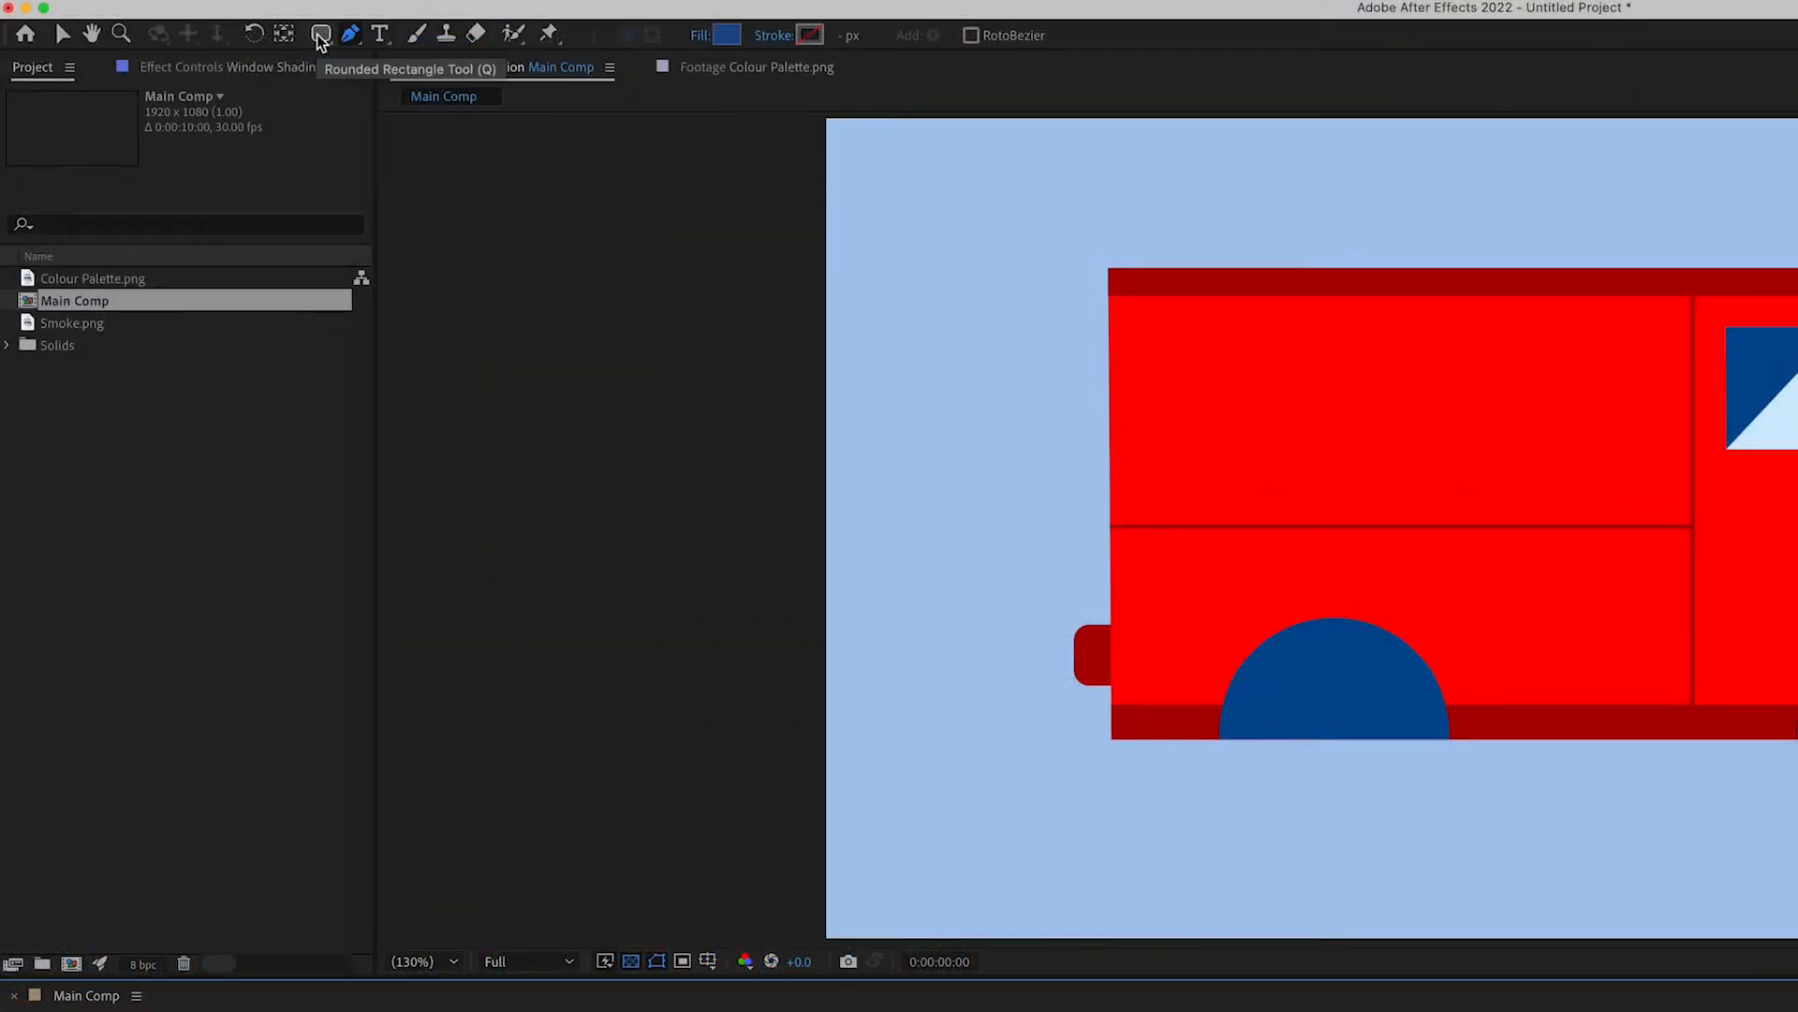
{"action": "left_click", "coordinate": [191, 40]}
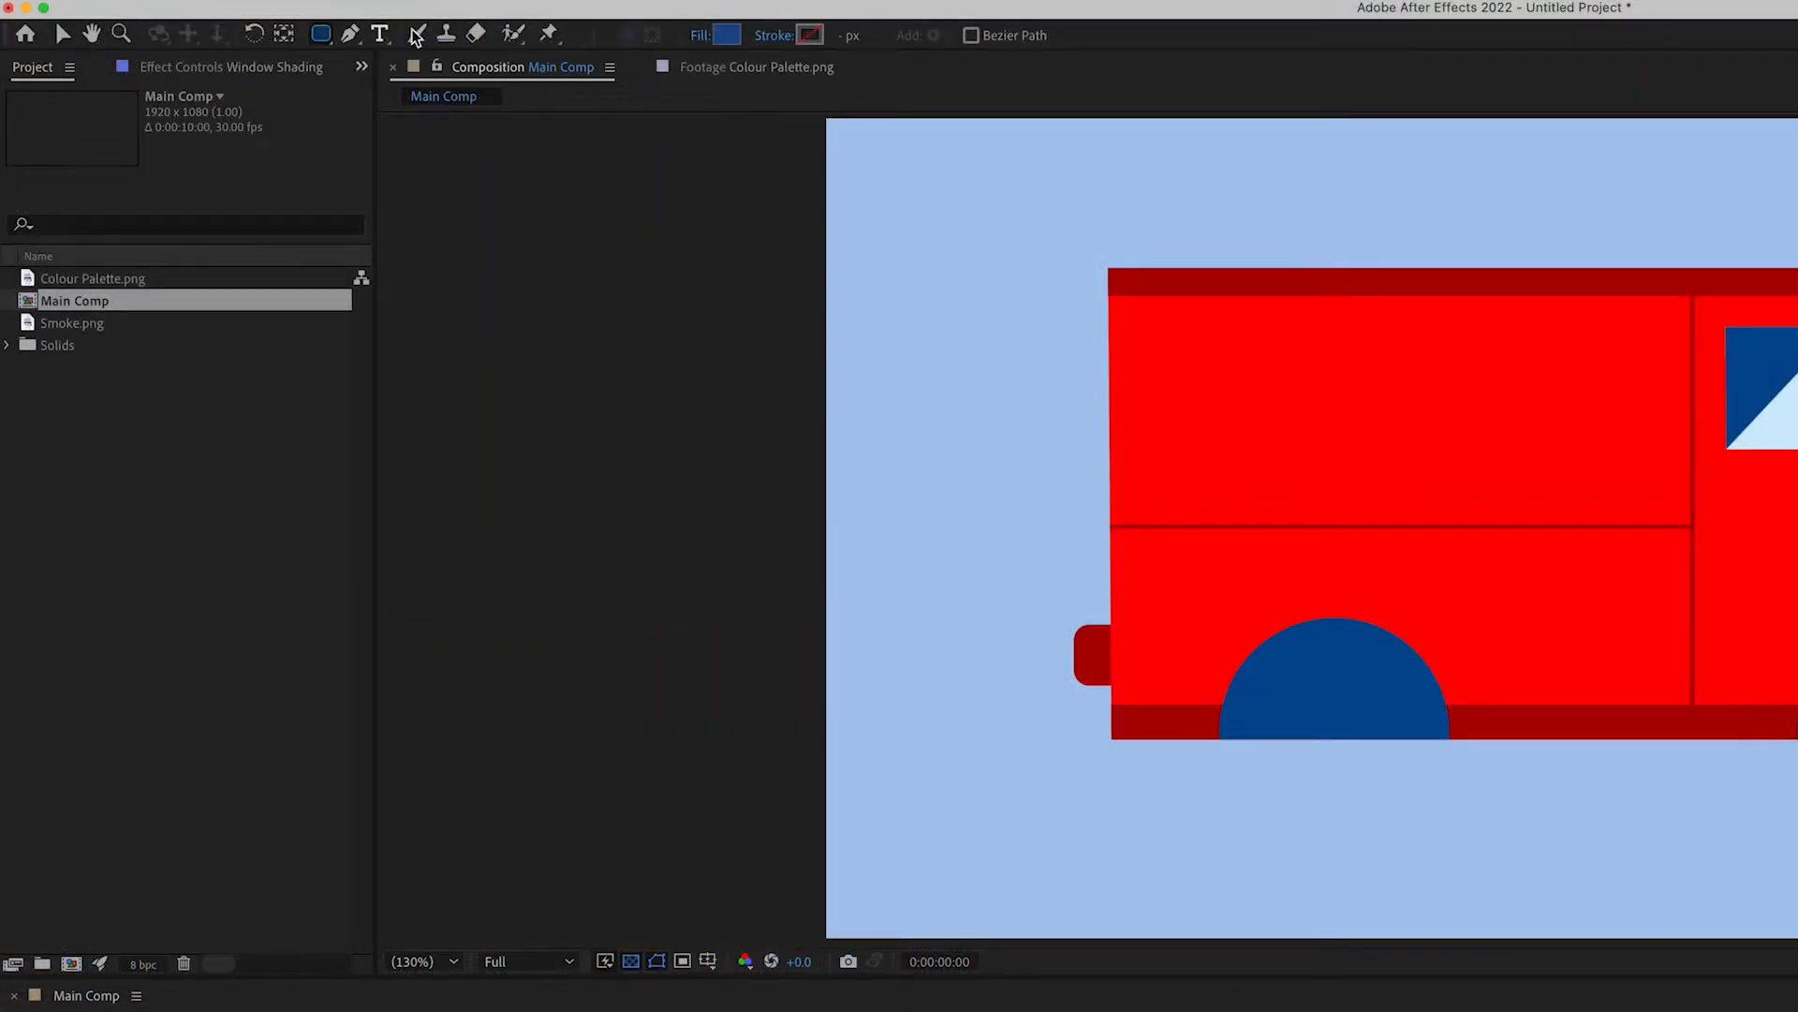
{"action": "left_click", "coordinate": [726, 35]}
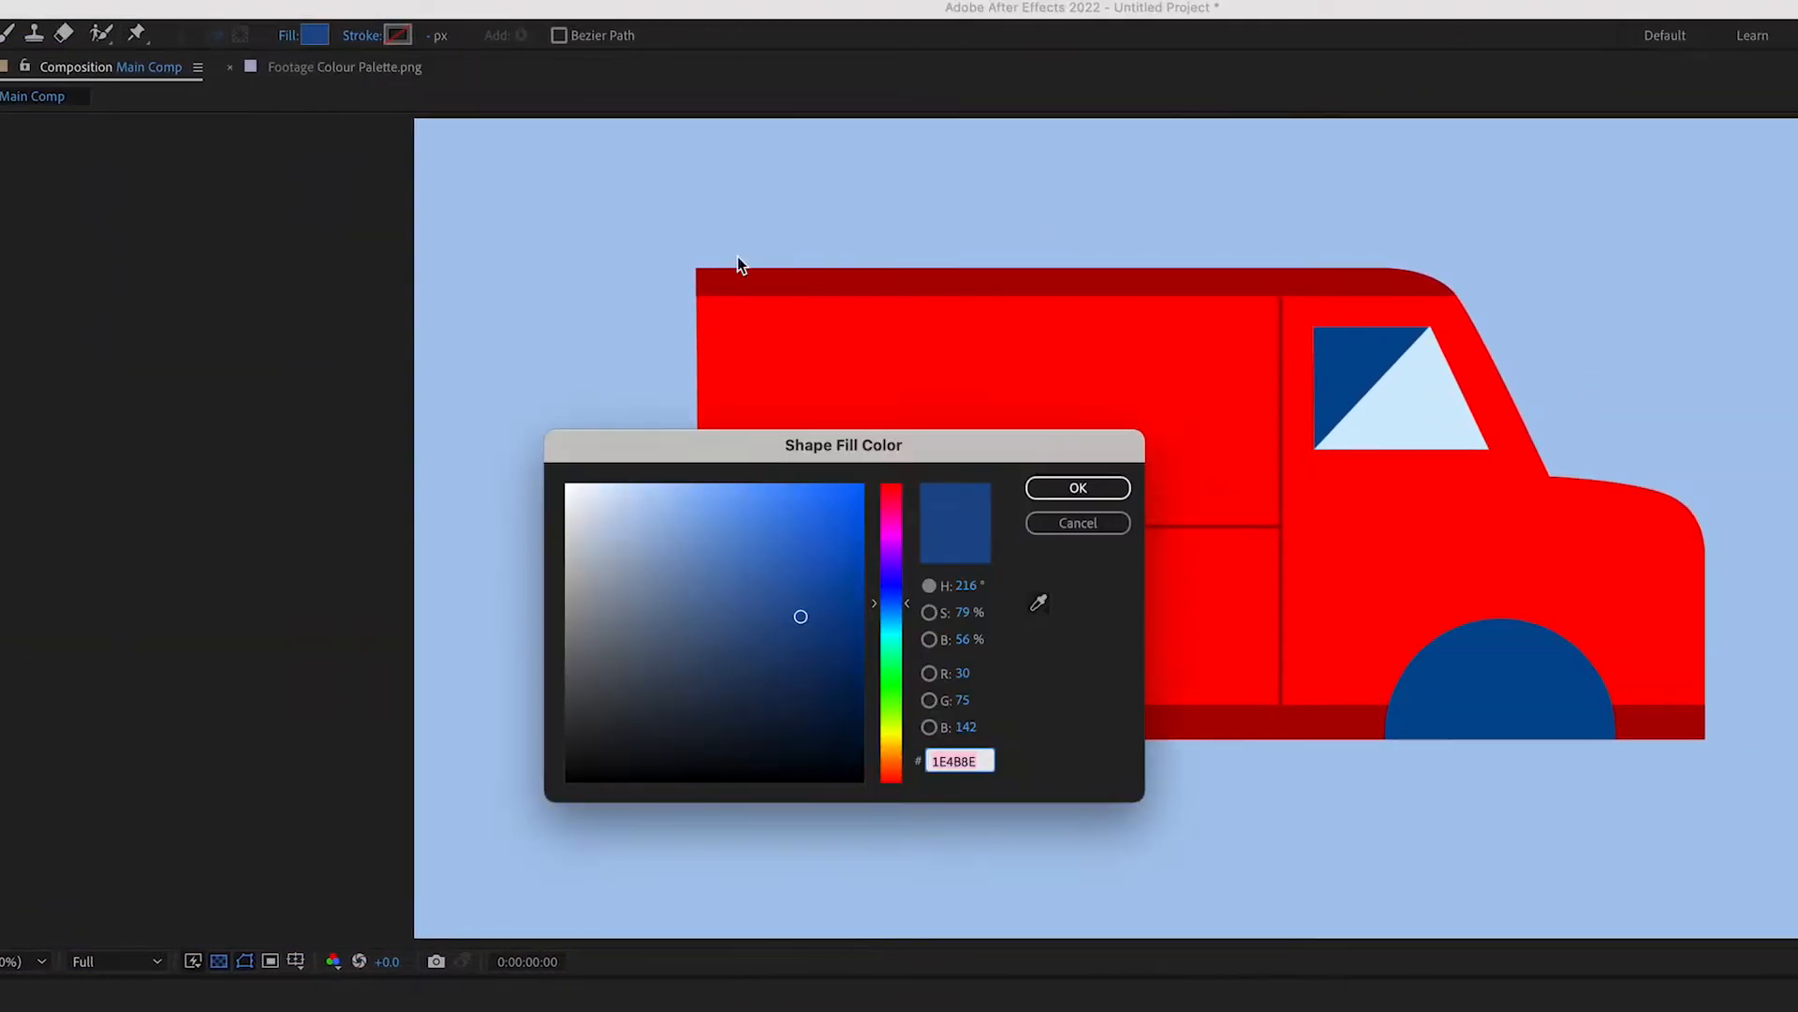
{"action": "left_click", "coordinate": [1040, 603]}
{"action": "left_click", "coordinate": [1413, 401]}
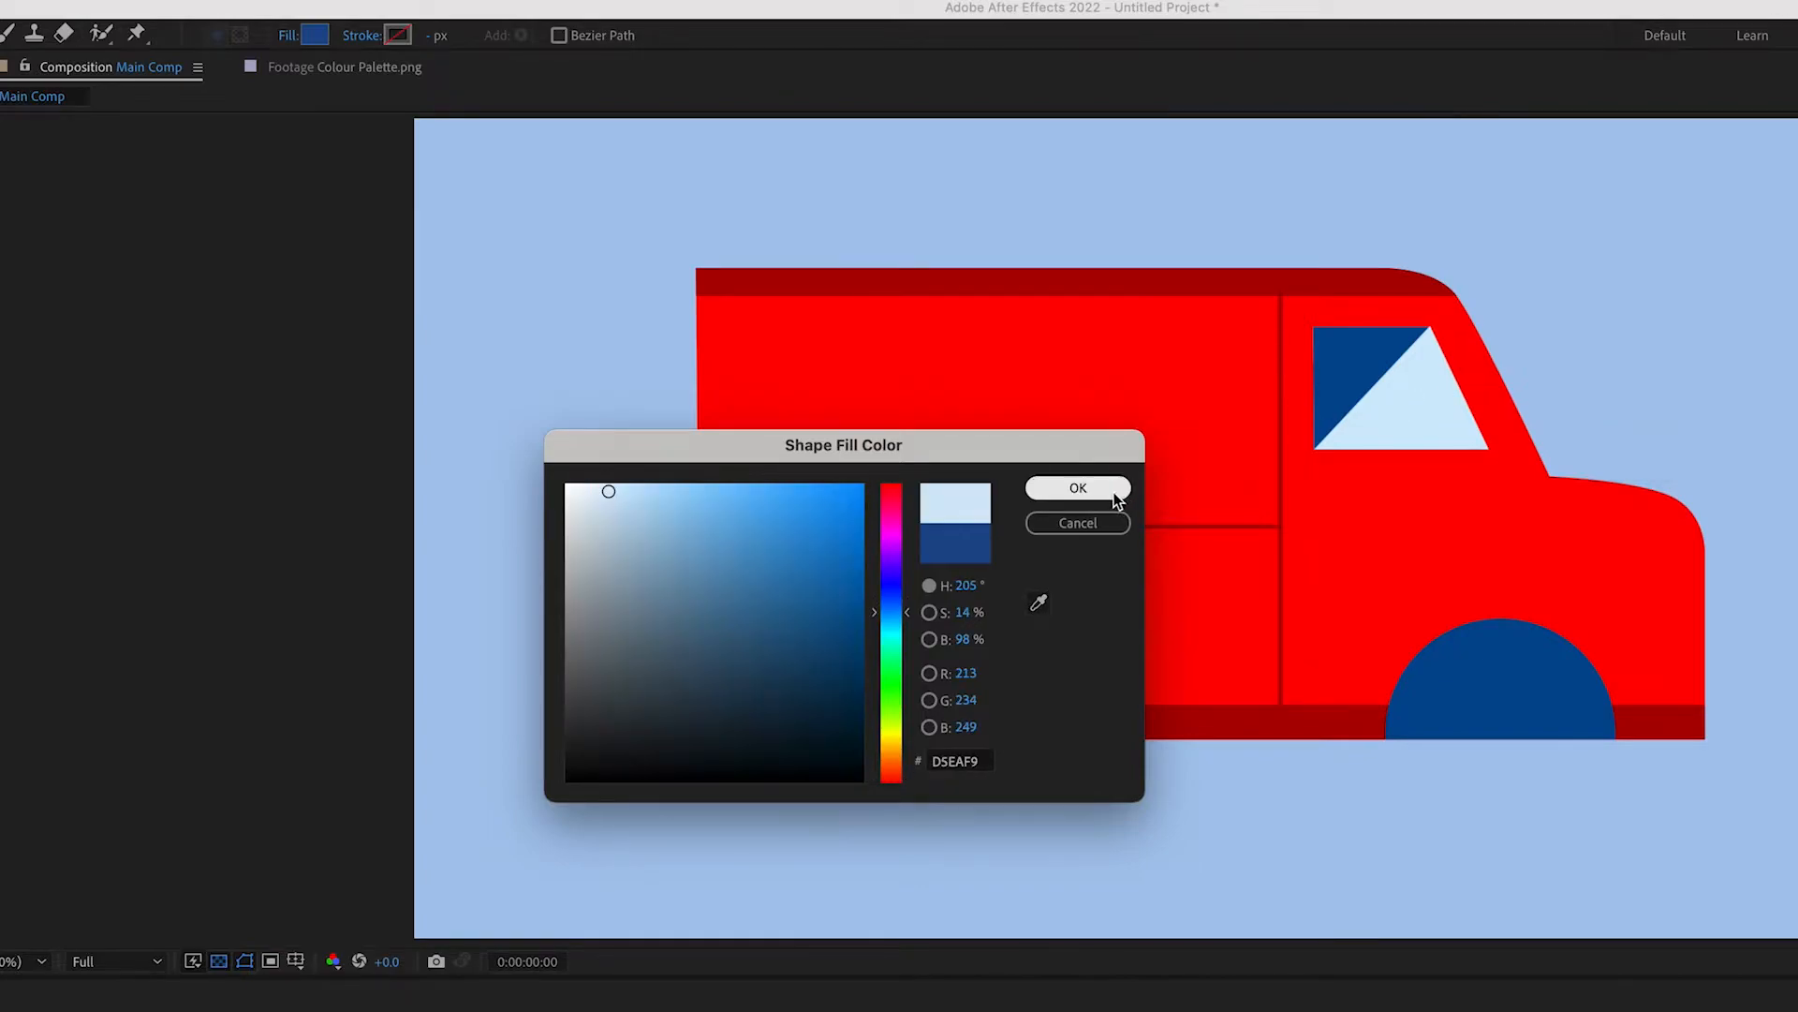
{"action": "left_click", "coordinate": [1104, 491]}
{"action": "left_click_drag", "start_coordinate": [1372, 478], "coordinate": [1459, 502]}
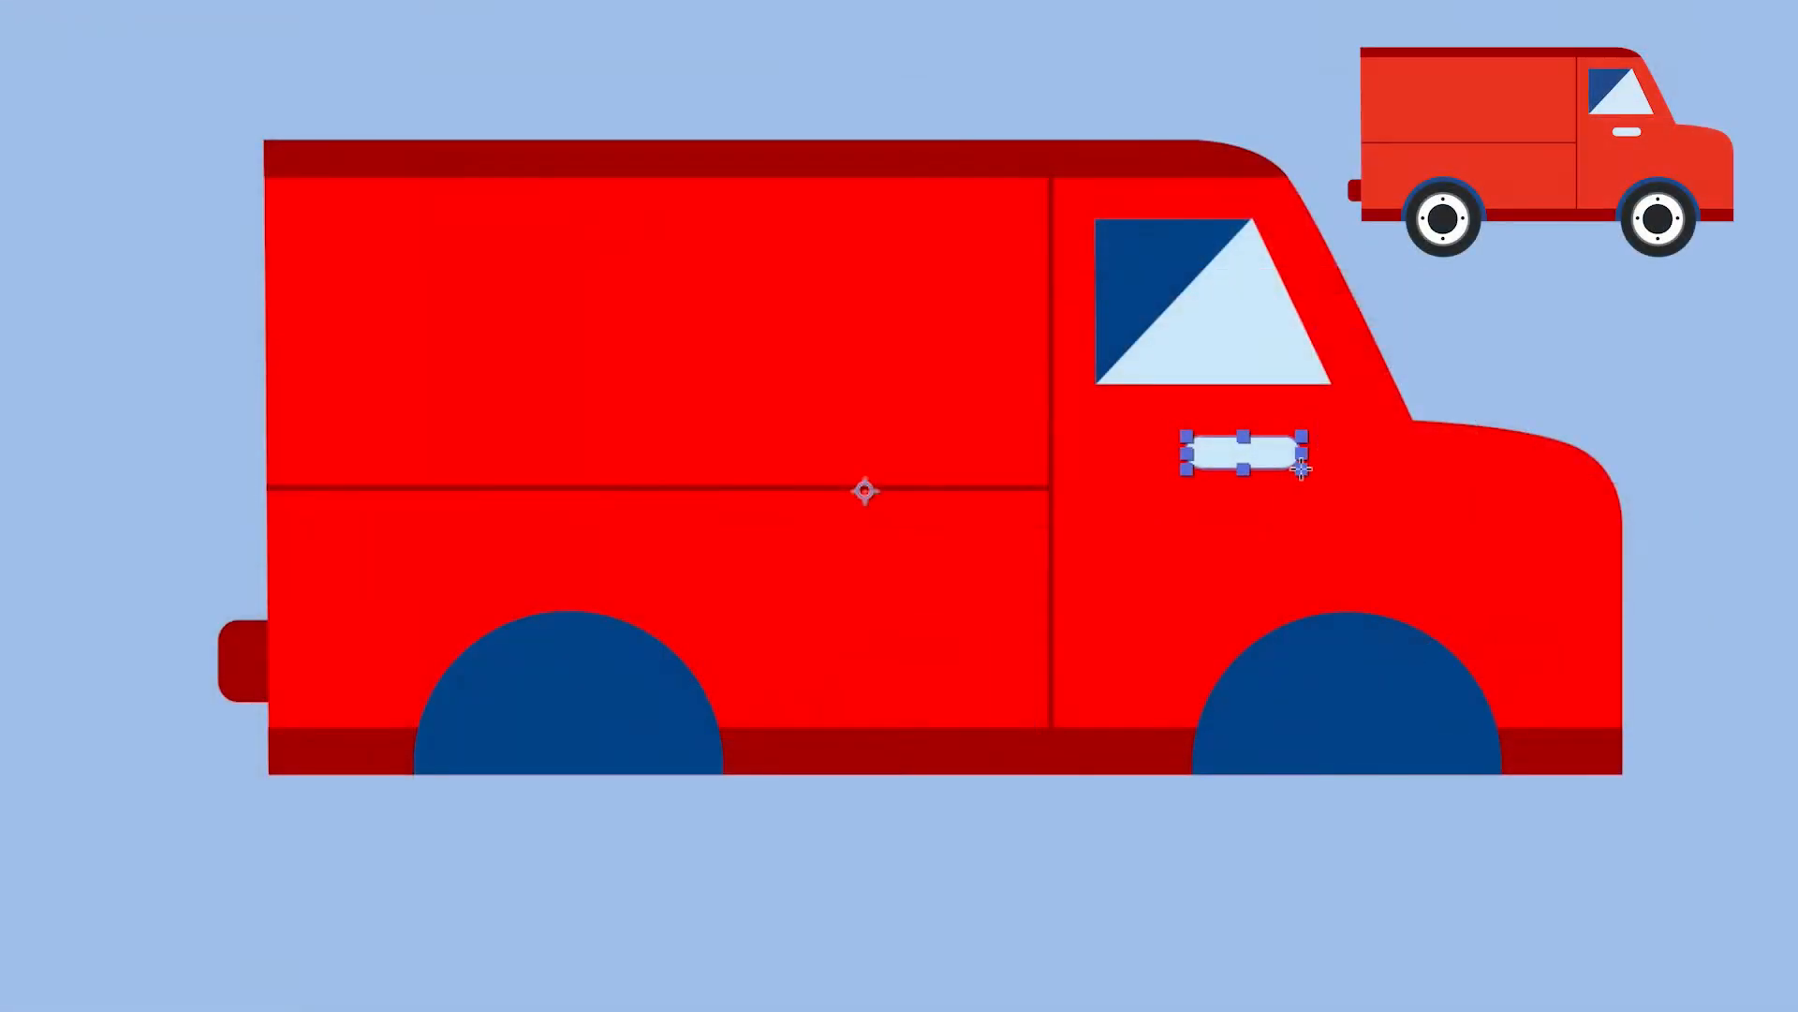
{"action": "left_click_drag", "start_coordinate": [1302, 468], "coordinate": [1286, 465]}
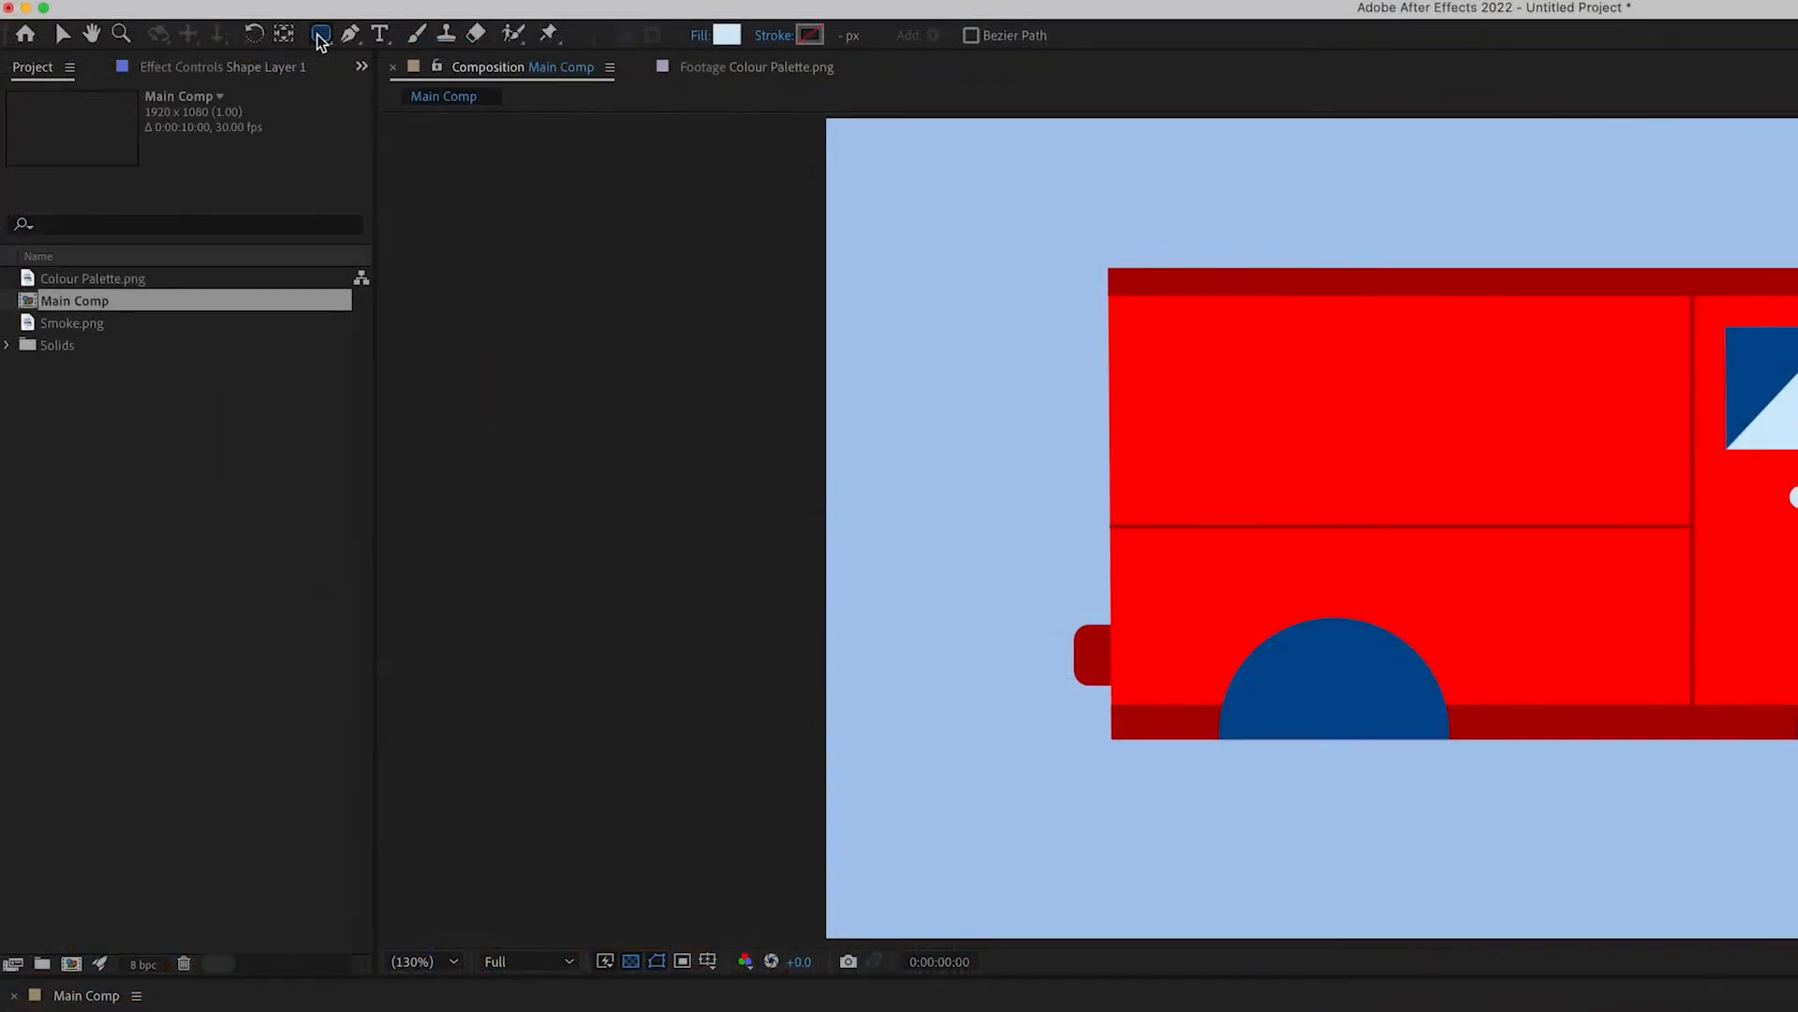
- Set up the Ellipse tool with dark grey fill 282828, taken from the dark grey swatch in Colour Palette.png
{"action": "left_click", "coordinate": [192, 41]}
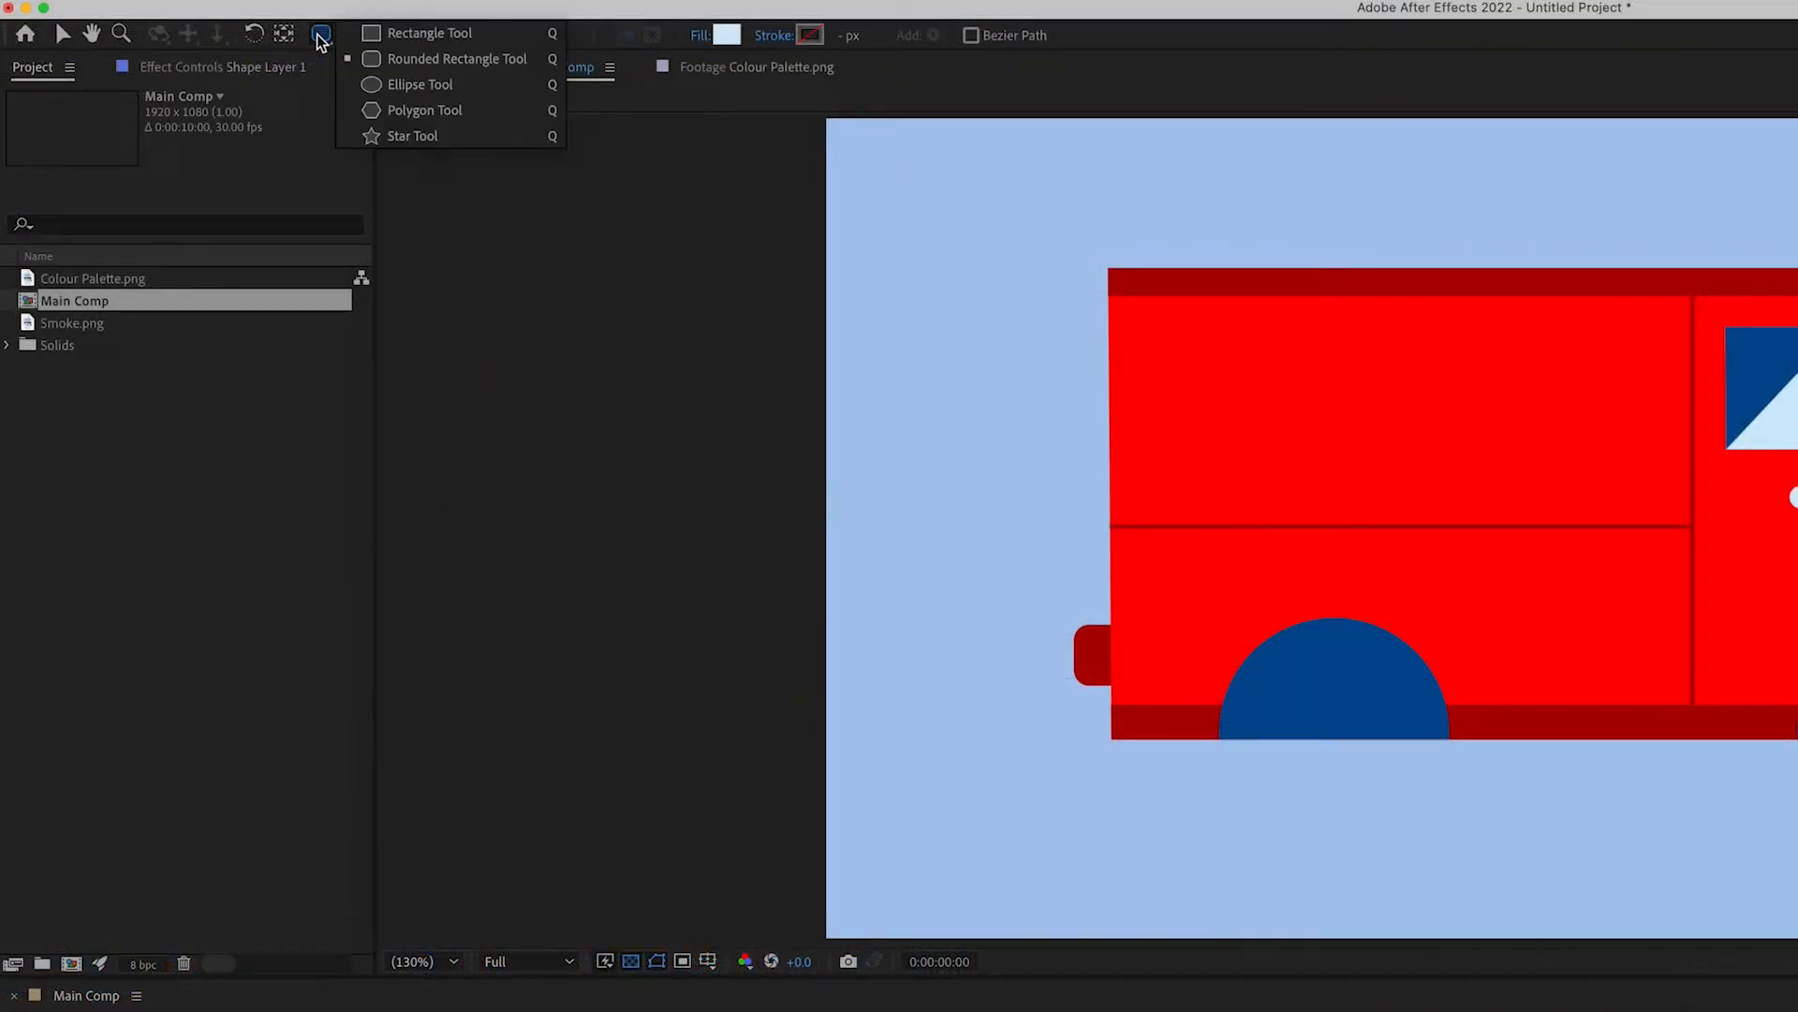
{"action": "left_click", "coordinate": [457, 92]}
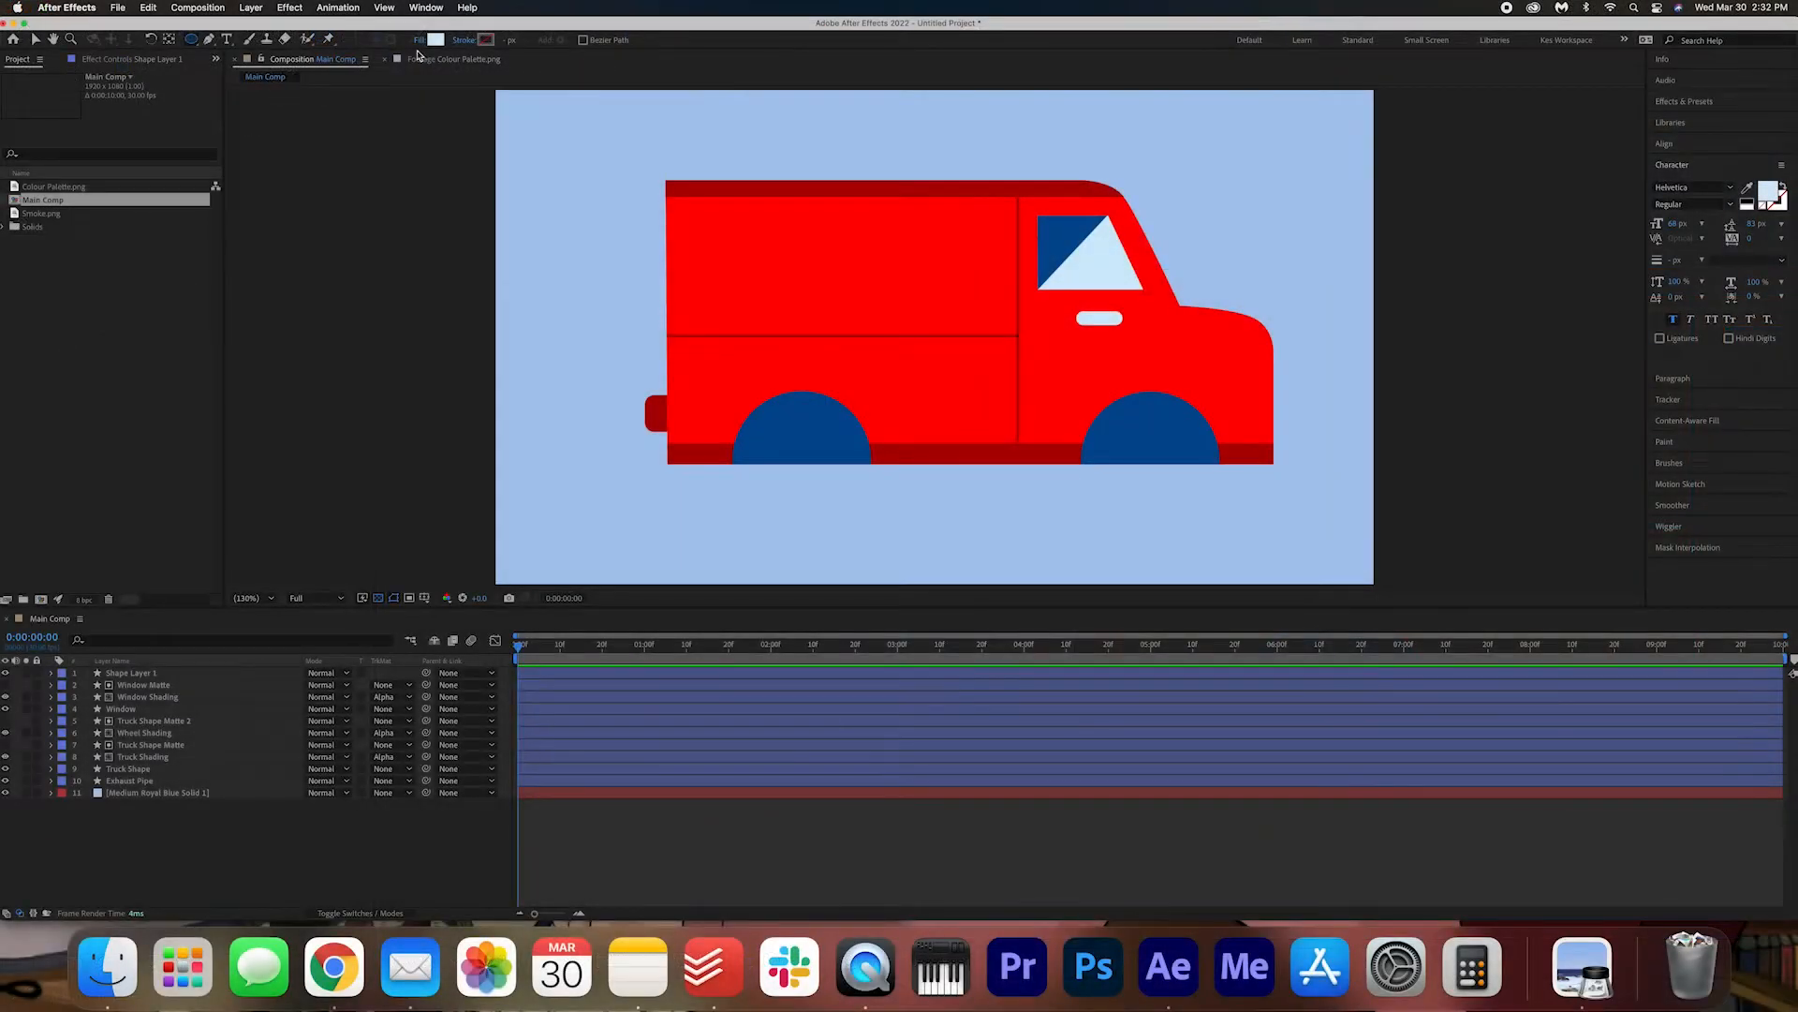
{"action": "left_click", "coordinate": [690, 70]}
{"action": "left_click", "coordinate": [1747, 193]}
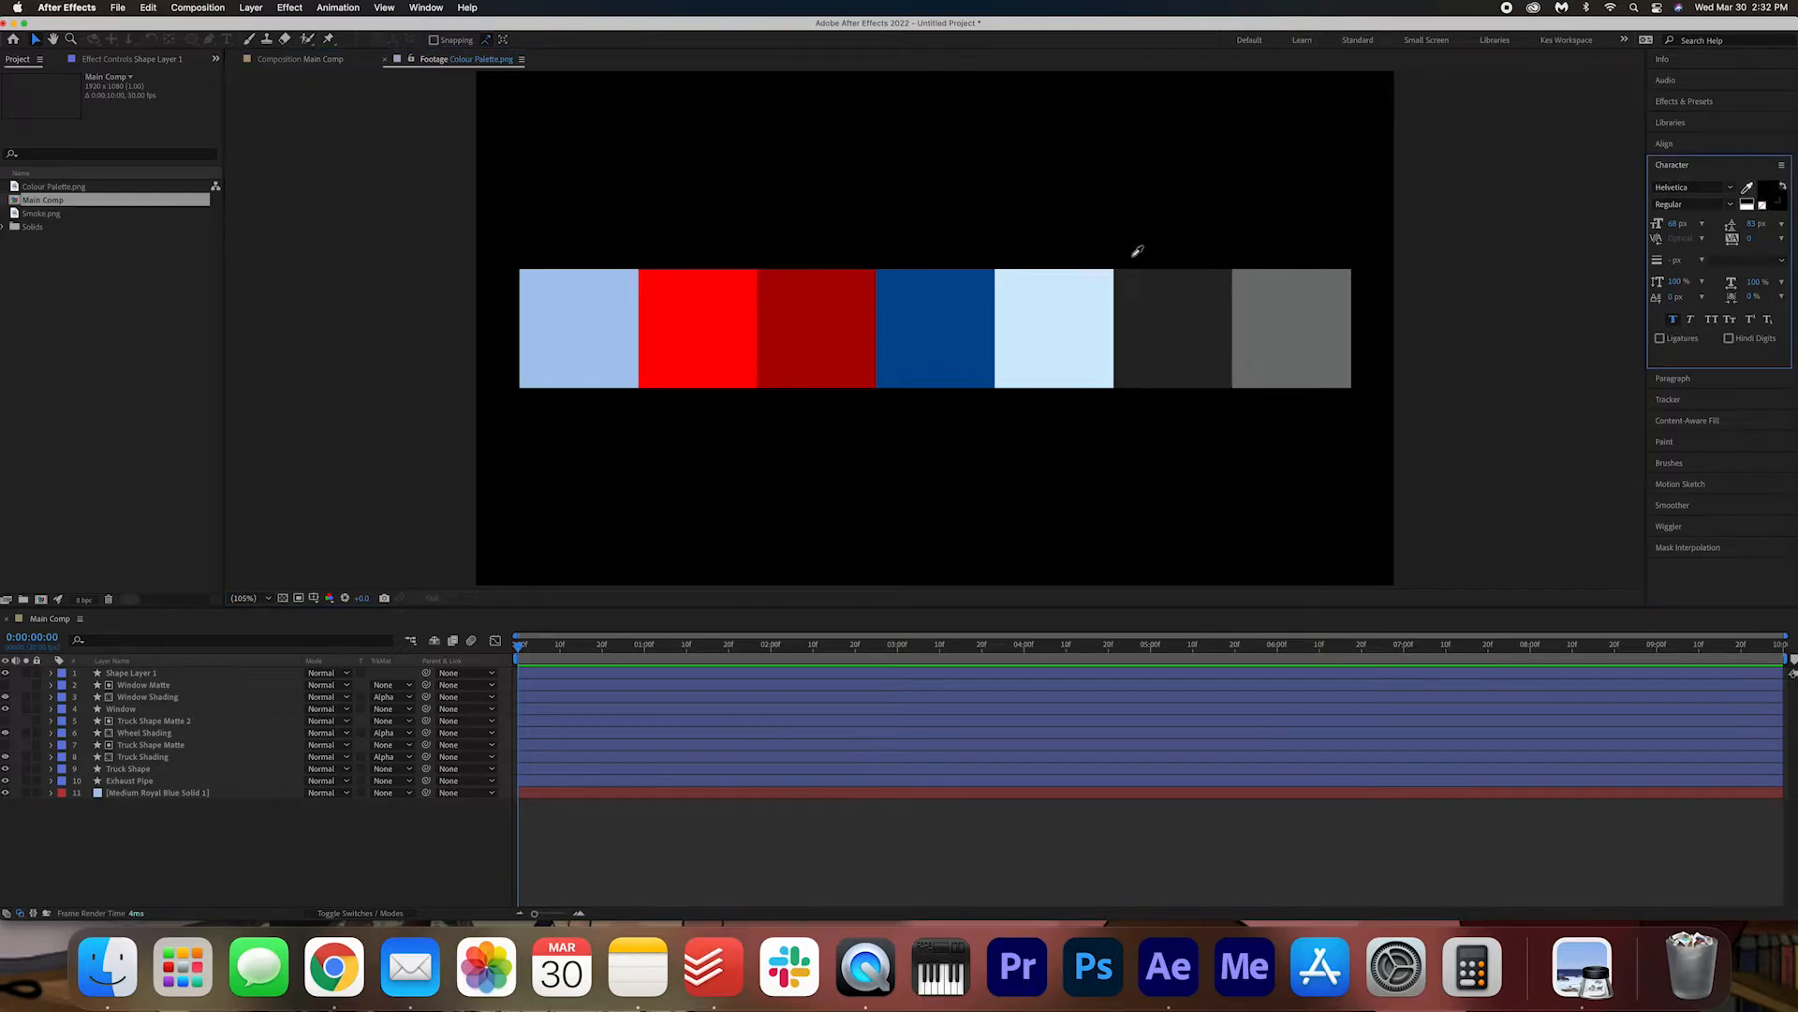
{"action": "left_click", "coordinate": [1778, 199]}
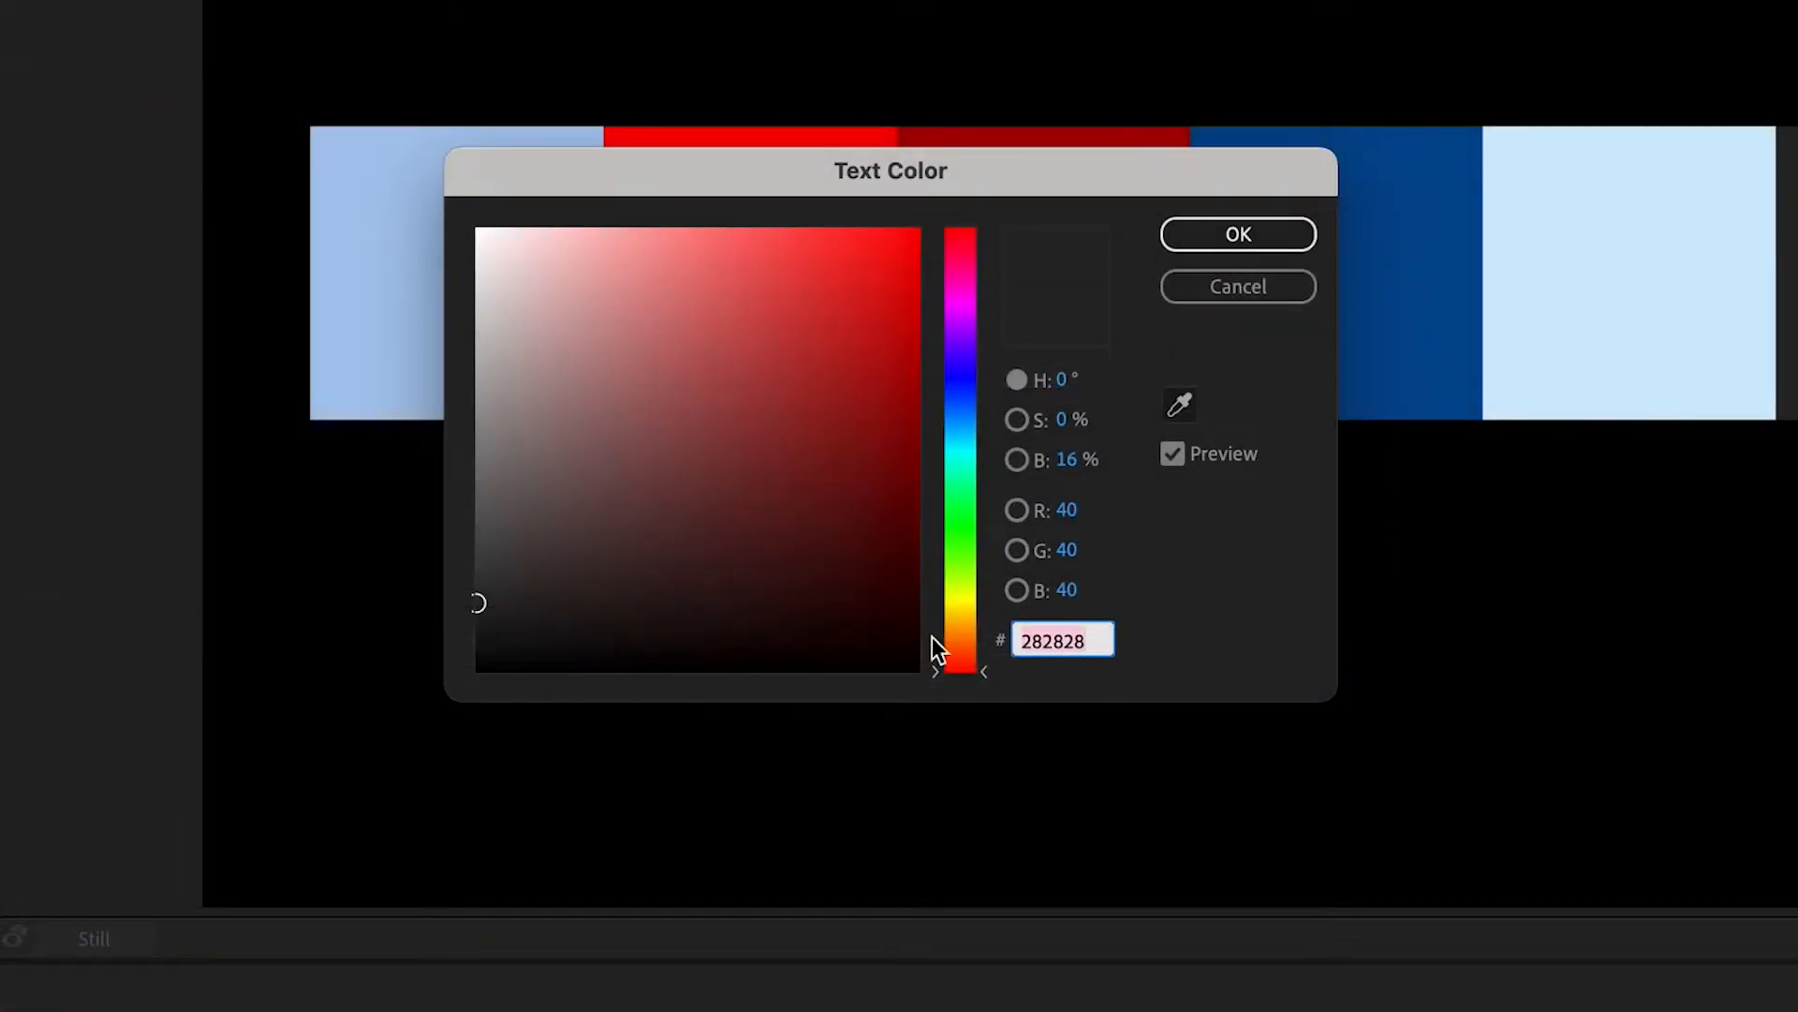
{"action": "left_click", "coordinate": [1241, 234]}
{"action": "key", "text": "q"}
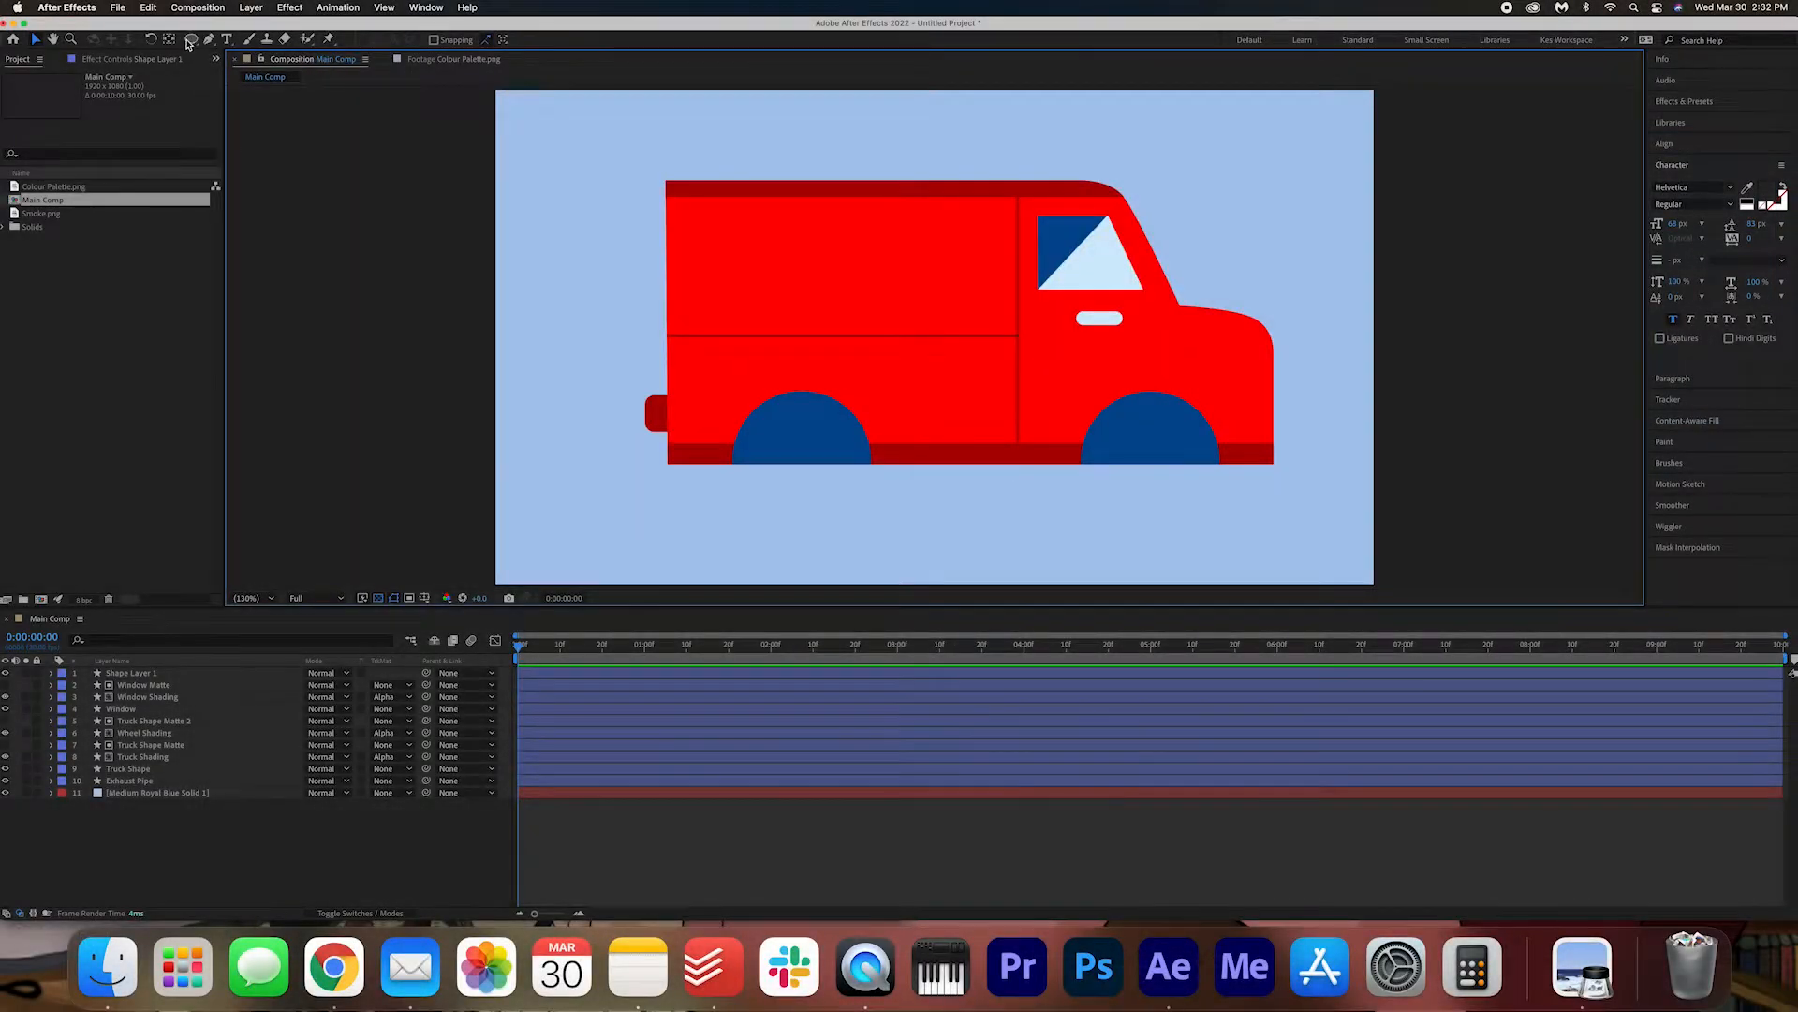
{"action": "left_click", "coordinate": [436, 40]}
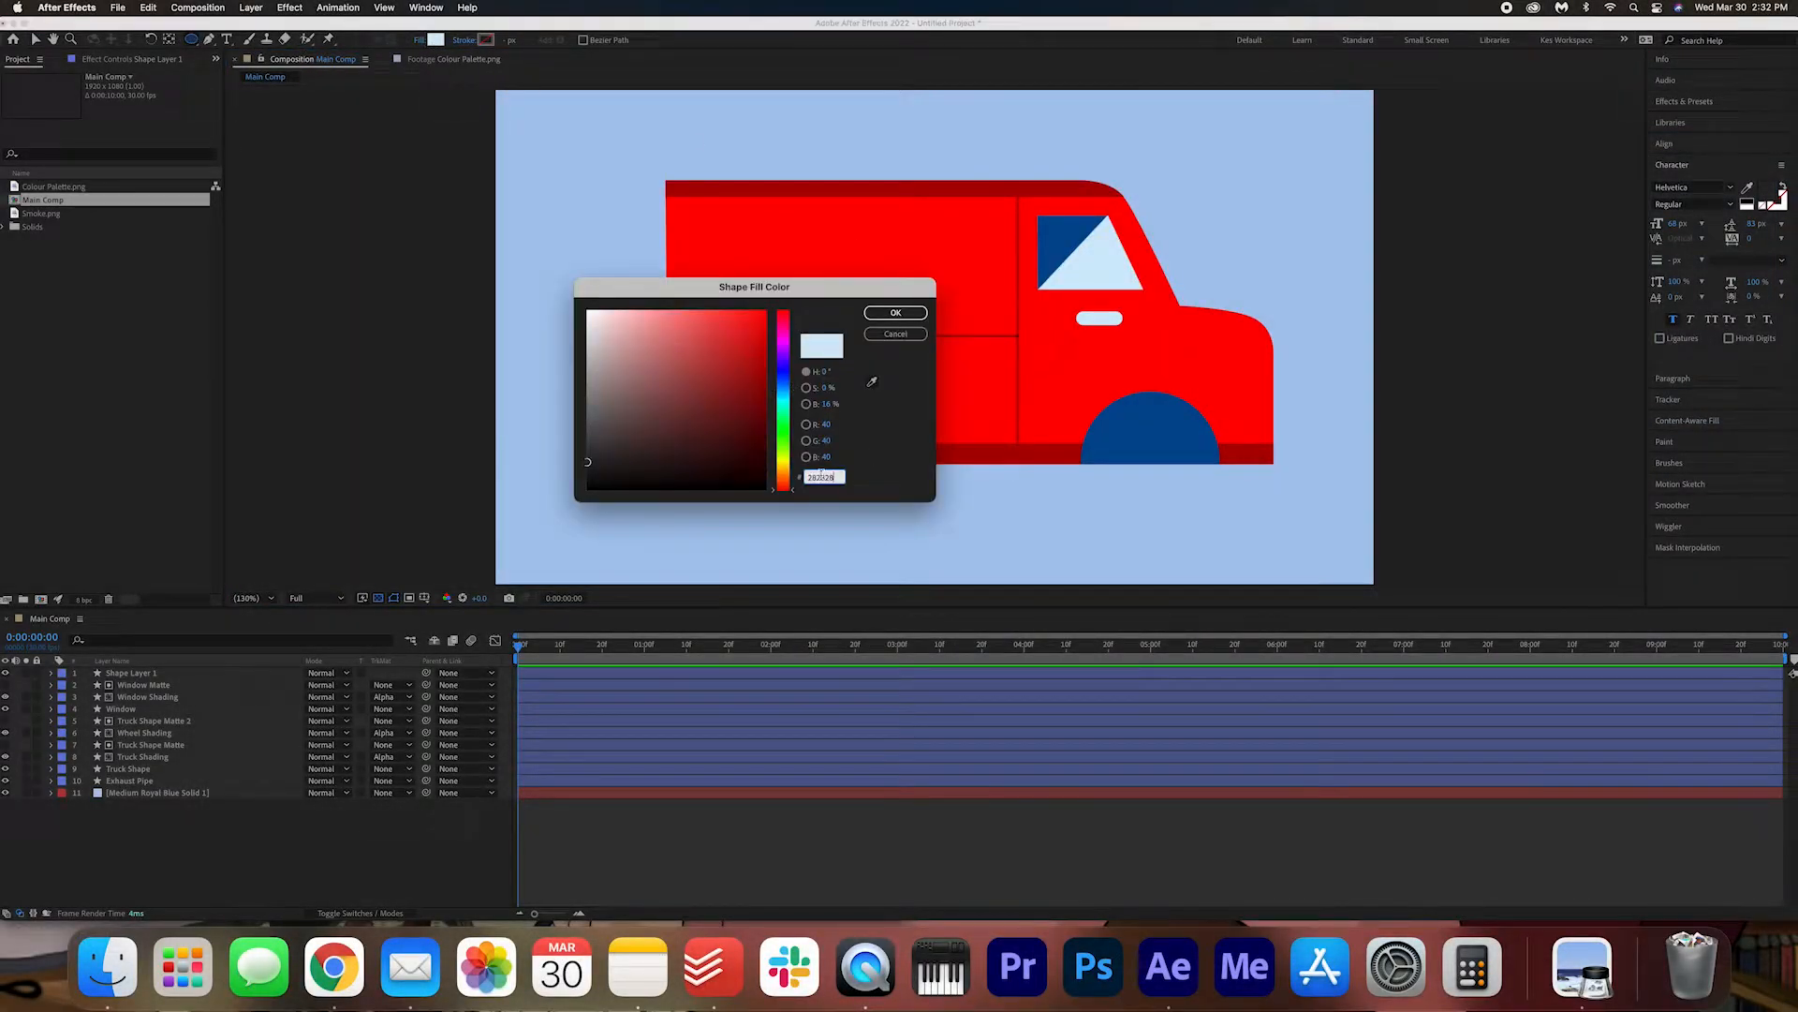
{"action": "left_click", "coordinate": [905, 313]}
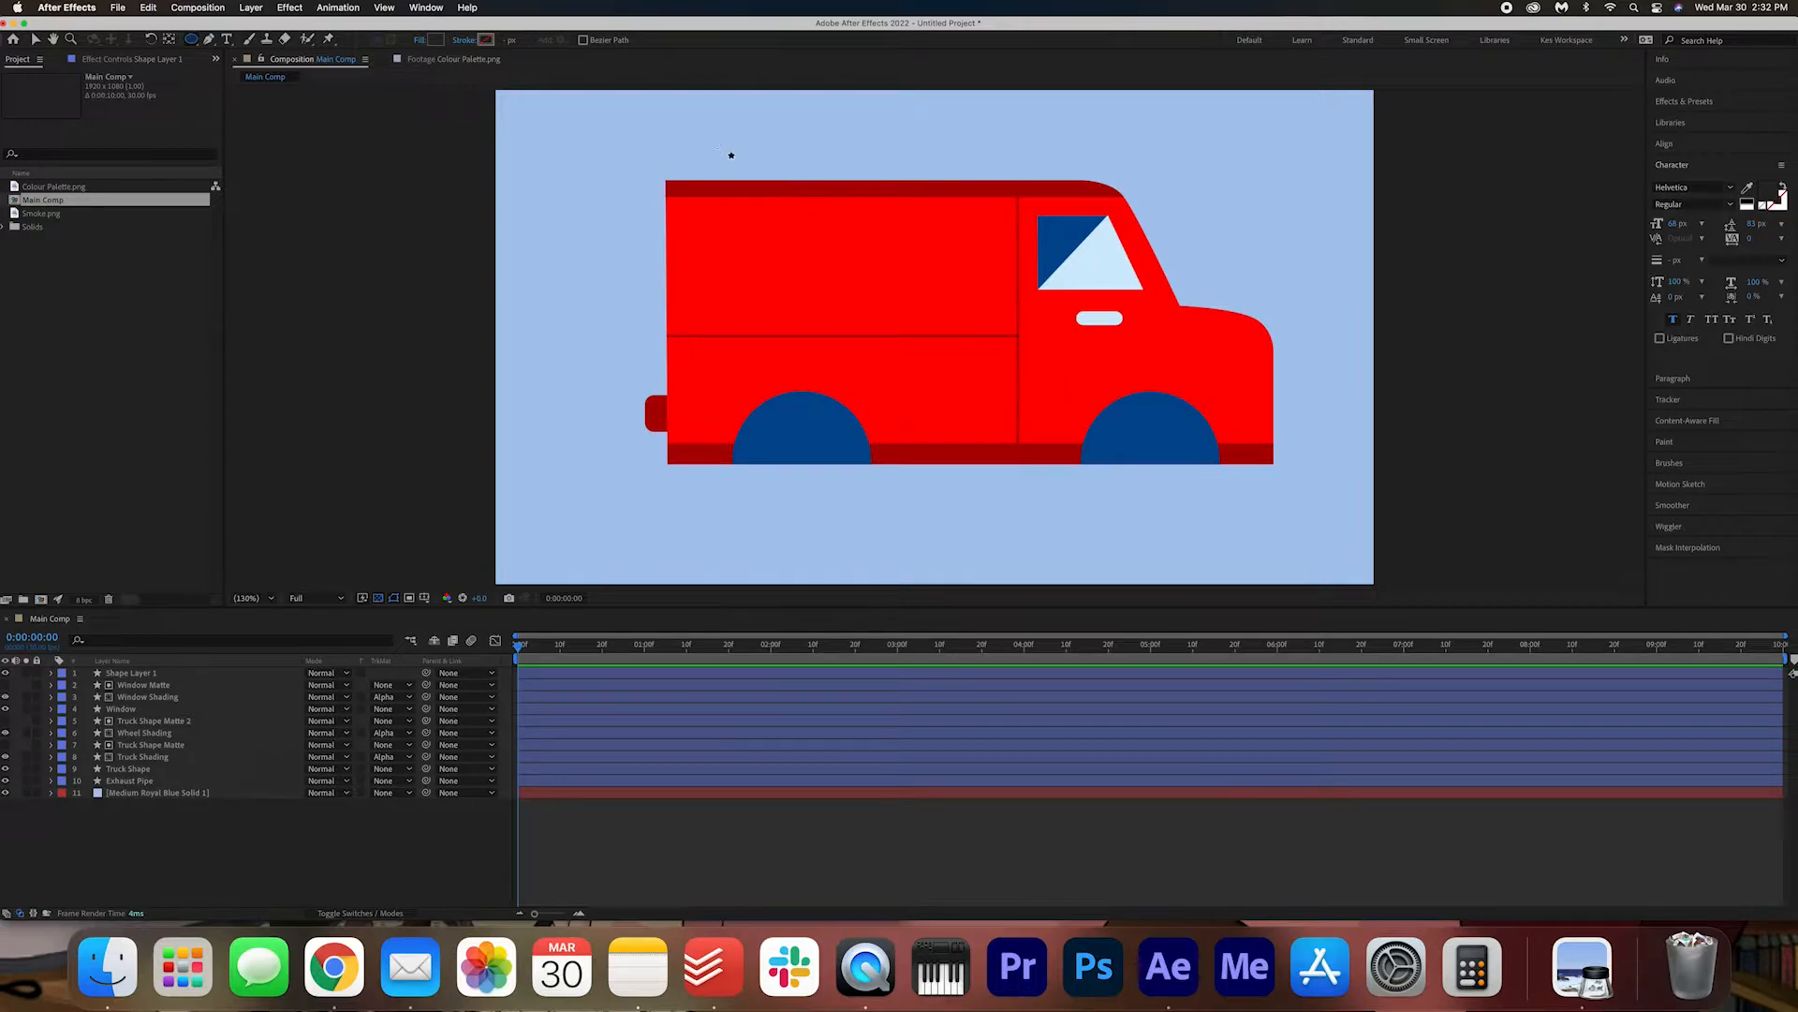
- Draw a large dark grey circle over the middle of the van as the wheel's base, on its own shape layer
{"action": "mouse_move", "coordinate": [727, 150]}
{"action": "left_mouse_down"}
{"action": "mouse_move", "coordinate": [1144, 496]}
{"action": "mouse_move", "coordinate": [1120, 487]}
{"action": "mouse_move", "coordinate": [1132, 524]}
{"action": "mouse_move", "coordinate": [1150, 506]}
{"action": "mouse_move", "coordinate": [1135, 459]}
{"action": "left_mouse_up"}
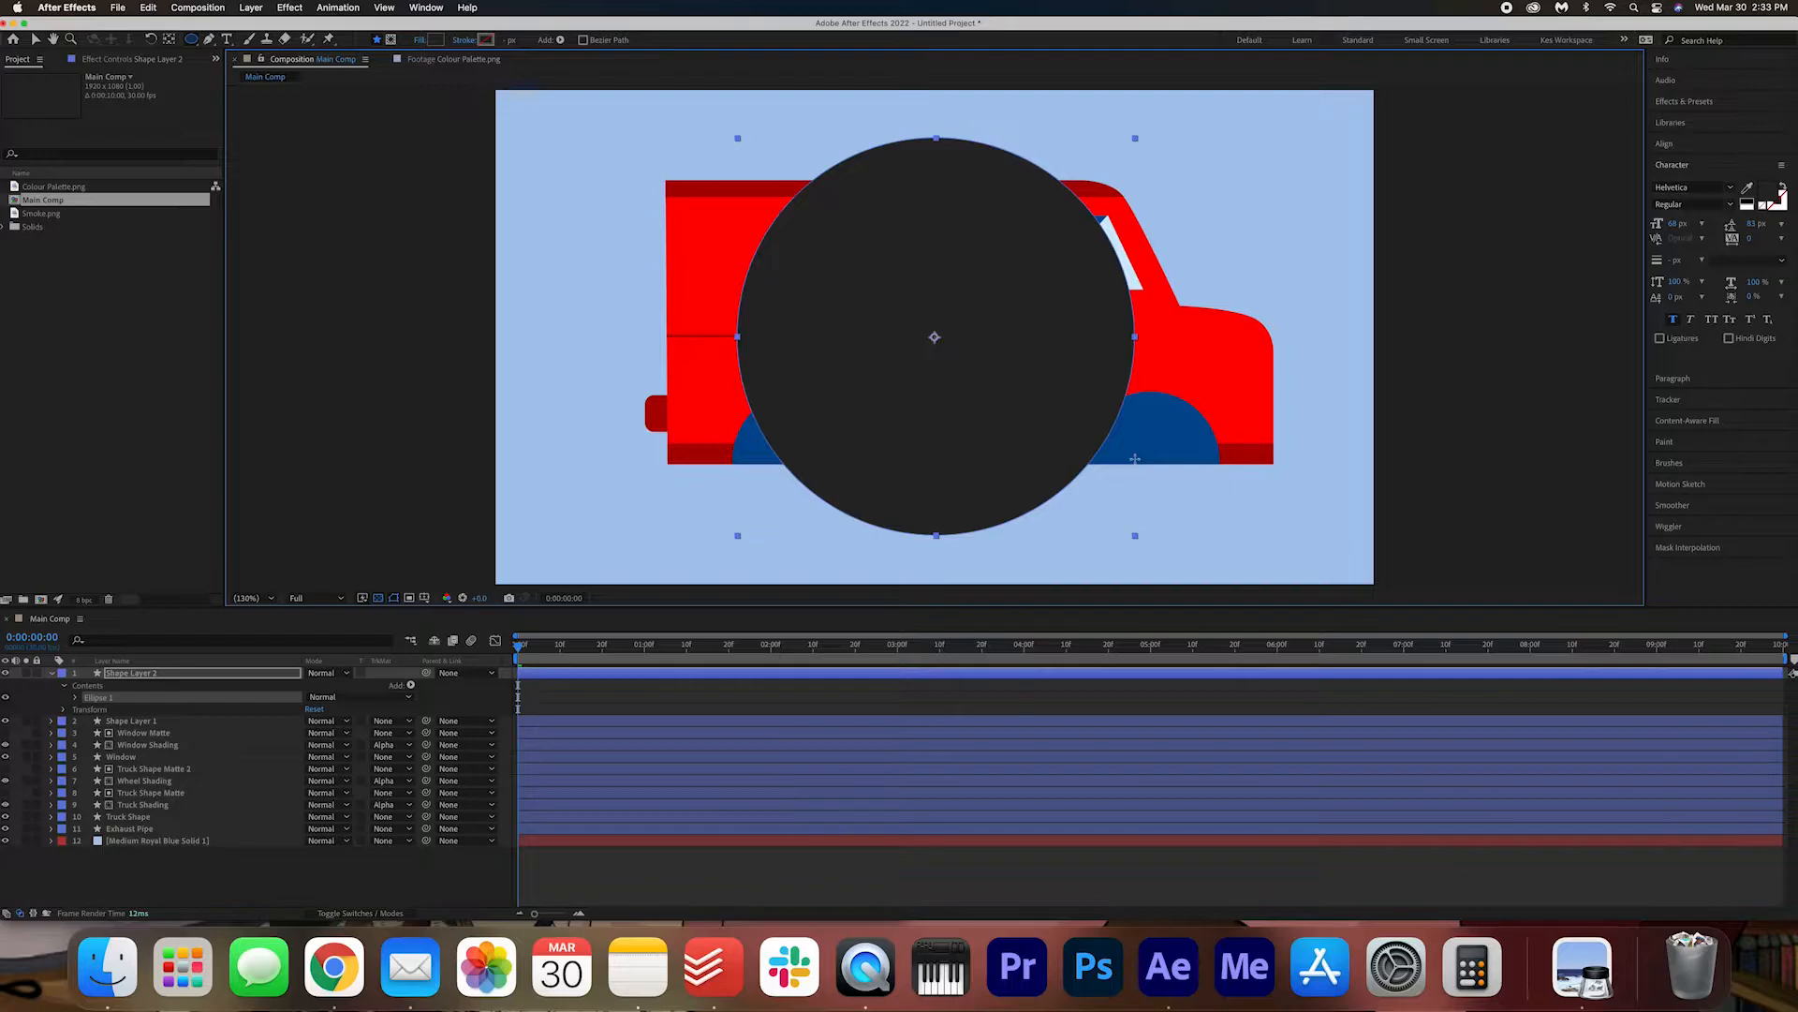
{"action": "left_click_drag", "start_coordinate": [1134, 458], "coordinate": [1135, 458]}
{"action": "key", "text": "space"}
{"action": "key", "text": "space"}
- Hide Shape Layer 2, which holds the large circle, and rename Shape Layer 1 to Door Handle
{"action": "left_click_drag", "start_coordinate": [603, 650], "coordinate": [233, 658]}
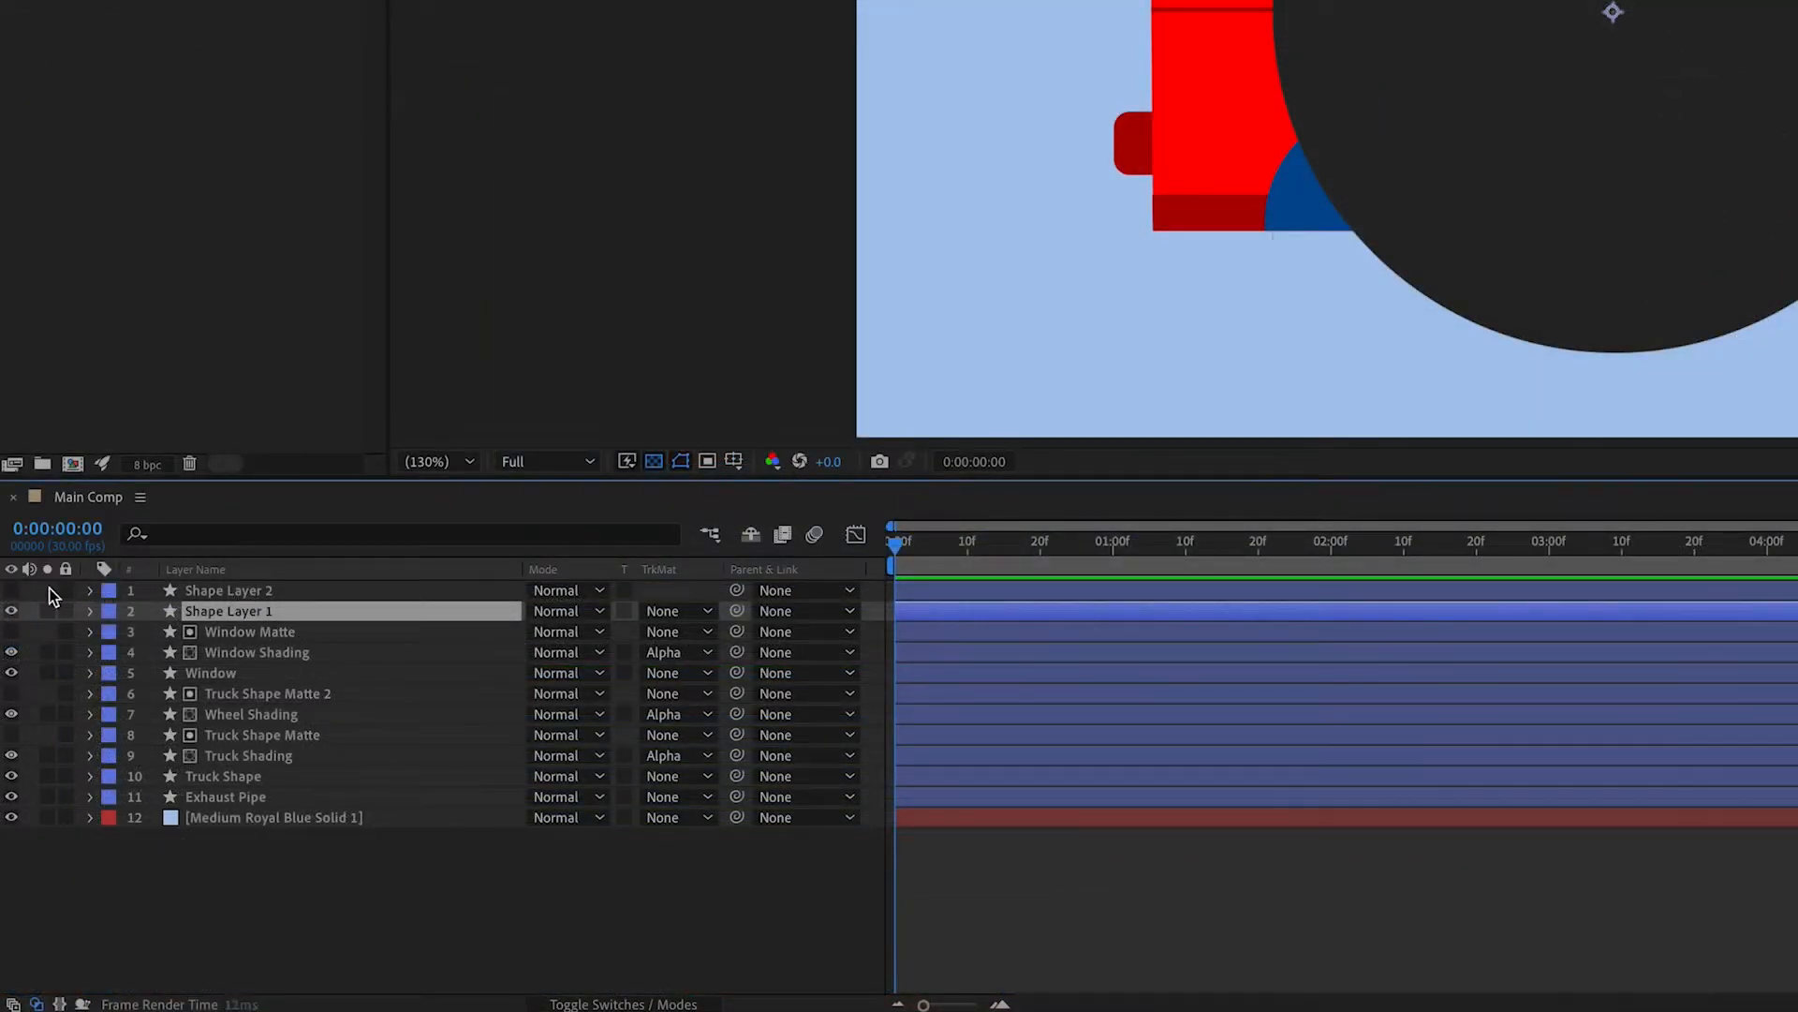
{"action": "left_click", "coordinate": [12, 589]}
{"action": "right_click", "coordinate": [245, 611]}
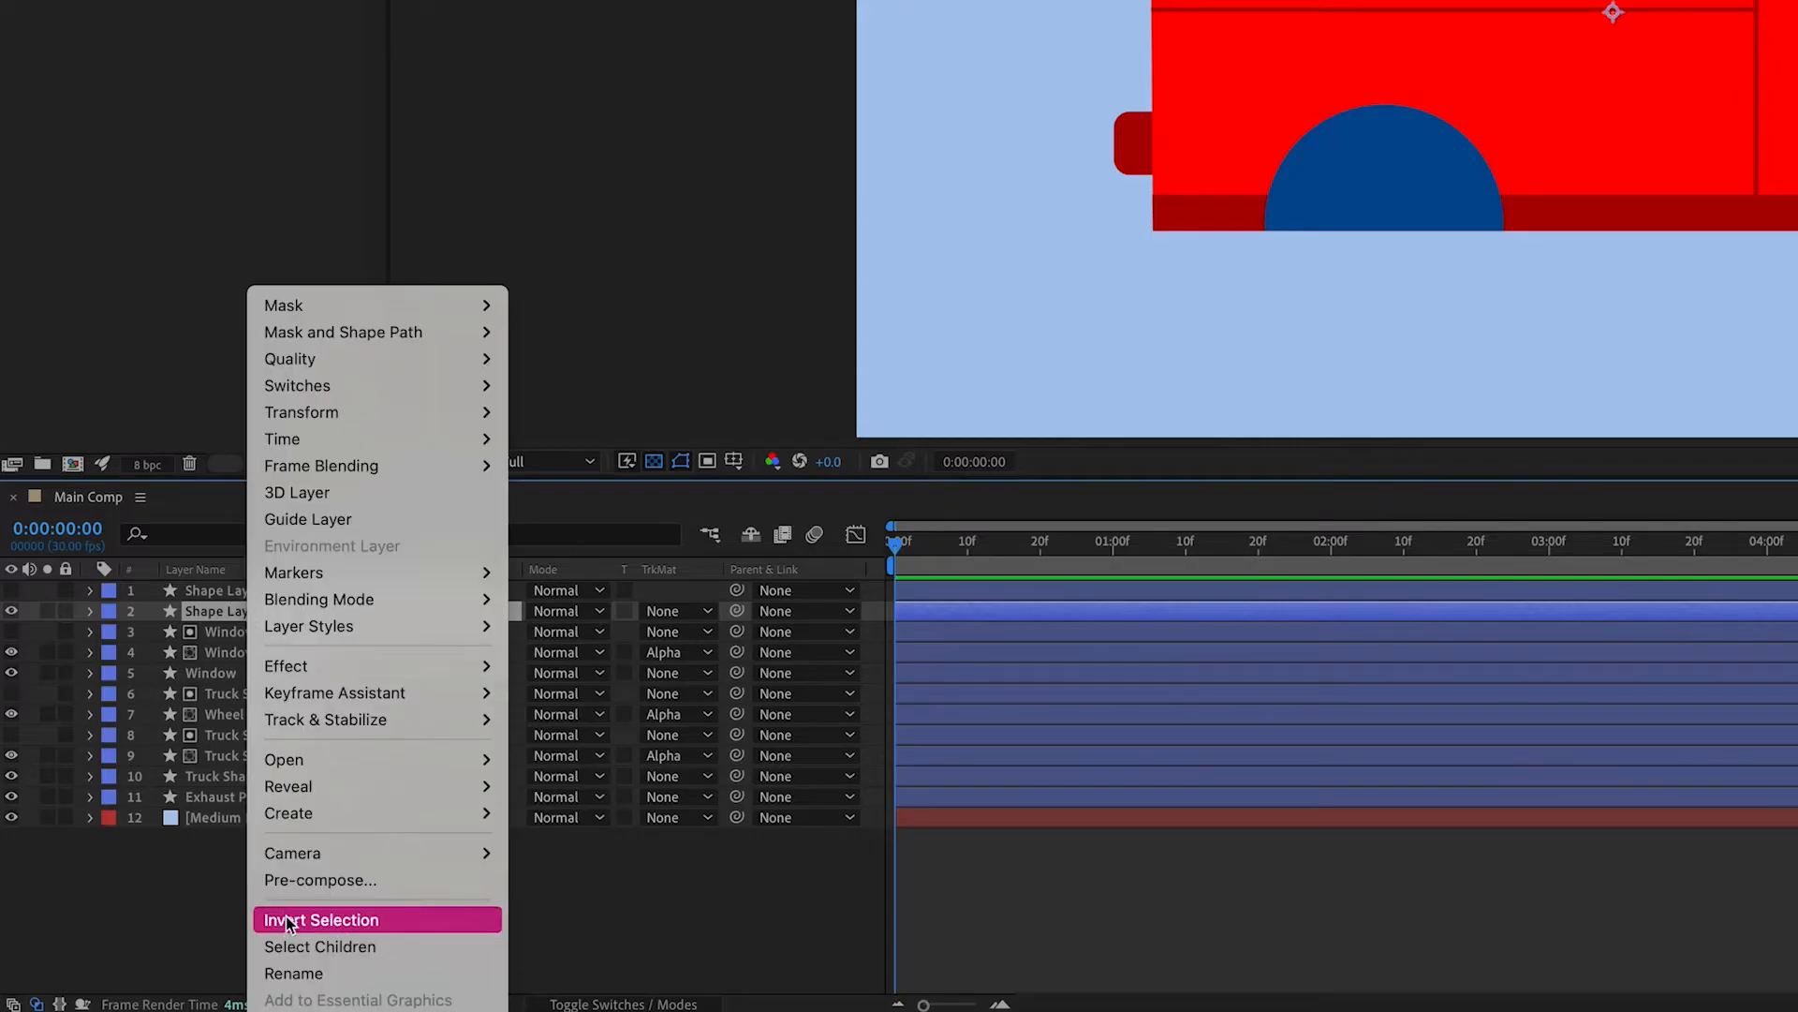
{"action": "left_click", "coordinate": [281, 972]}
{"action": "type", "text": "Door Handle"}
{"action": "key", "text": "Return"}
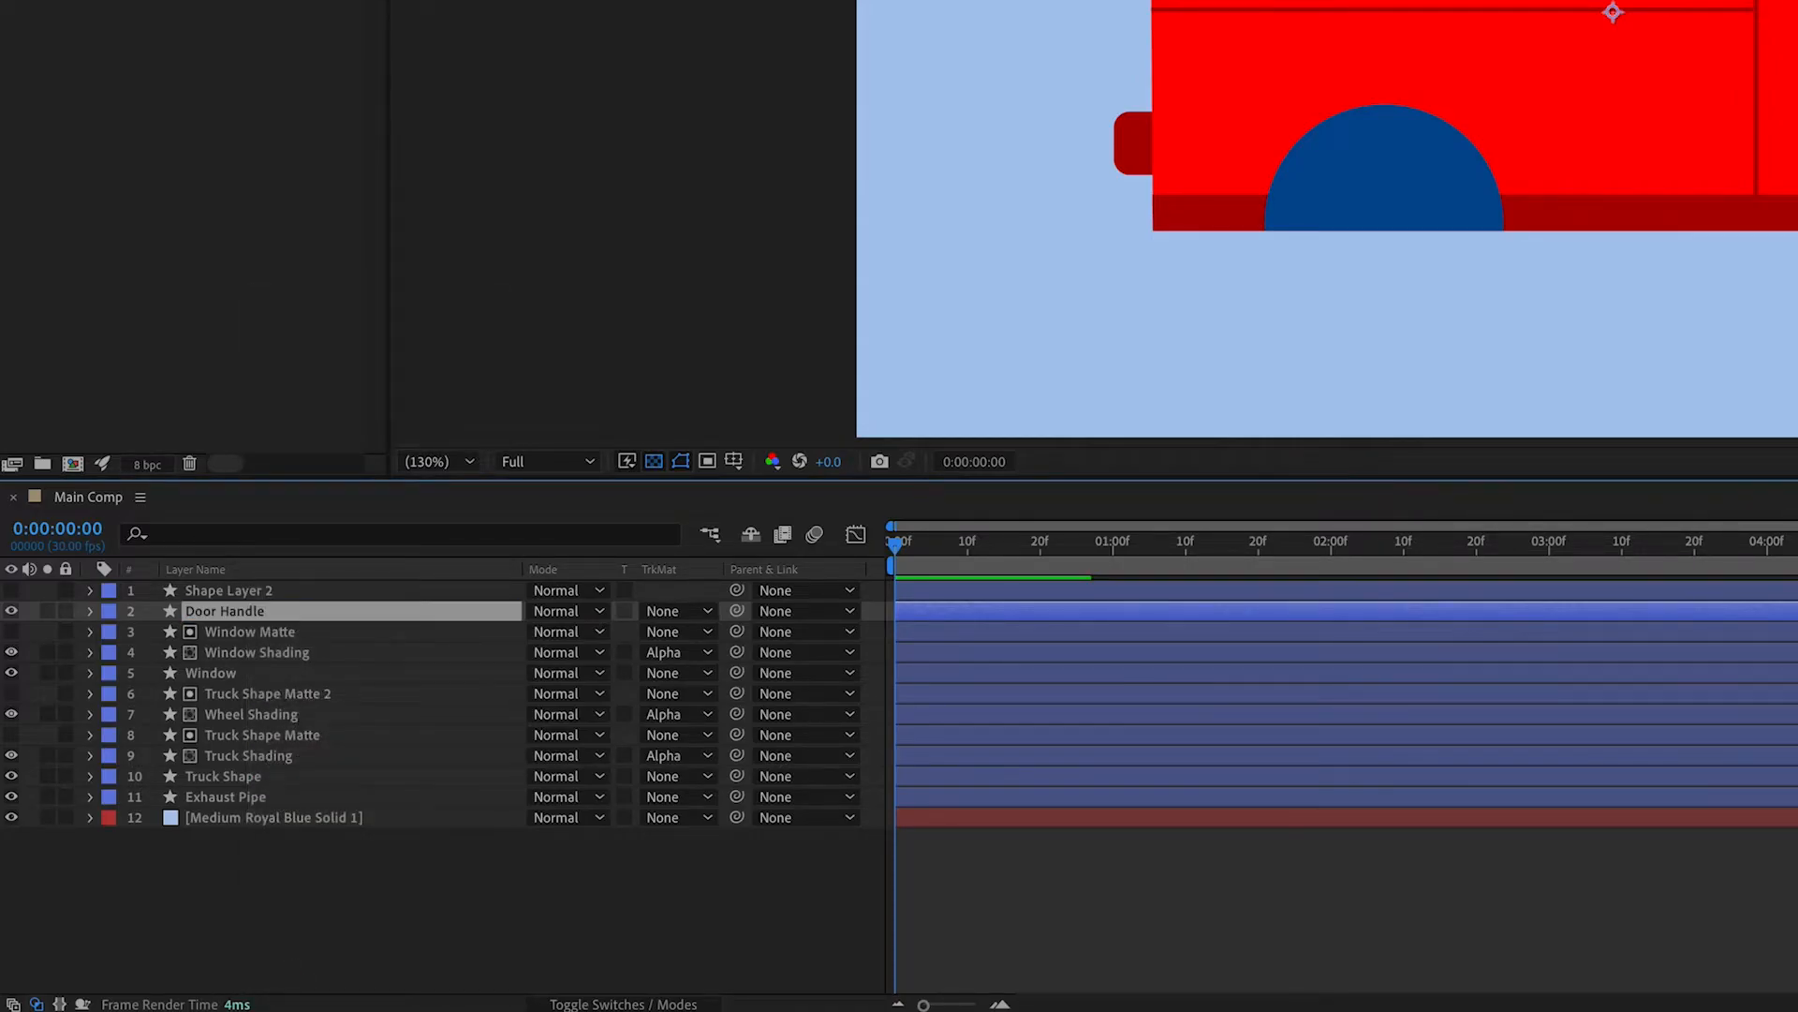
- Make Shape Layer 2 visible again and rename it Wheel BG
{"action": "left_click", "coordinate": [12, 589]}
{"action": "left_click", "coordinate": [208, 596]}
{"action": "right_click", "coordinate": [288, 594]}
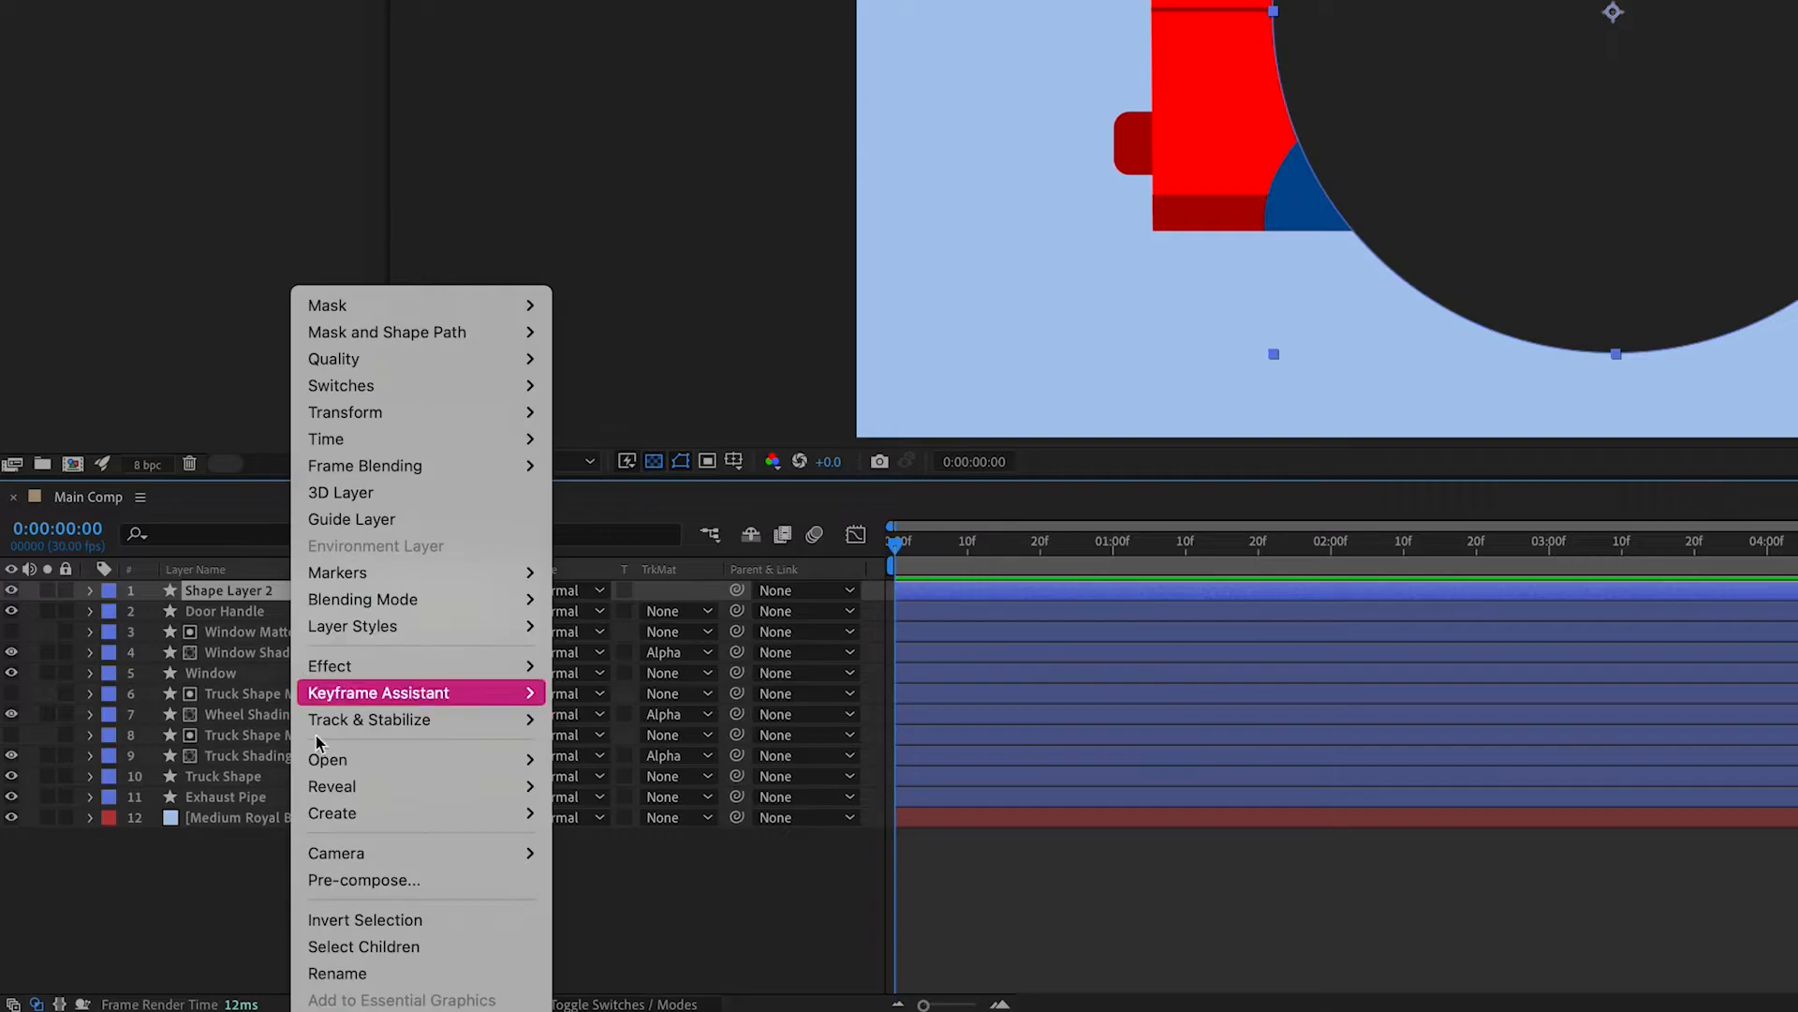
{"action": "left_click", "coordinate": [361, 972]}
{"action": "type", "text": "Wheel B"}
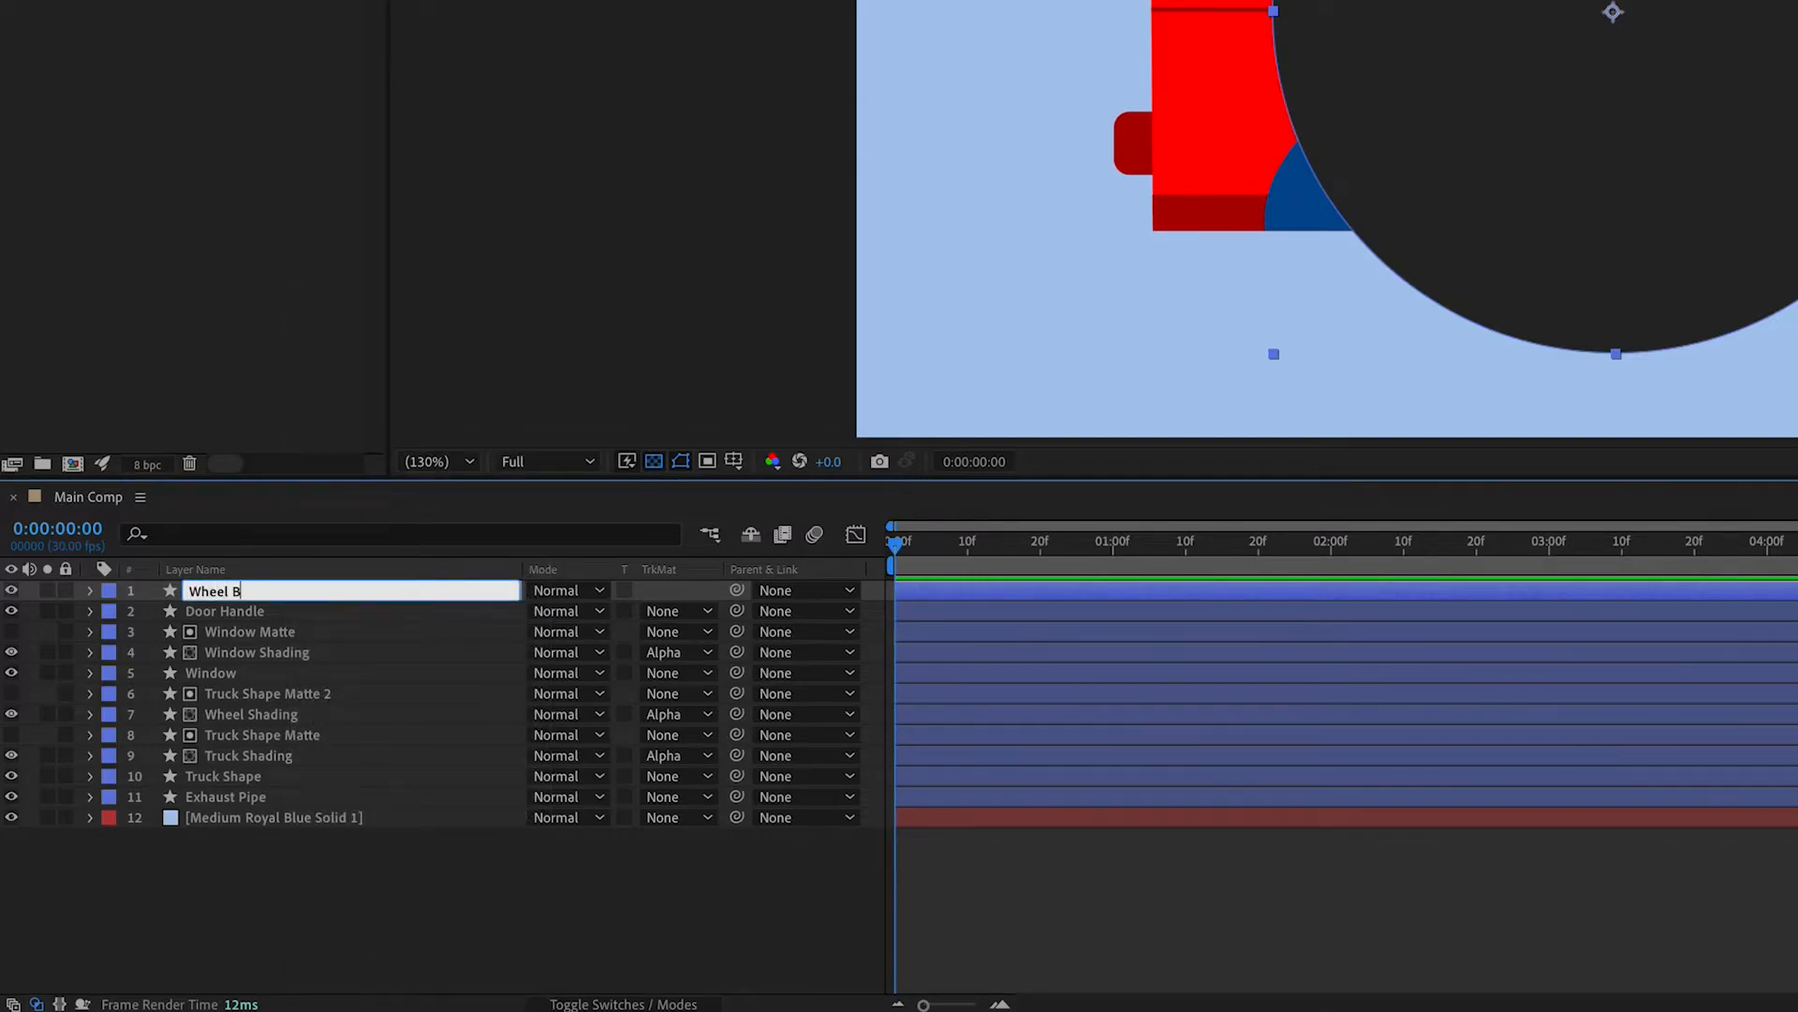
{"action": "type", "text": "G"}
{"action": "key", "text": "Return"}
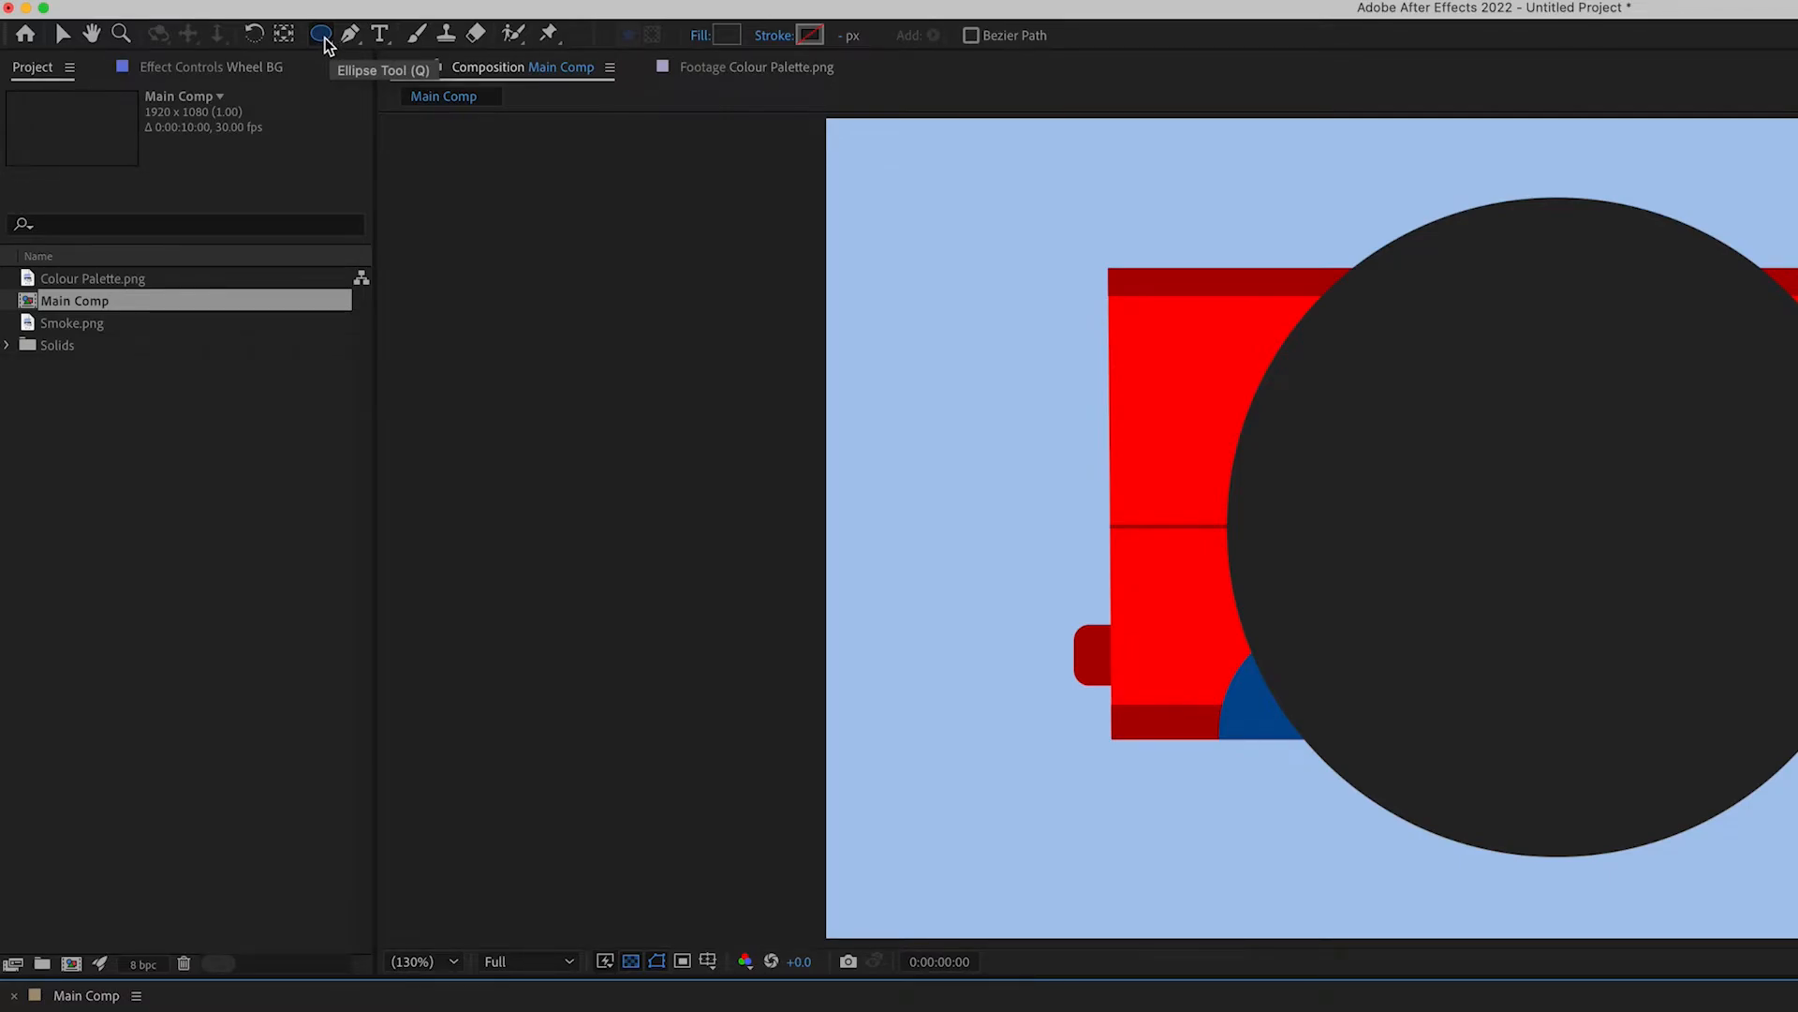
- Set the Ellipse tool's fill to None for drawing an unfilled ring
{"action": "left_click", "coordinate": [699, 37]}
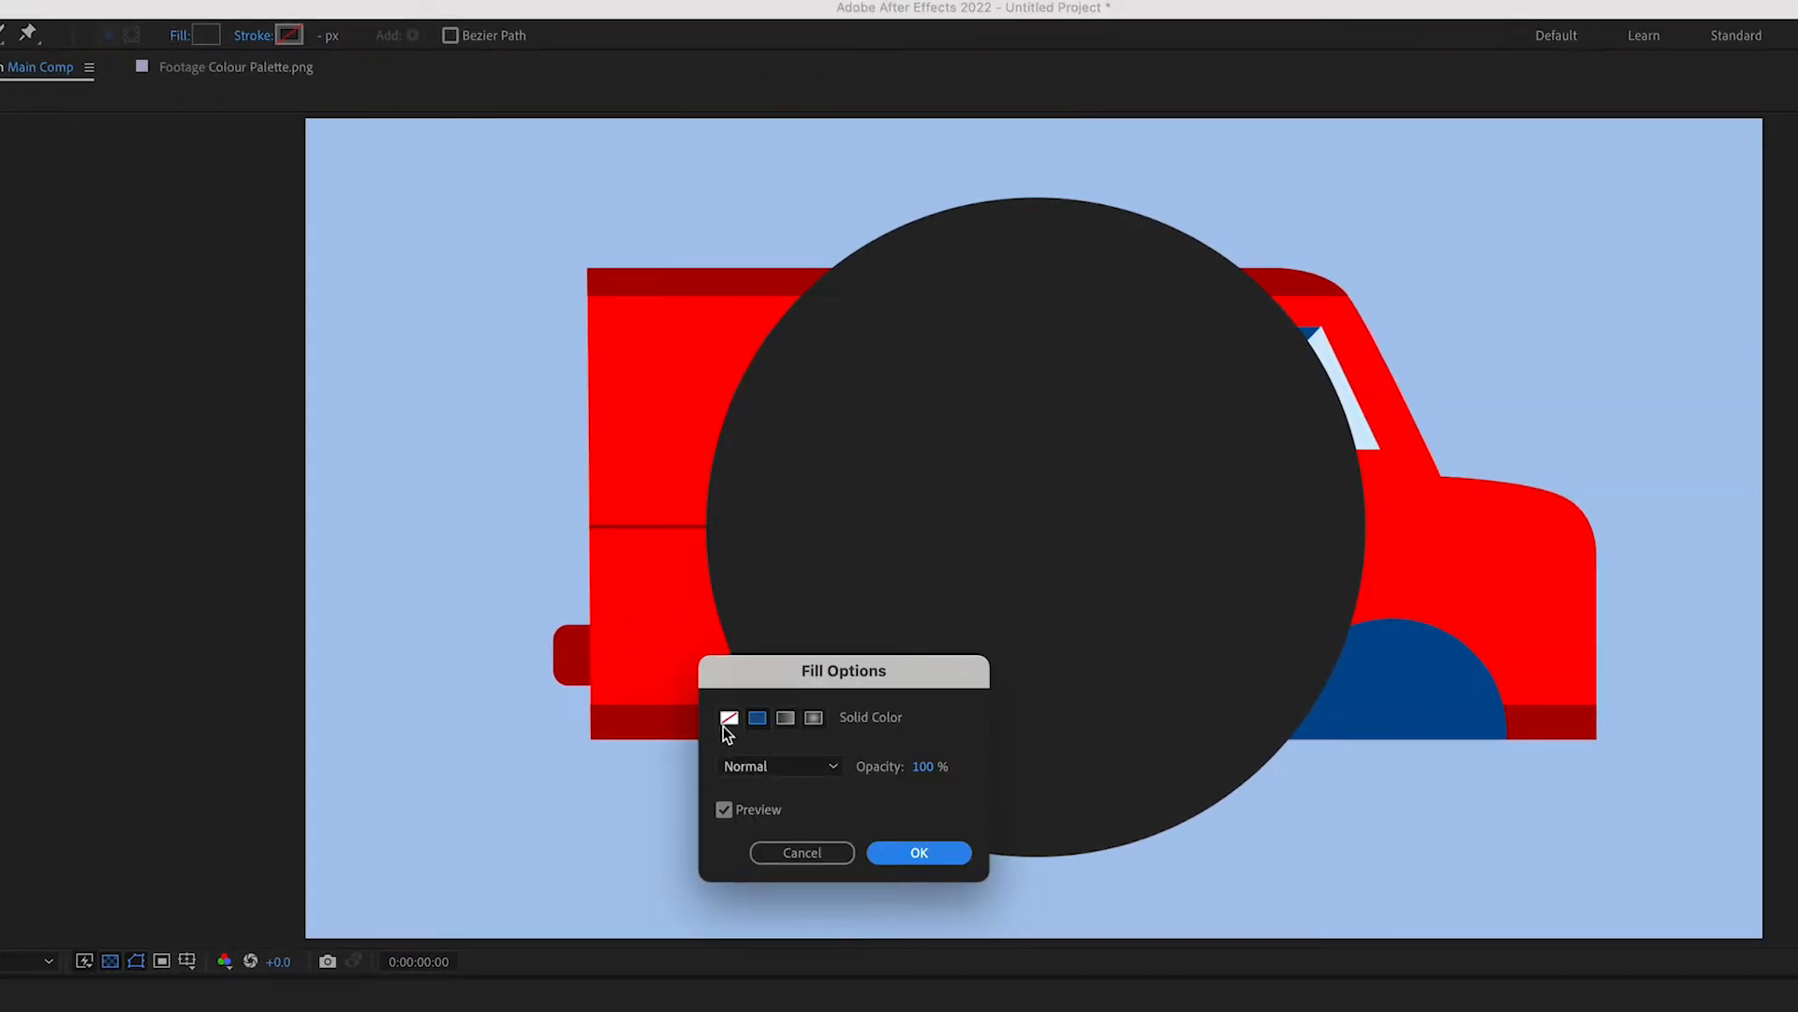
{"action": "left_click", "coordinate": [727, 720]}
{"action": "left_click", "coordinate": [918, 853]}
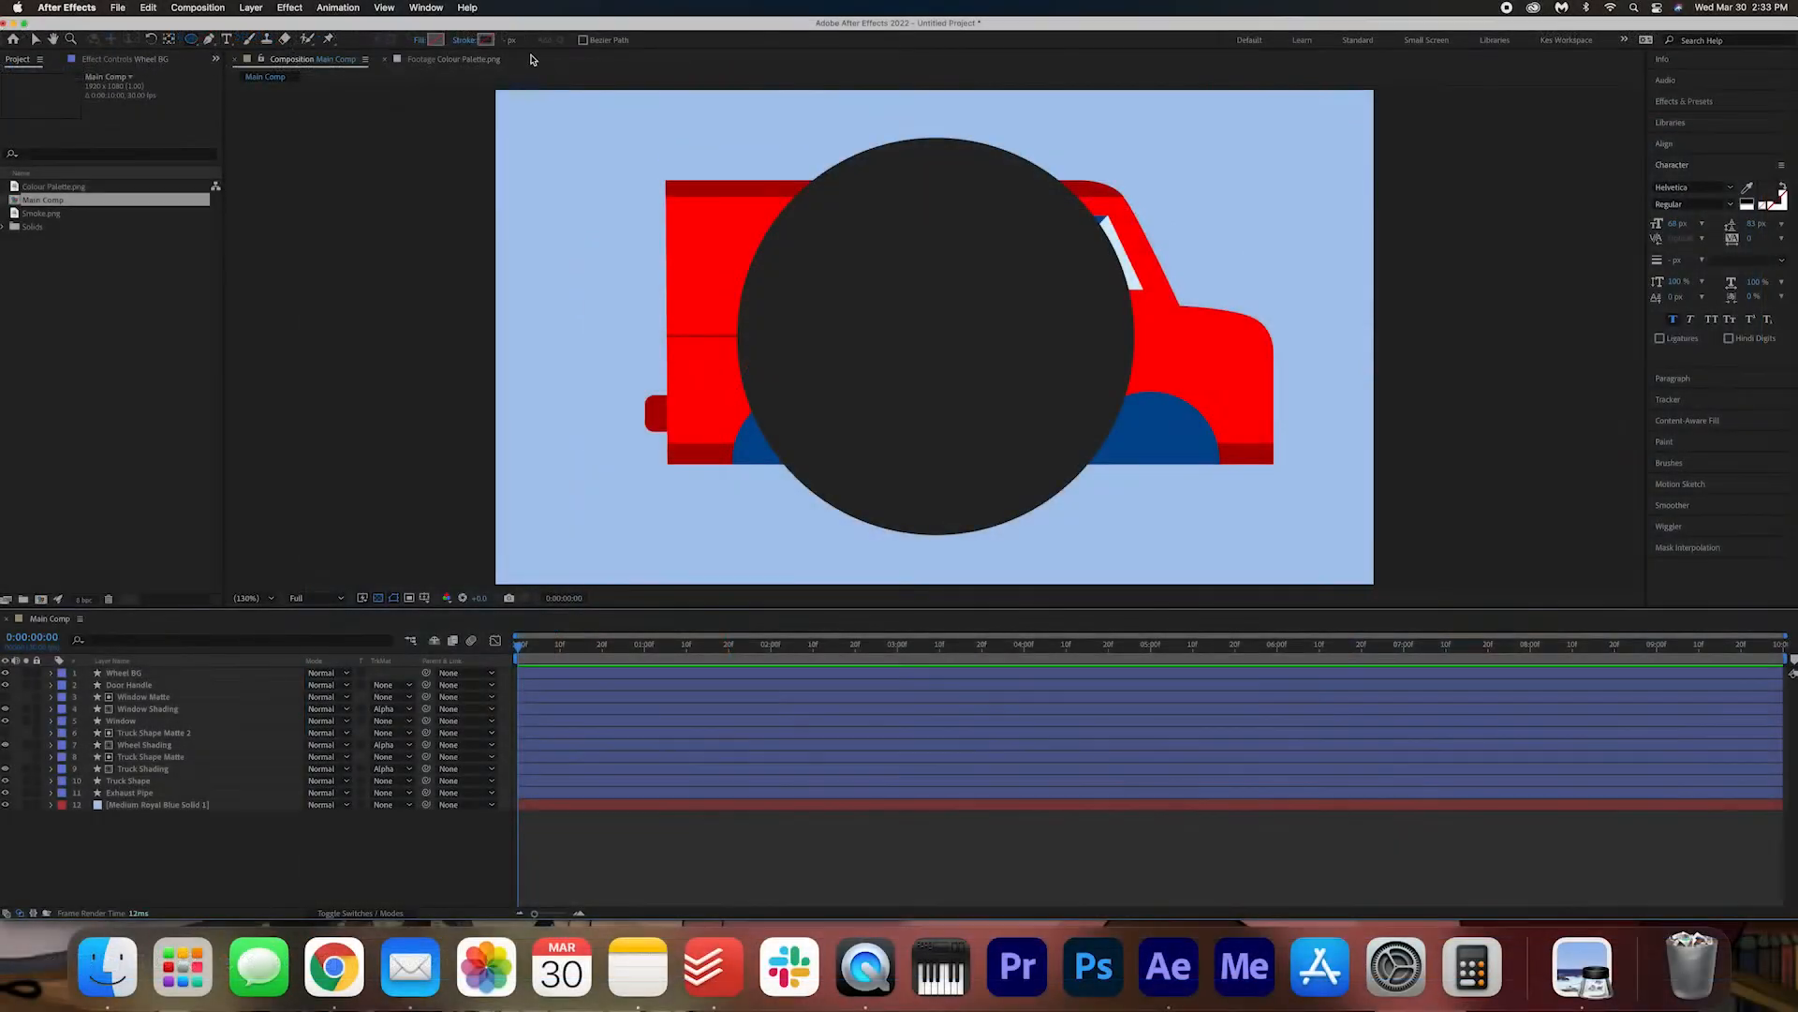
- Set the shape stroke colour to the lighter grey sampled from the last swatch in Colour Palette.png
{"action": "left_click", "coordinate": [272, 68]}
{"action": "key", "text": "v"}
{"action": "left_click", "coordinate": [1747, 187]}
{"action": "left_click", "coordinate": [1320, 289]}
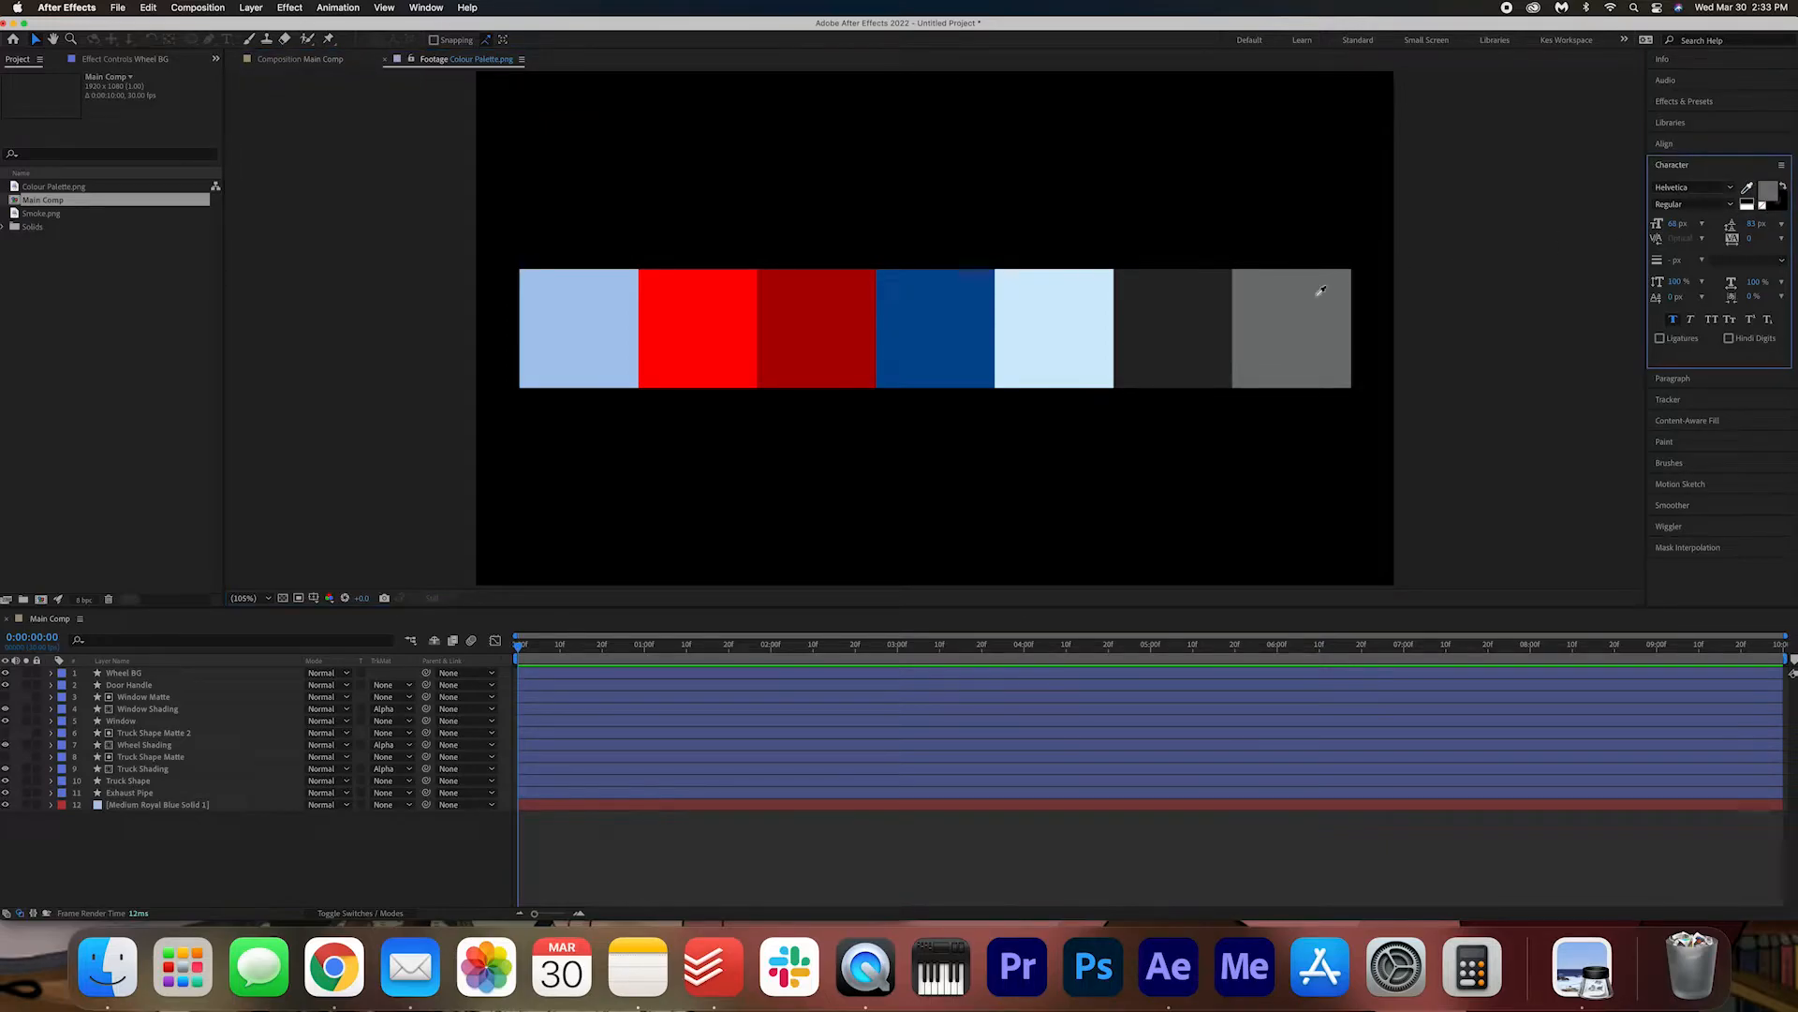
{"action": "left_click", "coordinate": [1773, 195]}
{"action": "key", "text": "super+c"}
{"action": "left_click", "coordinate": [894, 312]}
{"action": "left_click", "coordinate": [328, 61]}
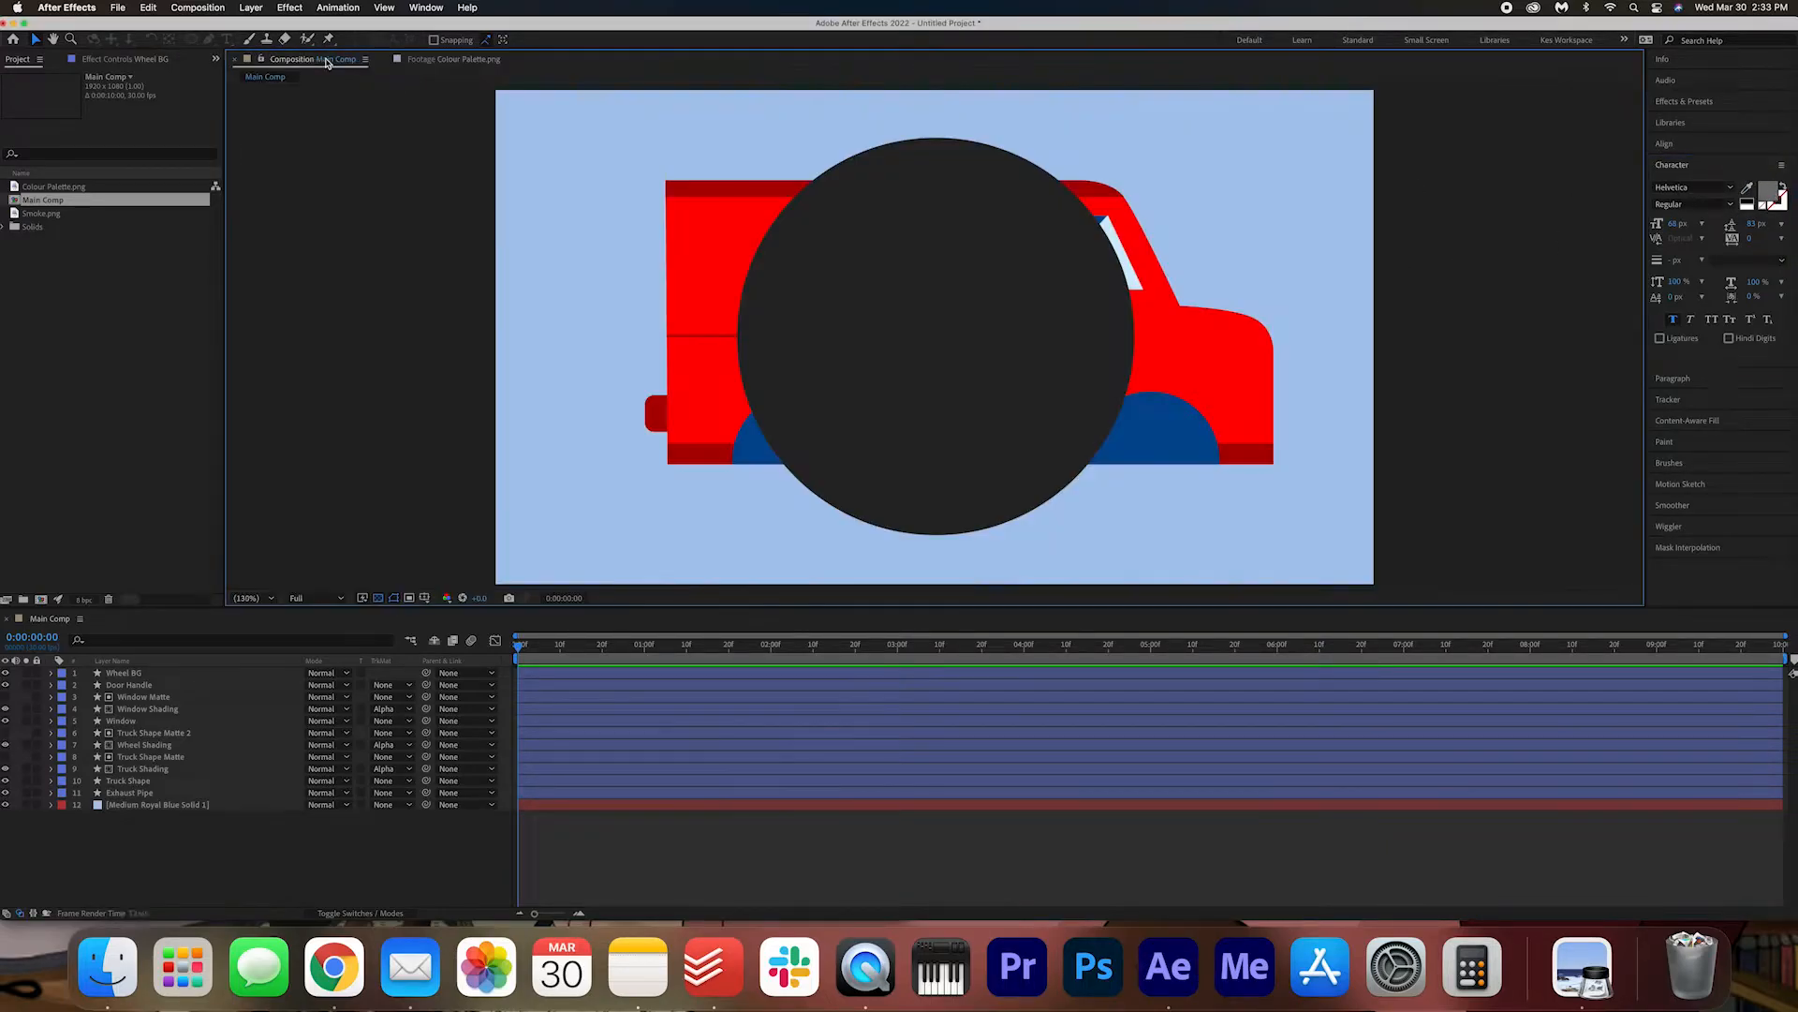
{"action": "left_click", "coordinate": [191, 40]}
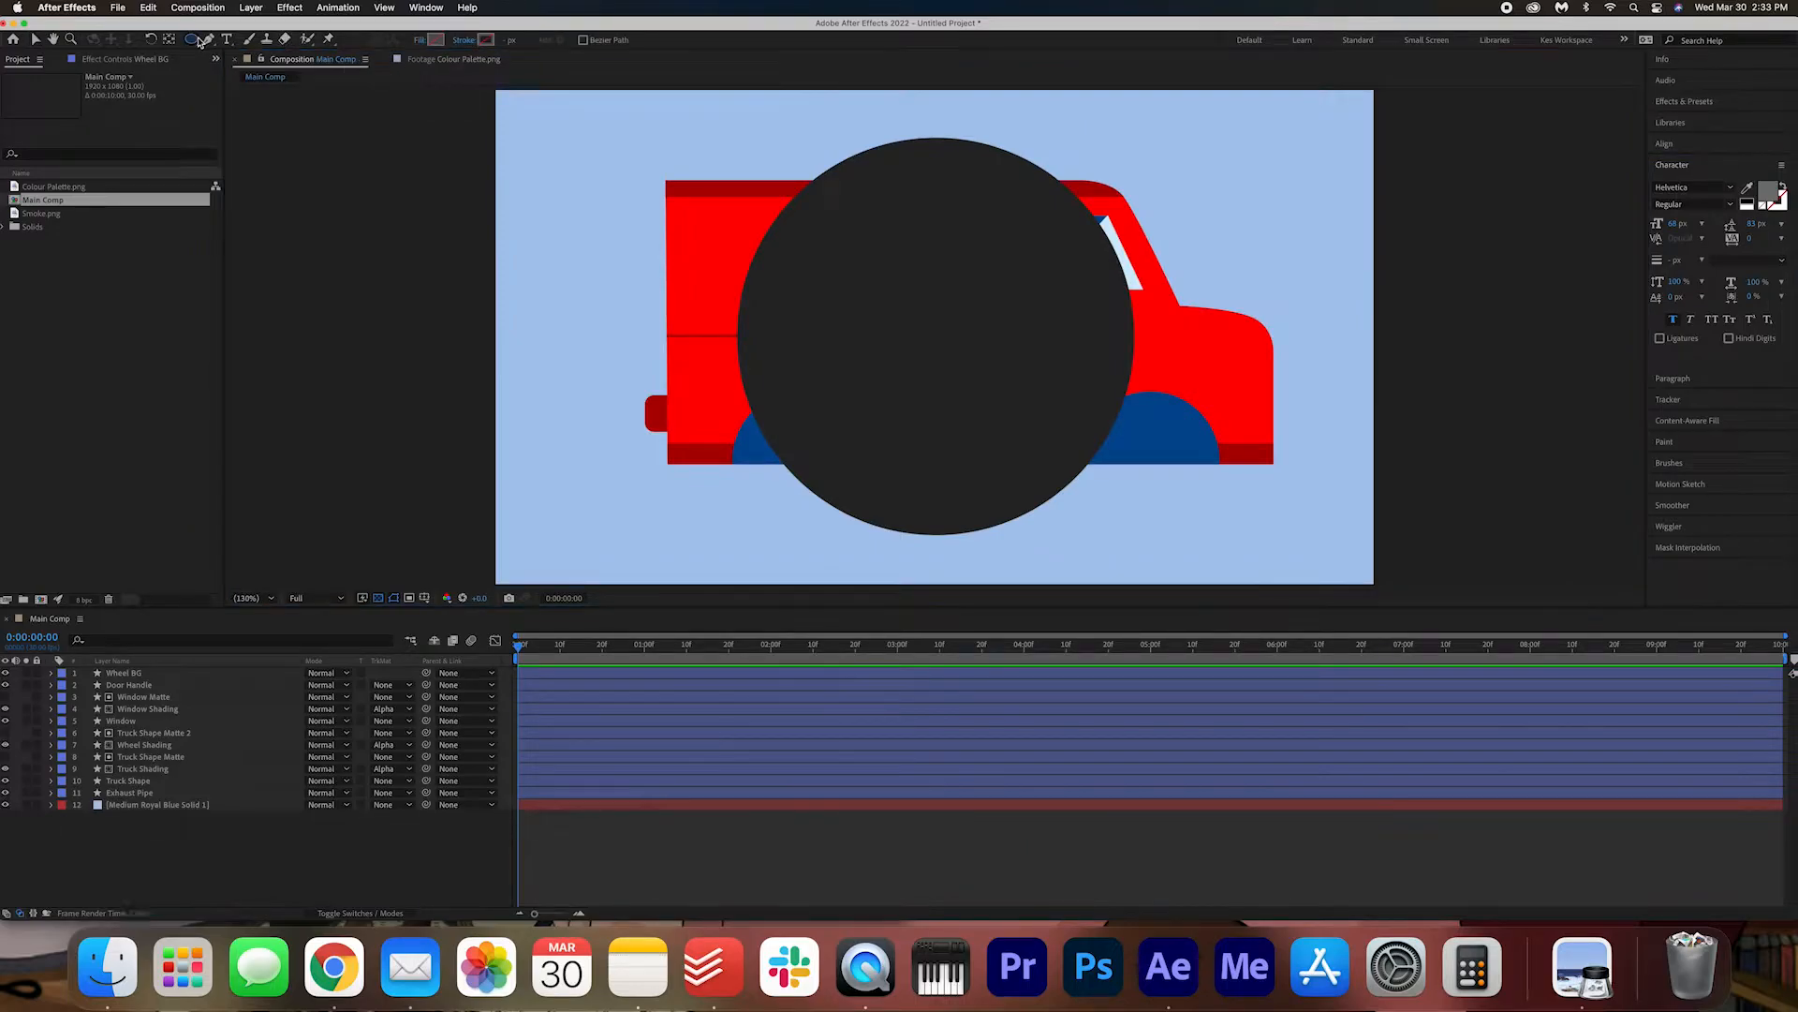
{"action": "left_click", "coordinate": [487, 41]}
{"action": "key", "text": "super+v"}
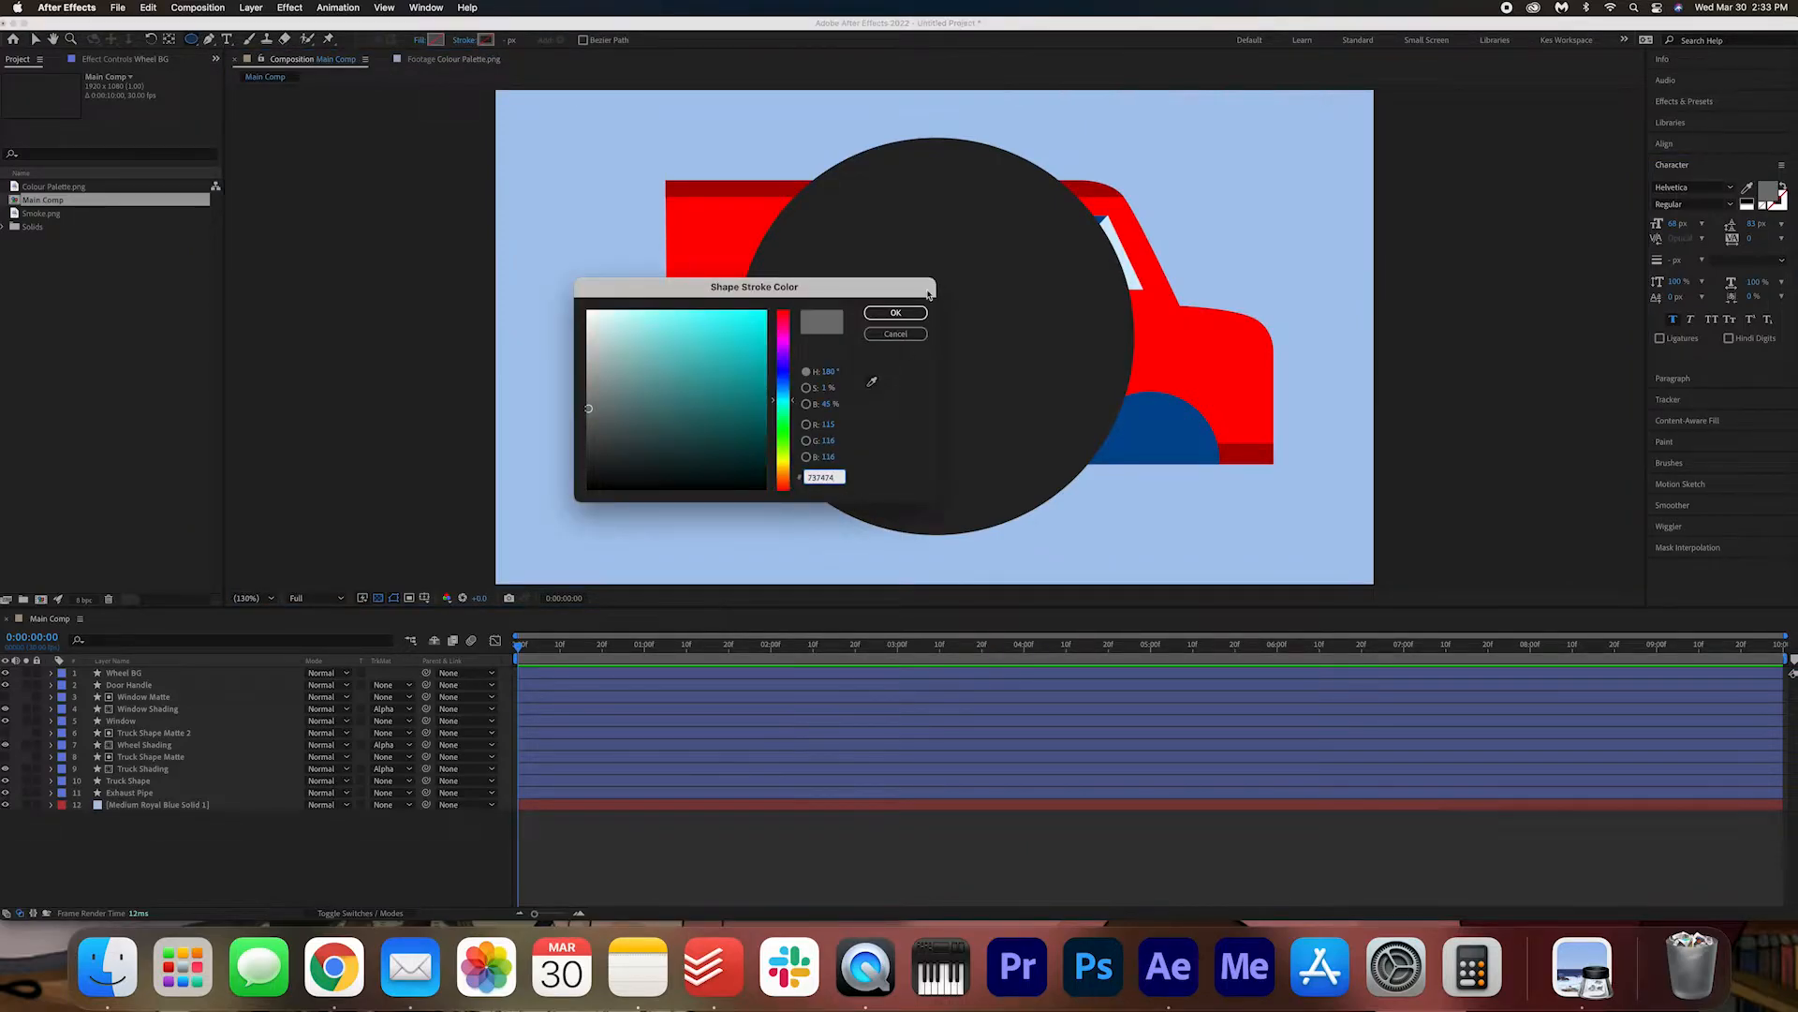
{"action": "left_click", "coordinate": [909, 312]}
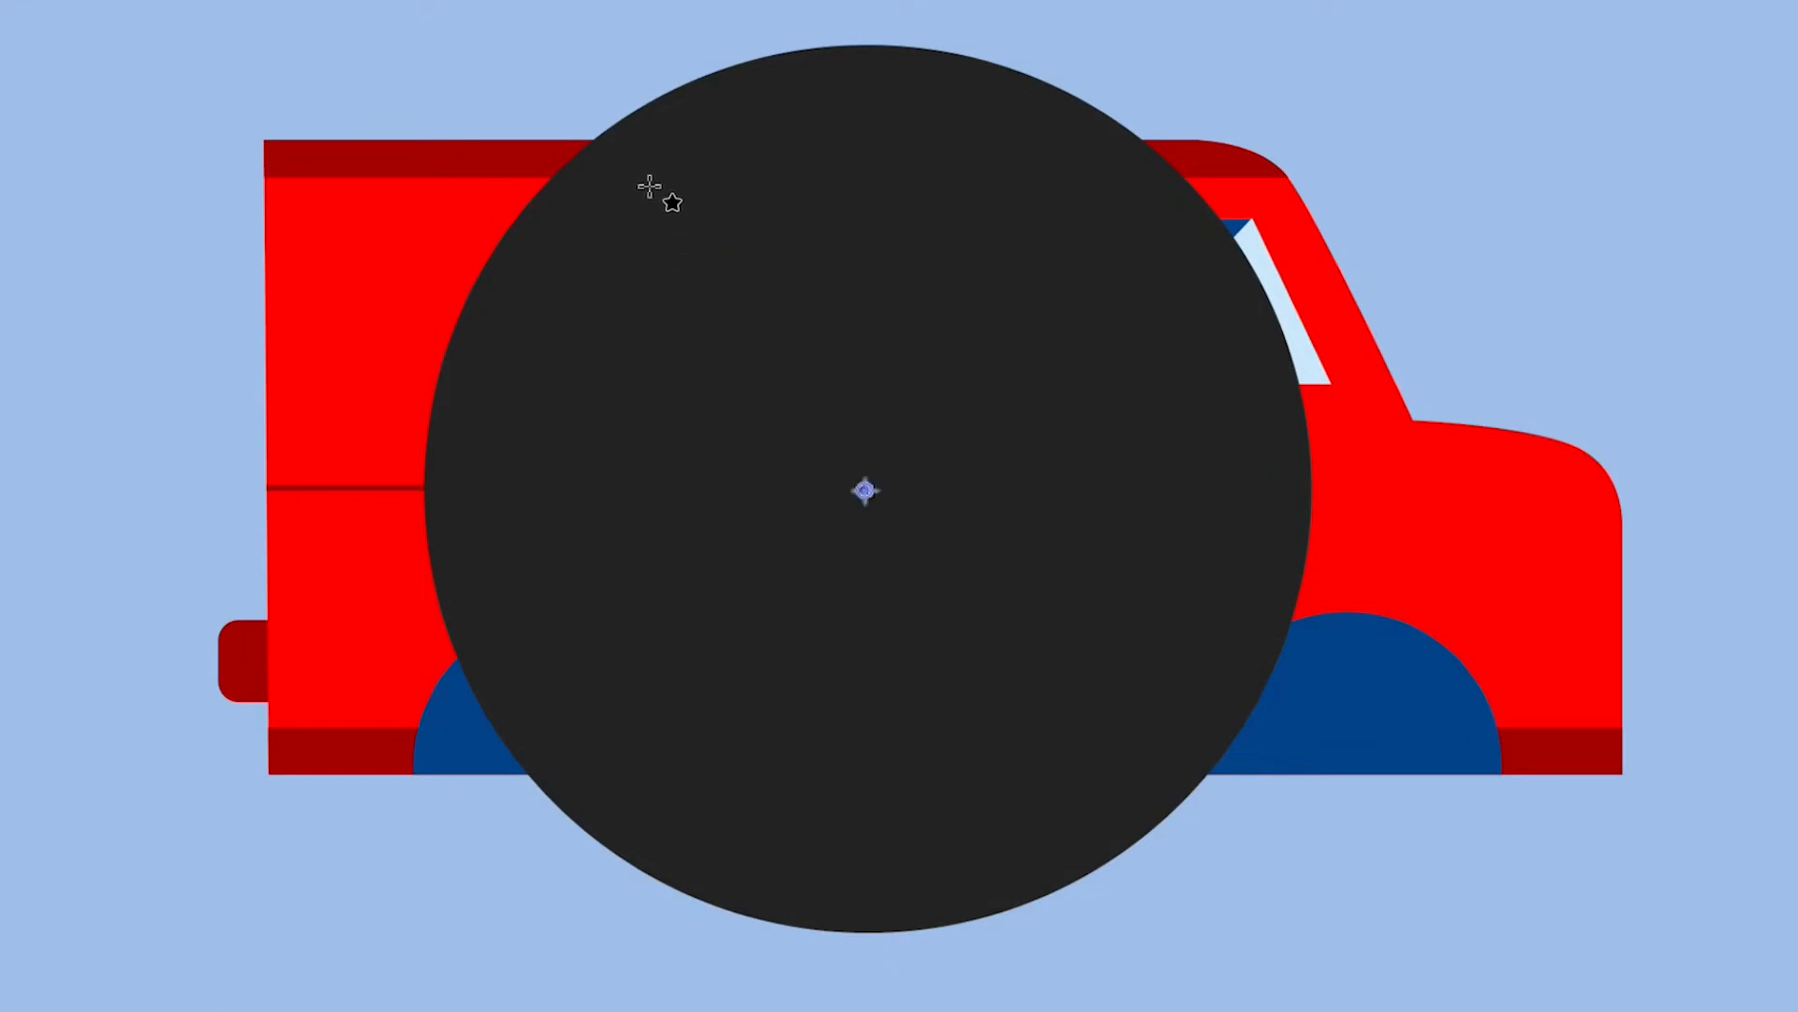
- Draw an unfilled grey circle about two-thirds of the wheel's diameter, give it a 25 px stroke and nudge it central on the wheel
{"action": "left_click_drag", "start_coordinate": [837, 202], "coordinate": [1072, 439]}
{"action": "mouse_move", "coordinate": [1170, 717]}
{"action": "left_mouse_down"}
{"action": "mouse_move", "coordinate": [1252, 763]}
{"action": "mouse_move", "coordinate": [1168, 763]}
{"action": "left_mouse_up"}
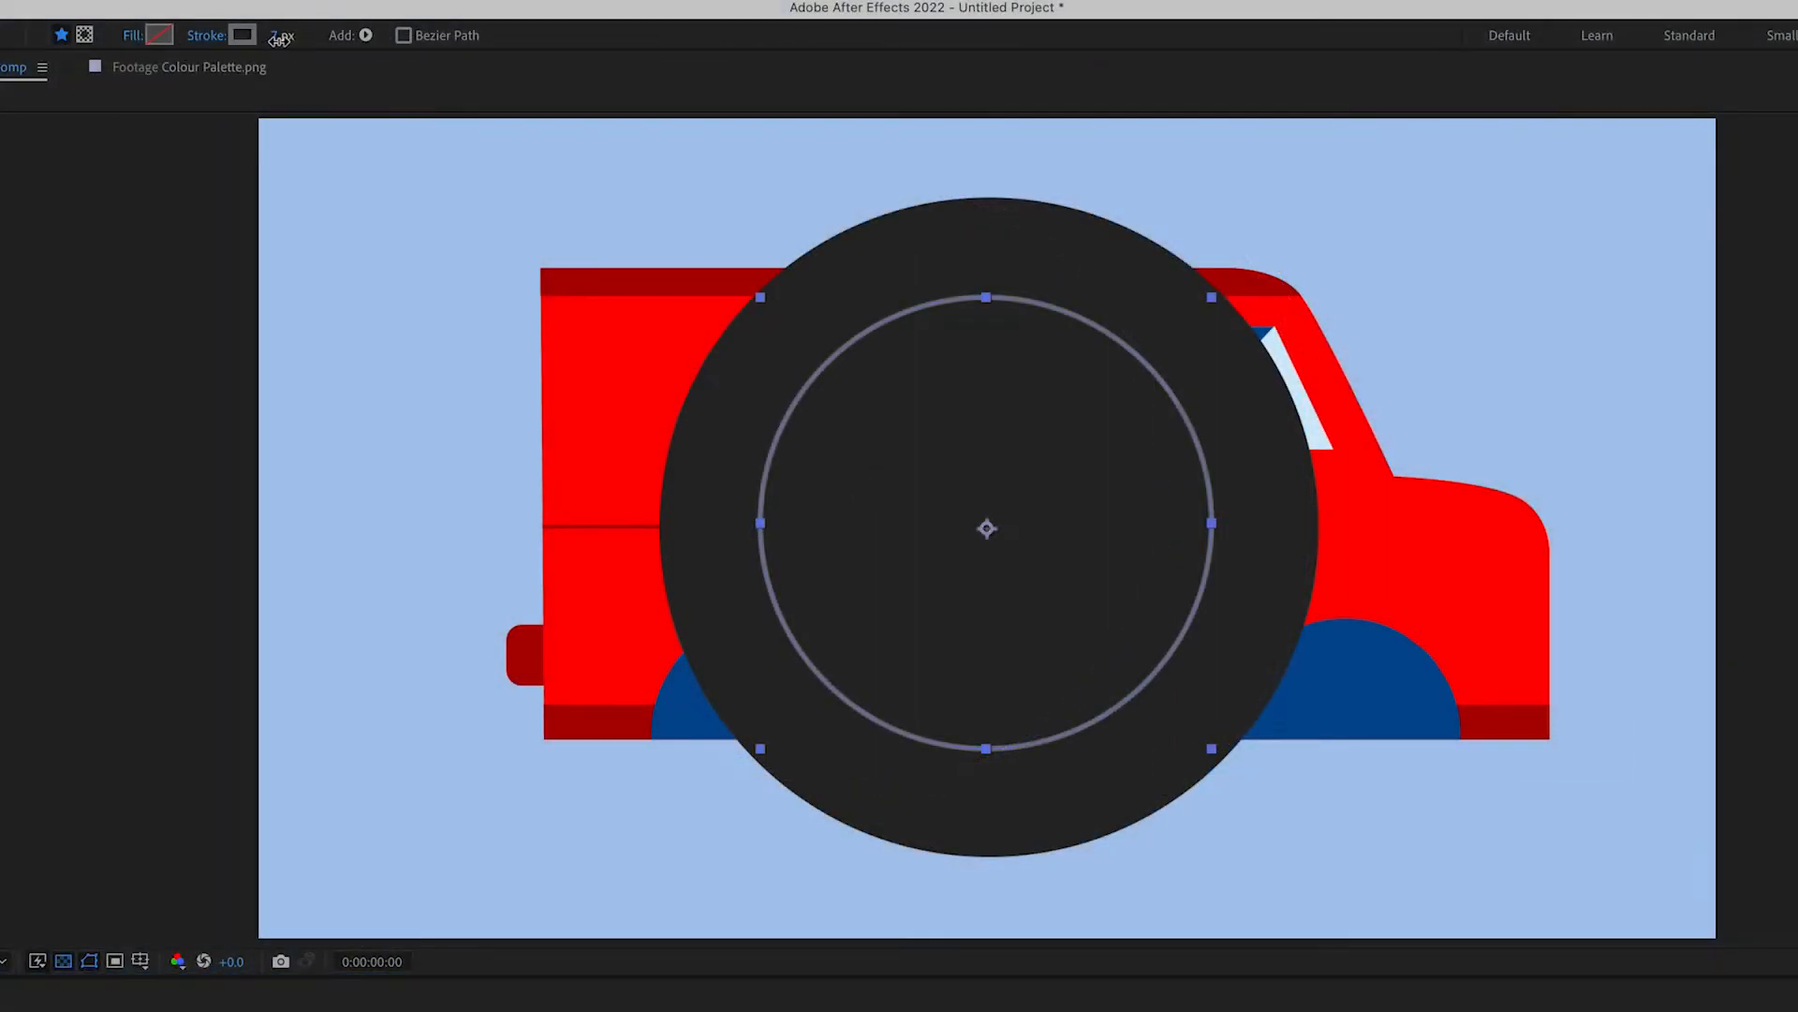
{"action": "left_click_drag", "start_coordinate": [279, 39], "coordinate": [298, 41]}
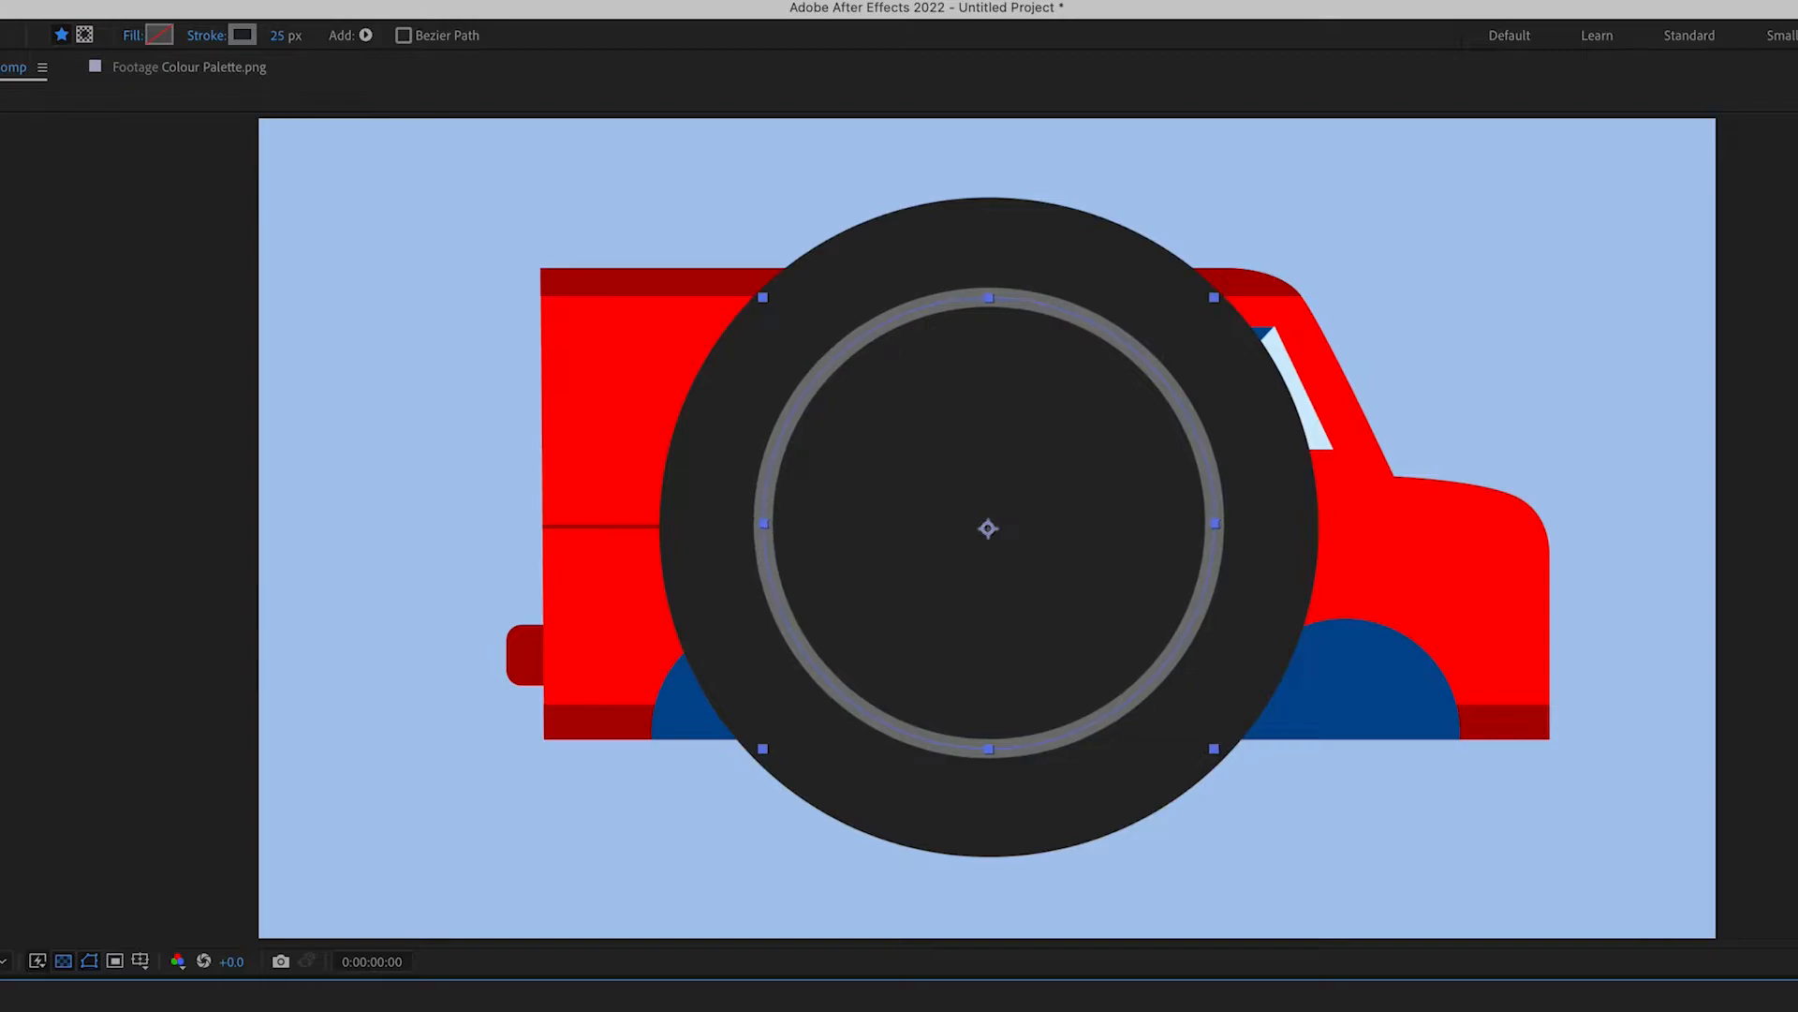
{"action": "key", "text": "Down"}
{"action": "key", "text": "Left"}
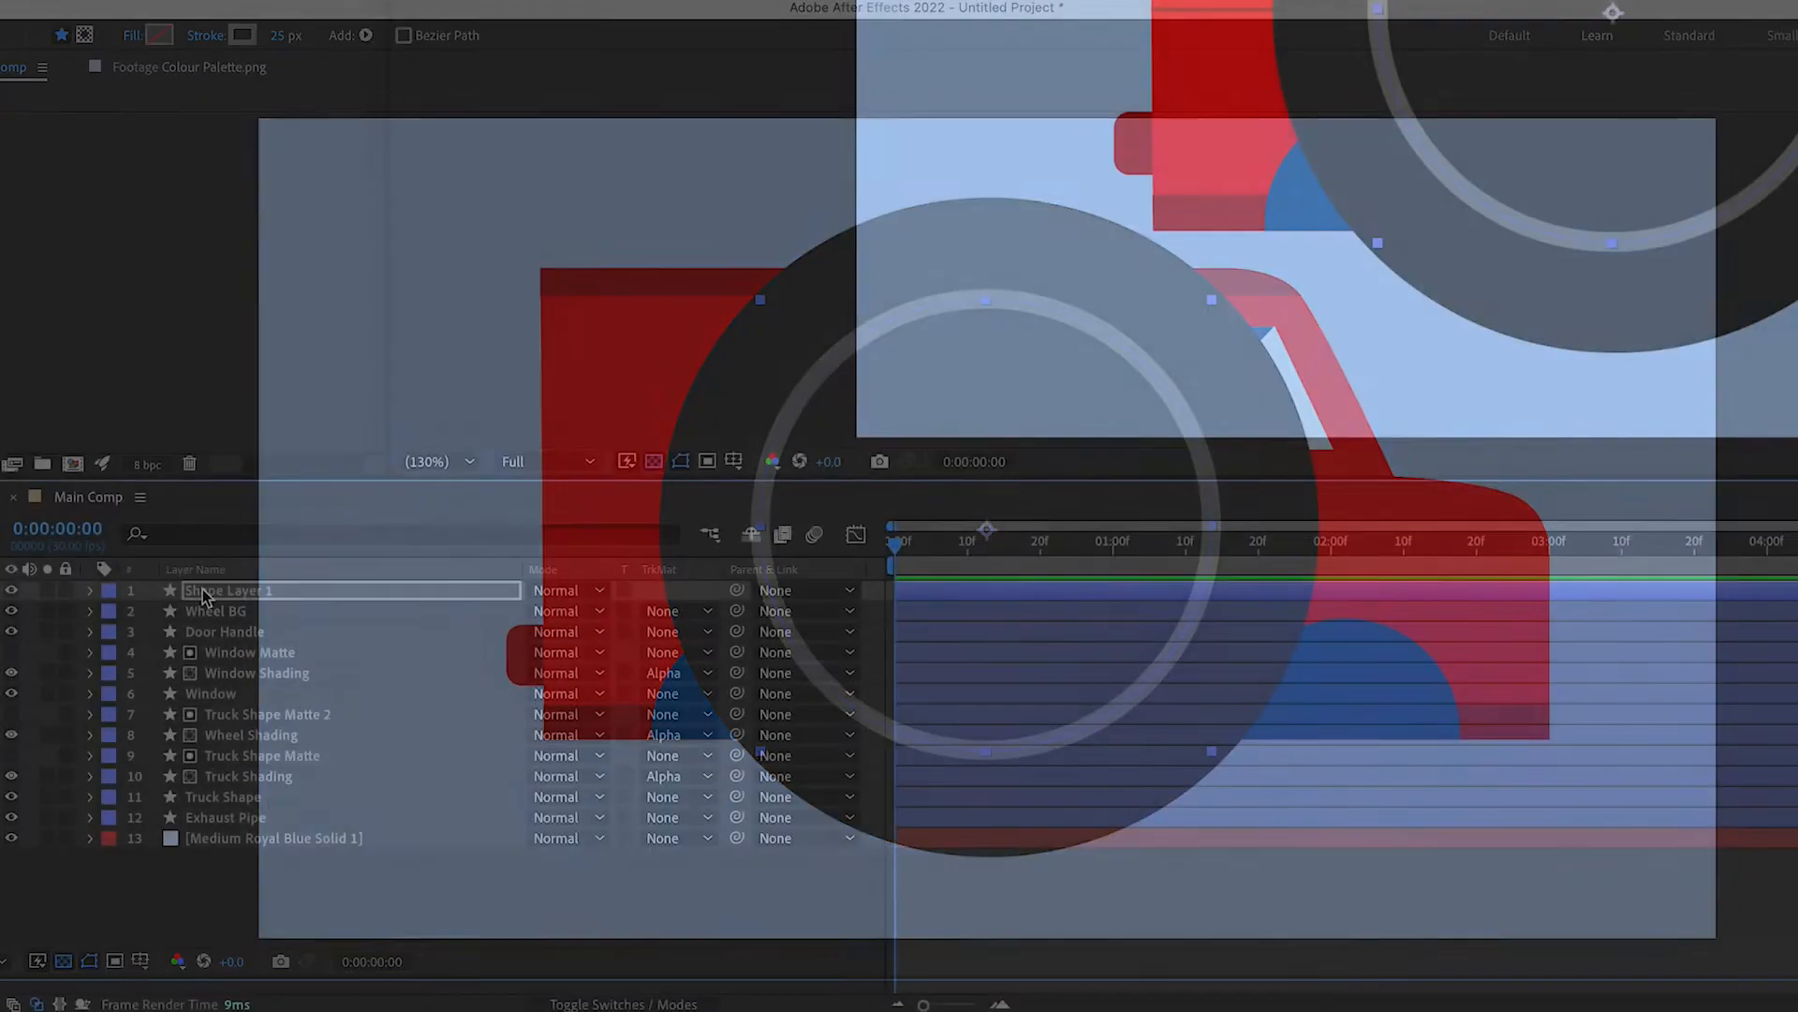
- Rename Shape Layer 1, which holds the grey circle outline, to Grey Ring
{"action": "right_click", "coordinate": [202, 589]}
{"action": "left_click", "coordinate": [305, 970]}
{"action": "type", "text": "G"}
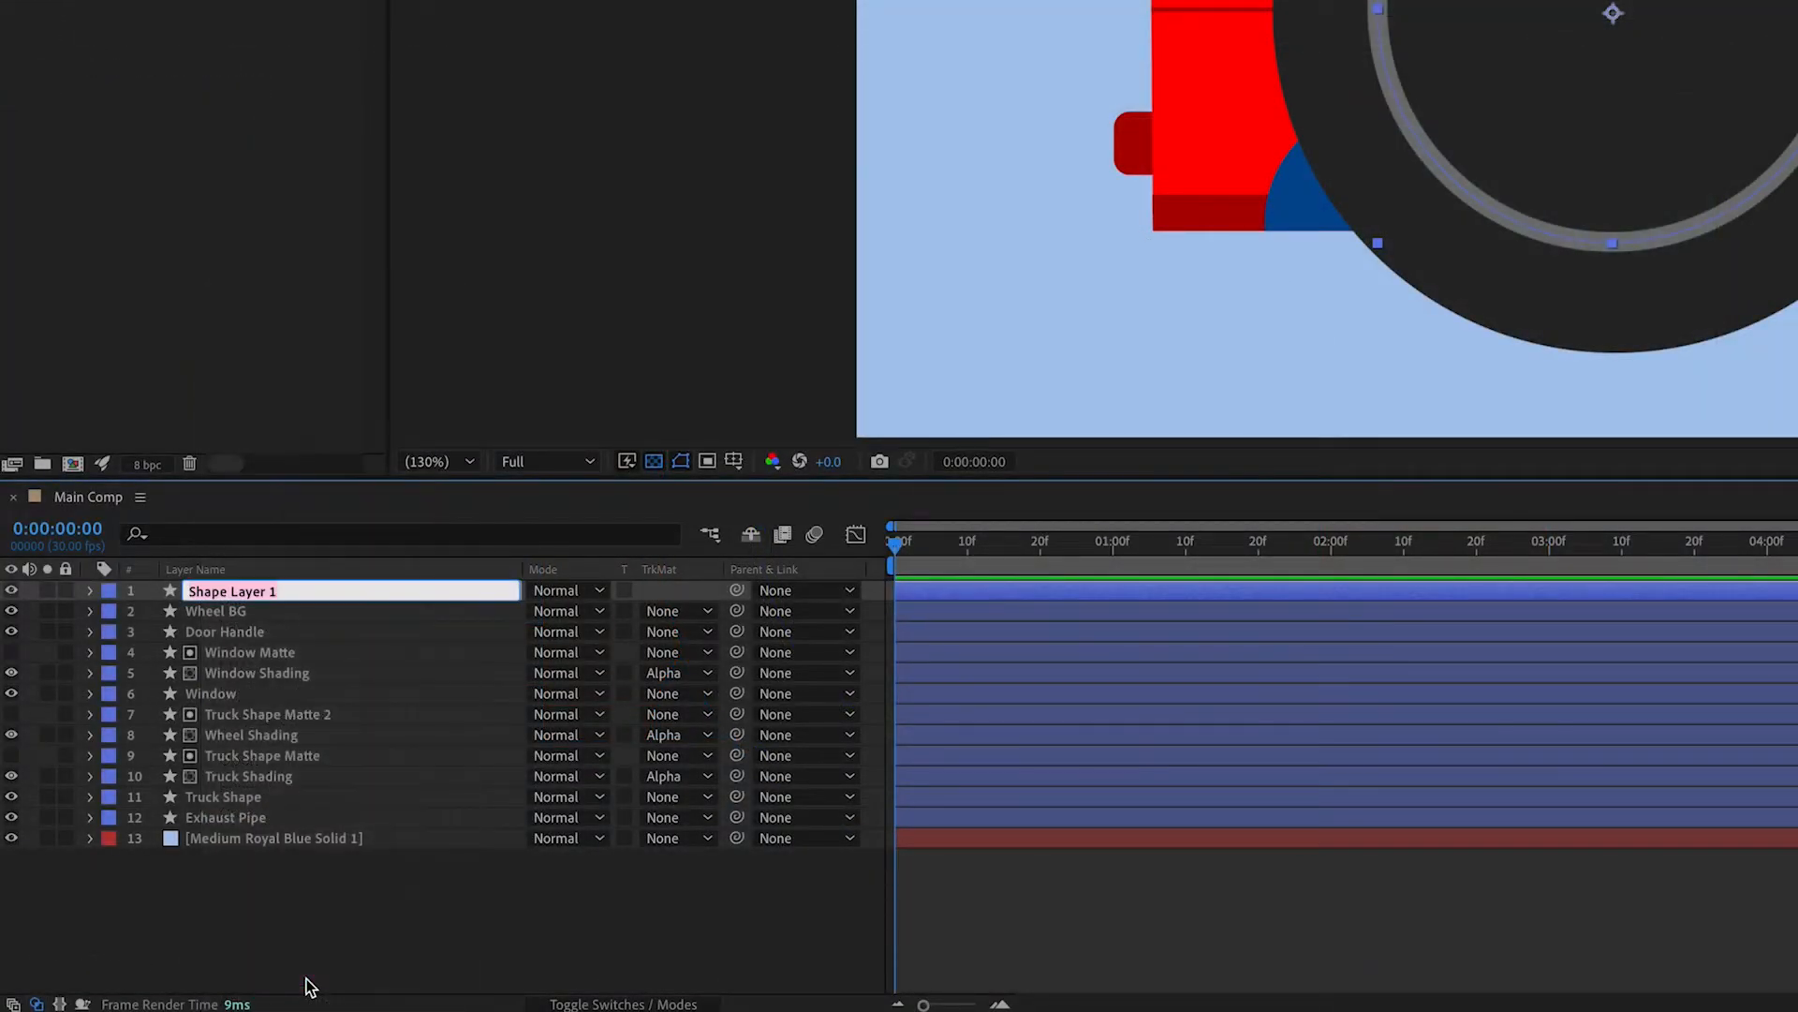
{"action": "type", "text": "rey Ring"}
{"action": "key", "text": "Return"}
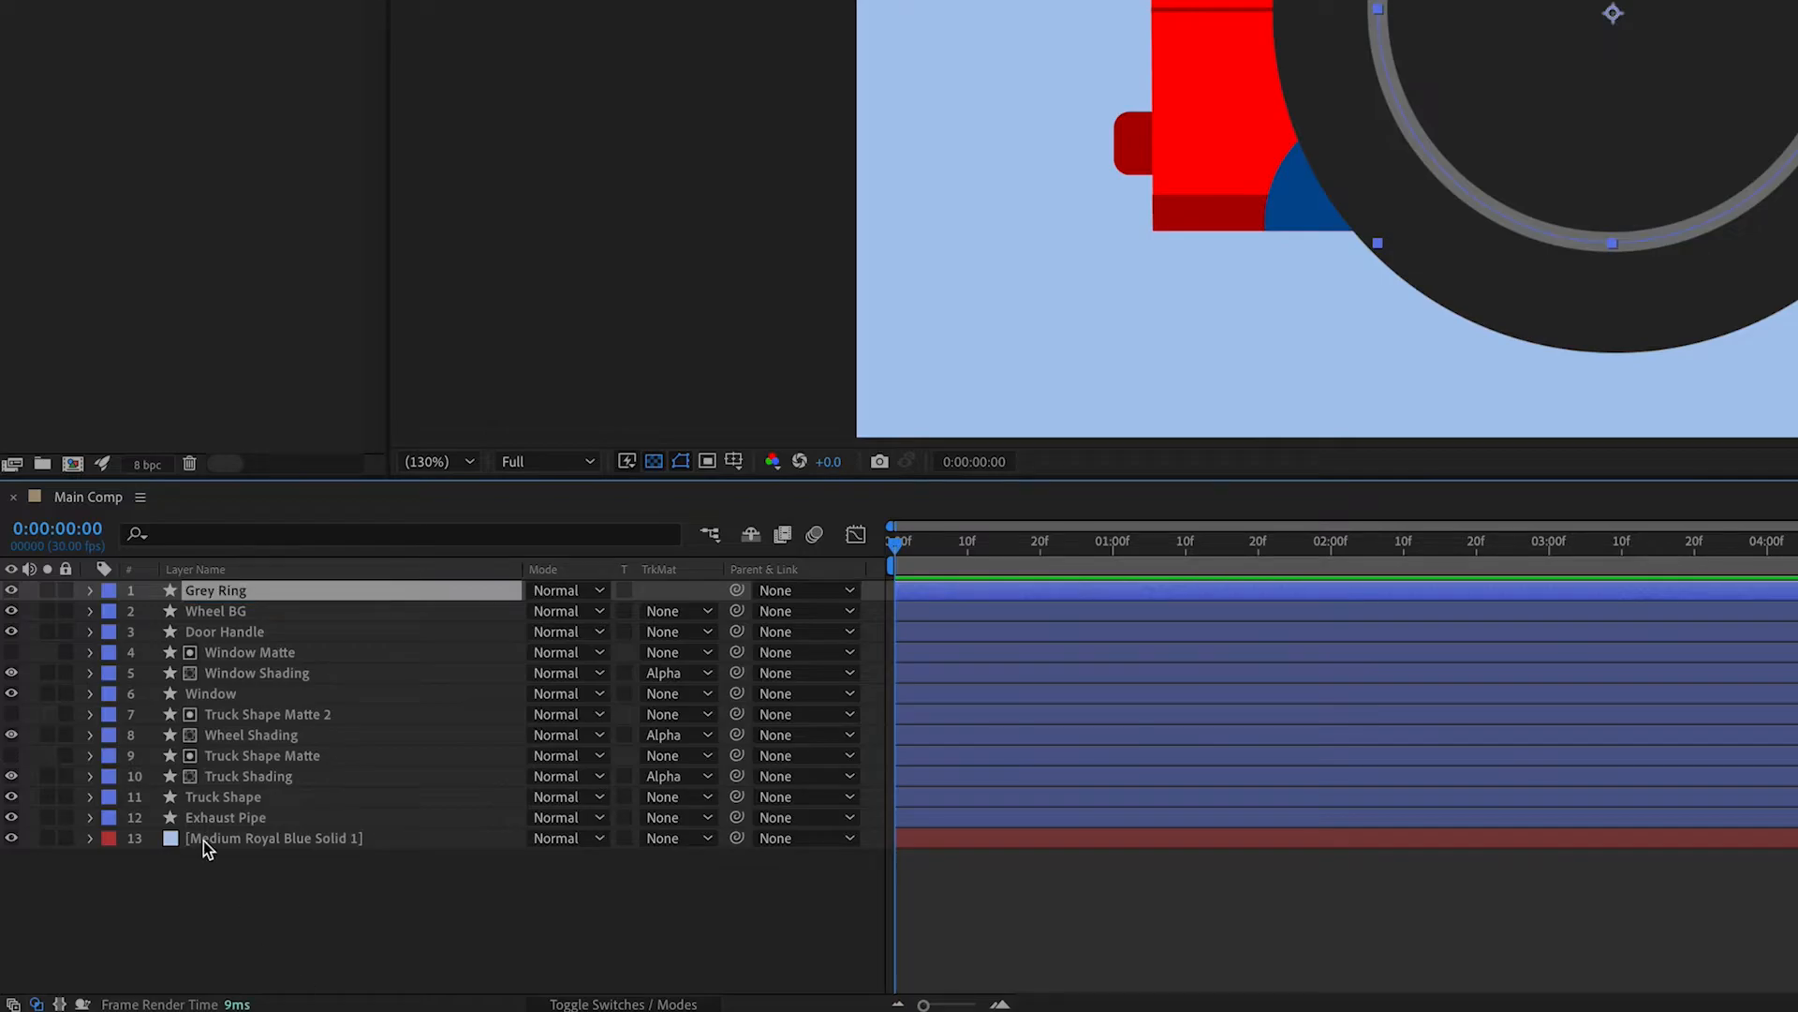
- With no layer selected, set the shape fill to a solid colour and make it white, FFFFFF
{"action": "left_click", "coordinate": [238, 903]}
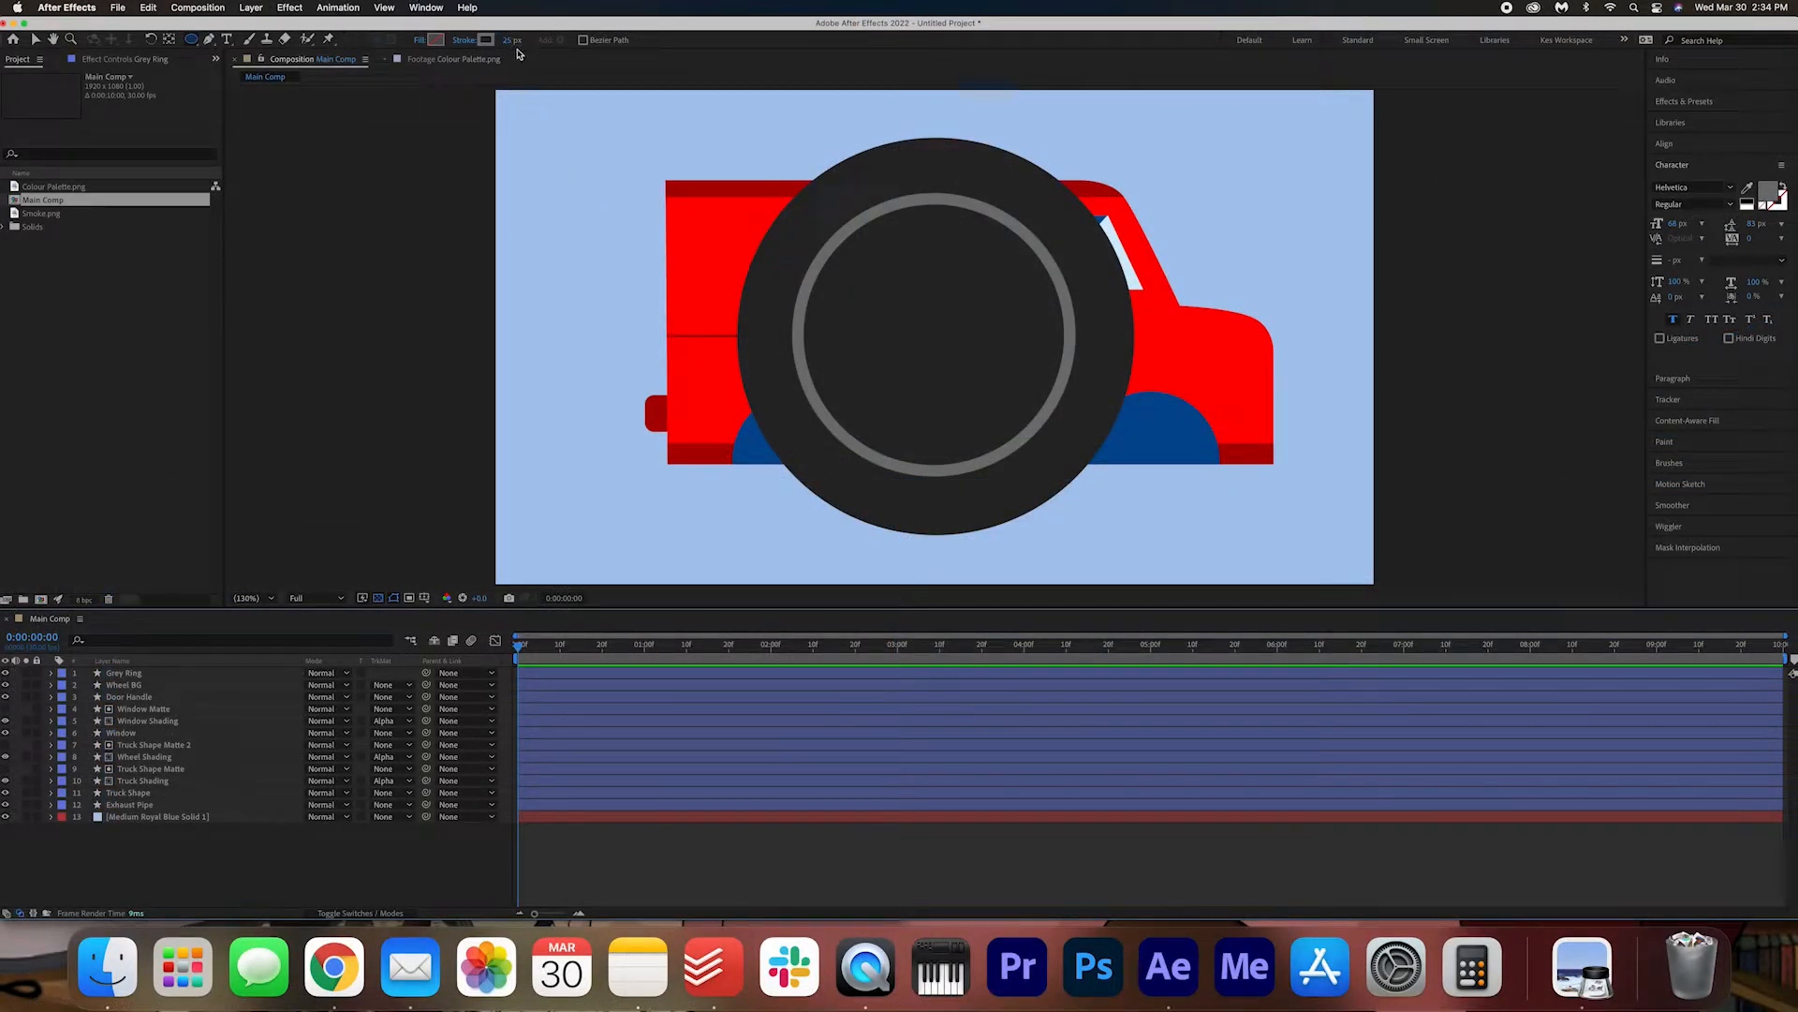
{"action": "left_click", "coordinate": [422, 41]}
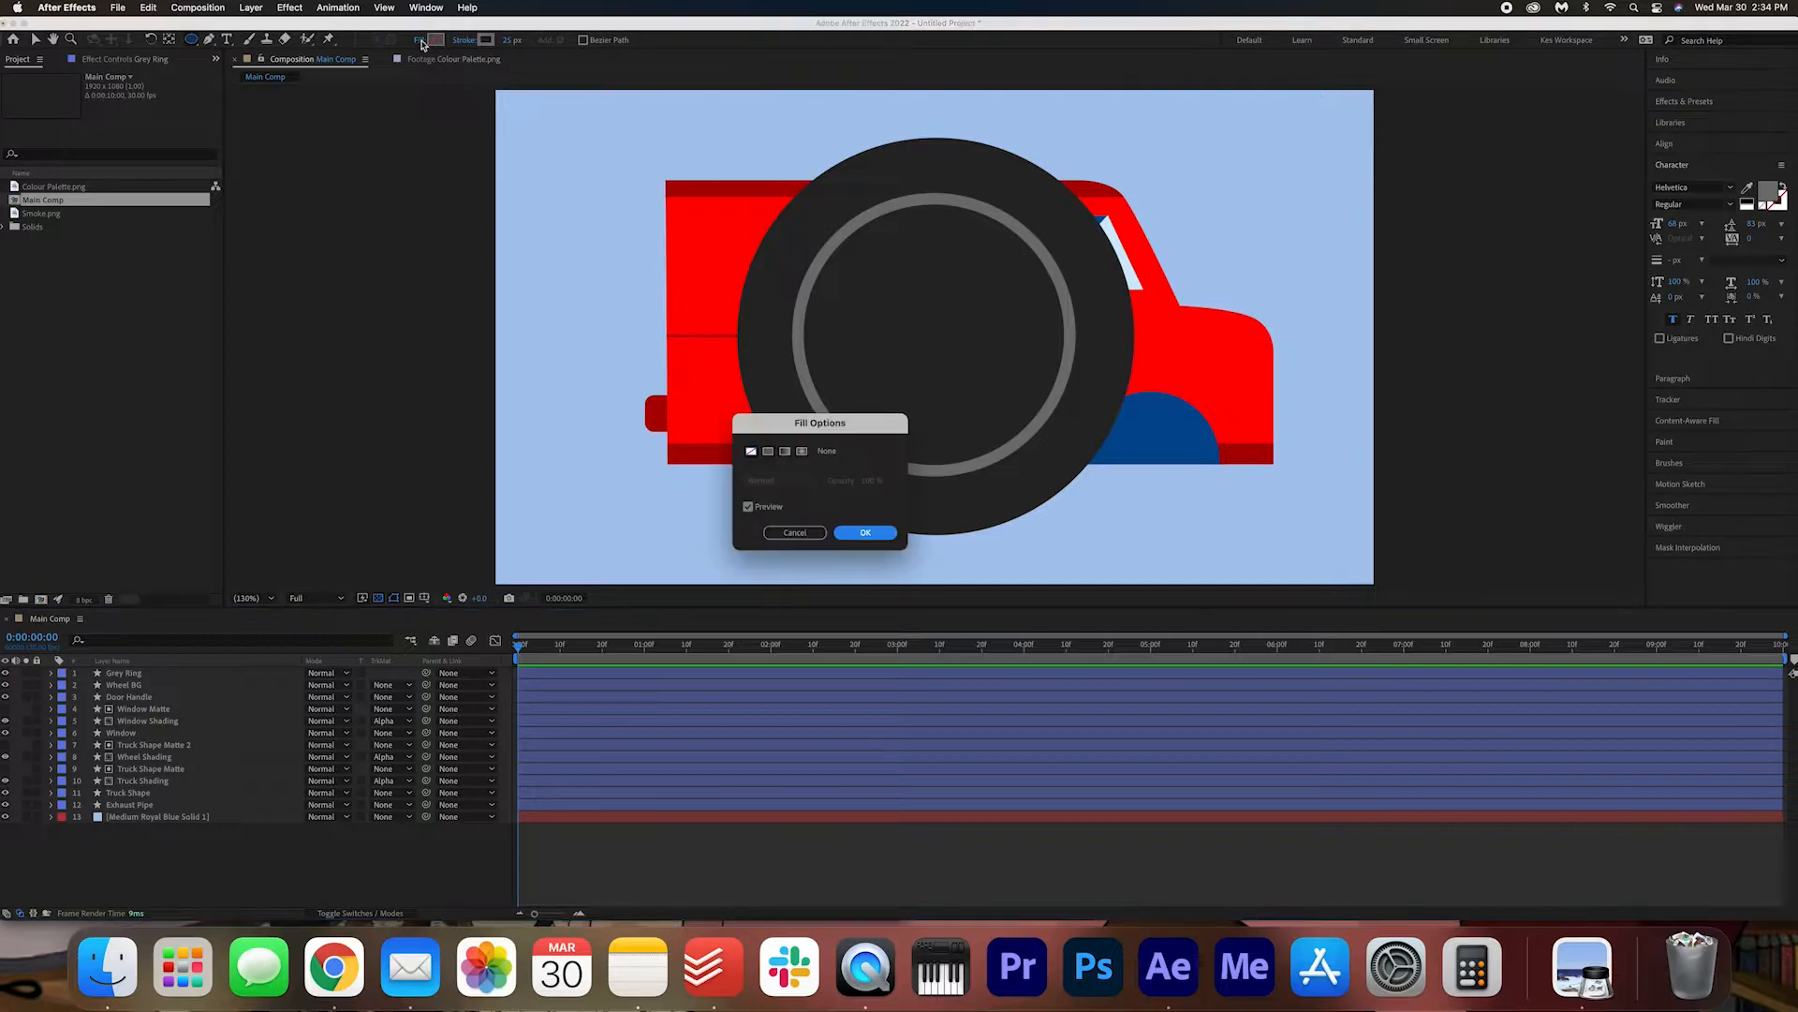
{"action": "left_click", "coordinate": [768, 451]}
{"action": "left_click", "coordinate": [865, 532]}
{"action": "left_click", "coordinate": [436, 40]}
{"action": "type", "text": "ffffff"}
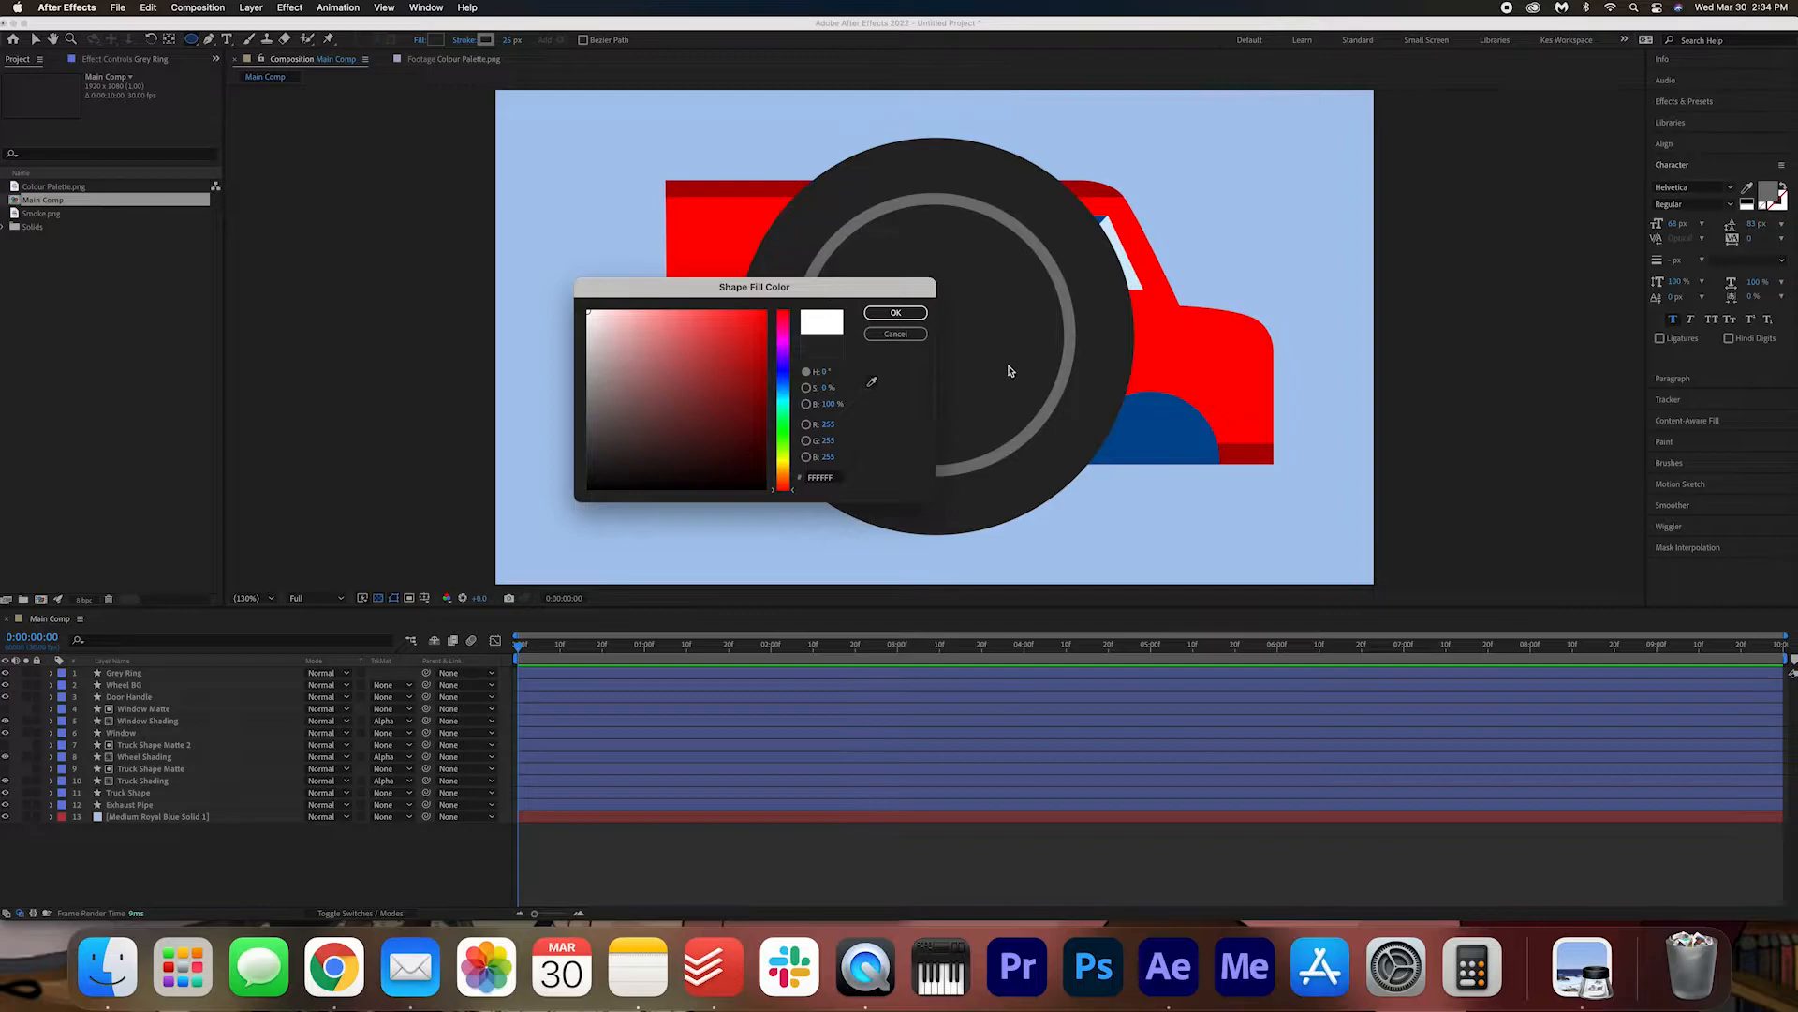
{"action": "left_click", "coordinate": [896, 313]}
- Set the shape stroke to None and draw a white circle that fills the inside of the grey ring
{"action": "left_click", "coordinate": [458, 41]}
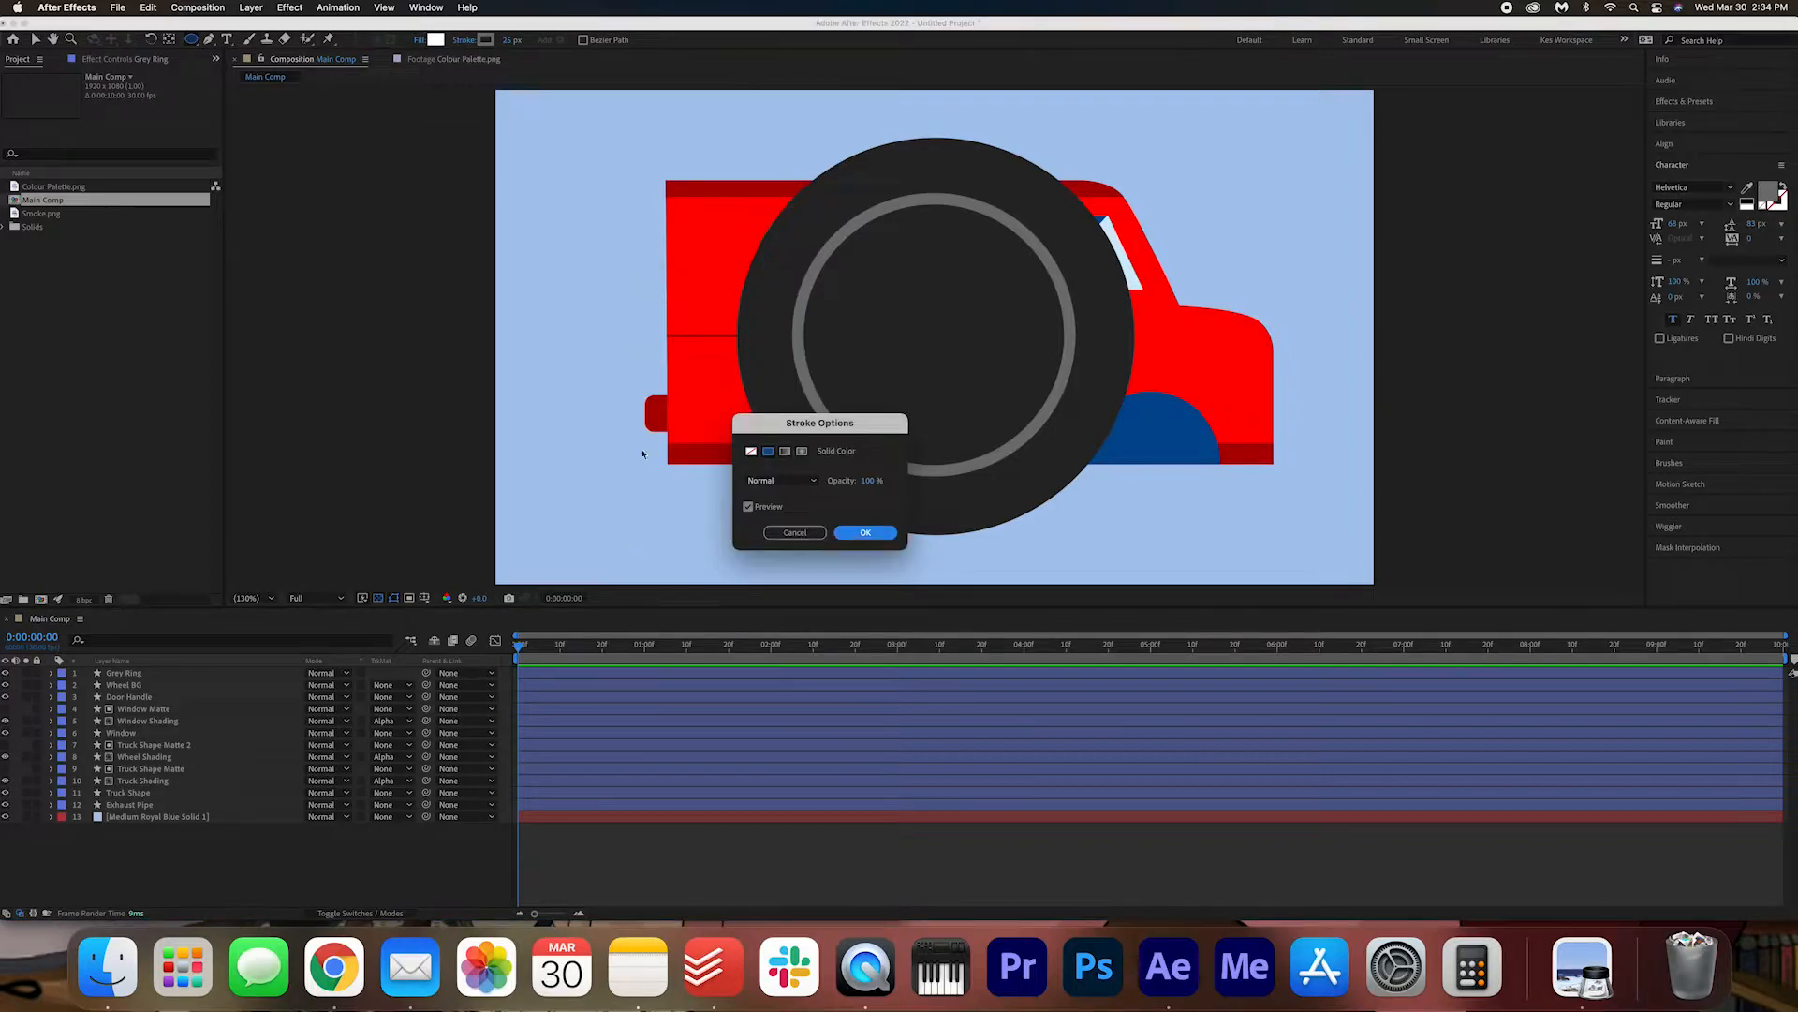
{"action": "left_click", "coordinate": [751, 453]}
{"action": "left_click", "coordinate": [865, 532]}
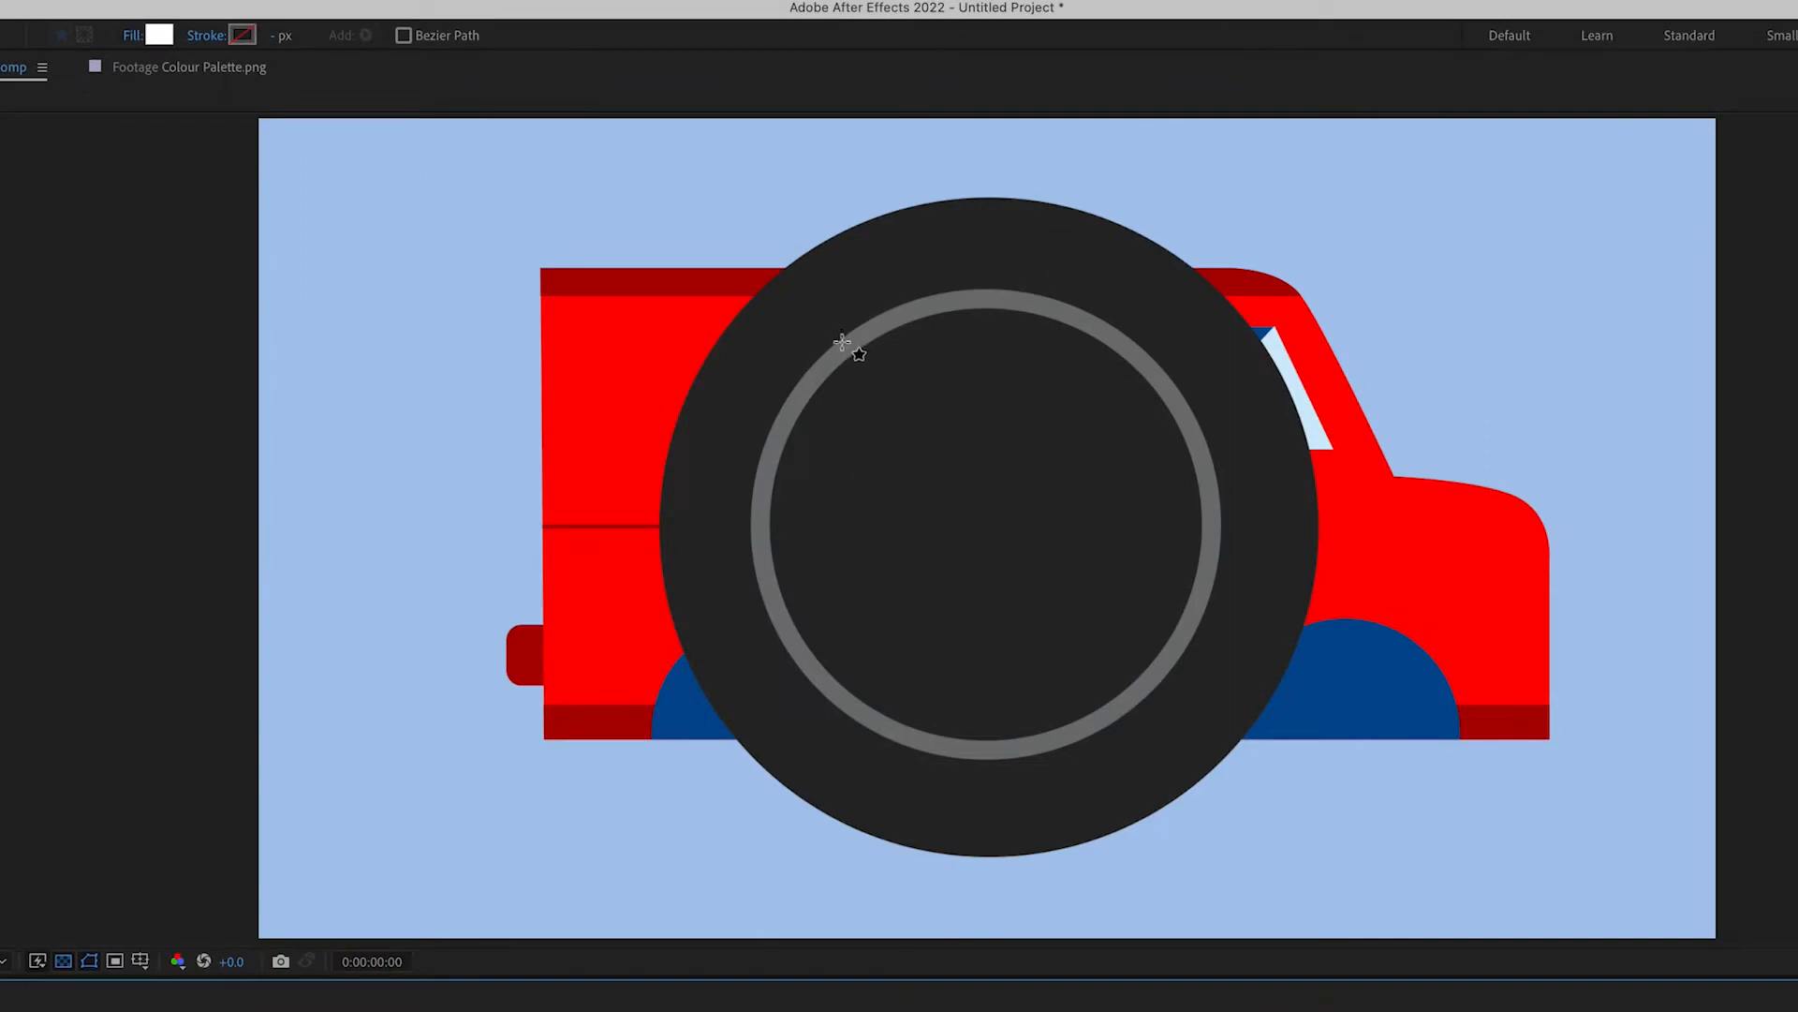
{"action": "left_click_drag", "start_coordinate": [842, 343], "coordinate": [1205, 668]}
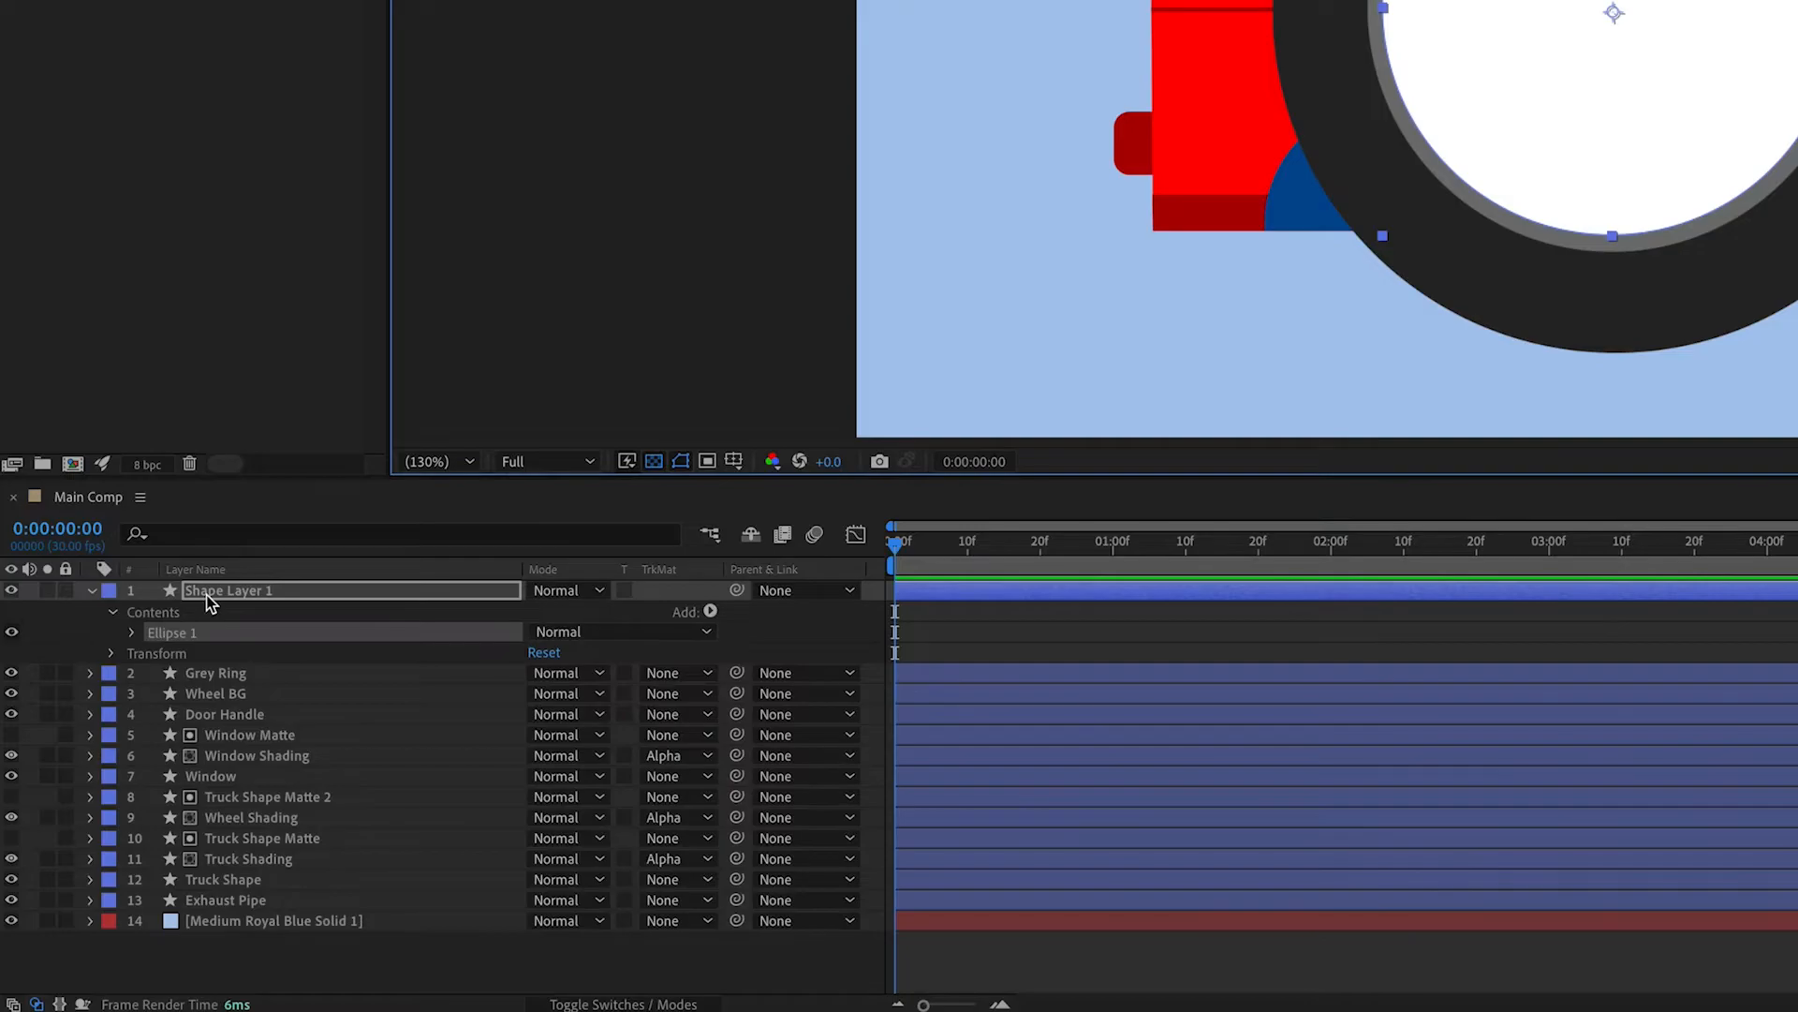
- Move the new white circle's layer directly below Grey Ring and rename it White Circle
{"action": "left_click_drag", "start_coordinate": [207, 593], "coordinate": [249, 690]}
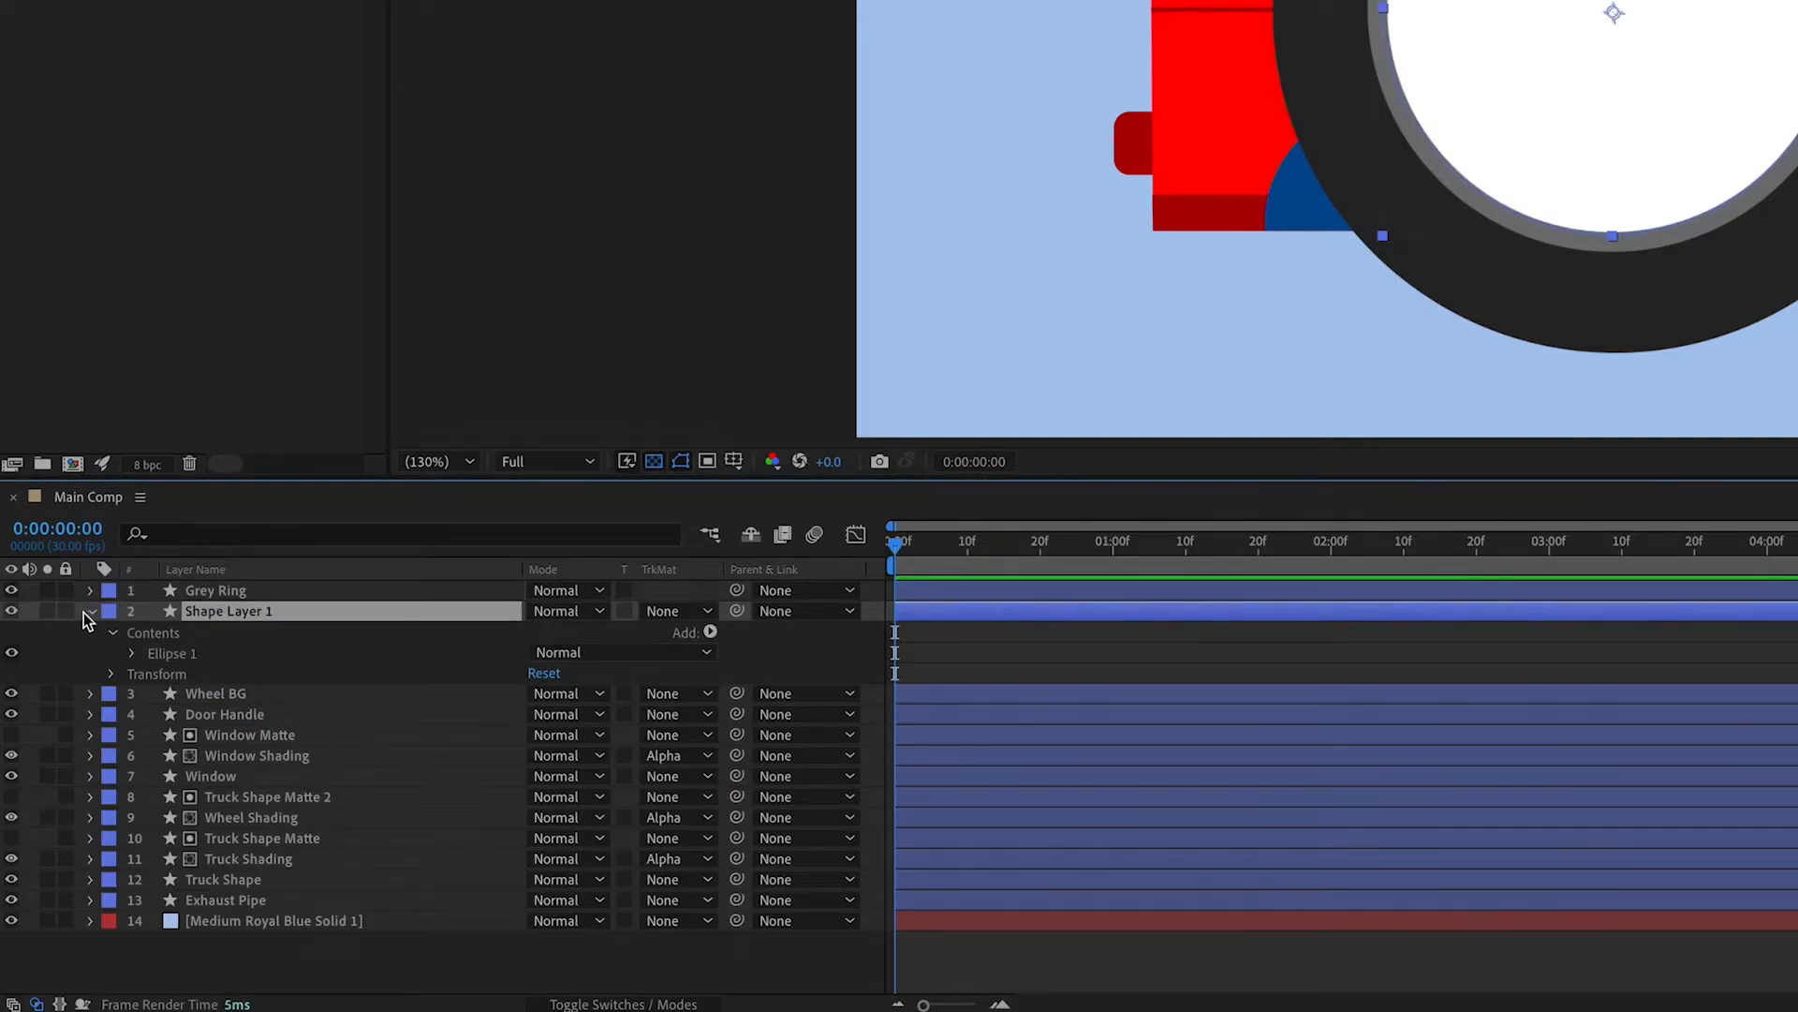
{"action": "left_click", "coordinate": [90, 612]}
{"action": "right_click", "coordinate": [187, 610]}
{"action": "left_click", "coordinate": [252, 976]}
{"action": "type", "text": "W"}
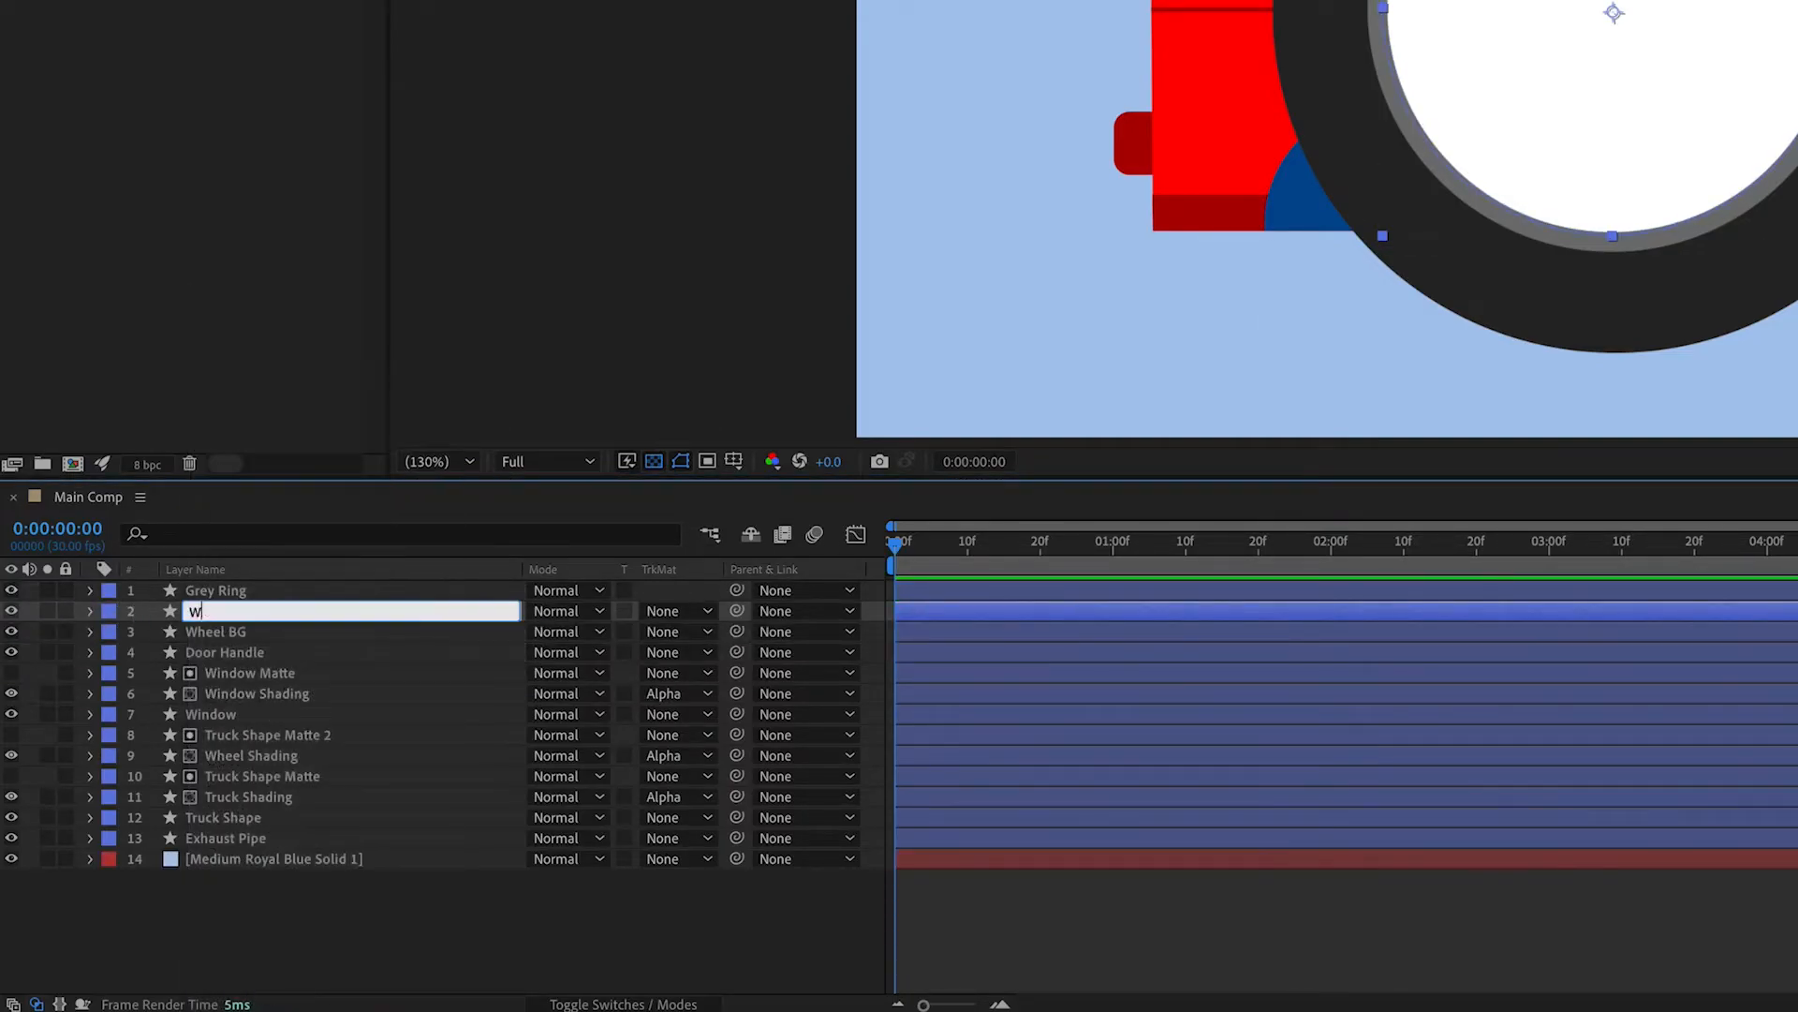
{"action": "type", "text": "hite Circle"}
{"action": "key", "text": "Return"}
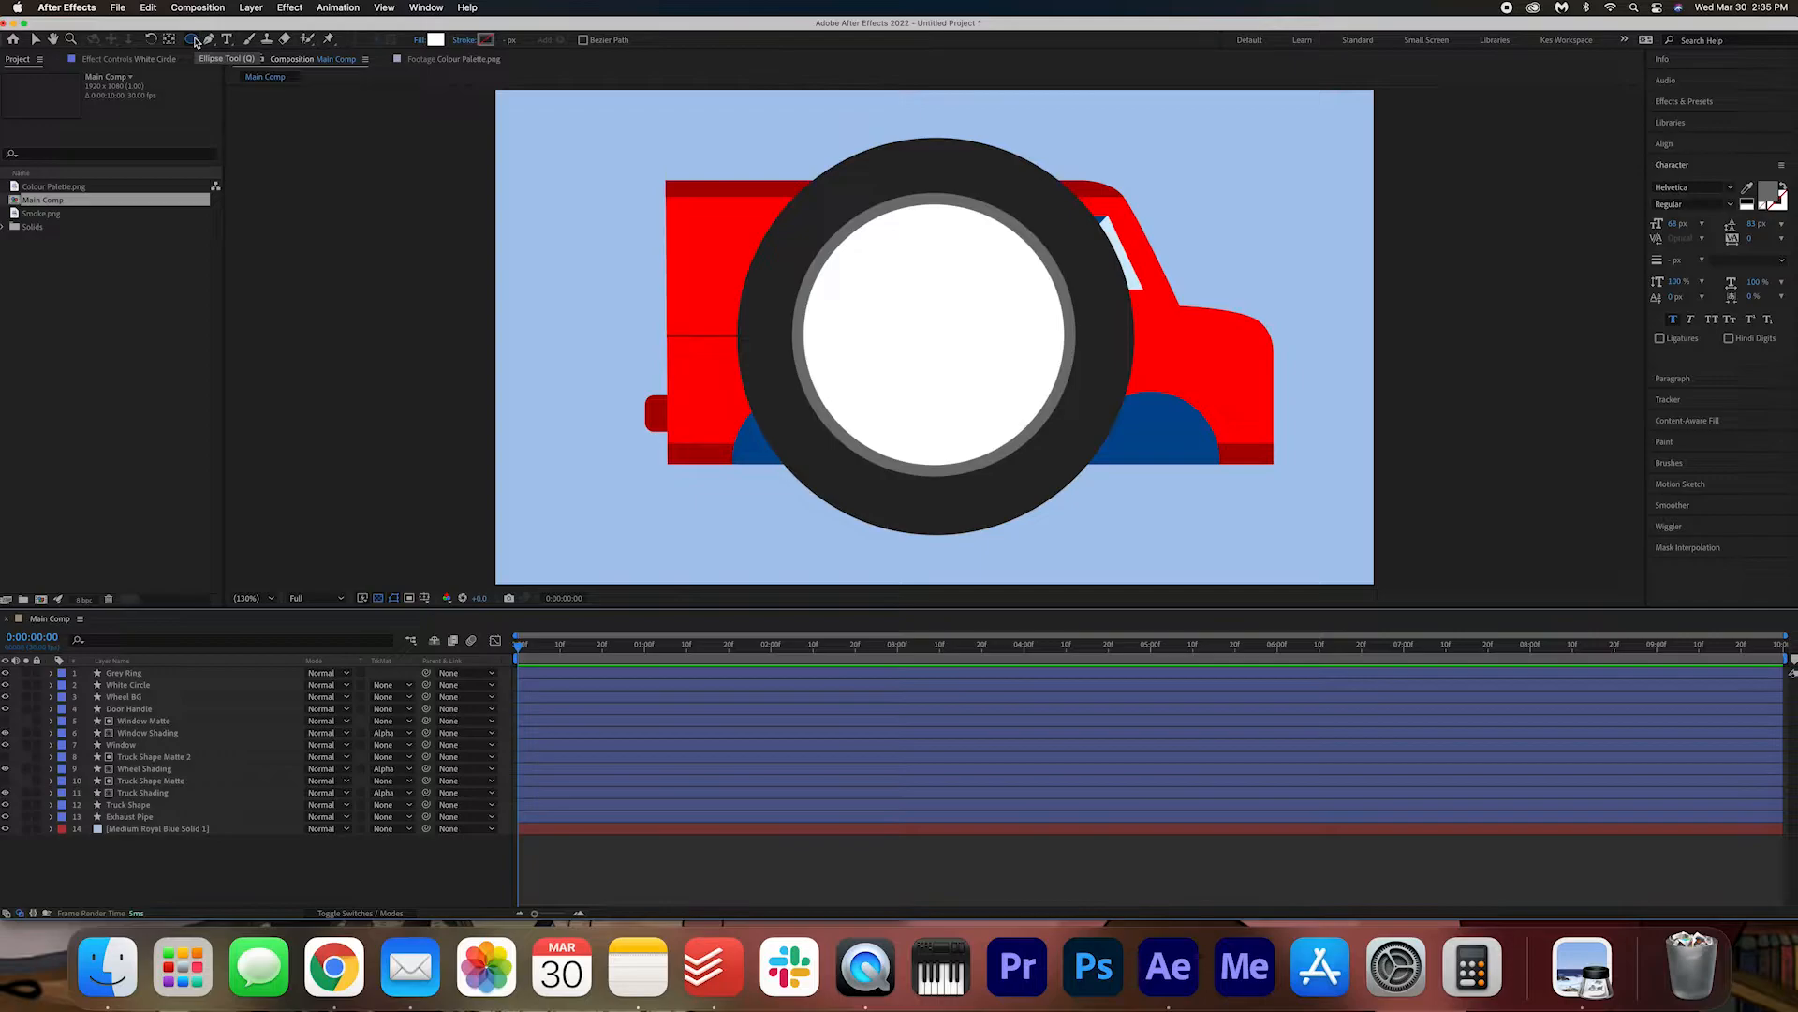
- Set the shape fill colour to the dark grey sampled from the tyre
{"action": "left_click", "coordinate": [437, 40]}
{"action": "left_click", "coordinate": [872, 383]}
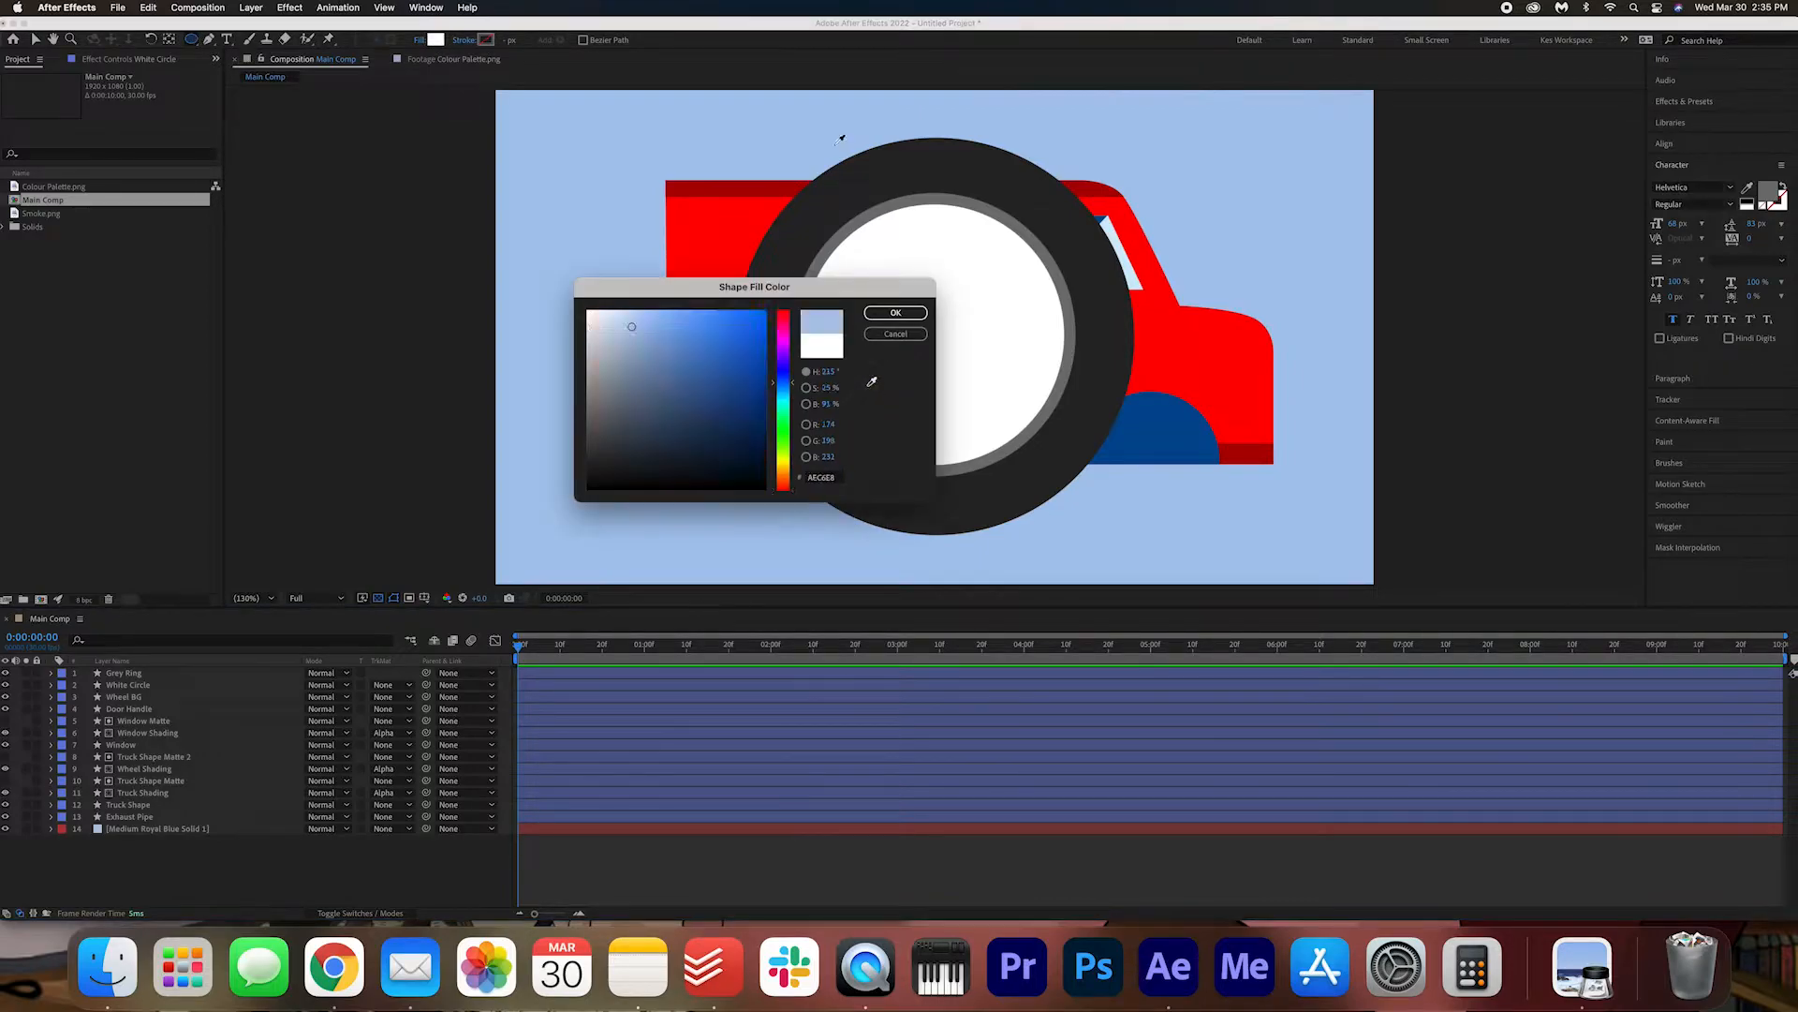
{"action": "left_click", "coordinate": [849, 182]}
{"action": "left_click", "coordinate": [895, 313]}
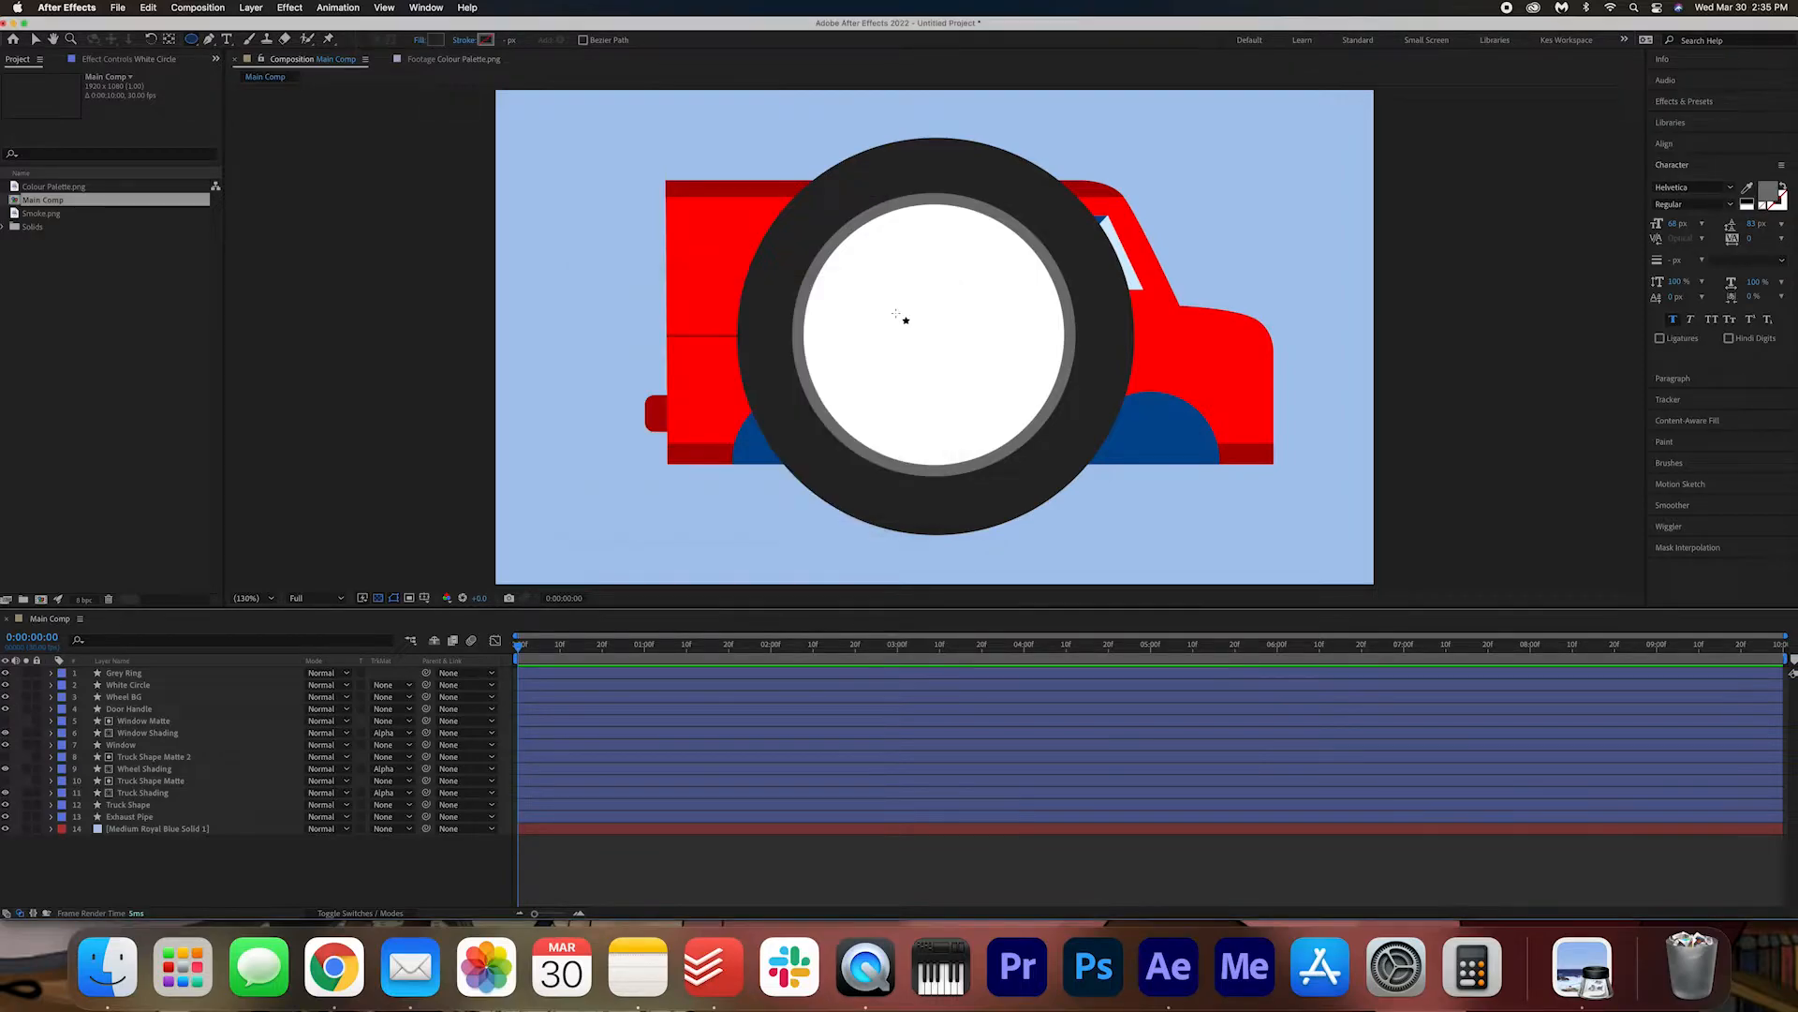
- Draw a dark circle about 60 percent of the white circle's diameter and nudge it to the wheel's centre
{"action": "left_click_drag", "start_coordinate": [877, 260], "coordinate": [1014, 413]}
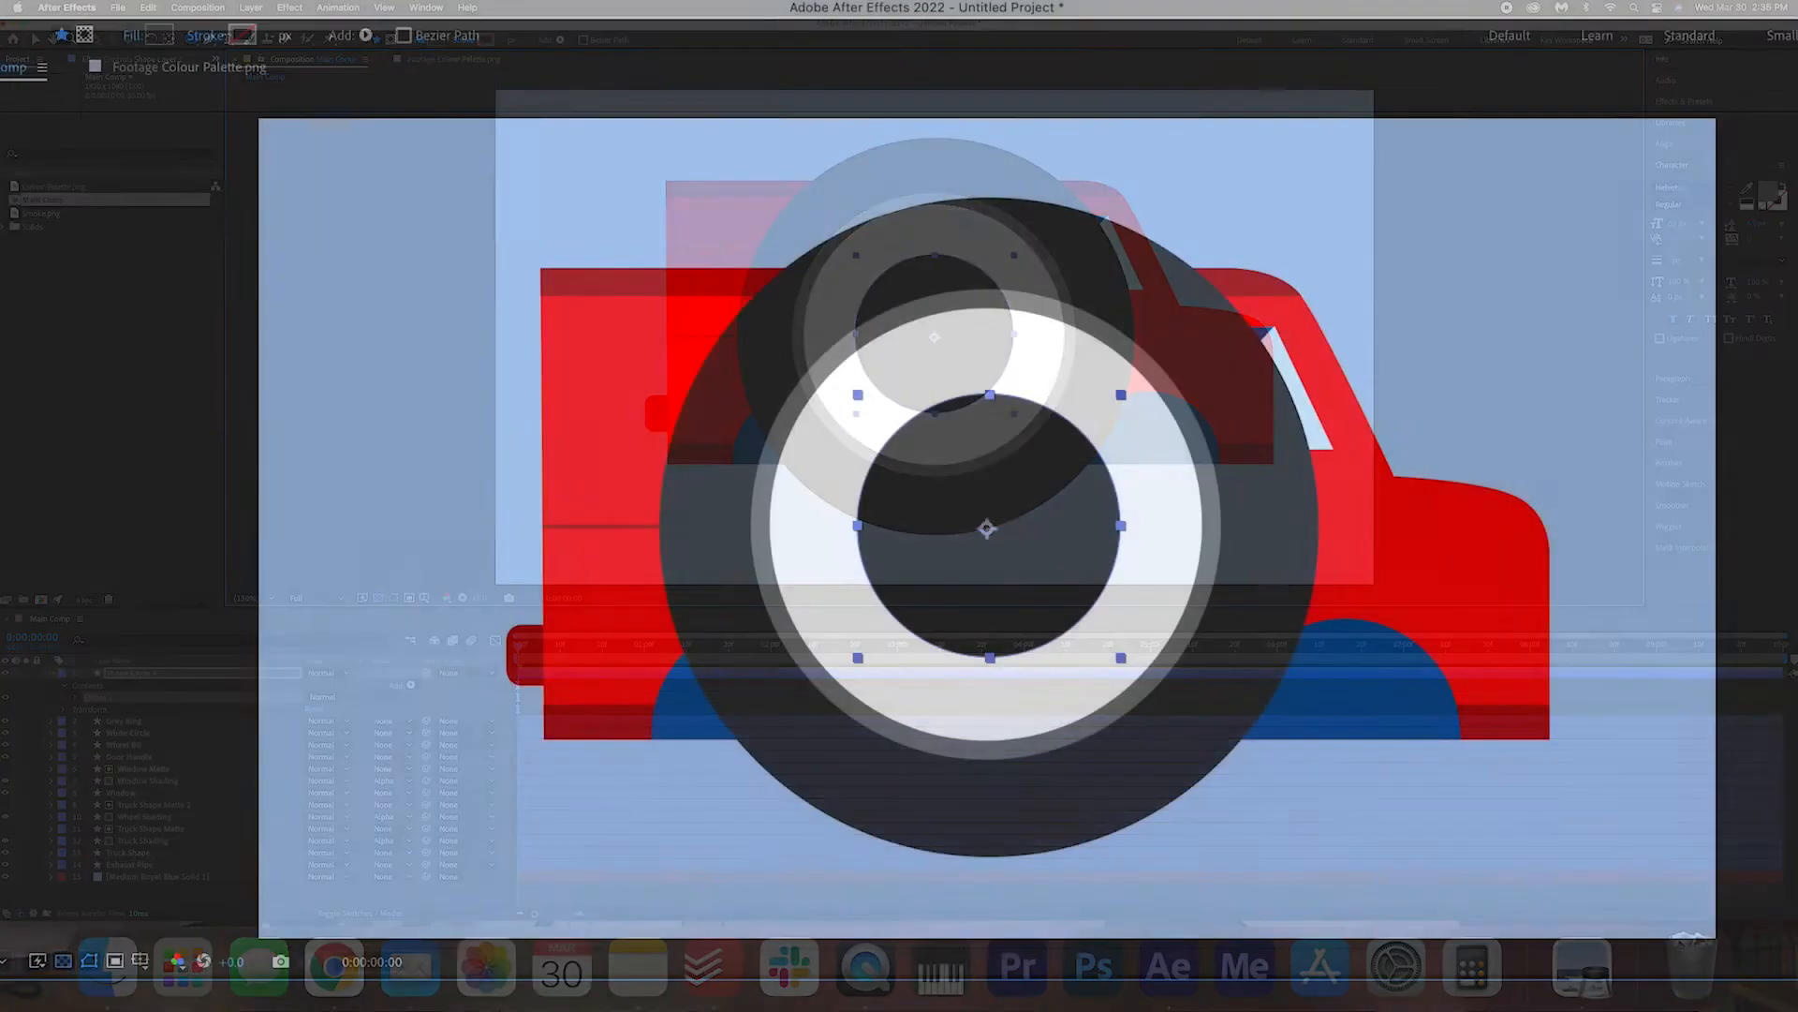
{"action": "key", "text": "Left"}
{"action": "key", "text": "Left"}
{"action": "key", "text": "Left"}
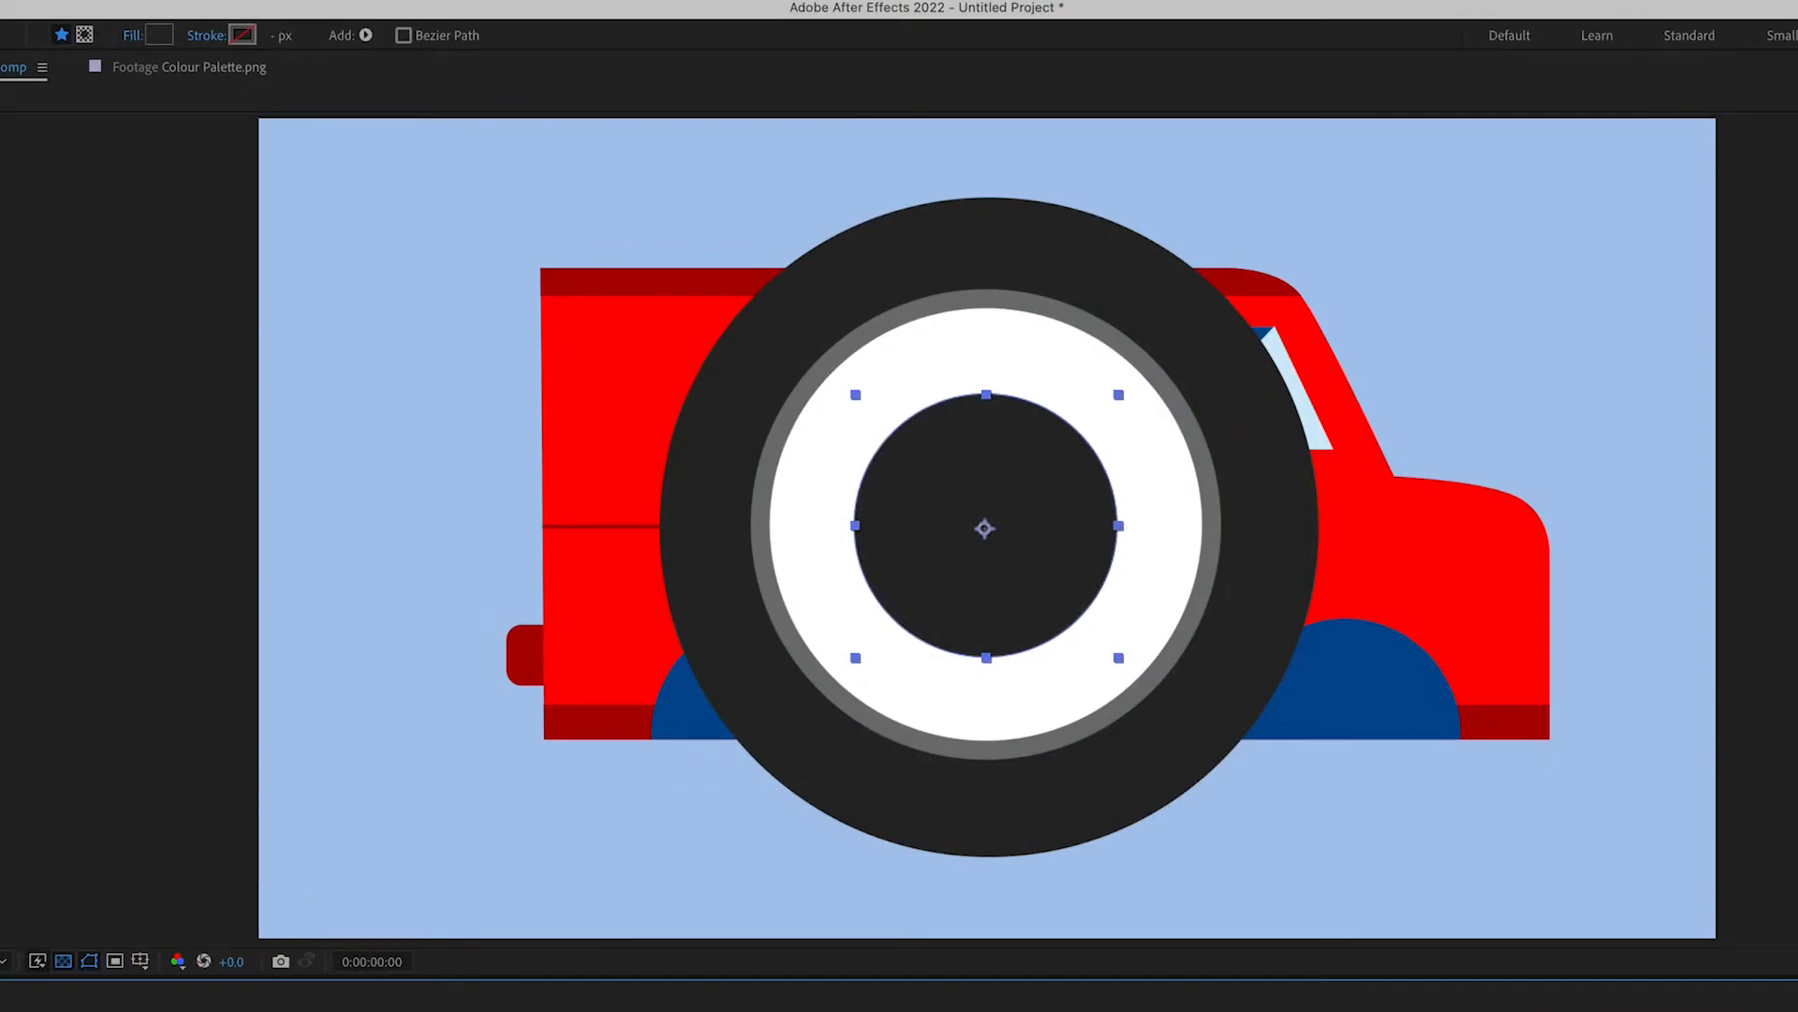
{"action": "key", "text": "Left"}
{"action": "key", "text": "Left"}
{"action": "key", "text": "Left"}
{"action": "key", "text": "Up"}
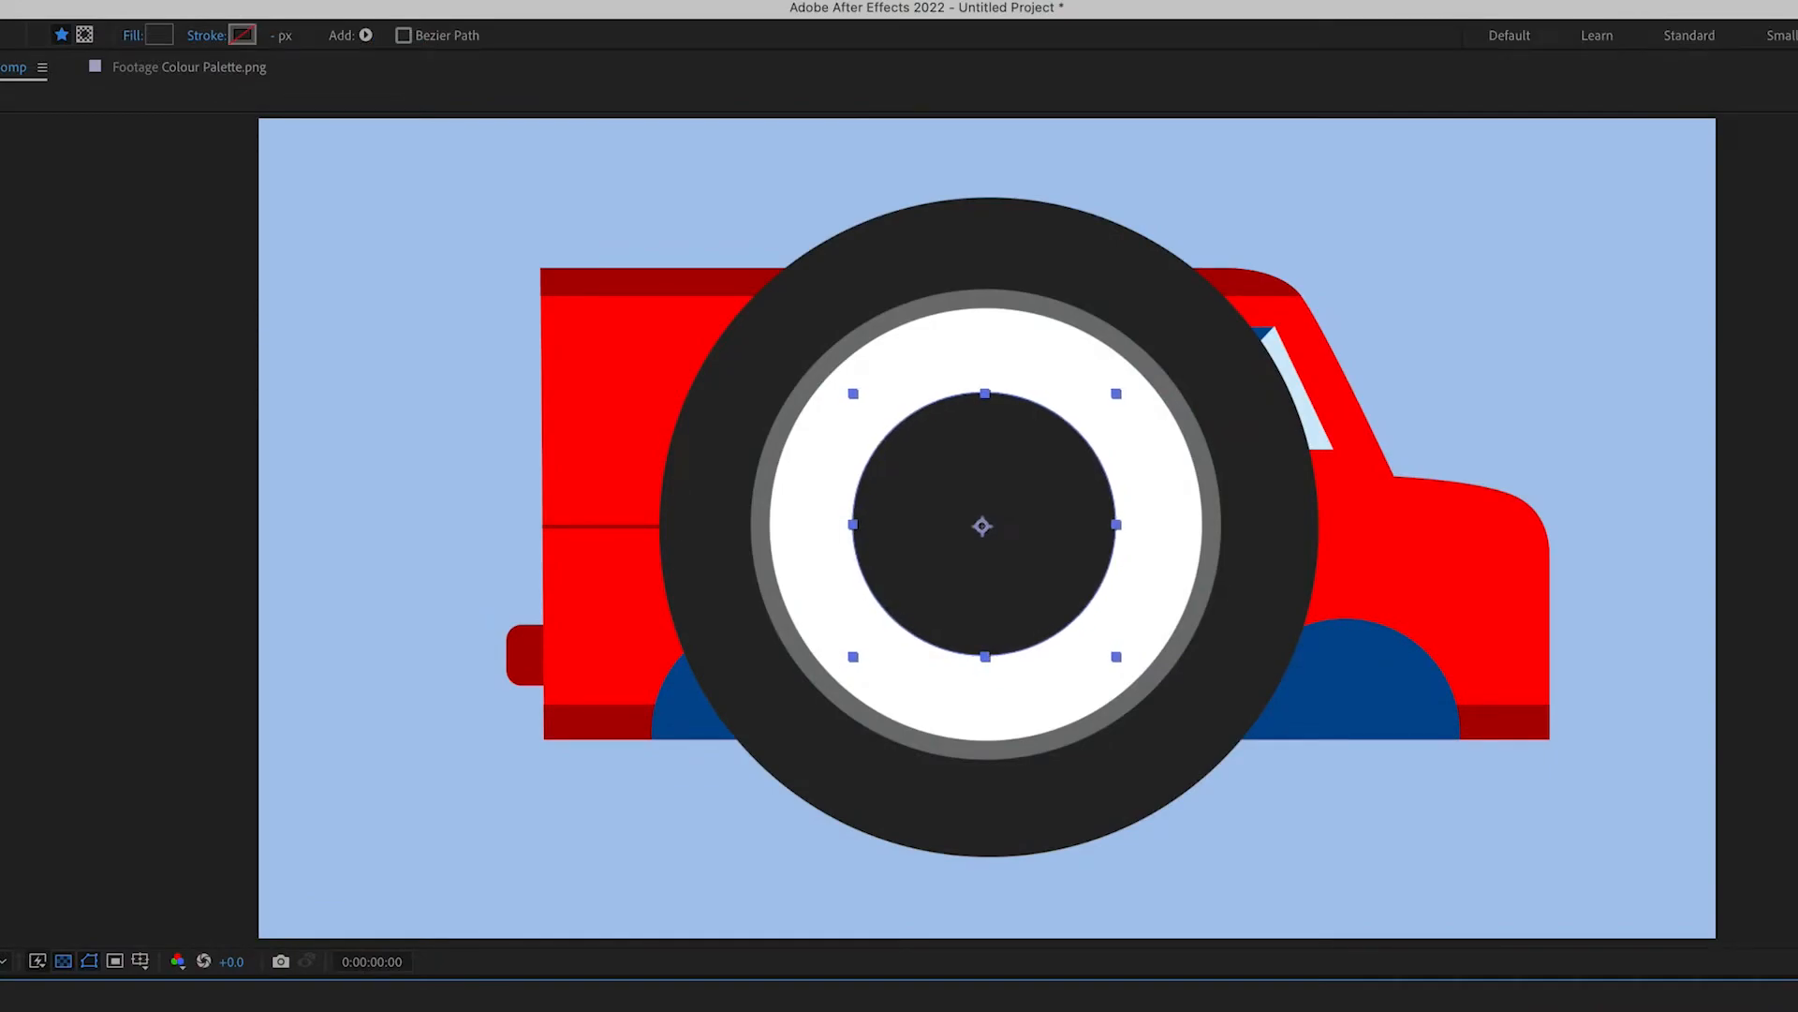
{"action": "key", "text": "Left"}
{"action": "key", "text": "Left"}
{"action": "key", "text": "super+shift+a"}
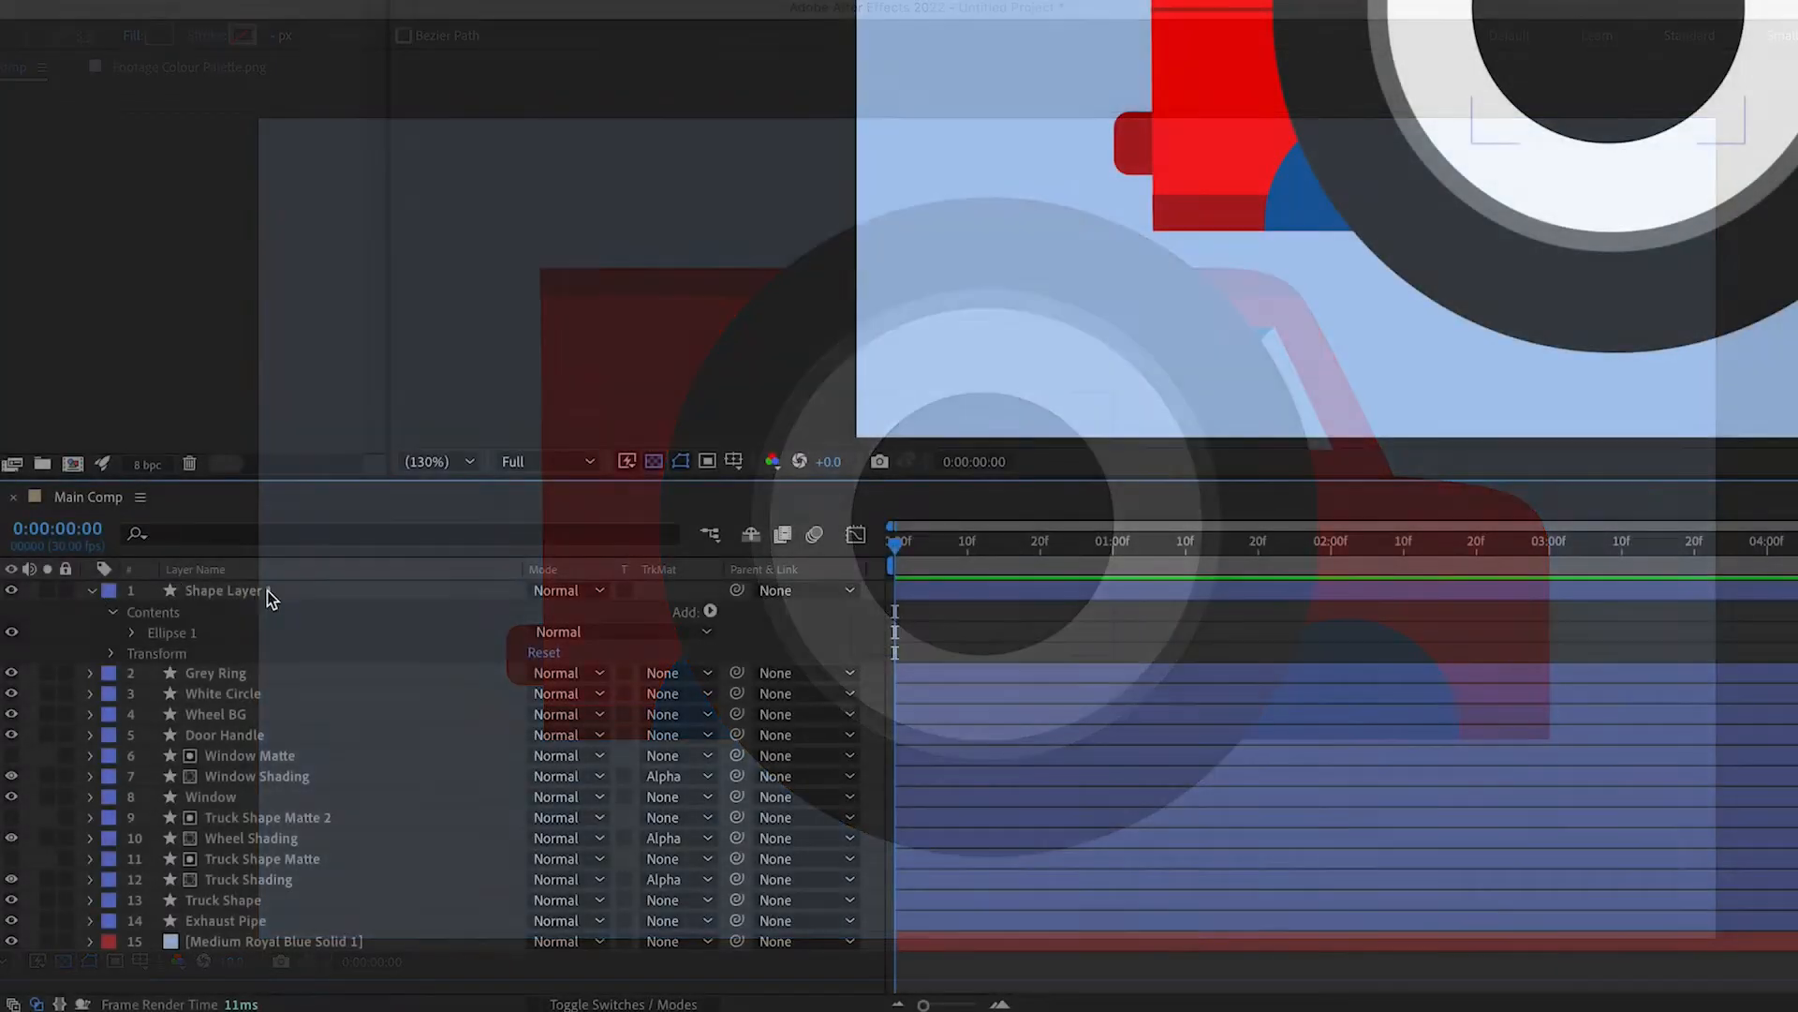
- Rename Shape Layer 1, which holds the dark centre circle, to Black Circle
{"action": "left_click", "coordinate": [281, 590]}
{"action": "right_click", "coordinate": [281, 590]}
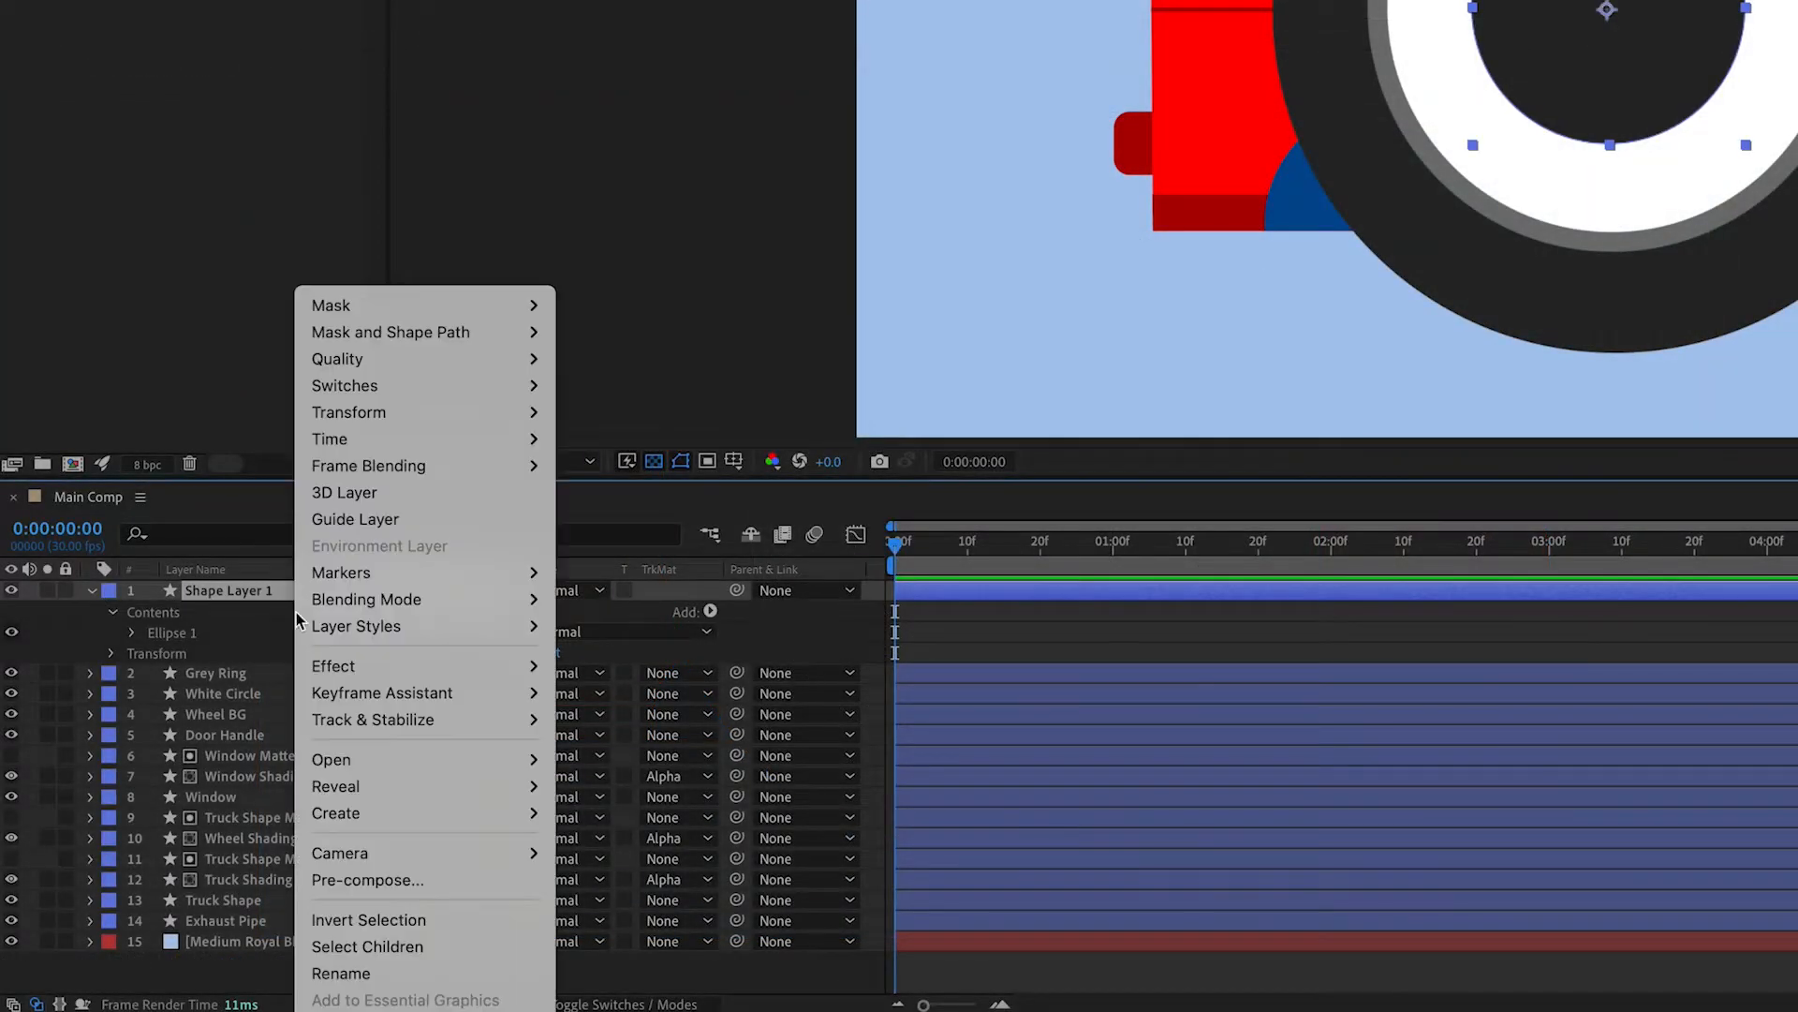
{"action": "left_click", "coordinate": [365, 971]}
{"action": "type", "text": "Black Cir"}
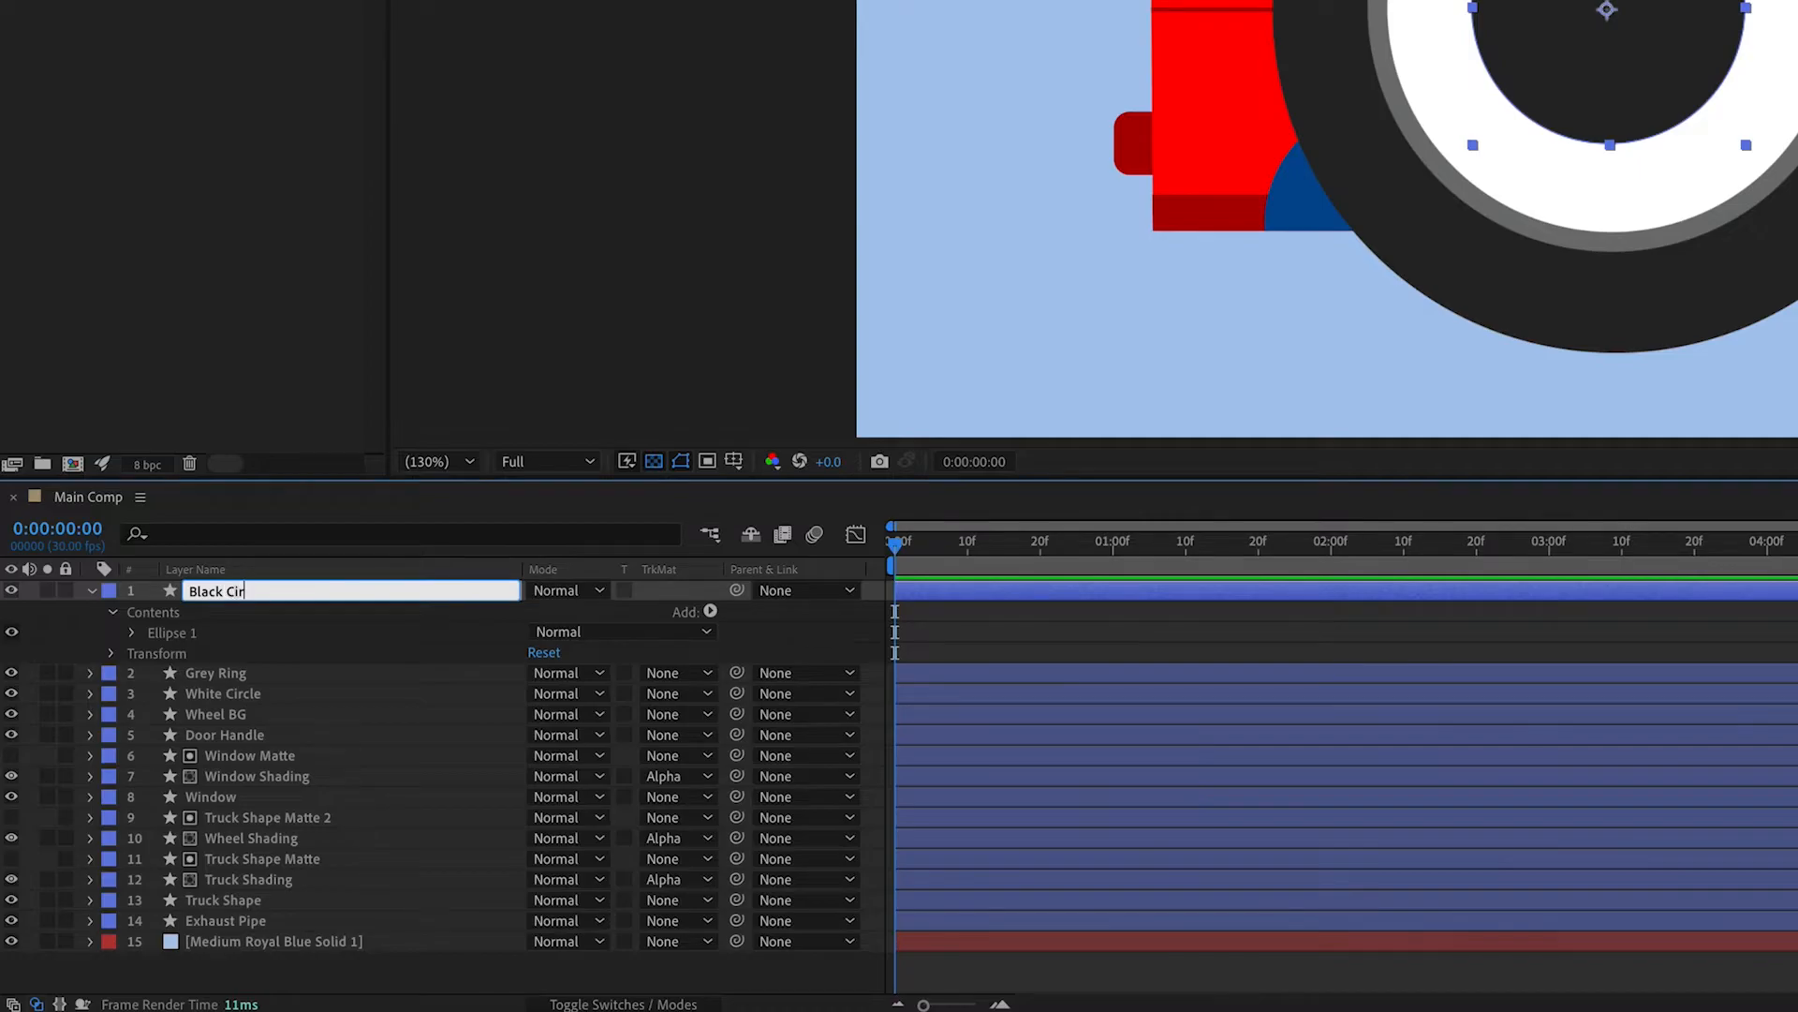
{"action": "type", "text": "cle"}
{"action": "key", "text": "Return"}
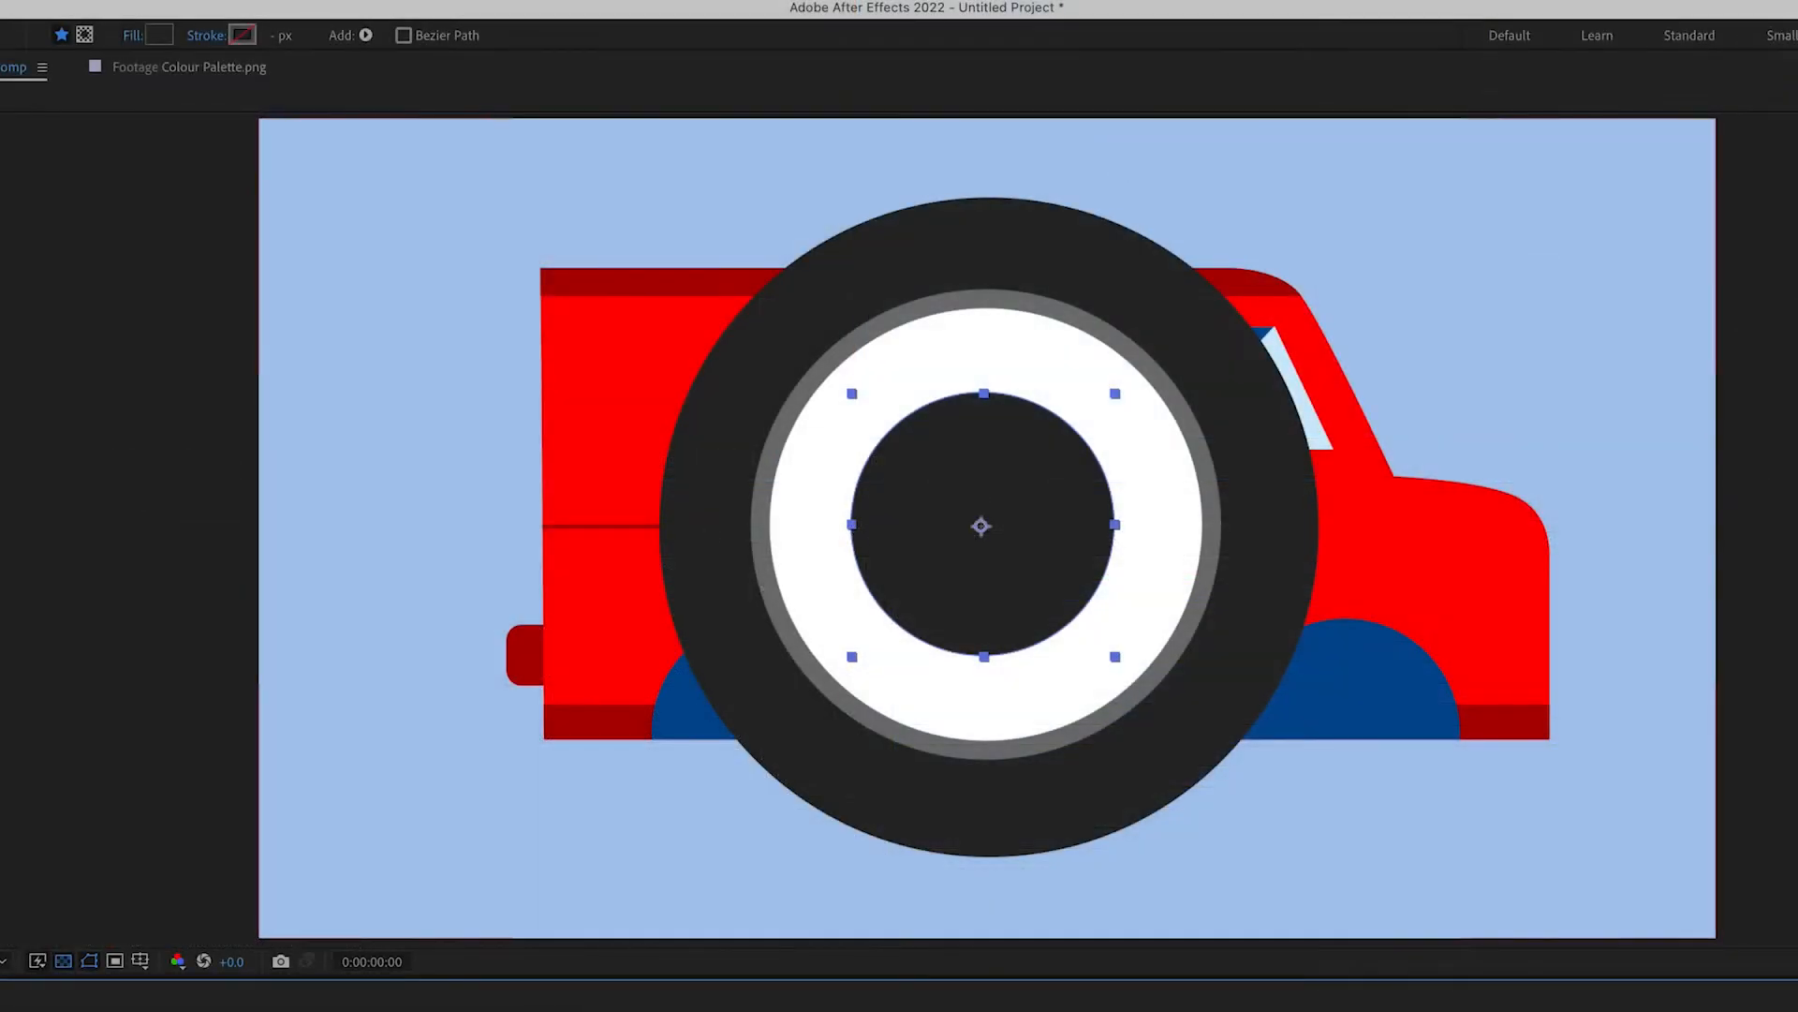
- Draw a small dark dot on the white band above the black circle and rename its layer Dot 1
{"action": "key", "text": "super+shift+a"}
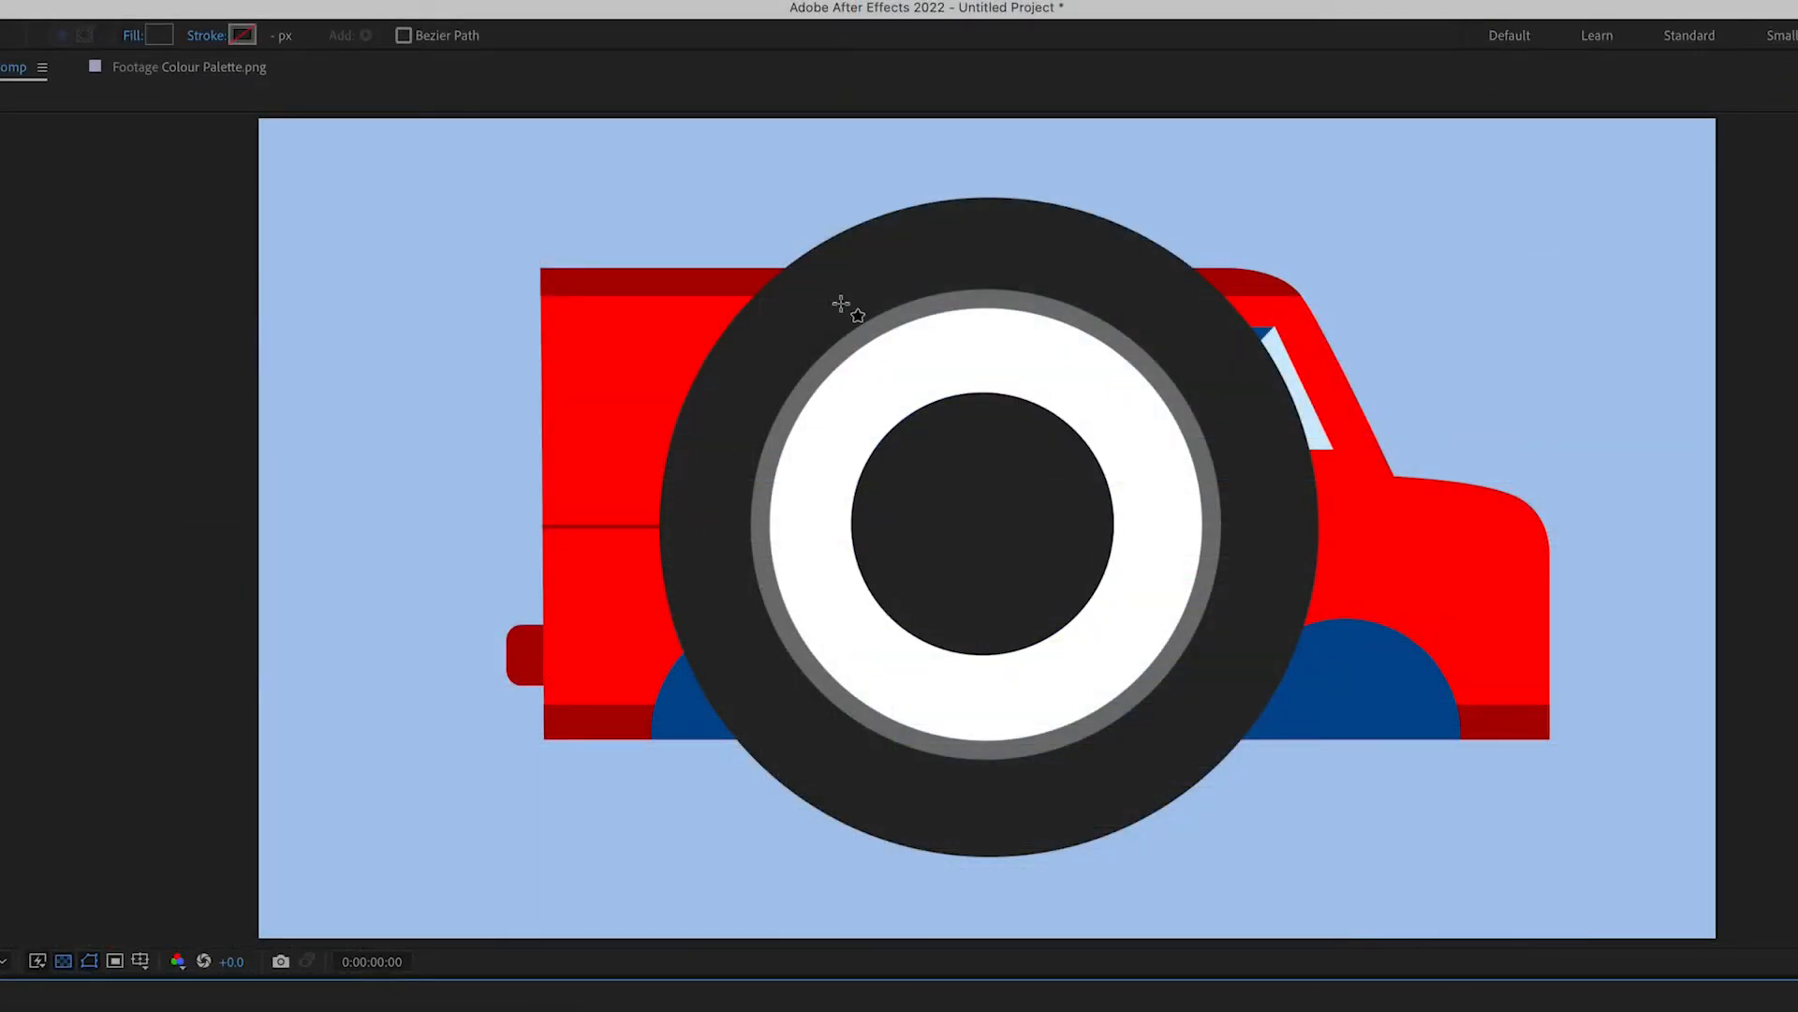
{"action": "left_click_drag", "start_coordinate": [990, 353], "coordinate": [1006, 367]}
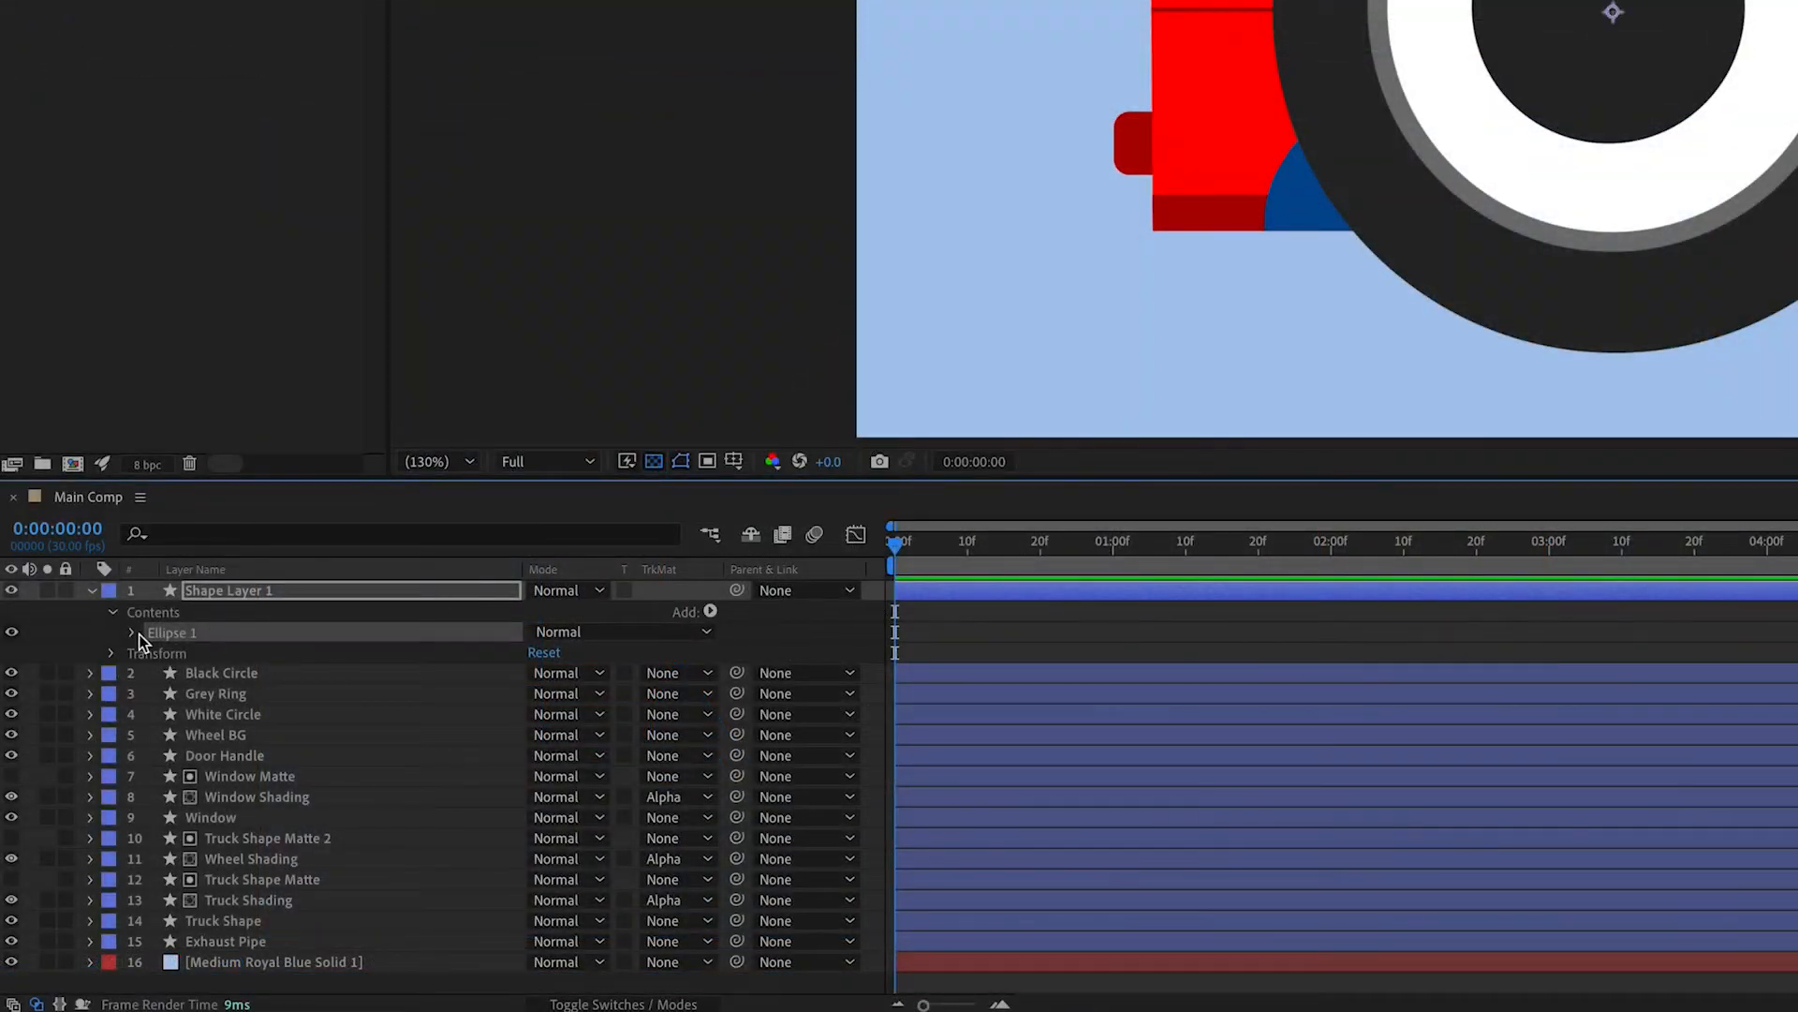
{"action": "right_click", "coordinate": [241, 591]}
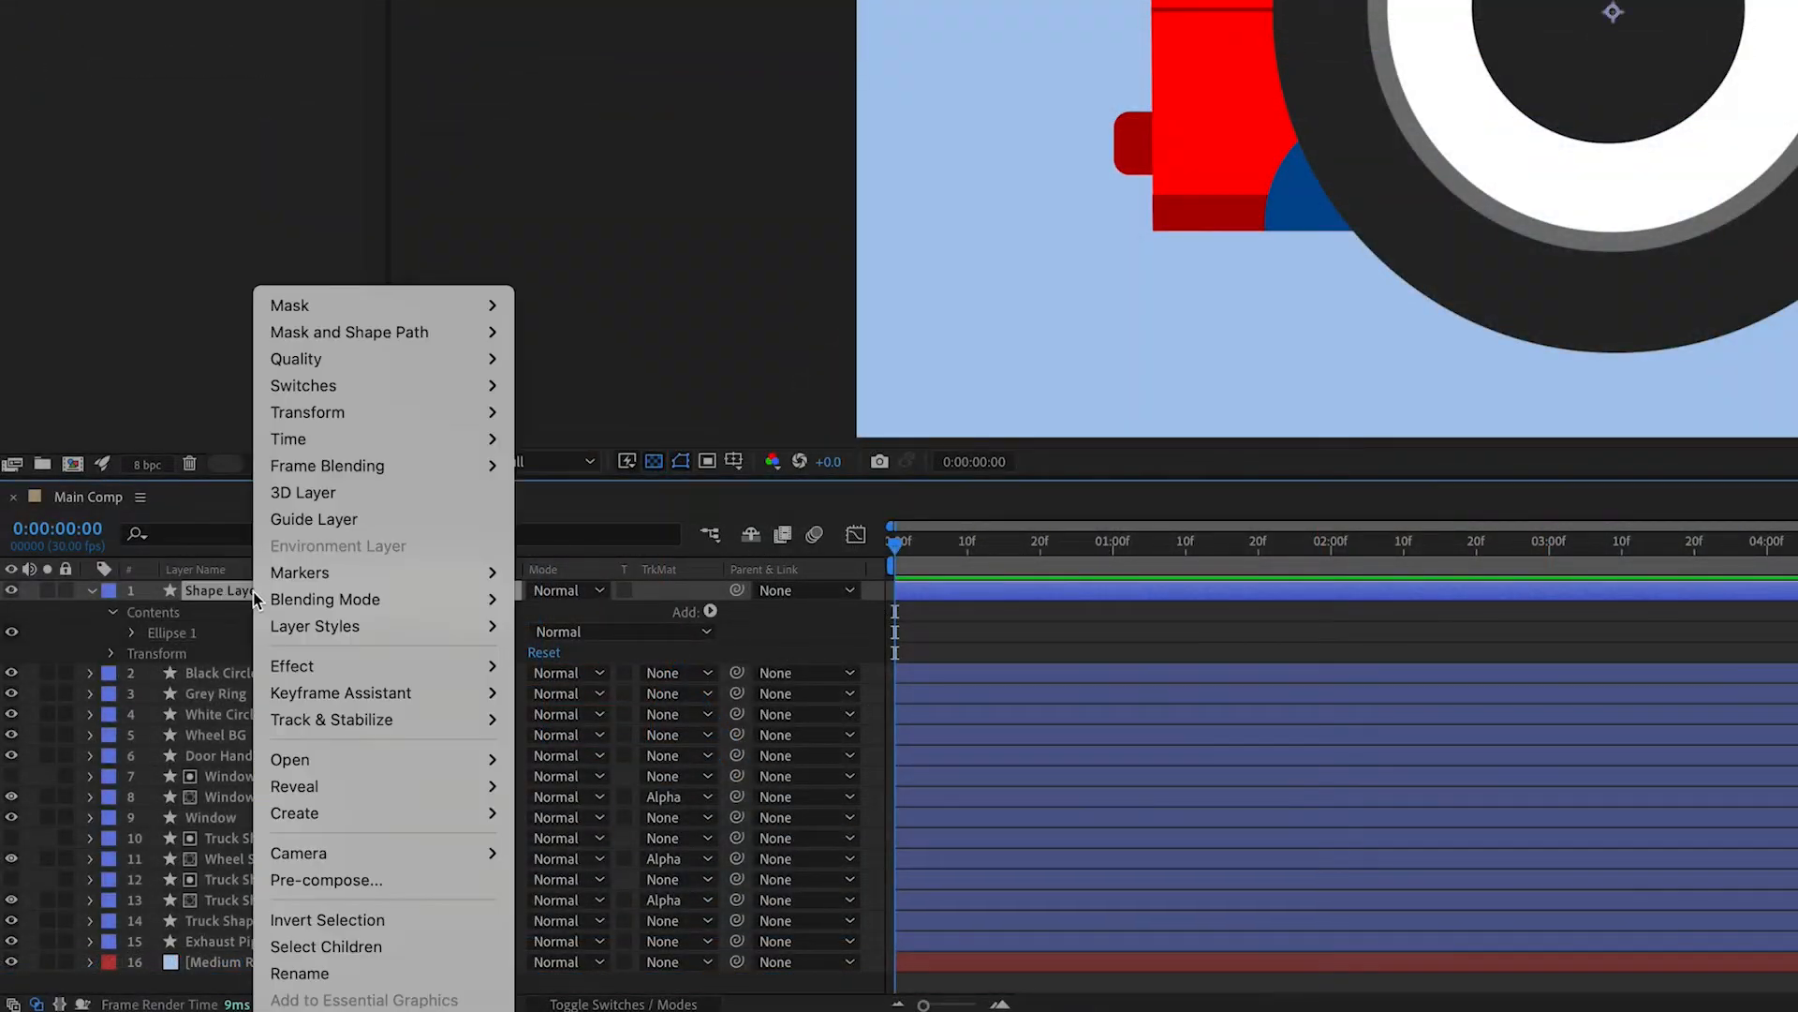
{"action": "left_click", "coordinate": [299, 974]}
{"action": "type", "text": "Dot"}
{"action": "key", "text": "Return"}
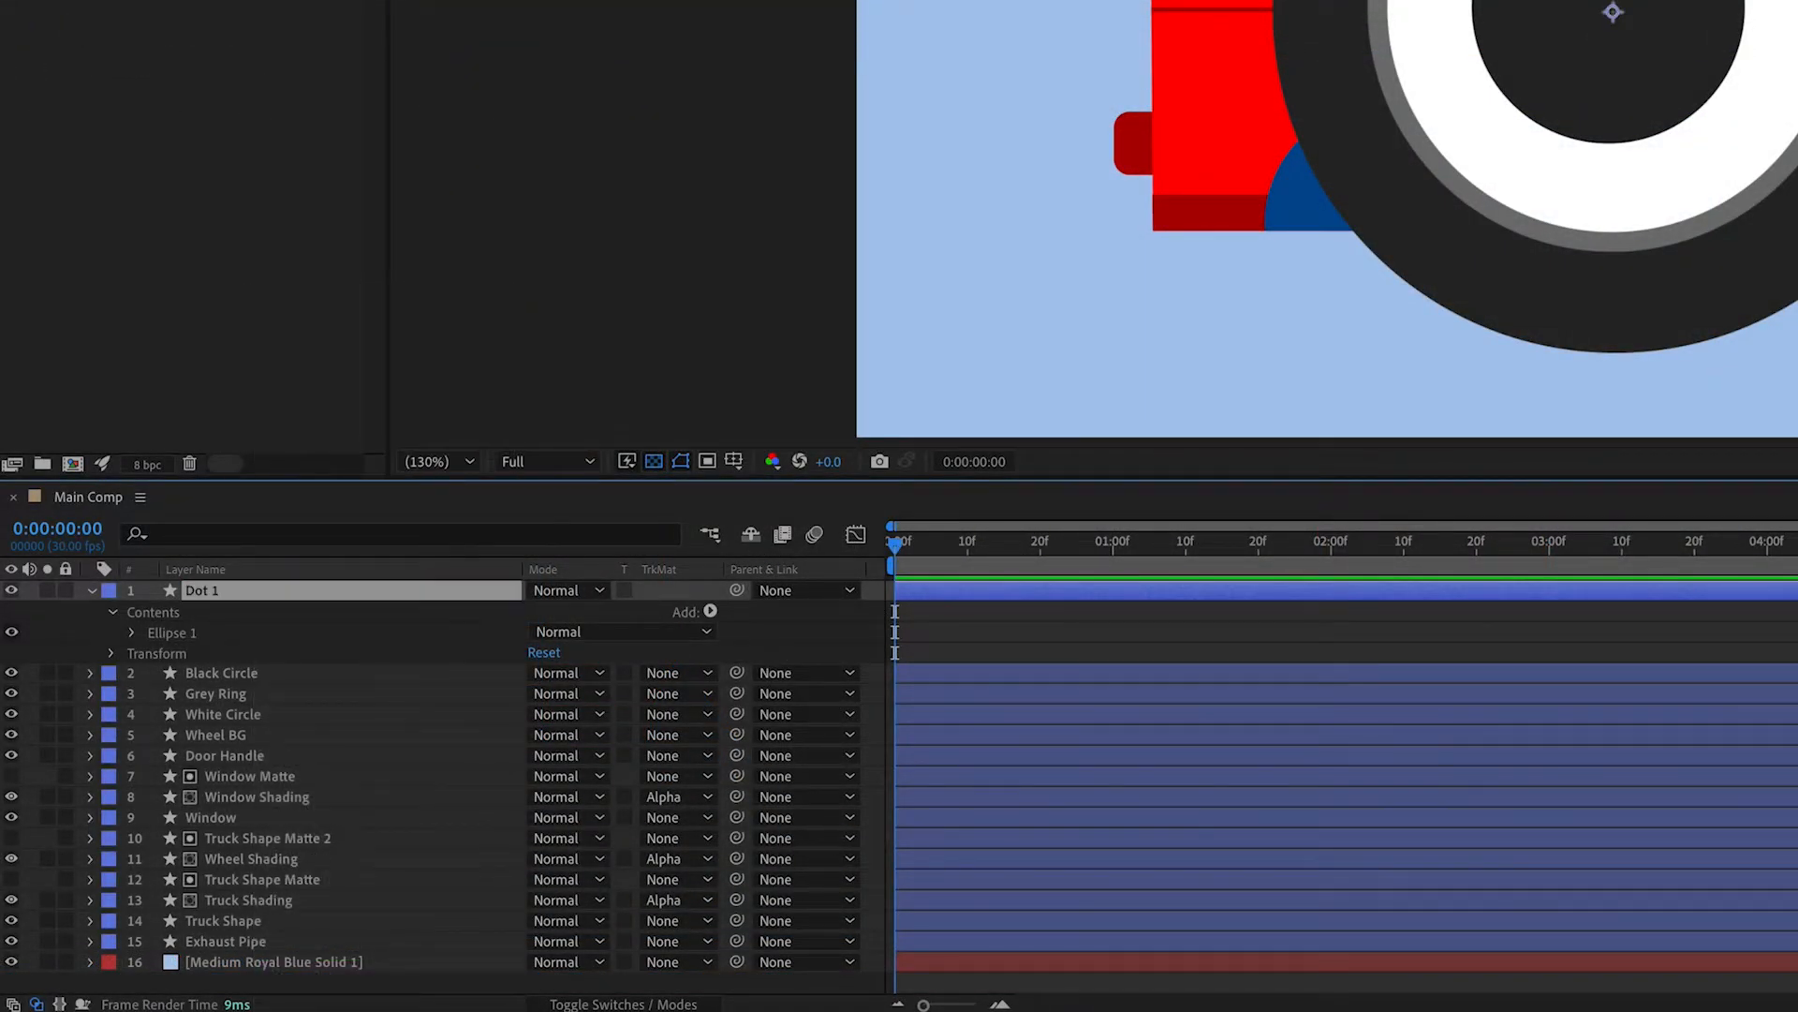
{"action": "left_click", "coordinate": [92, 590]}
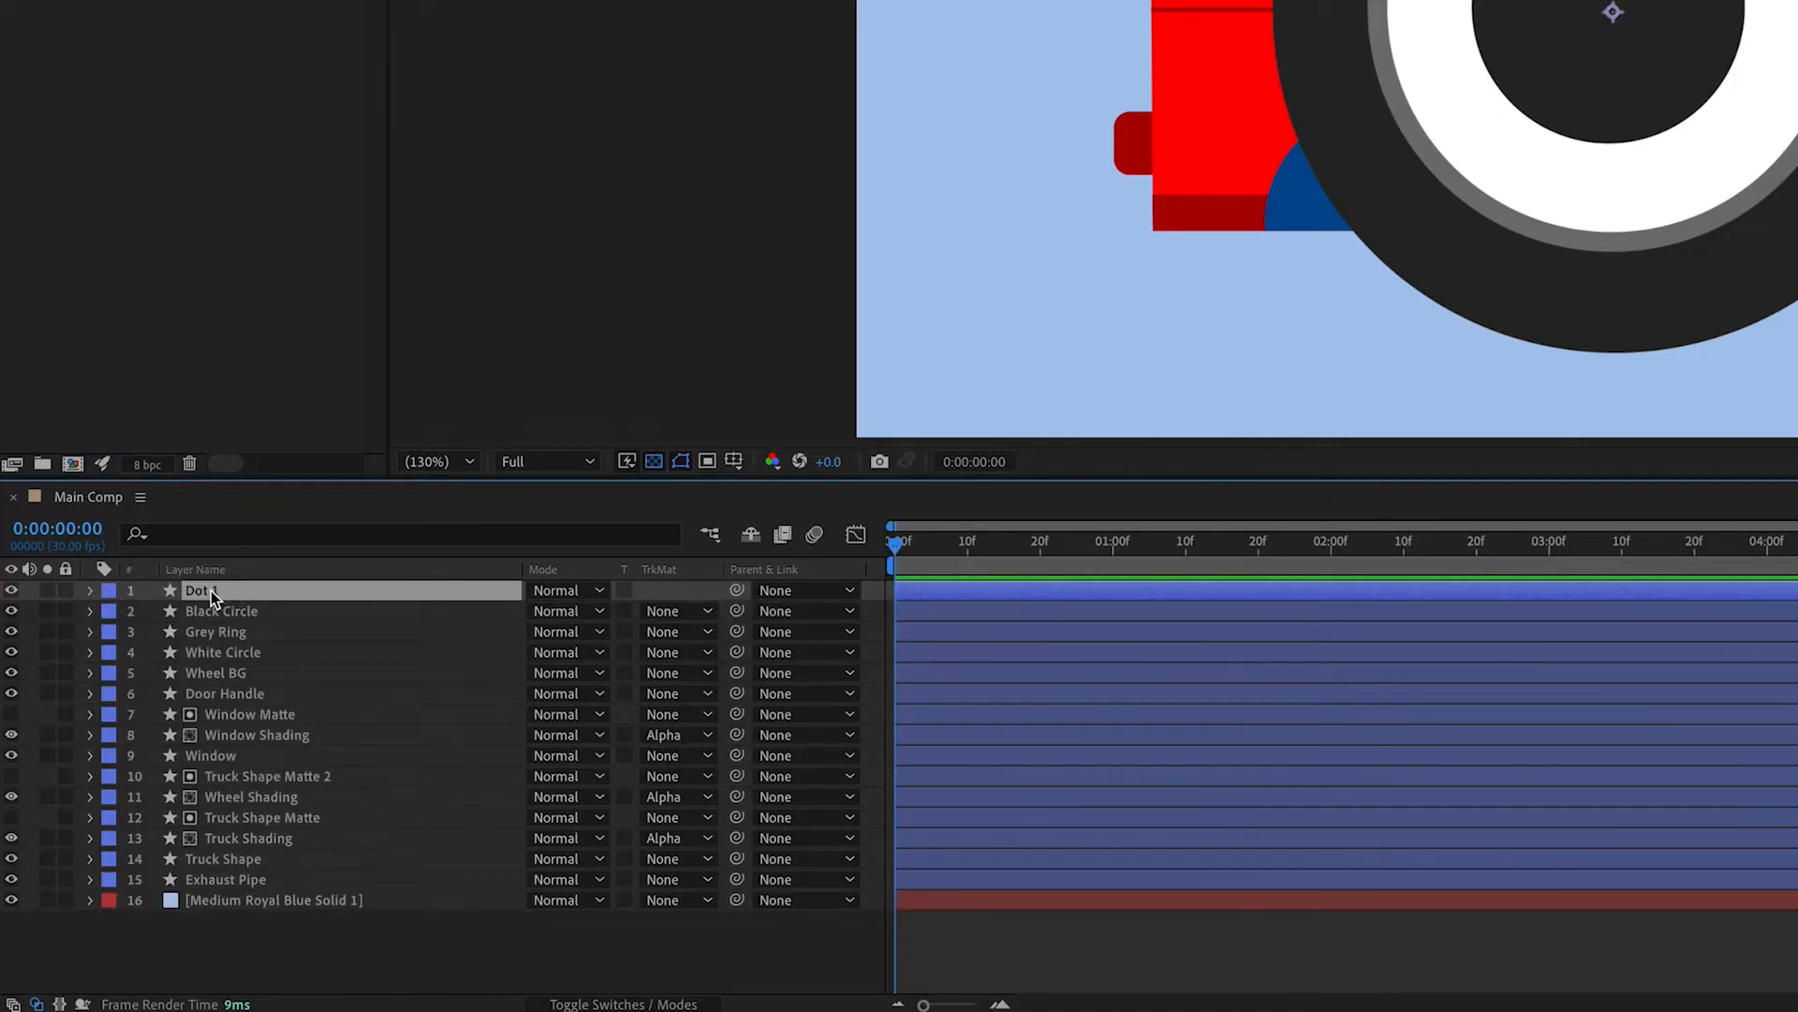
- Duplicate Dot 1 and move the copy straight down to the white band below the black circle, at a Y position of about 995
{"action": "key", "text": "ctrl+d"}
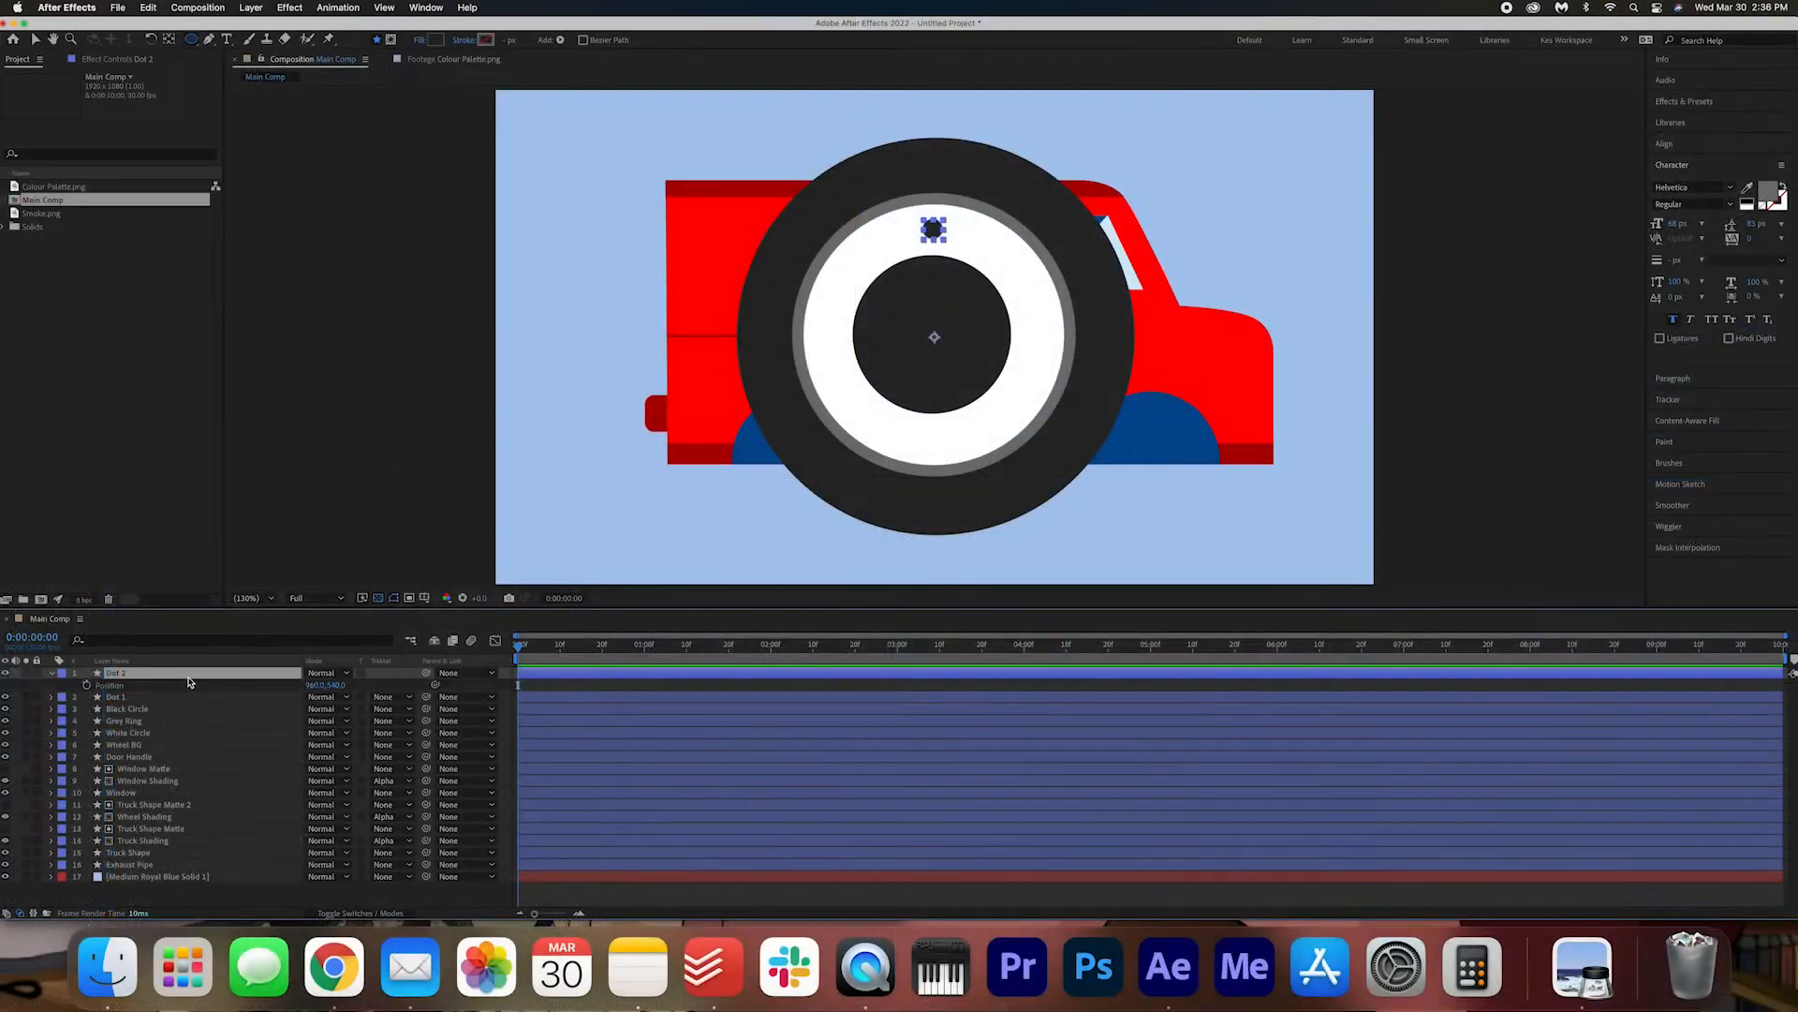
{"action": "key", "text": "p"}
{"action": "left_click_drag", "start_coordinate": [335, 684], "coordinate": [615, 722]}
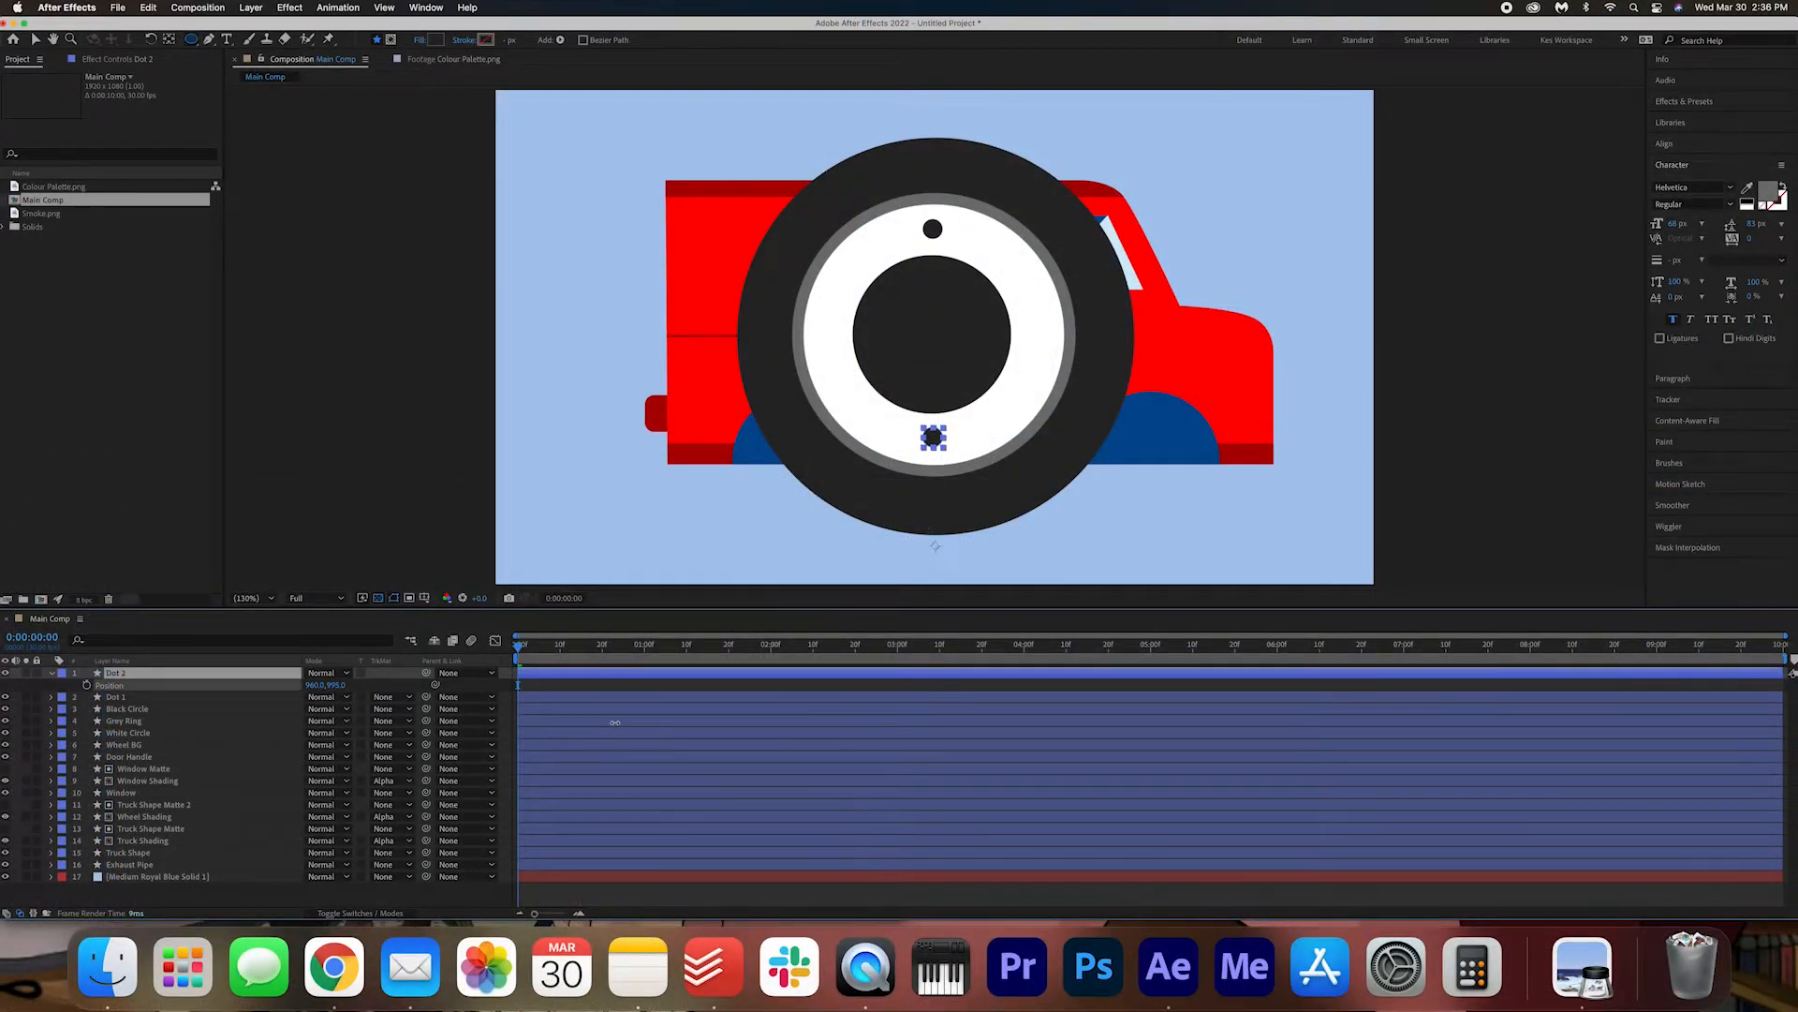
{"action": "key", "text": "Return"}
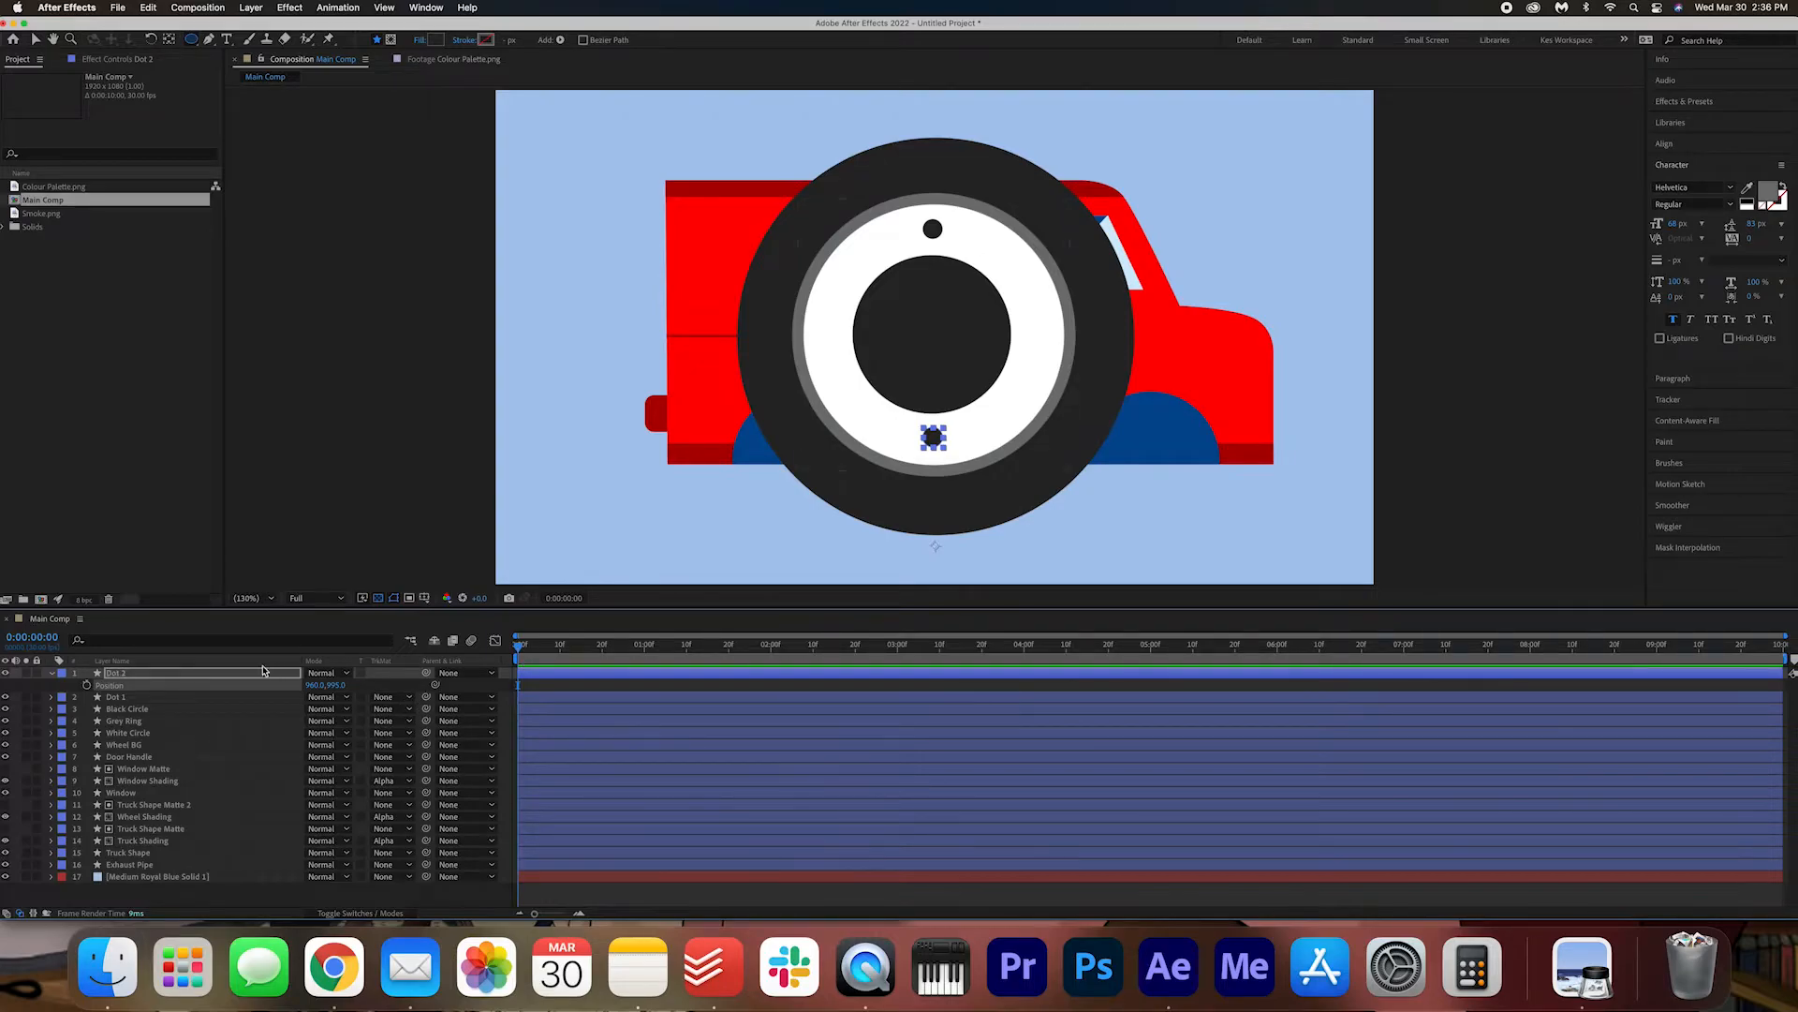
{"action": "left_click", "coordinate": [51, 672]}
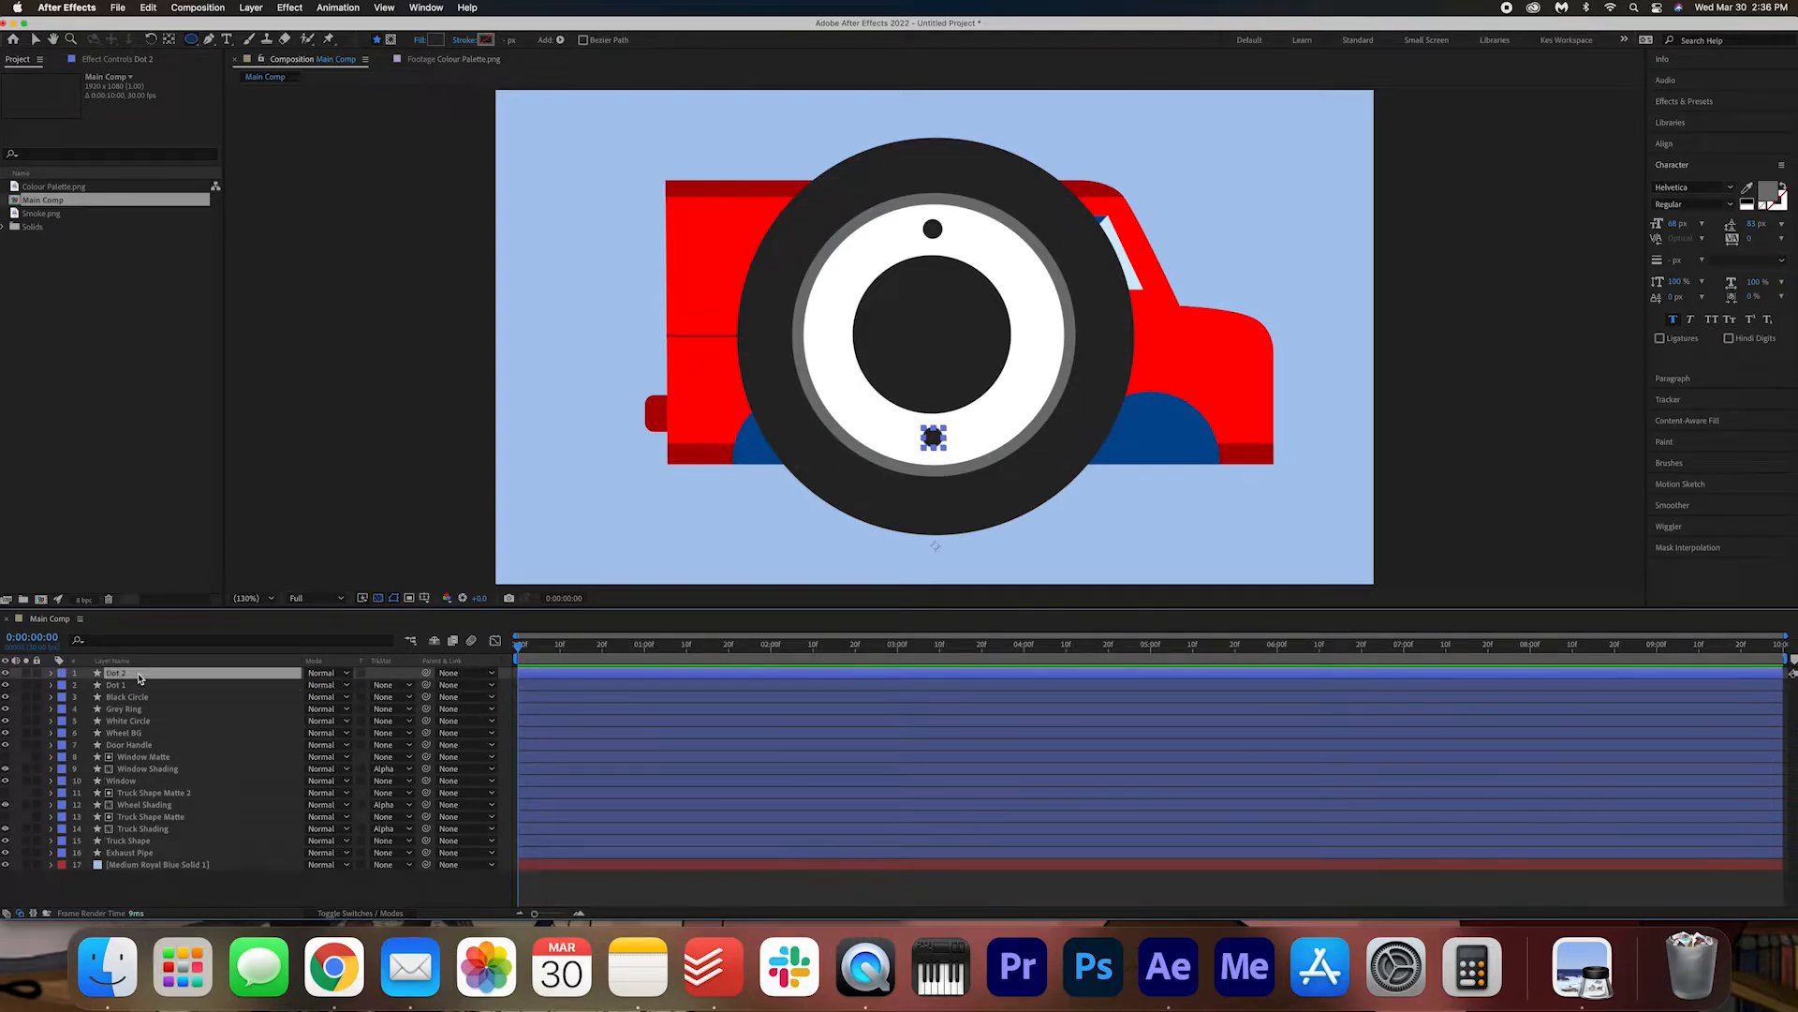
- Duplicate Dot 2 and move the copy to the white band on the wheel's left side, at a position of about 729, 759
{"action": "key", "text": "super+d"}
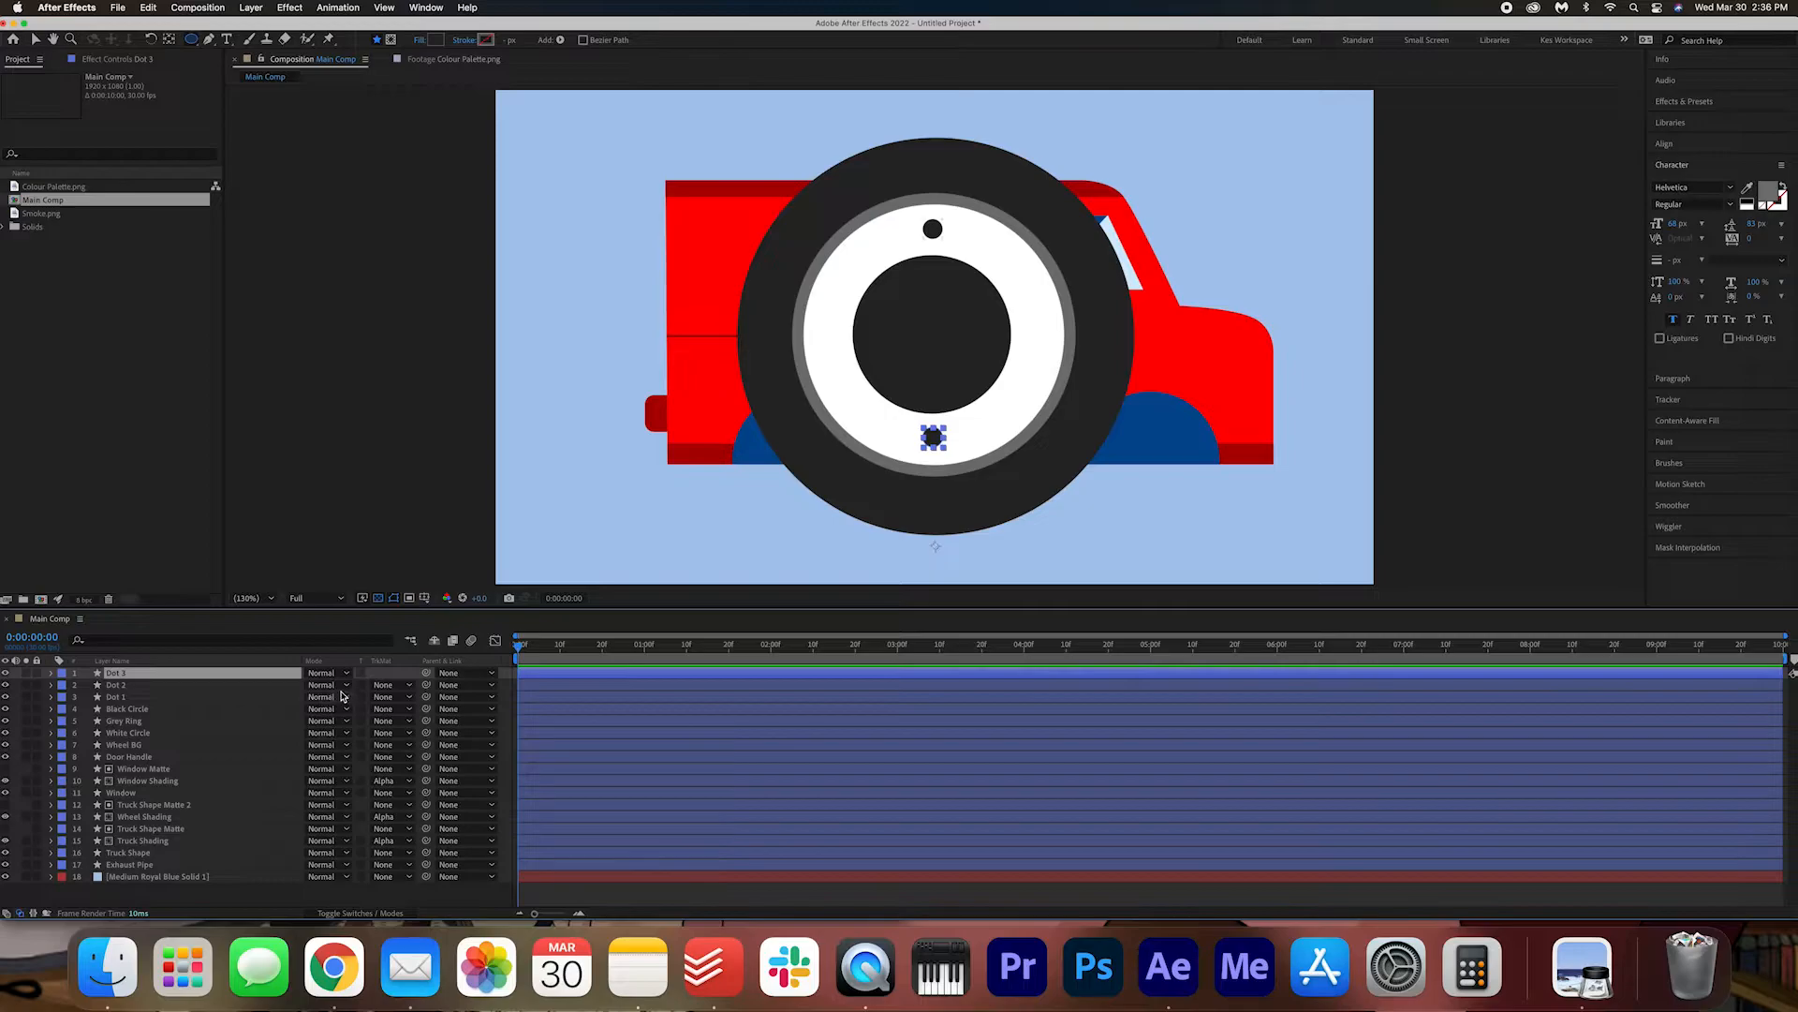
{"action": "key", "text": "p"}
{"action": "left_click_drag", "start_coordinate": [338, 685], "coordinate": [185, 671]}
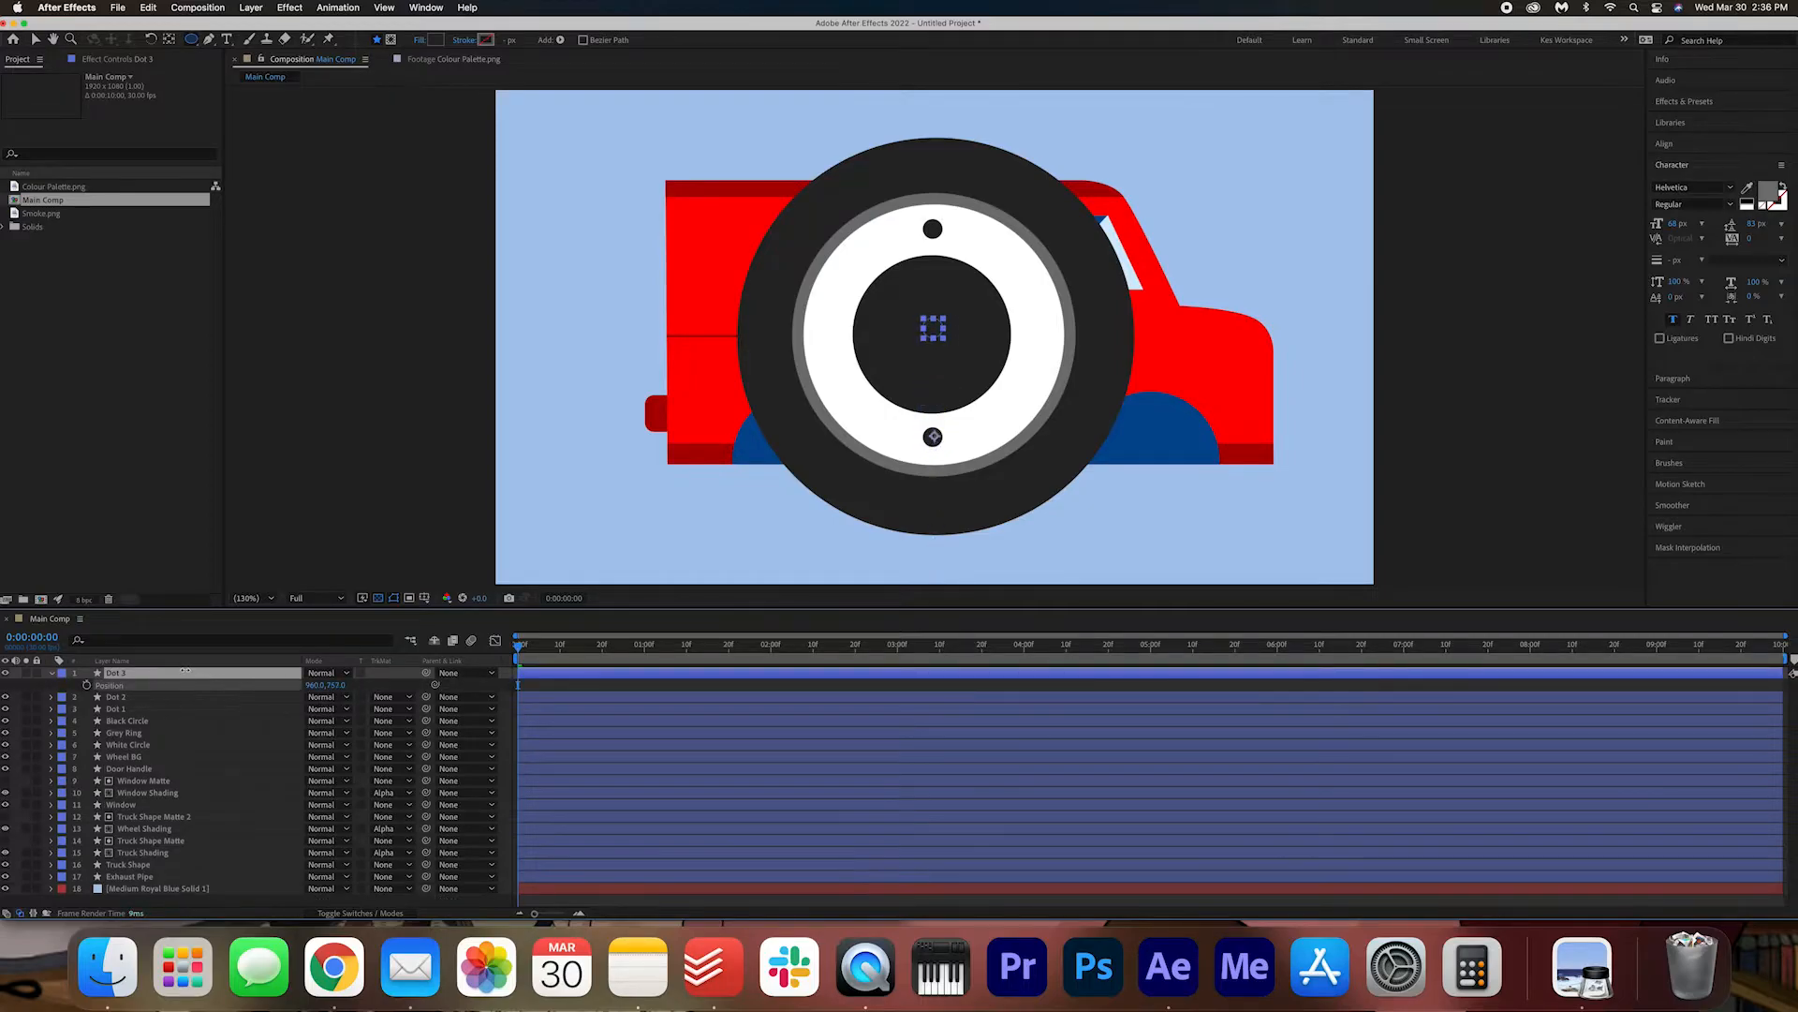
{"action": "left_click_drag", "start_coordinate": [315, 685], "coordinate": [167, 699]}
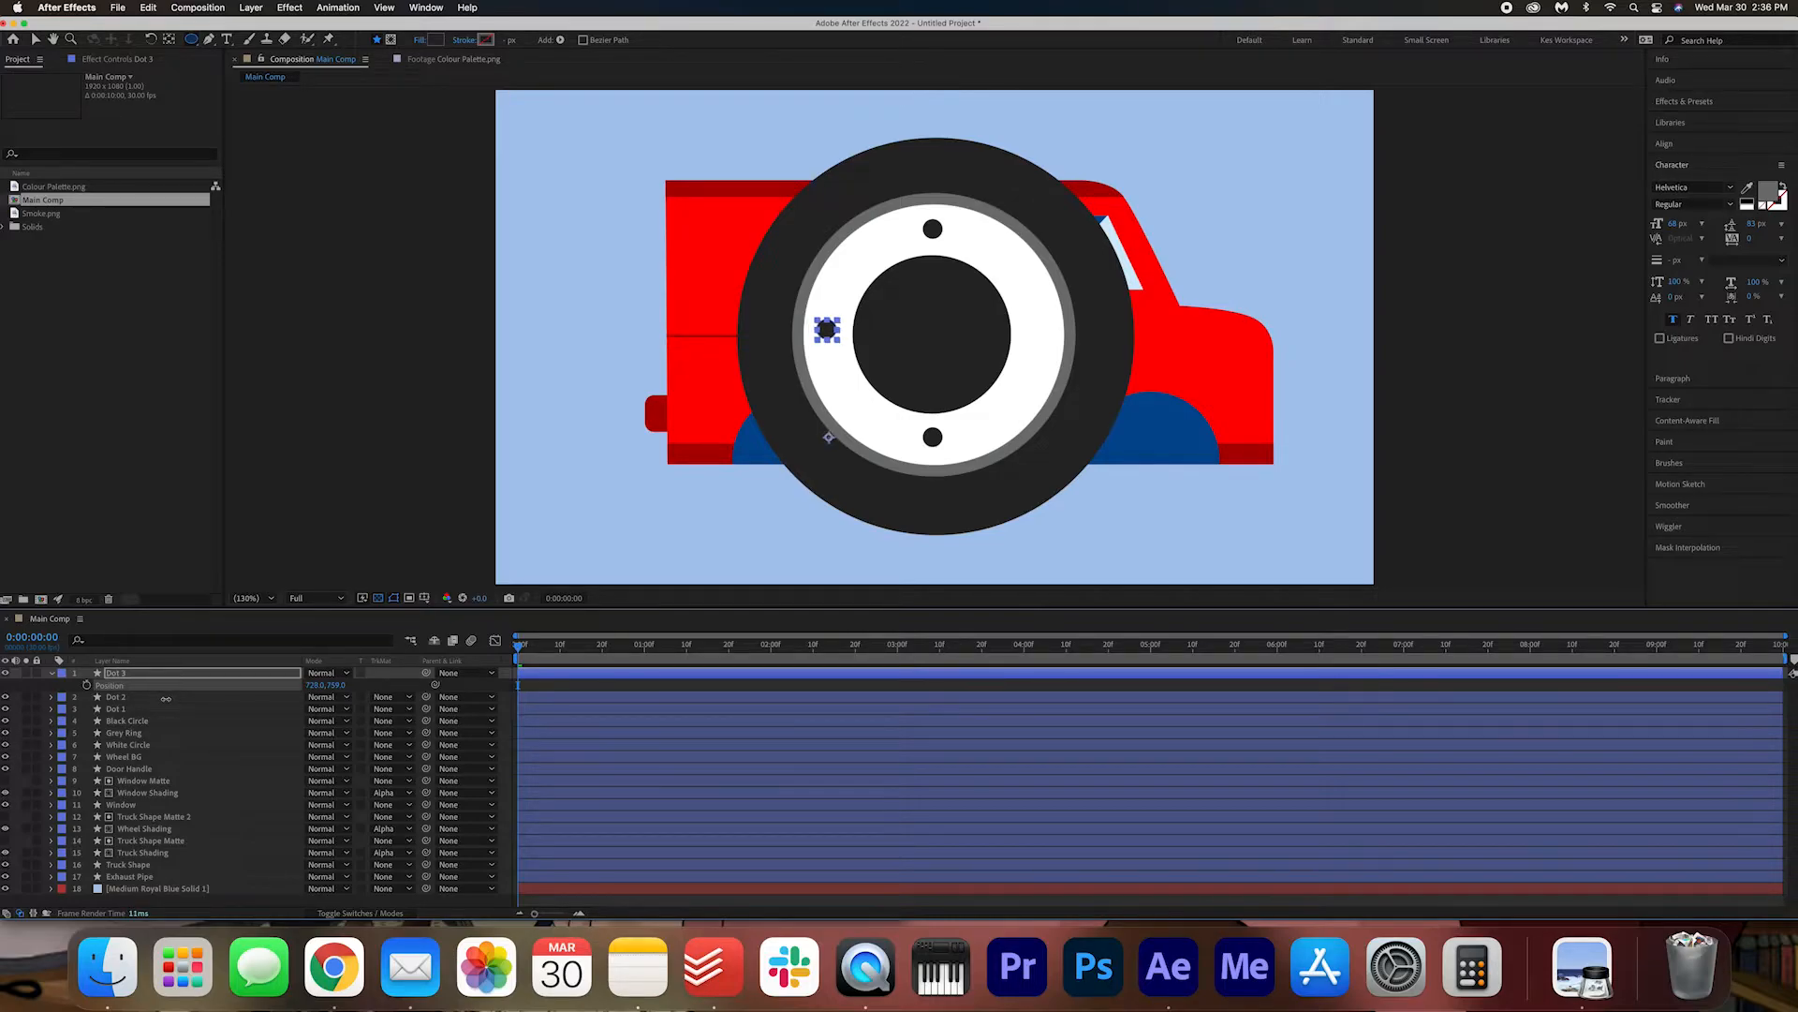
{"action": "left_click", "coordinate": [52, 674]}
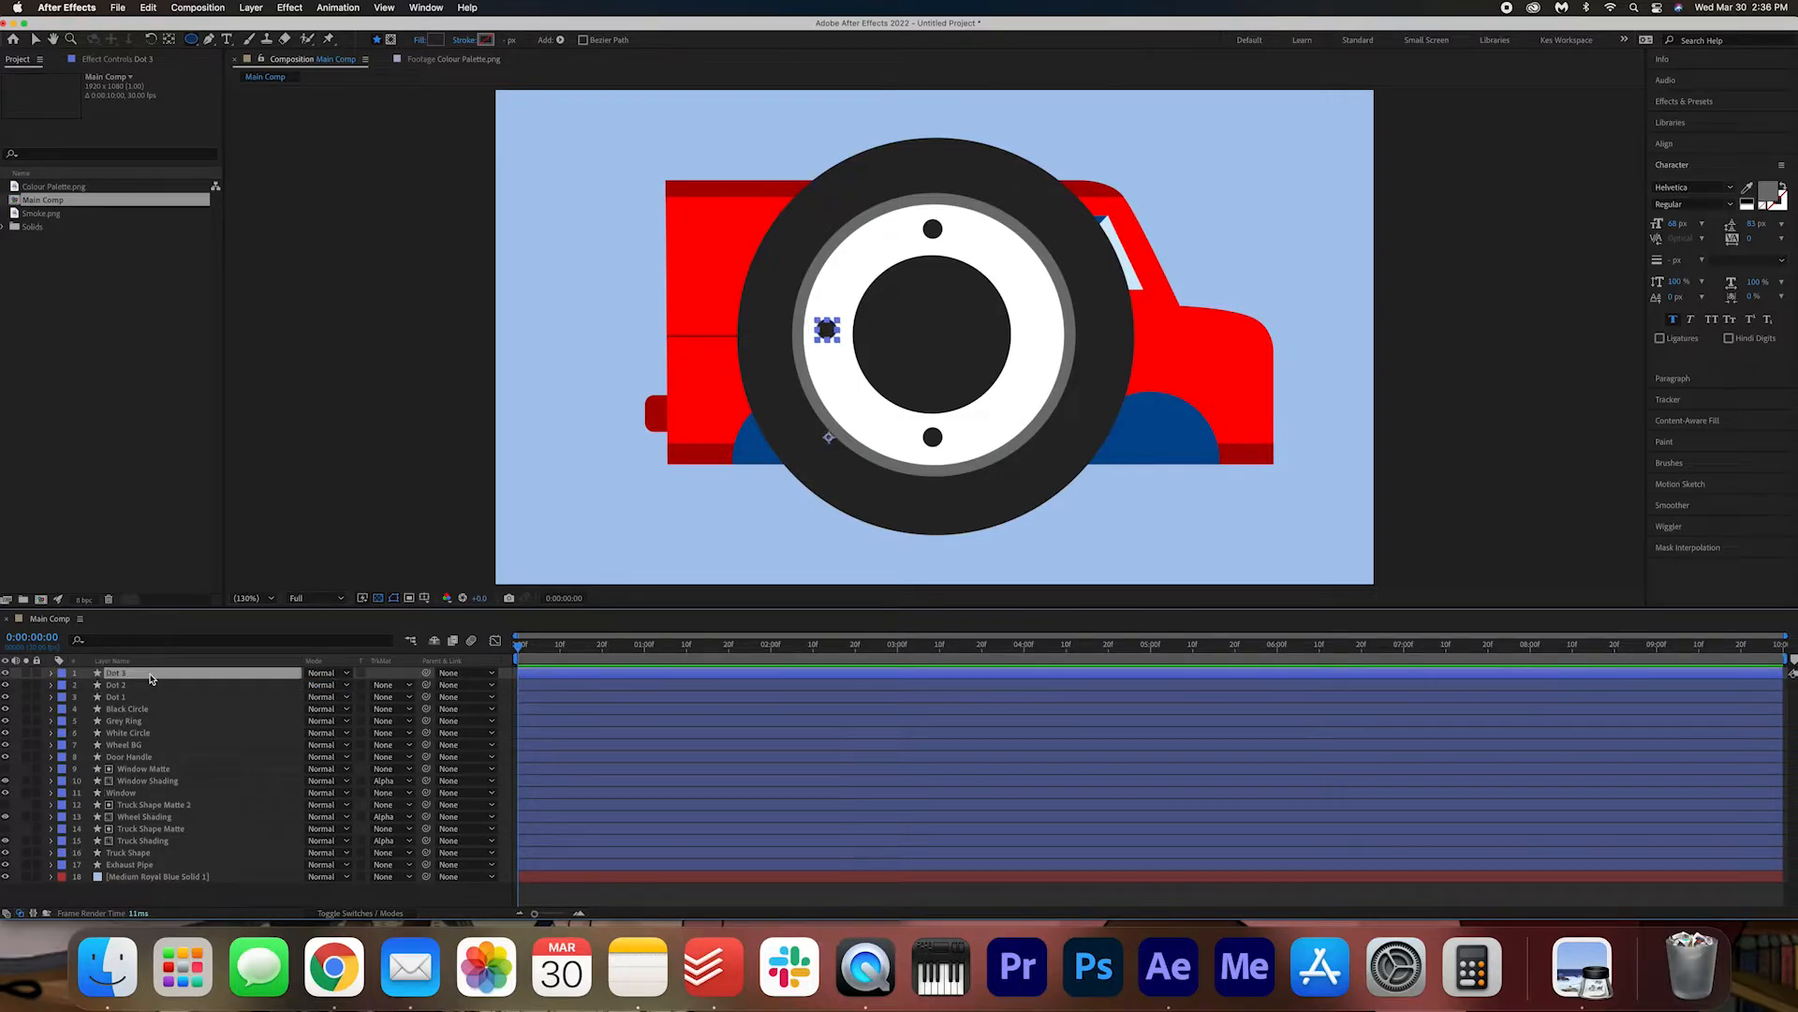
- Duplicate Dot 3 and move the copy across to the wheel's right side, at an X position of about 1188
{"action": "key", "text": "super+d"}
{"action": "key", "text": "p"}
{"action": "left_click_drag", "start_coordinate": [529, 684], "coordinate": [649, 699]}
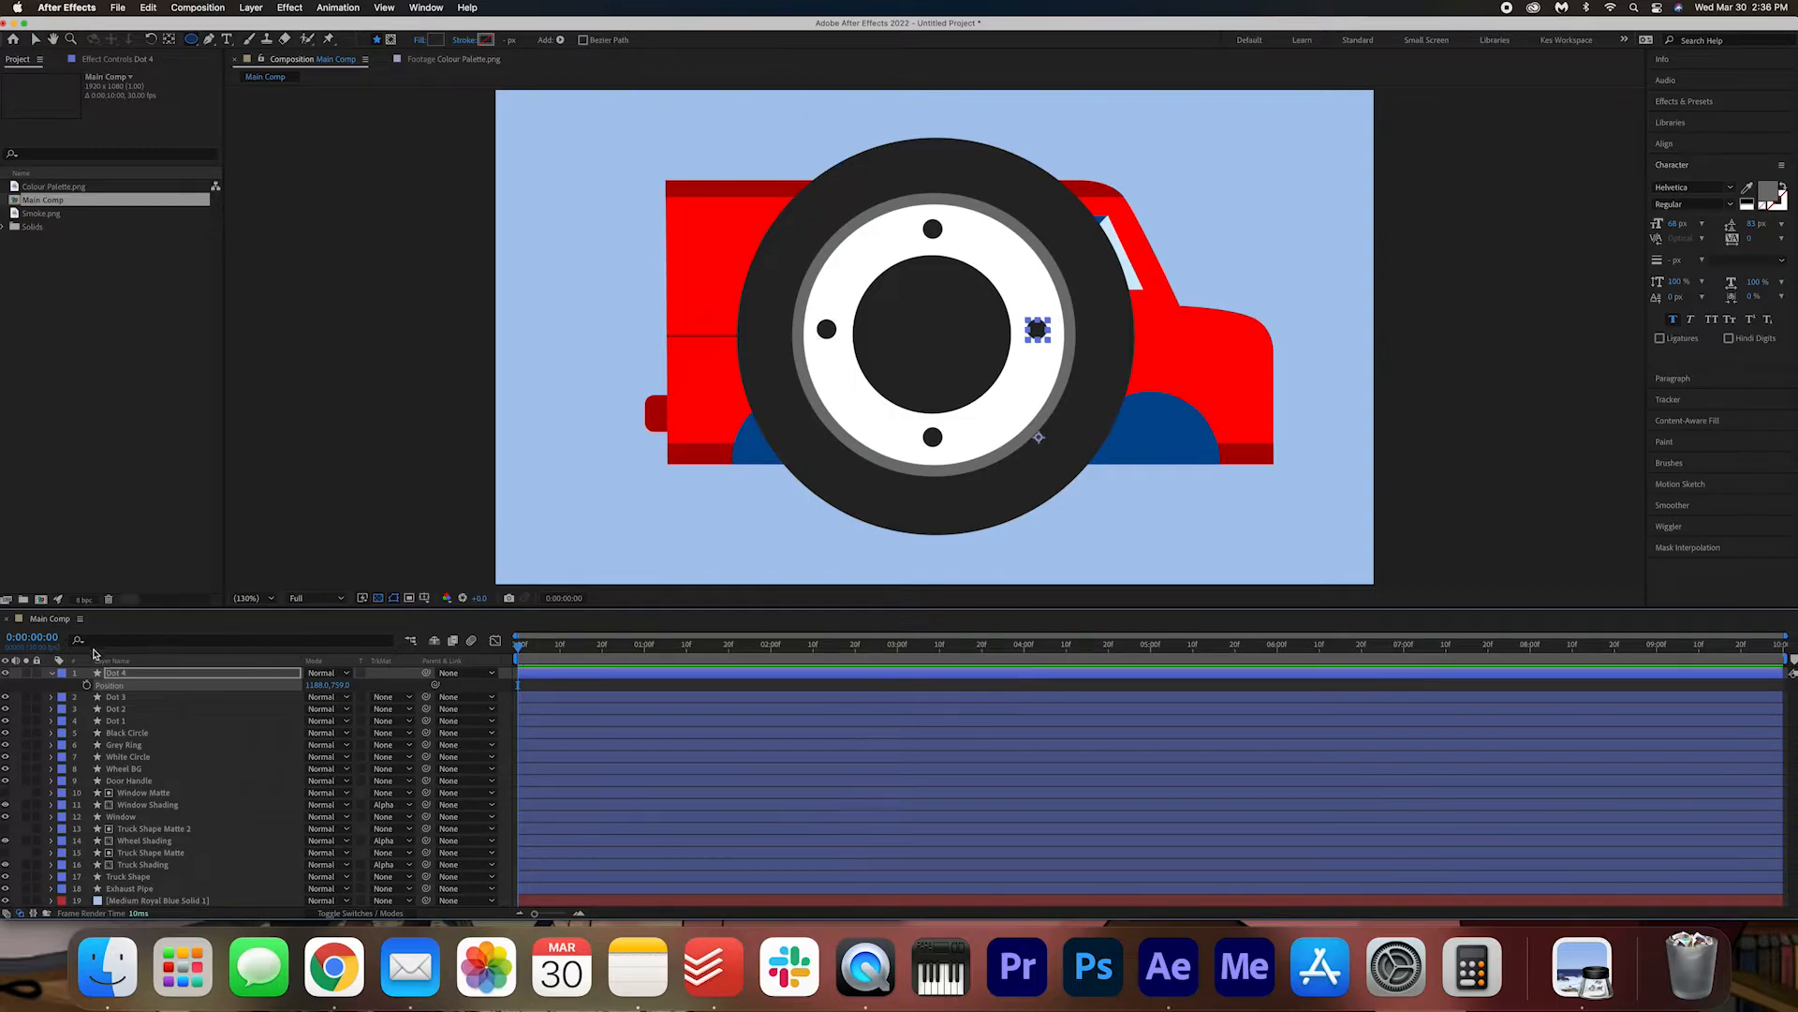
{"action": "left_click", "coordinate": [51, 673]}
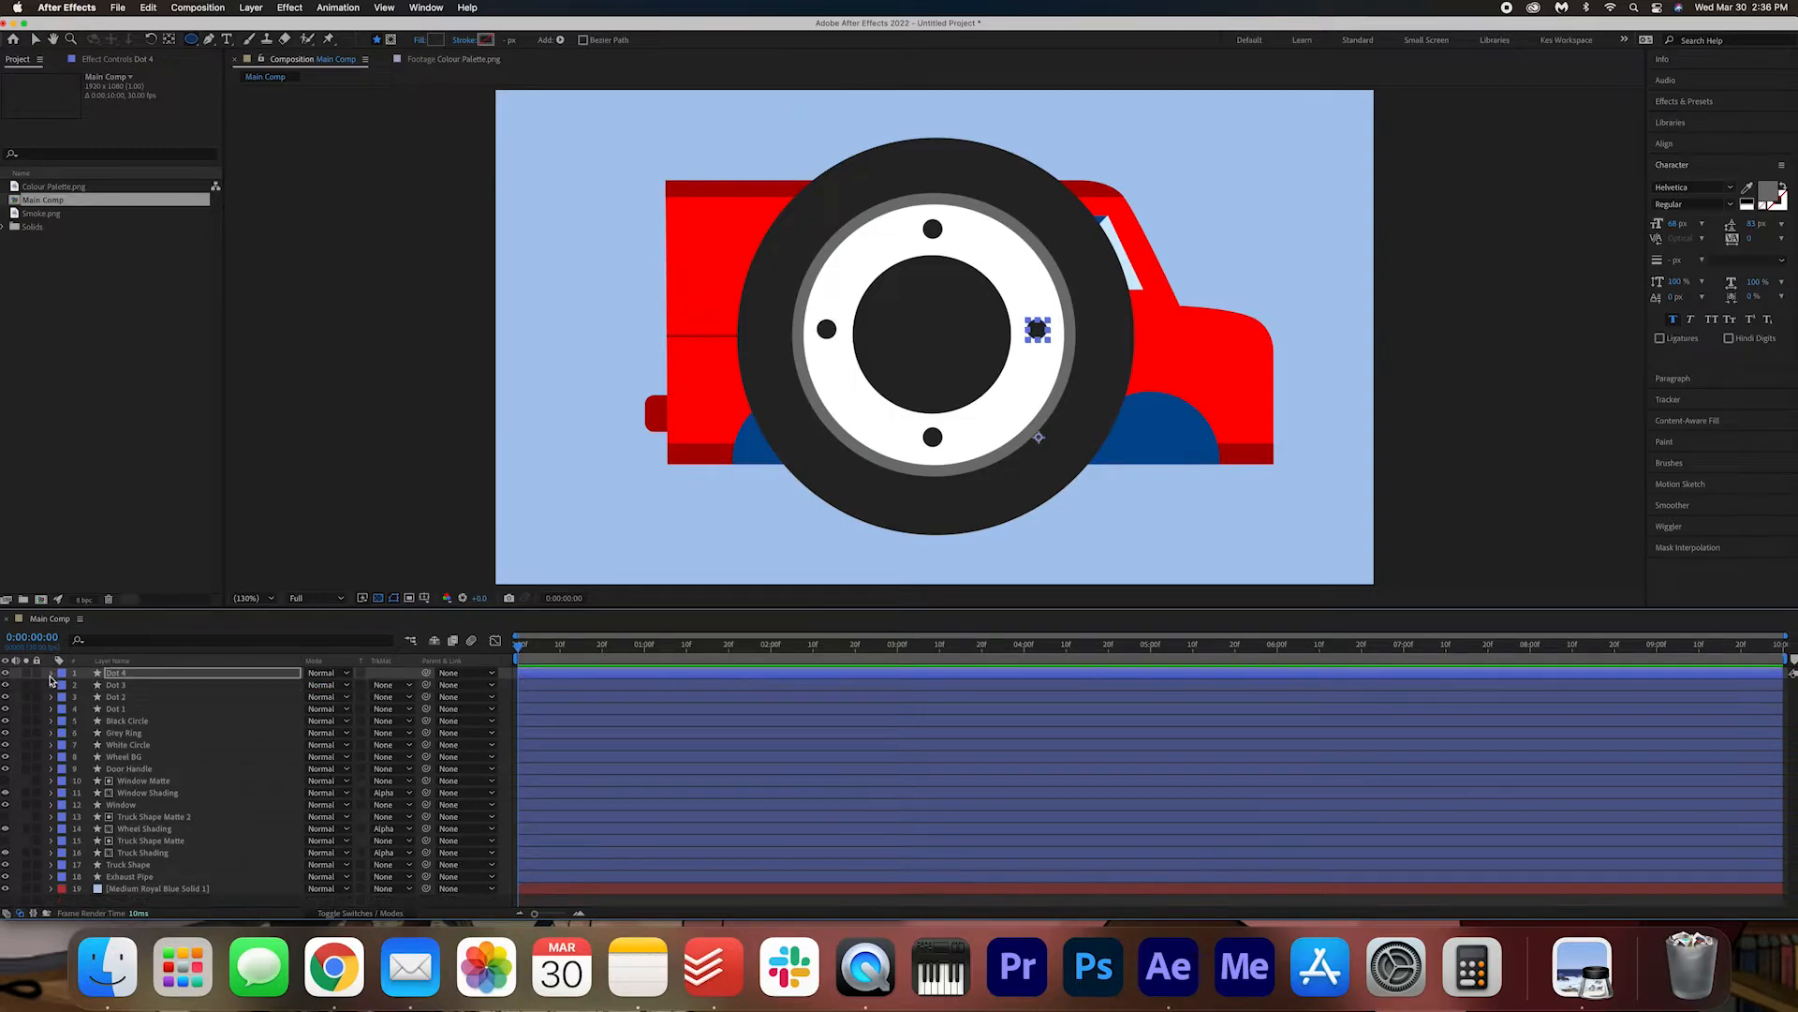
- Pre-compose the eight layers from Dot 4 down to Wheel BG into a new composition named Wheel
{"action": "left_click", "coordinate": [172, 722]}
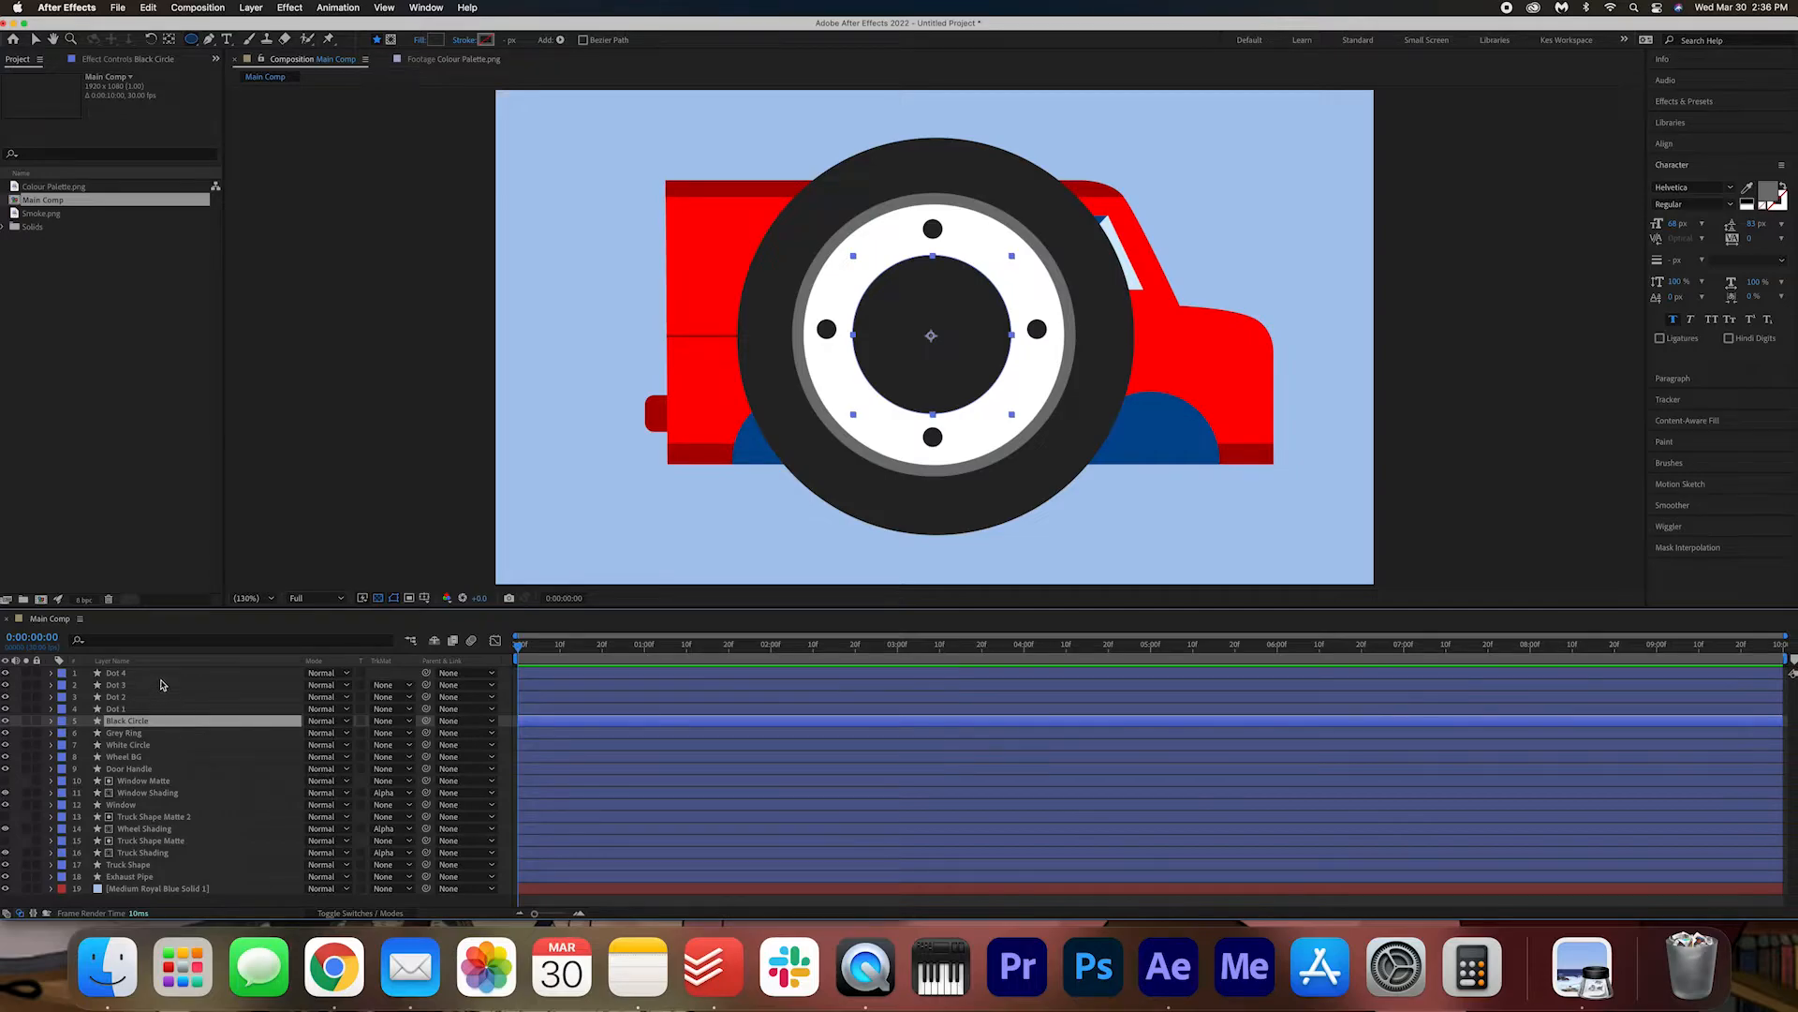
{"action": "key", "text": "v"}
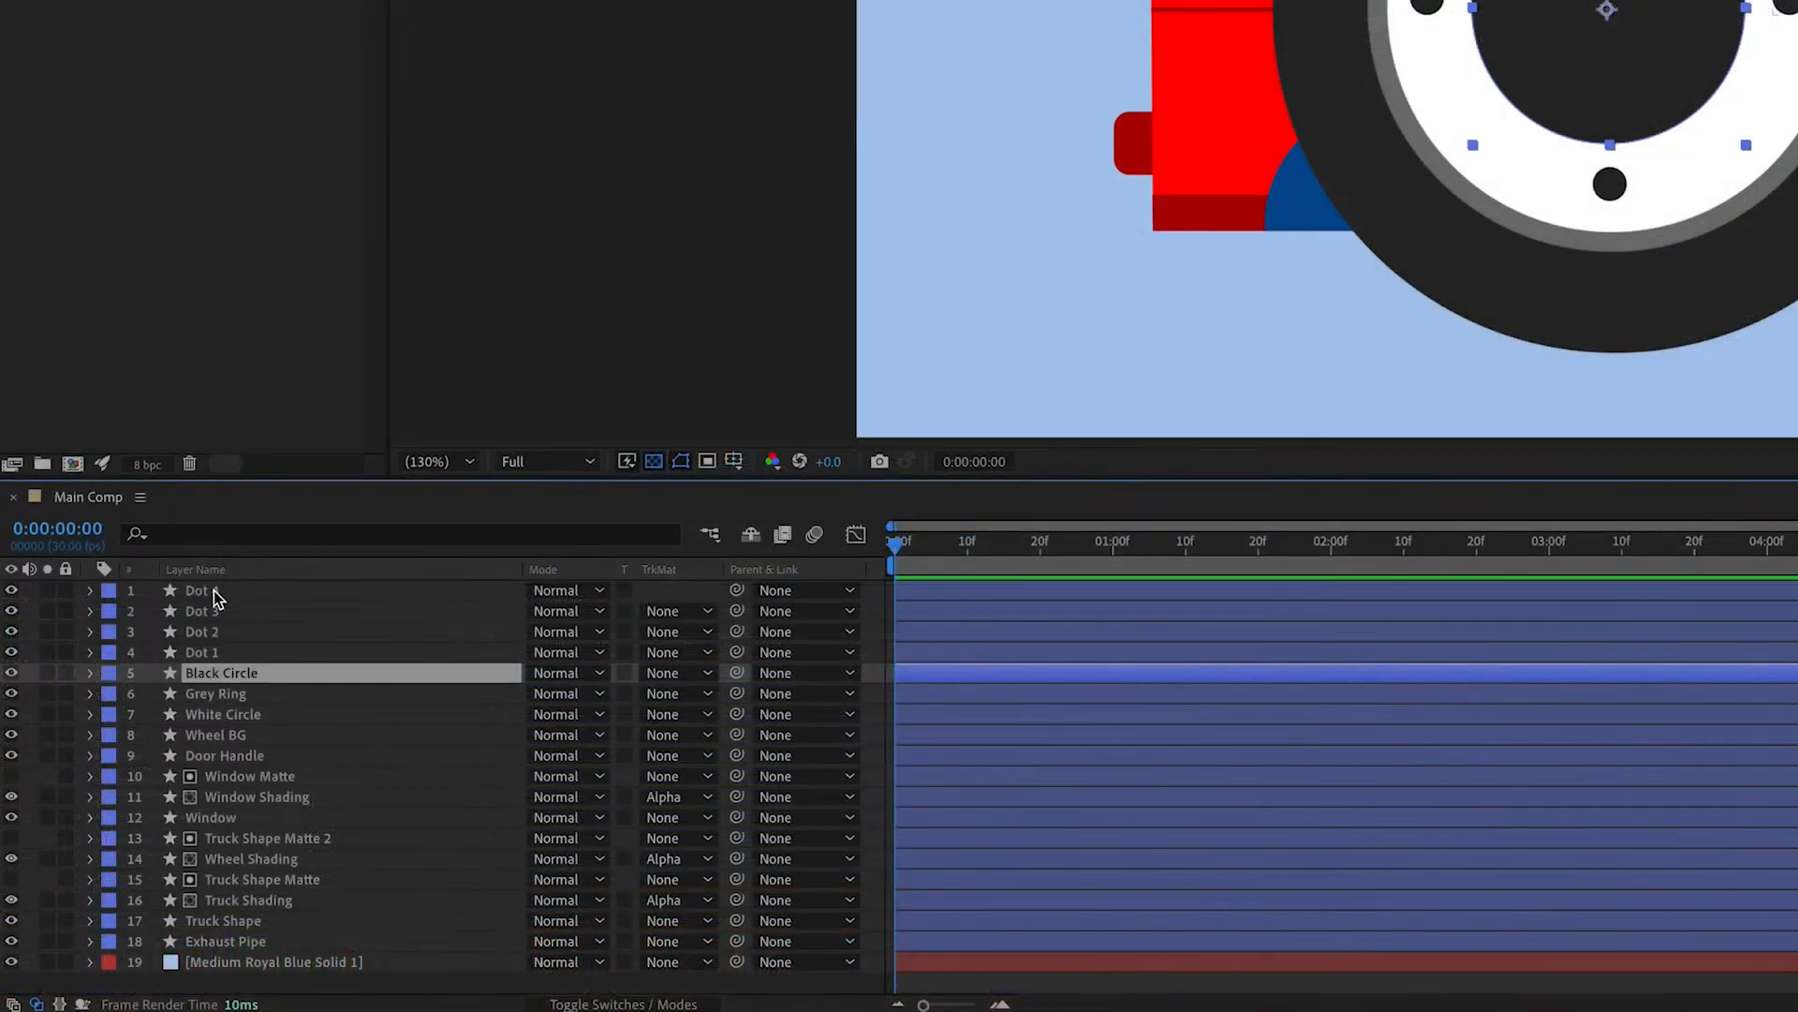
{"action": "left_click", "coordinate": [206, 592]}
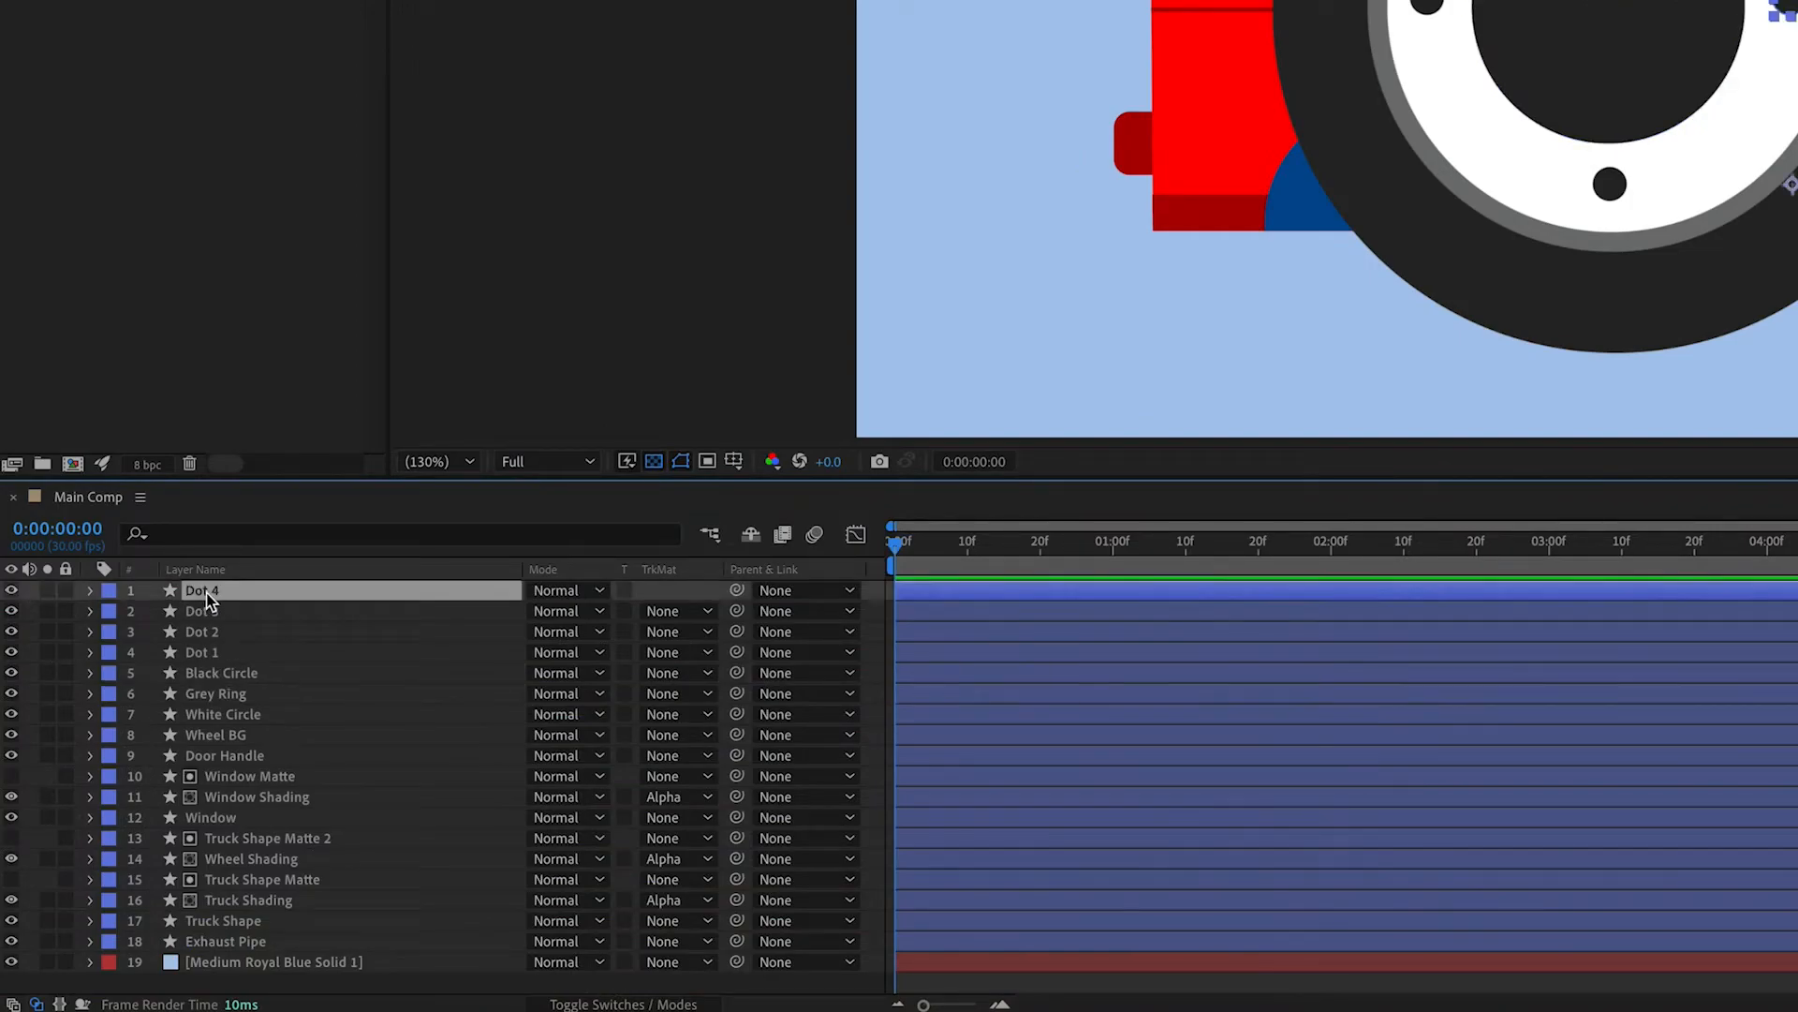
{"action": "left_click", "coordinate": [212, 736], "text": "shift"}
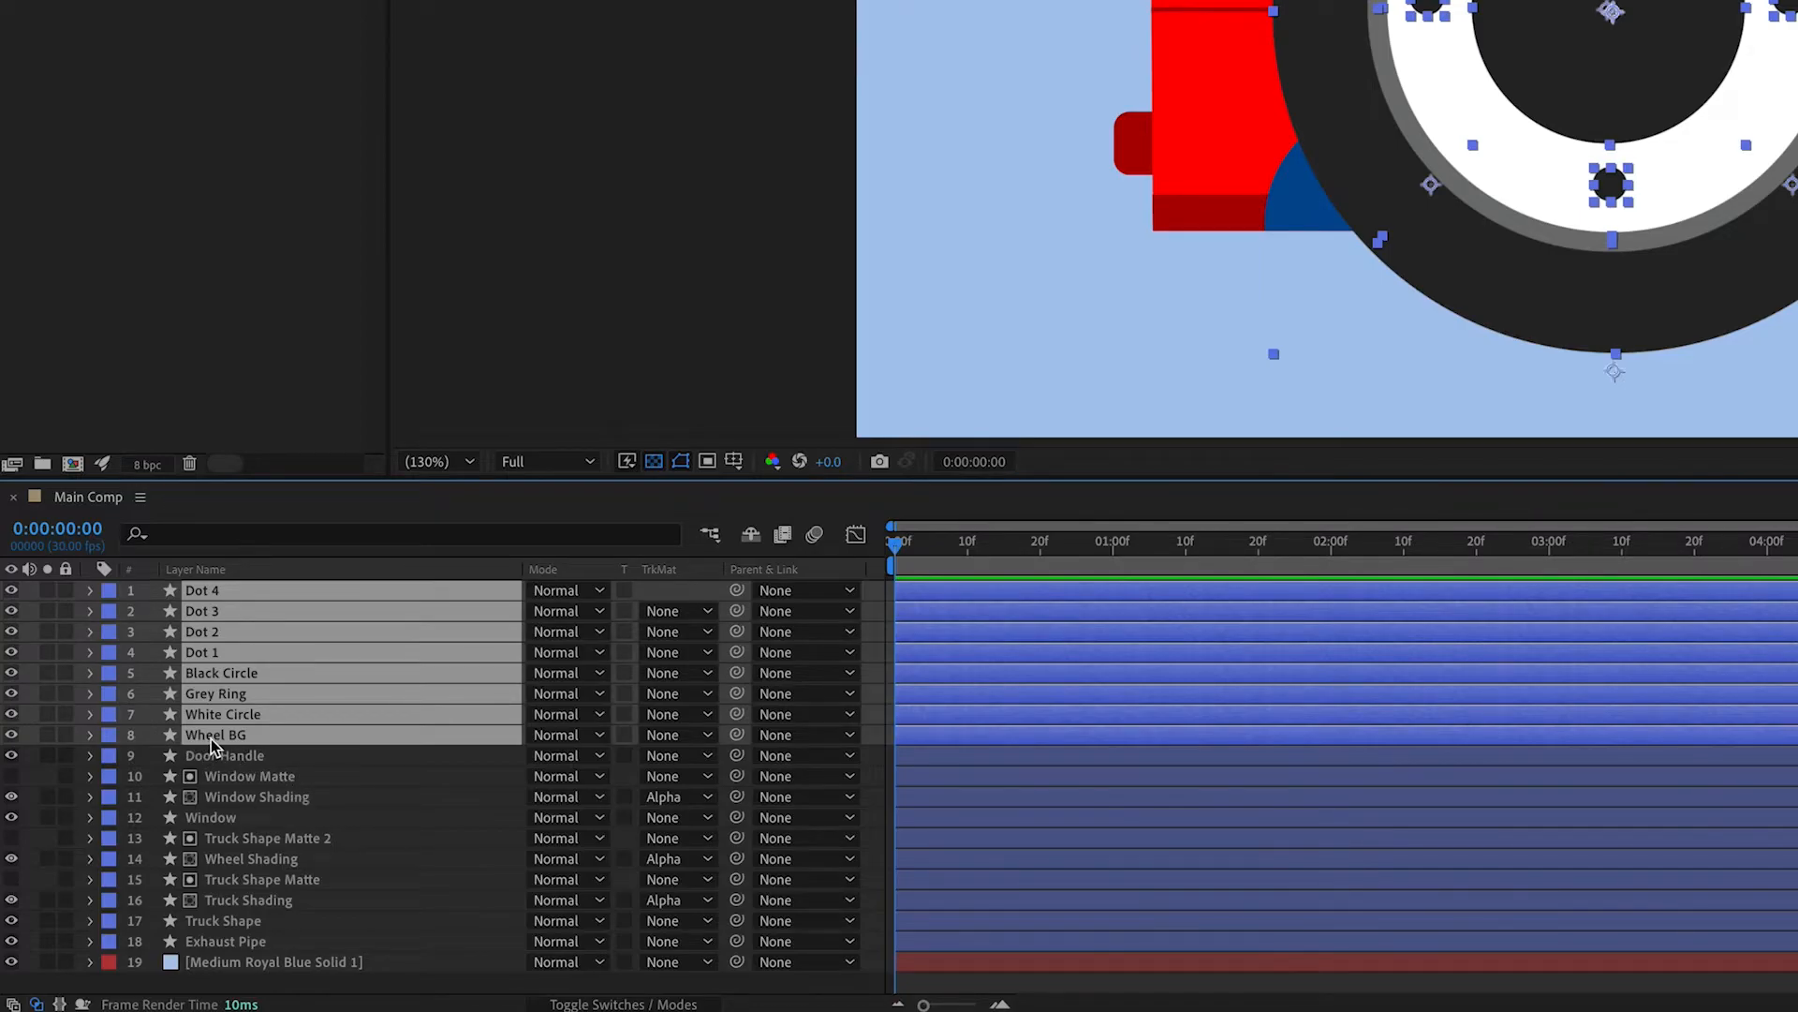
{"action": "right_click", "coordinate": [234, 653]}
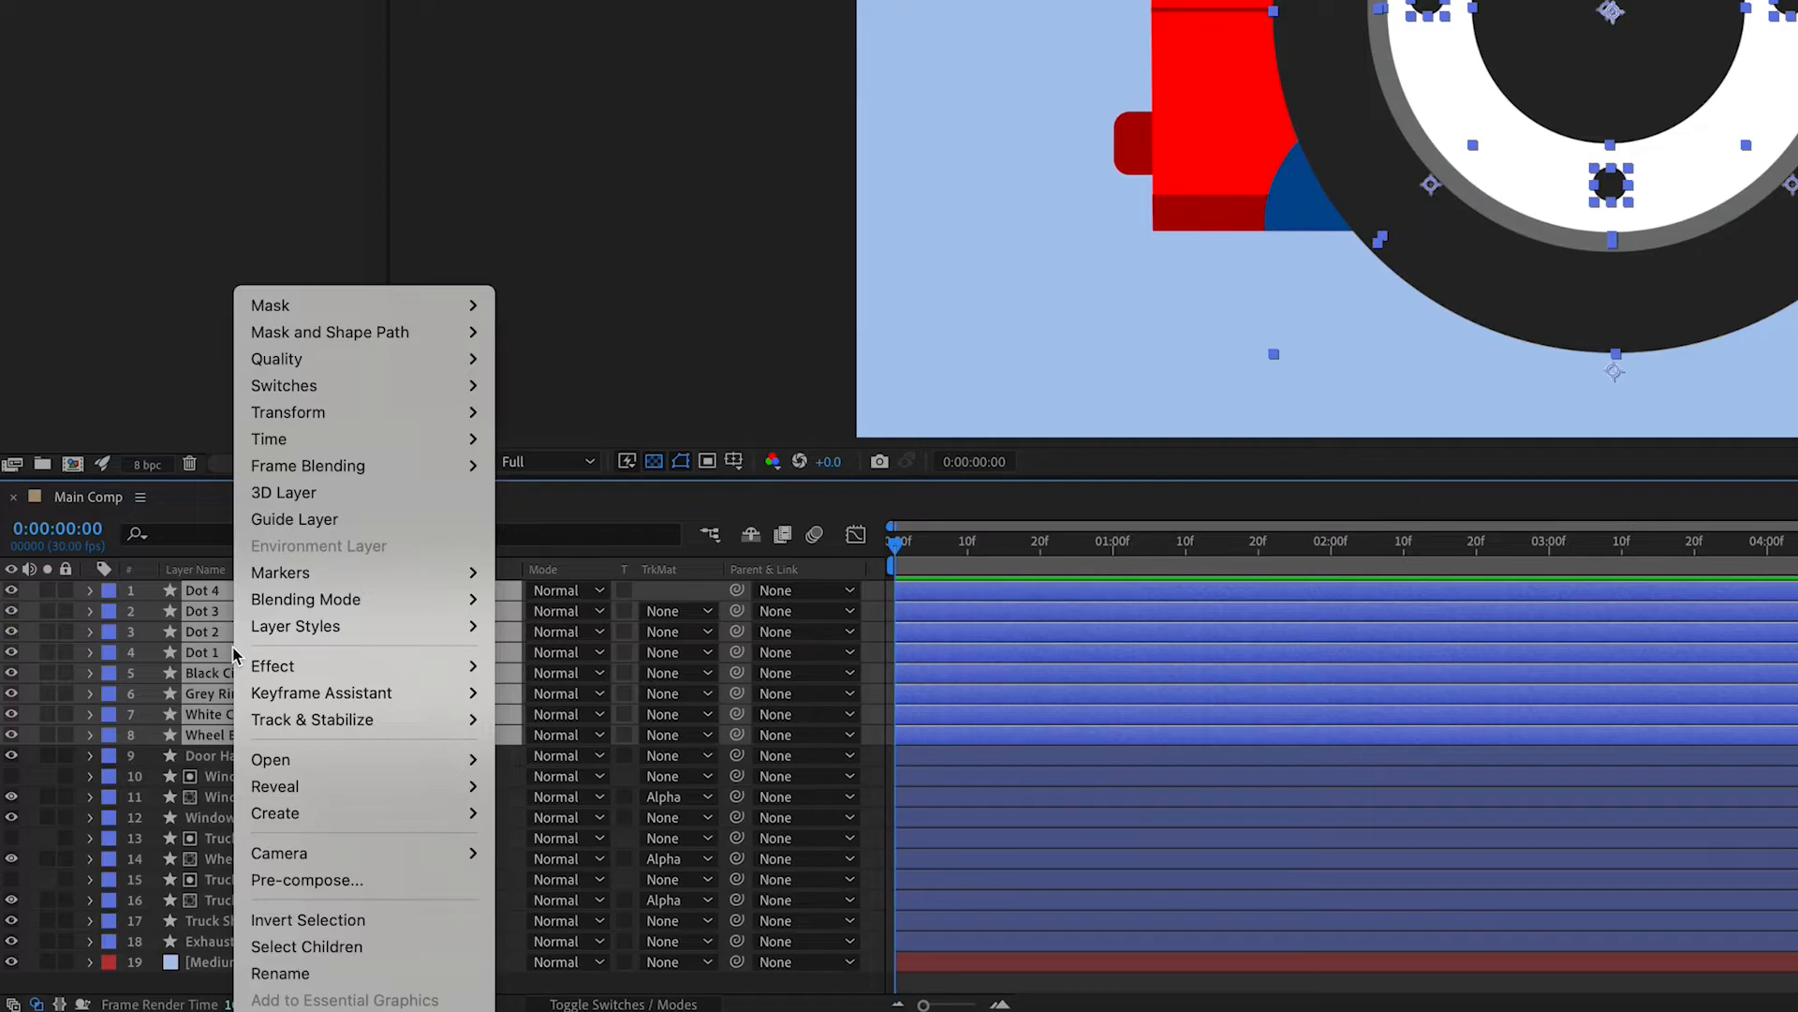
{"action": "left_click", "coordinate": [390, 877]}
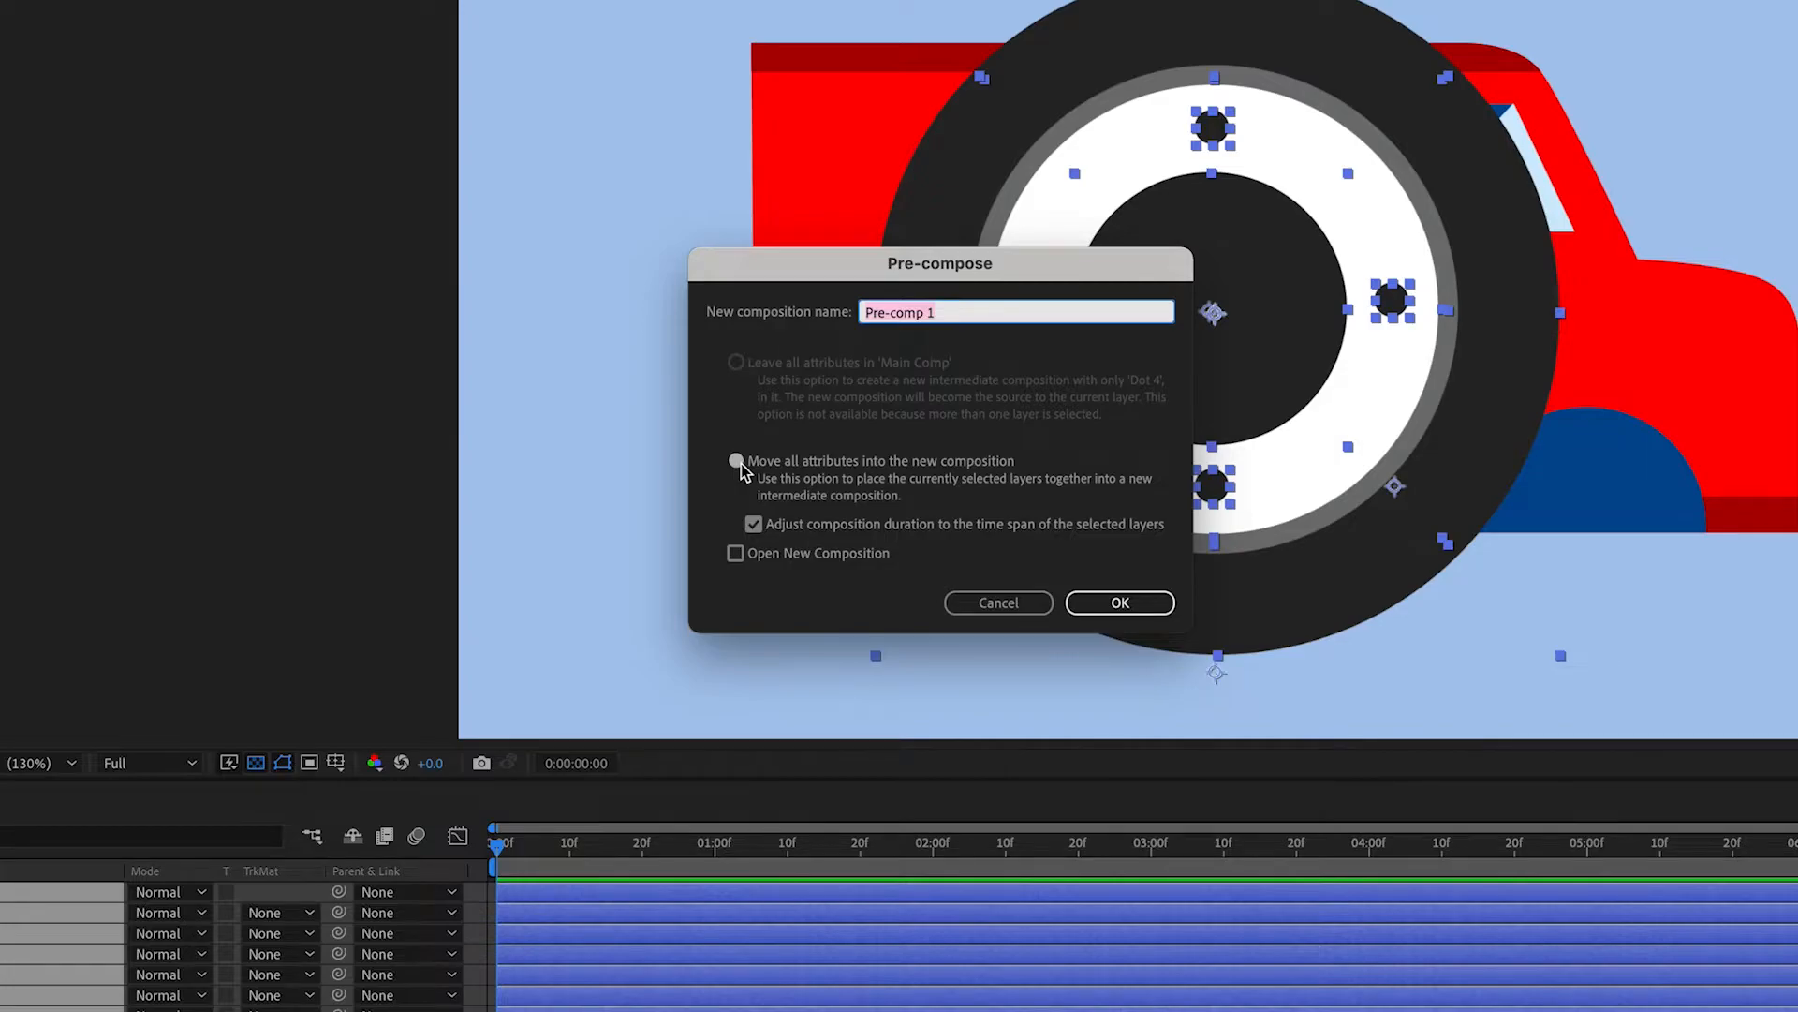
{"action": "type", "text": "Wheel"}
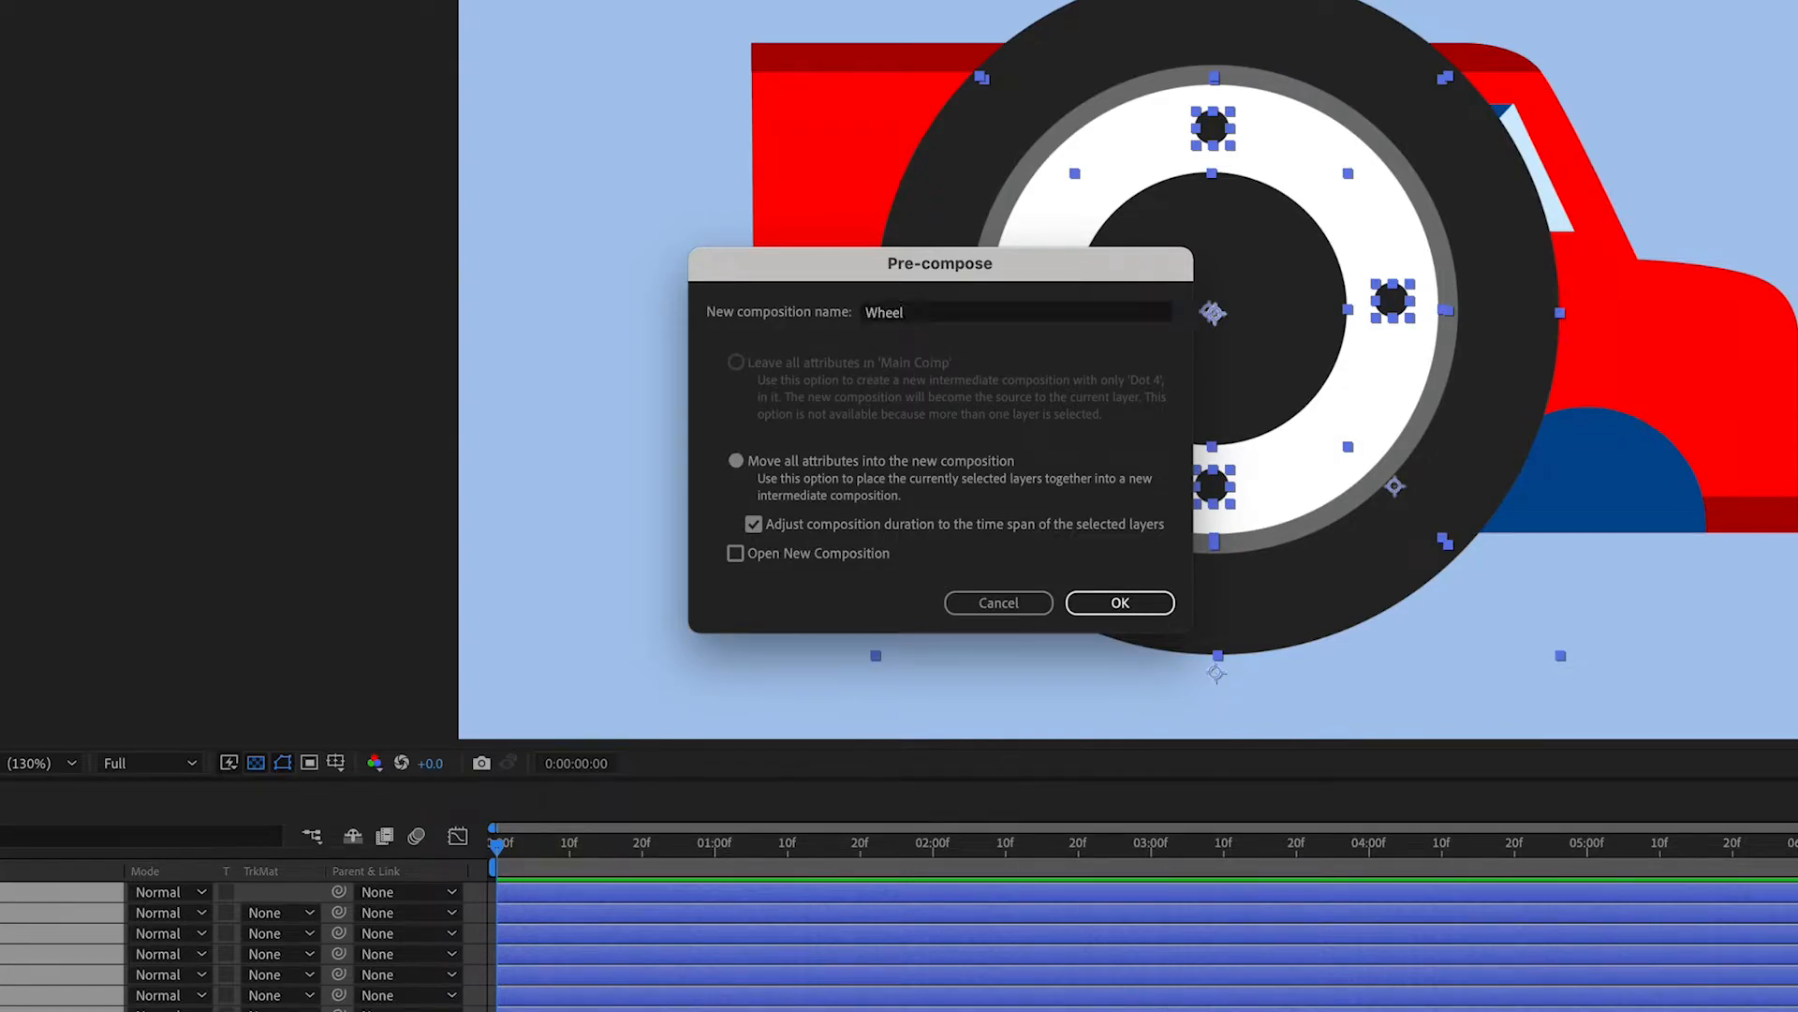
{"action": "key", "text": "Return"}
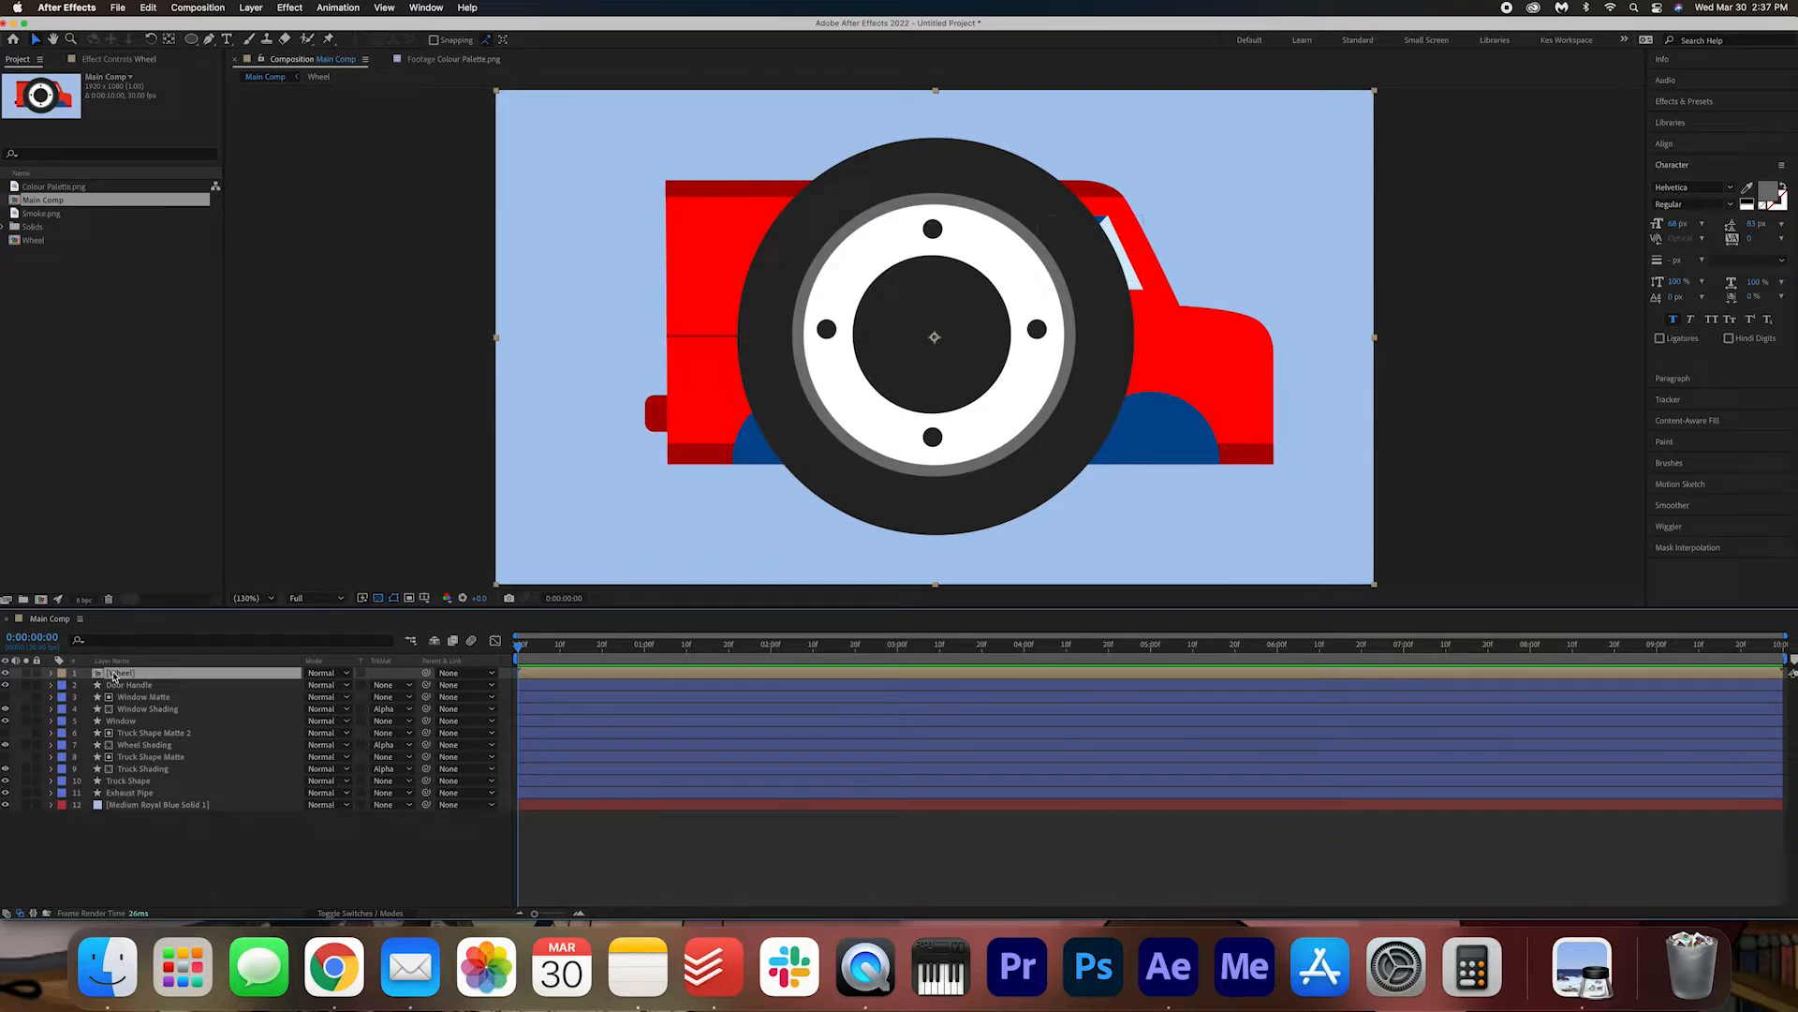
- Scale the Wheel layer down to 31% and centre it in the van's rear wheel arch
{"action": "key", "text": "s"}
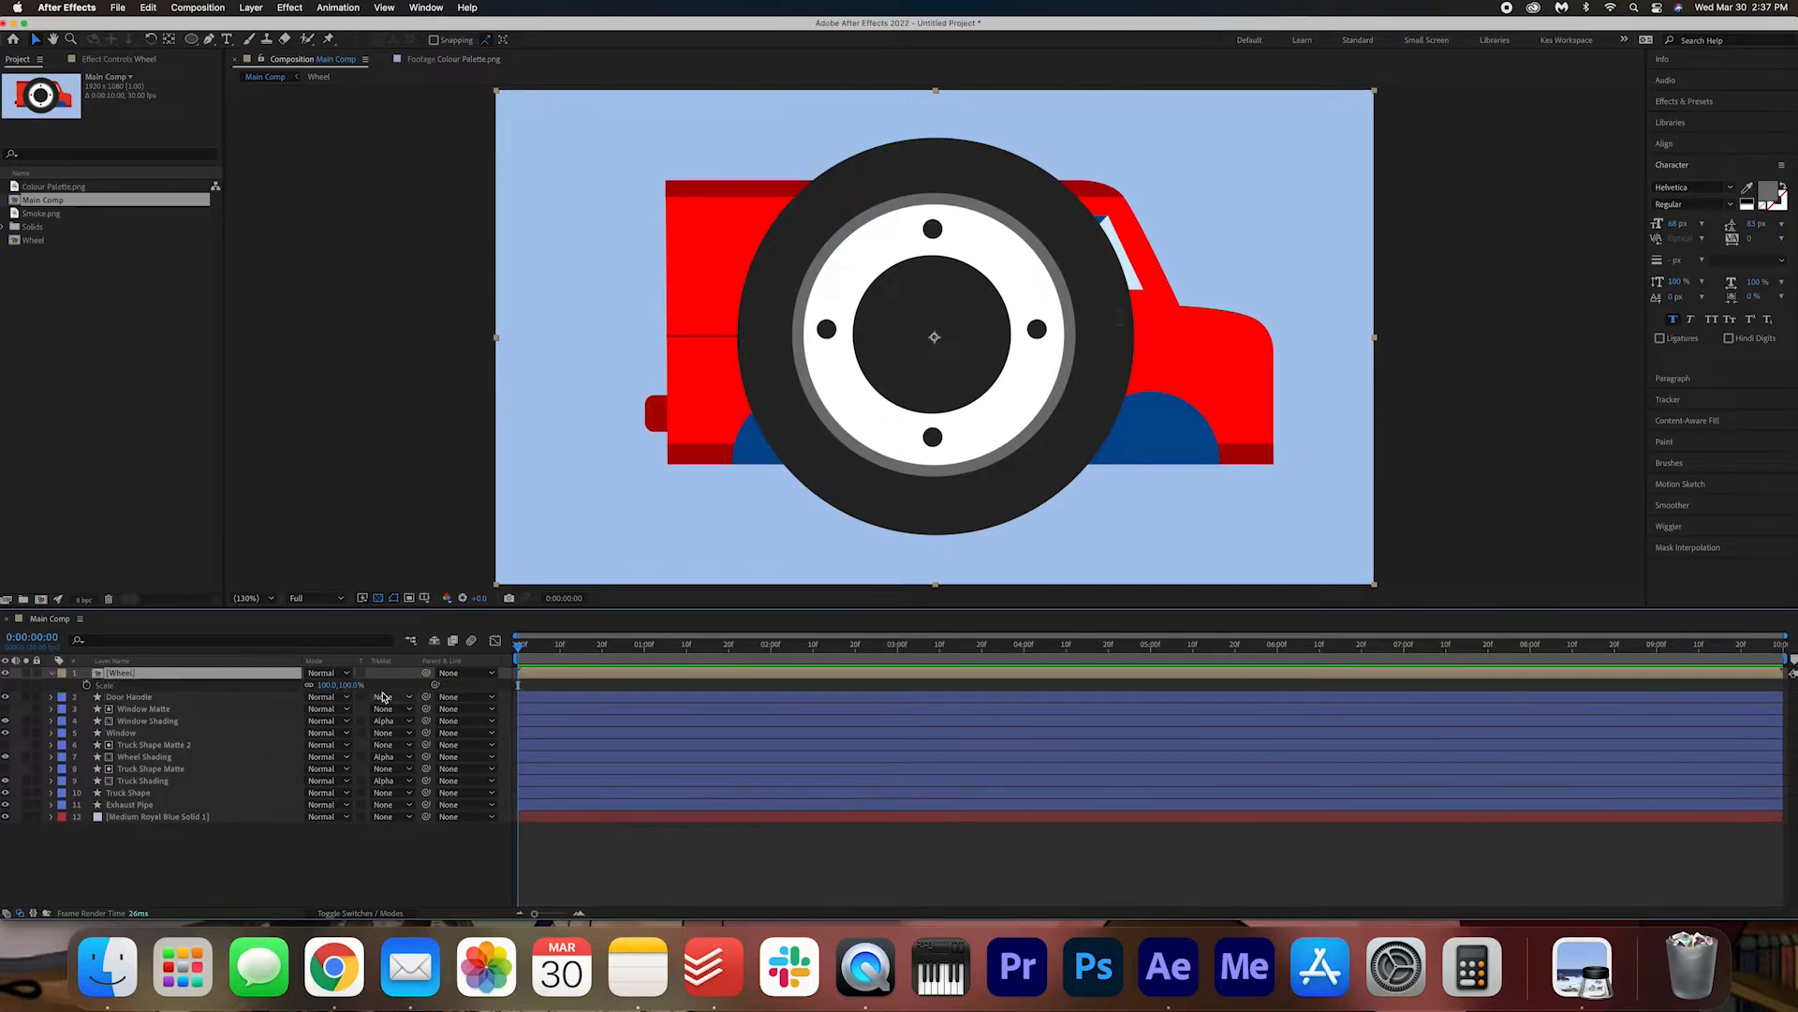
{"action": "left_click_drag", "start_coordinate": [327, 685], "coordinate": [280, 684]}
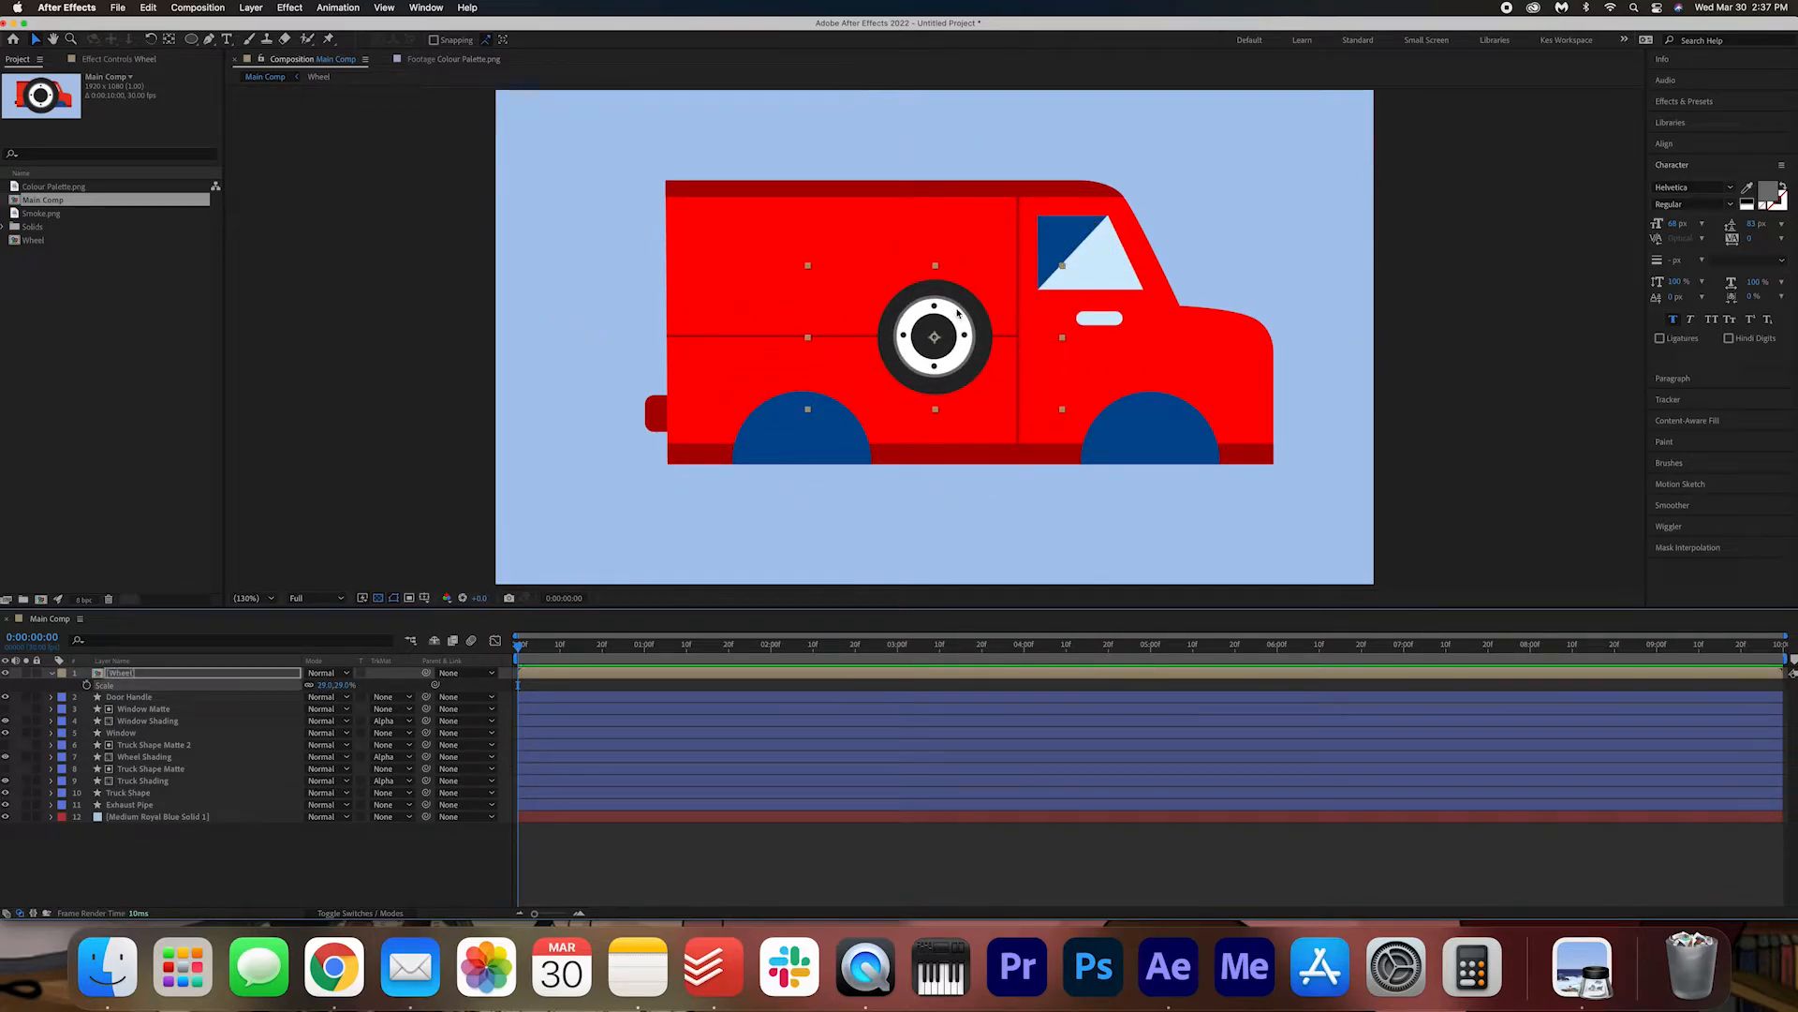
{"action": "left_click_drag", "start_coordinate": [959, 312], "coordinate": [825, 434]}
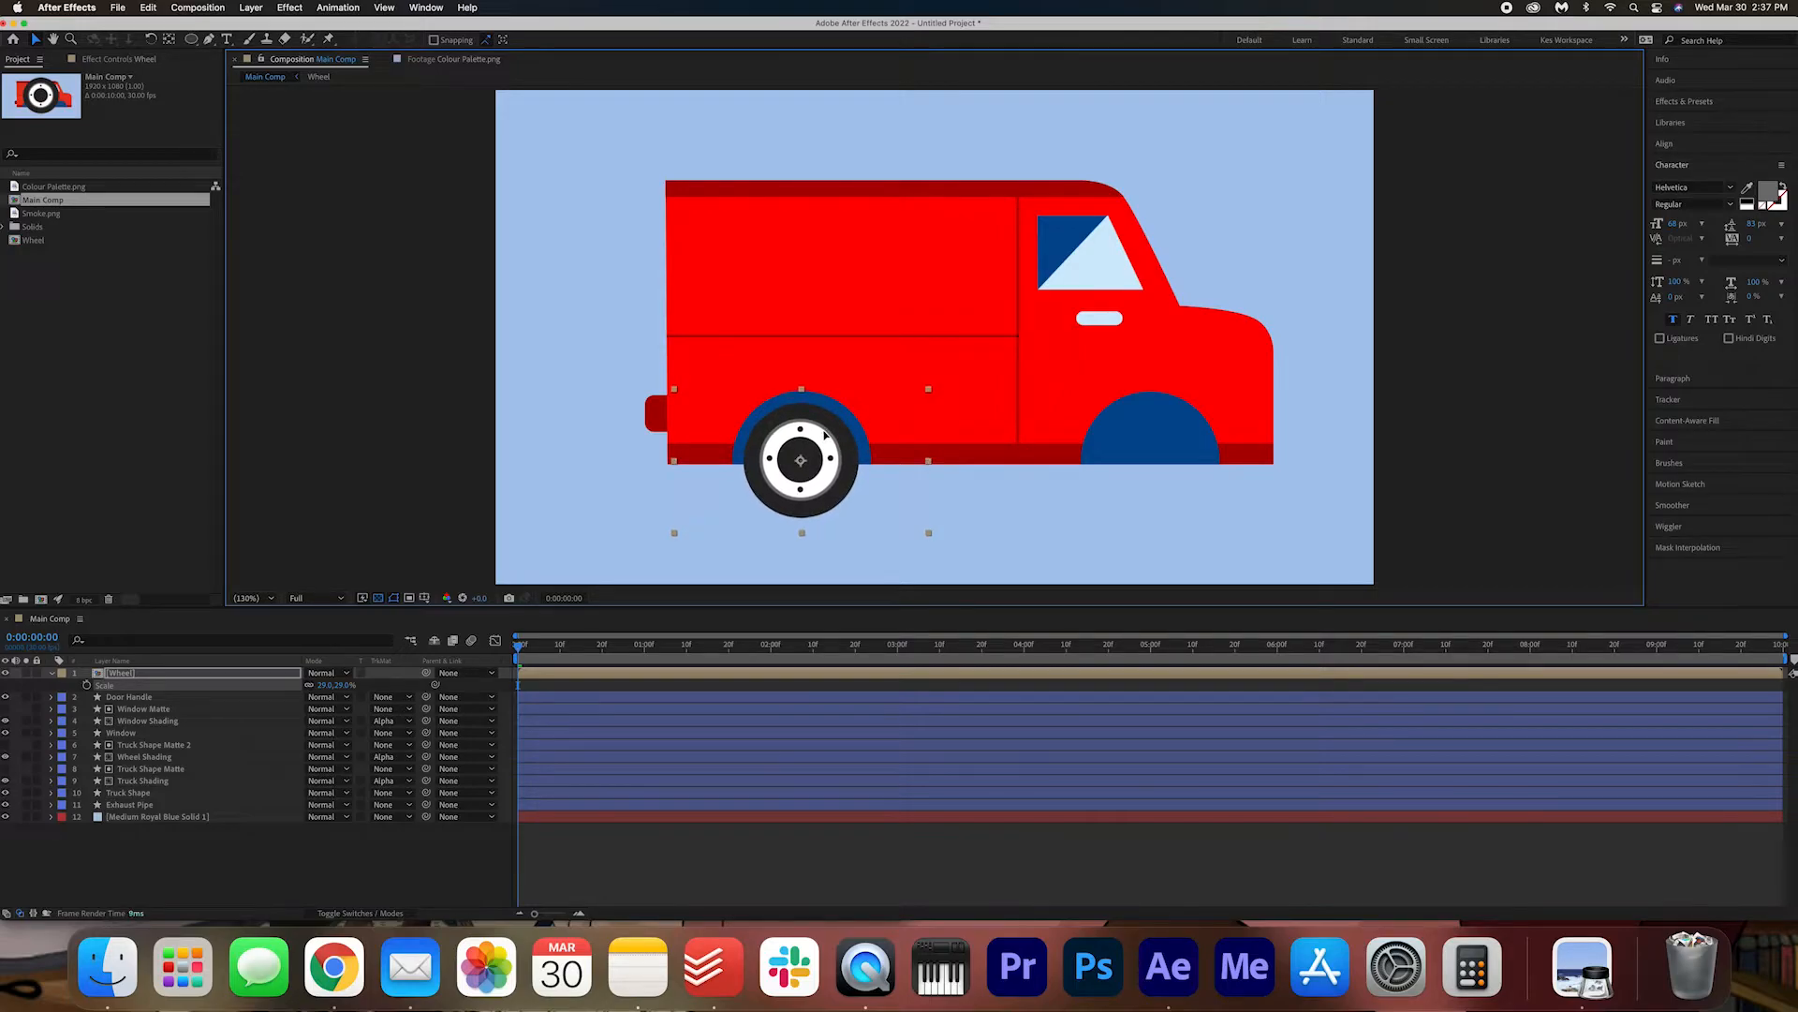
{"action": "left_click_drag", "start_coordinate": [324, 686], "coordinate": [330, 686]}
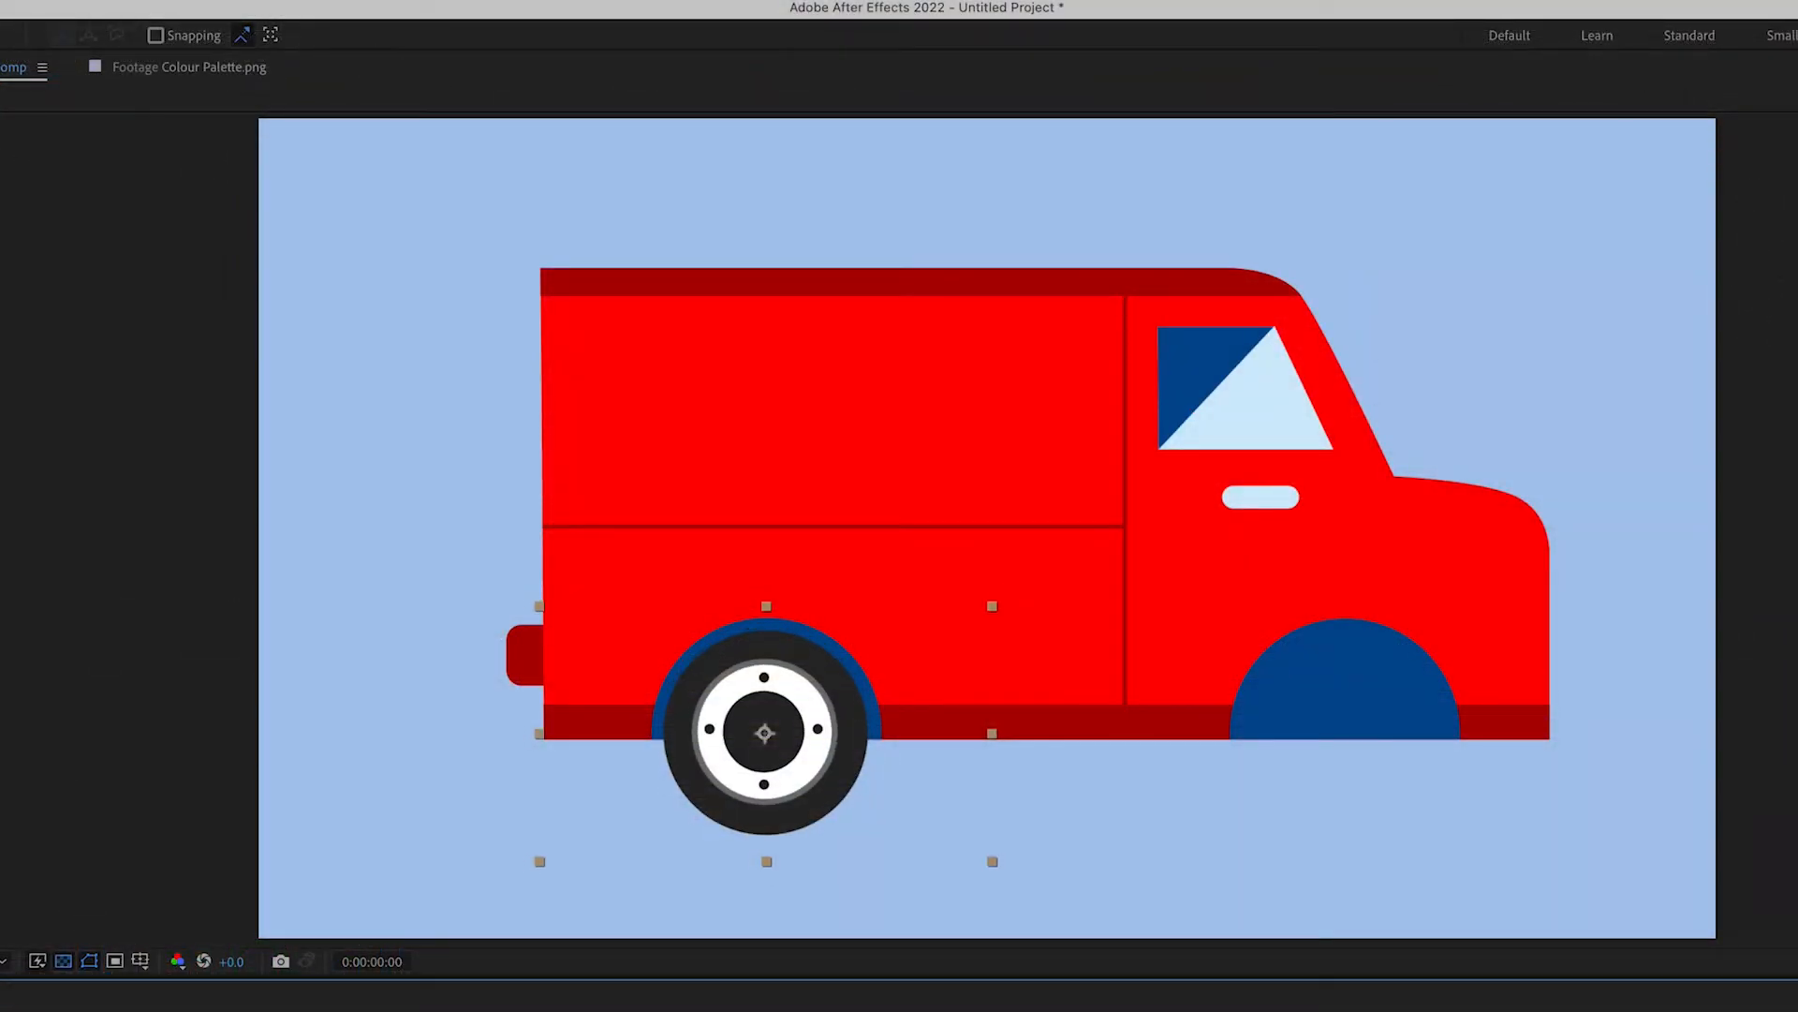
{"action": "left_click_drag", "start_coordinate": [810, 677], "coordinate": [810, 685]}
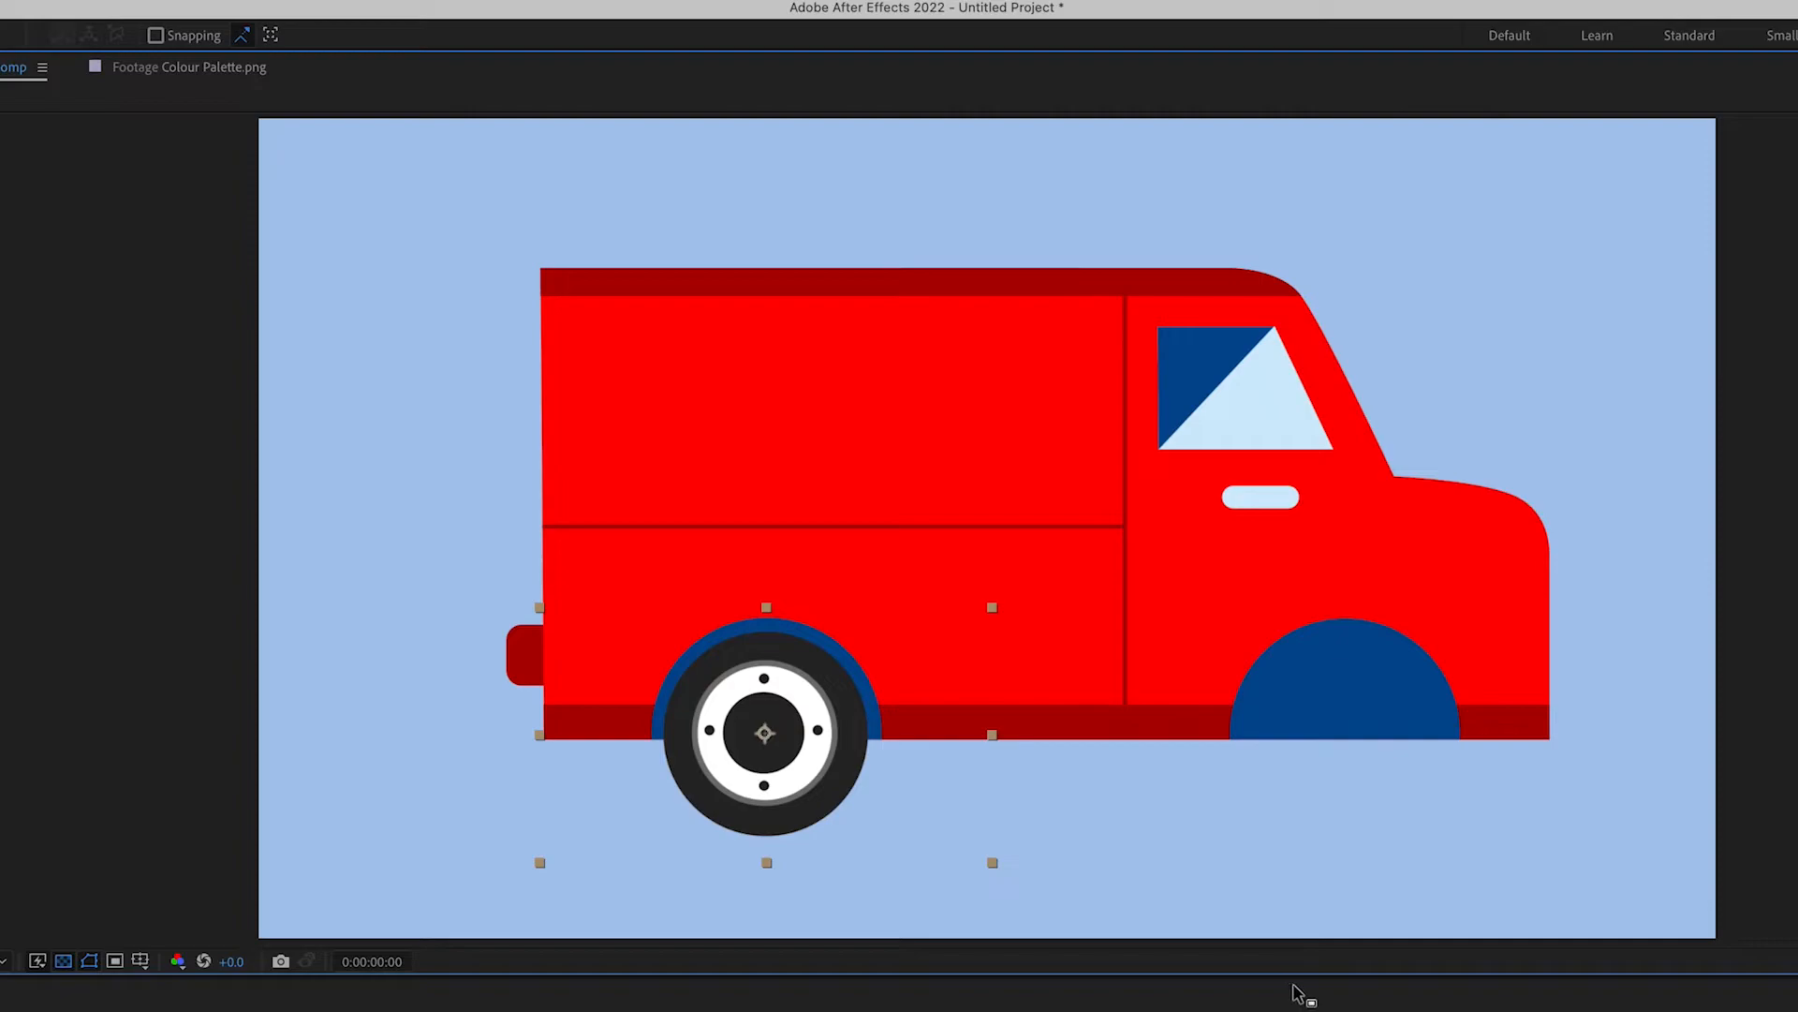
{"action": "key", "text": "Right"}
{"action": "key", "text": "Left"}
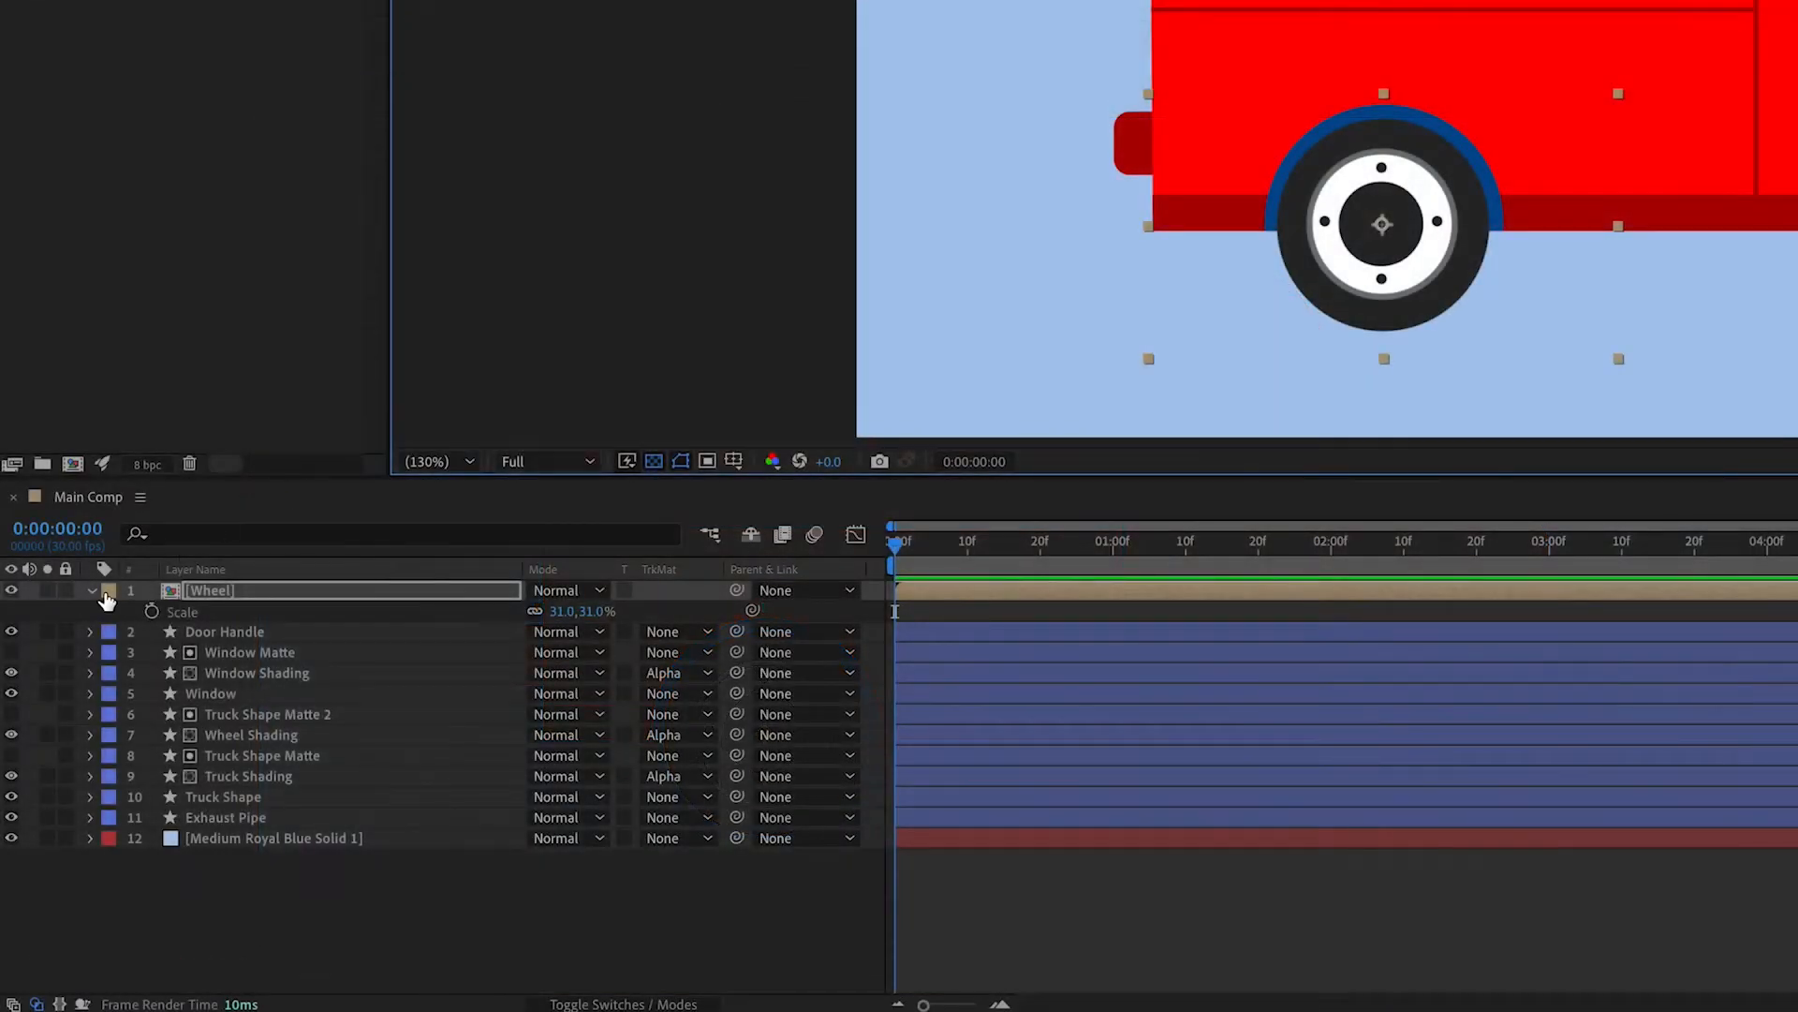
- Duplicate the Wheel layer and move the copy horizontally into the front wheel arch, at an X position of about 1432
{"action": "left_click", "coordinate": [92, 591]}
{"action": "left_click", "coordinate": [217, 592]}
{"action": "key", "text": "ctrl+d"}
{"action": "key", "text": "p"}
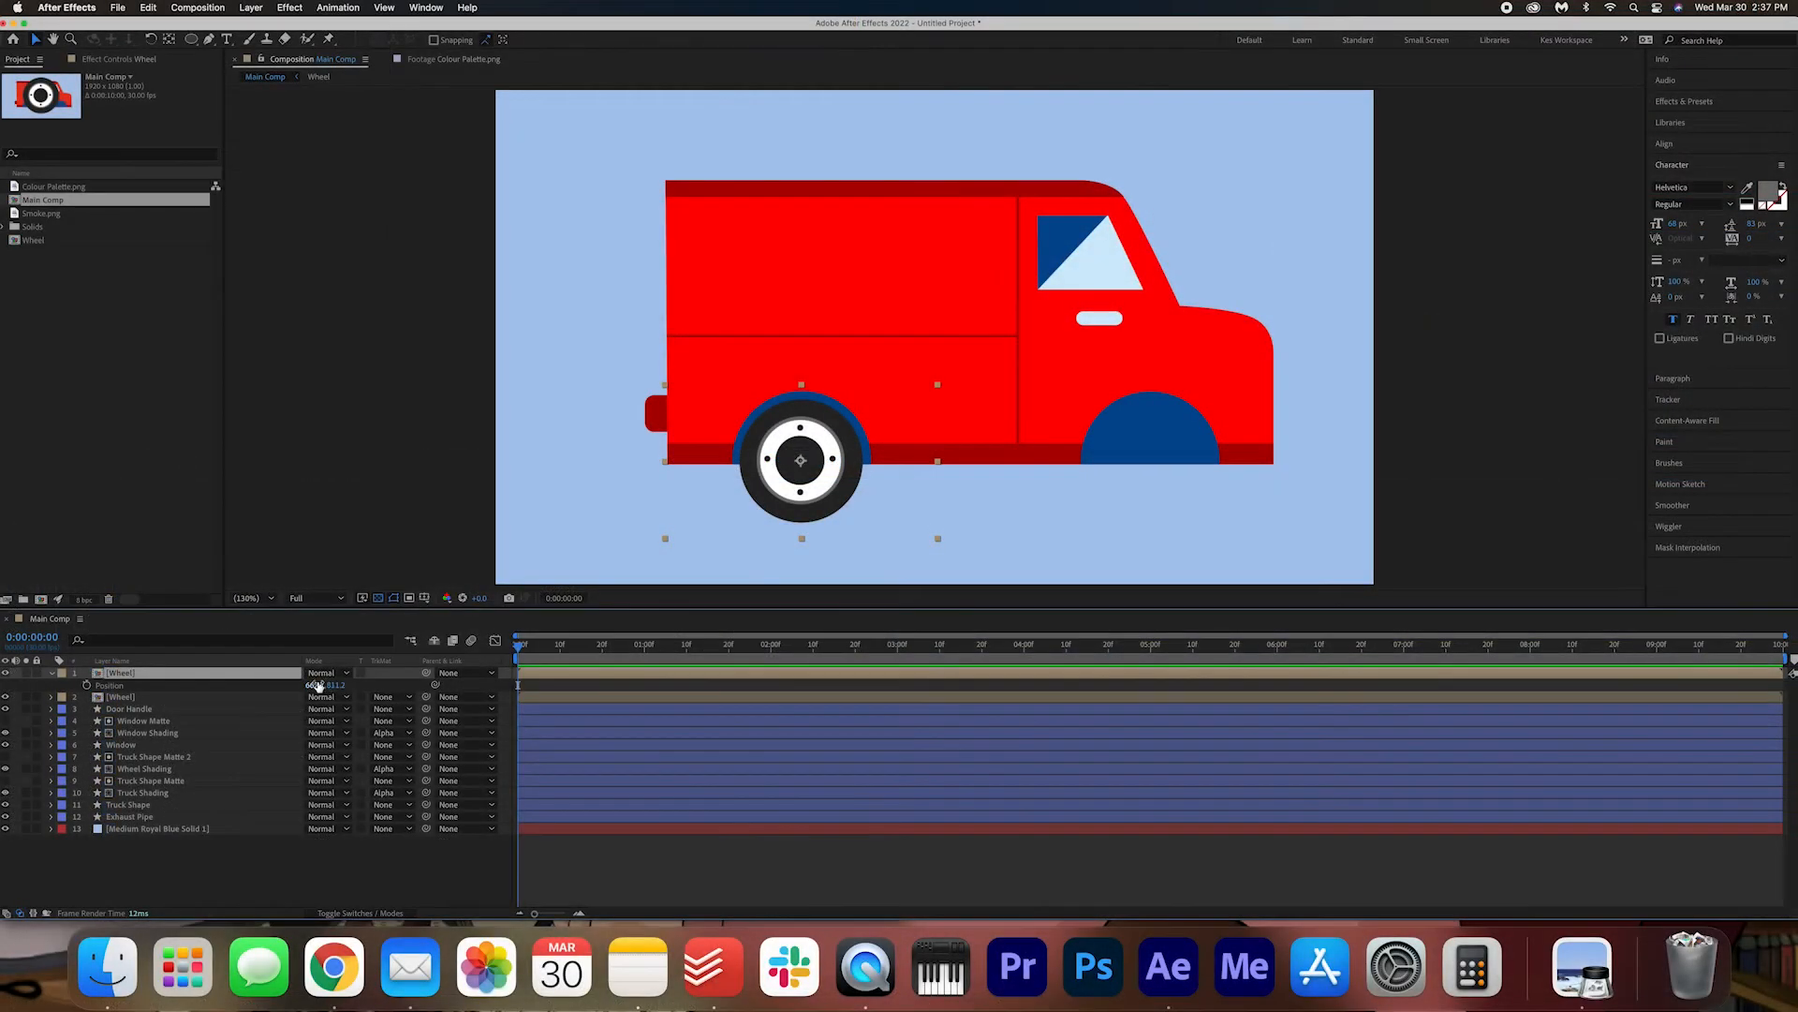
{"action": "left_click_drag", "start_coordinate": [318, 684], "coordinate": [858, 687]}
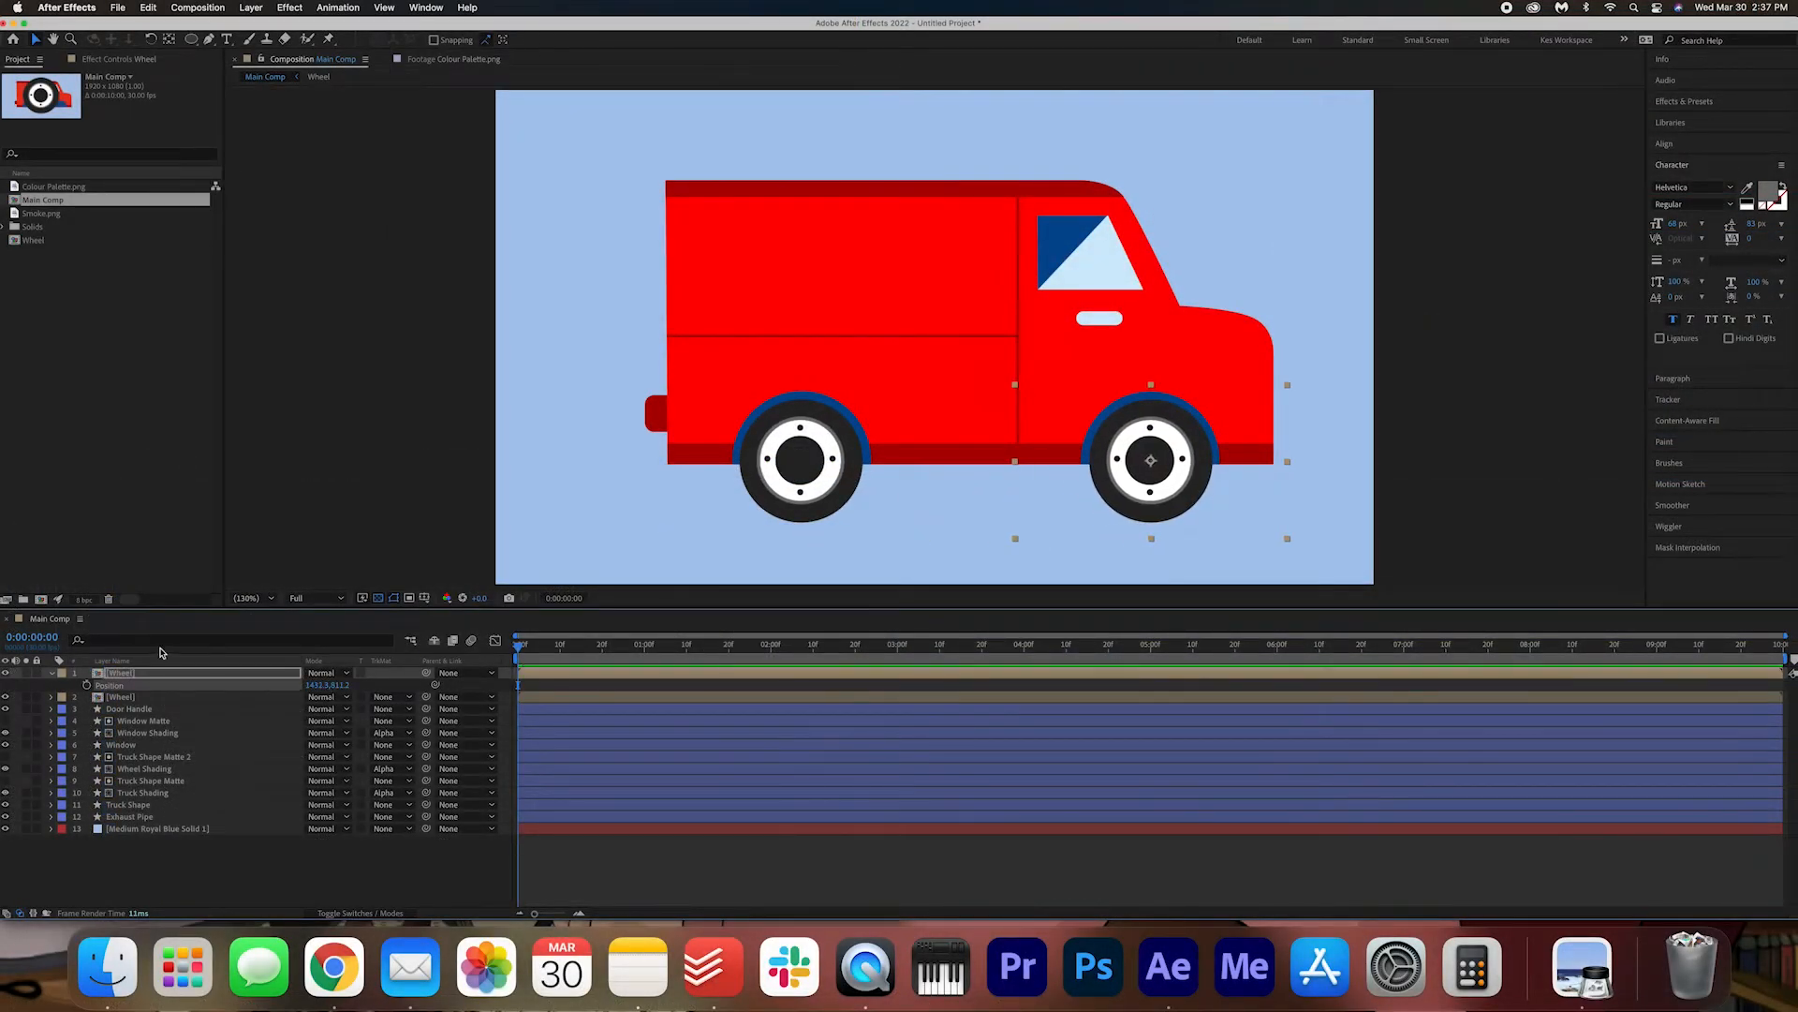
{"action": "left_click", "coordinate": [52, 675]}
{"action": "left_click", "coordinate": [293, 874]}
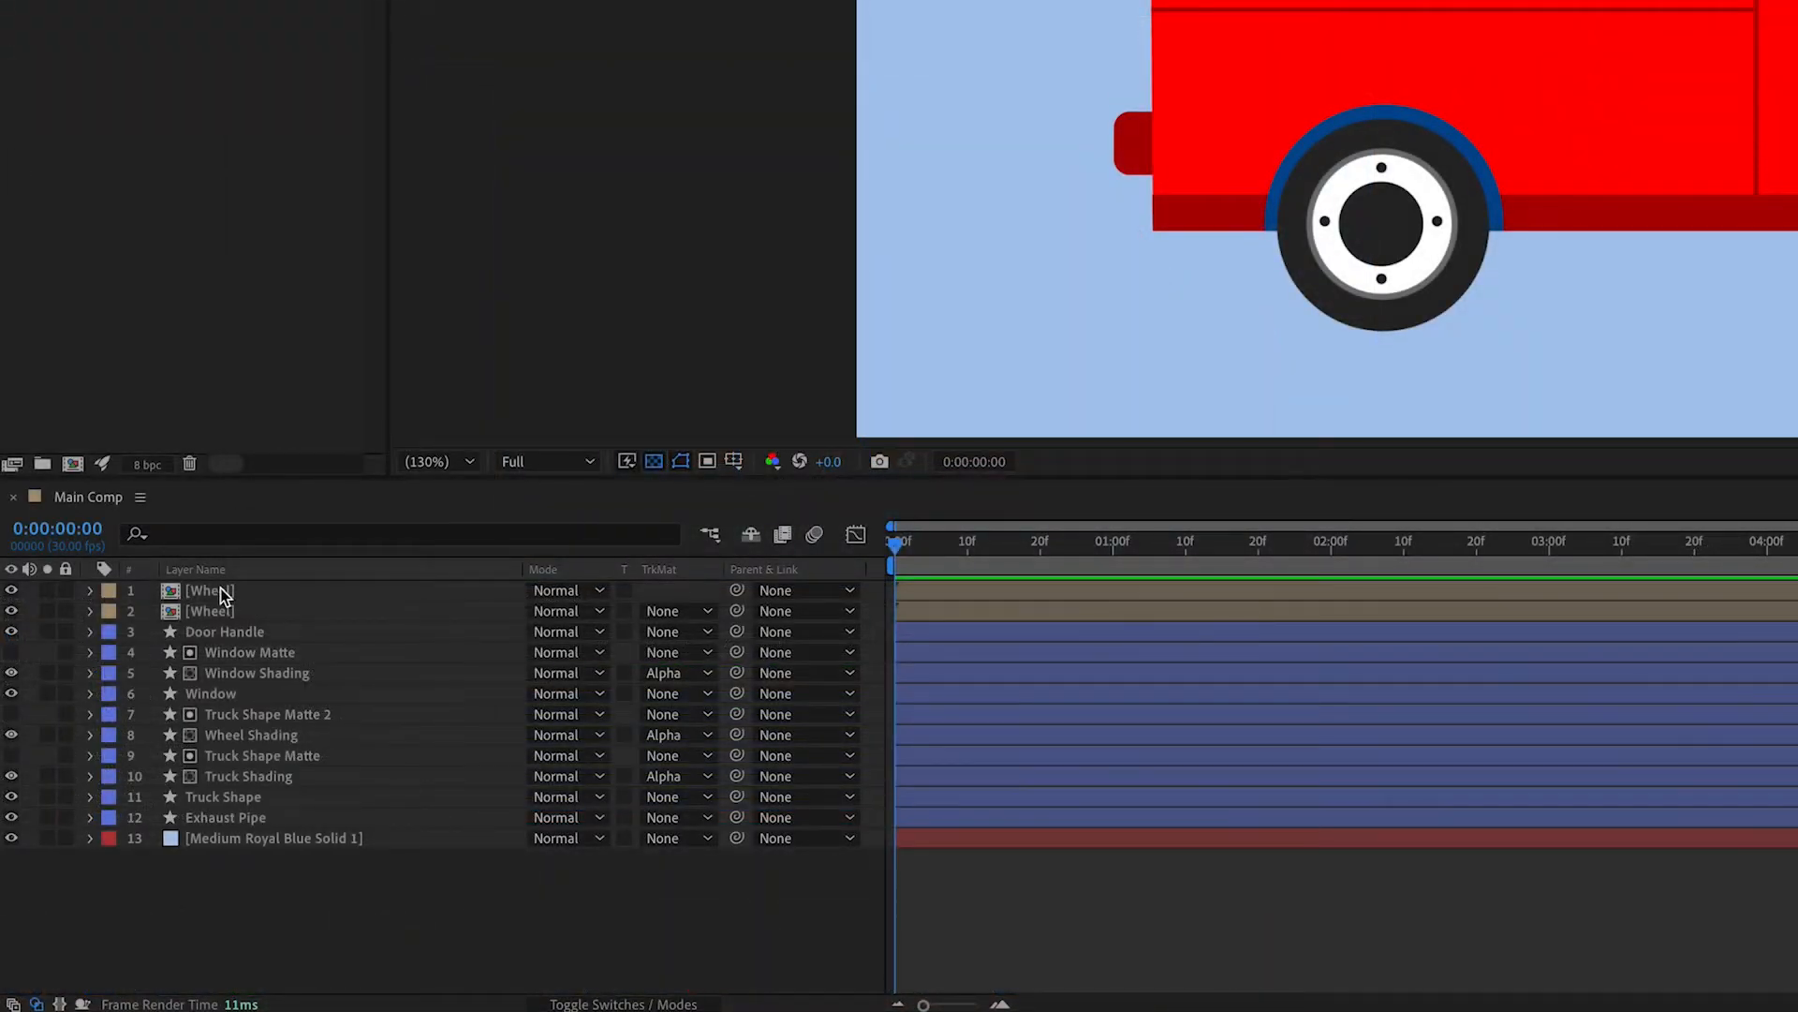
- Set a starting Rotation keyframe of 0 degrees on both Wheel layers at 0:00:00:00
{"action": "left_click", "coordinate": [223, 596]}
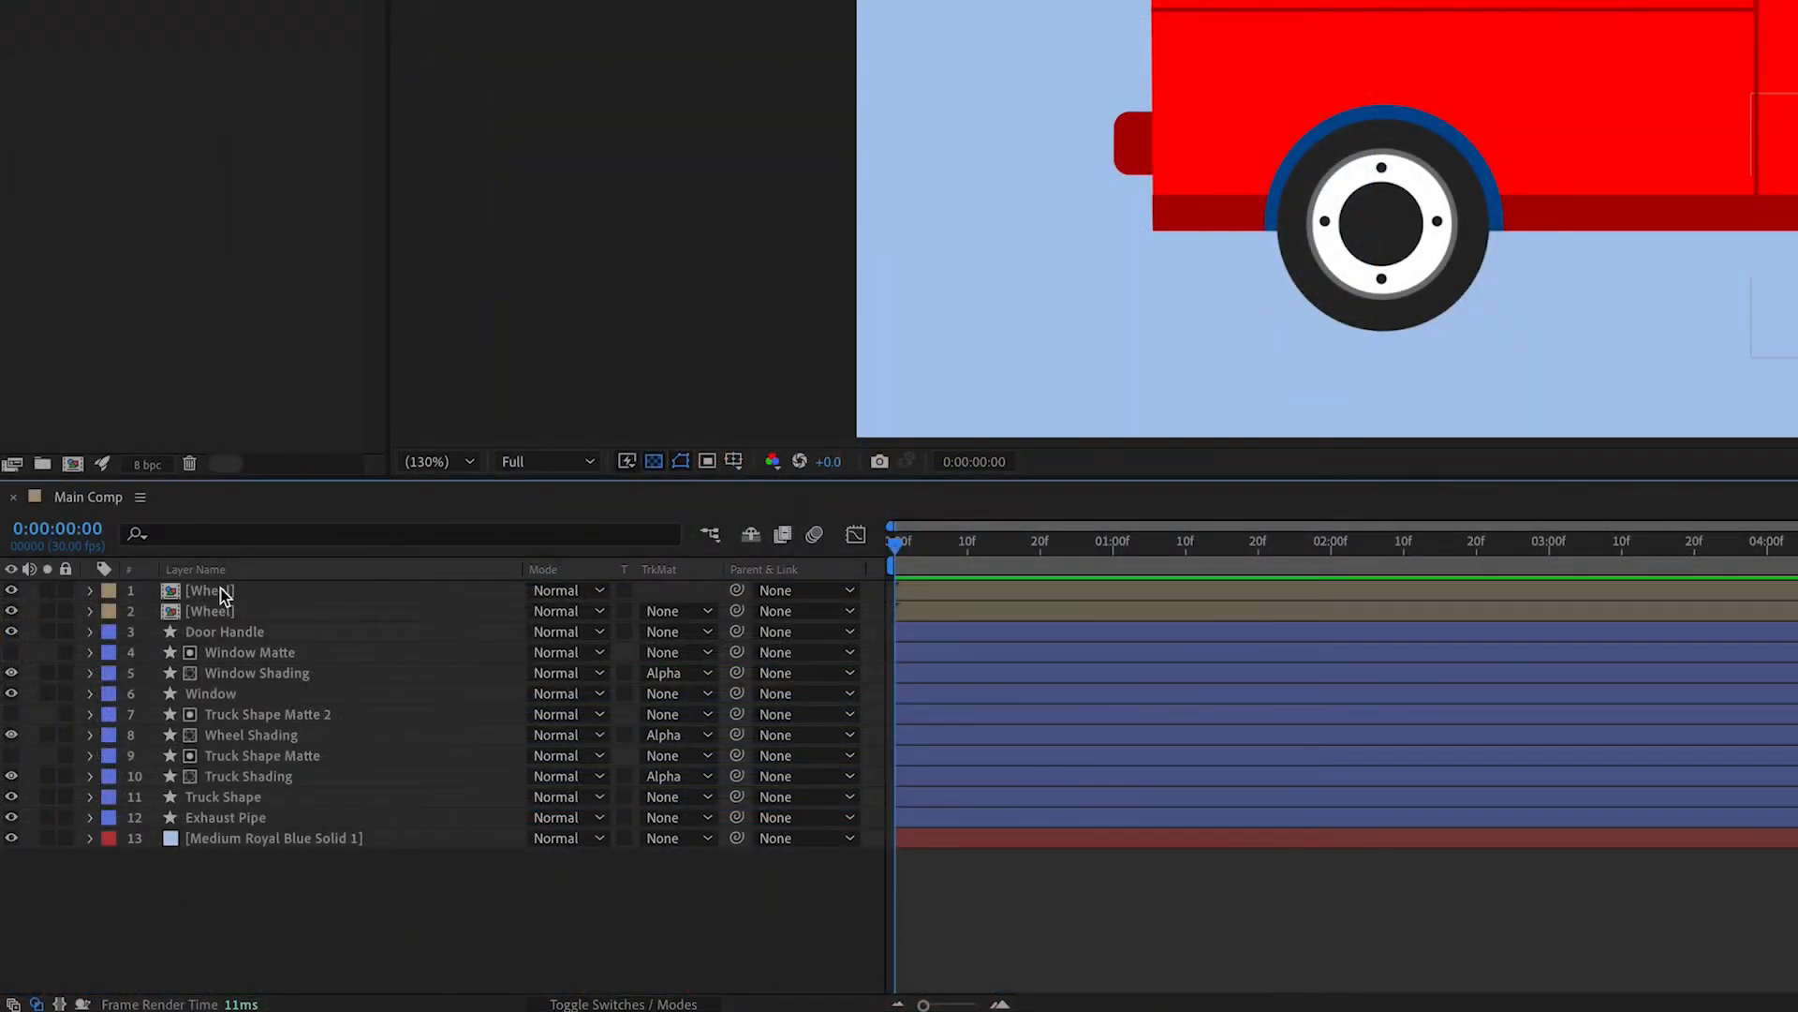
{"action": "left_click", "coordinate": [221, 615], "text": "shift"}
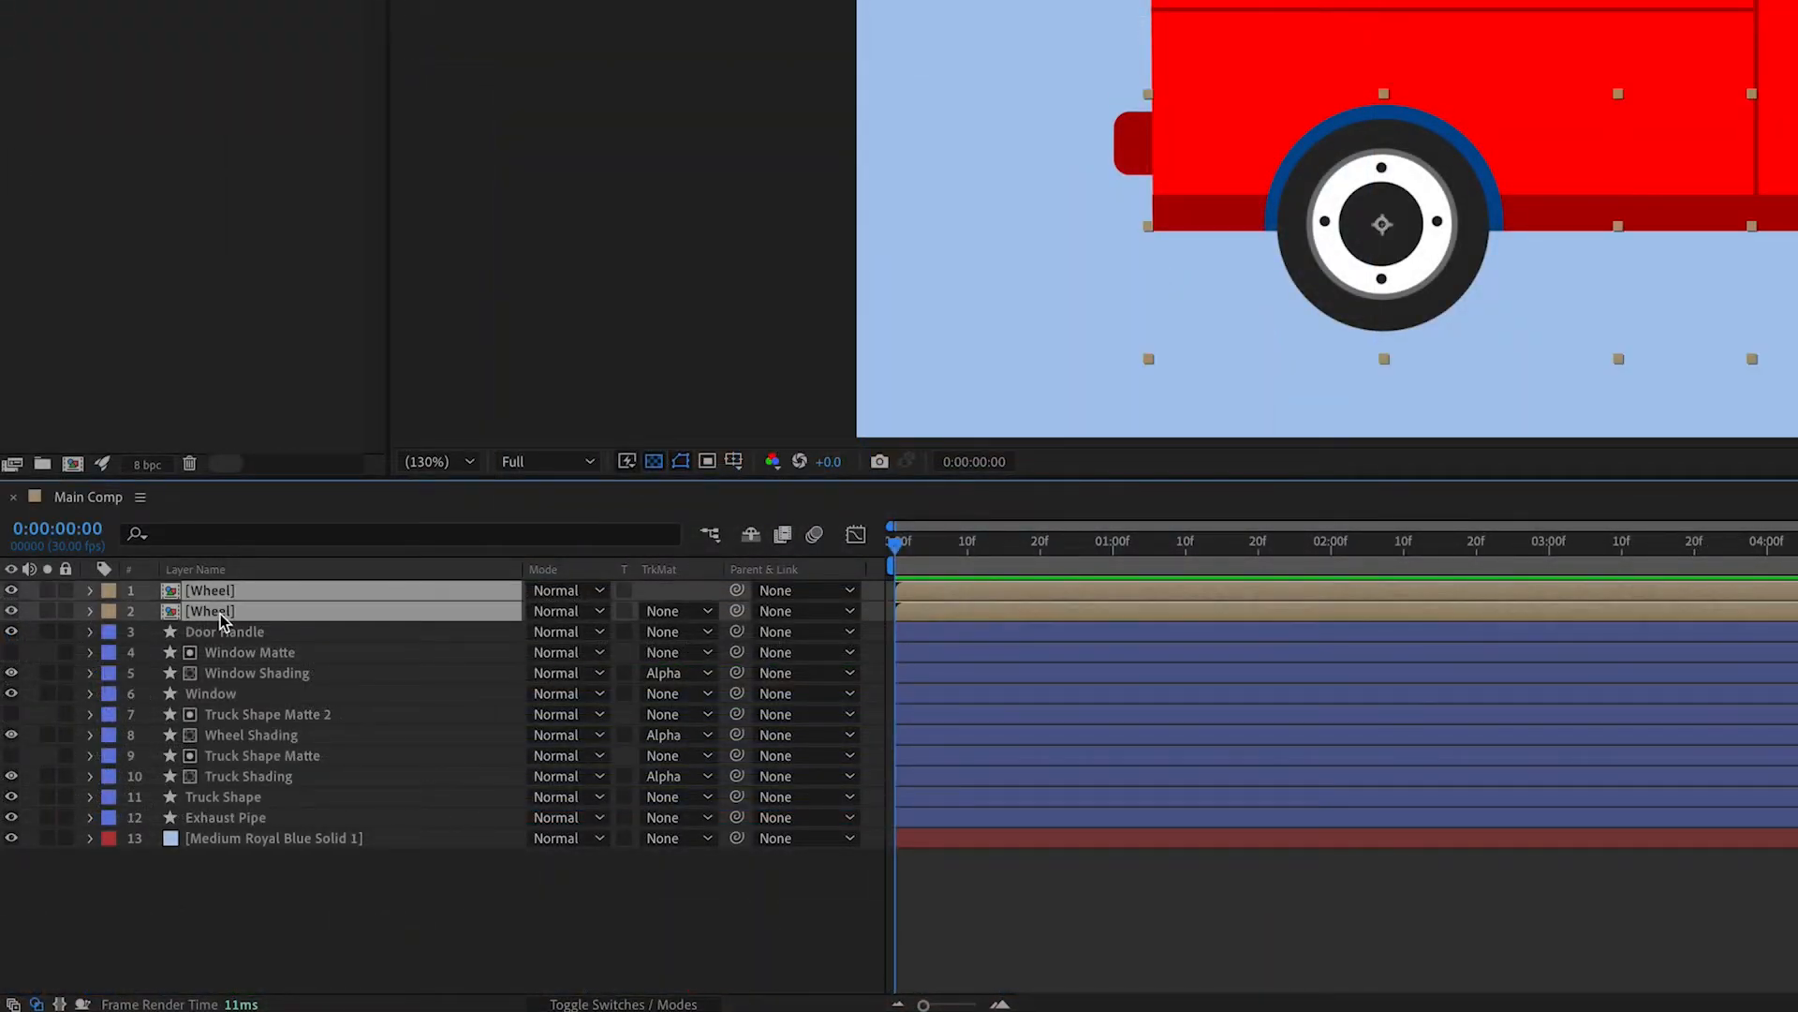
{"action": "key", "text": "r"}
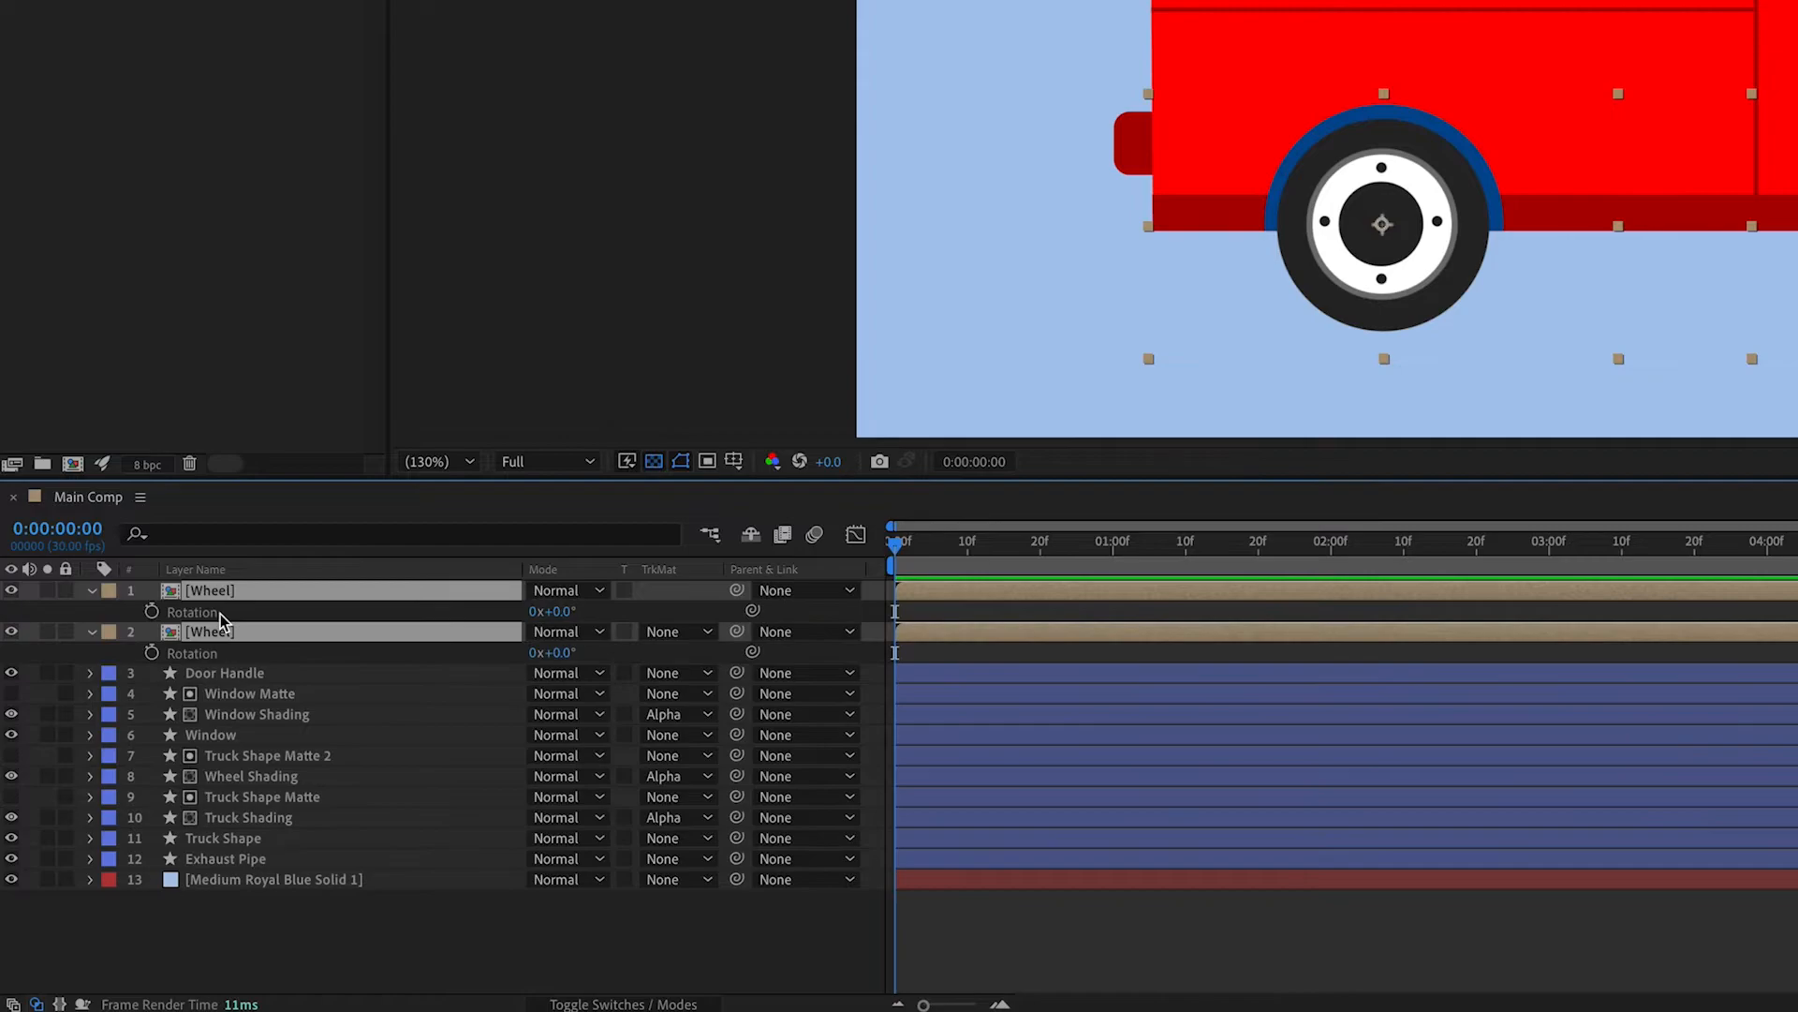
{"action": "left_click", "coordinate": [152, 613]}
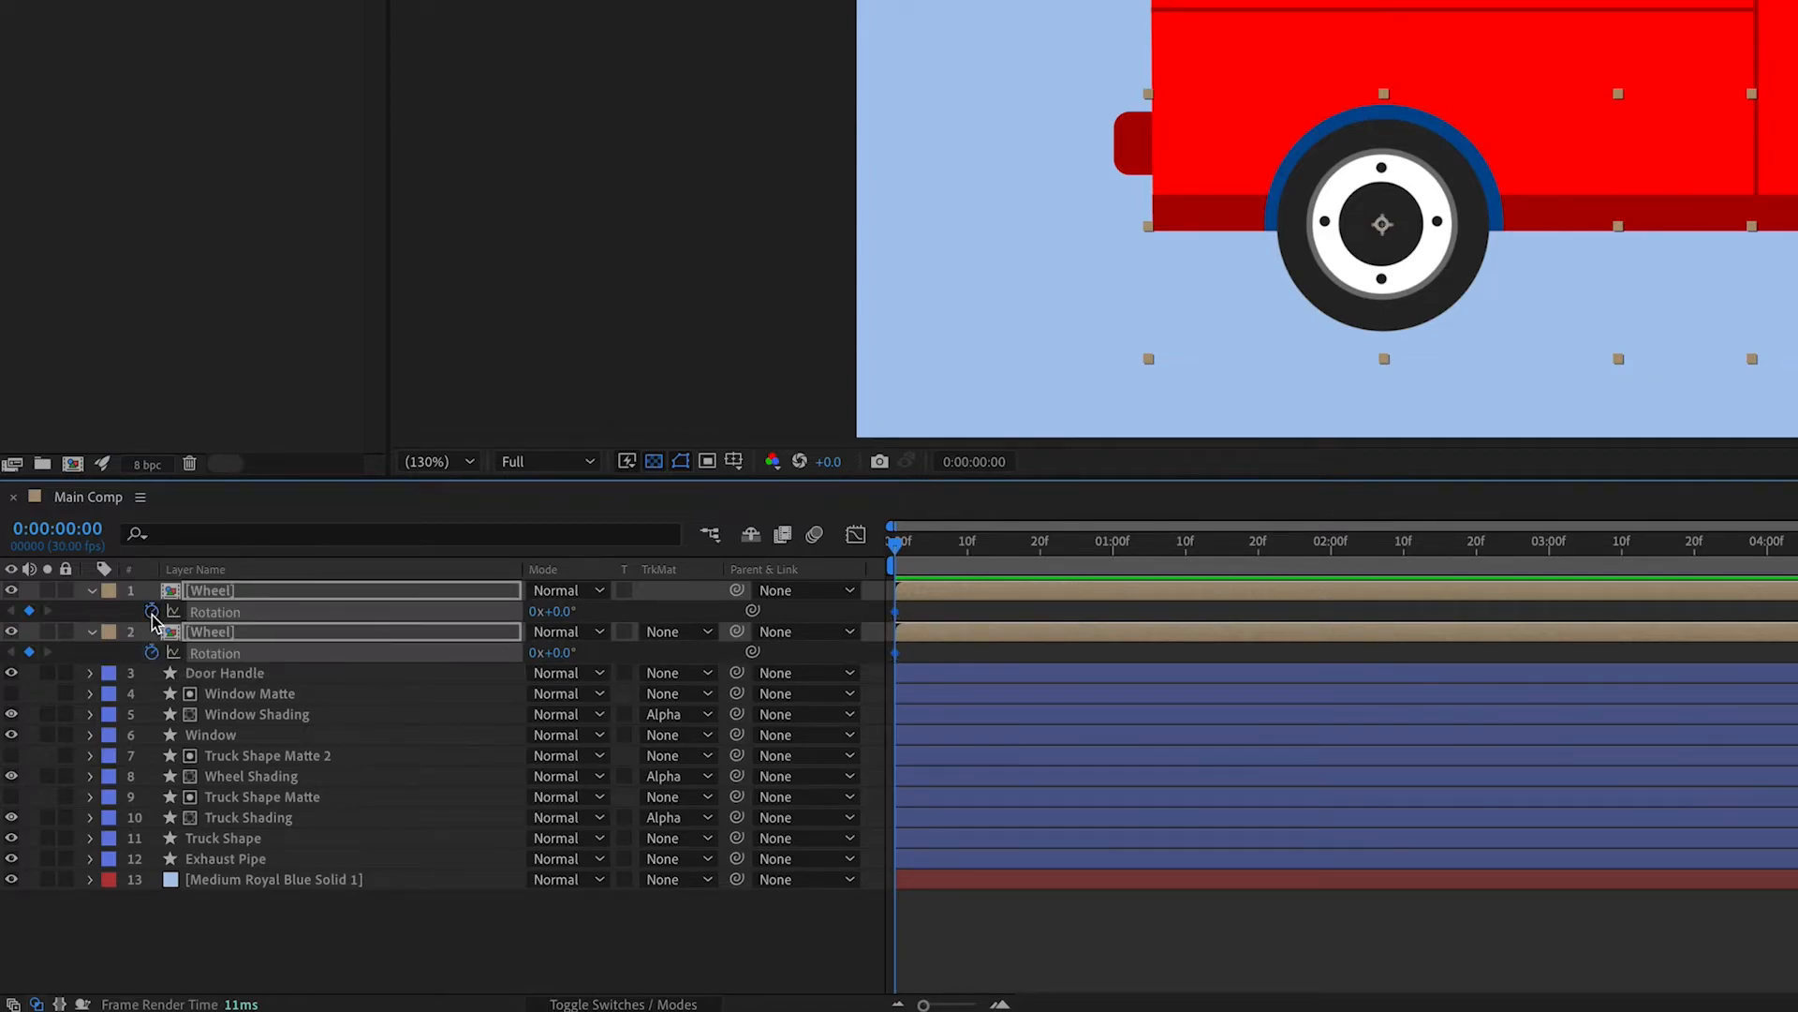
- Add Rotation keyframes of 5 full turns to both wheels at the end of the composition, and preview the spin
{"action": "left_click_drag", "start_coordinate": [1093, 548], "coordinate": [1296, 562]}
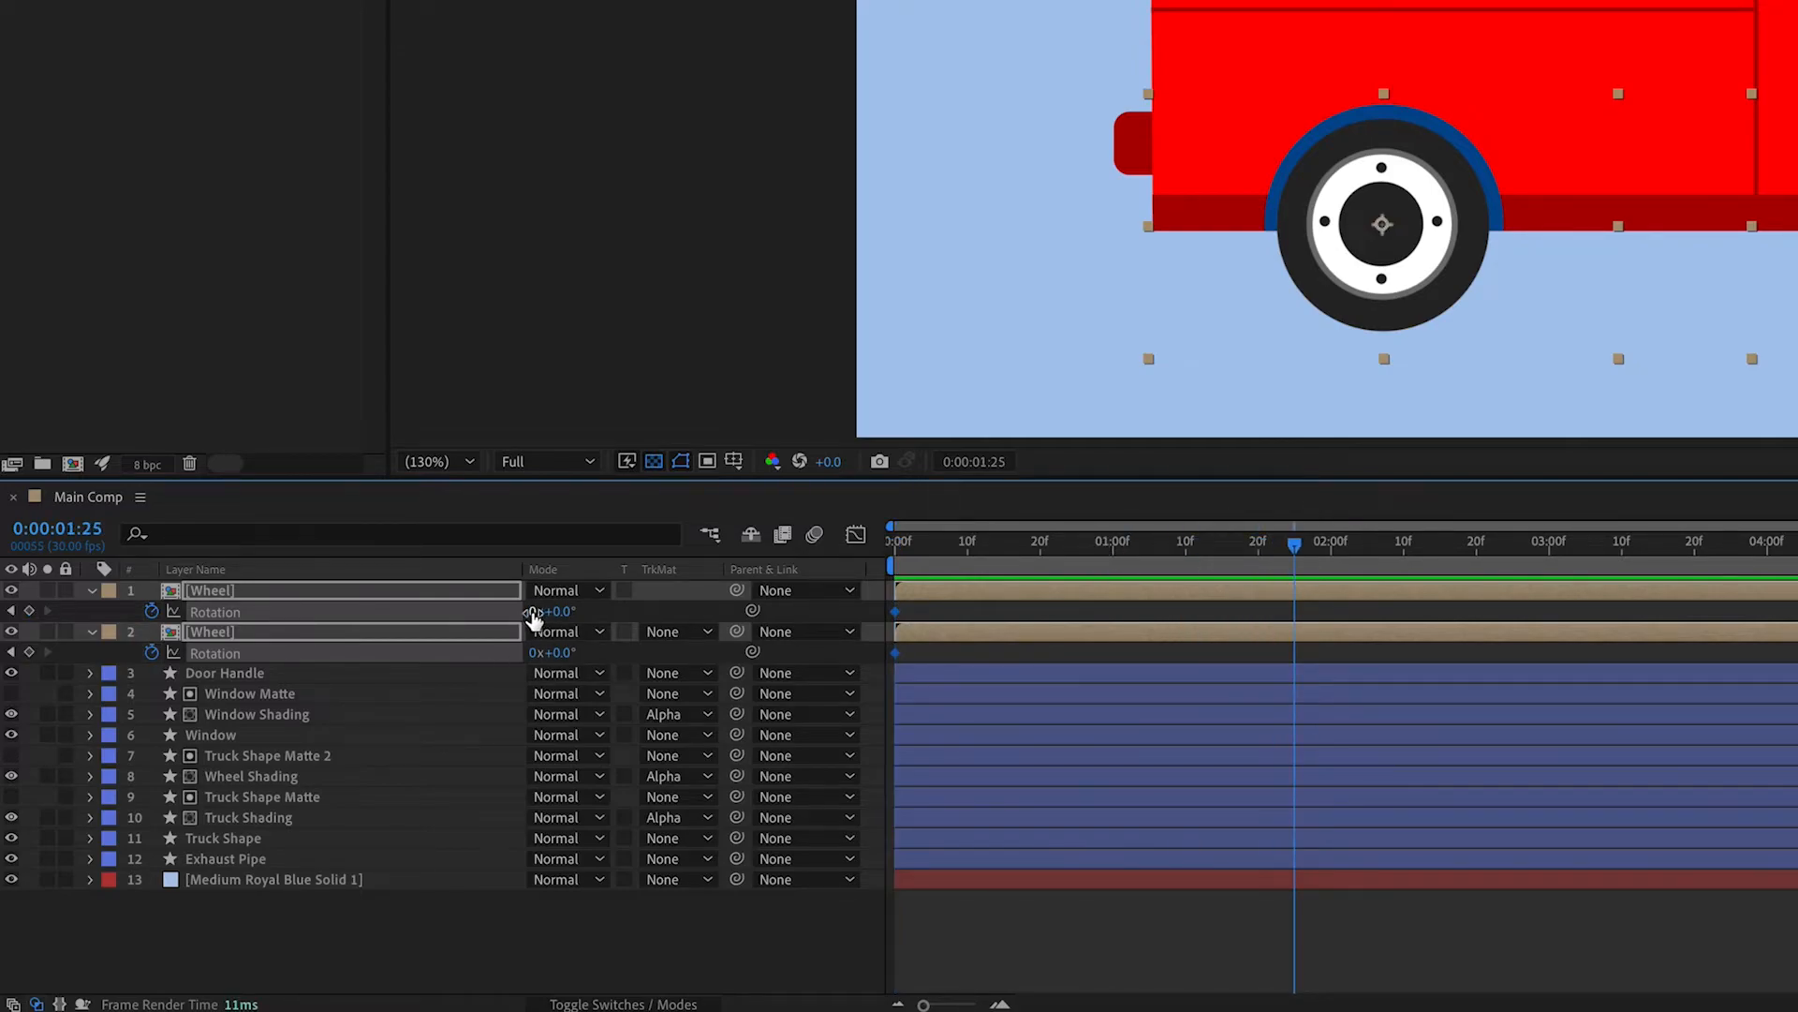
{"action": "left_click", "coordinate": [532, 611]}
{"action": "type", "text": "5"}
{"action": "key", "text": "Return"}
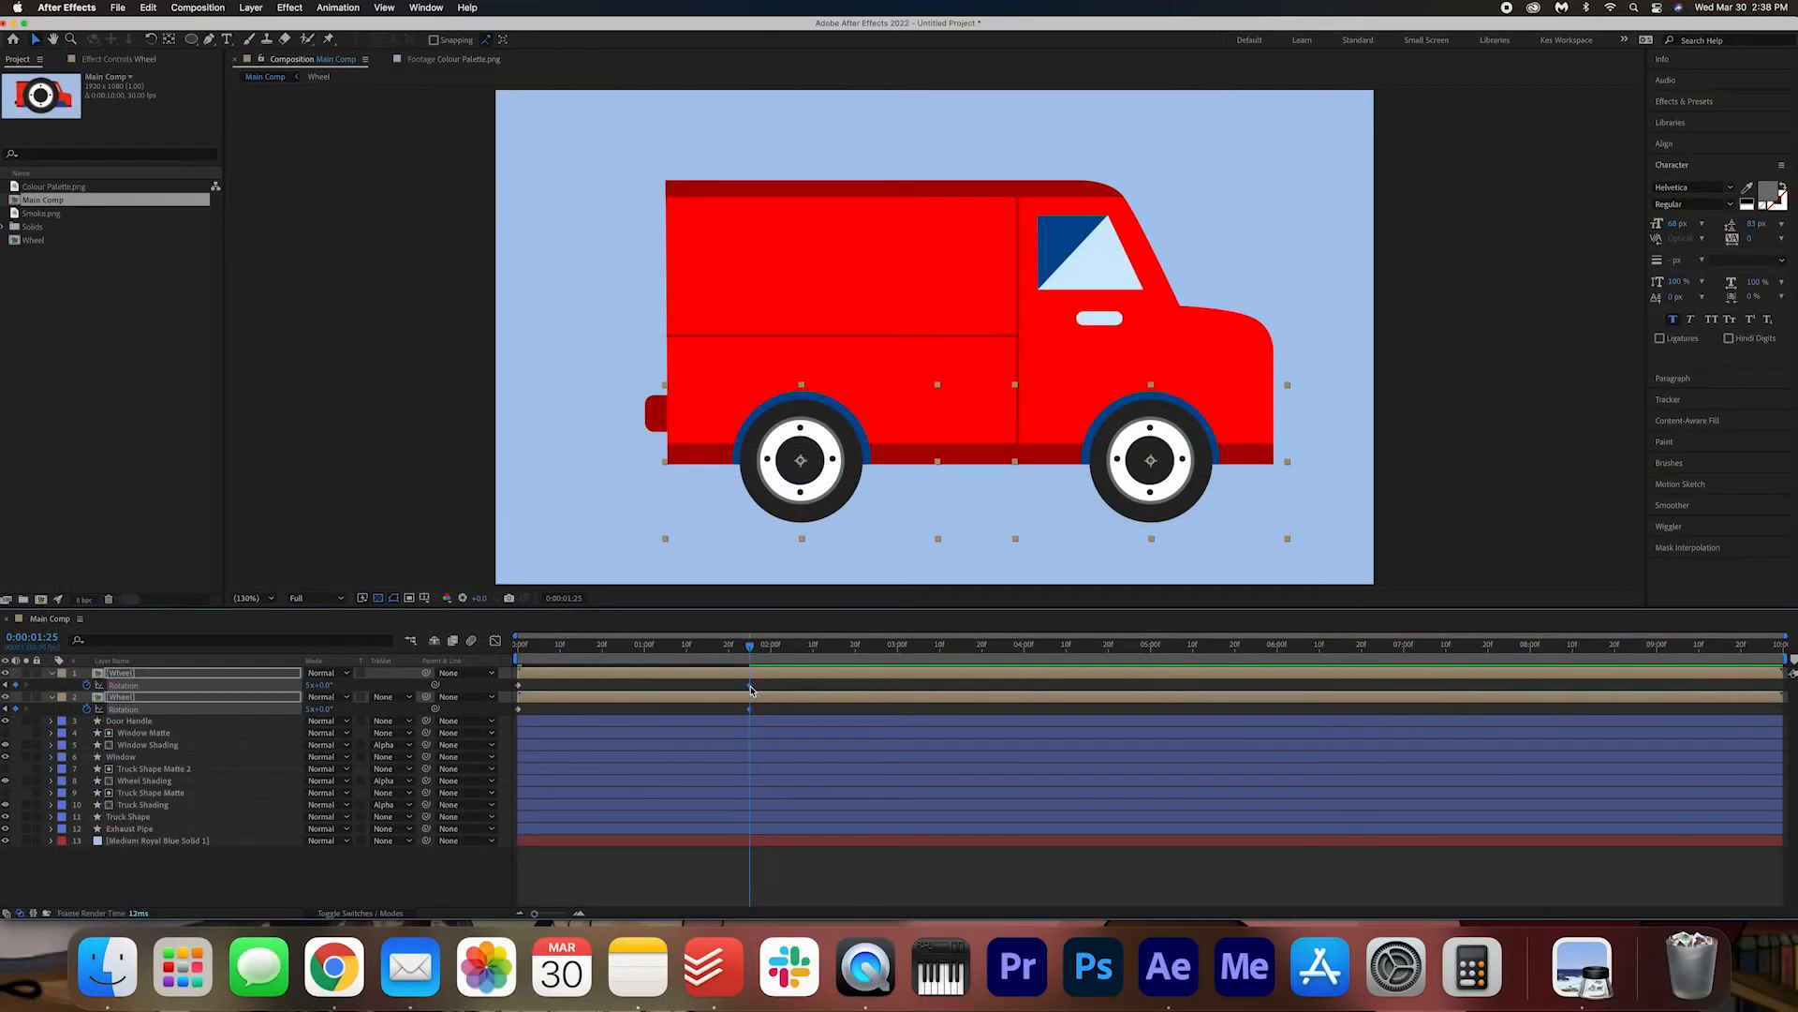
{"action": "left_click_drag", "start_coordinate": [751, 691], "coordinate": [1783, 702]}
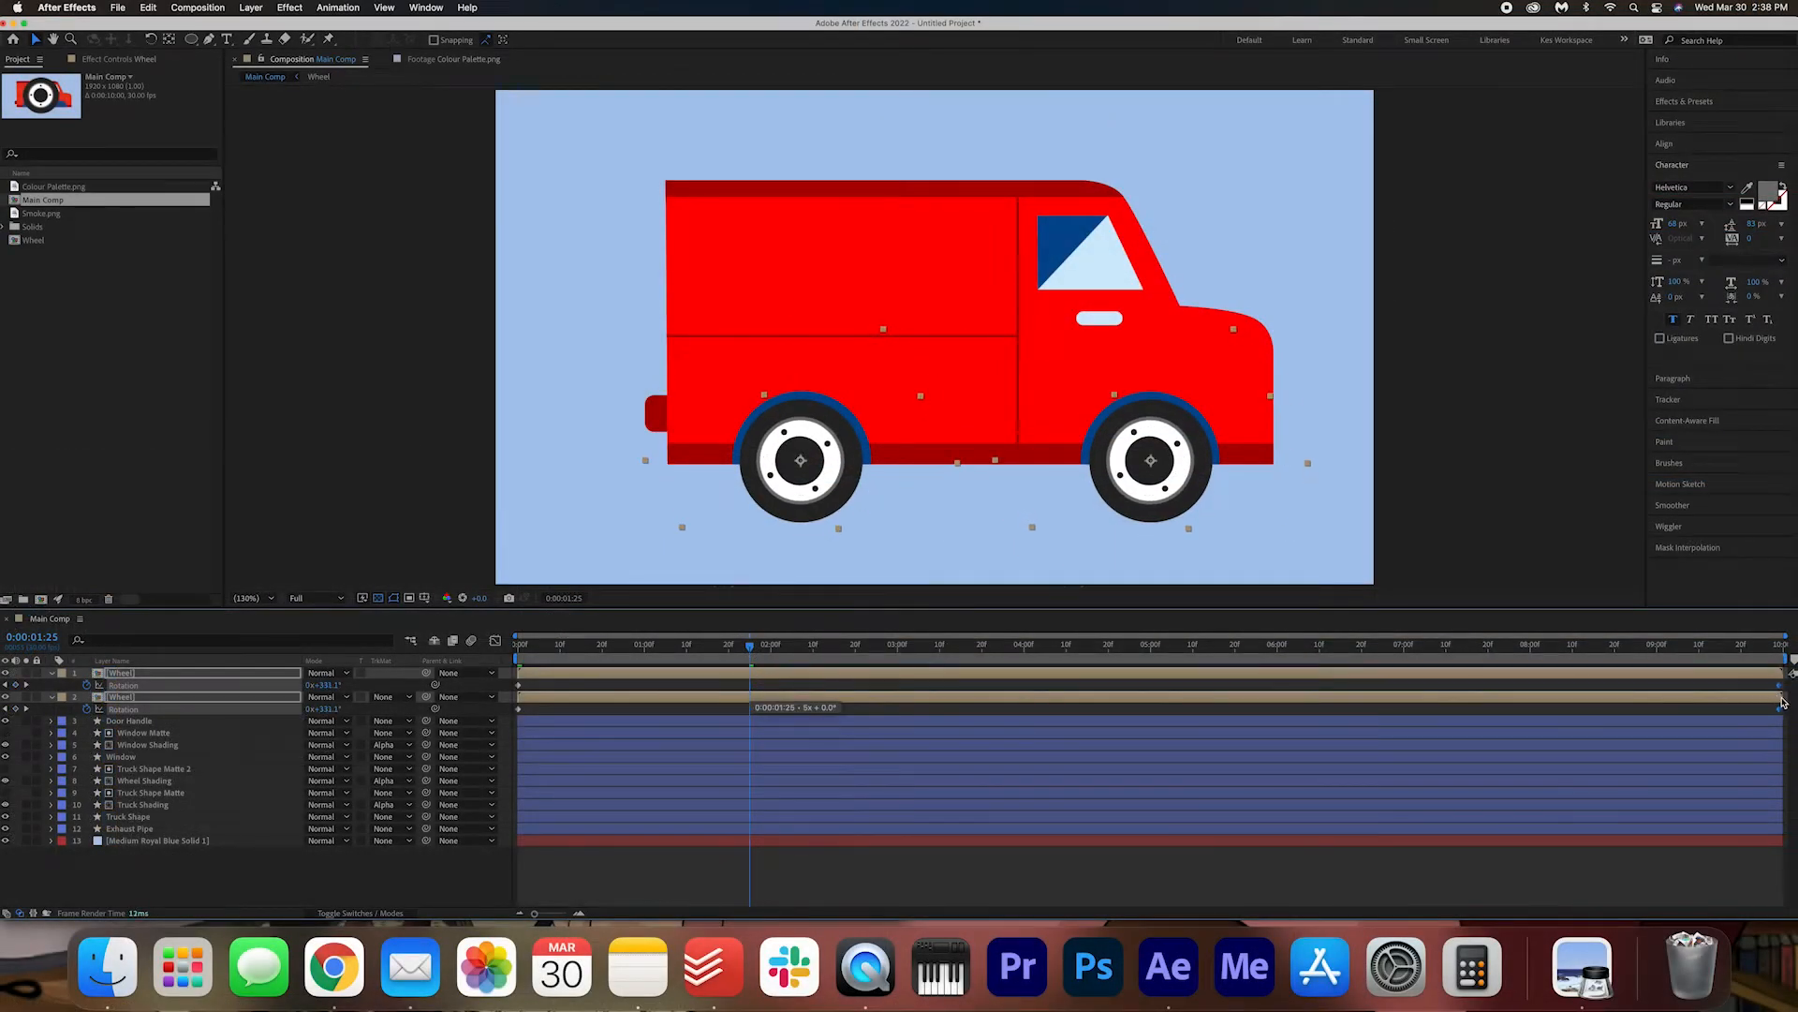
{"action": "key", "text": "Home"}
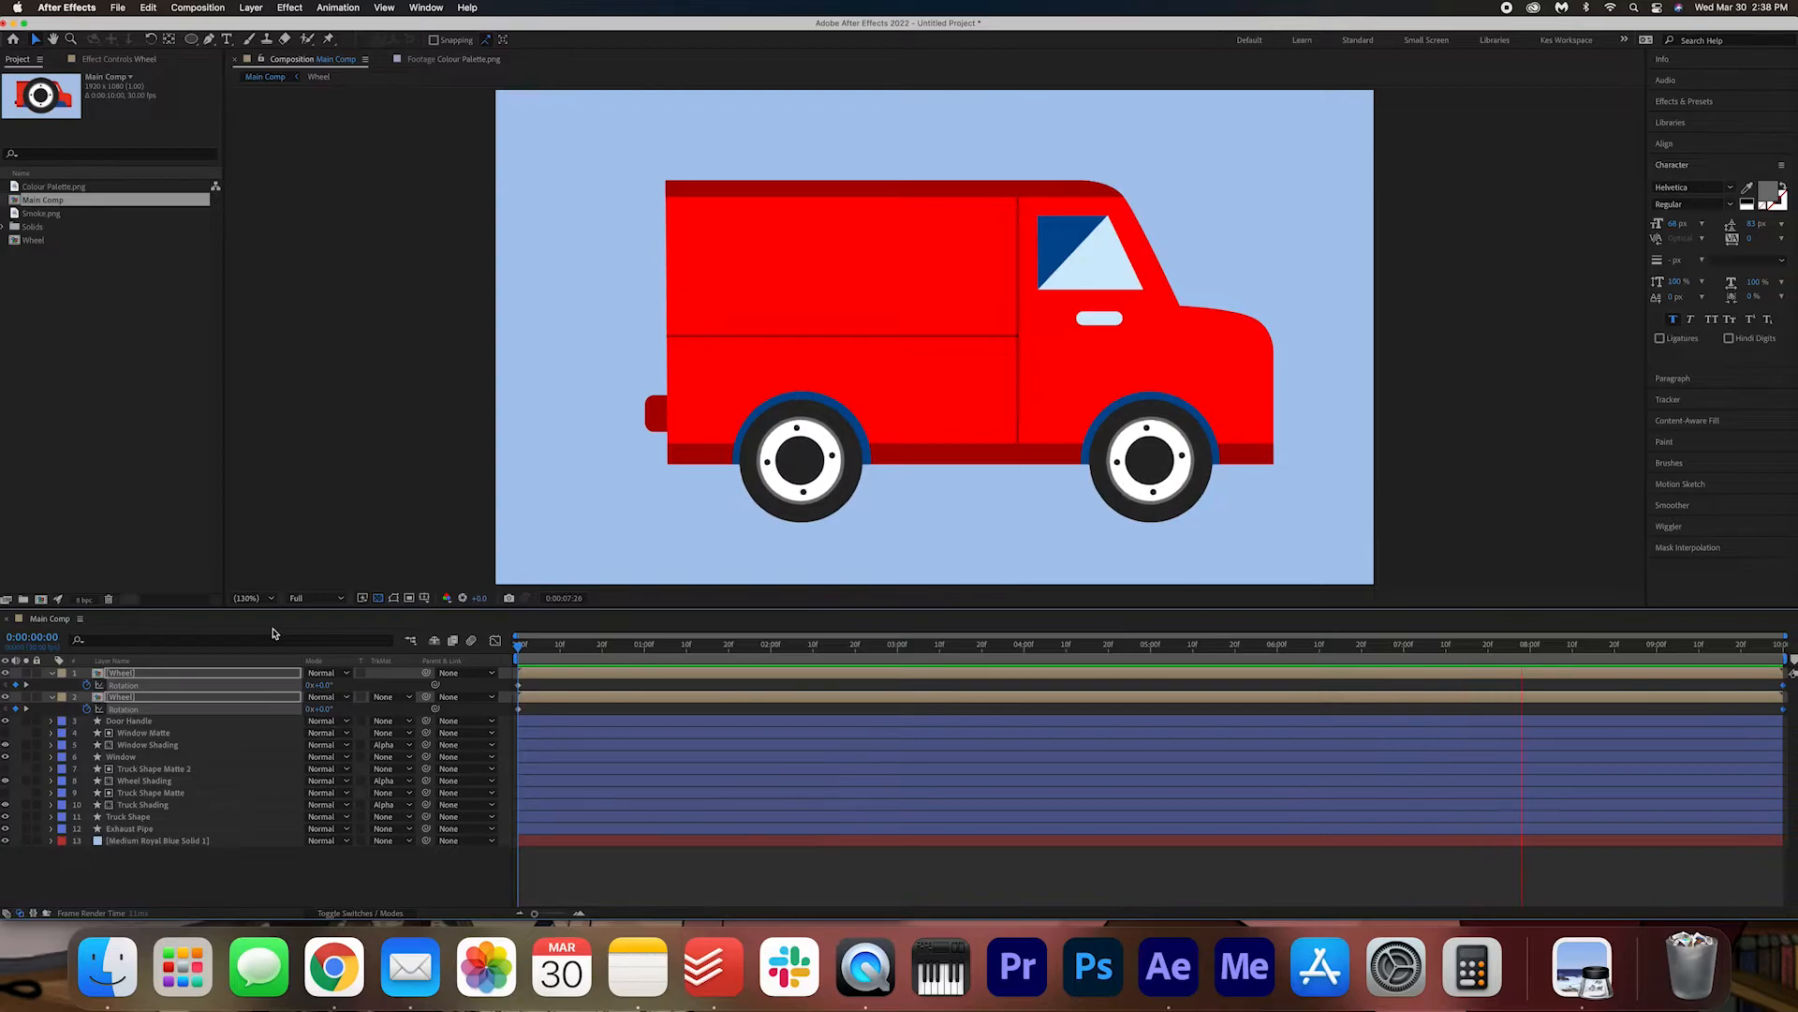
{"action": "key", "text": "space"}
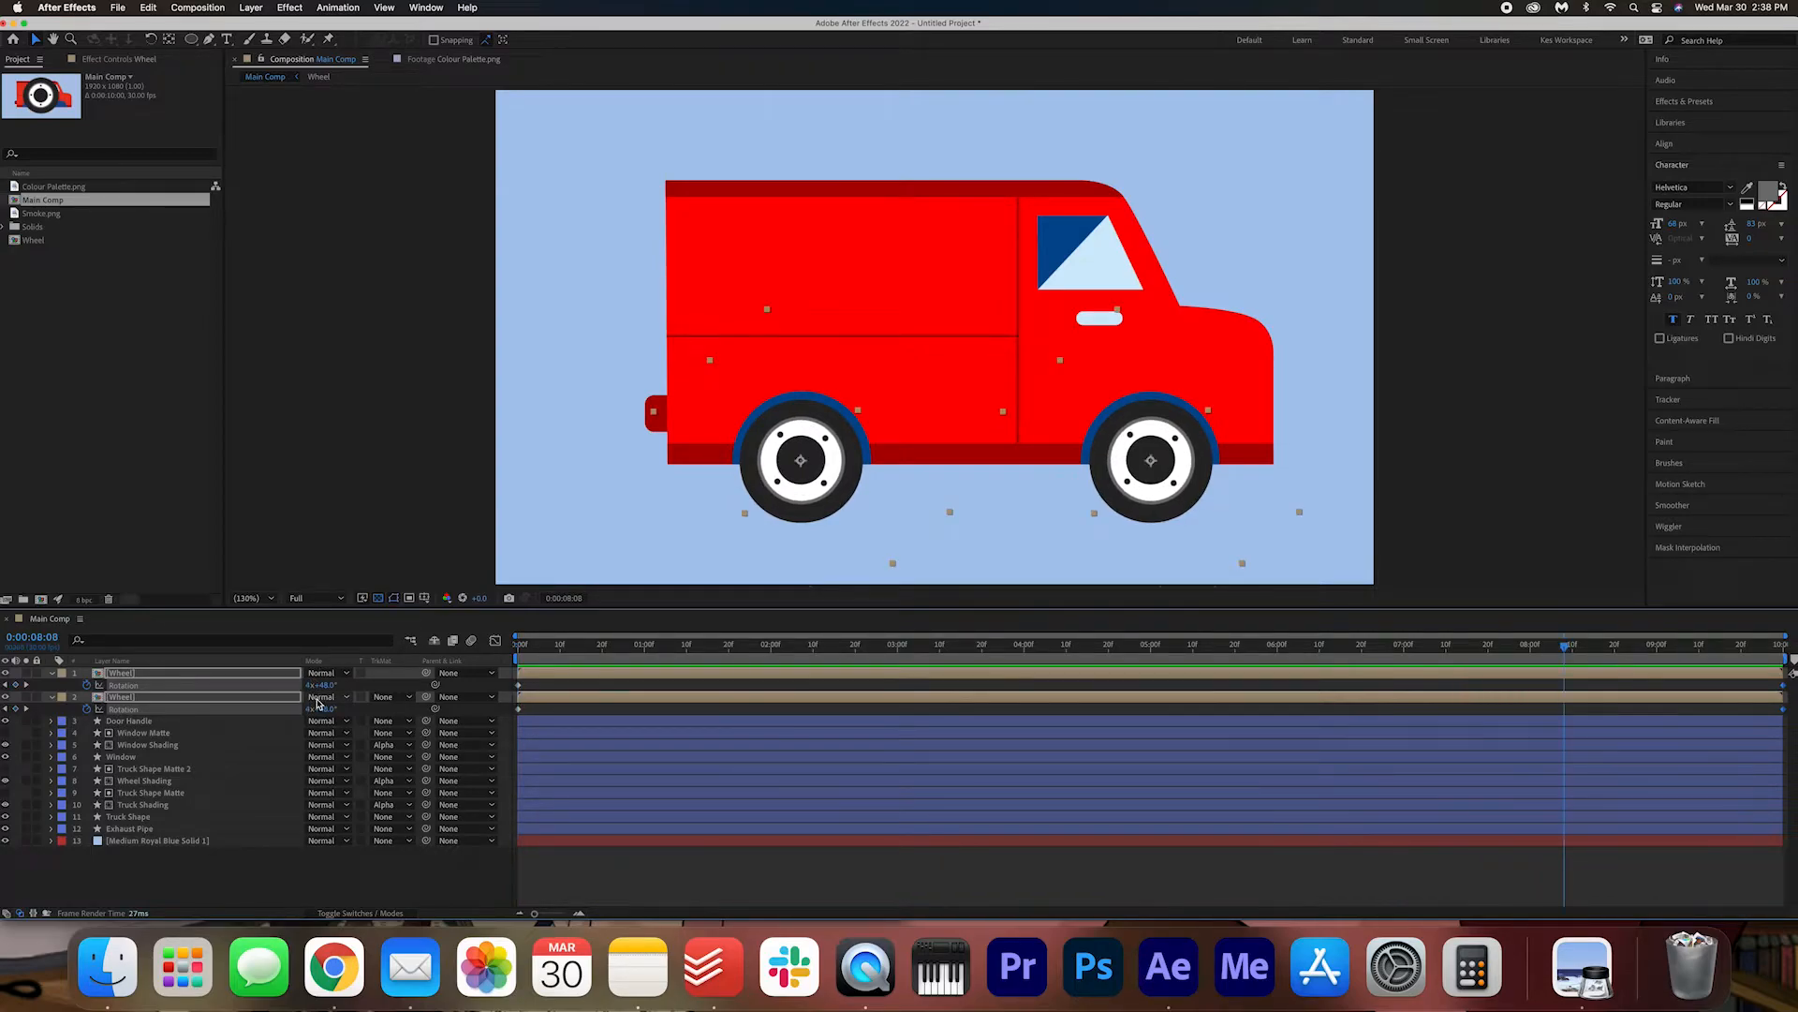
{"action": "key", "text": "Home"}
{"action": "key", "text": "space"}
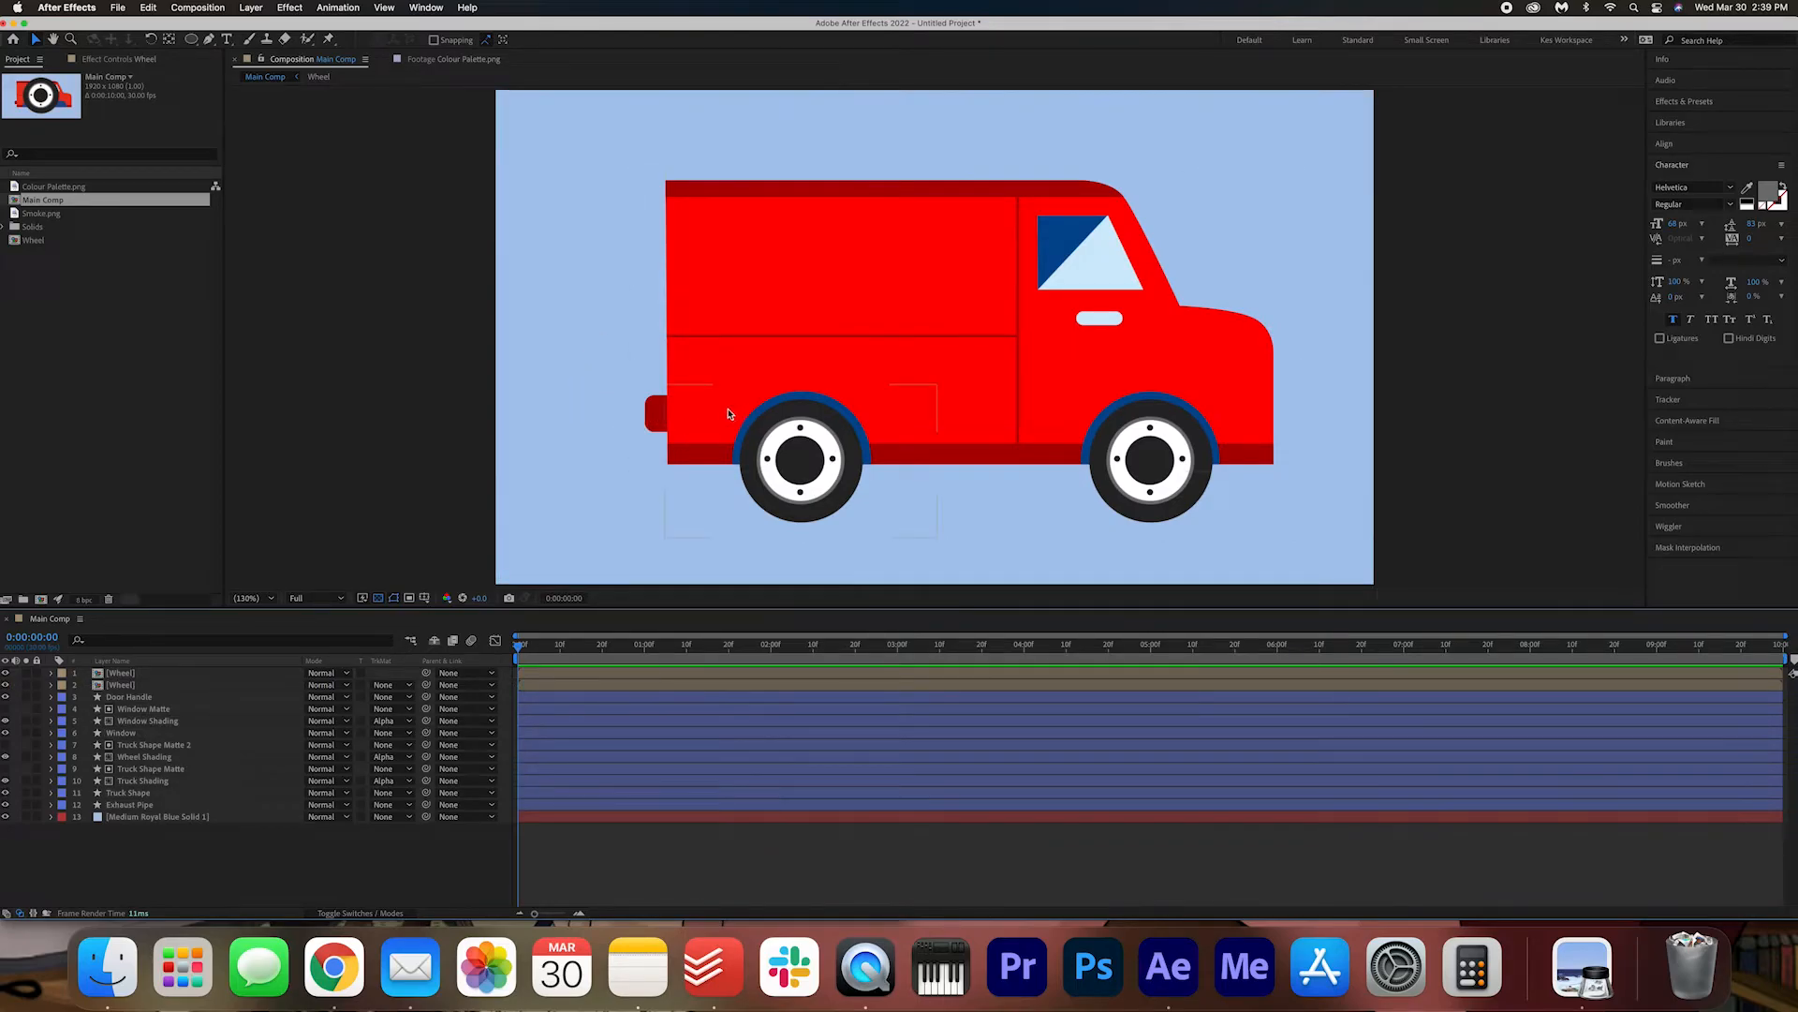
- Add Smoke.png directly beneath the Exhaust Pipe layer, scaled to 14% and positioned so the smoke trails from the pipe's rear end
{"action": "left_click", "coordinate": [47, 216]}
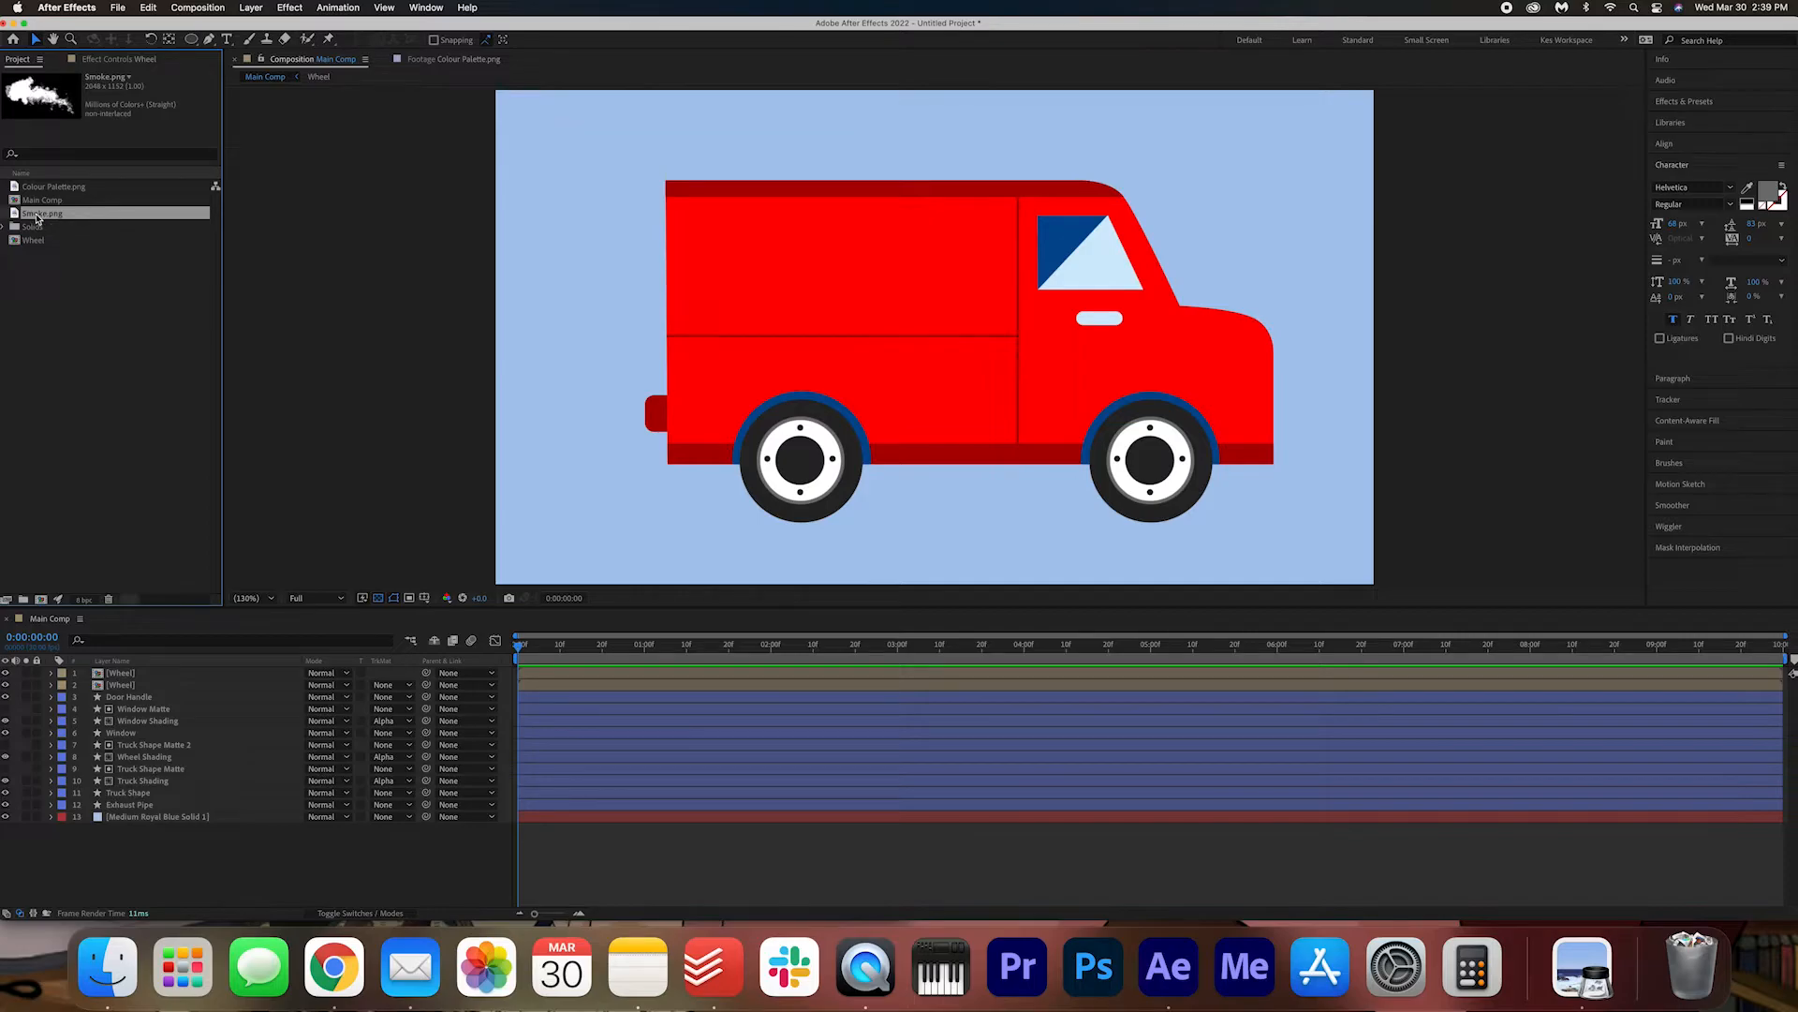
{"action": "left_click_drag", "start_coordinate": [37, 217], "coordinate": [214, 832]}
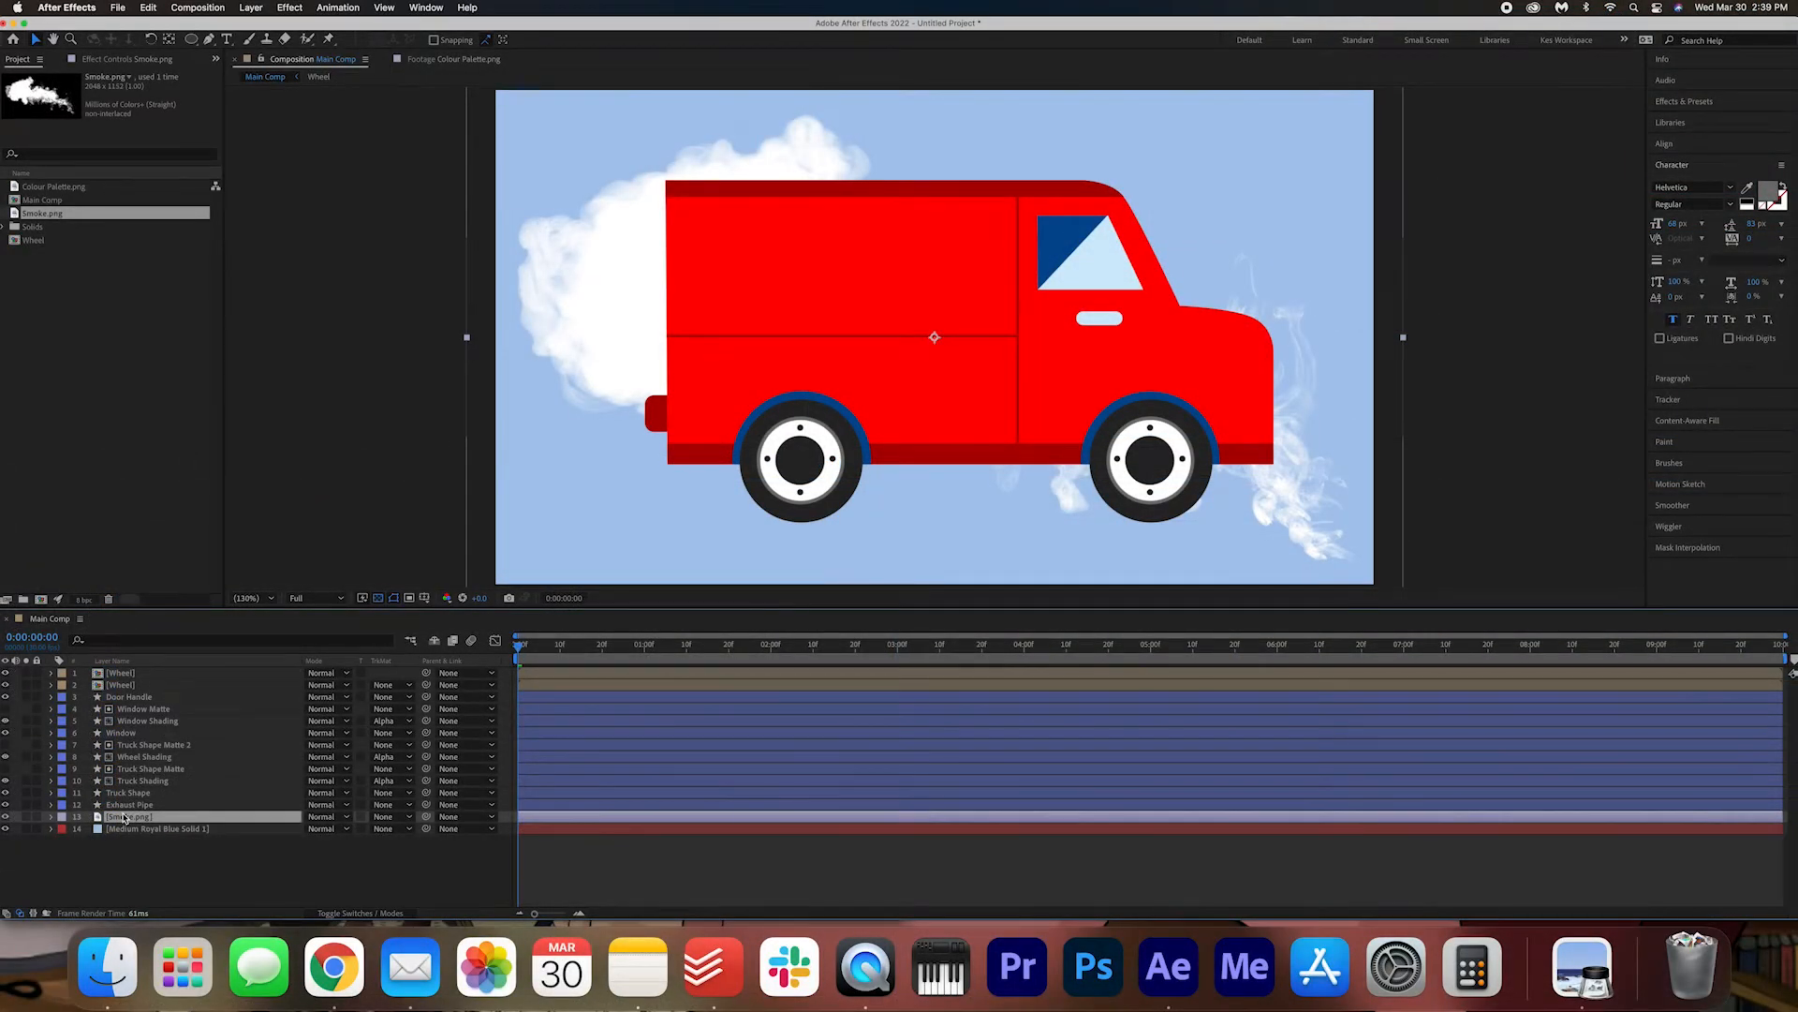
{"action": "key", "text": "s"}
{"action": "left_click_drag", "start_coordinate": [324, 830], "coordinate": [264, 829]}
{"action": "left_click_drag", "start_coordinate": [966, 335], "coordinate": [632, 392]}
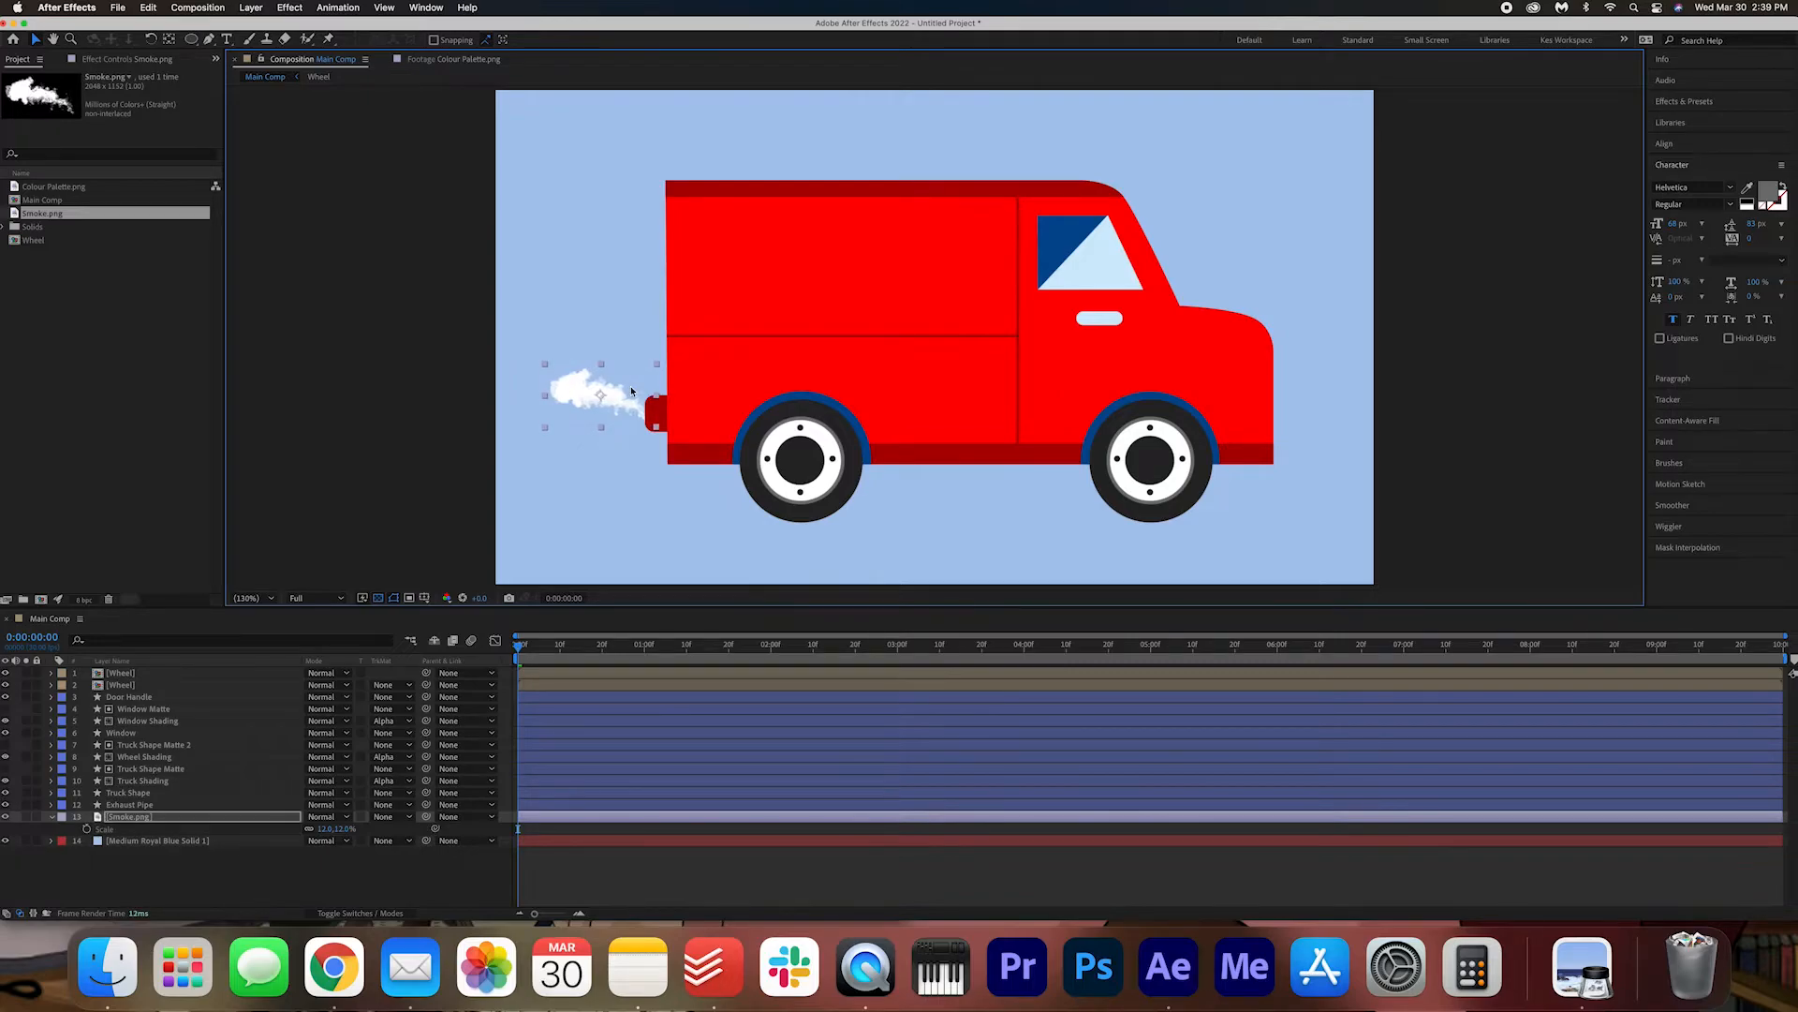
{"action": "left_click_drag", "start_coordinate": [321, 828], "coordinate": [334, 828]}
{"action": "left_click_drag", "start_coordinate": [634, 408], "coordinate": [627, 402]}
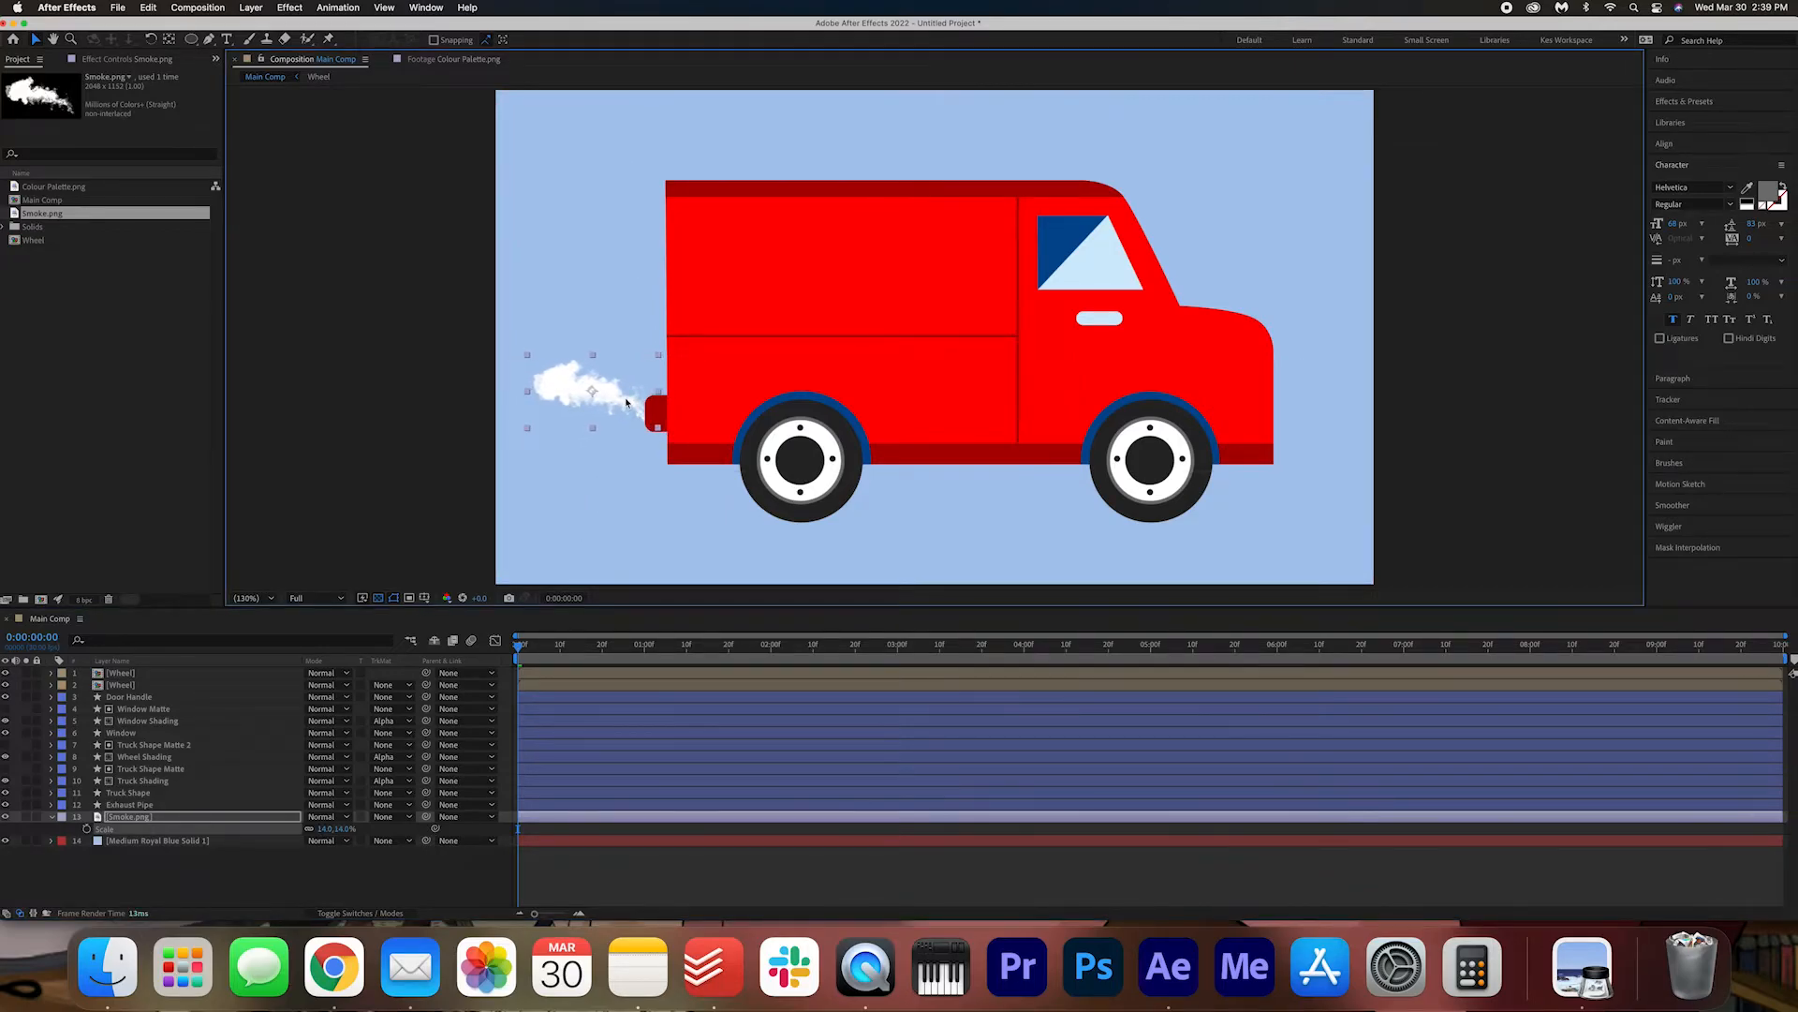
{"action": "left_click", "coordinate": [53, 817]}
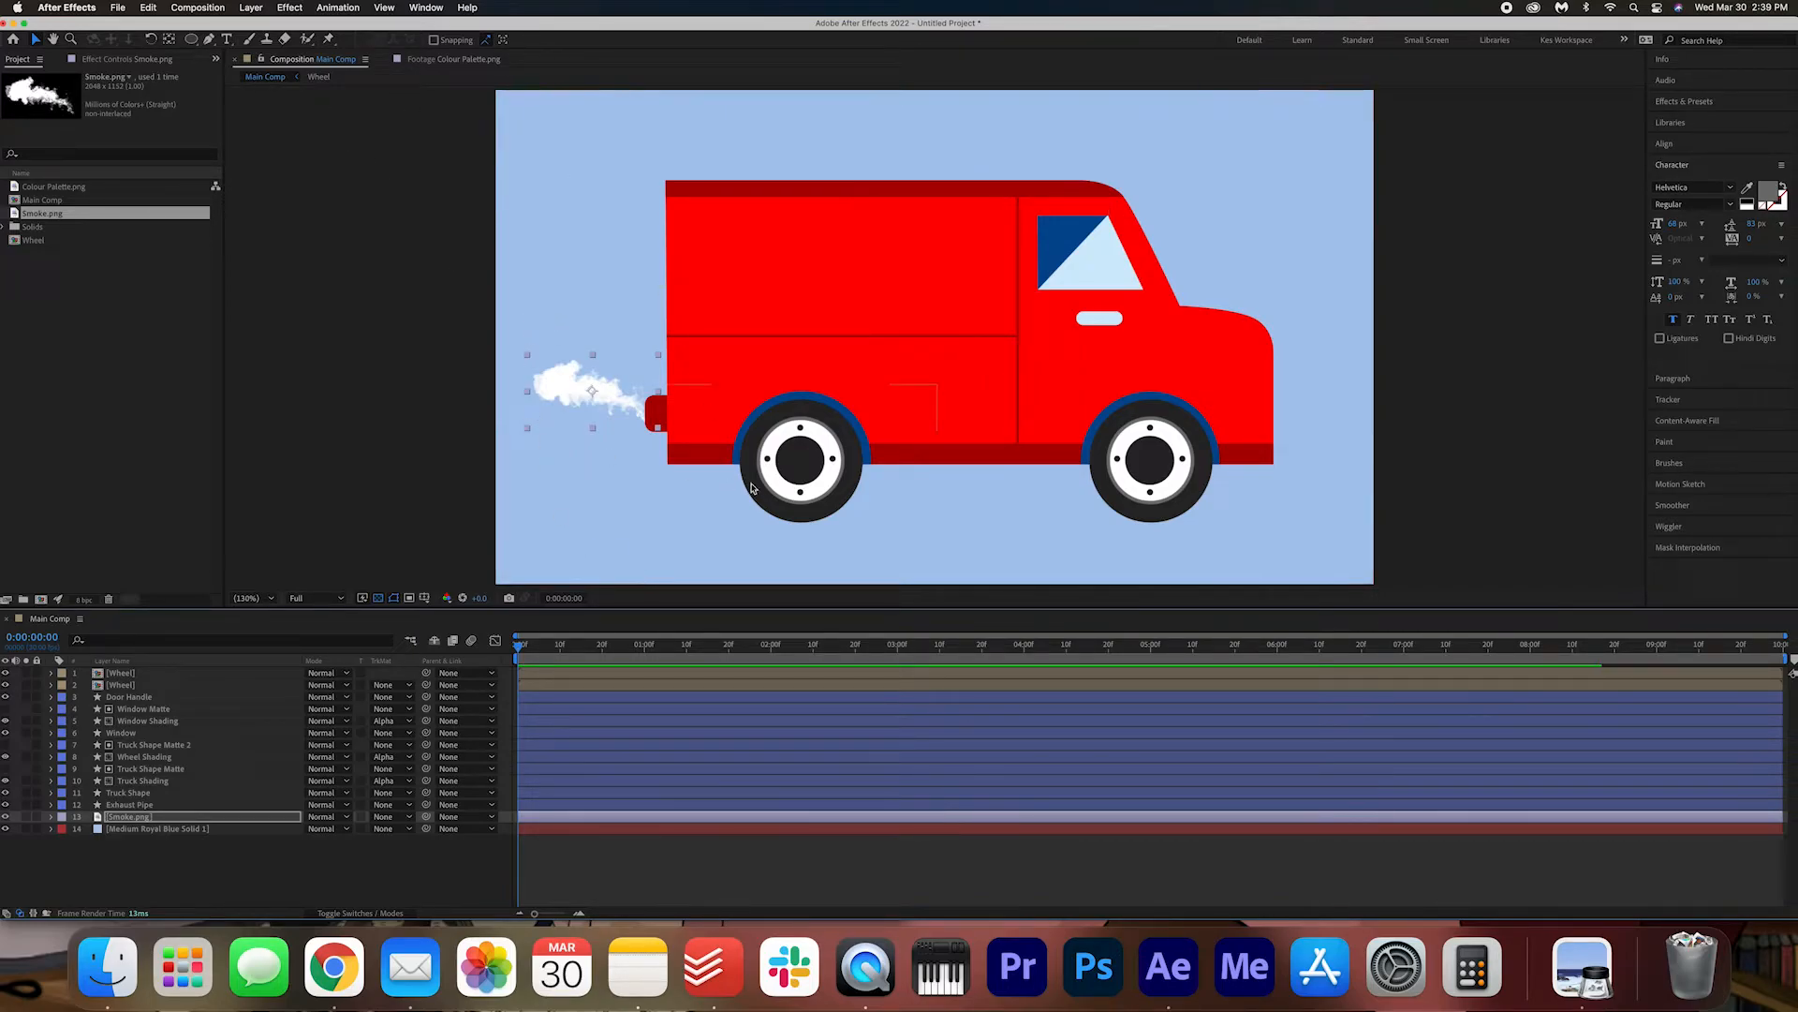
- Draw a rectangular mask around the whole smoke cloud on the Smoke.png layer, ending at the exhaust pipe
{"action": "left_click", "coordinate": [191, 39]}
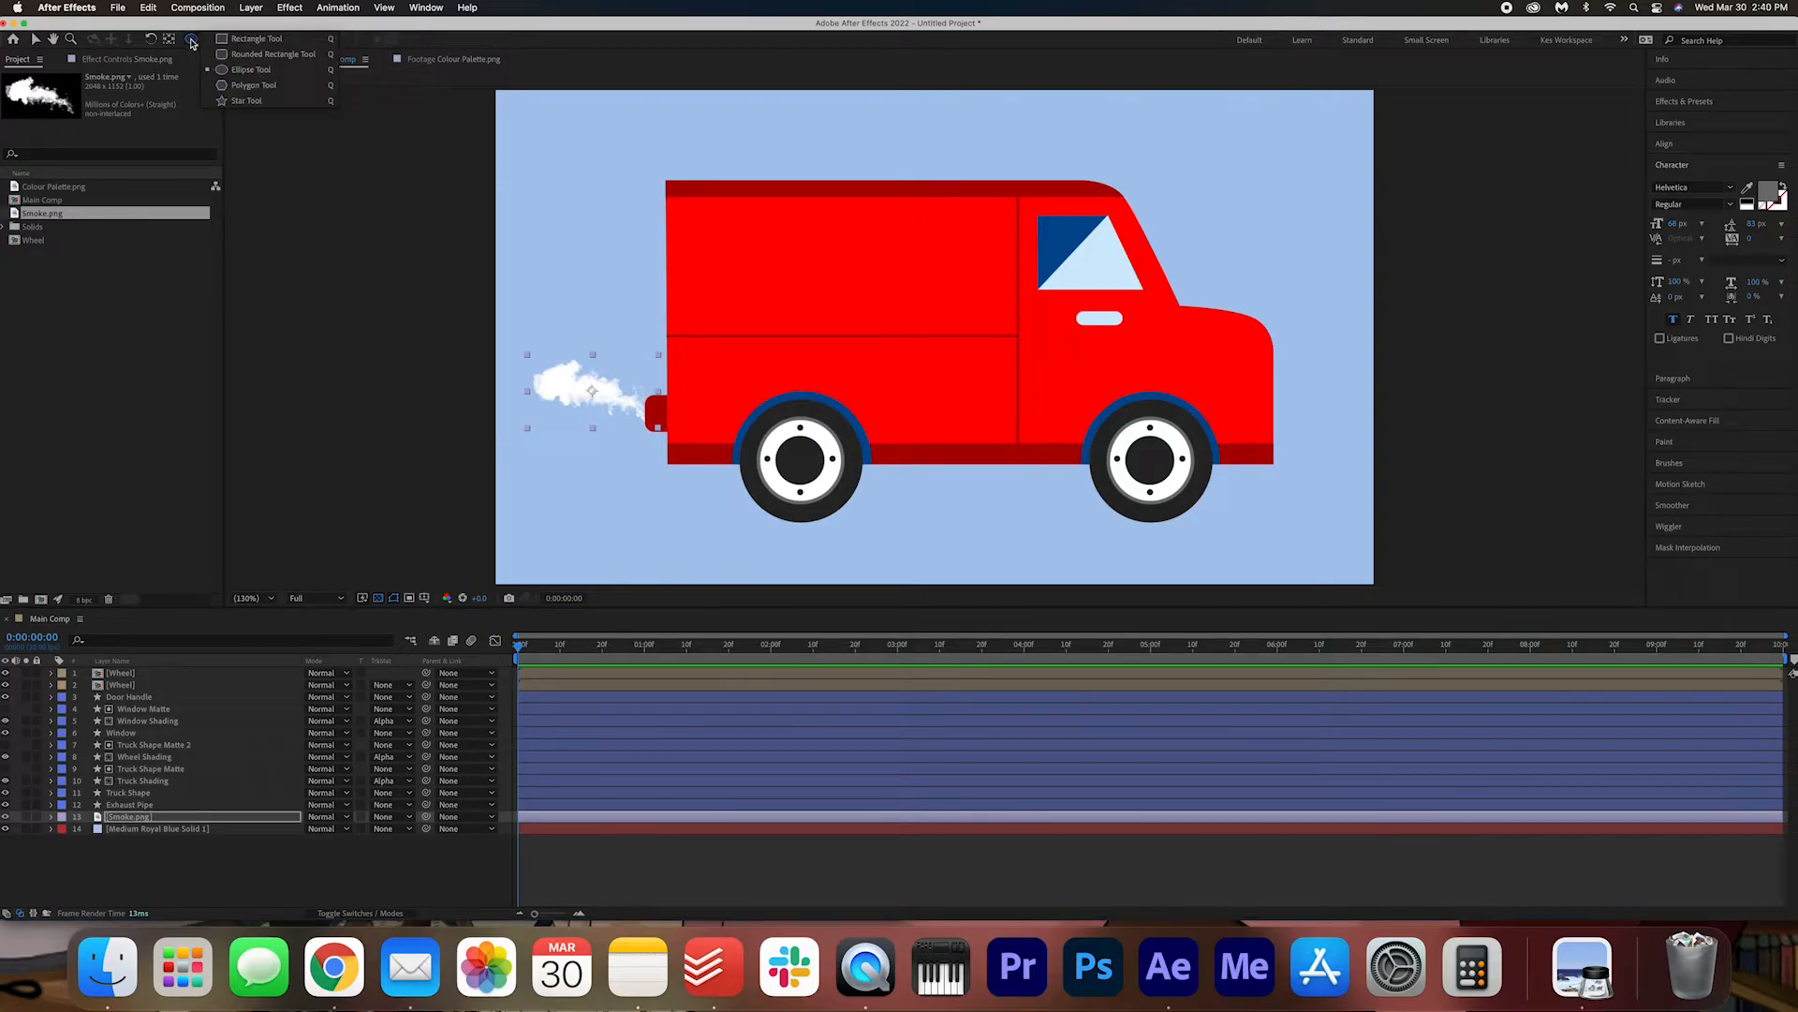
{"action": "left_click", "coordinate": [253, 40]}
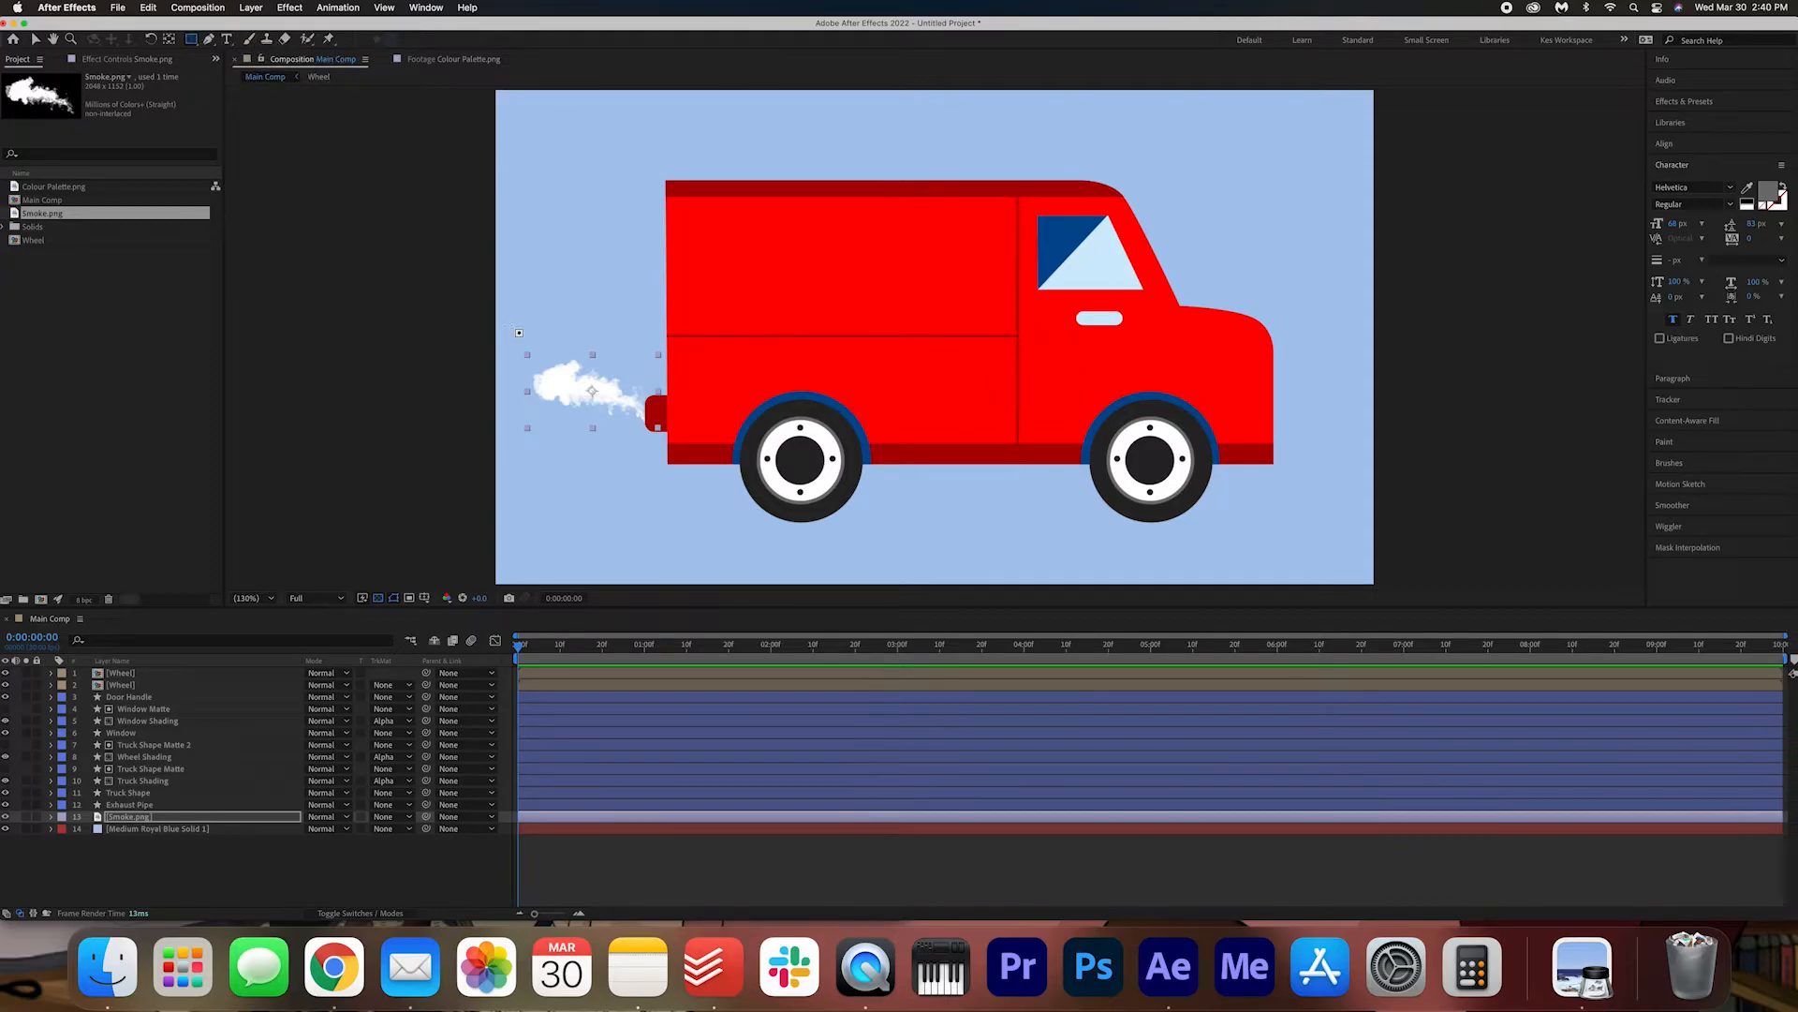
{"action": "mouse_move", "coordinate": [518, 337]}
{"action": "left_mouse_down"}
{"action": "mouse_move", "coordinate": [638, 402]}
{"action": "mouse_move", "coordinate": [659, 444]}
{"action": "left_mouse_up"}
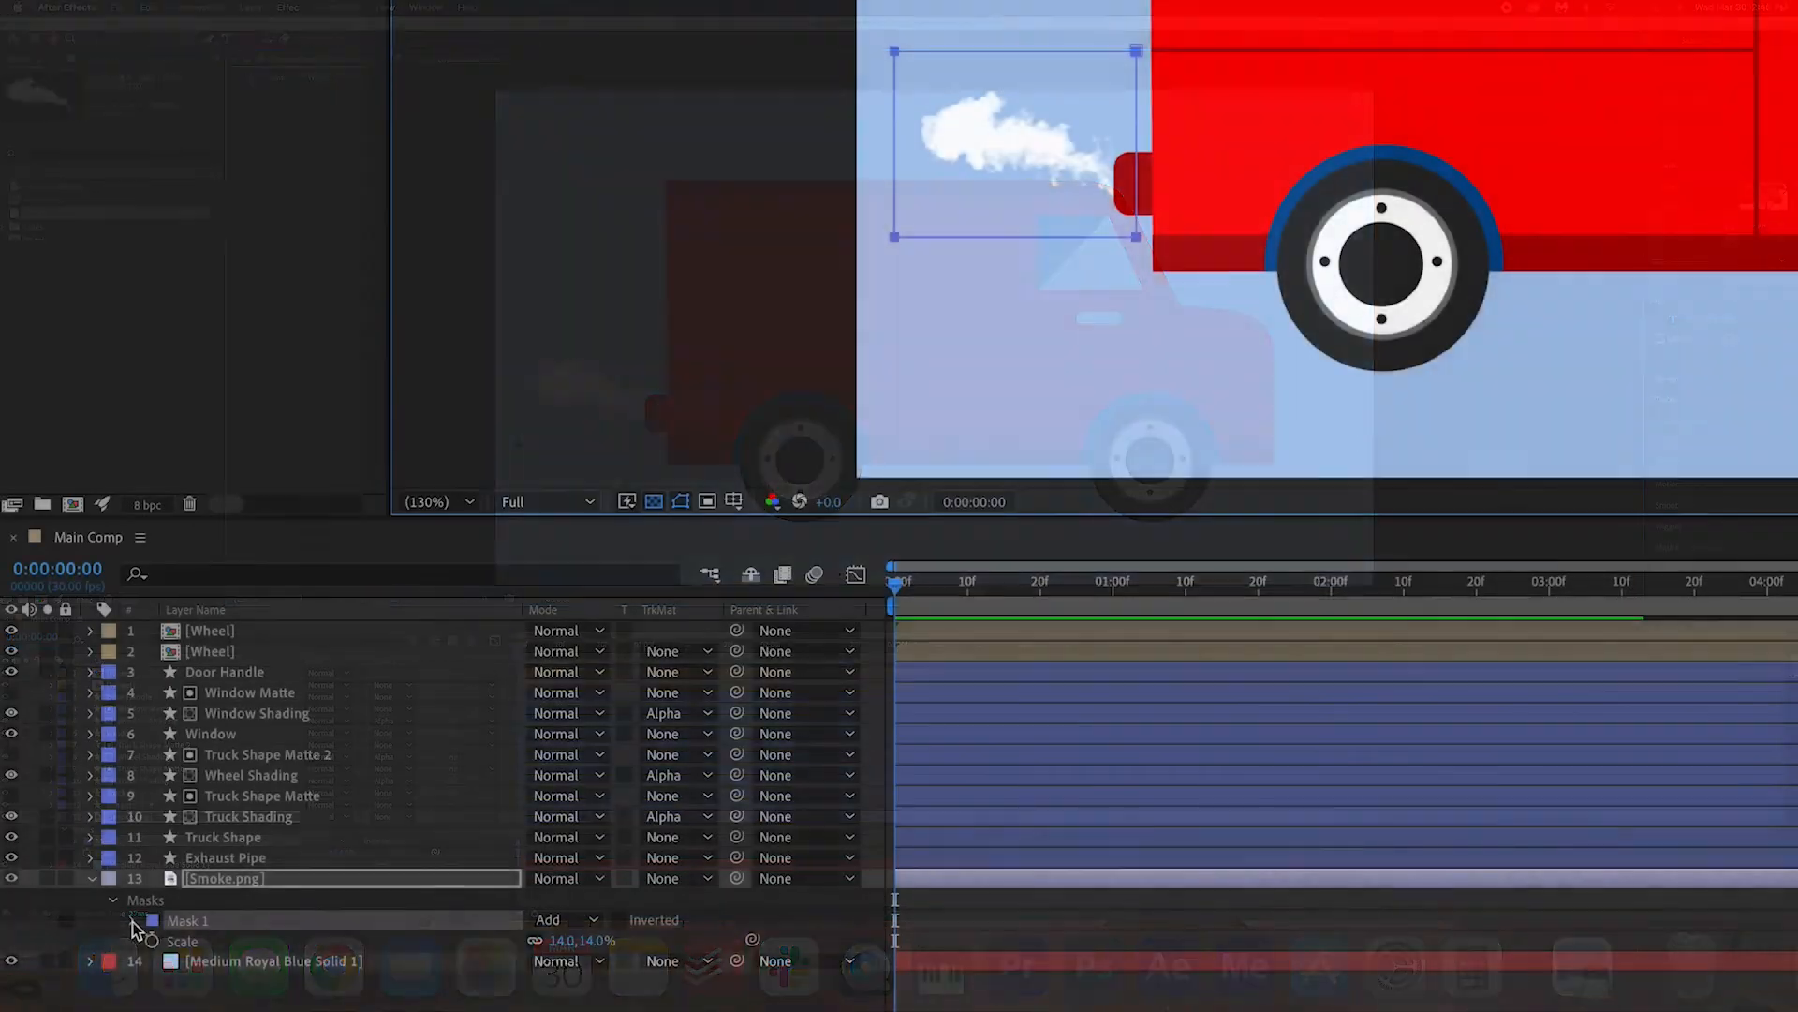
- Move Mask 1 off the smoke onto the van's body and set a Mask Path keyframe at 0:00:00:00
{"action": "left_click", "coordinate": [75, 840]}
{"action": "scroll", "coordinate": [222, 927], "scroll_direction": "down", "scroll_amount": 1}
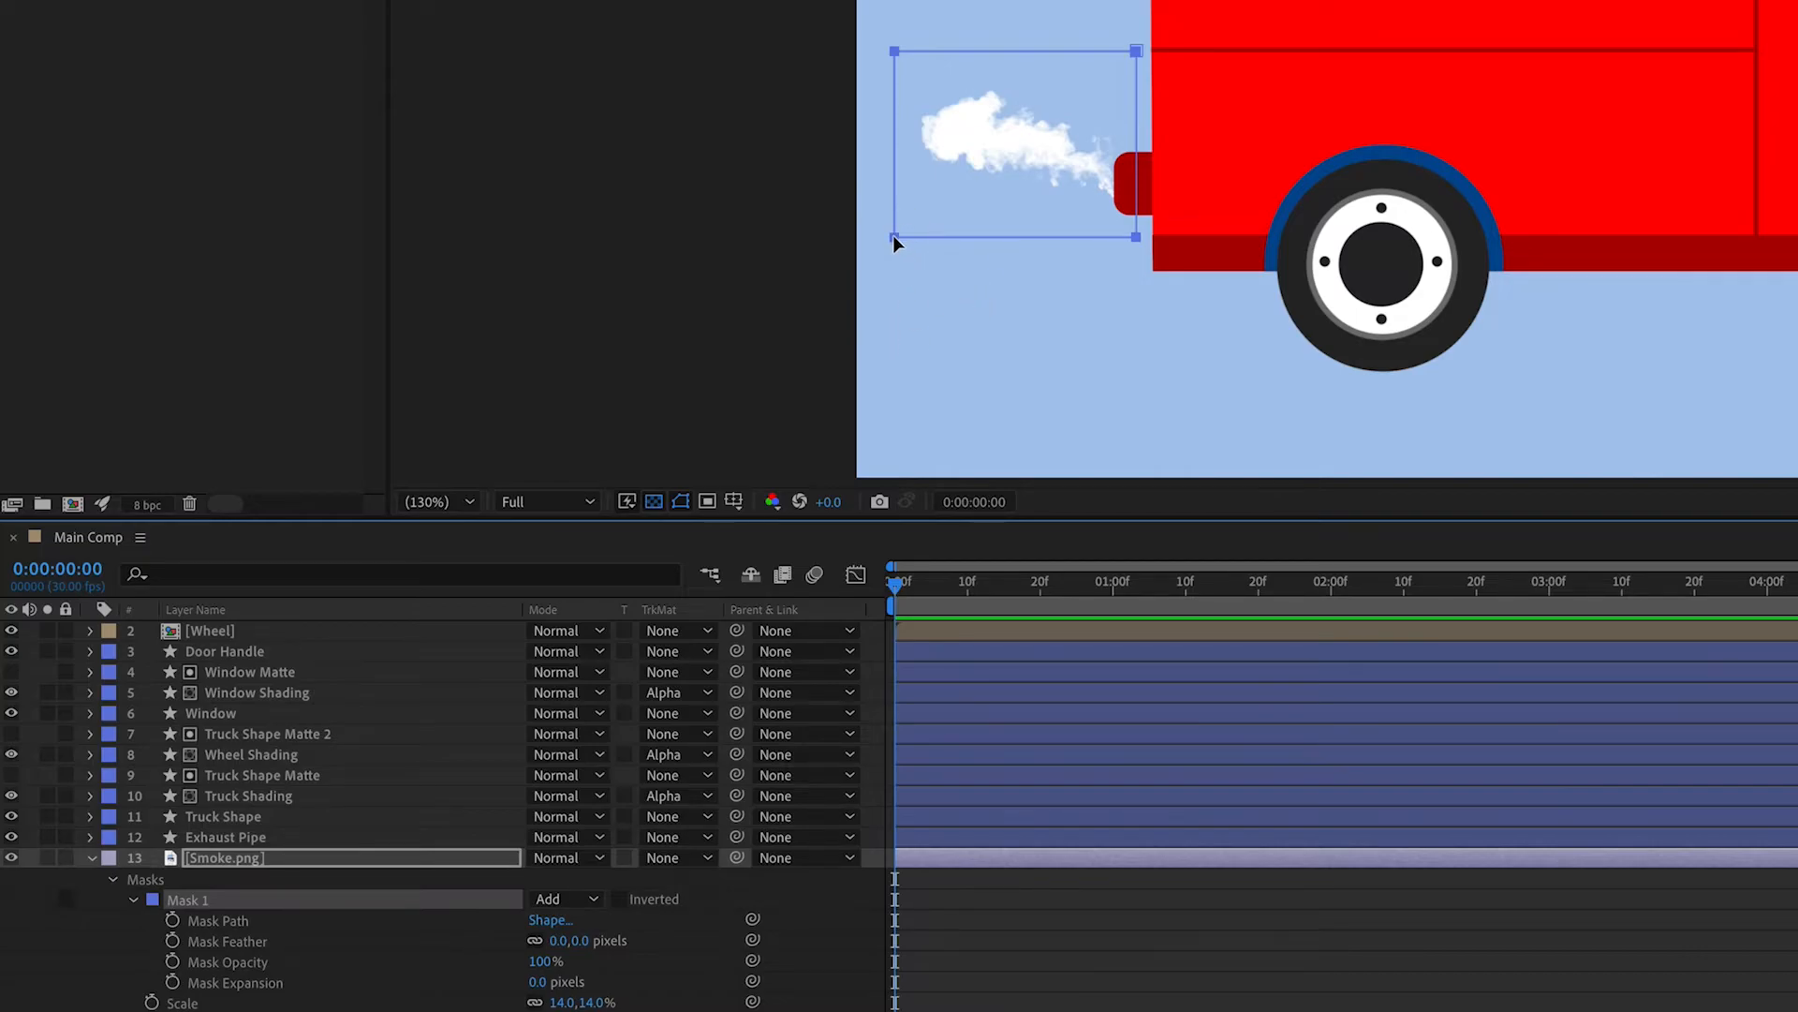
{"action": "left_click_drag", "start_coordinate": [894, 238], "coordinate": [1132, 247]}
{"action": "left_click", "coordinate": [172, 920]}
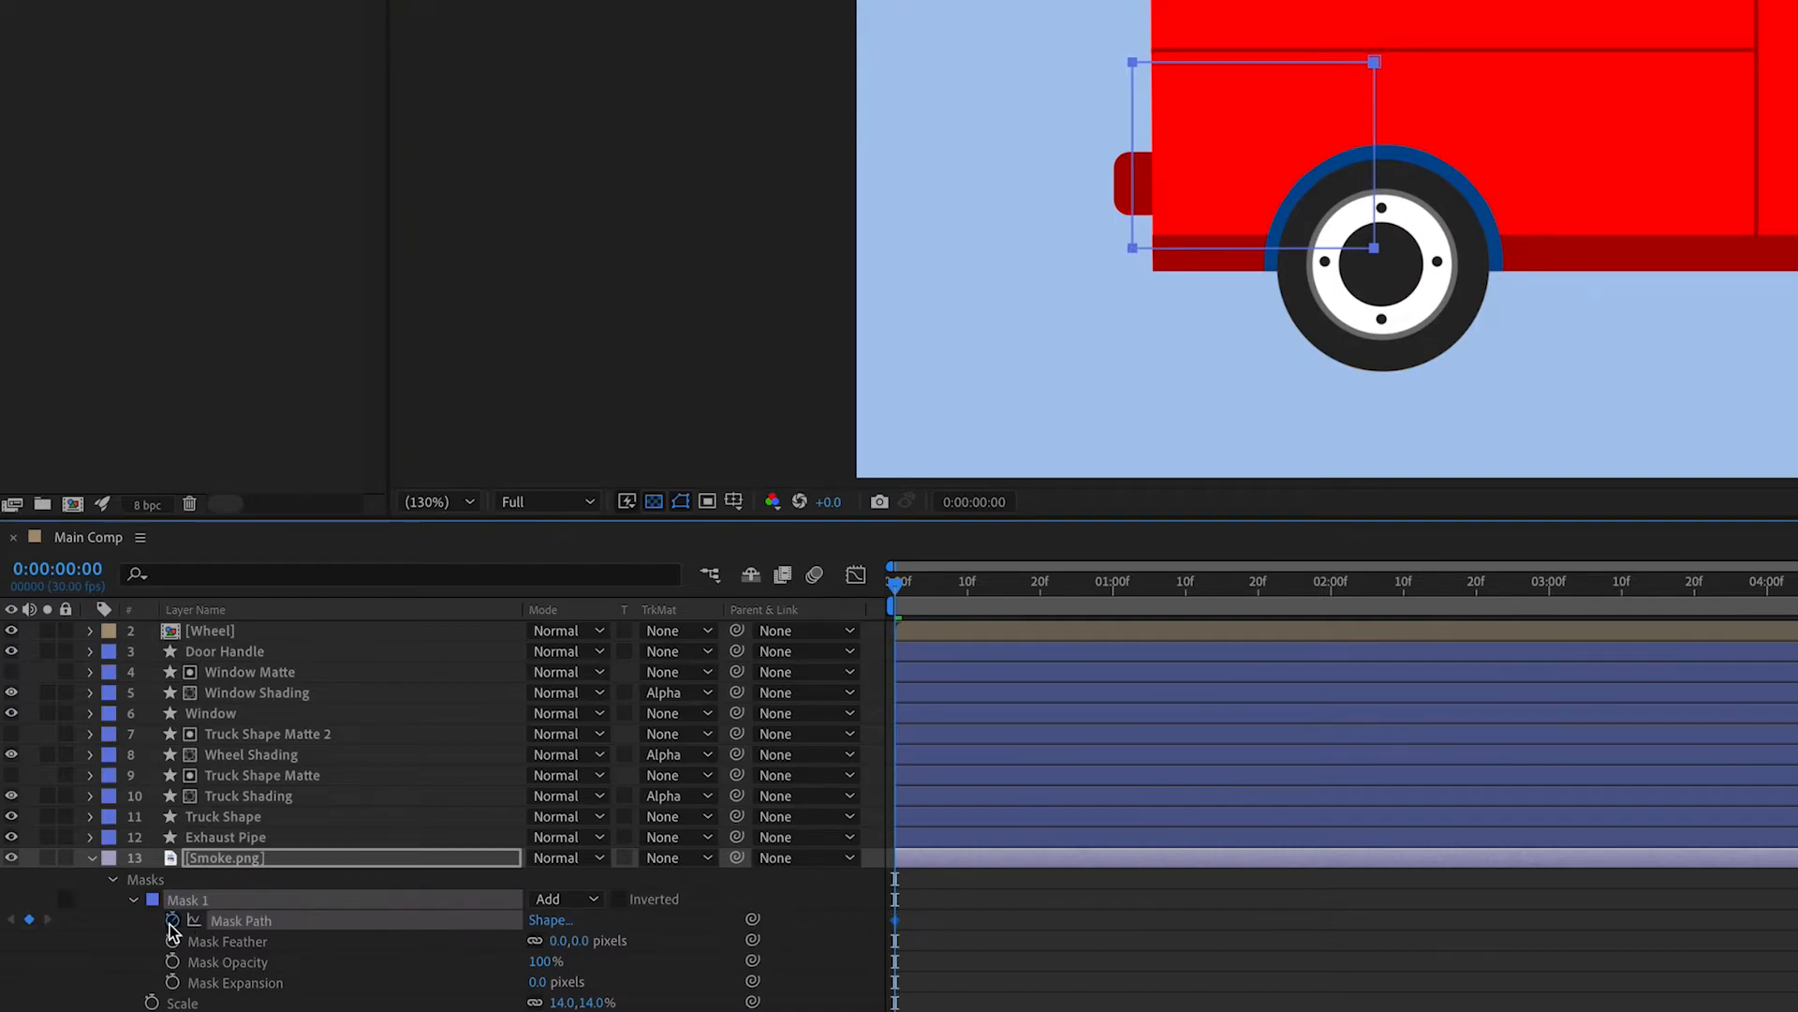
- At 0:00:00:27, move the mask back over the whole smoke cloud to keyframe its path, and scrub through the reveal
{"action": "left_click_drag", "start_coordinate": [896, 586], "coordinate": [931, 594]}
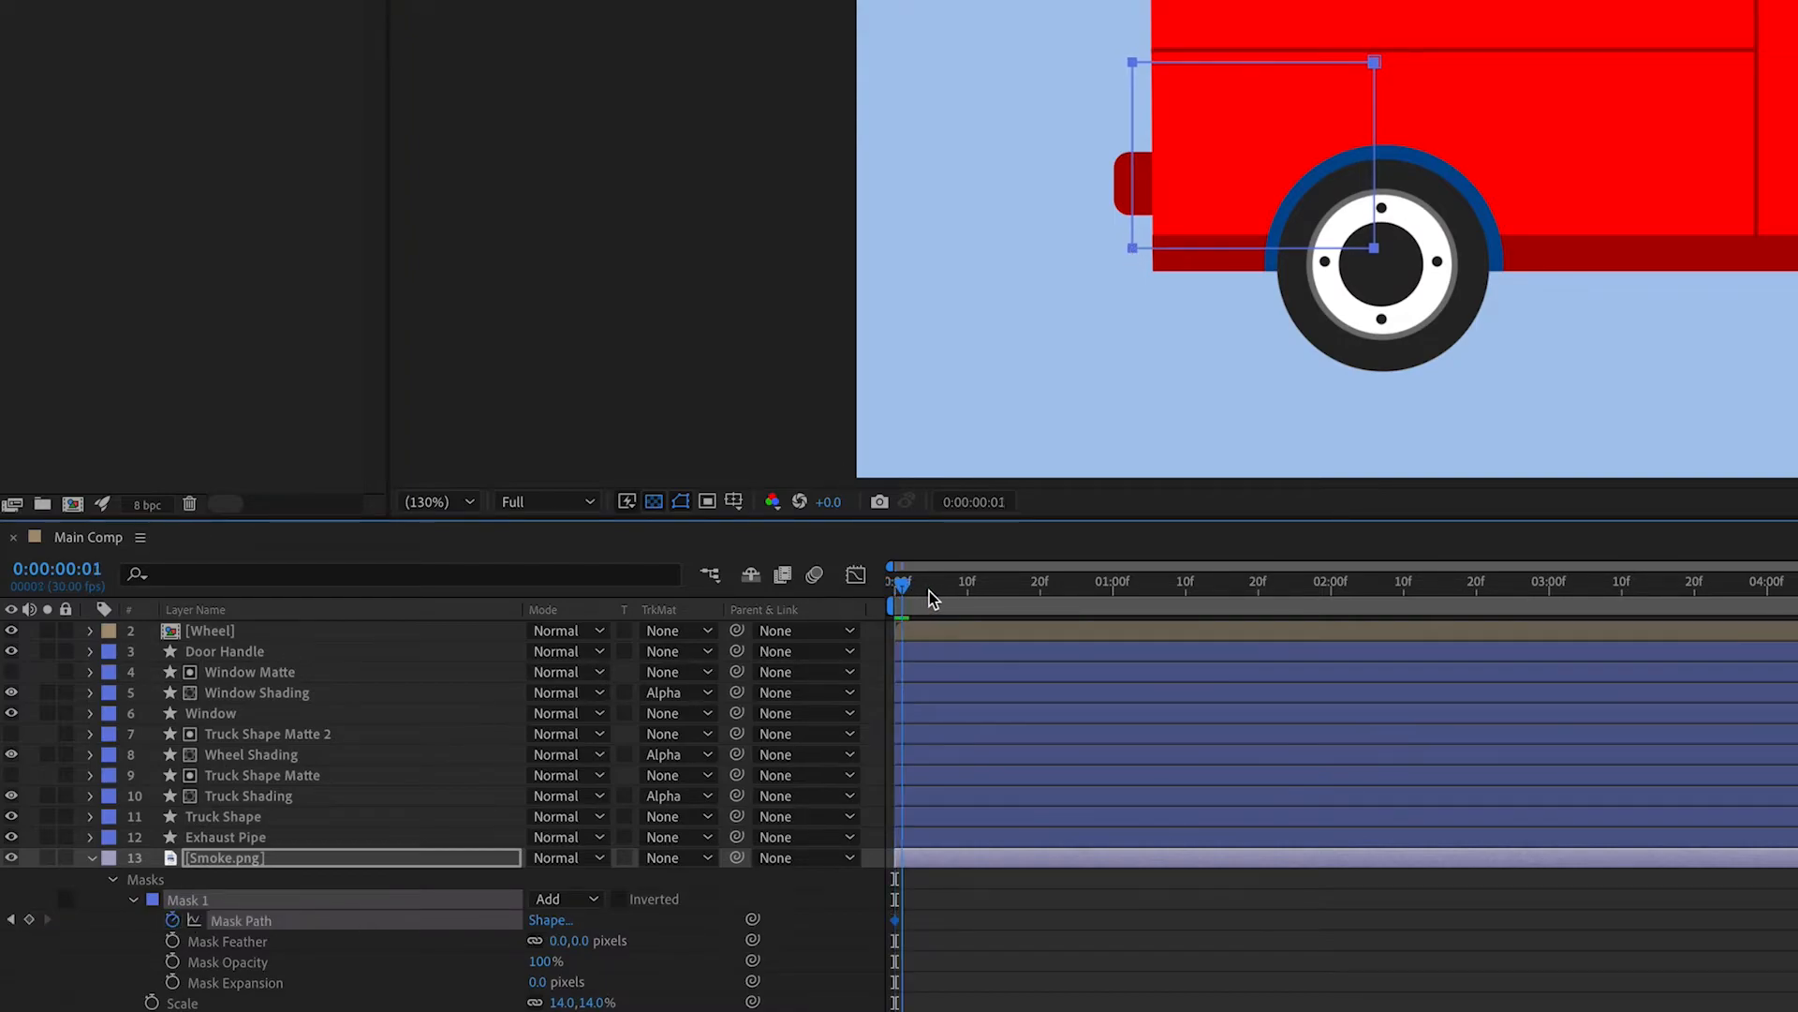
{"action": "left_click", "coordinate": [1094, 590]}
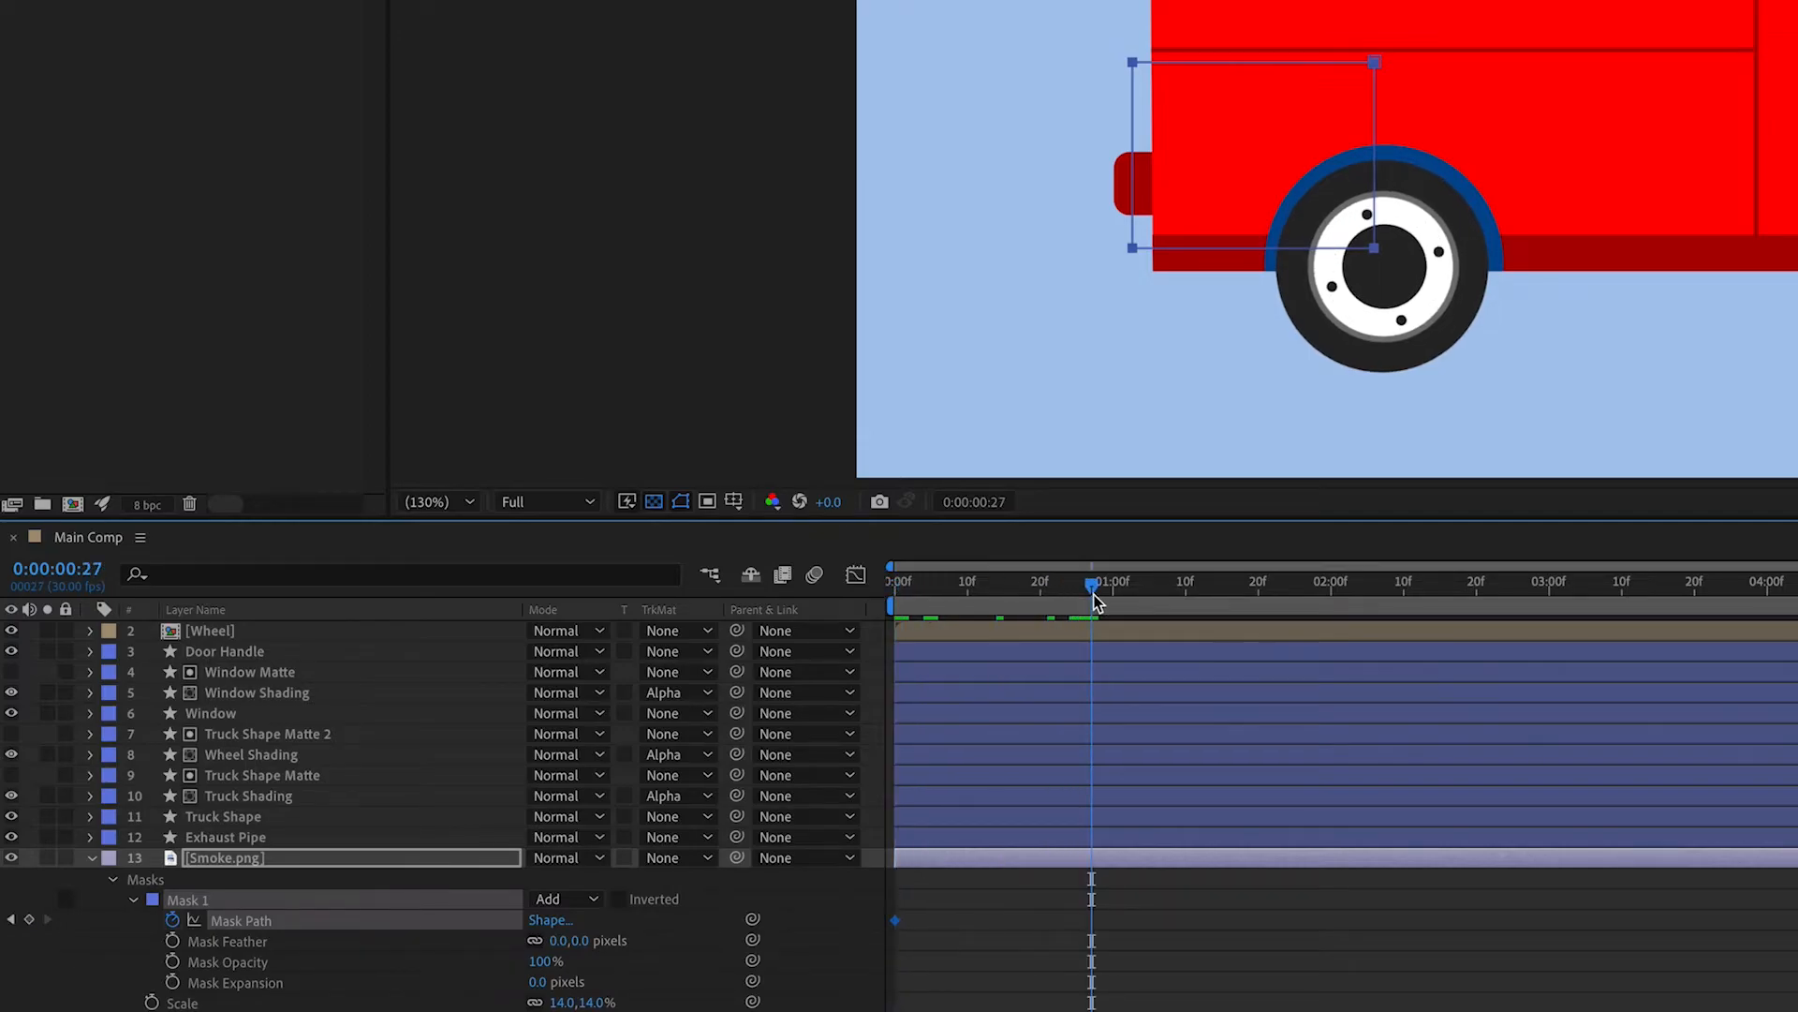
{"action": "left_click", "coordinate": [249, 940]}
{"action": "left_click", "coordinate": [251, 923]}
{"action": "left_click_drag", "start_coordinate": [1134, 62], "coordinate": [905, 58]}
{"action": "left_click_drag", "start_coordinate": [1094, 586], "coordinate": [1008, 643]}
{"action": "key", "text": "Page_Up"}
{"action": "key", "text": "Page_Up"}
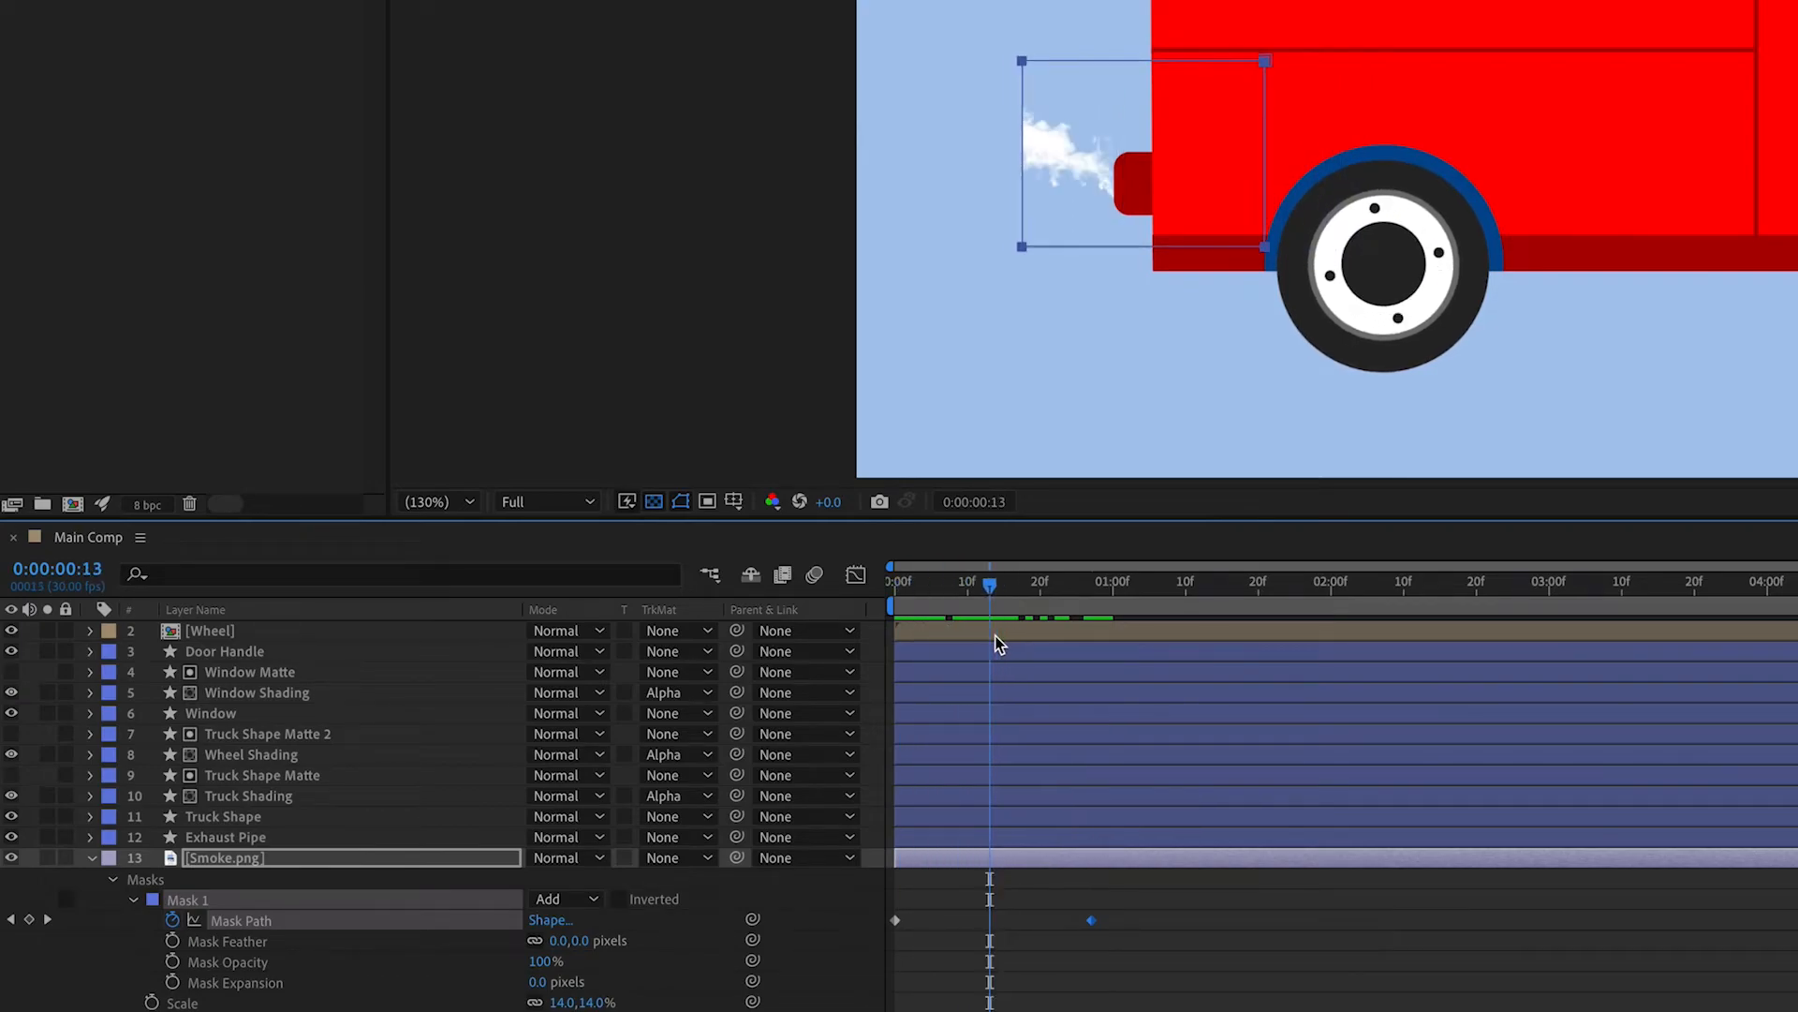
- Set the smoke mask's Mask Feather to 390 pixels and preview the smoke reveal from the start
{"action": "left_click_drag", "start_coordinate": [558, 940], "coordinate": [1020, 925]}
{"action": "left_click_drag", "start_coordinate": [998, 579], "coordinate": [855, 614]}
{"action": "key", "text": "space"}
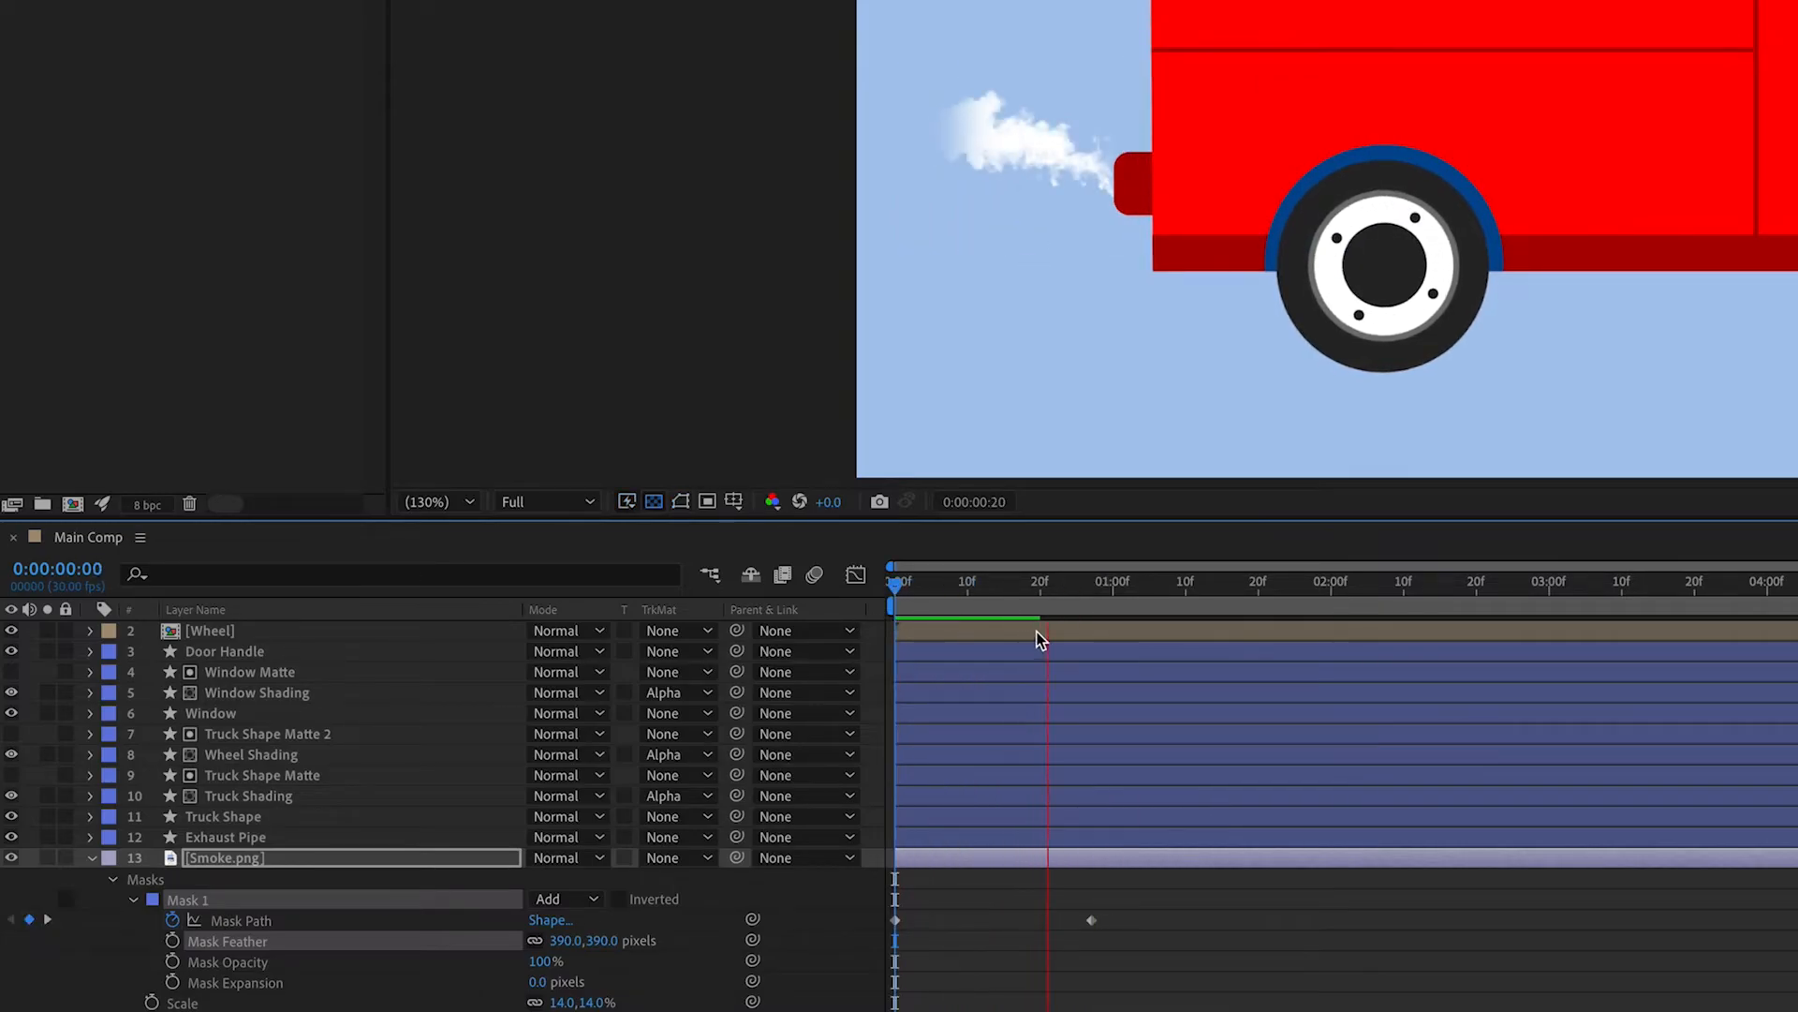
{"action": "key", "text": "space"}
{"action": "key", "text": "space"}
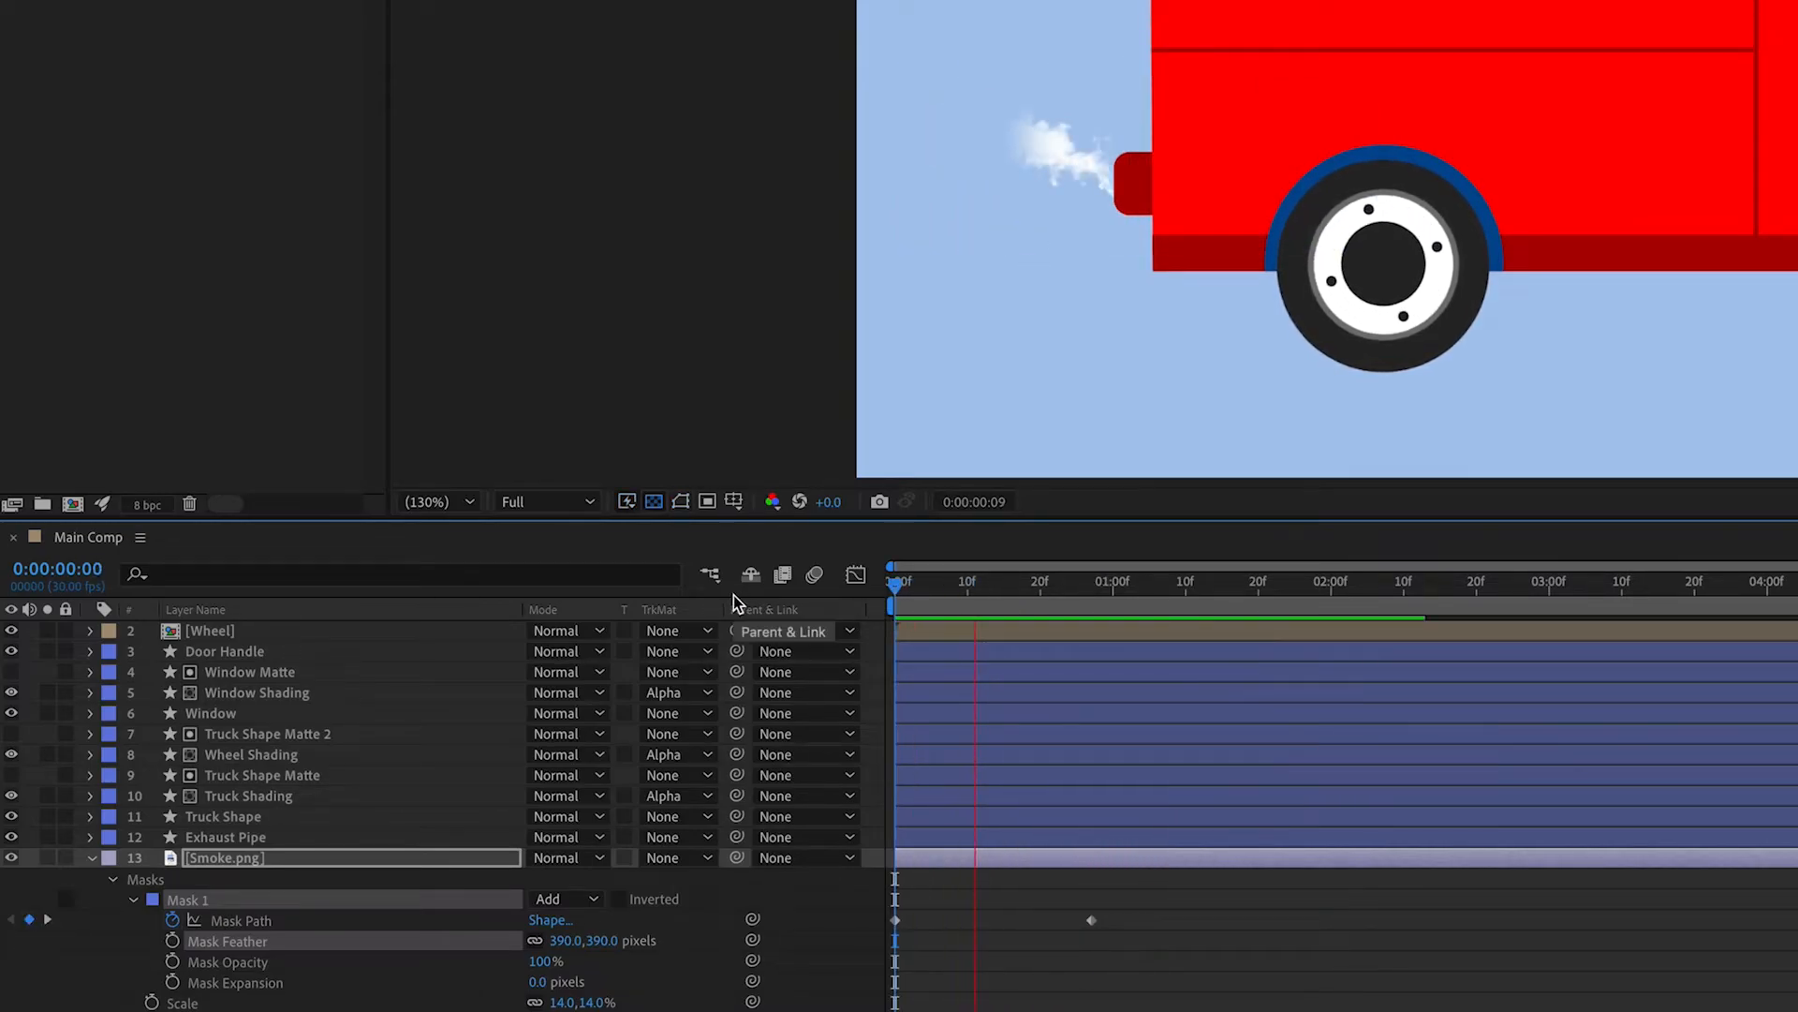
{"action": "key", "text": "space"}
{"action": "key", "text": "space"}
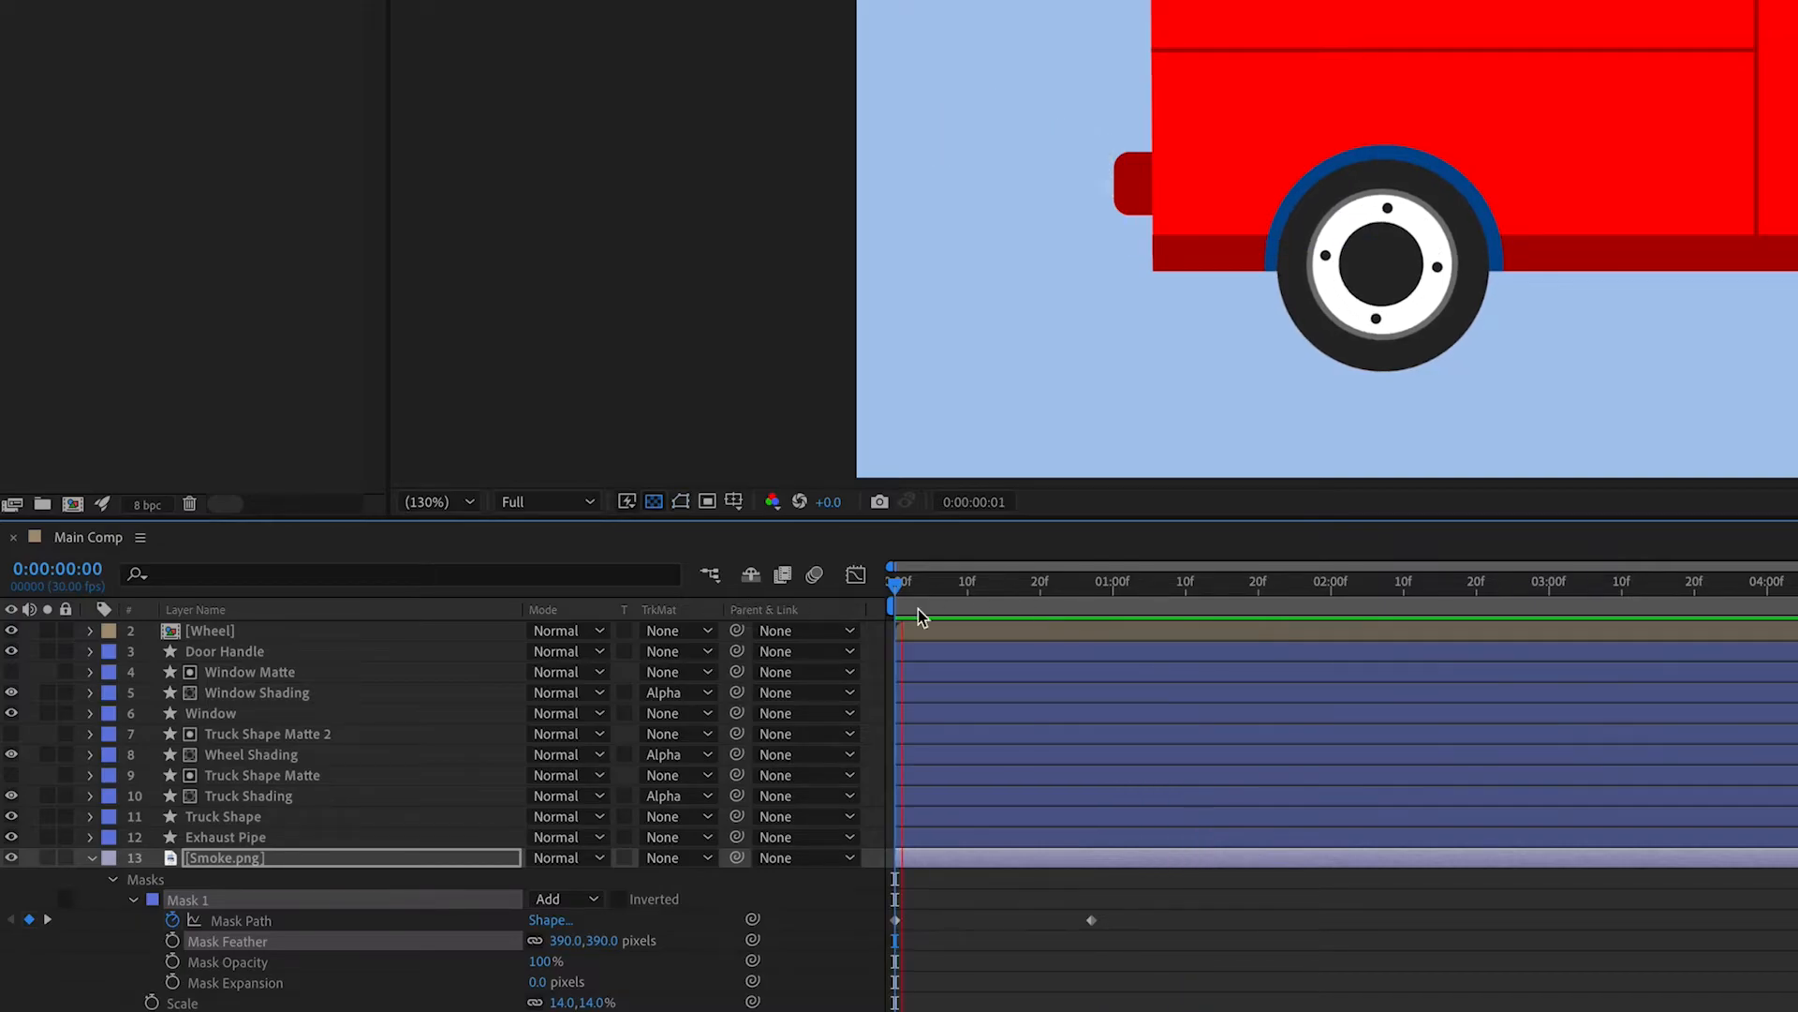
- Keyframe the smoke layer's Opacity at 100% at 0:00:00:27 and at 0% at 0:00:01:10
{"action": "left_click_drag", "start_coordinate": [951, 593], "coordinate": [1092, 633]}
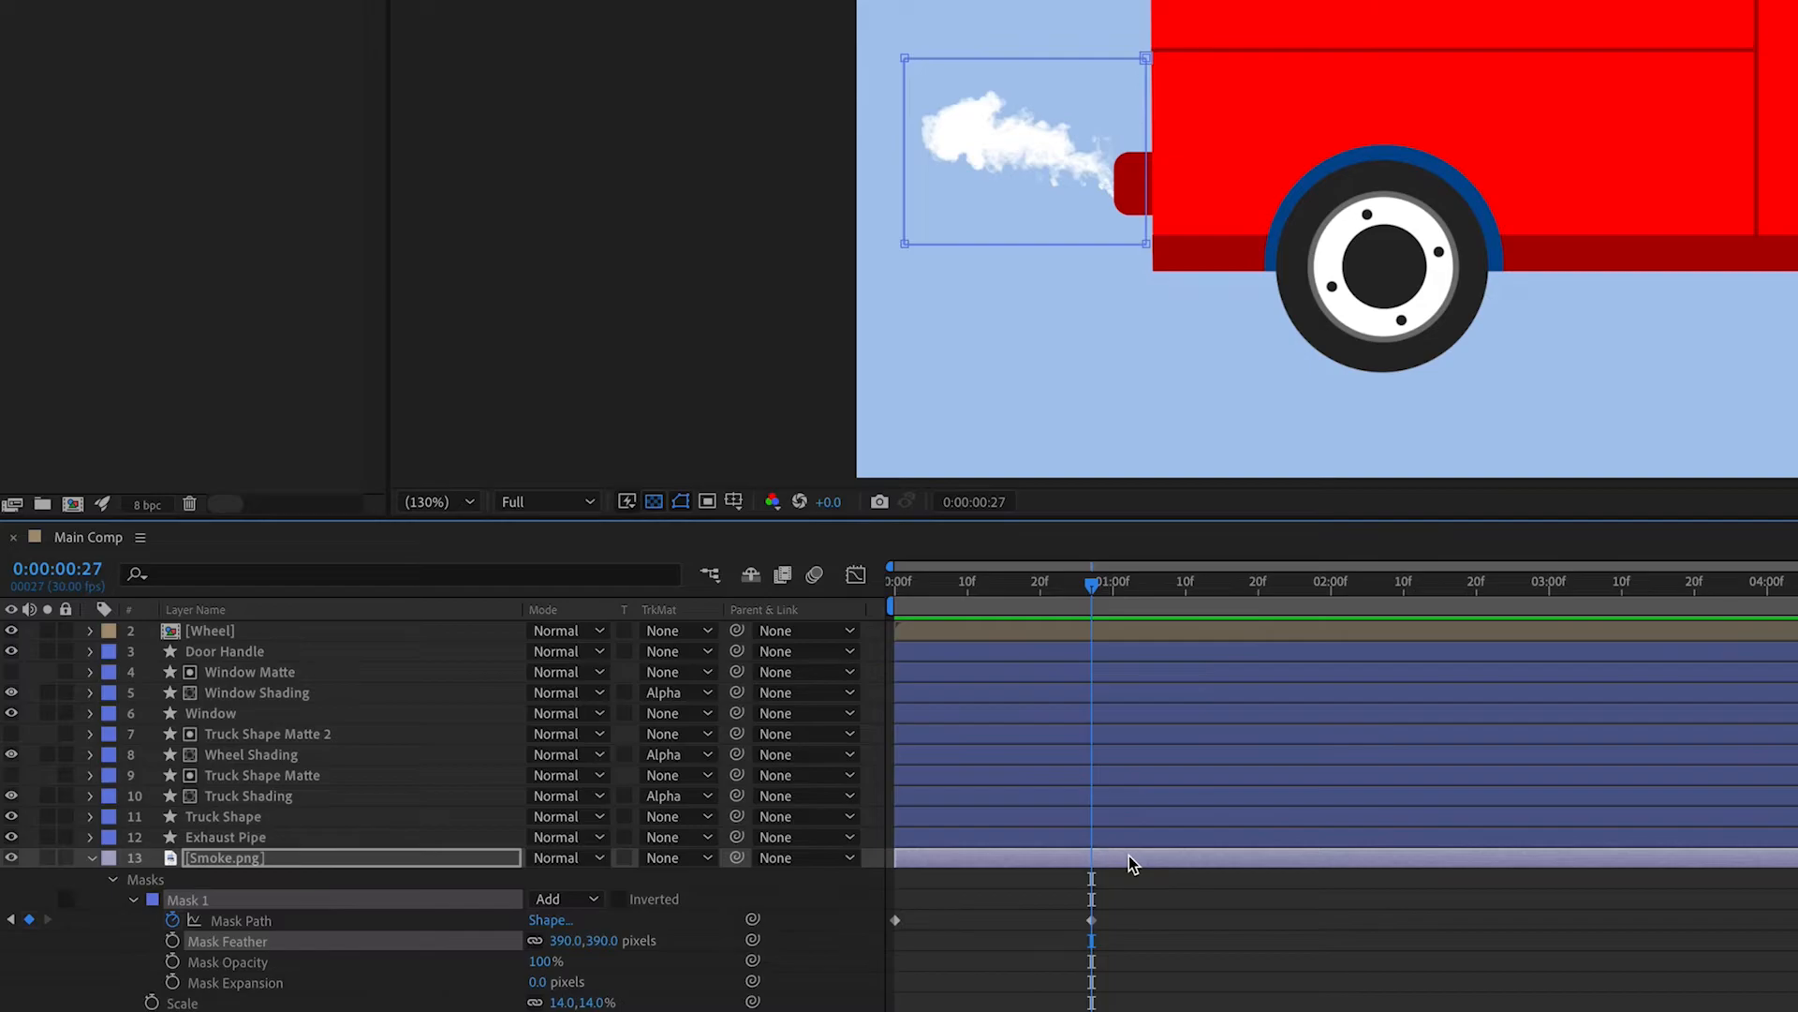
{"action": "key", "text": "t"}
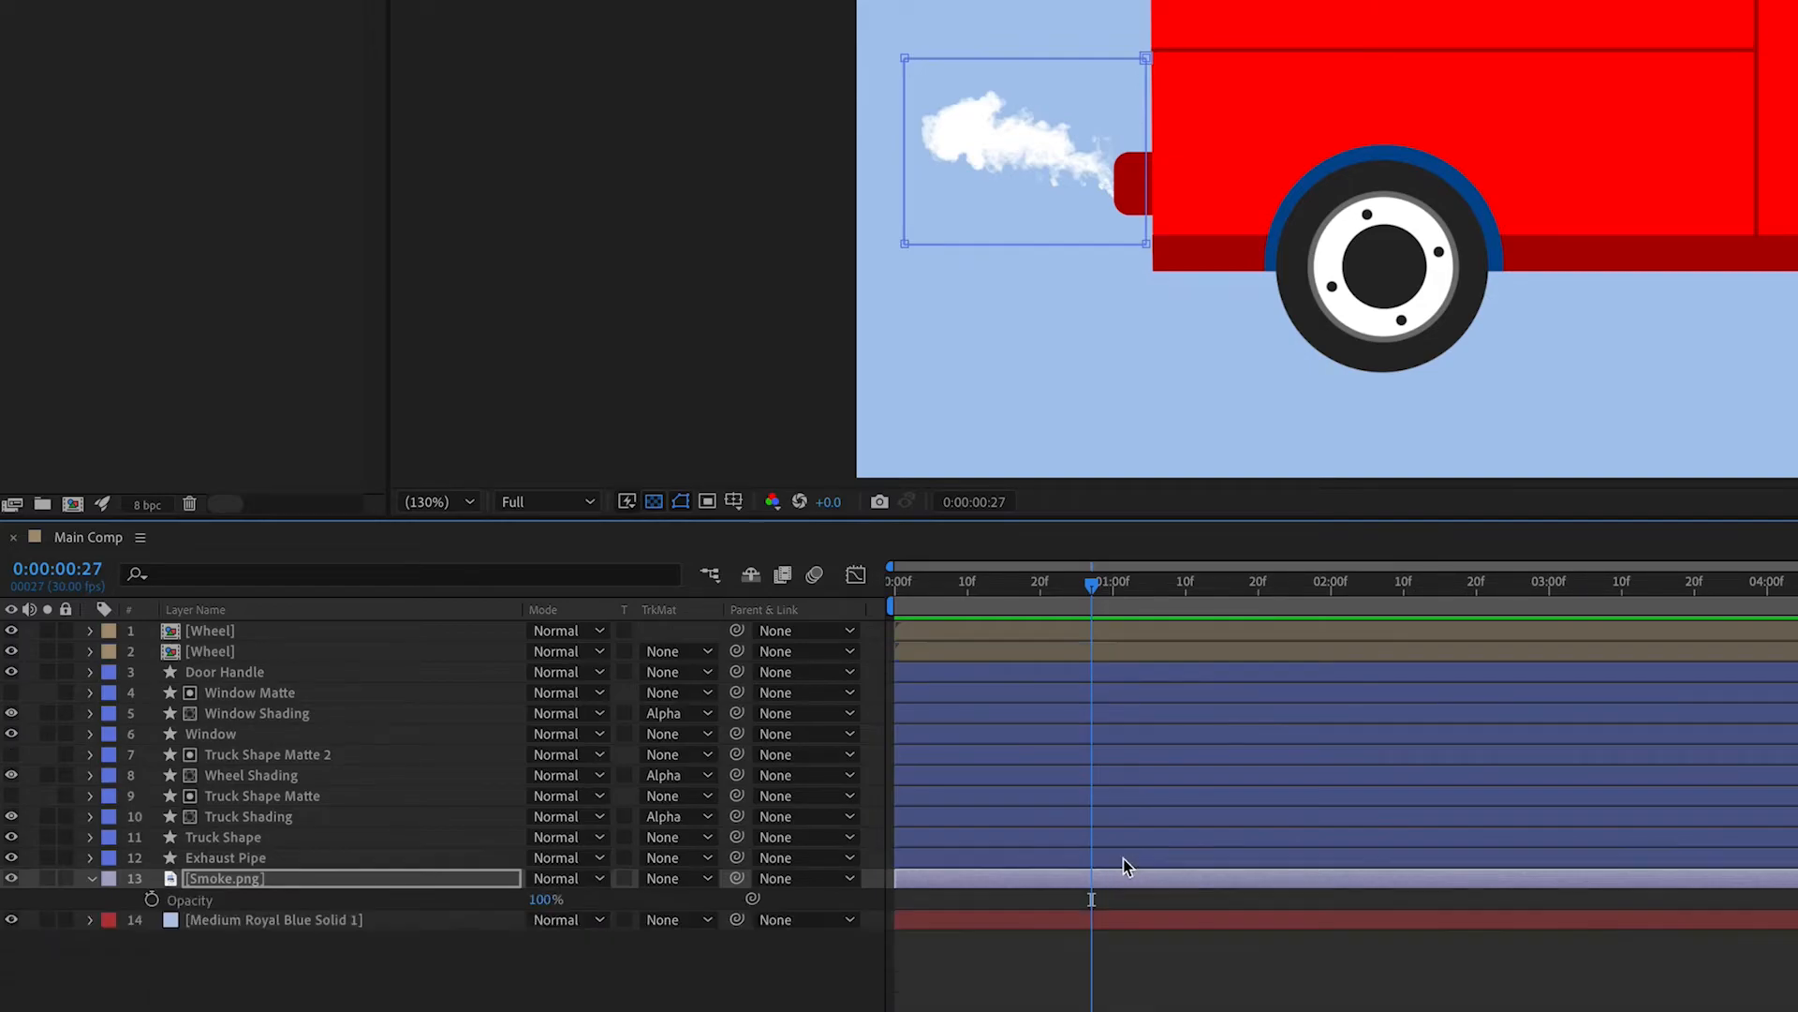
{"action": "left_click", "coordinate": [152, 900]}
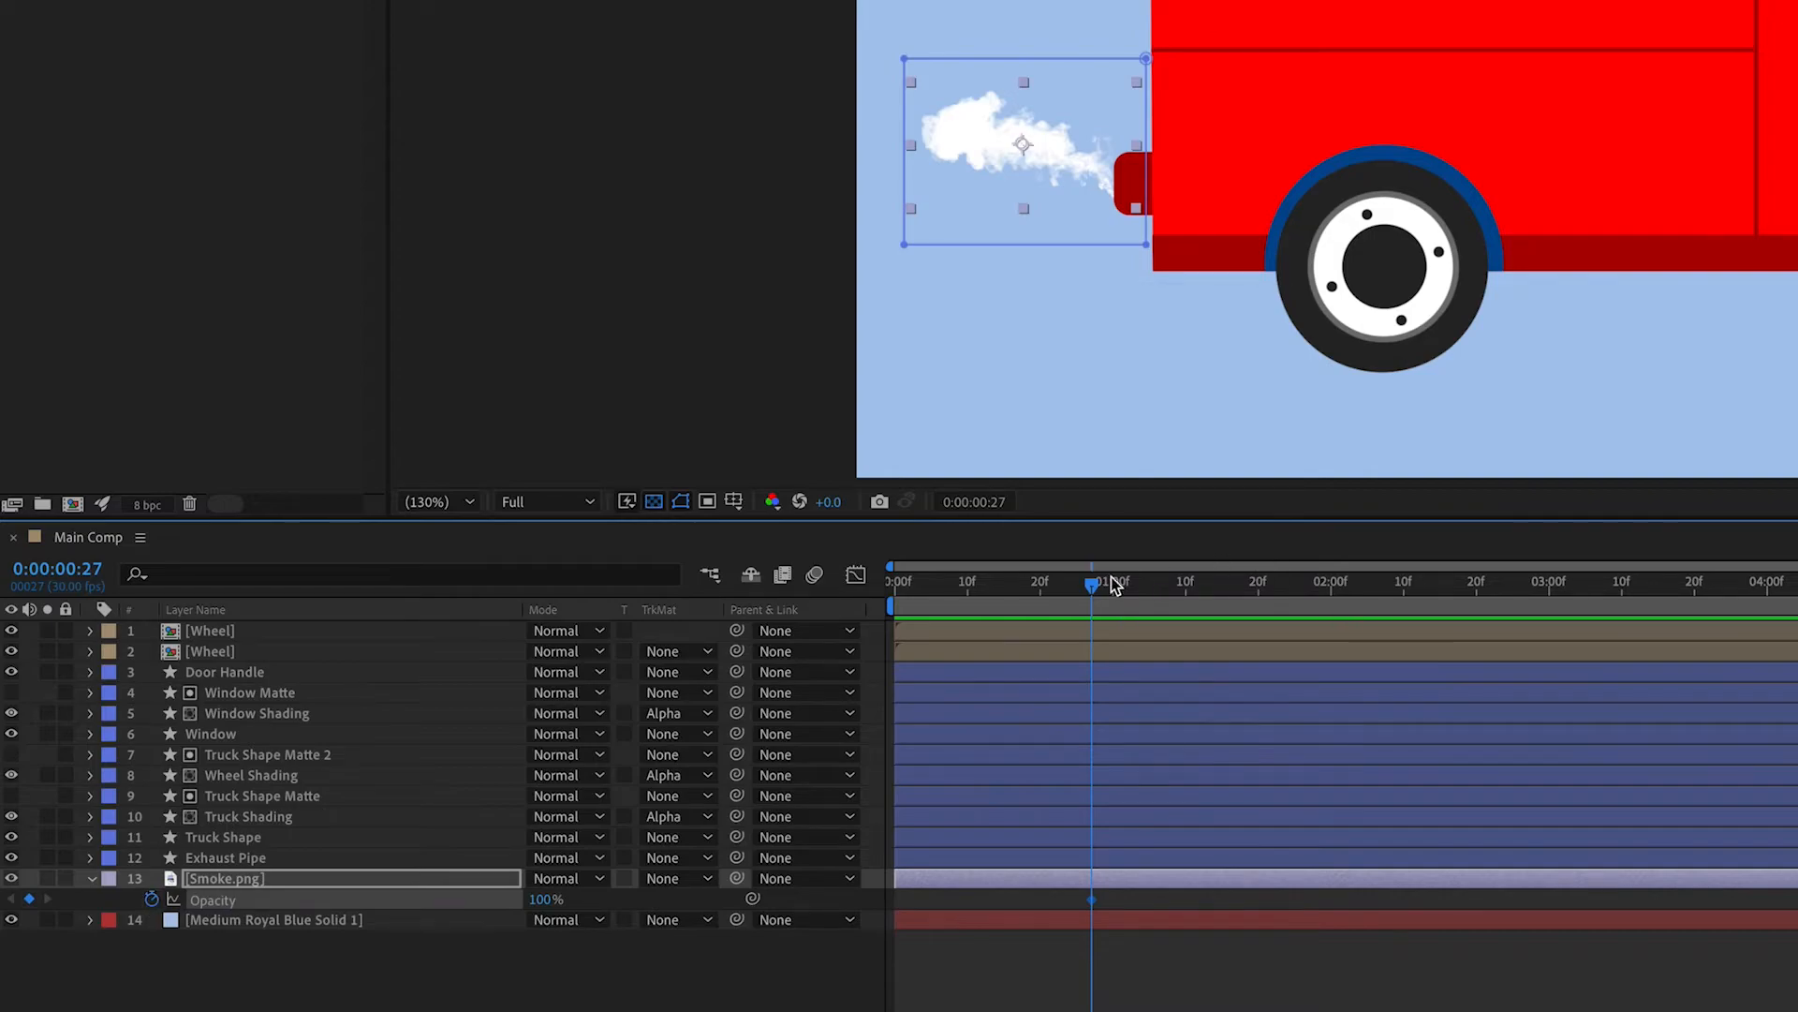
{"action": "left_click_drag", "start_coordinate": [1093, 585], "coordinate": [1186, 585]}
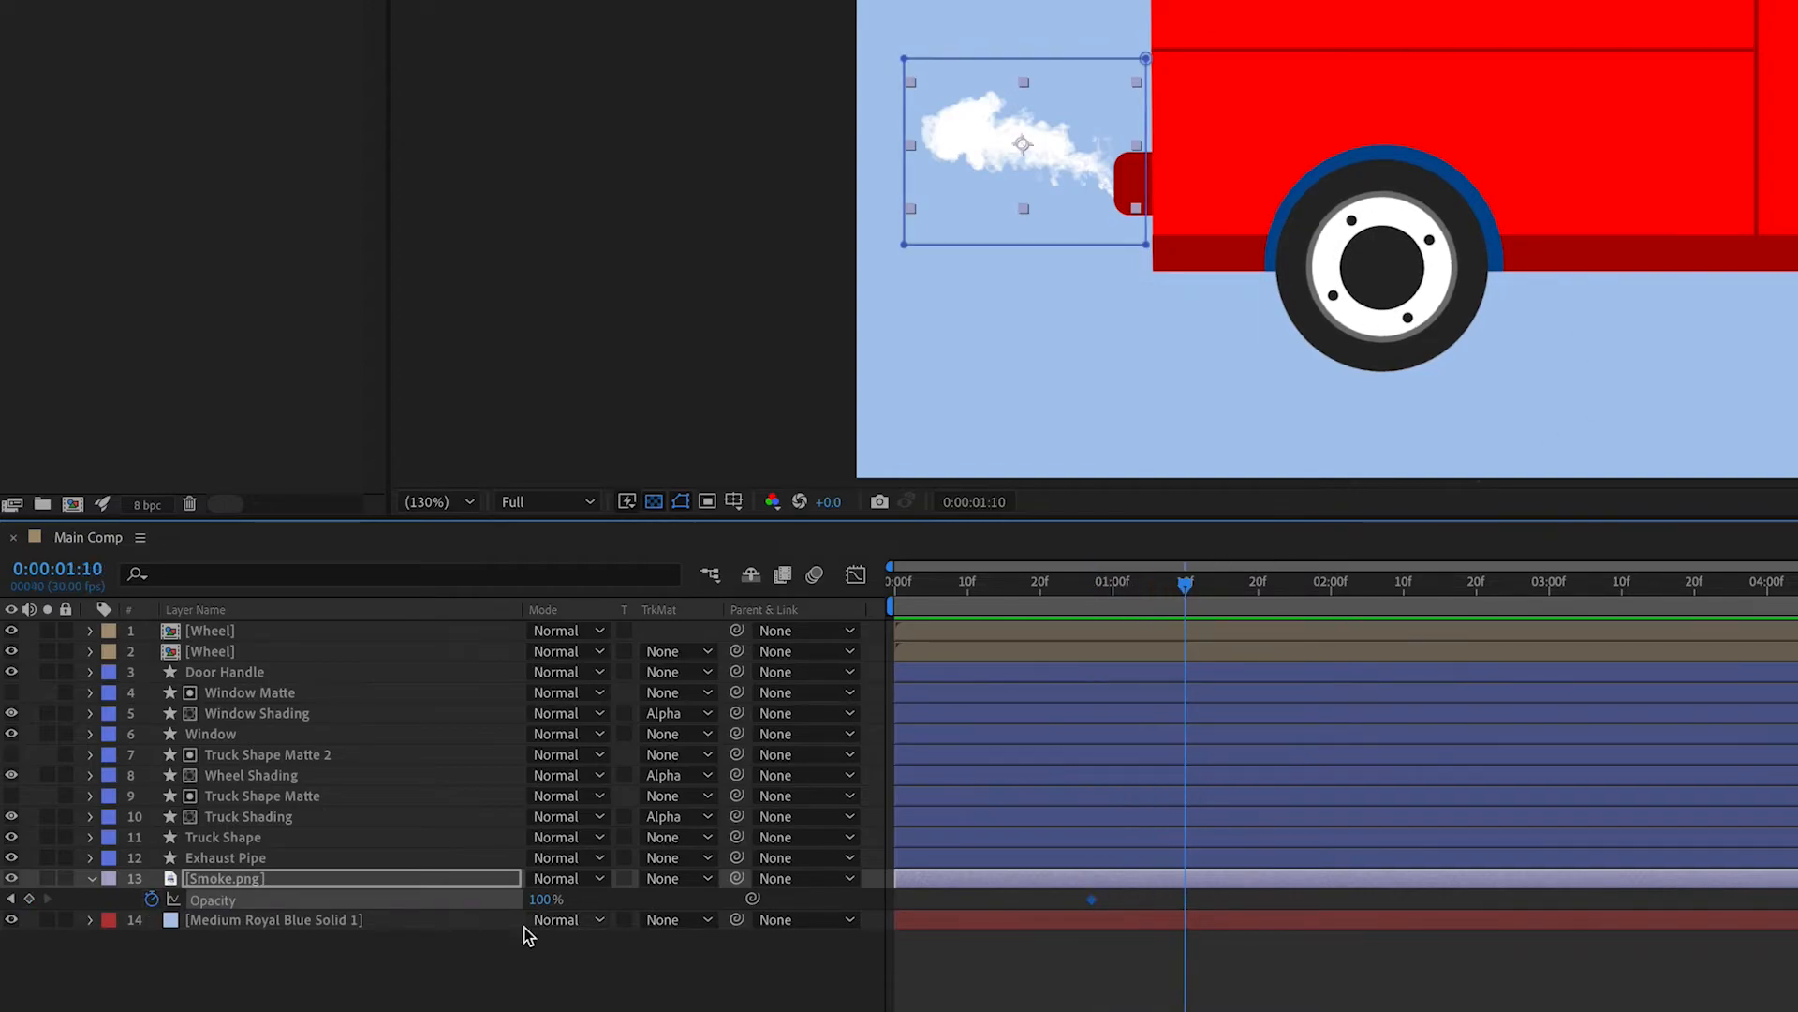
{"action": "left_click", "coordinate": [546, 900]}
{"action": "type", "text": "0"}
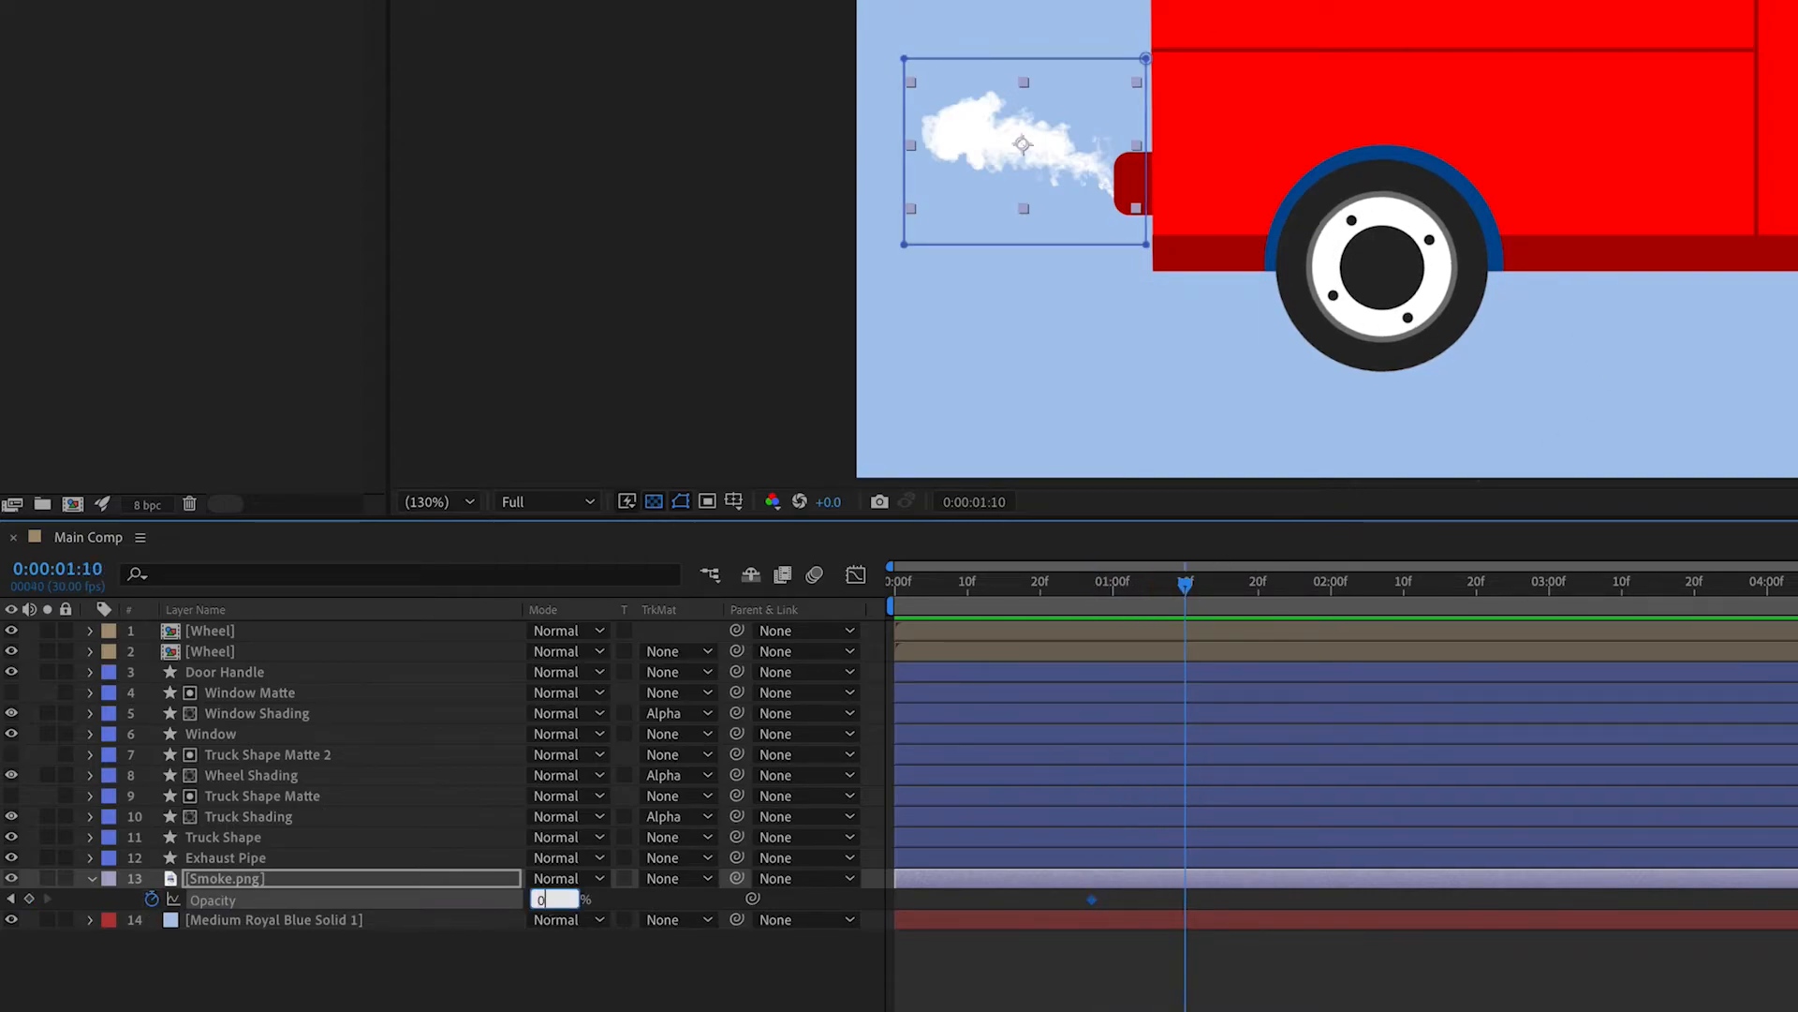
{"action": "key", "text": "Return"}
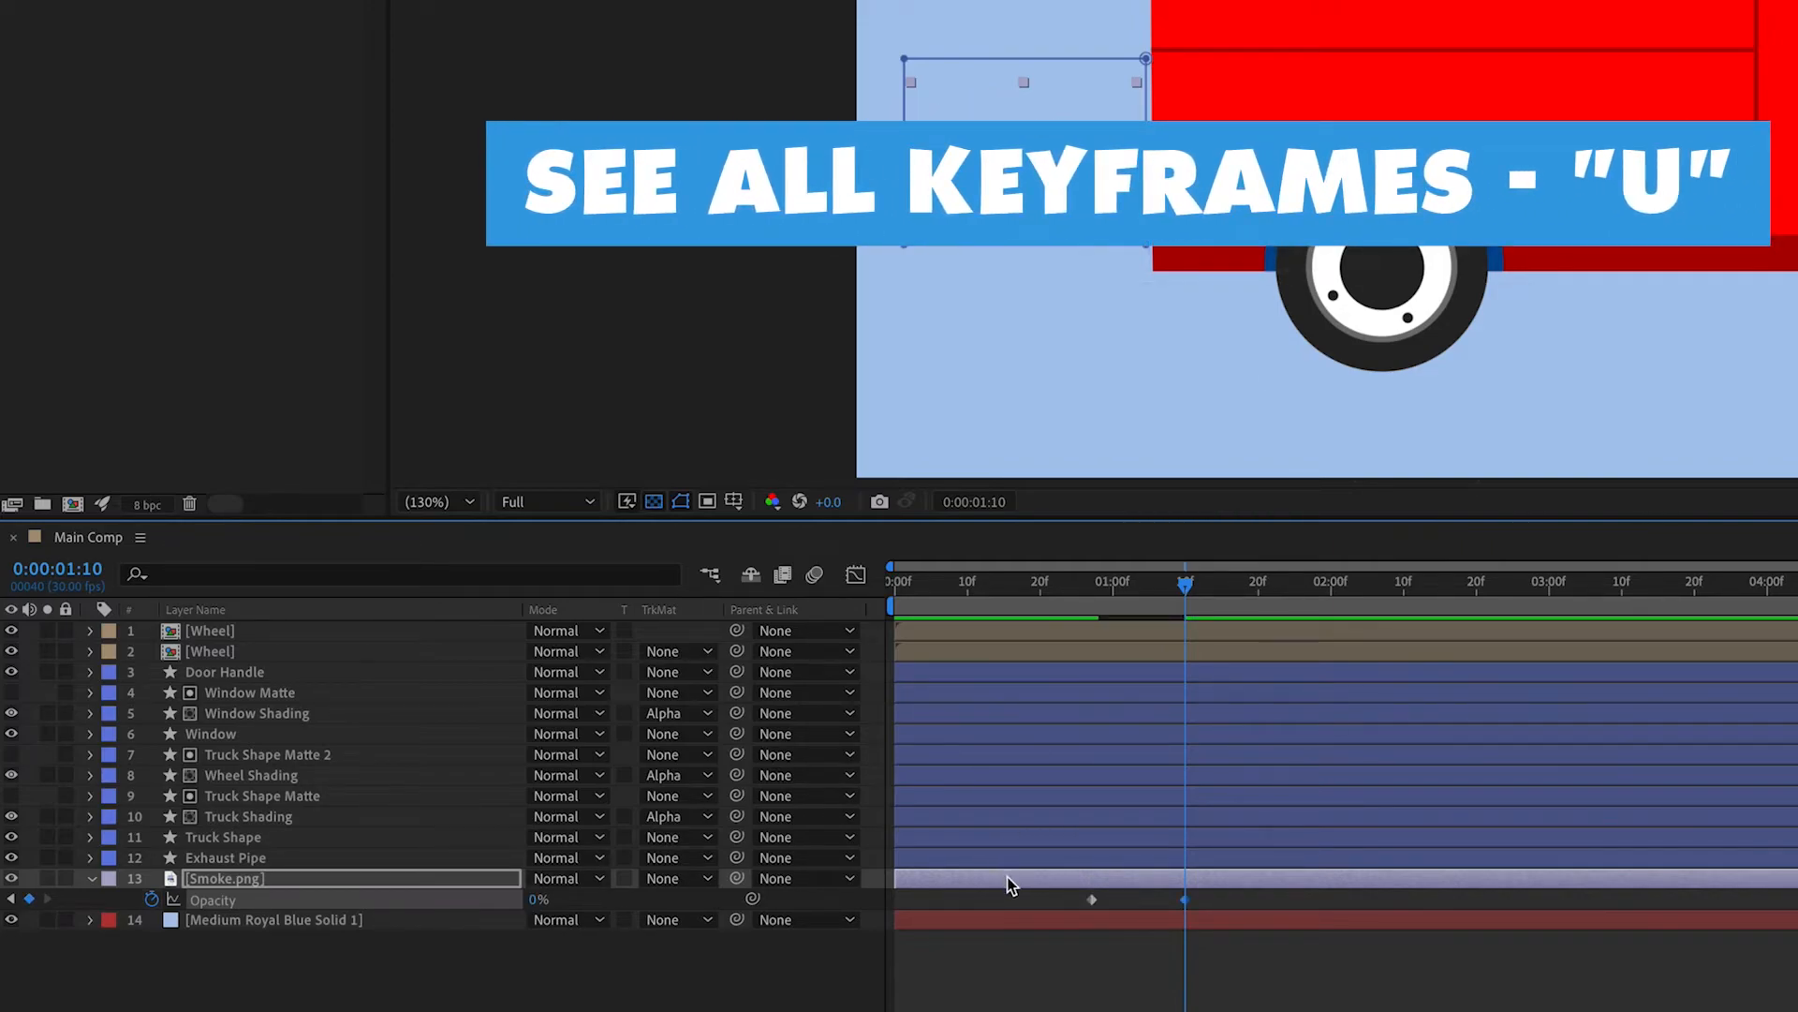
- Show all keyframes of the Smoke.png layer and preview the smoke's reveal and fade from the start
{"action": "key", "text": "u"}
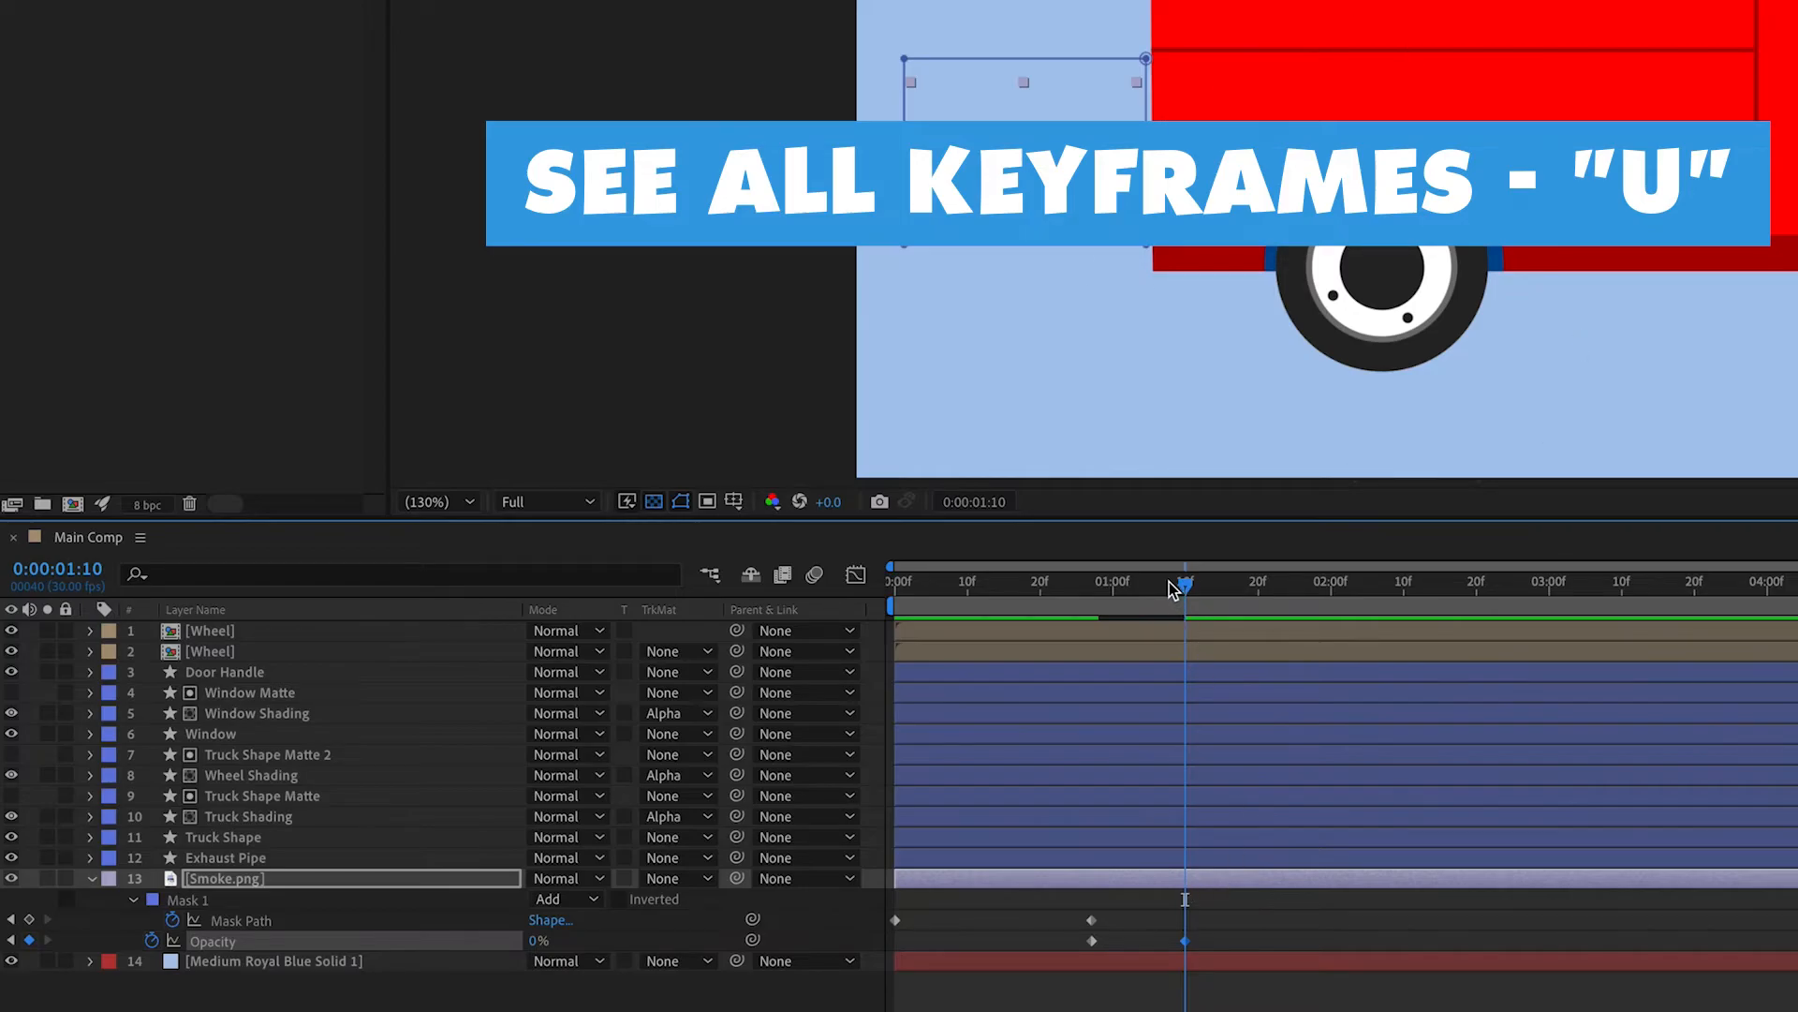
{"action": "left_click_drag", "start_coordinate": [1169, 582], "coordinate": [683, 582]}
{"action": "key", "text": "space"}
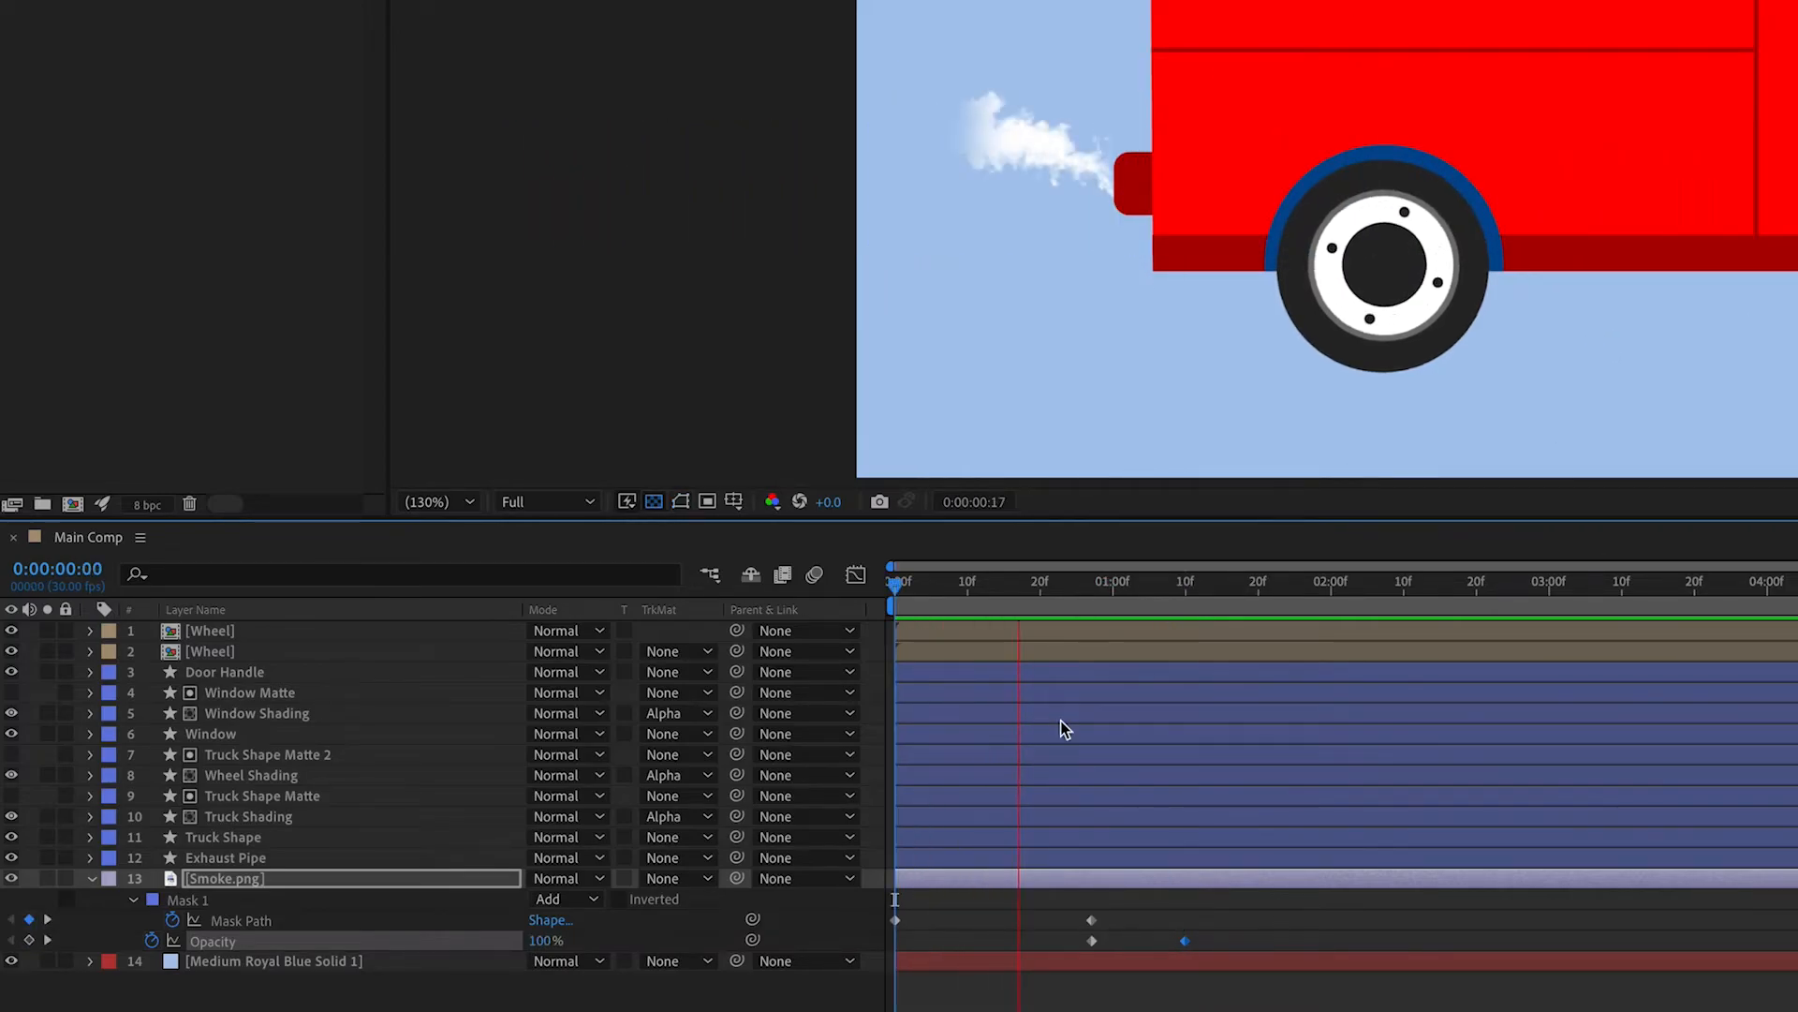
{"action": "key", "text": "space"}
{"action": "key", "text": "space"}
{"action": "key", "text": "space"}
- Shift the second Mask Path keyframe and both Opacity keyframes about 6 frames earlier, and preview the faster smoke
{"action": "left_click_drag", "start_coordinate": [1245, 909], "coordinate": [1049, 927]}
{"action": "key", "text": "space"}
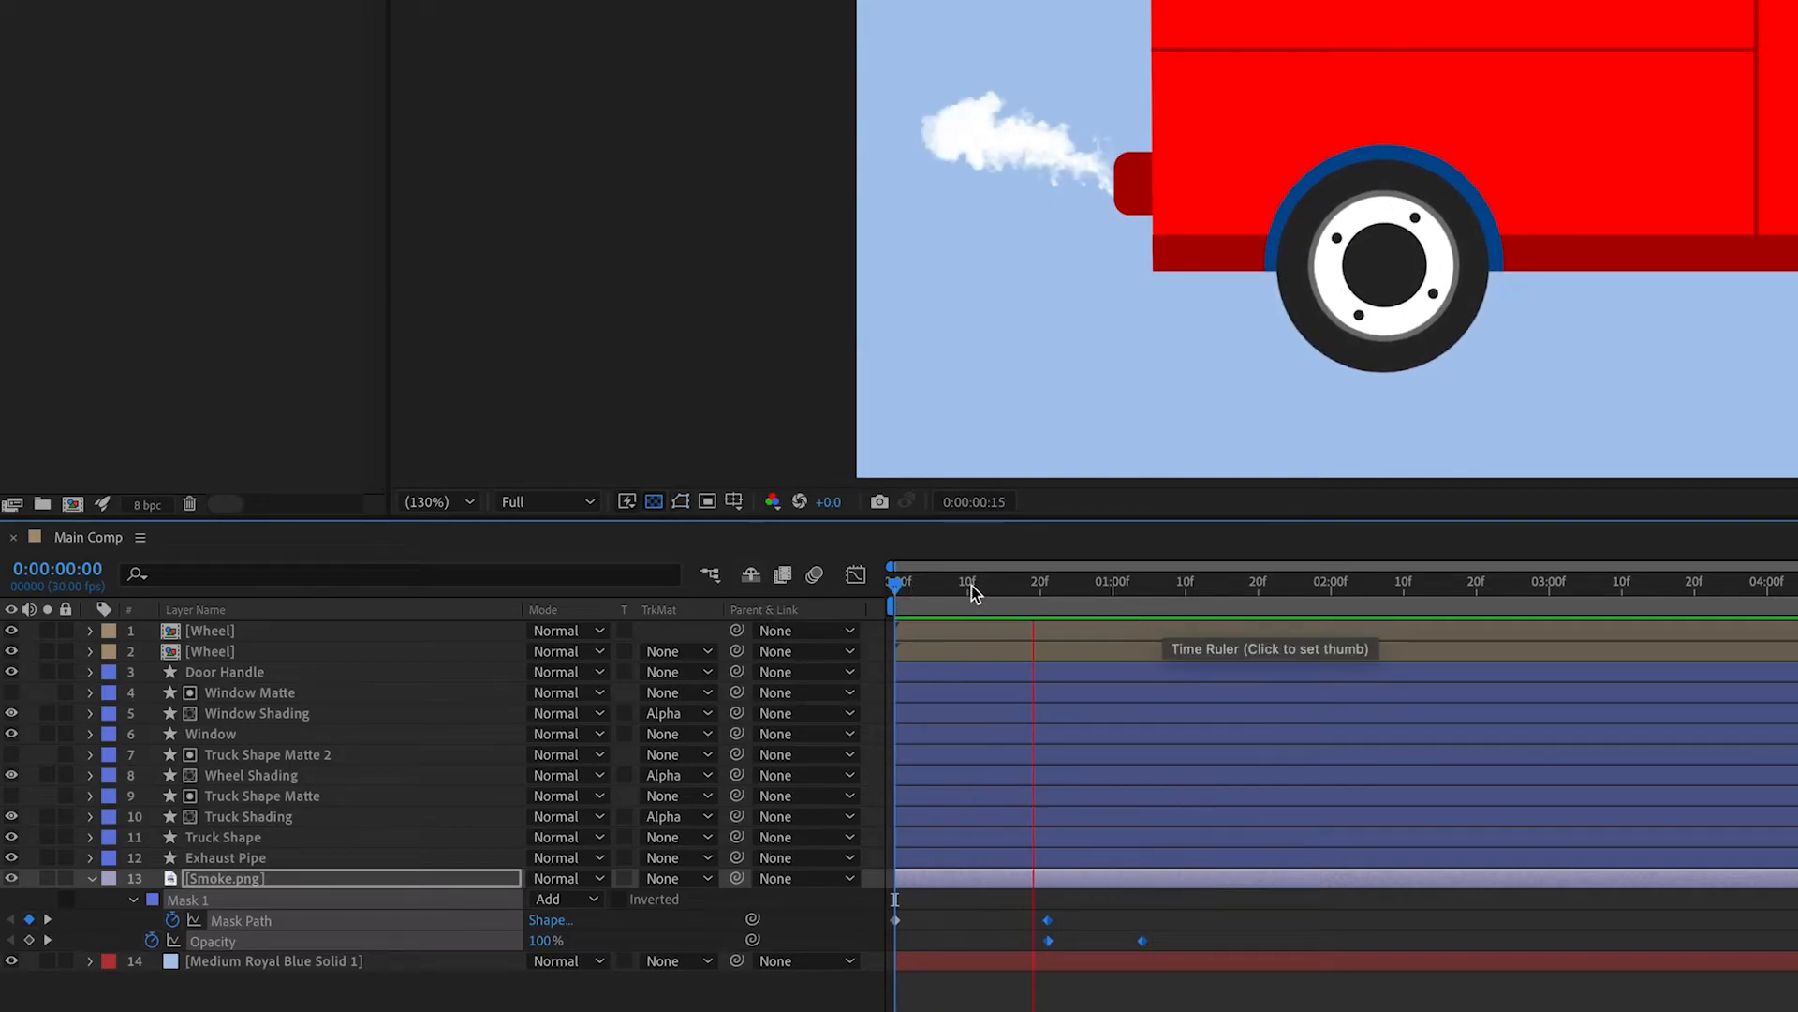
{"action": "key", "text": "space"}
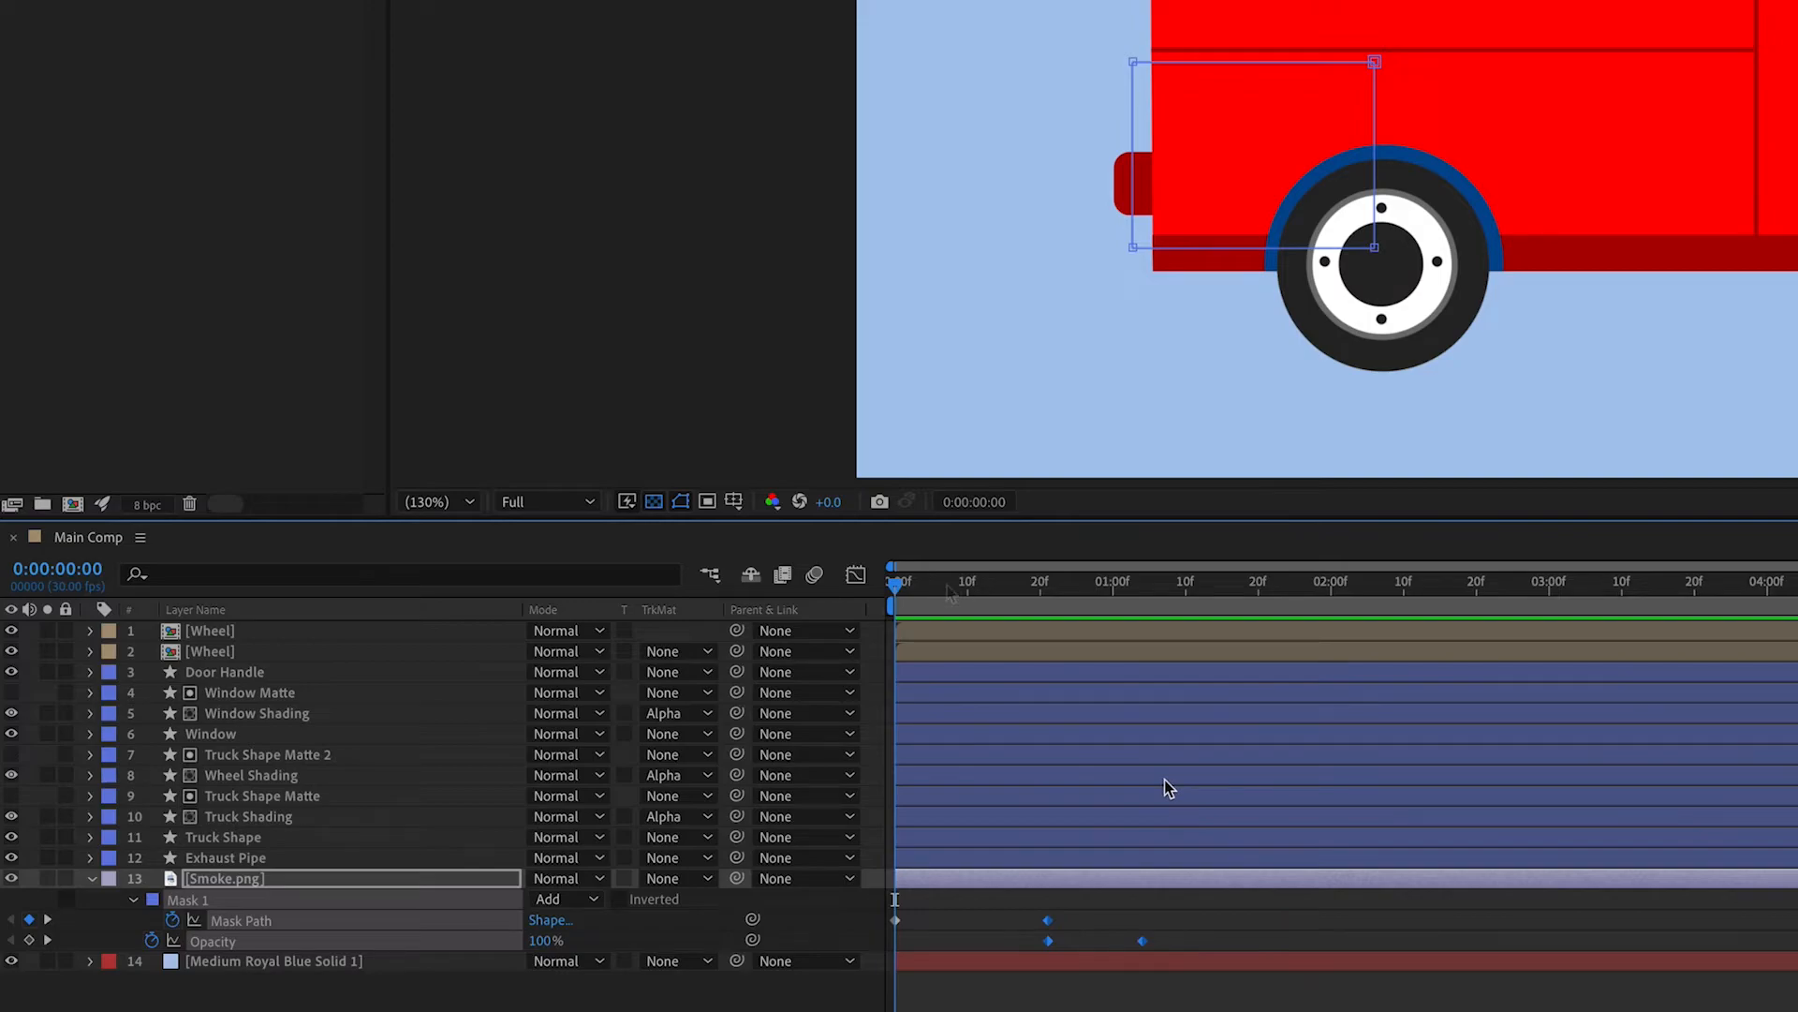
- Split the Smoke.png layer at 0:00:01:20 and delete the part after the split
{"action": "left_click_drag", "start_coordinate": [897, 585], "coordinate": [1265, 626]}
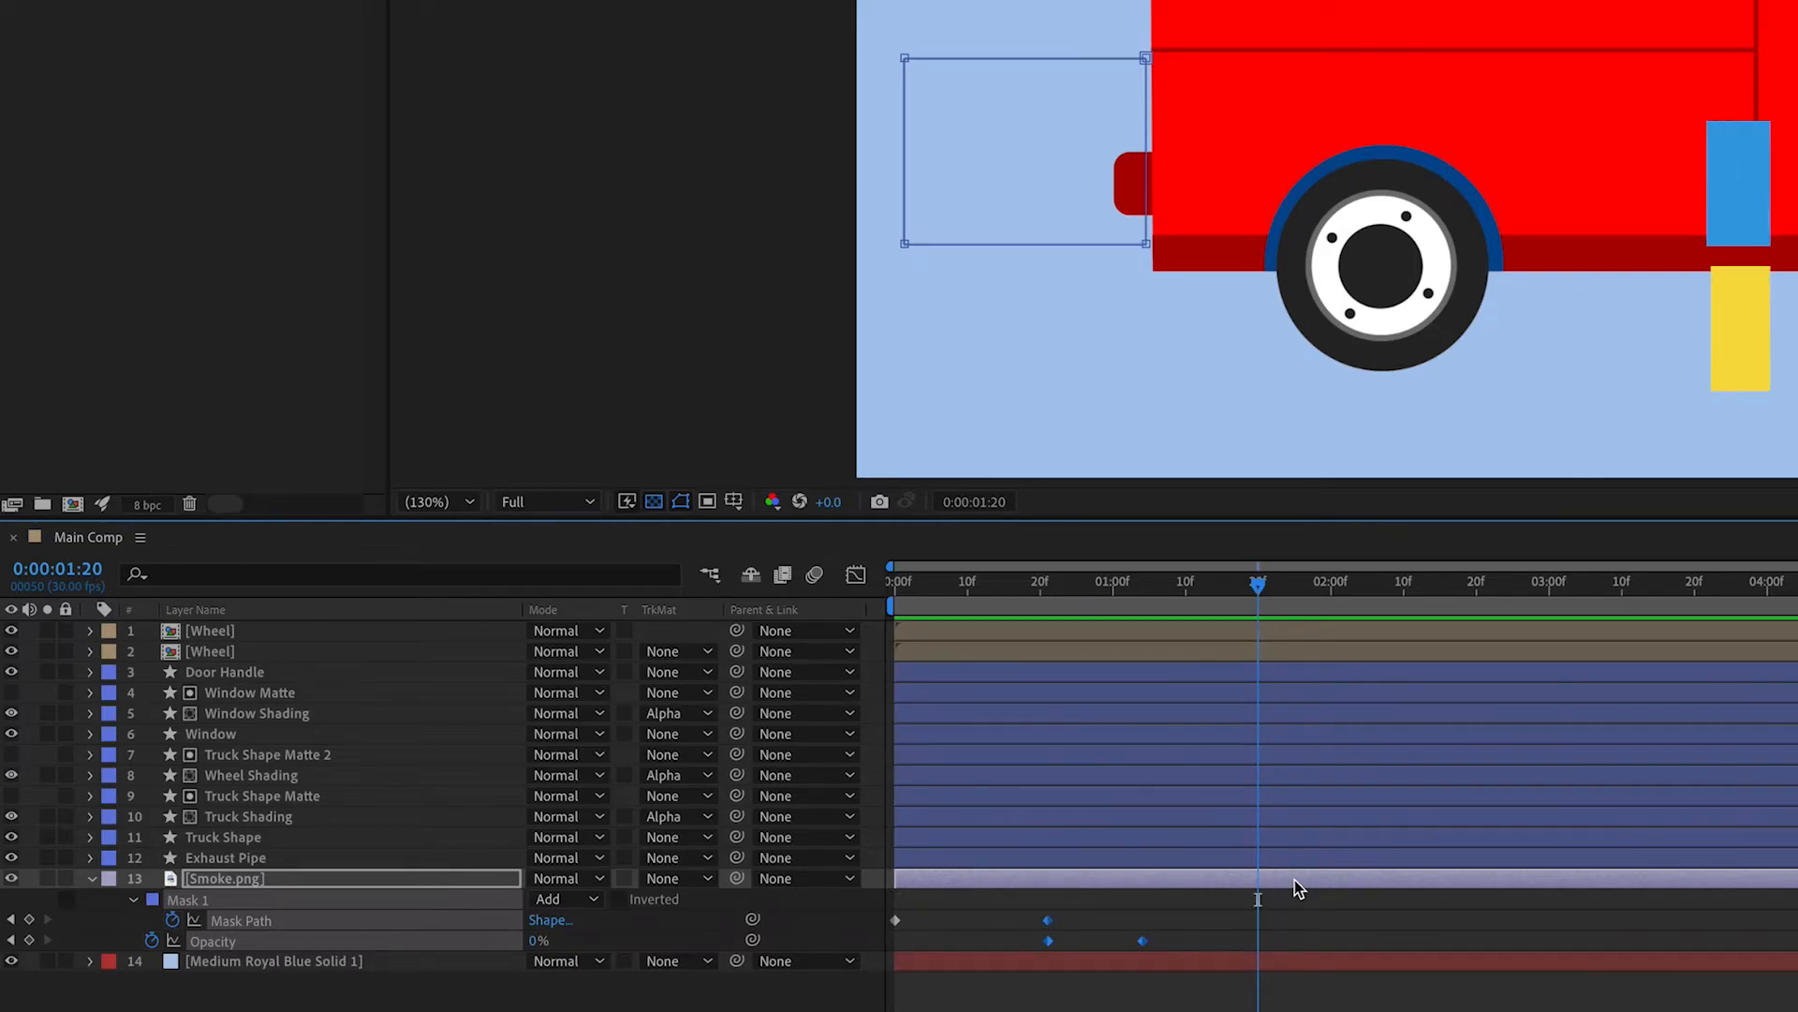
{"action": "key", "text": "ctrl+shift+d"}
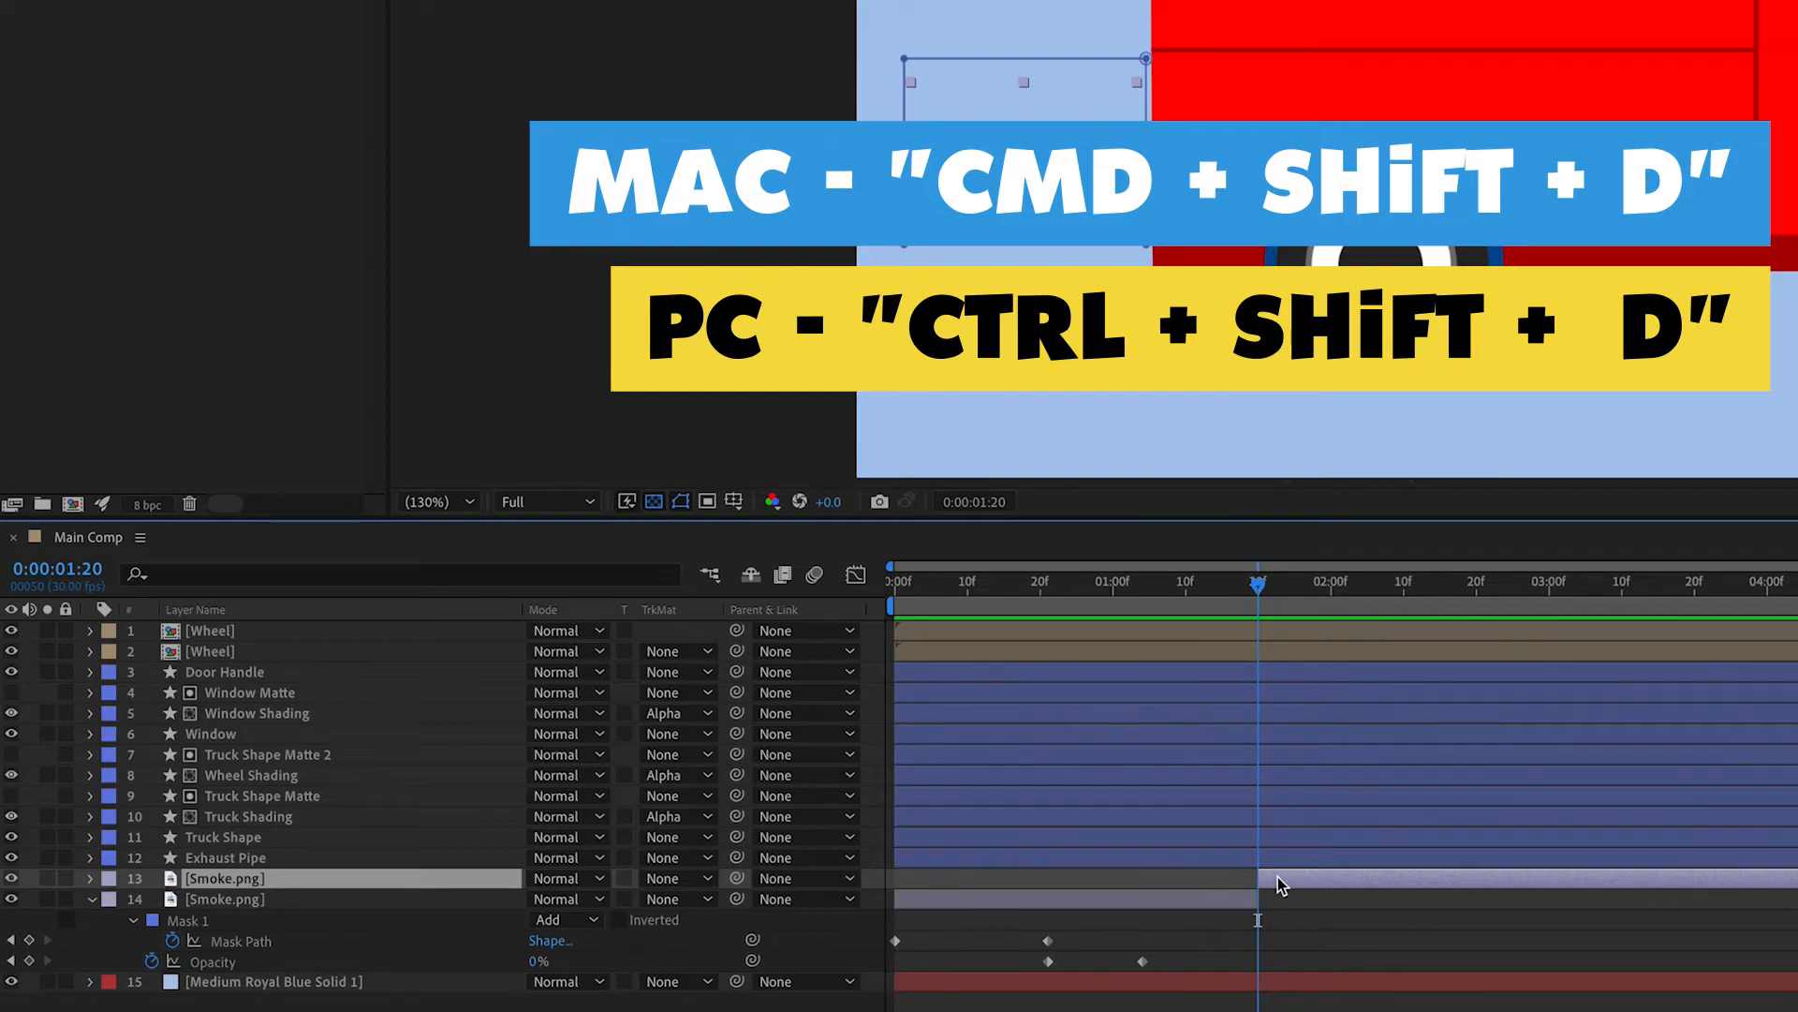
{"action": "key", "text": "Delete"}
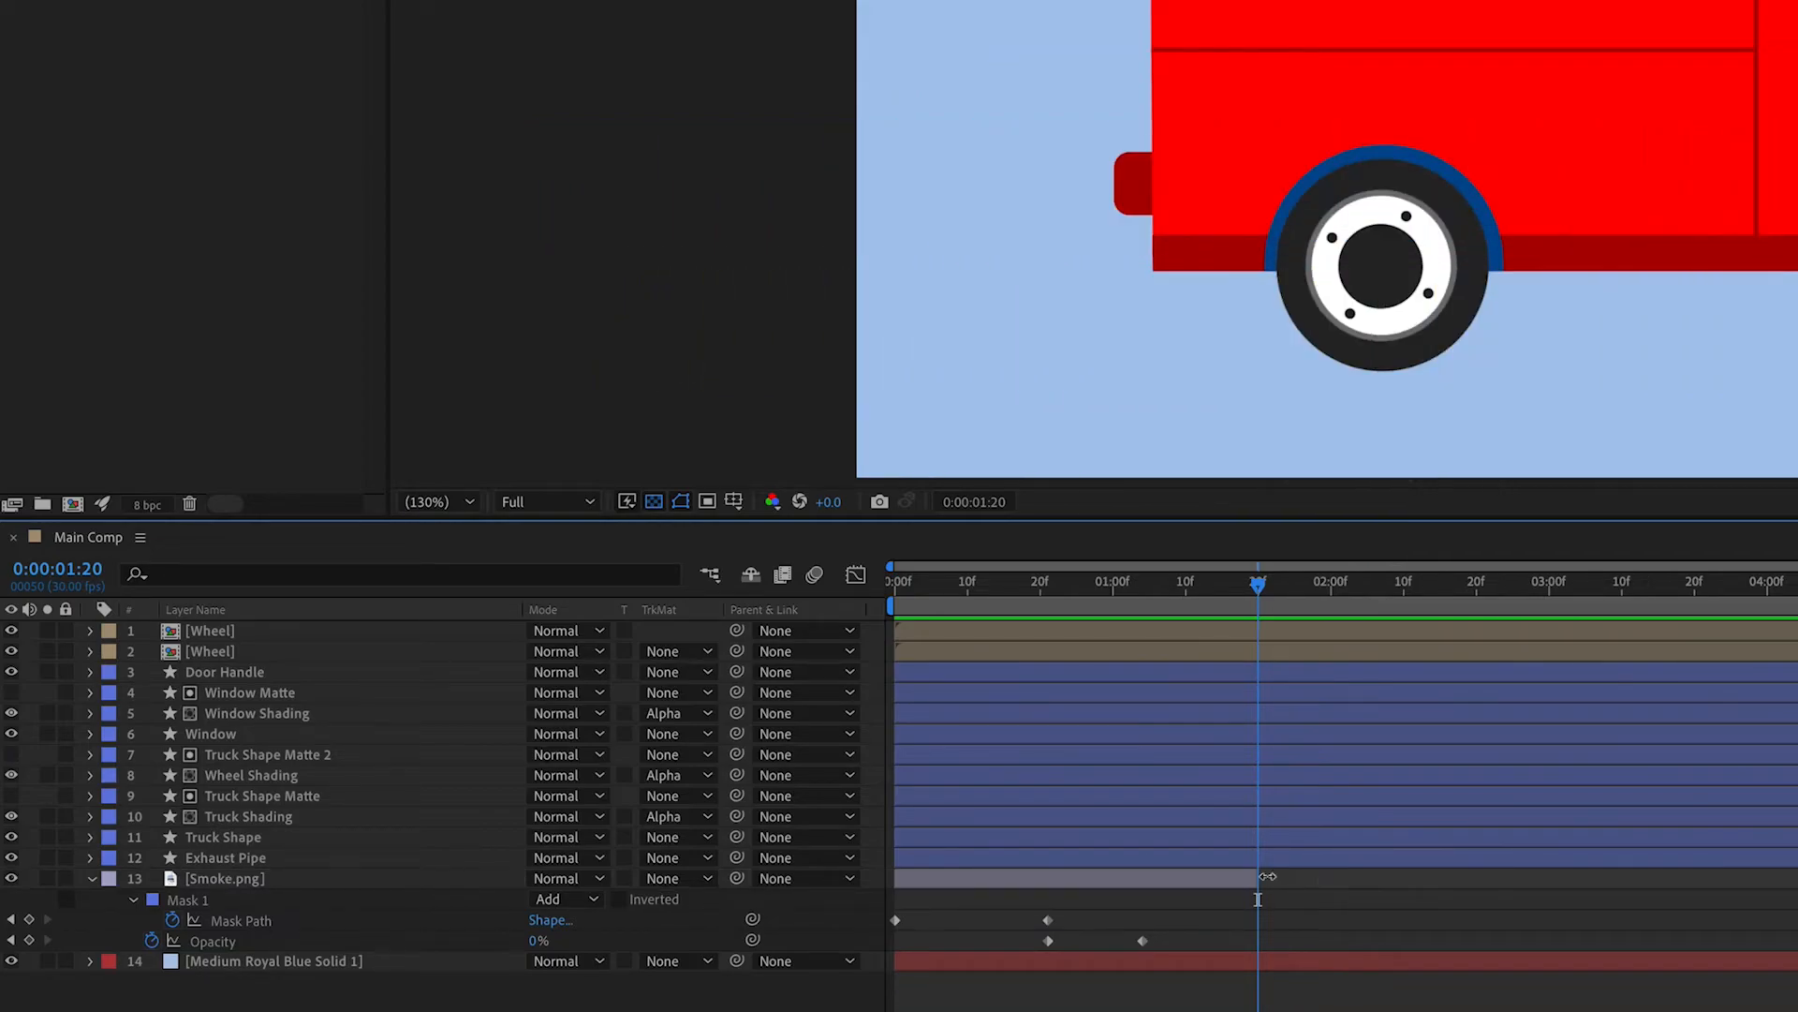
- Pre-compose the trimmed Smoke.png layer as "Smoke Comp", moving all attributes into the new composition
{"action": "left_click", "coordinate": [232, 878]}
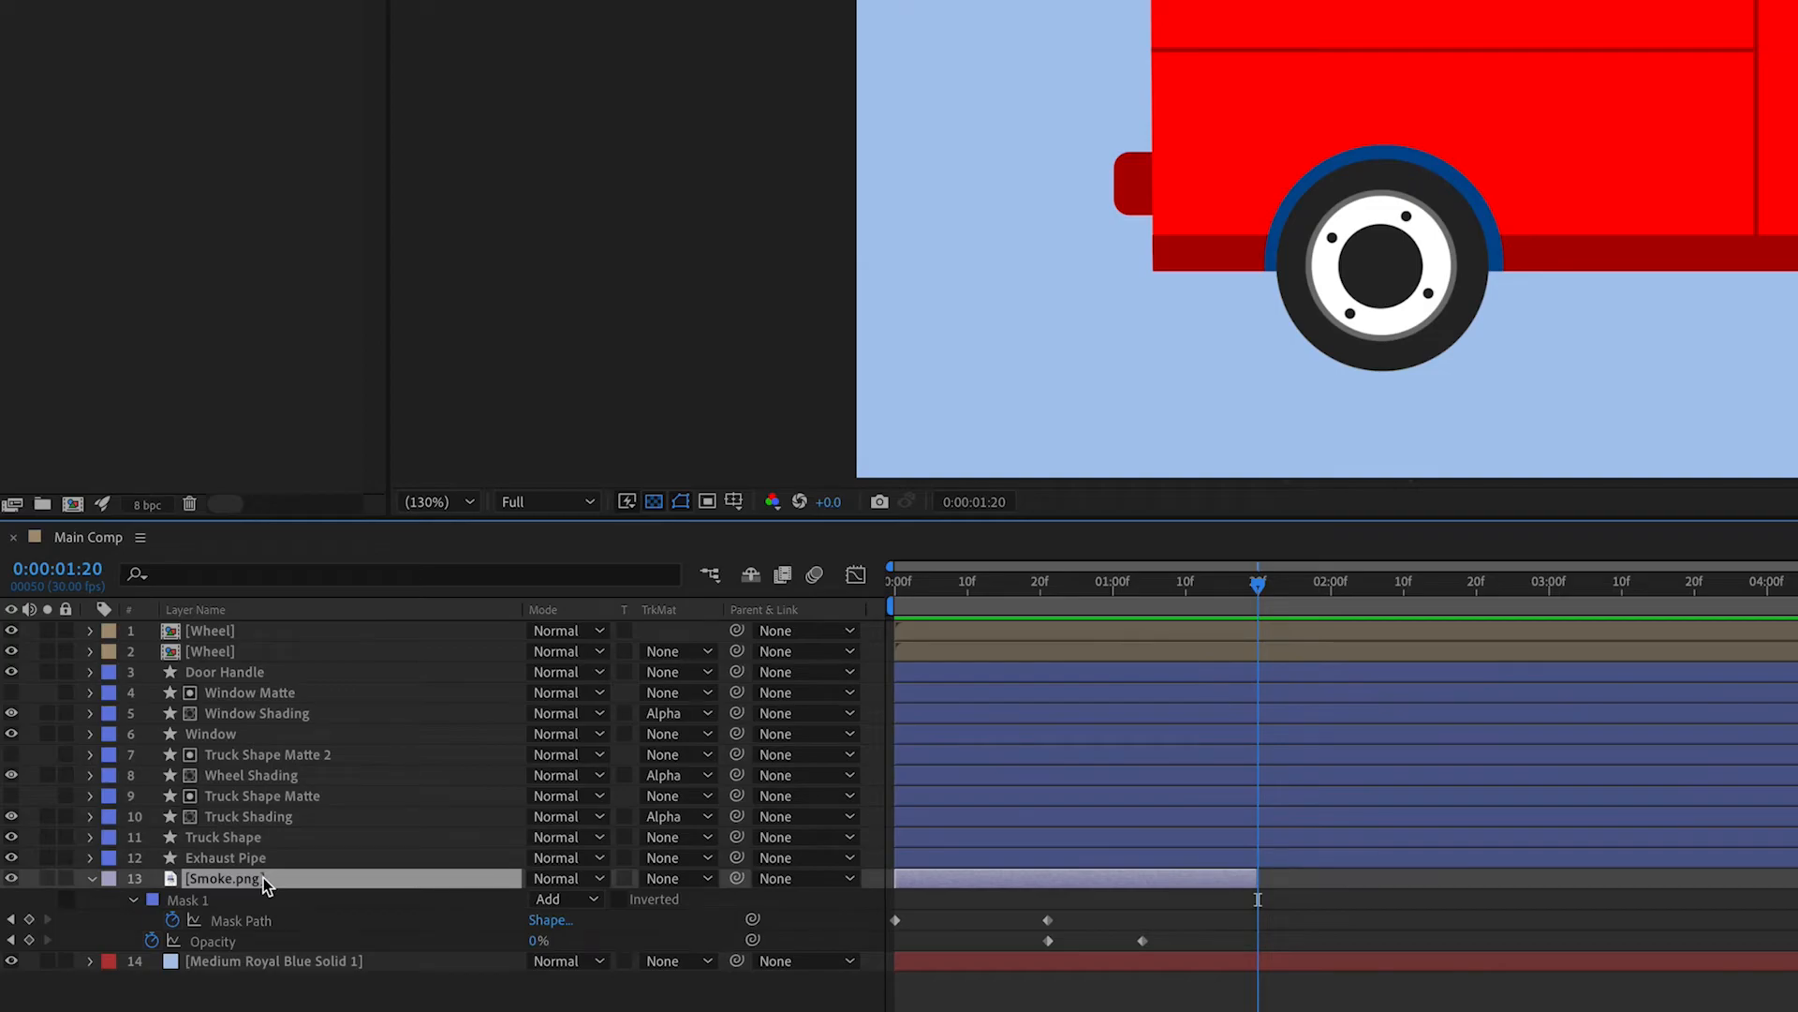
{"action": "right_click", "coordinate": [262, 878]}
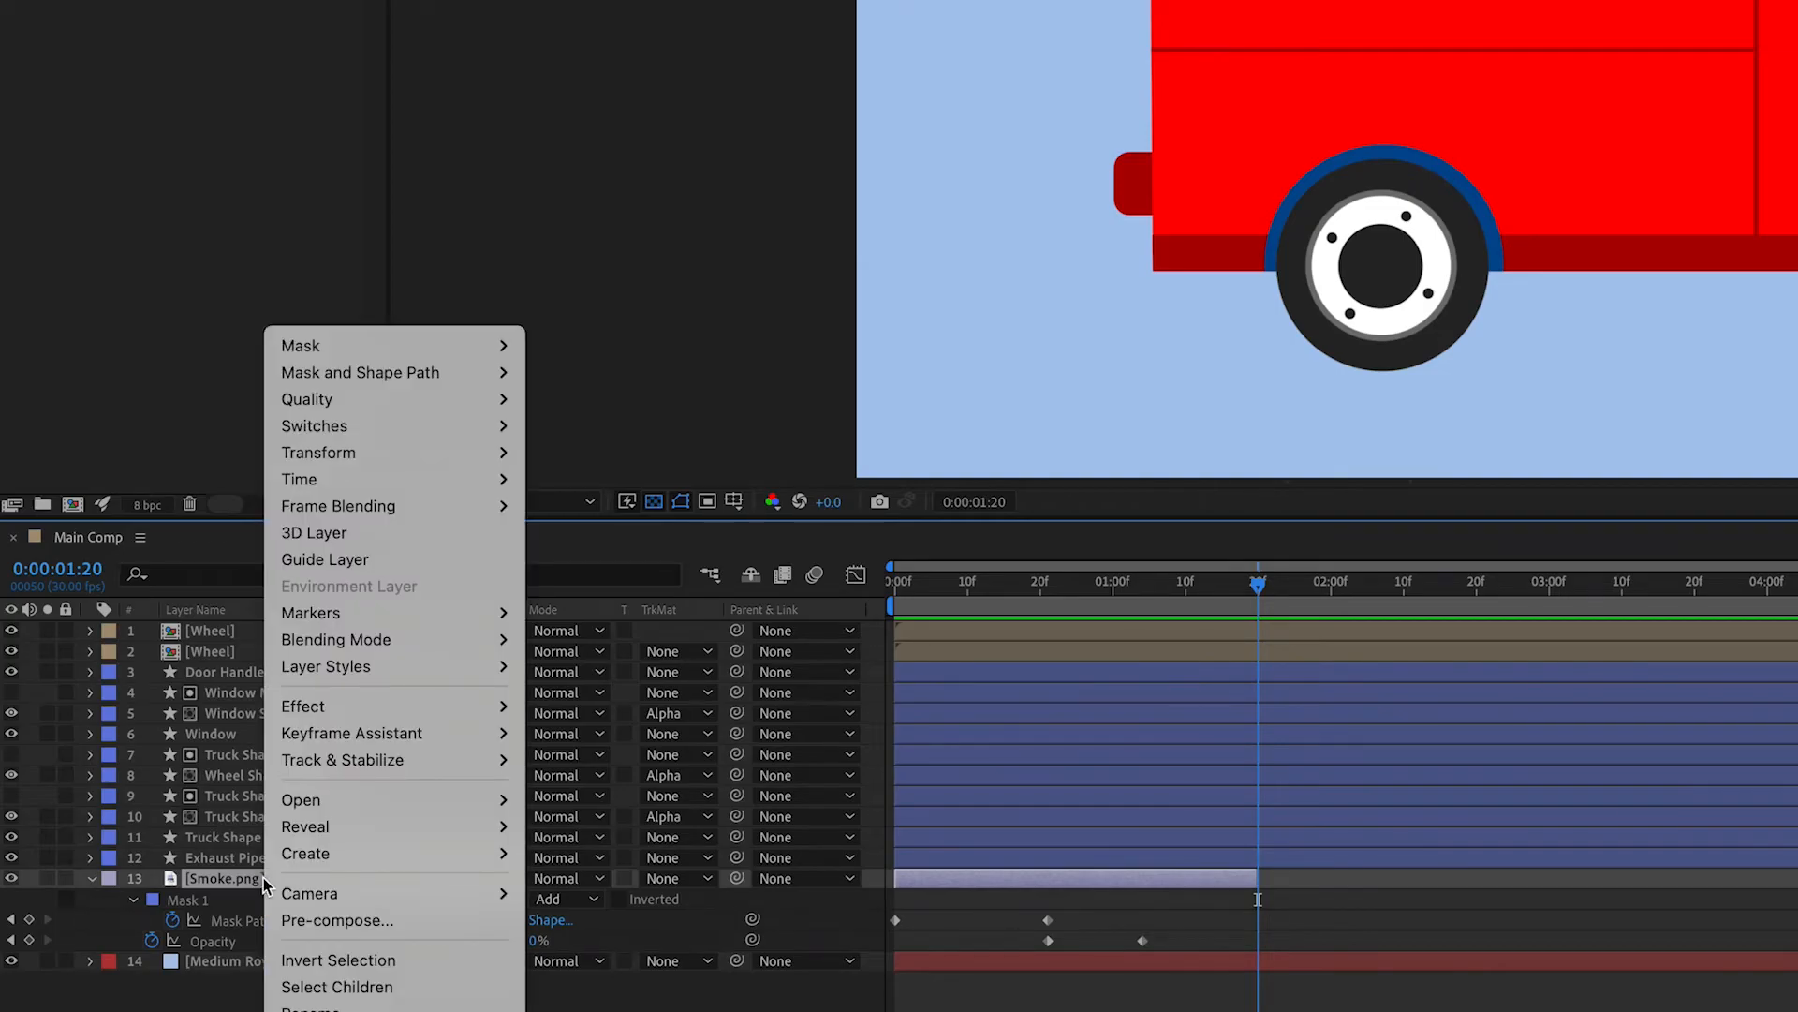
{"action": "left_click", "coordinate": [402, 920]}
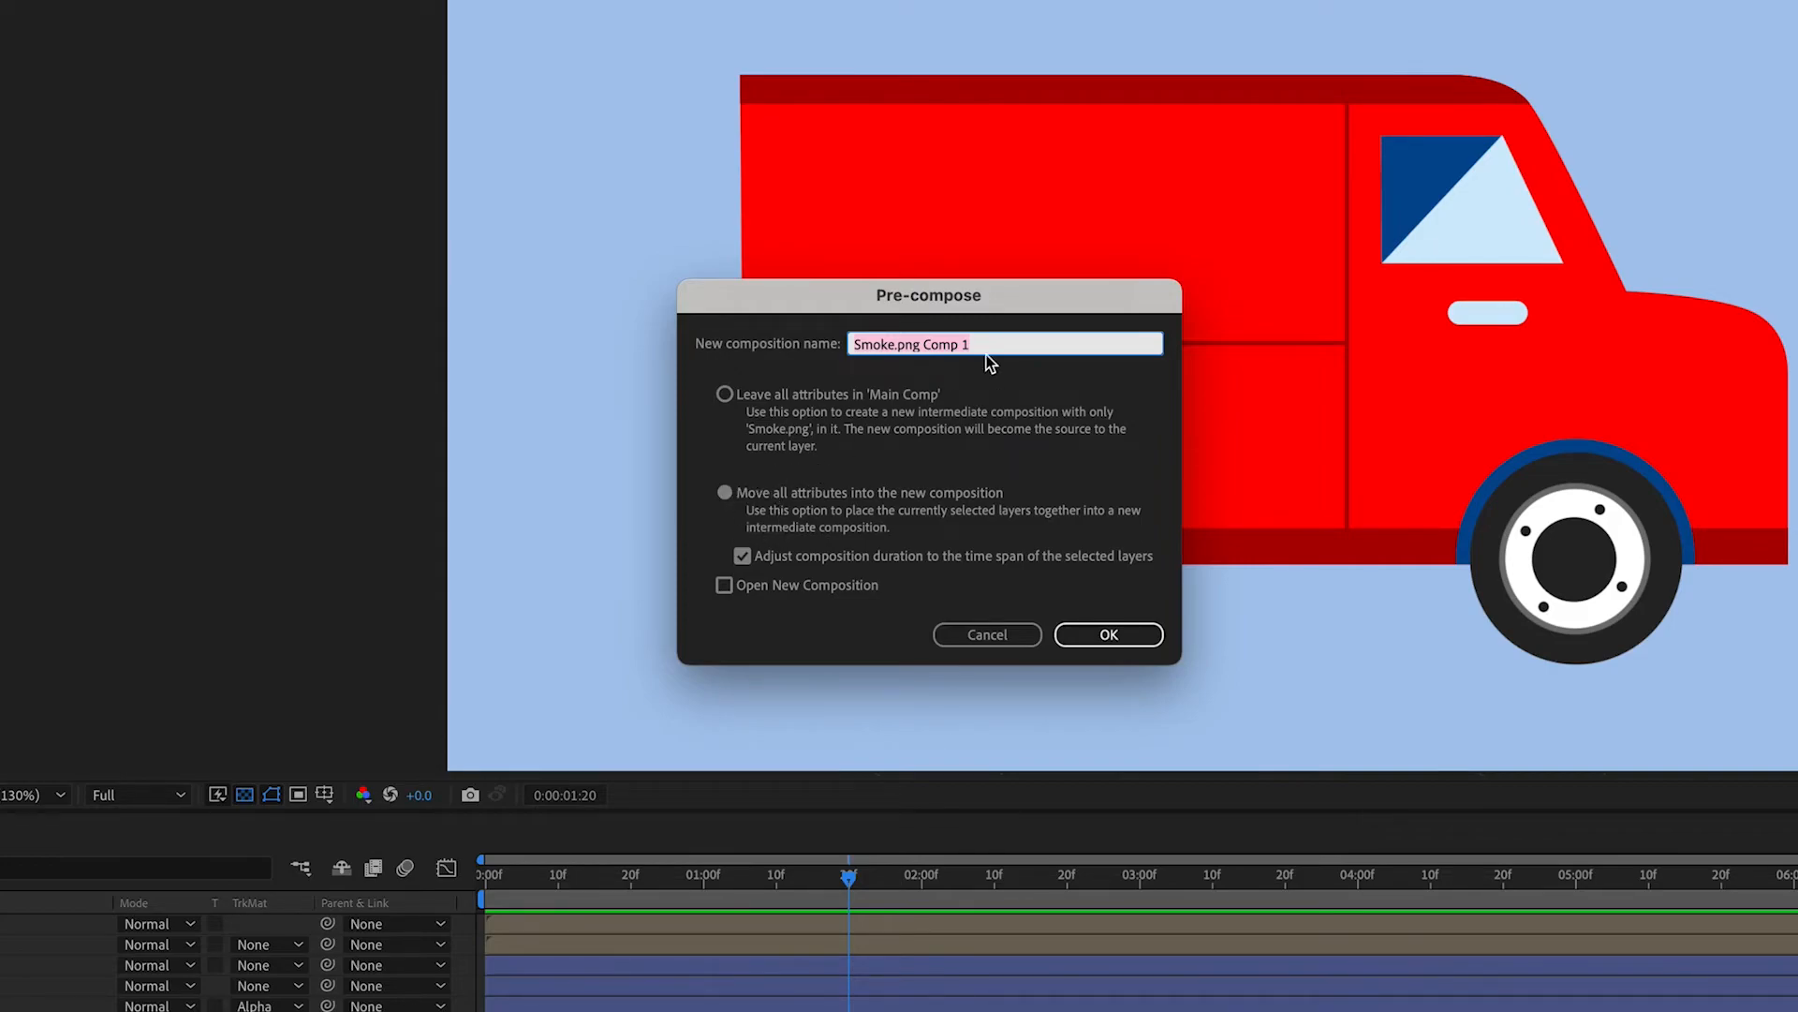
{"action": "type", "text": "Smoke Comp"}
{"action": "left_click", "coordinate": [1124, 633]}
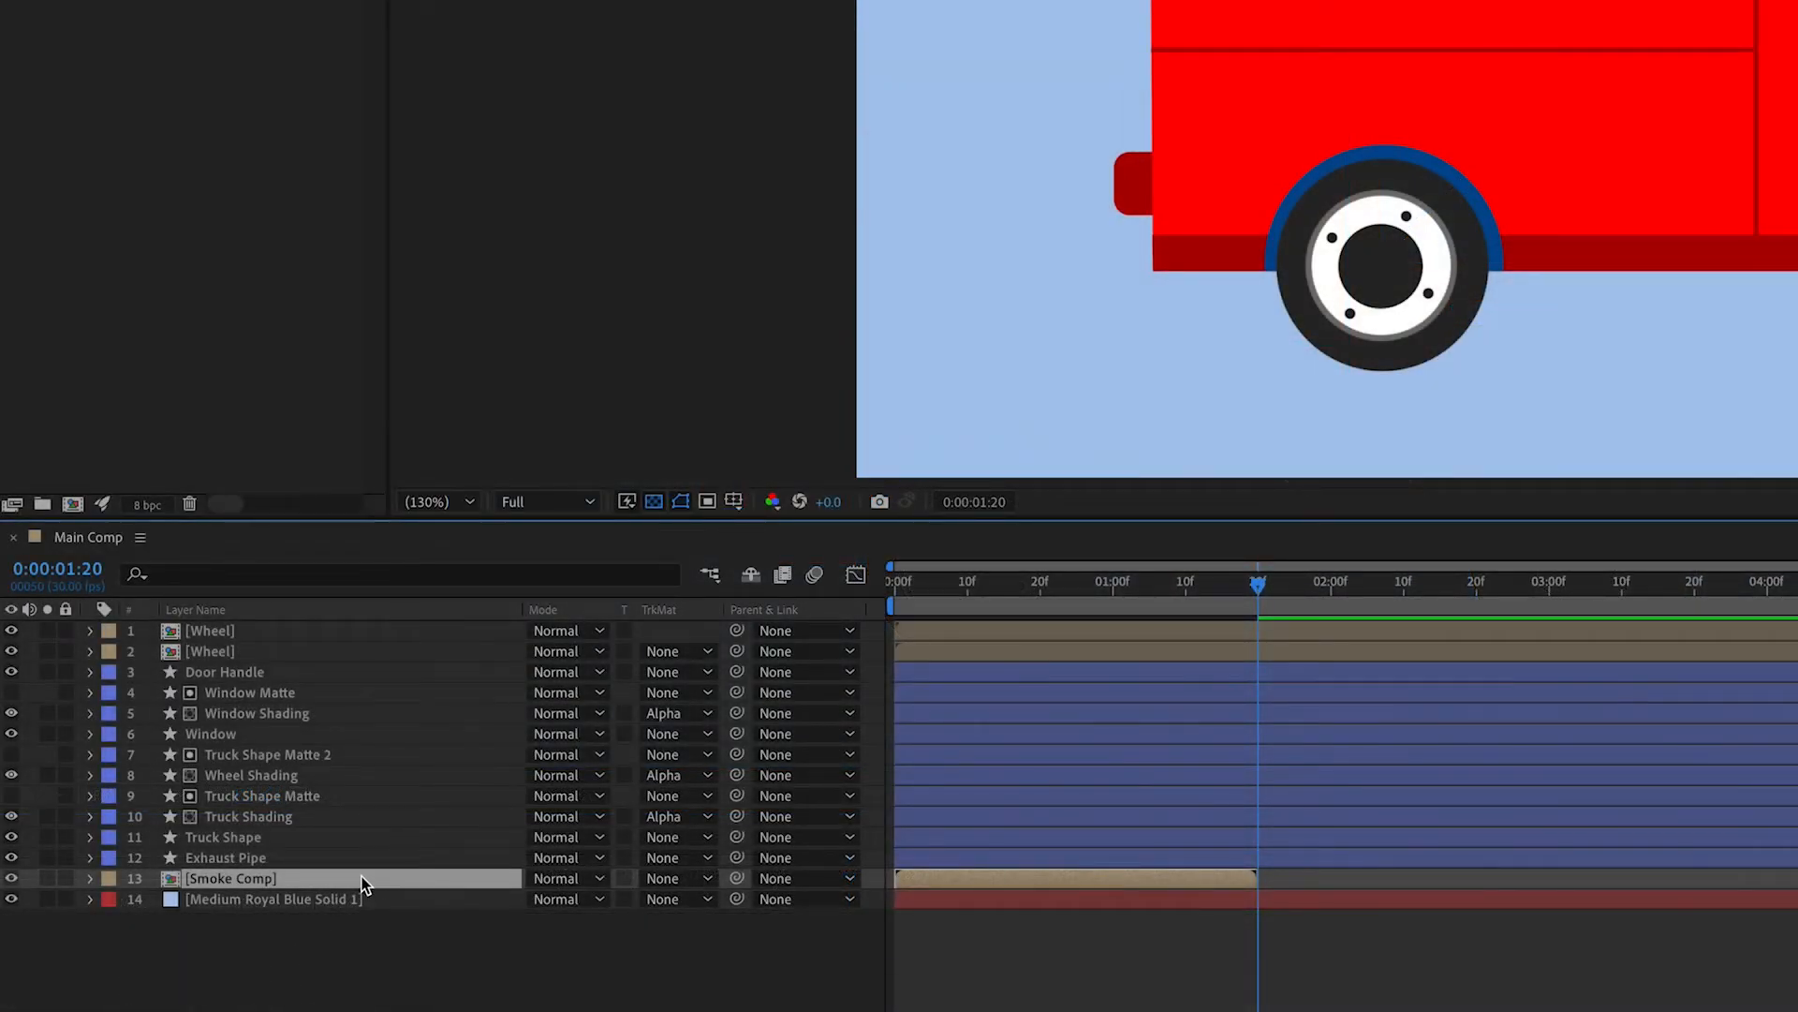
- Enable Time Remapping on the Smoke Comp layer
{"action": "right_click", "coordinate": [363, 885]}
{"action": "mouse_move", "coordinate": [606, 496]}
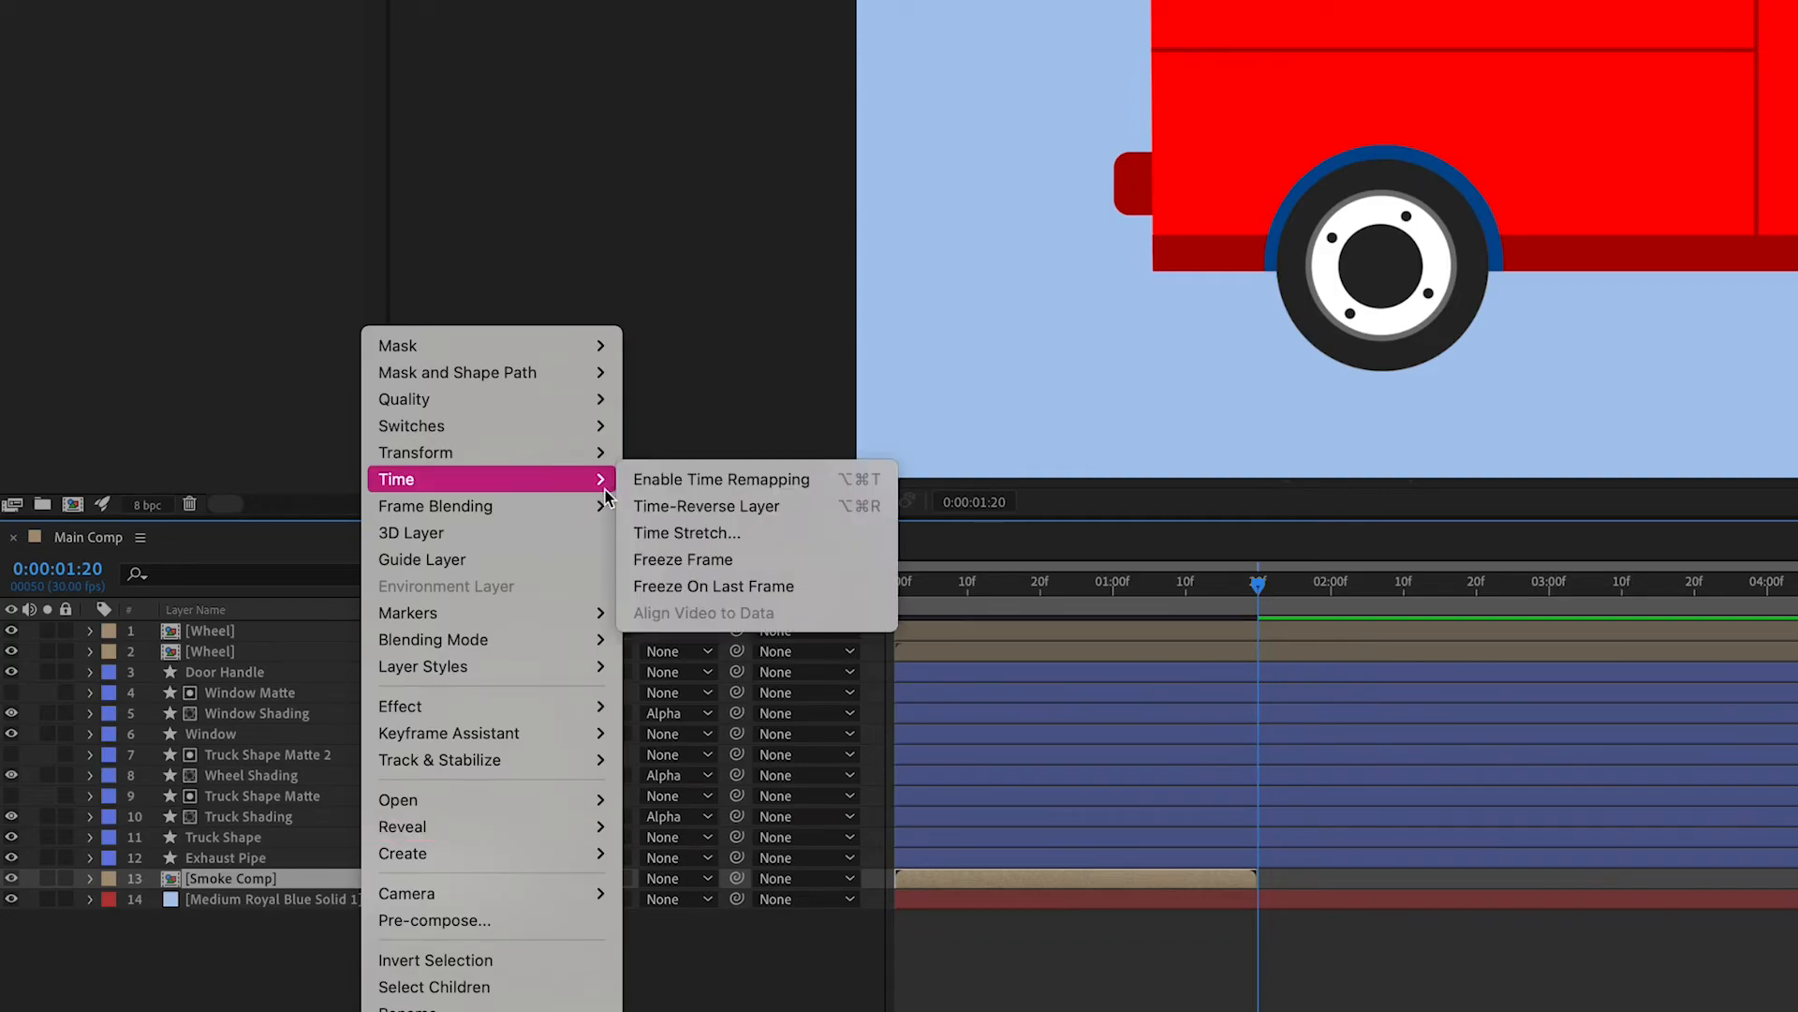
{"action": "left_click", "coordinate": [740, 482]}
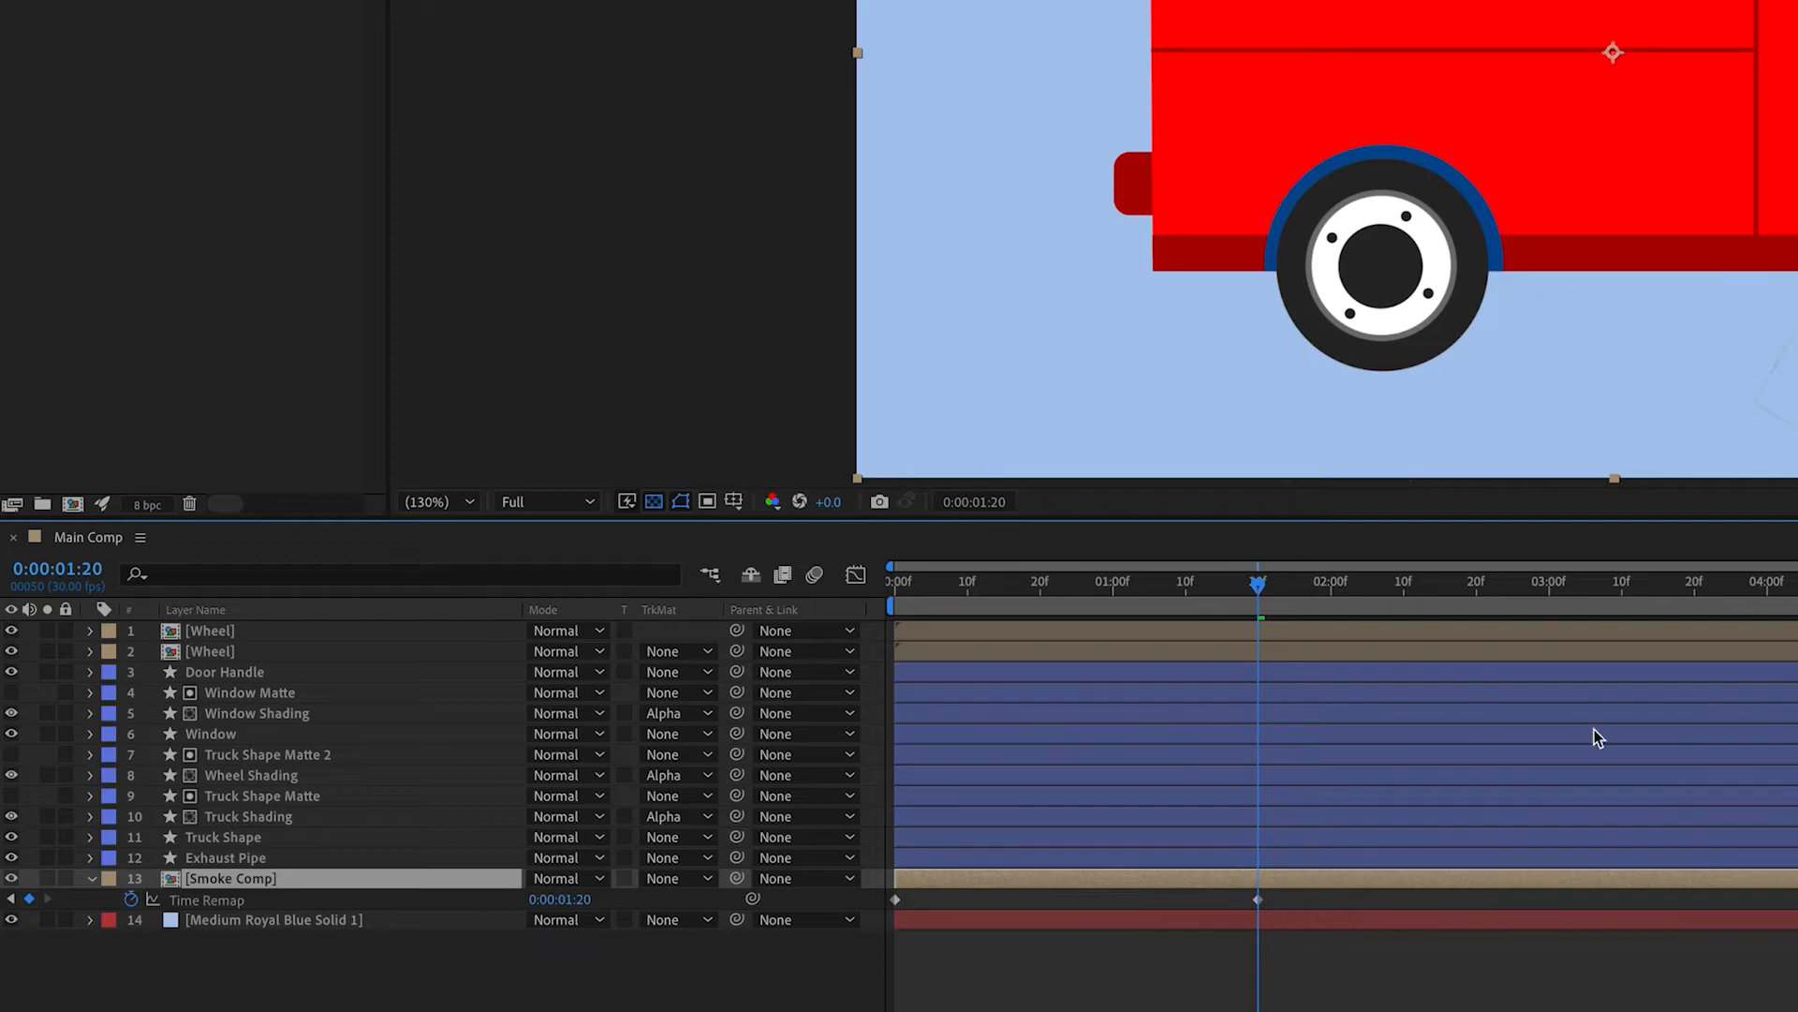
- Add a Time Remap keyframe to Smoke Comp at 0:00:01:19 and delete the one at 0:00:01:20
{"action": "key", "text": "equal"}
{"action": "key", "text": "equal"}
{"action": "key", "text": "equal"}
{"action": "key", "text": "equal"}
{"action": "scroll", "coordinate": [1289, 822], "scroll_direction": "right", "scroll_amount": 5}
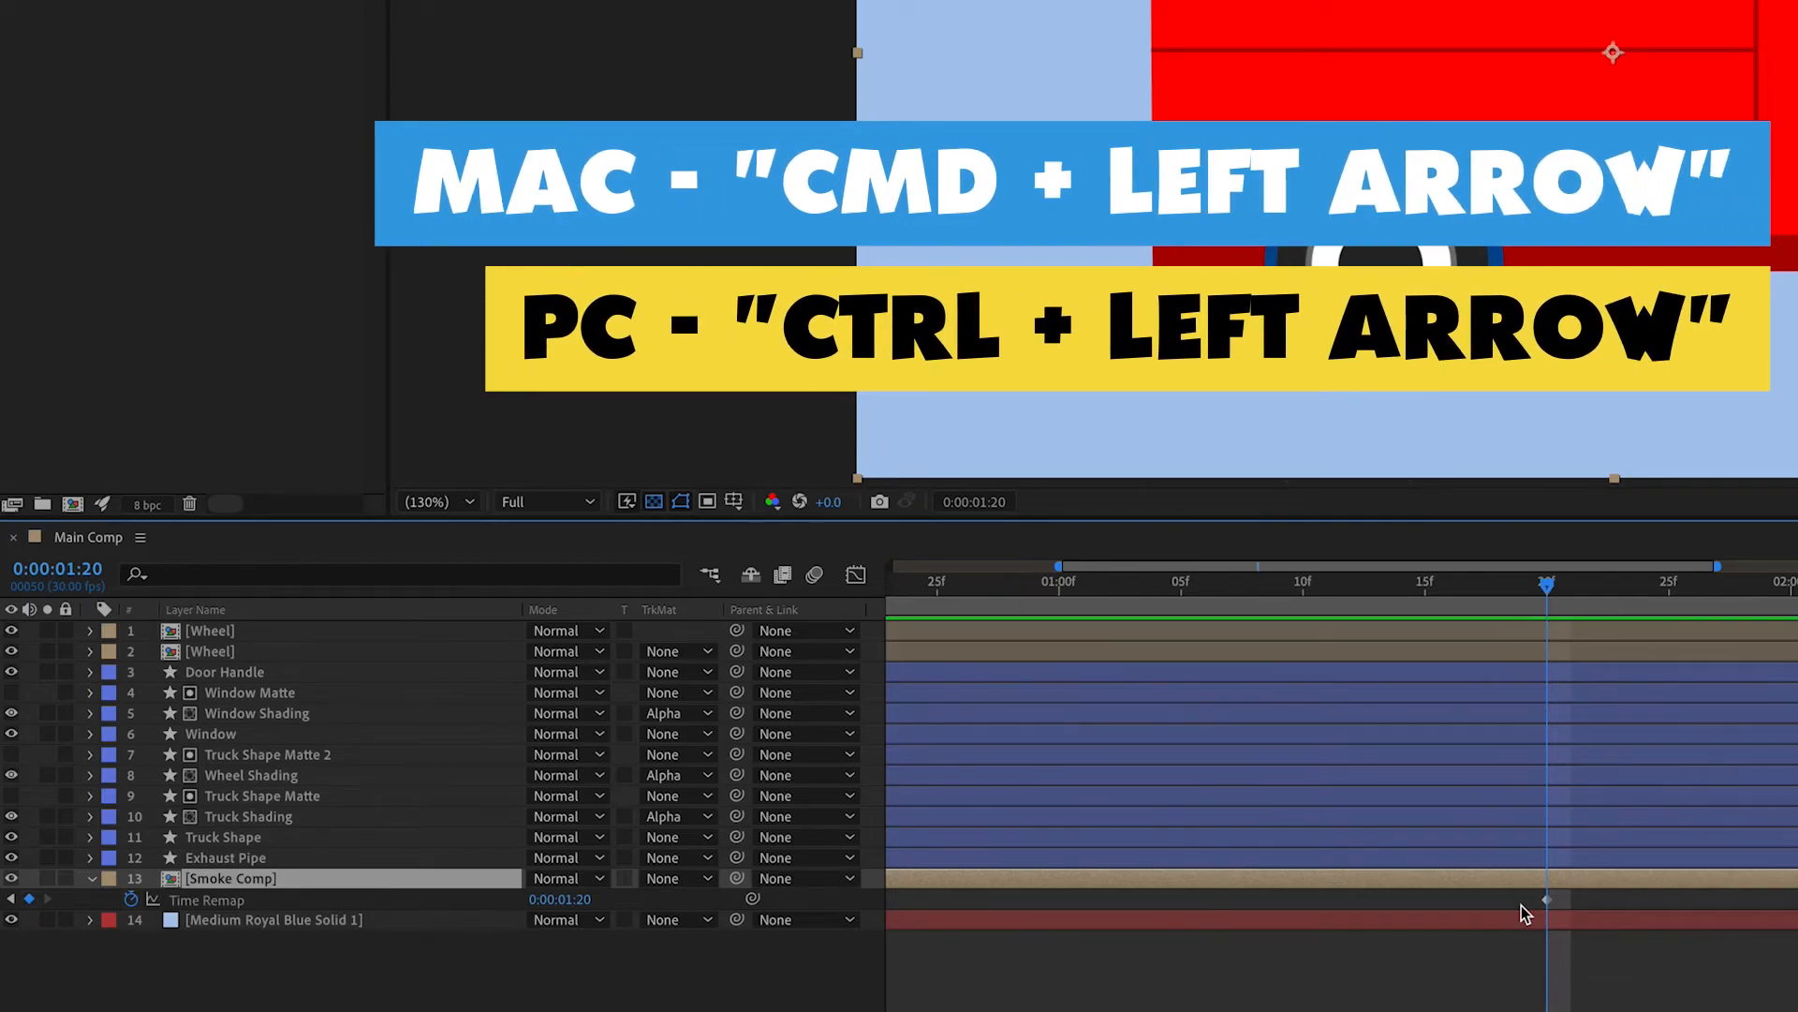
{"action": "key", "text": "ctrl+Left"}
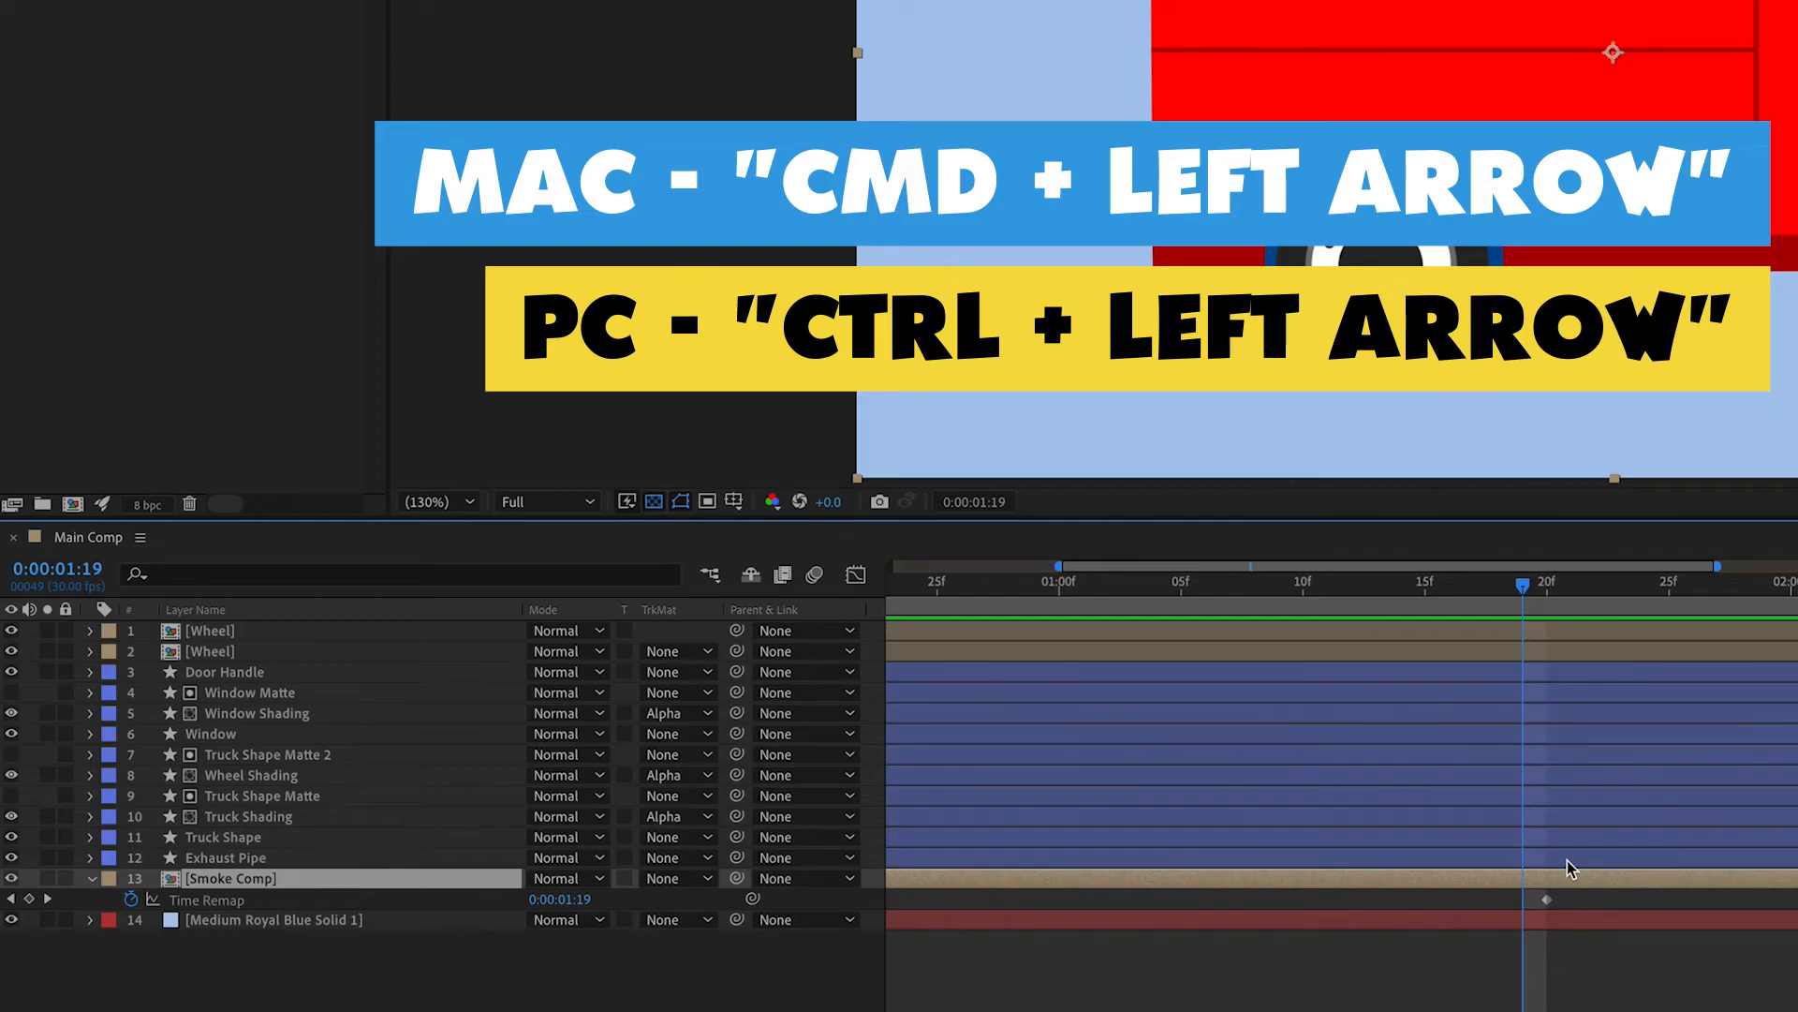
{"action": "left_click", "coordinate": [31, 899]}
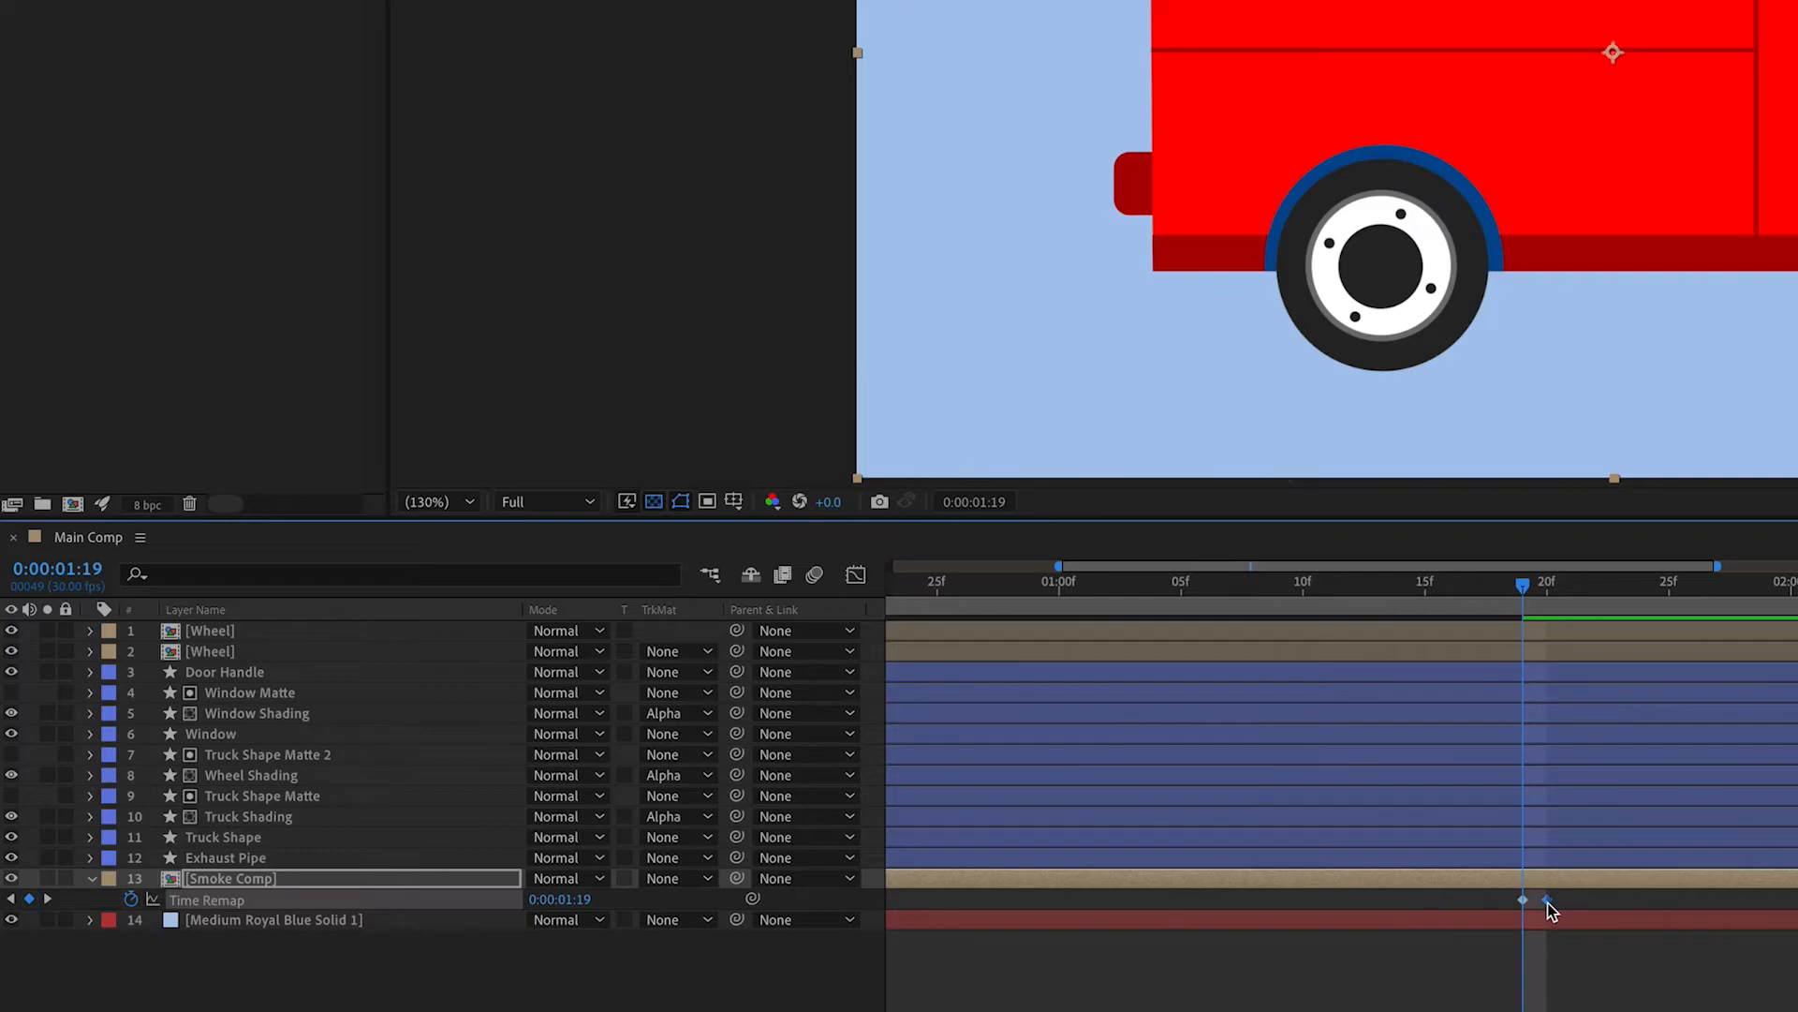
{"action": "key", "text": "Delete"}
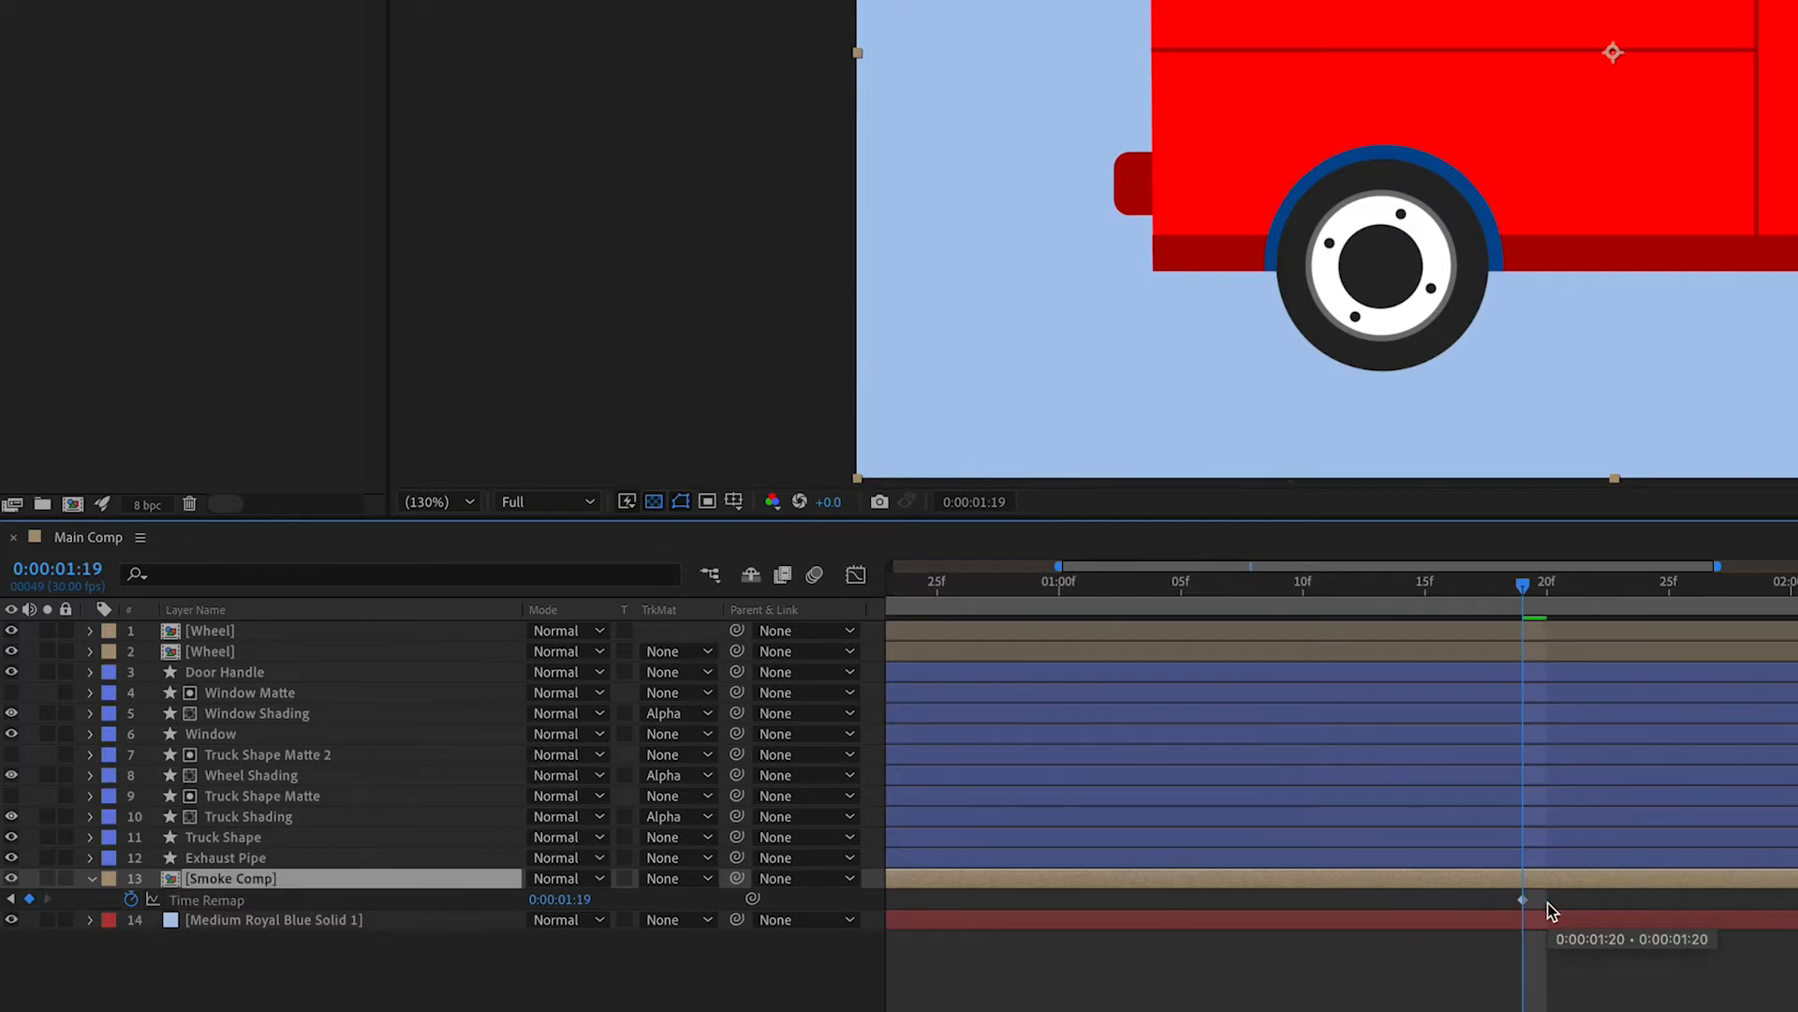
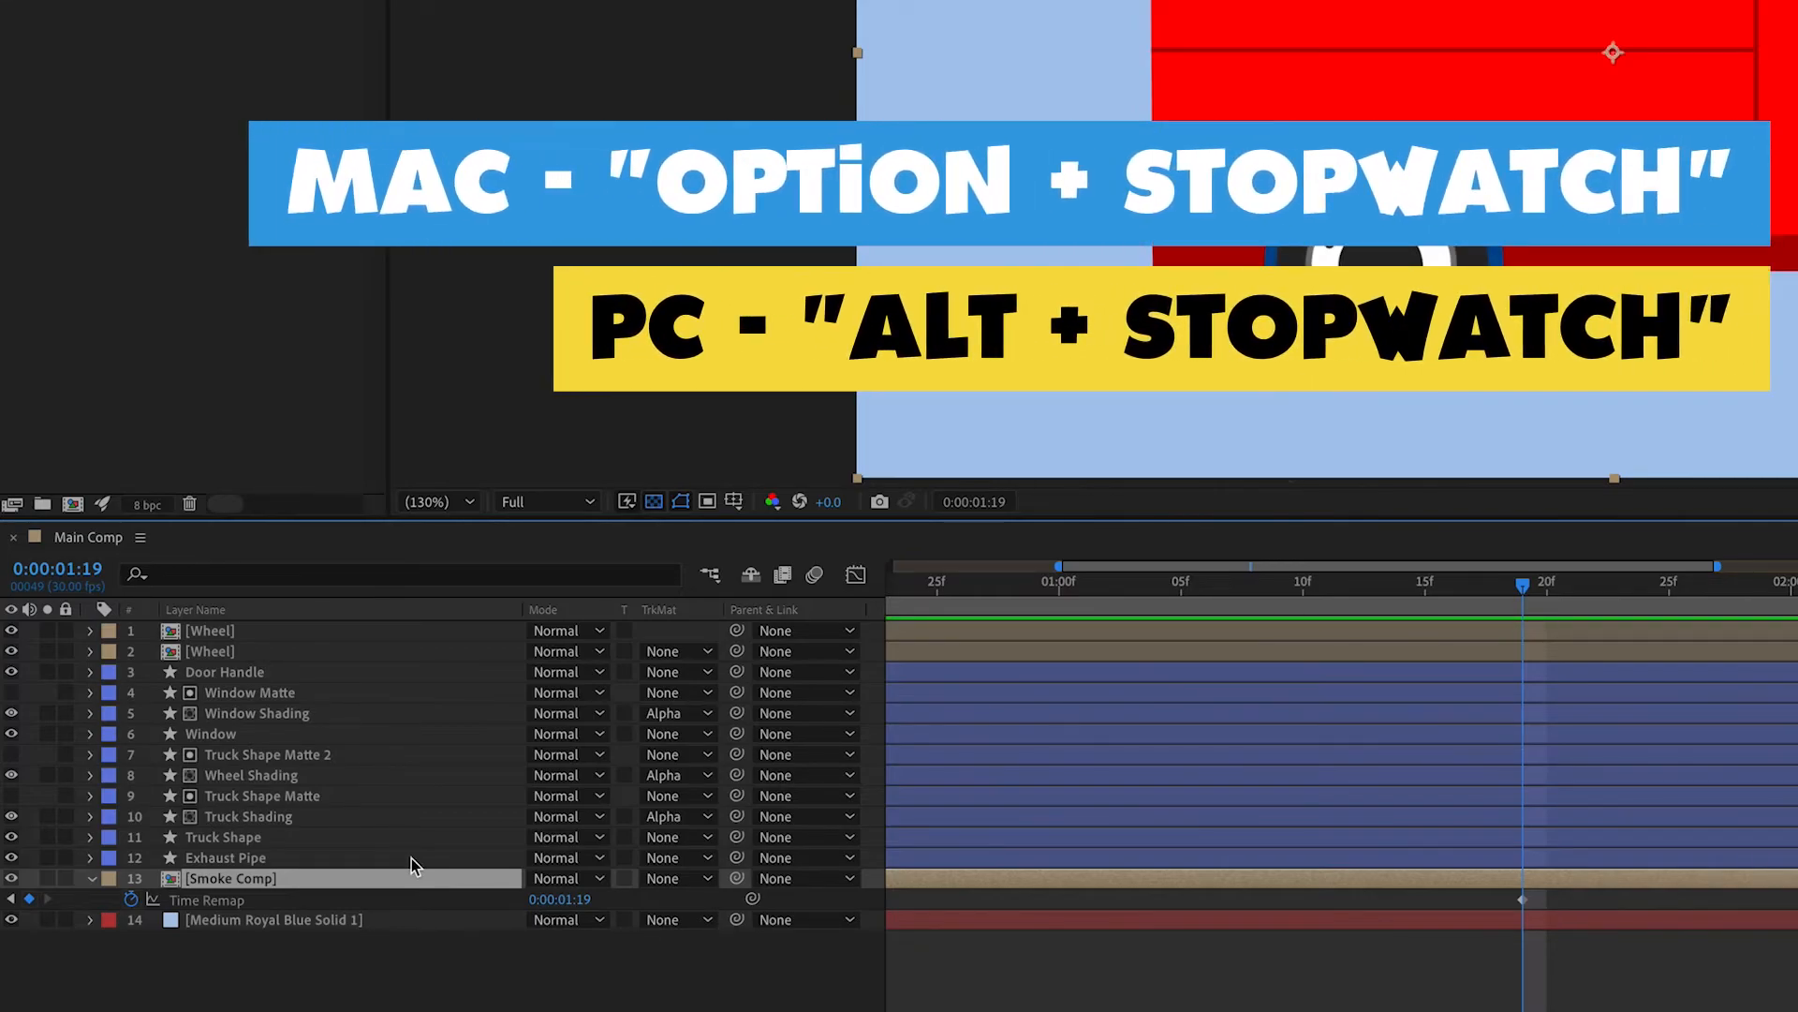
- Add the expression loopOutDuration(type = "cycle", duration = 0) to Smoke Comp's Time Remap and preview the looping smoke
{"action": "left_click", "coordinate": [131, 901], "text": "alt"}
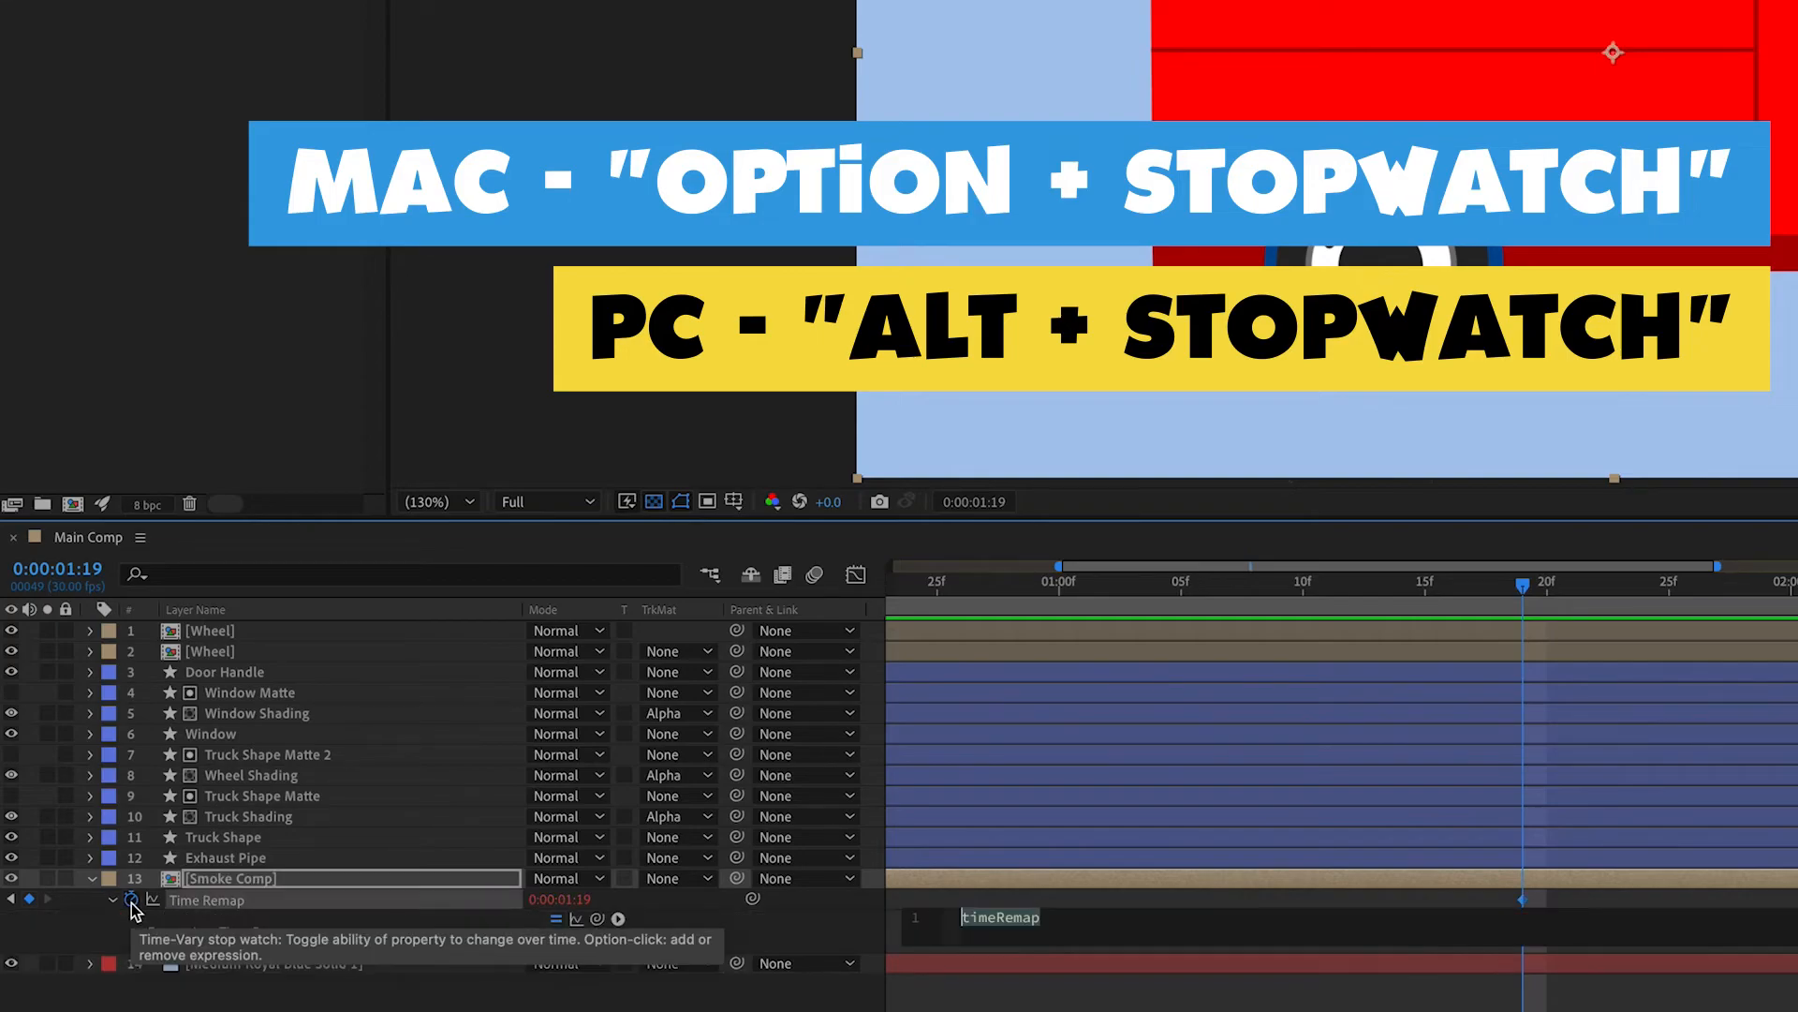
{"action": "left_click", "coordinate": [618, 920]}
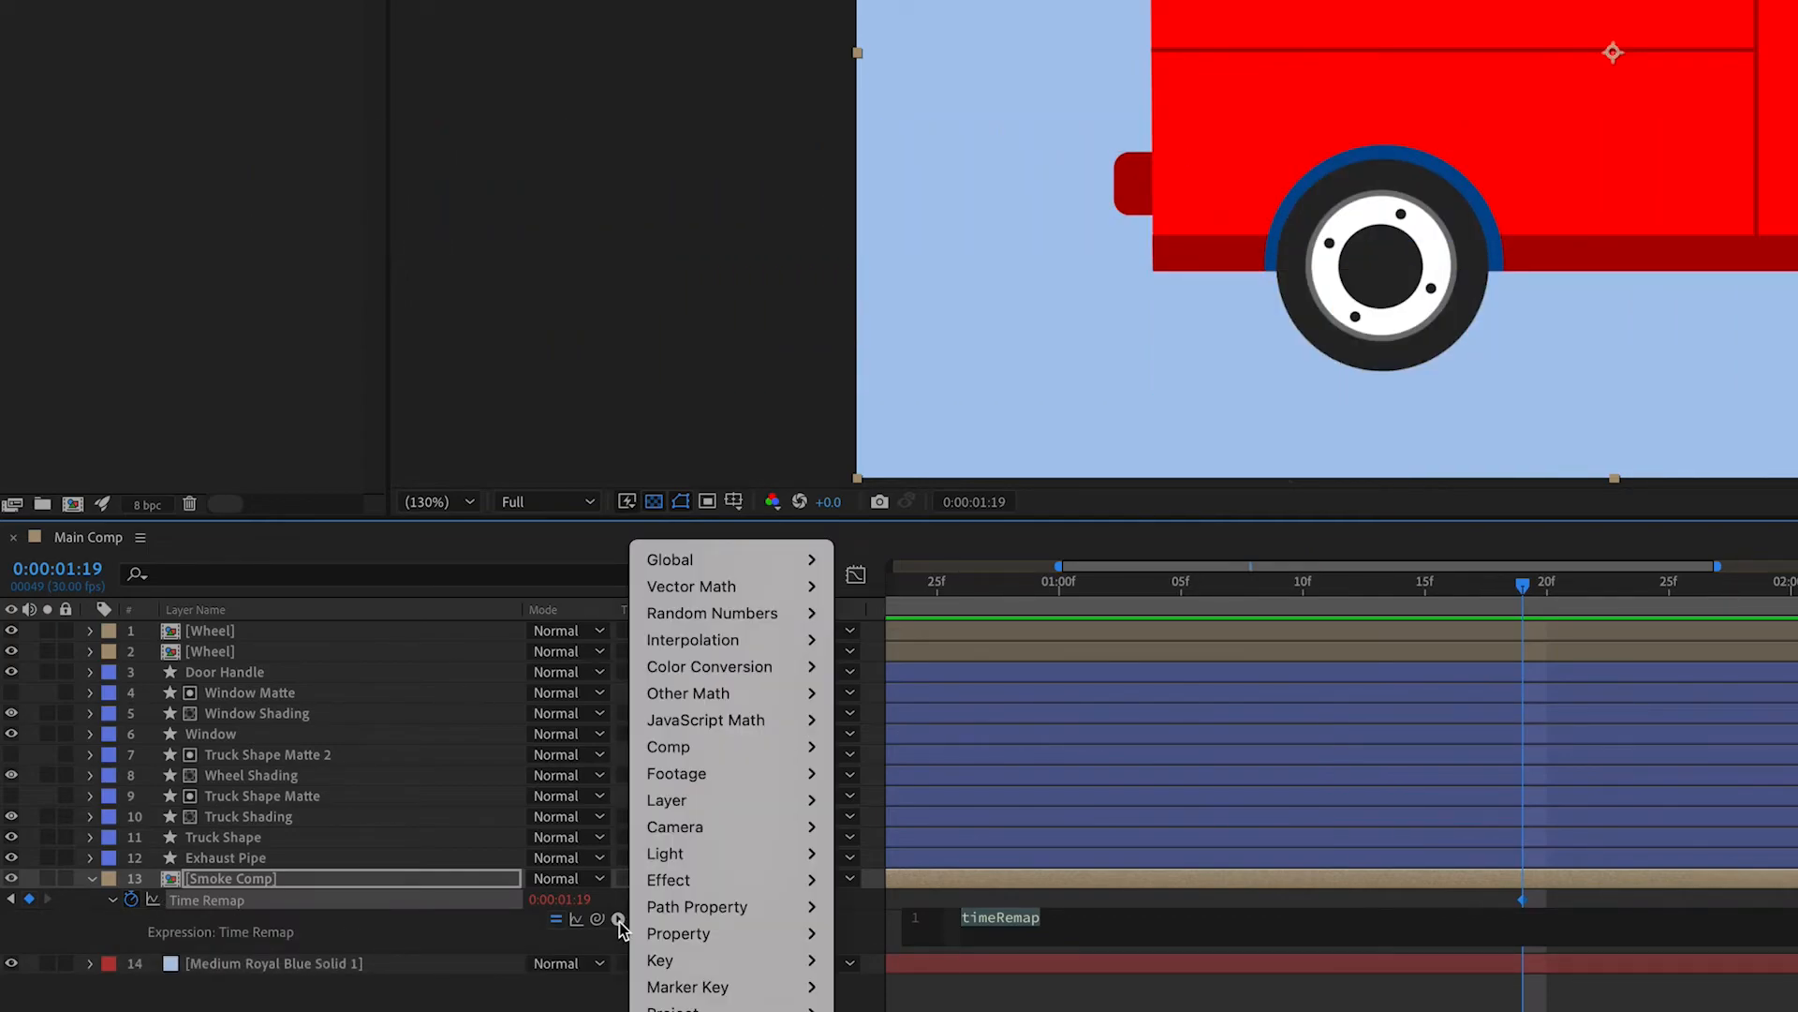
{"action": "mouse_move", "coordinate": [703, 943]}
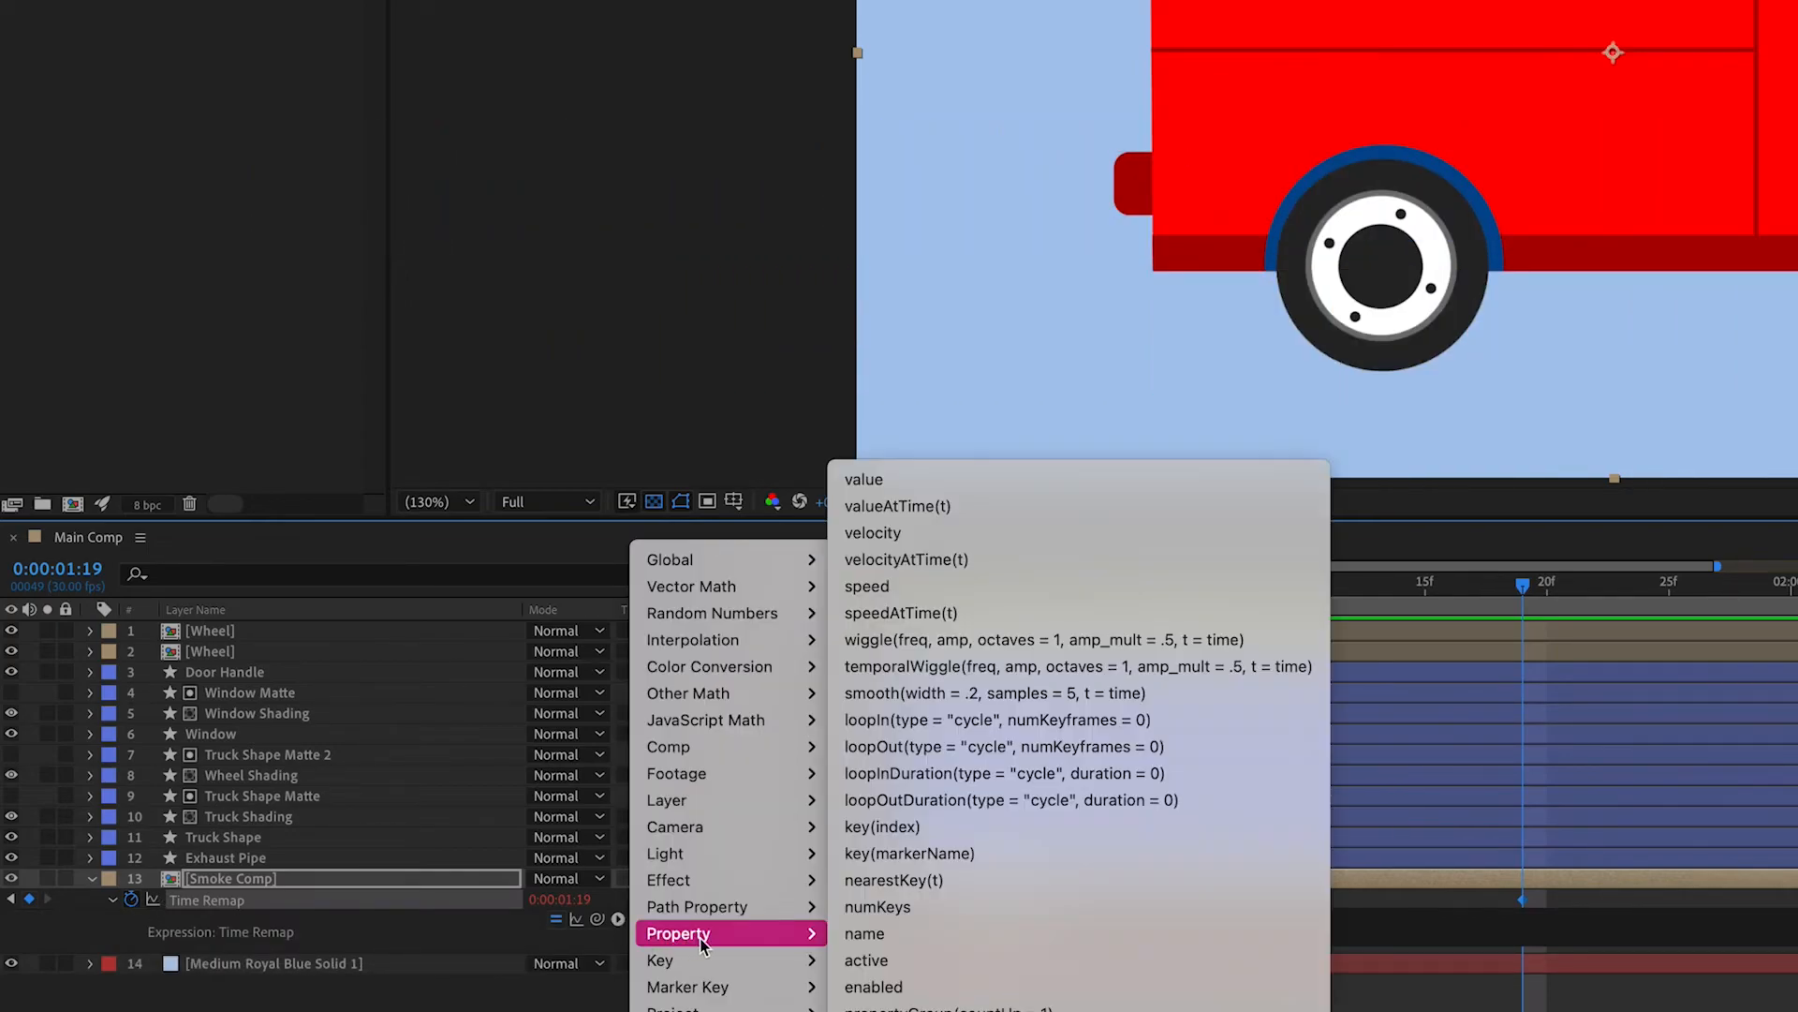
{"action": "left_click", "coordinate": [992, 800]}
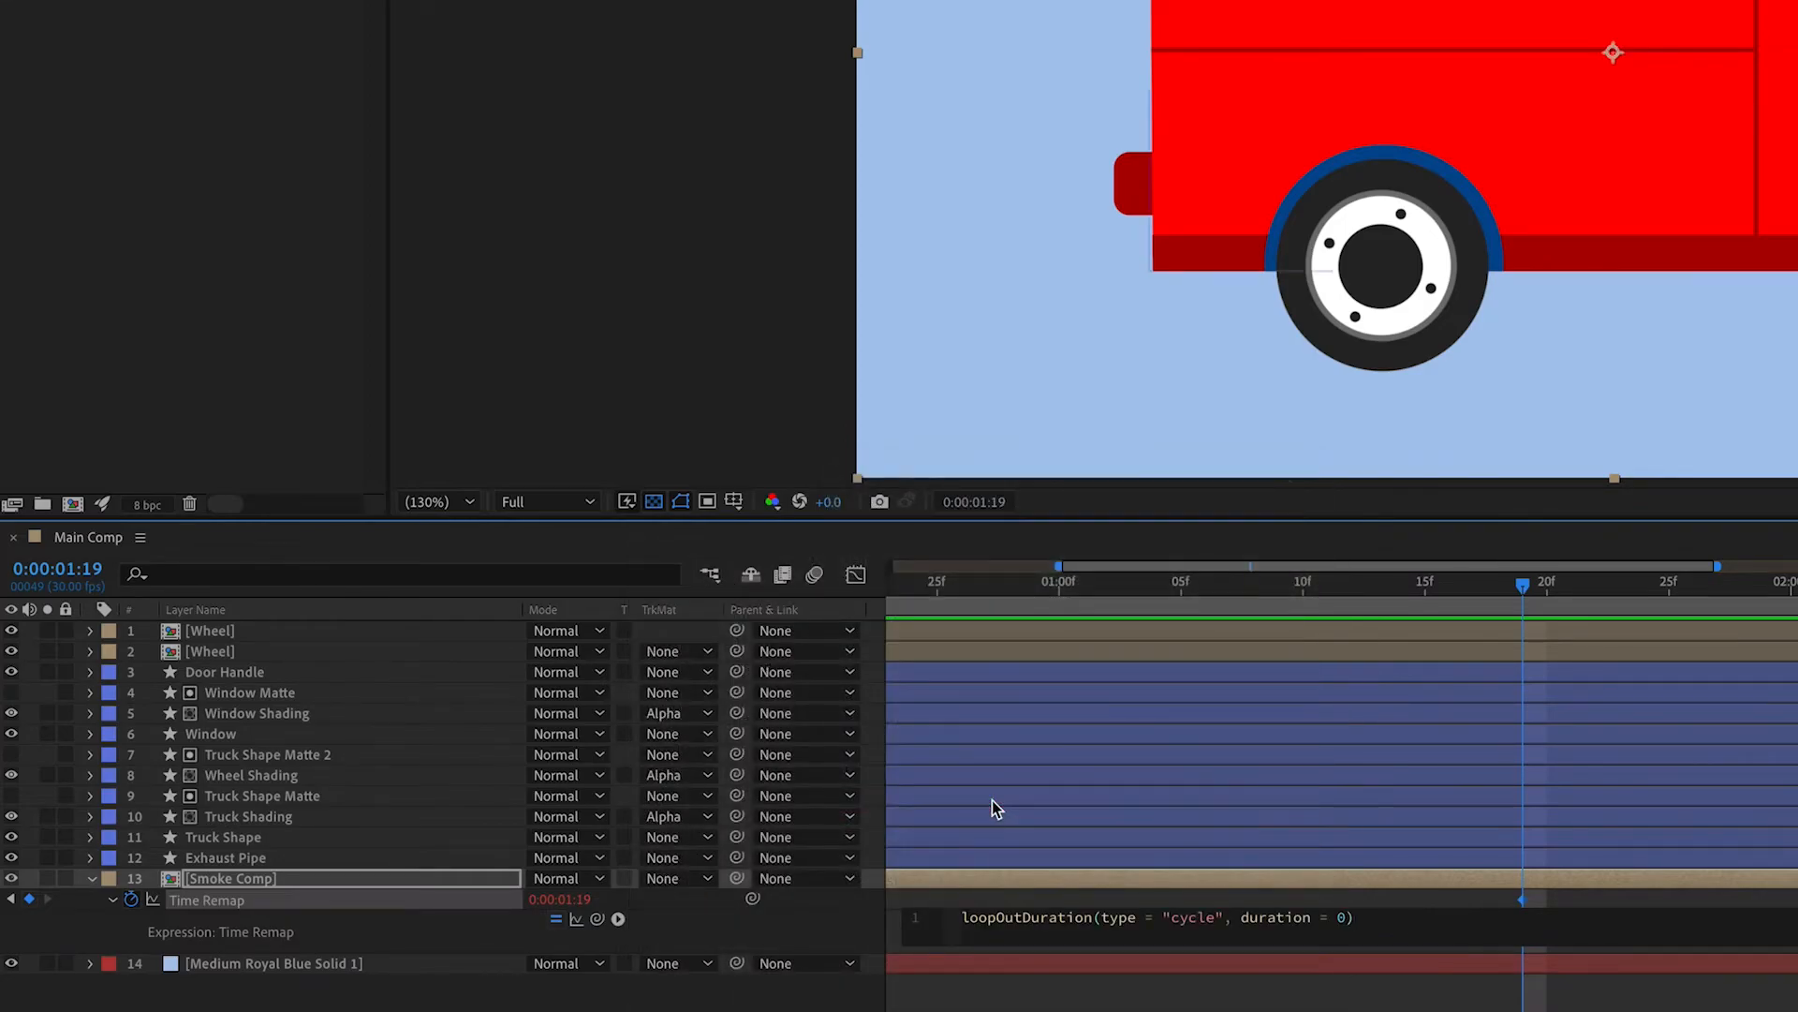
{"action": "left_click", "coordinate": [1559, 897]}
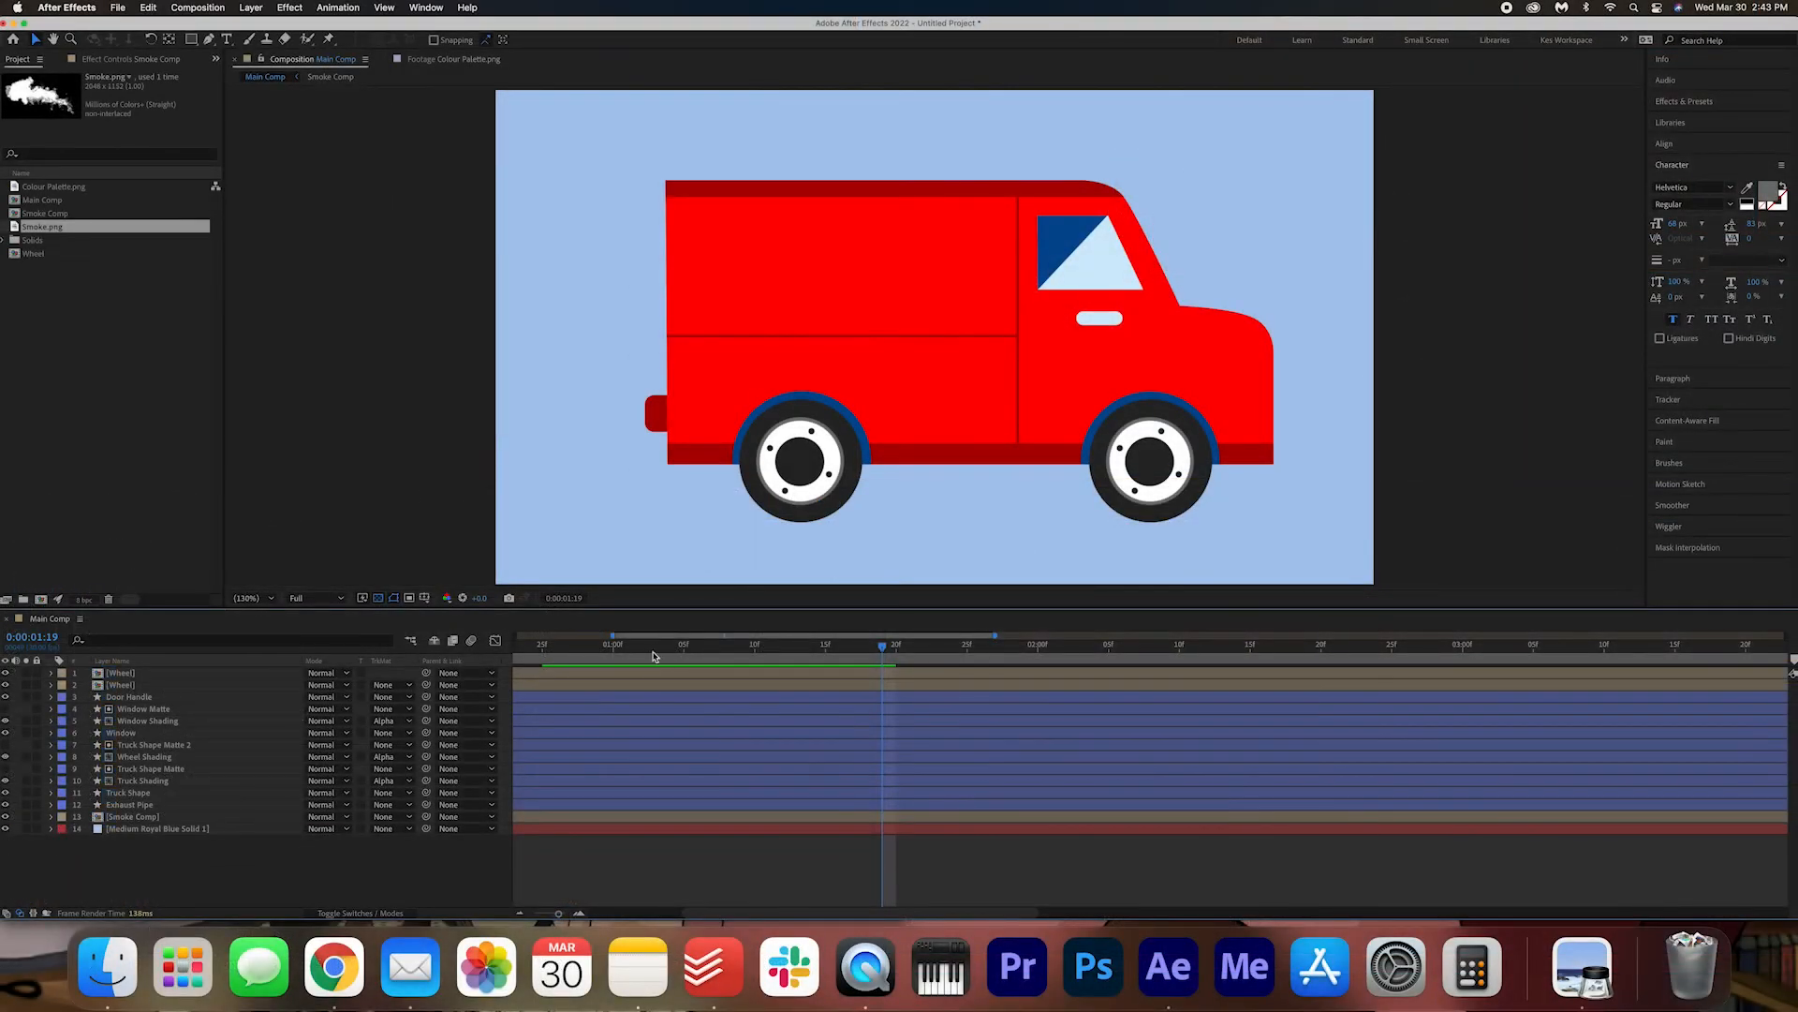
{"action": "scroll", "coordinate": [679, 700], "scroll_direction": "down", "scroll_amount": 5}
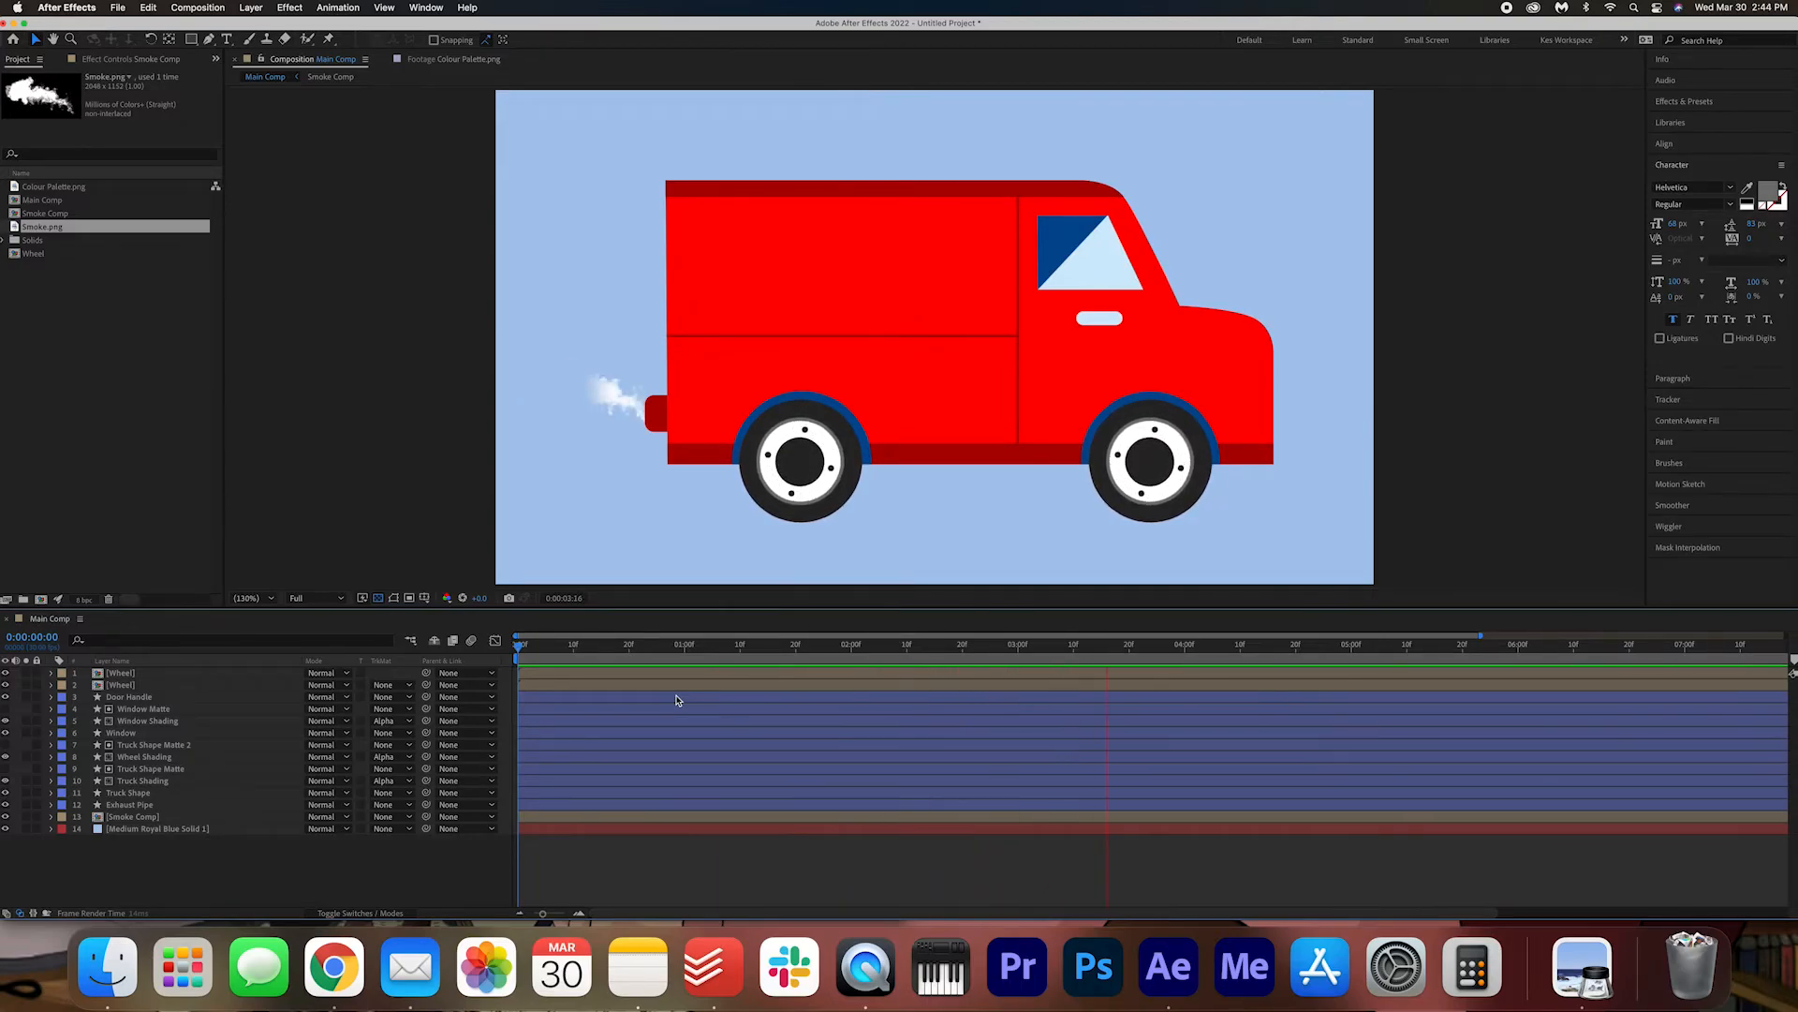
{"action": "key", "text": "space"}
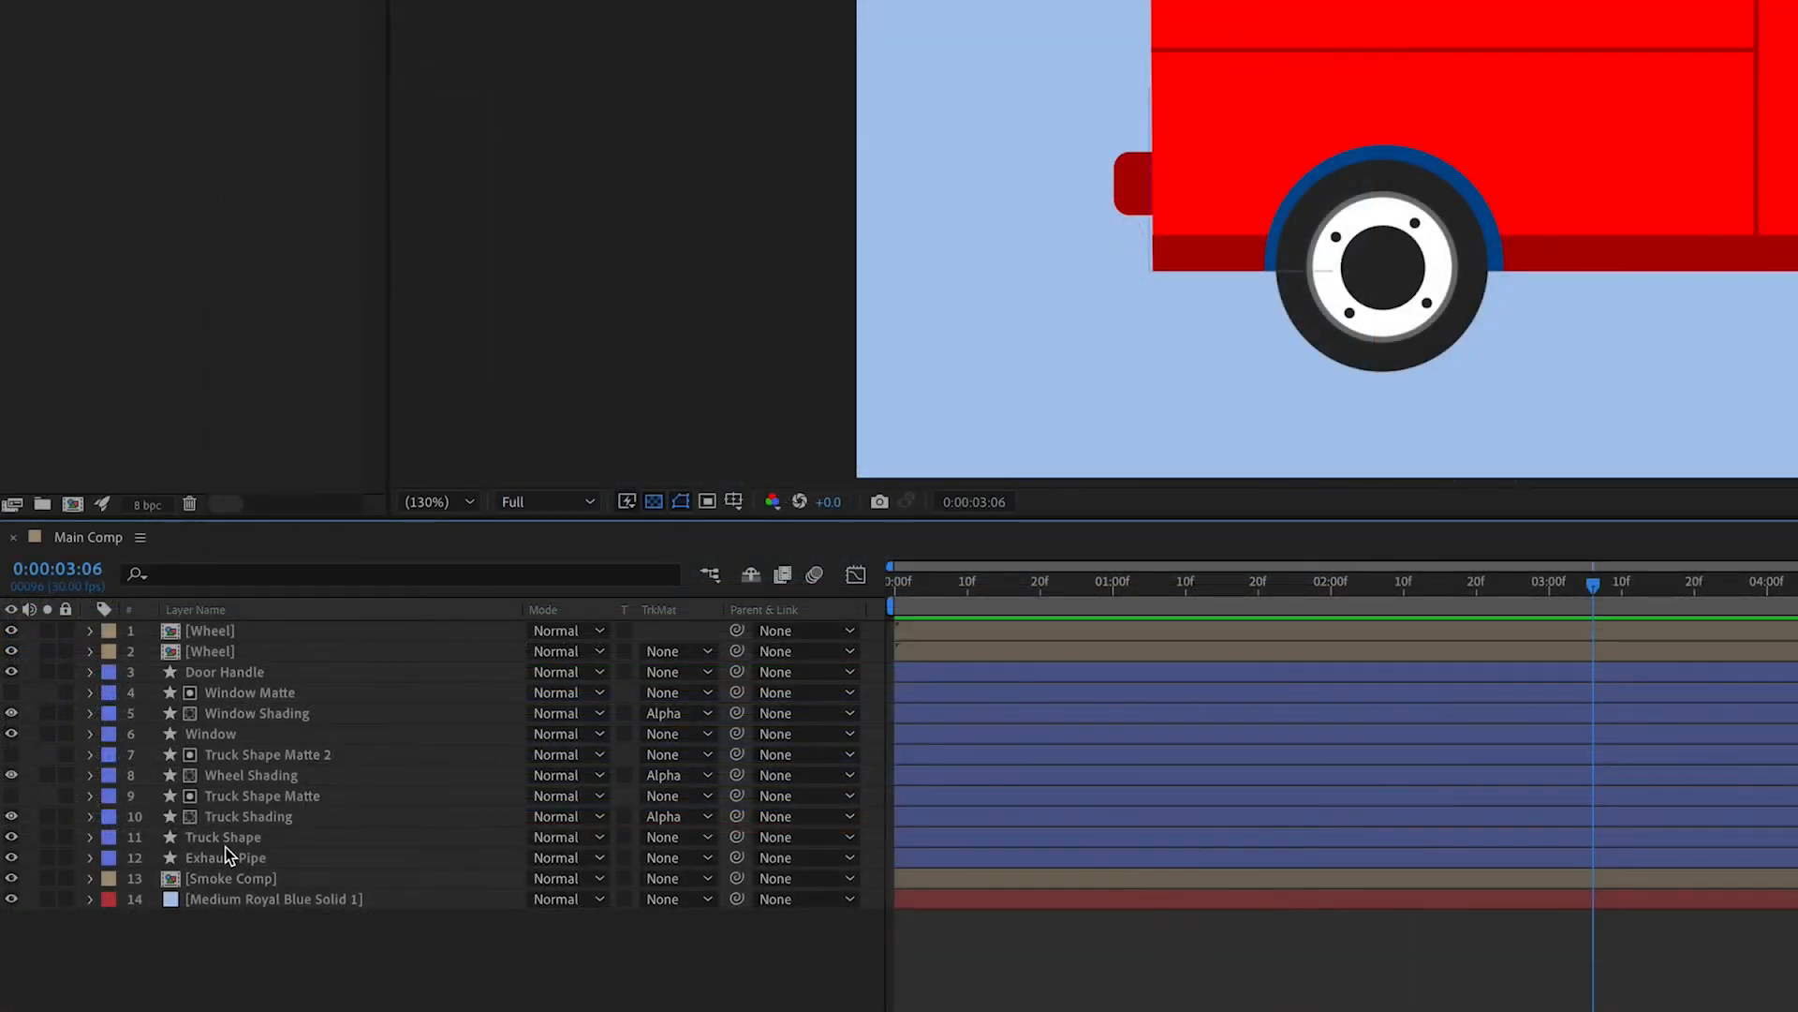
- Pre-compose the layers from Door Handle through Smoke Comp as "Truck Comp", moving all attributes into the new composition
{"action": "left_click", "coordinate": [132, 816]}
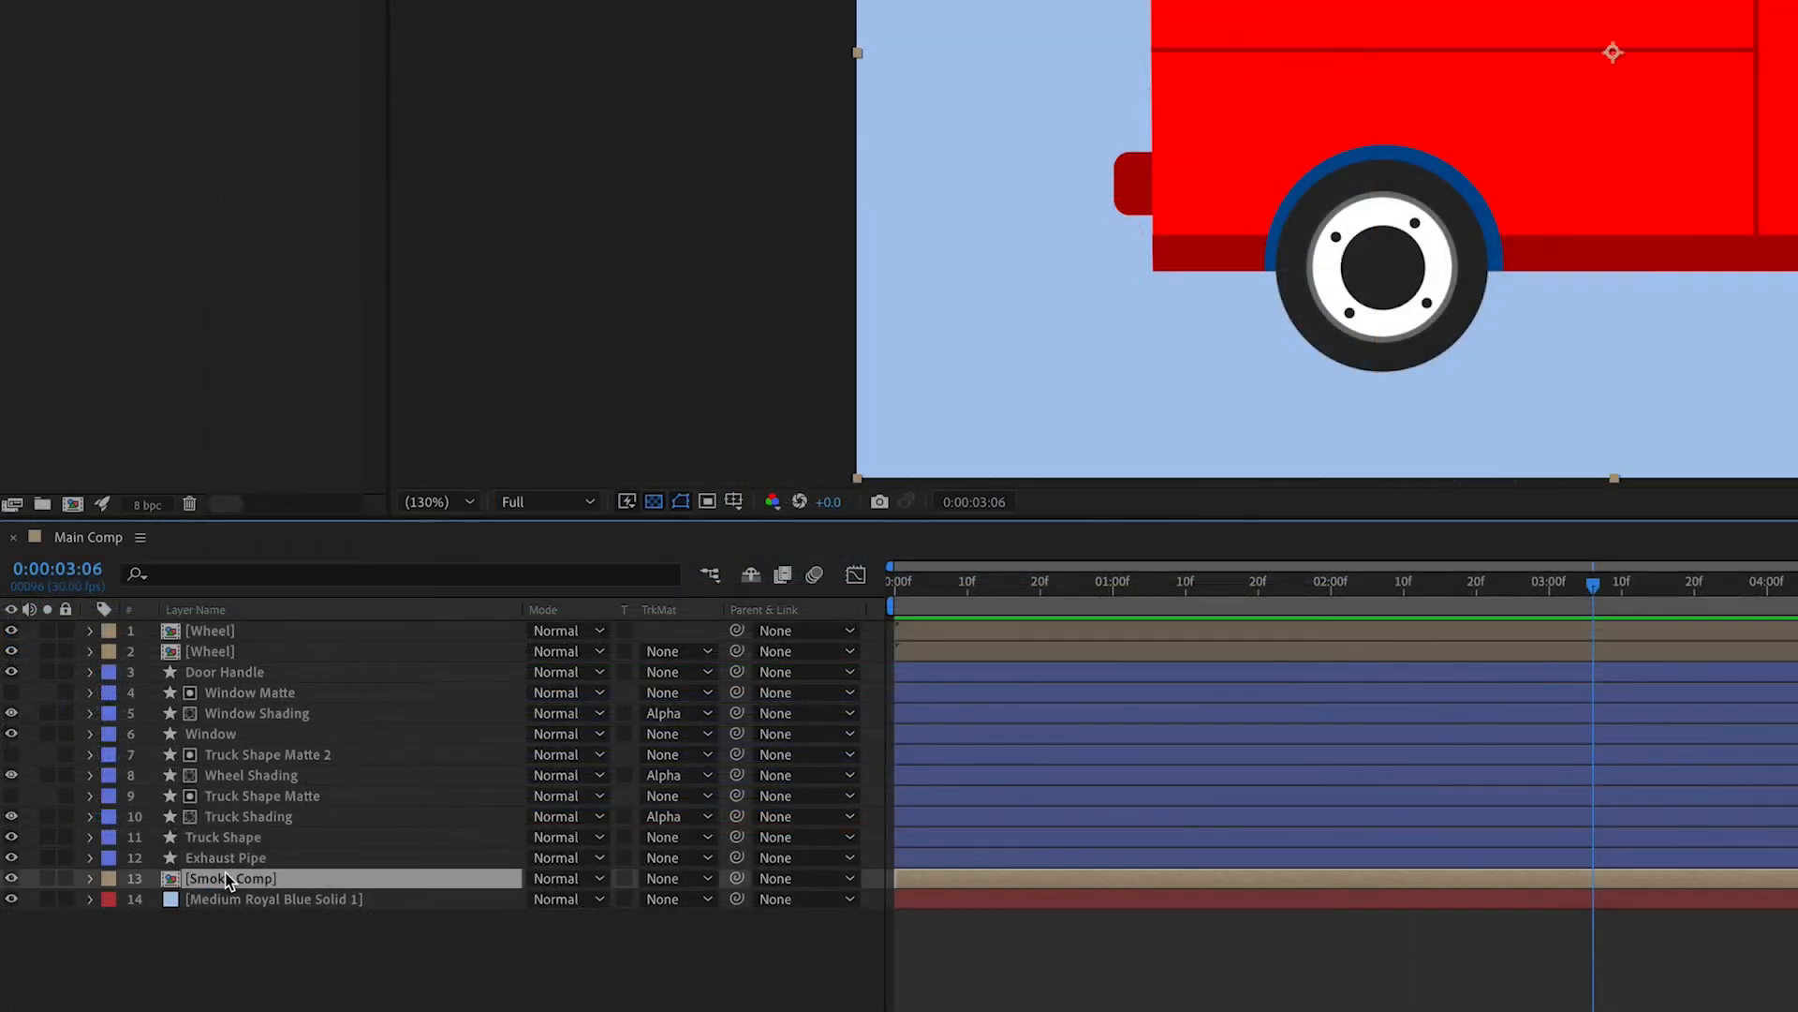
{"action": "left_click", "coordinate": [223, 672], "text": "shift"}
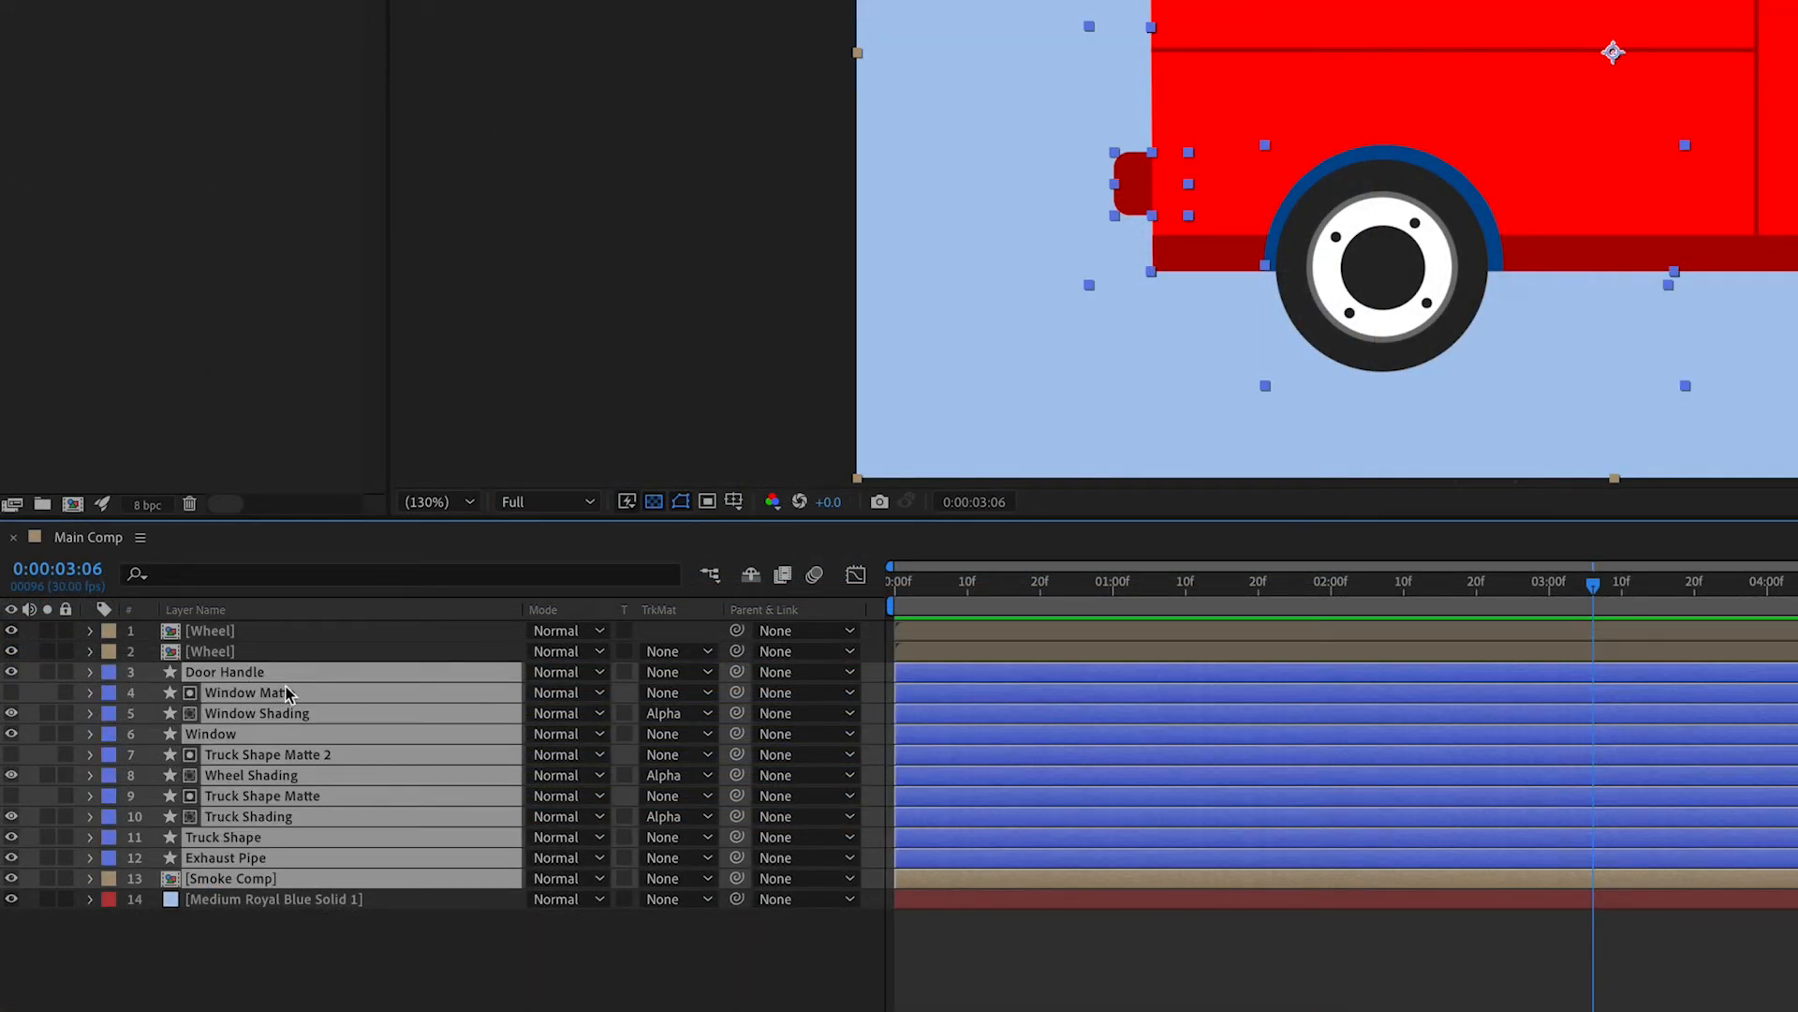
{"action": "right_click", "coordinate": [251, 700]}
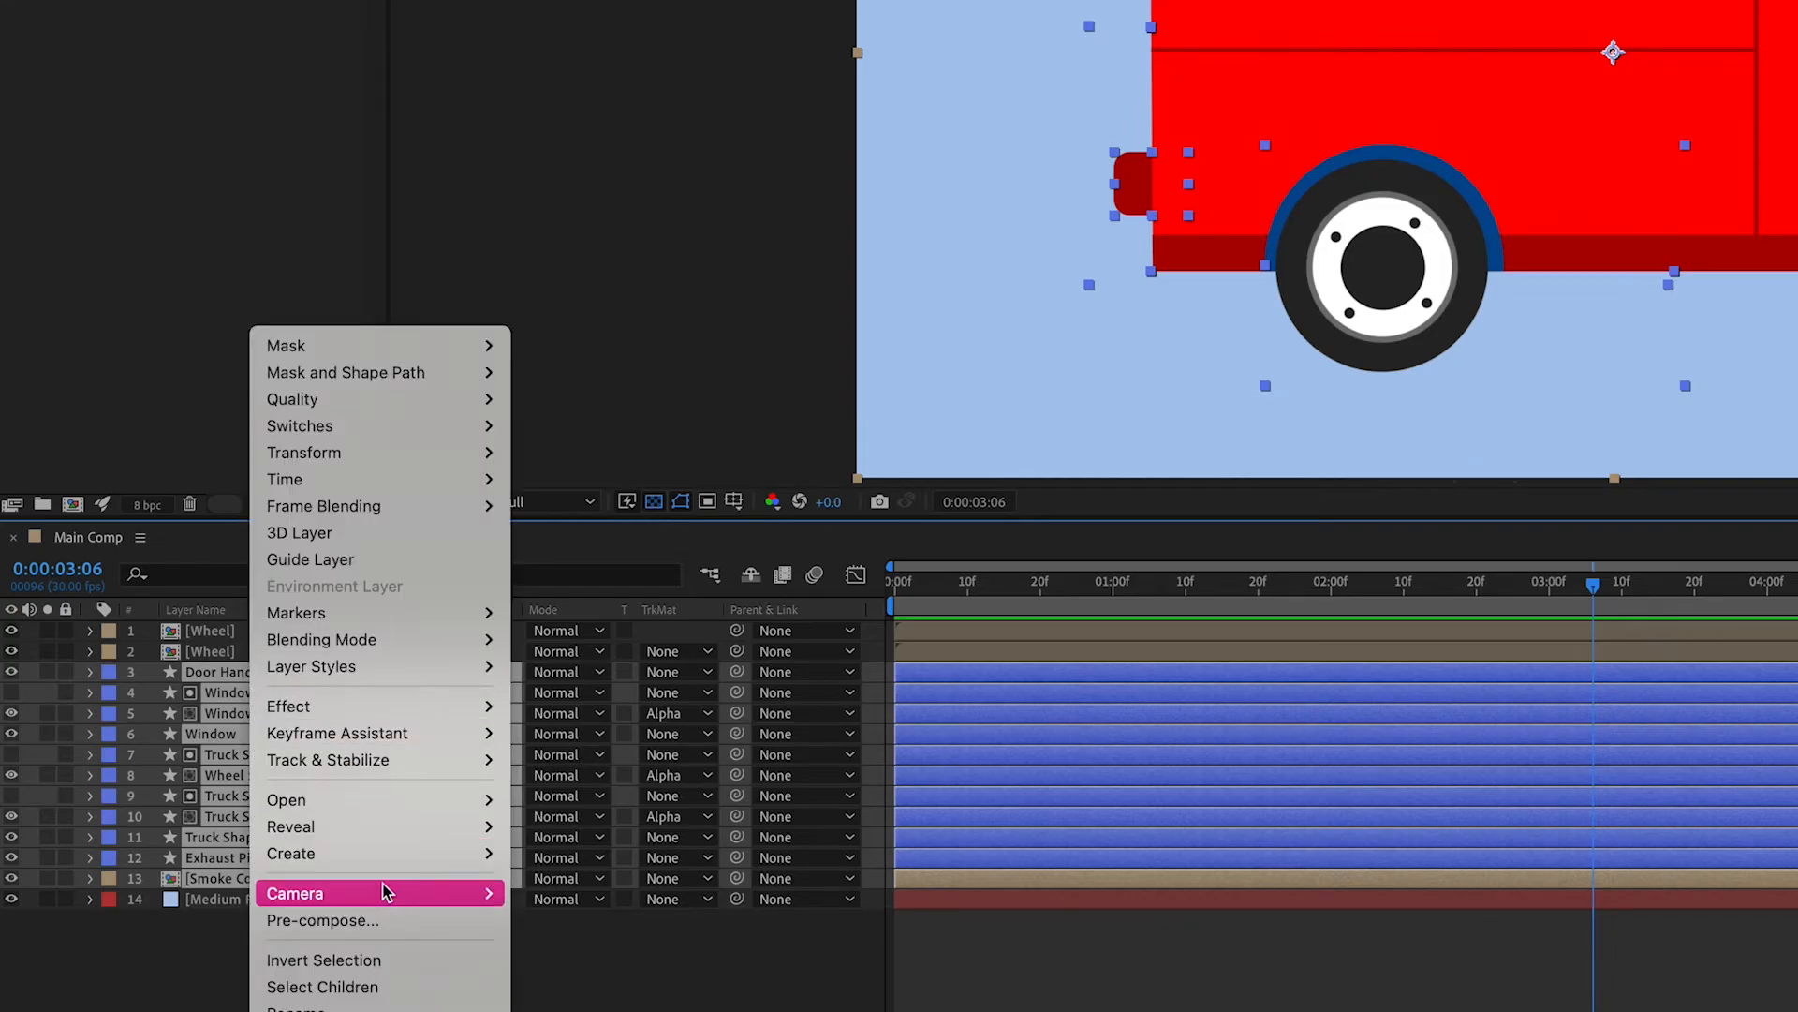
{"action": "left_click", "coordinate": [380, 921]}
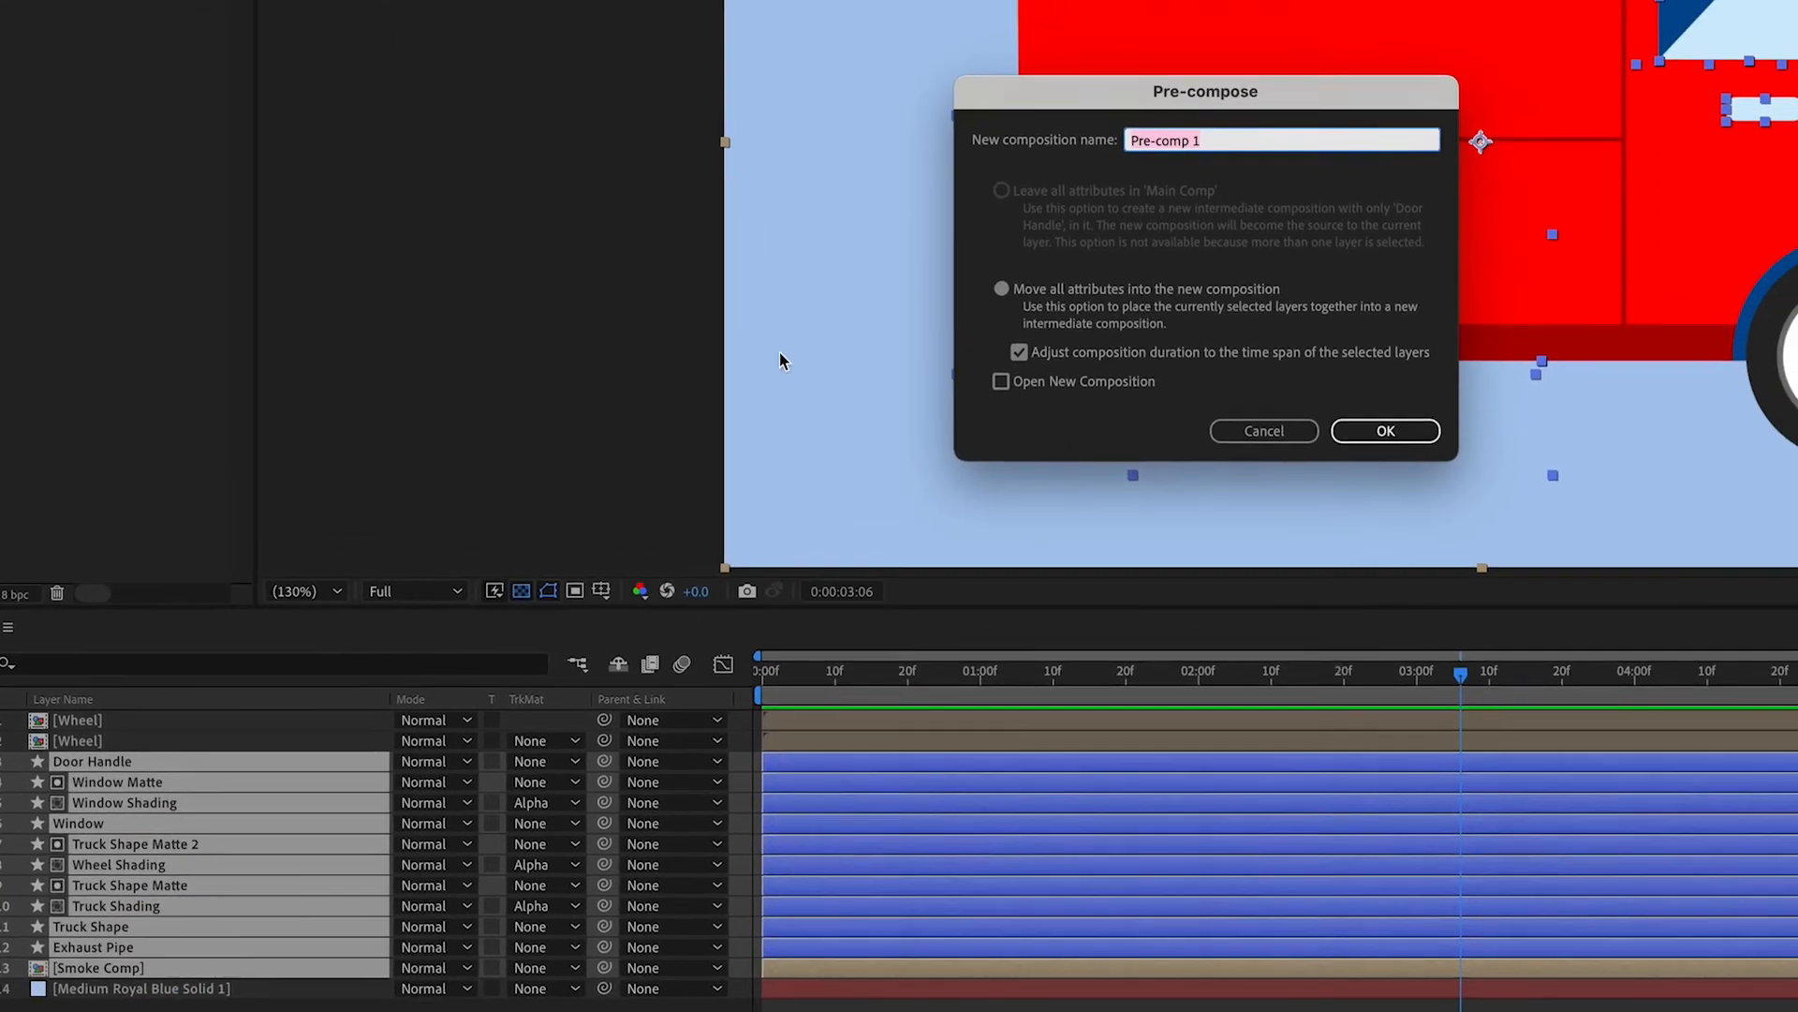
{"action": "type", "text": "Truck"}
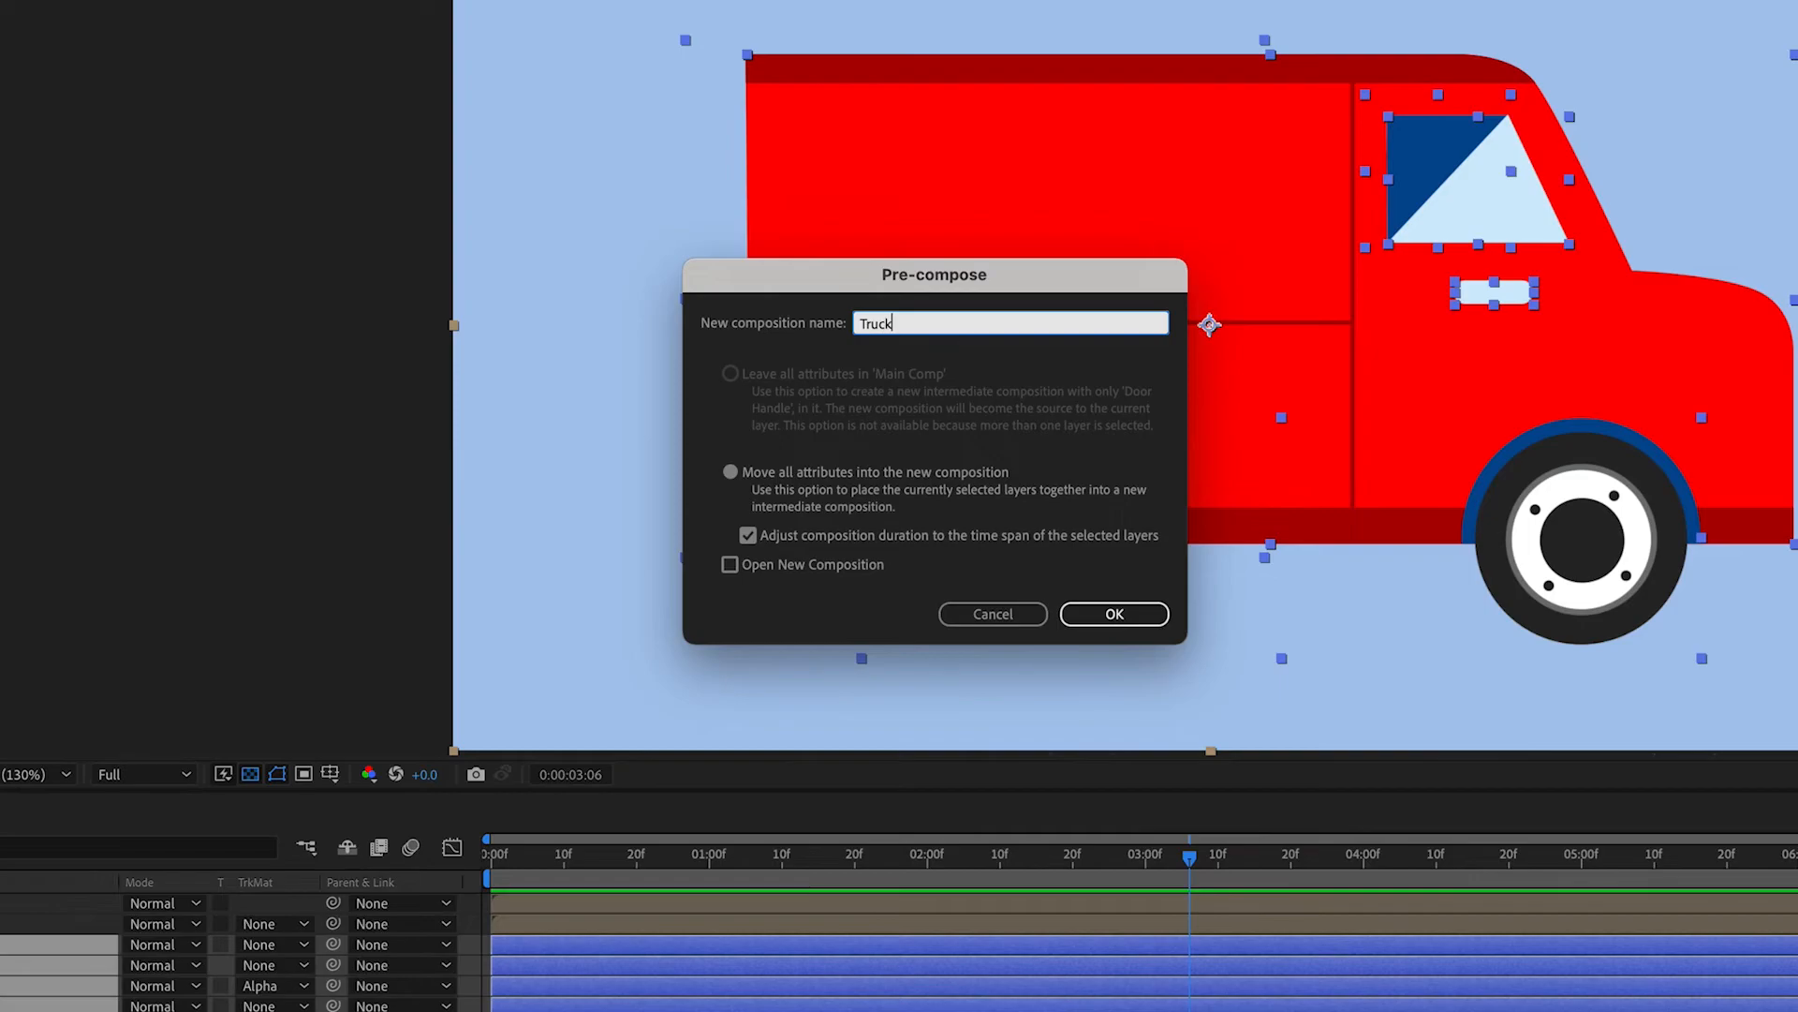
{"action": "type", "text": " Comp"}
{"action": "key", "text": "Return"}
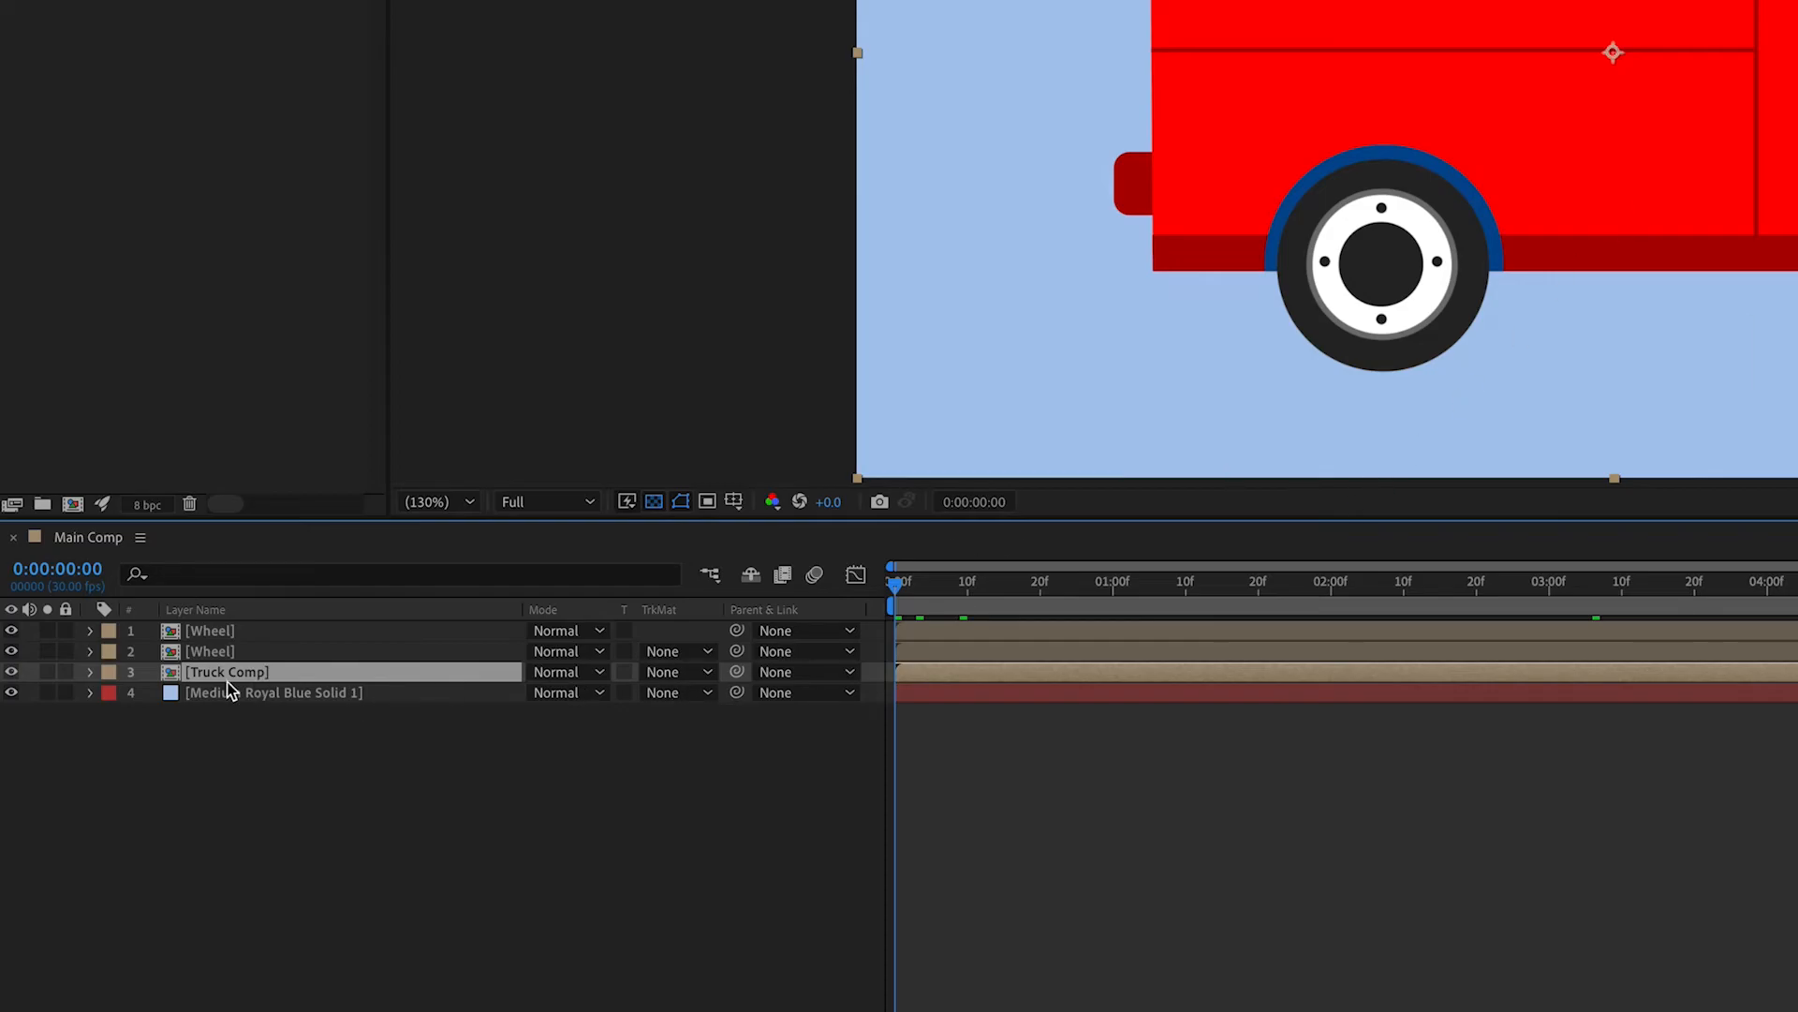
- Keyframe Truck Comp's Position at 0:00:00:00, then raise the truck body to a Y position of about 531 at 0:00:00:10
{"action": "key", "text": "p"}
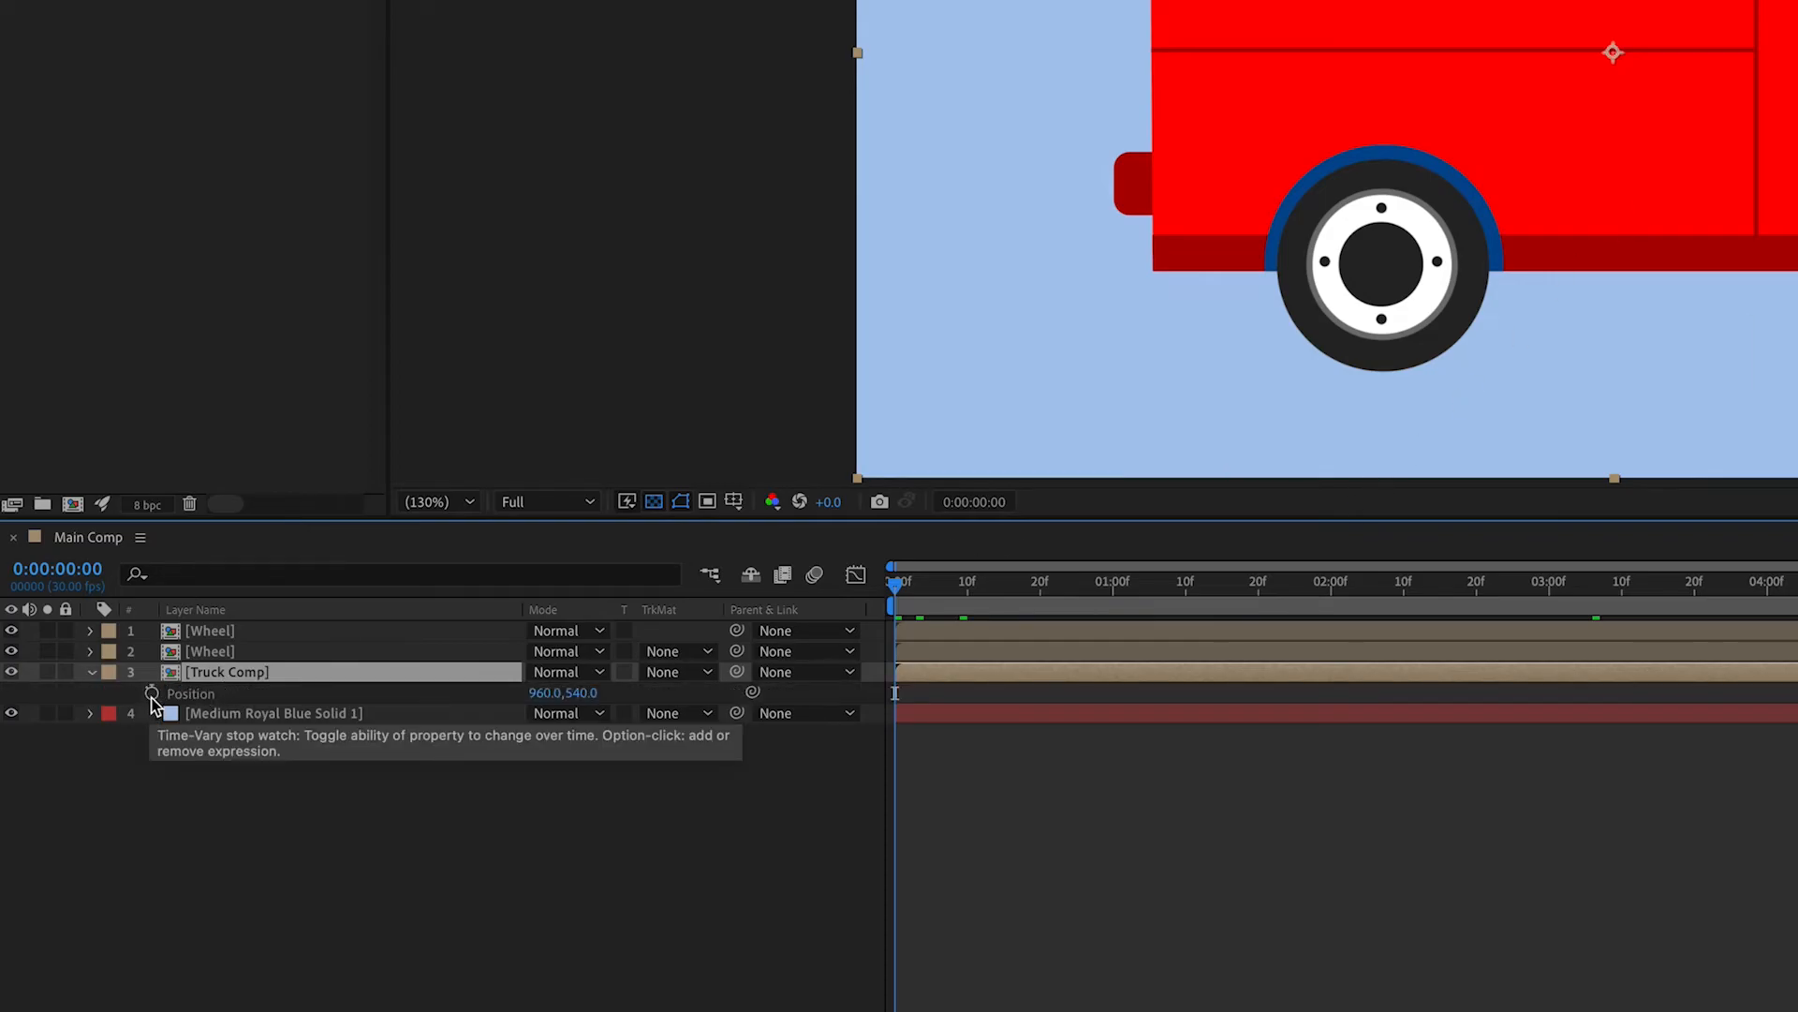
{"action": "left_click", "coordinate": [151, 698]}
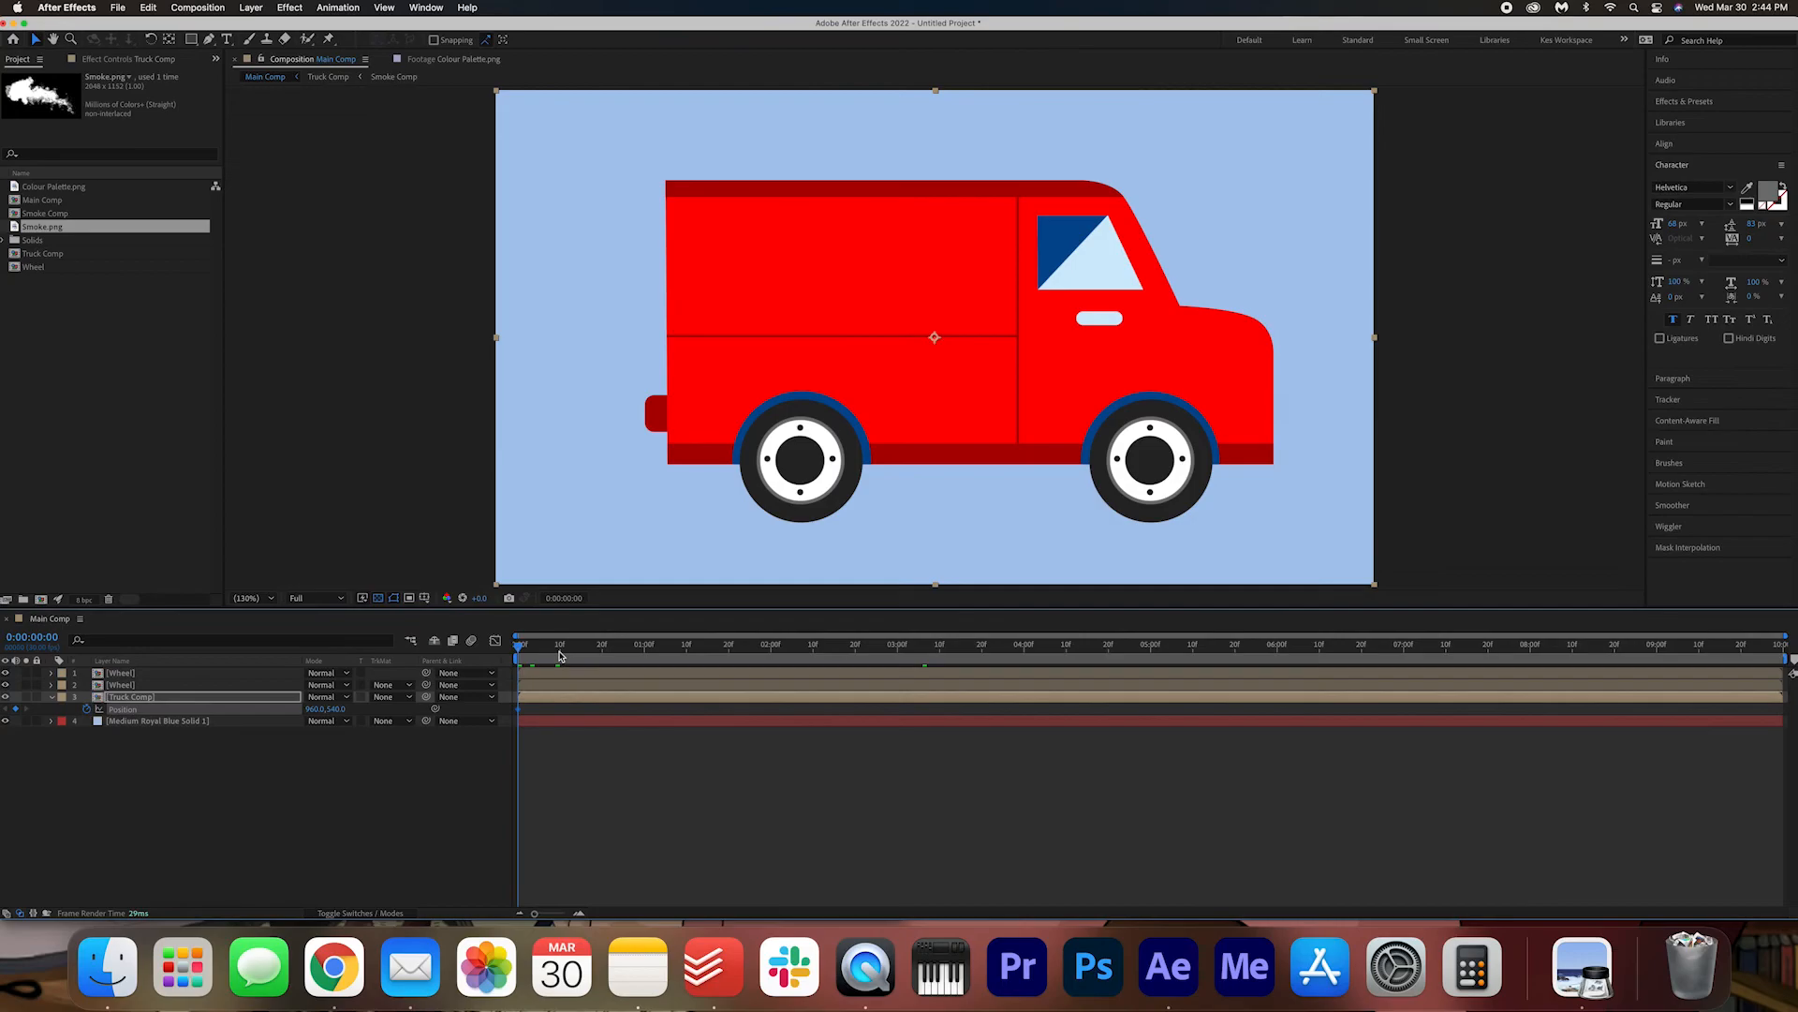
{"action": "left_click", "coordinate": [560, 653]}
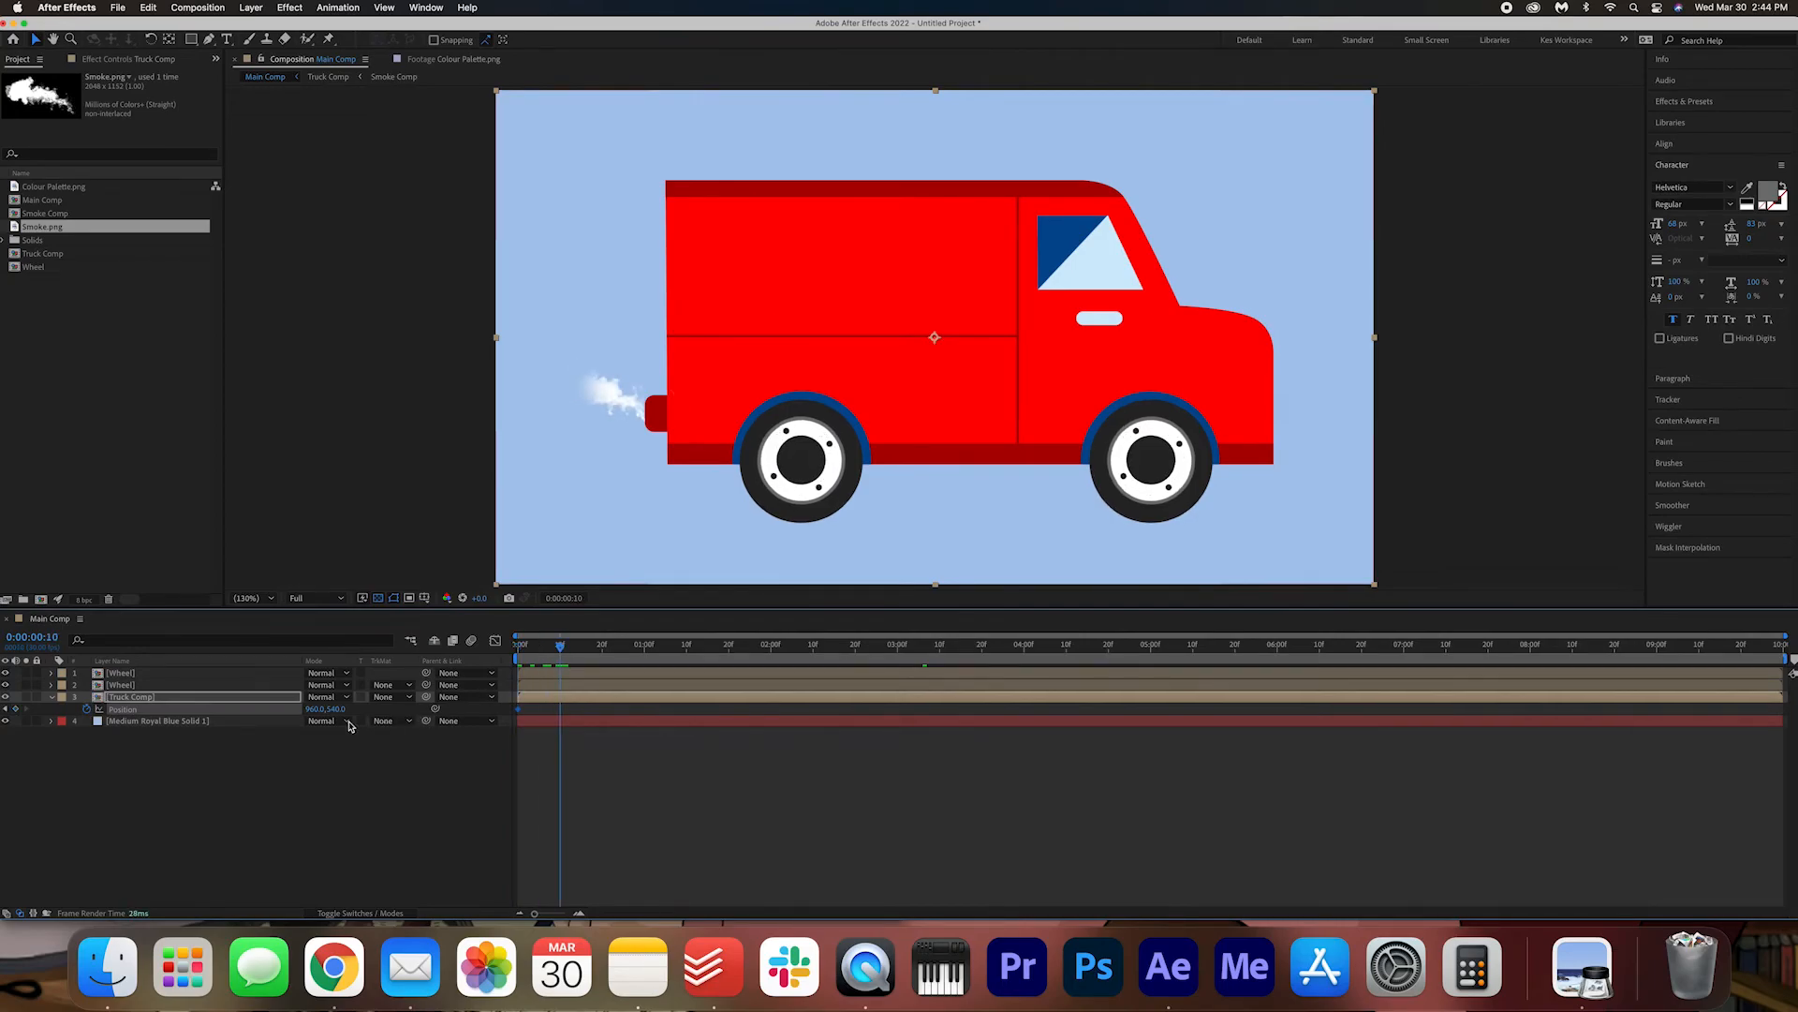
{"action": "left_click_drag", "start_coordinate": [338, 709], "coordinate": [332, 709]}
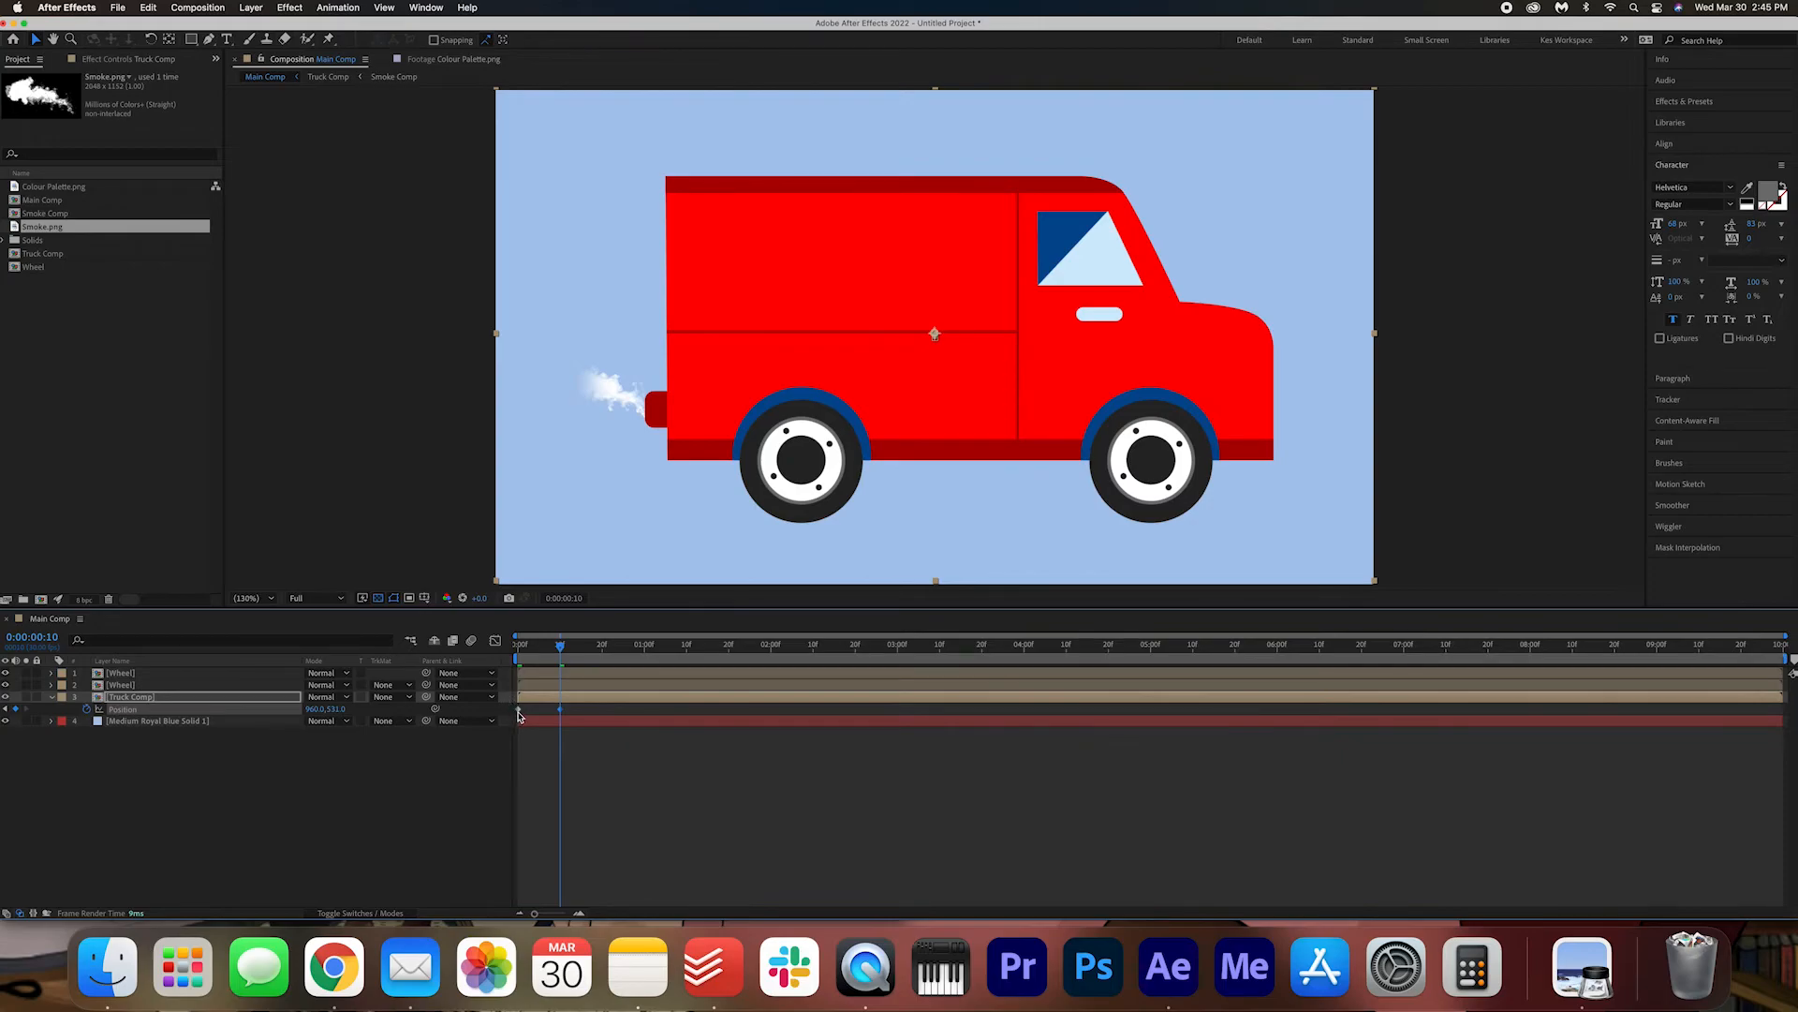
- Copy Truck Comp's starting Position keyframe to 0:00:00:20 and preview the bounce
{"action": "left_click_drag", "start_coordinate": [582, 654], "coordinate": [472, 647]}
{"action": "key", "text": "super+v"}
{"action": "key", "text": "space"}
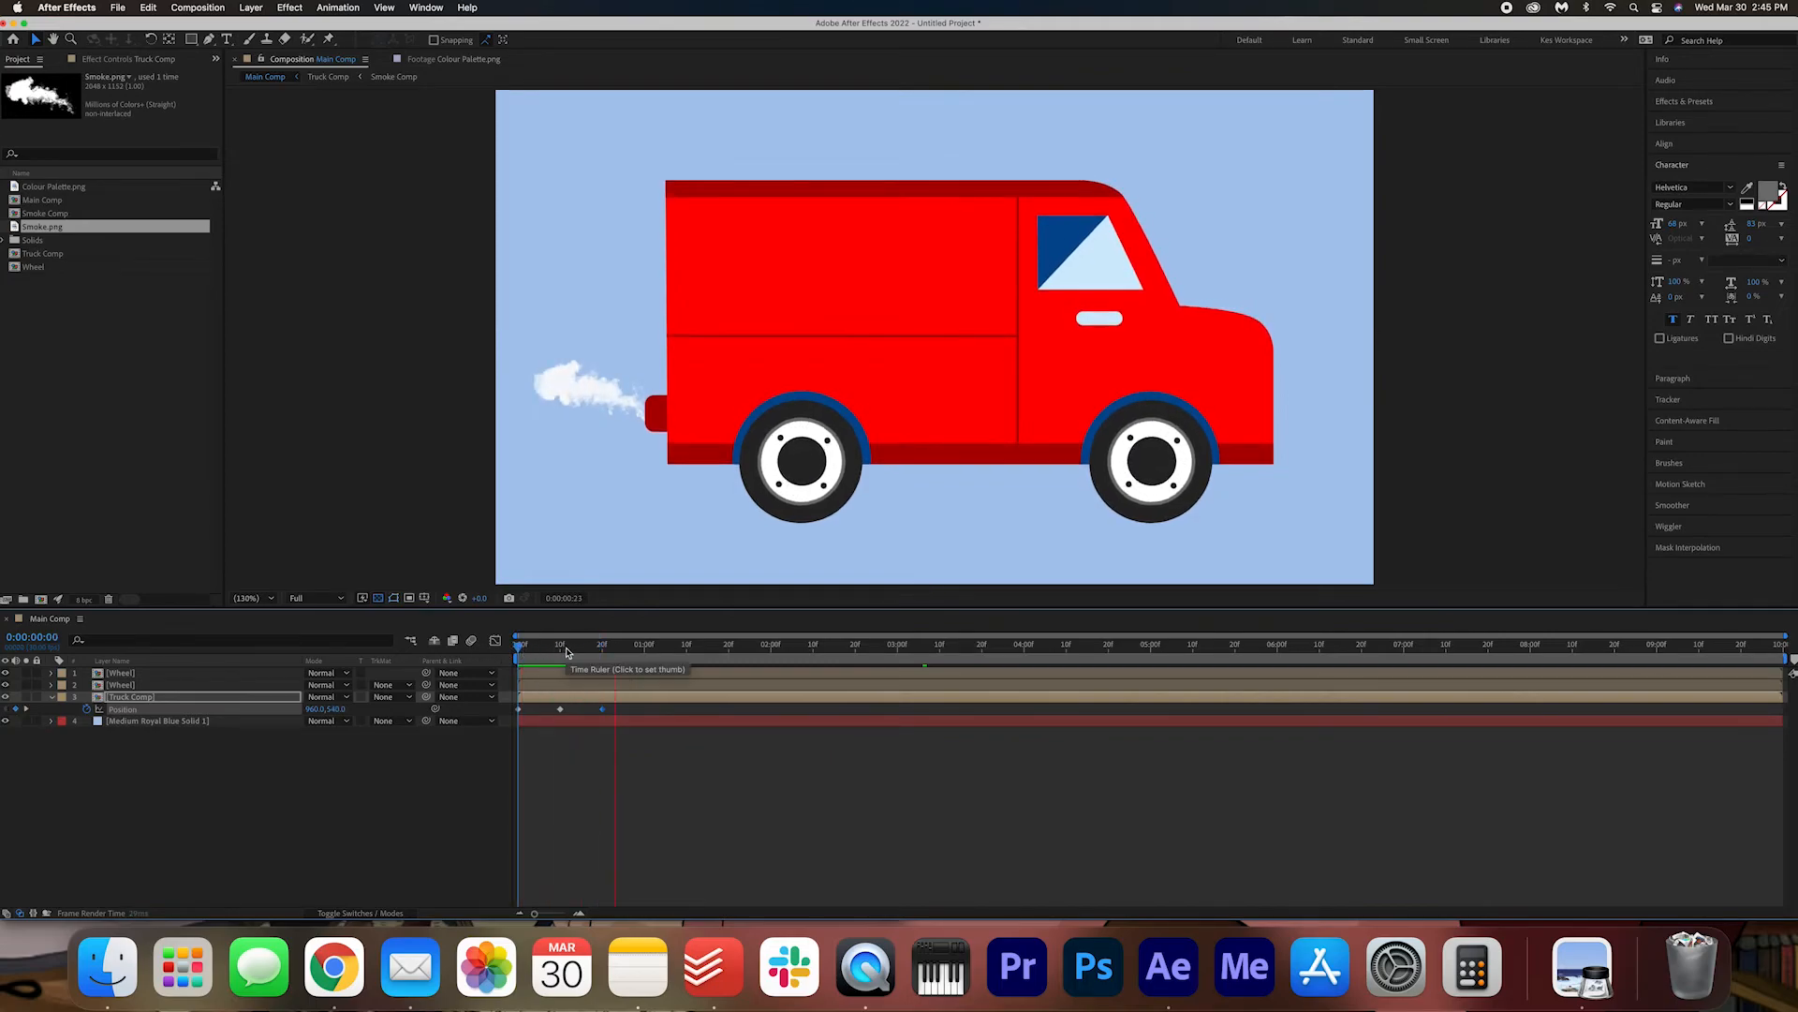
{"action": "key", "text": "space"}
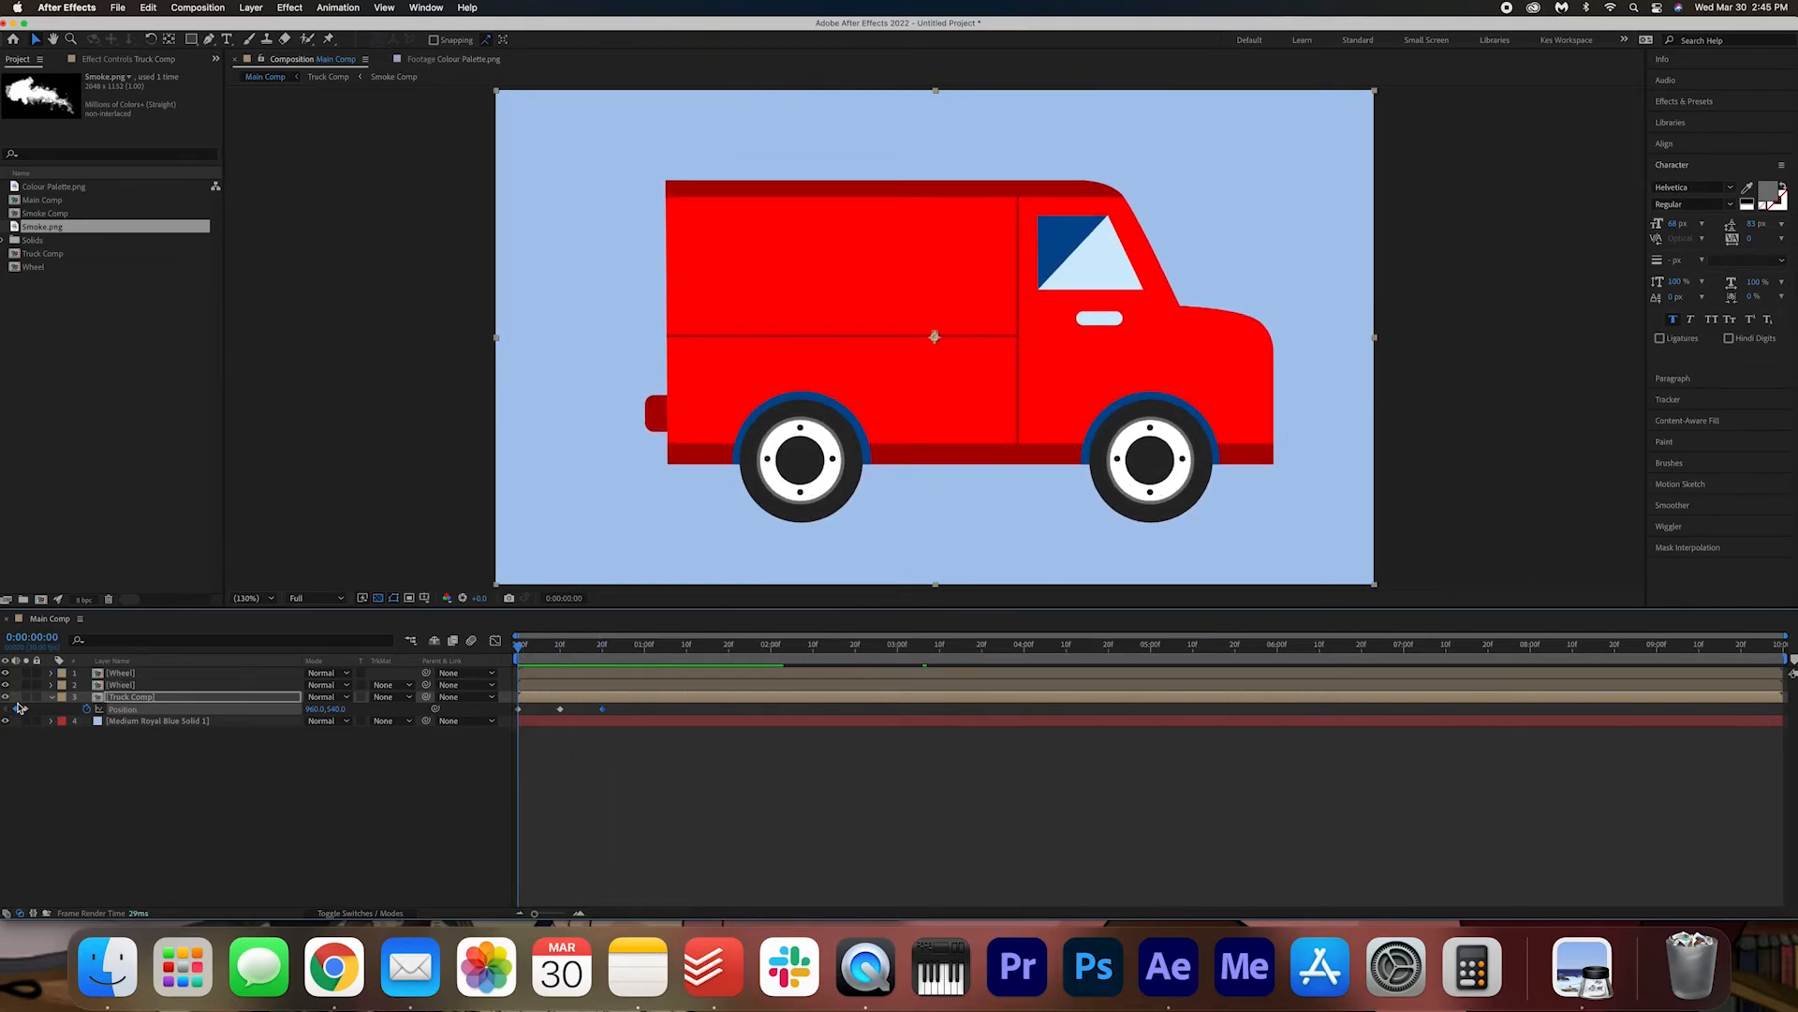
- Lower Truck Comp's Position slightly at the 0:00:00:10 keyframe to make the bounce subtler, and preview it
{"action": "left_click", "coordinate": [25, 710]}
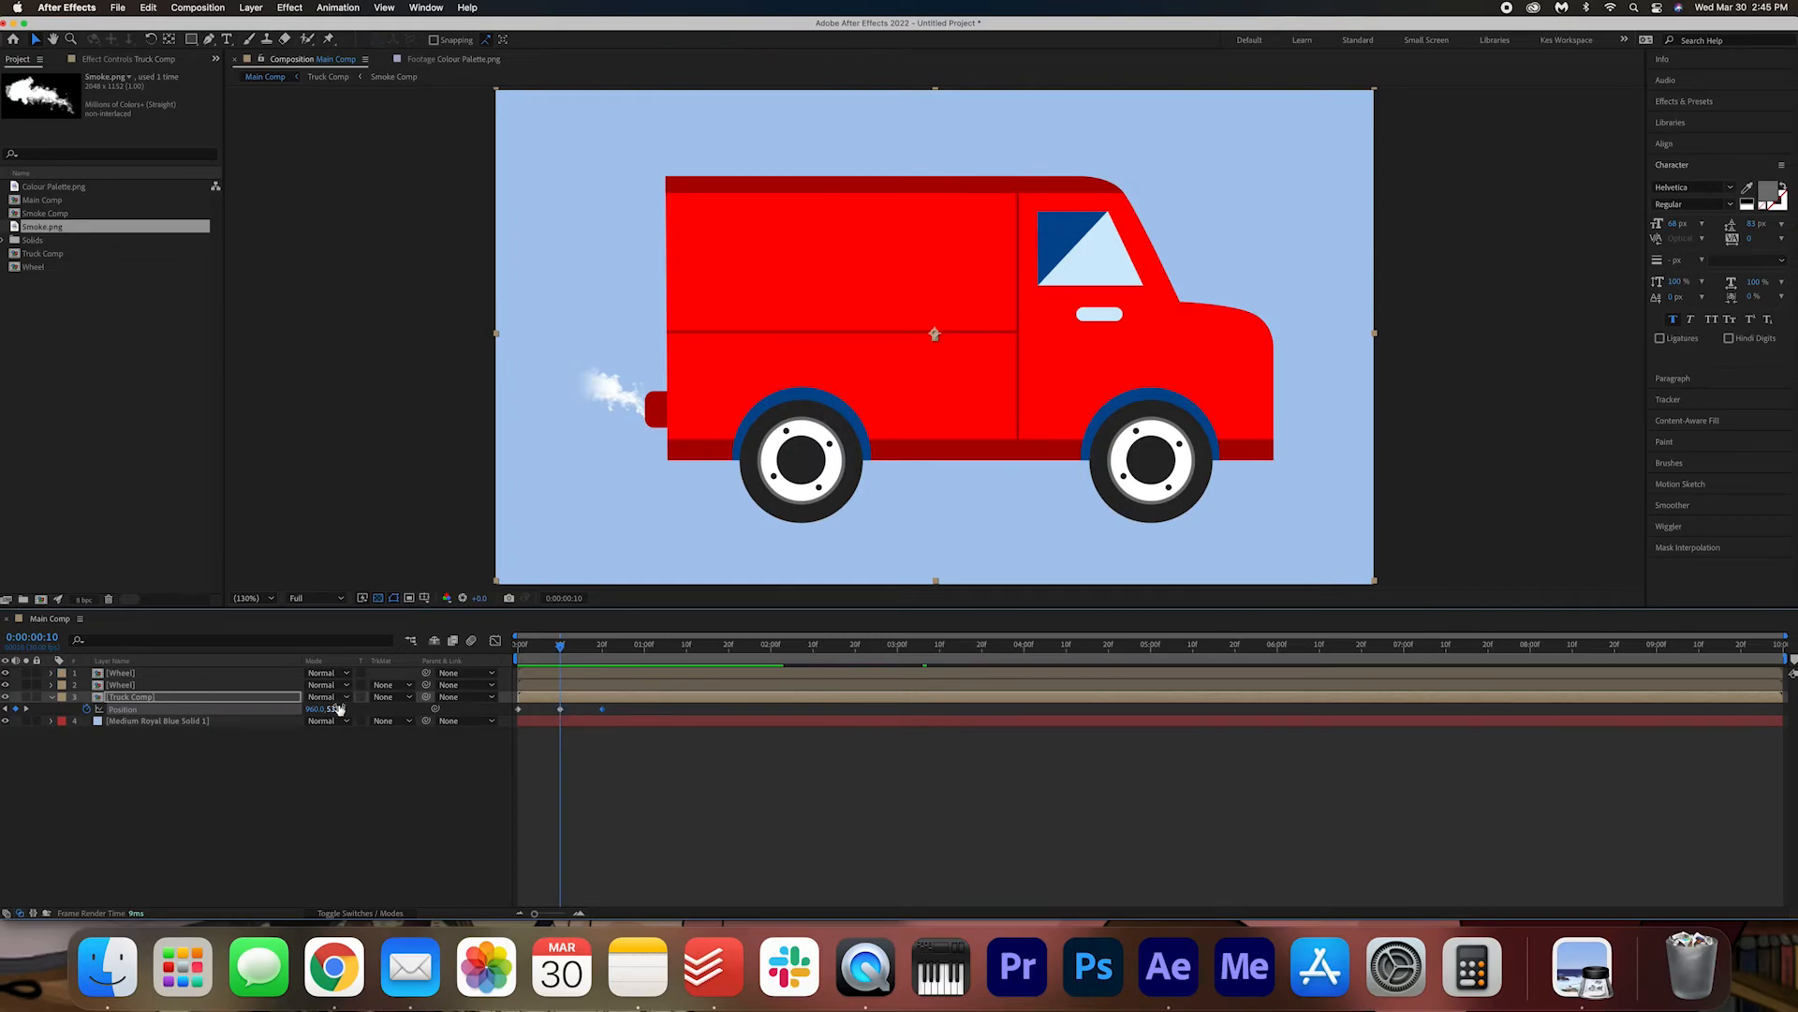
{"action": "left_click_drag", "start_coordinate": [340, 709], "coordinate": [342, 709]}
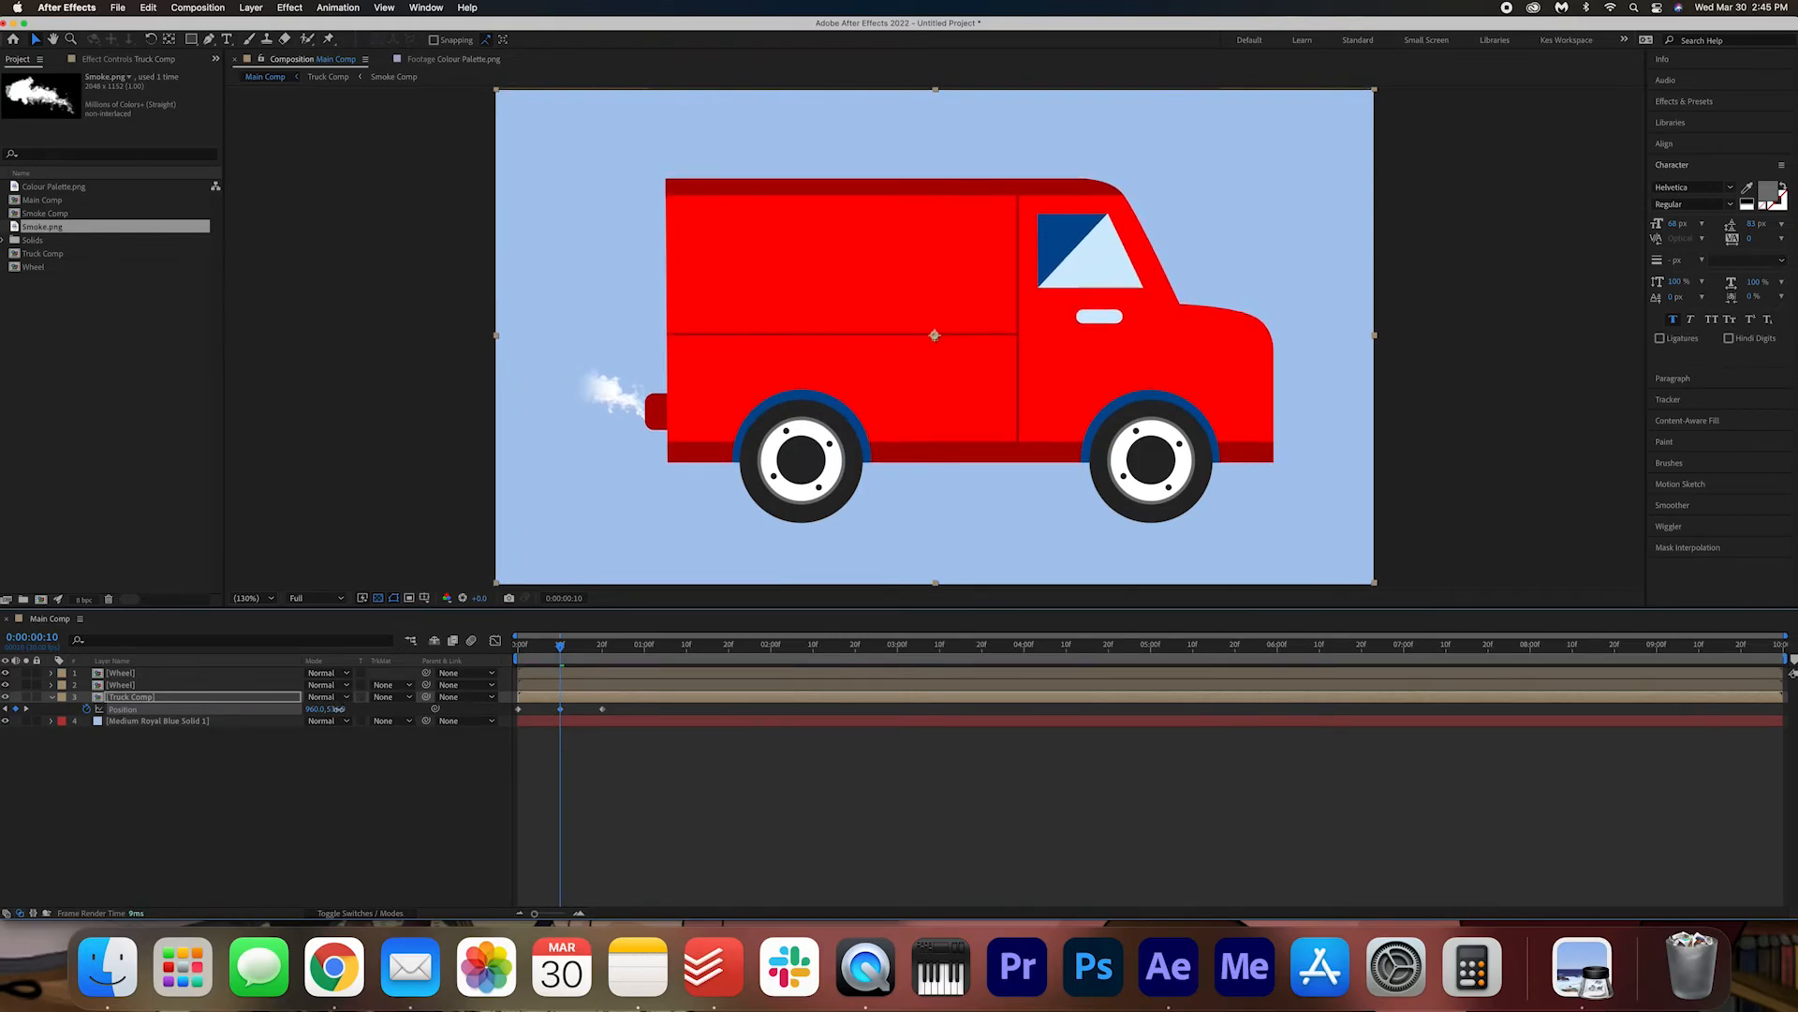
{"action": "left_click_drag", "start_coordinate": [561, 647], "coordinate": [453, 647]}
{"action": "key", "text": "space"}
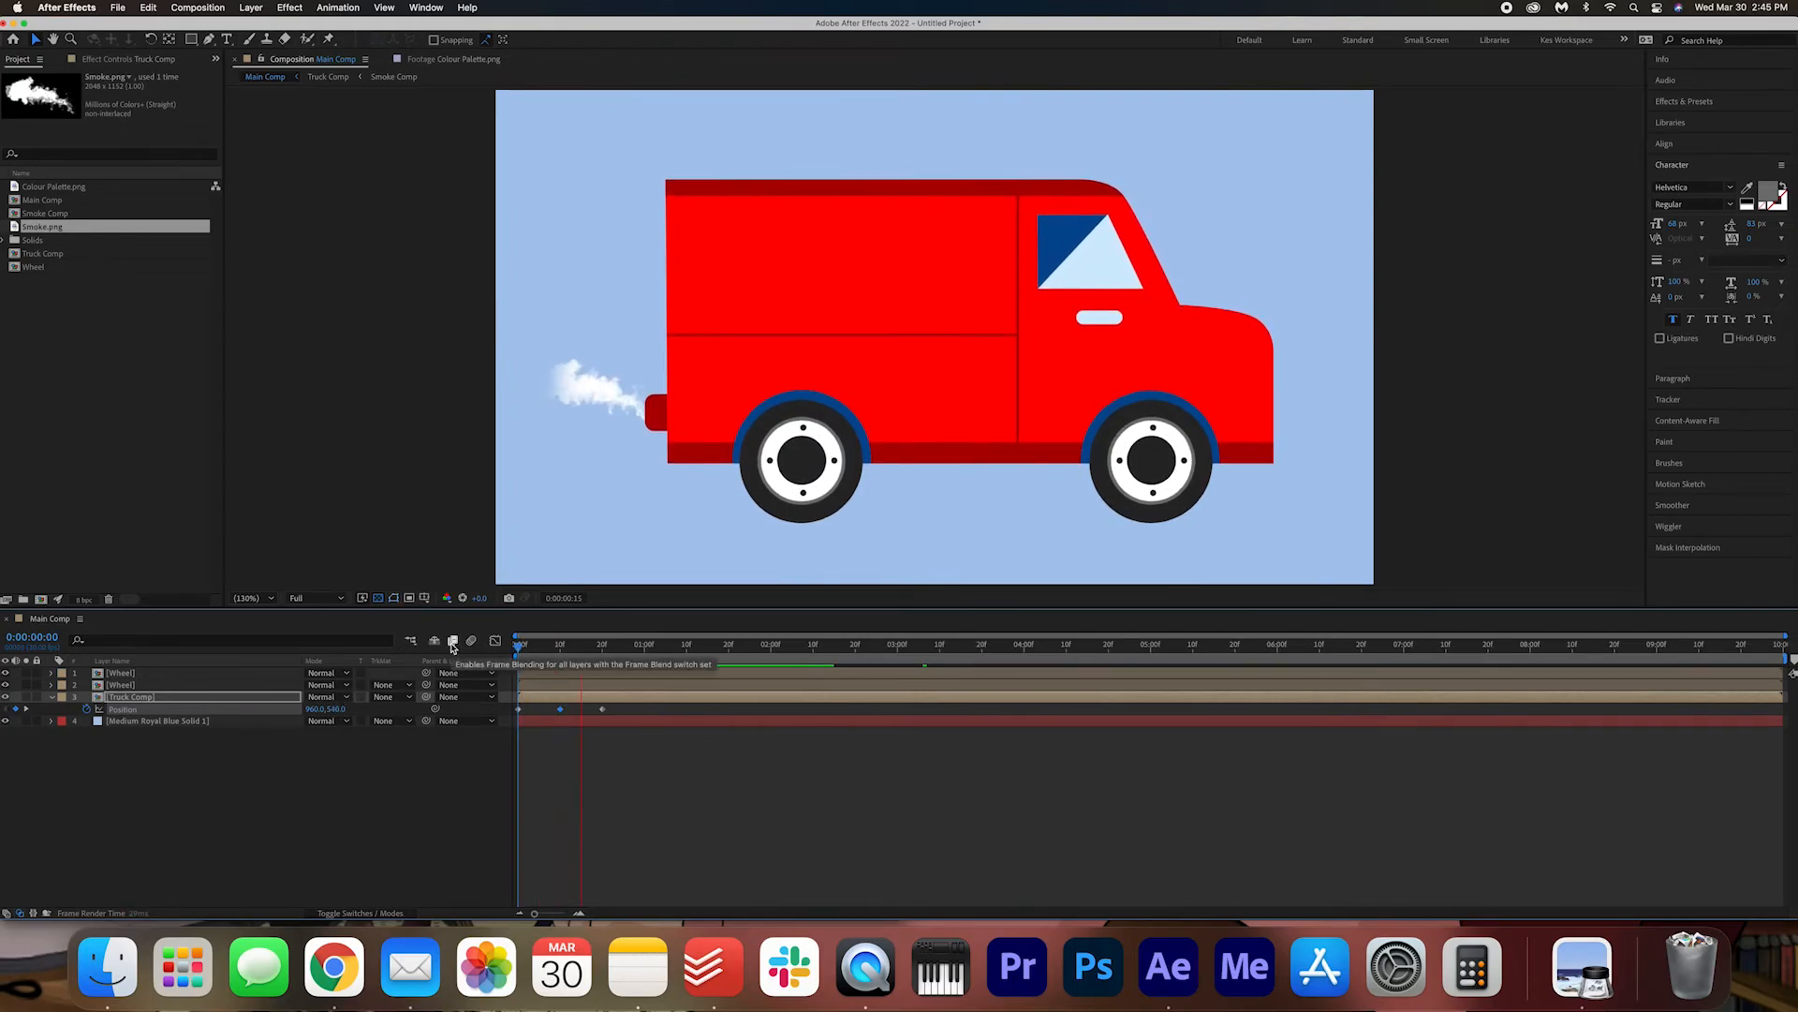
{"action": "key", "text": "space"}
{"action": "key", "text": "space"}
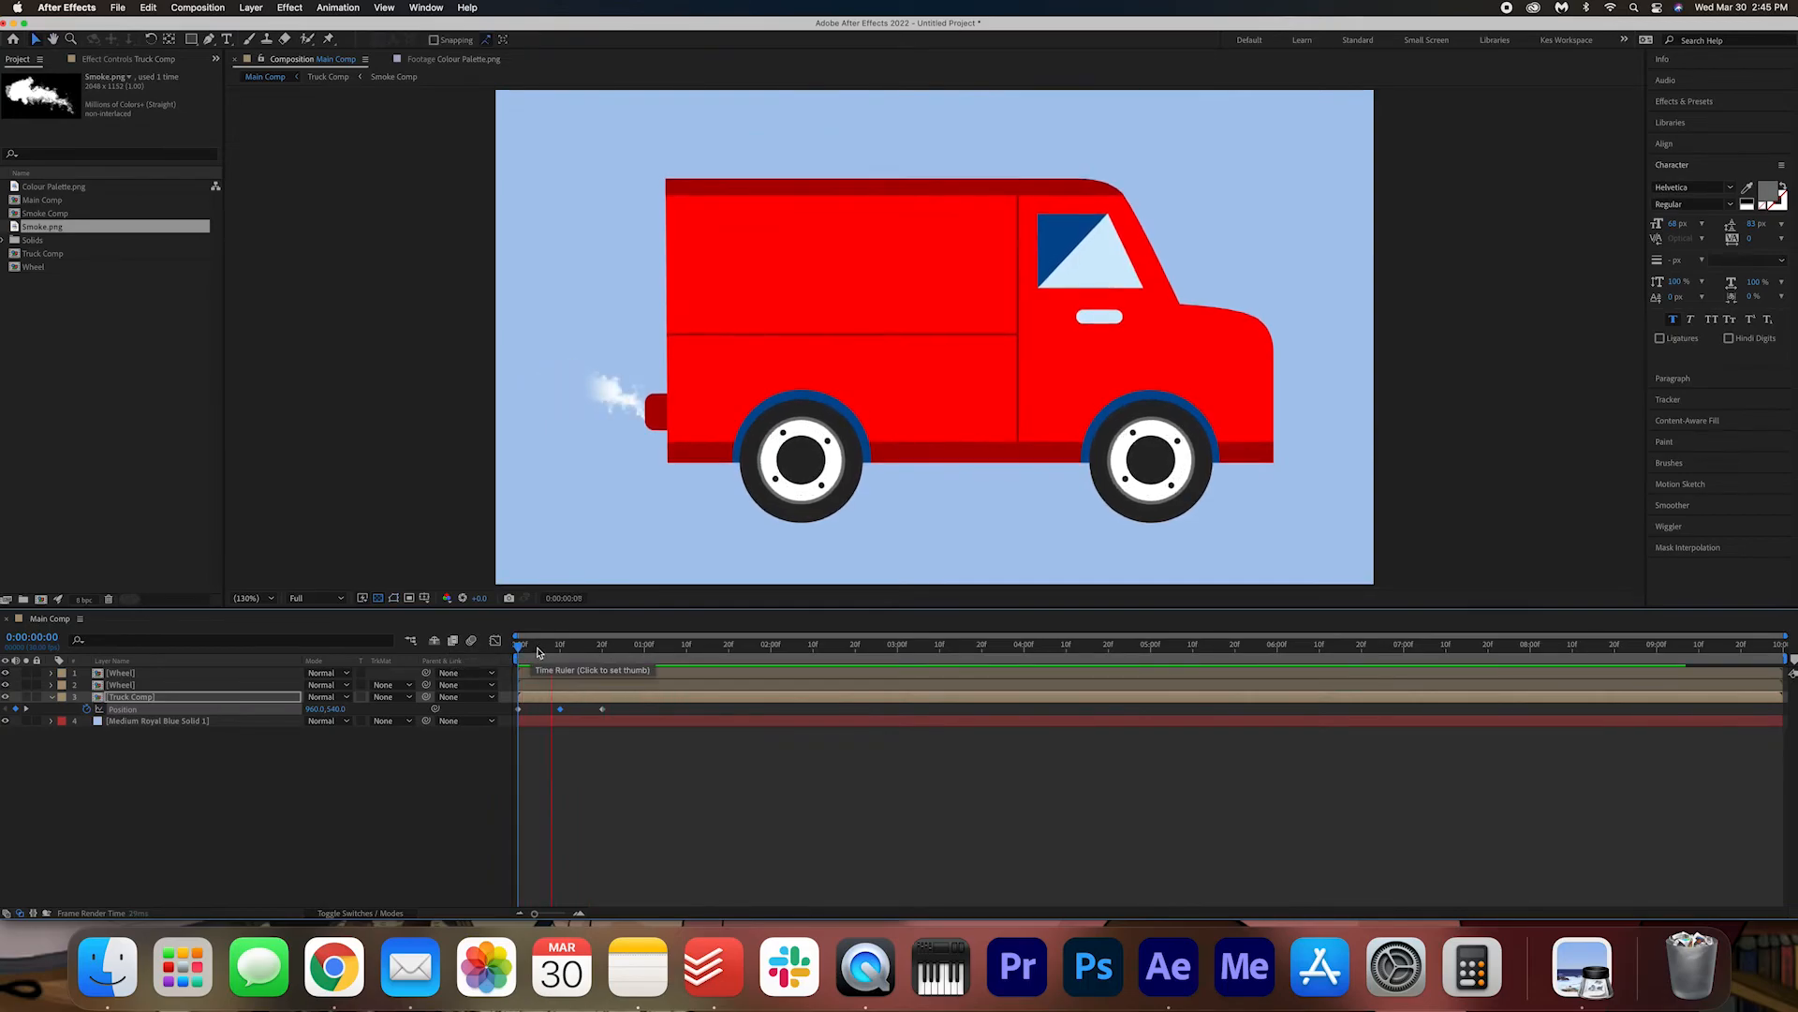
{"action": "key", "text": "space"}
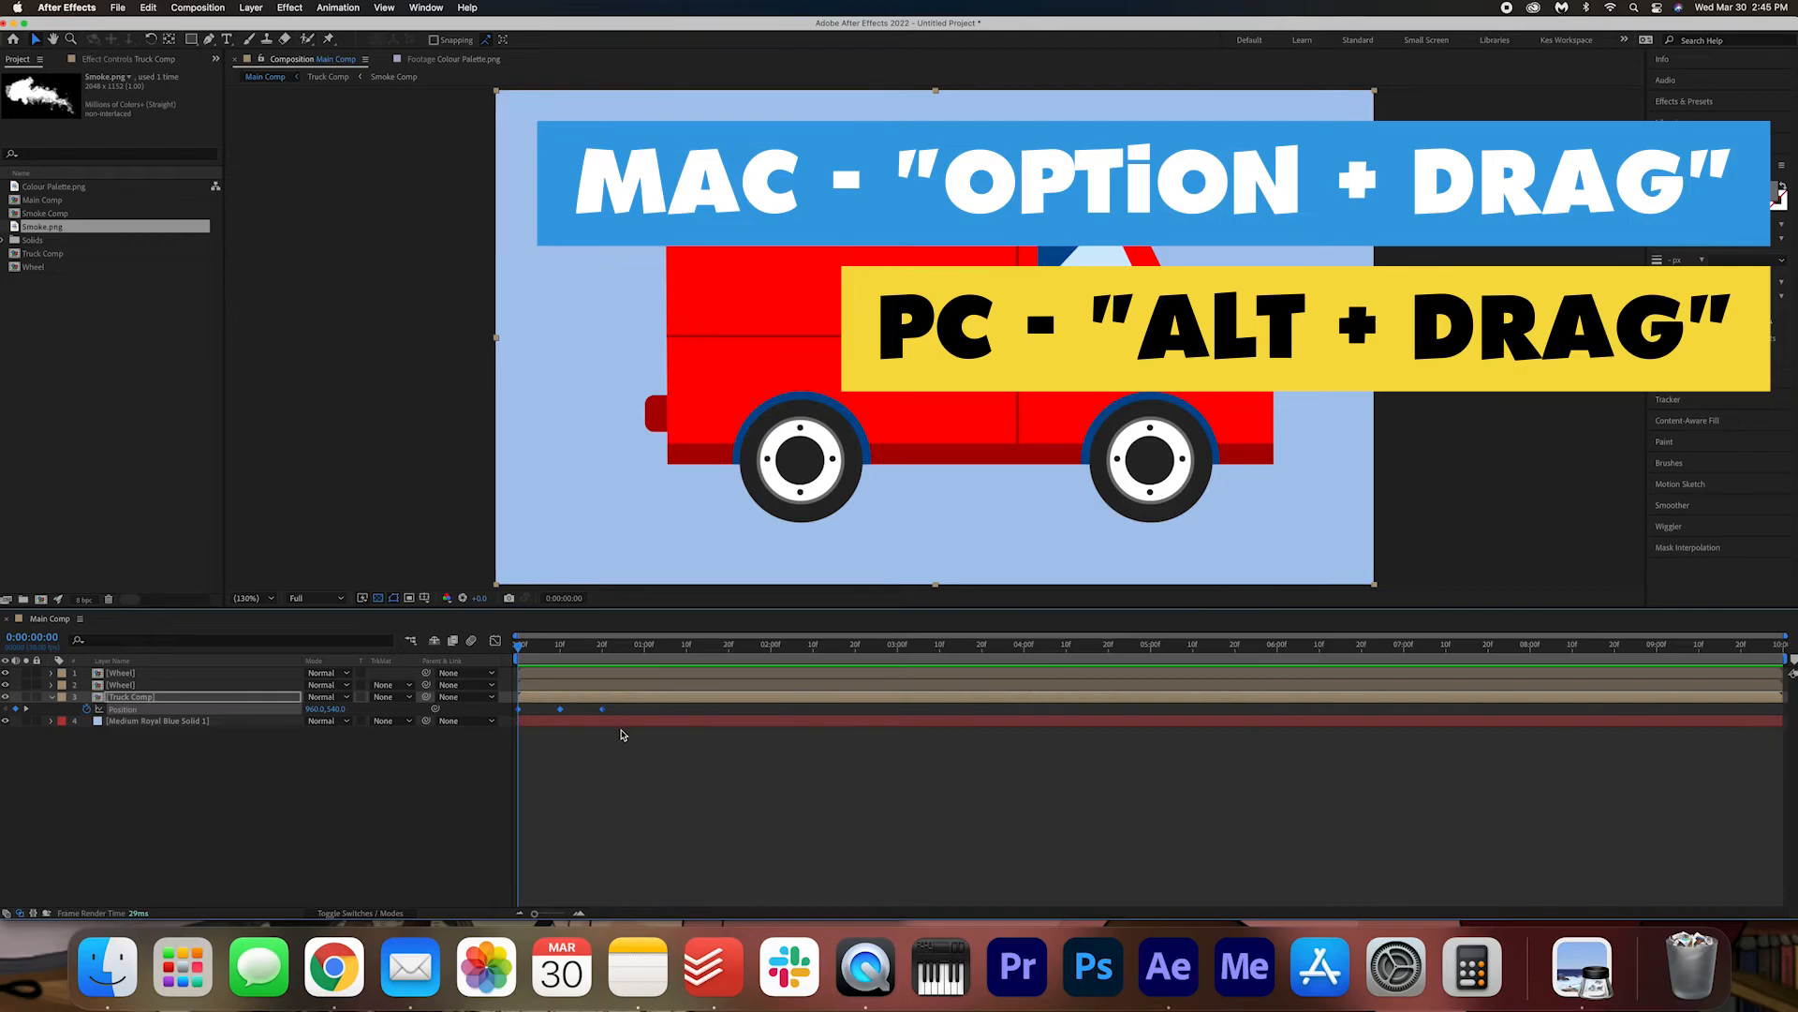
- Stretch Truck Comp's three Position keyframes proportionally so the last one sits at 0:00:01:03, and preview the slower bounce
{"action": "left_click_drag", "start_coordinate": [604, 715], "coordinate": [667, 722]}
{"action": "key", "text": "space"}
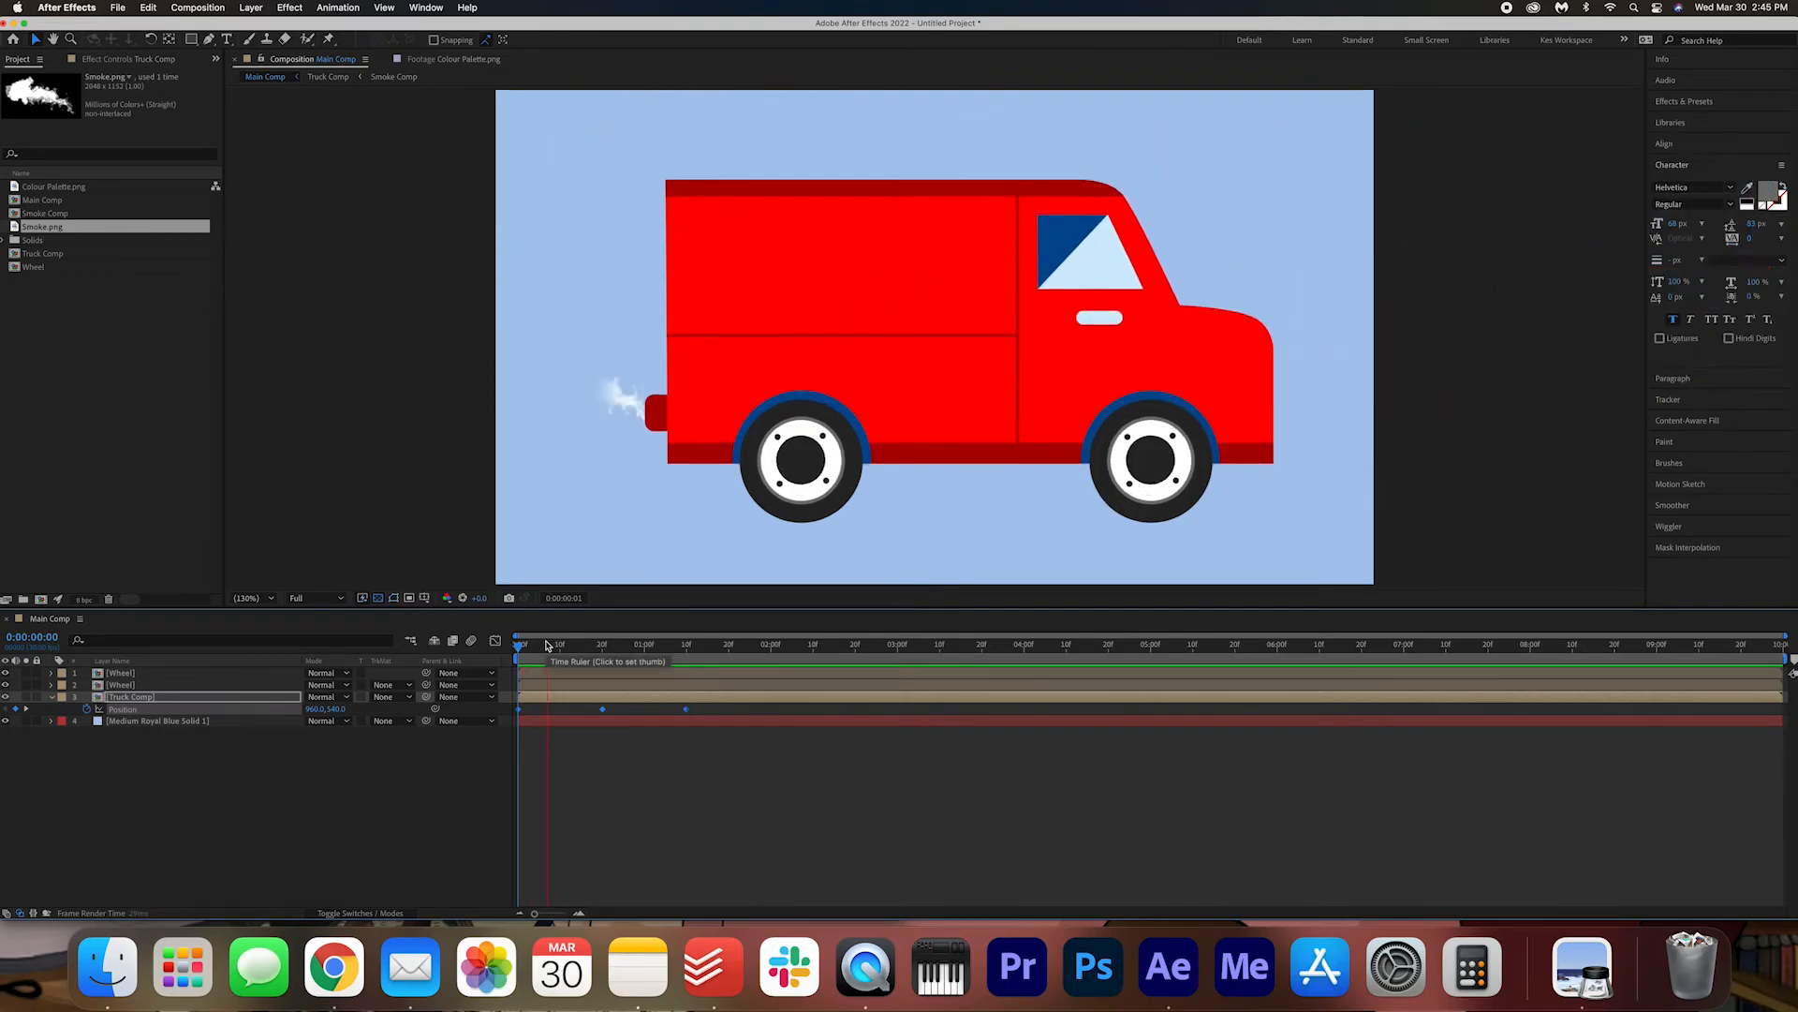
{"action": "key", "text": "space"}
{"action": "left_click_drag", "start_coordinate": [669, 715], "coordinate": [660, 717]}
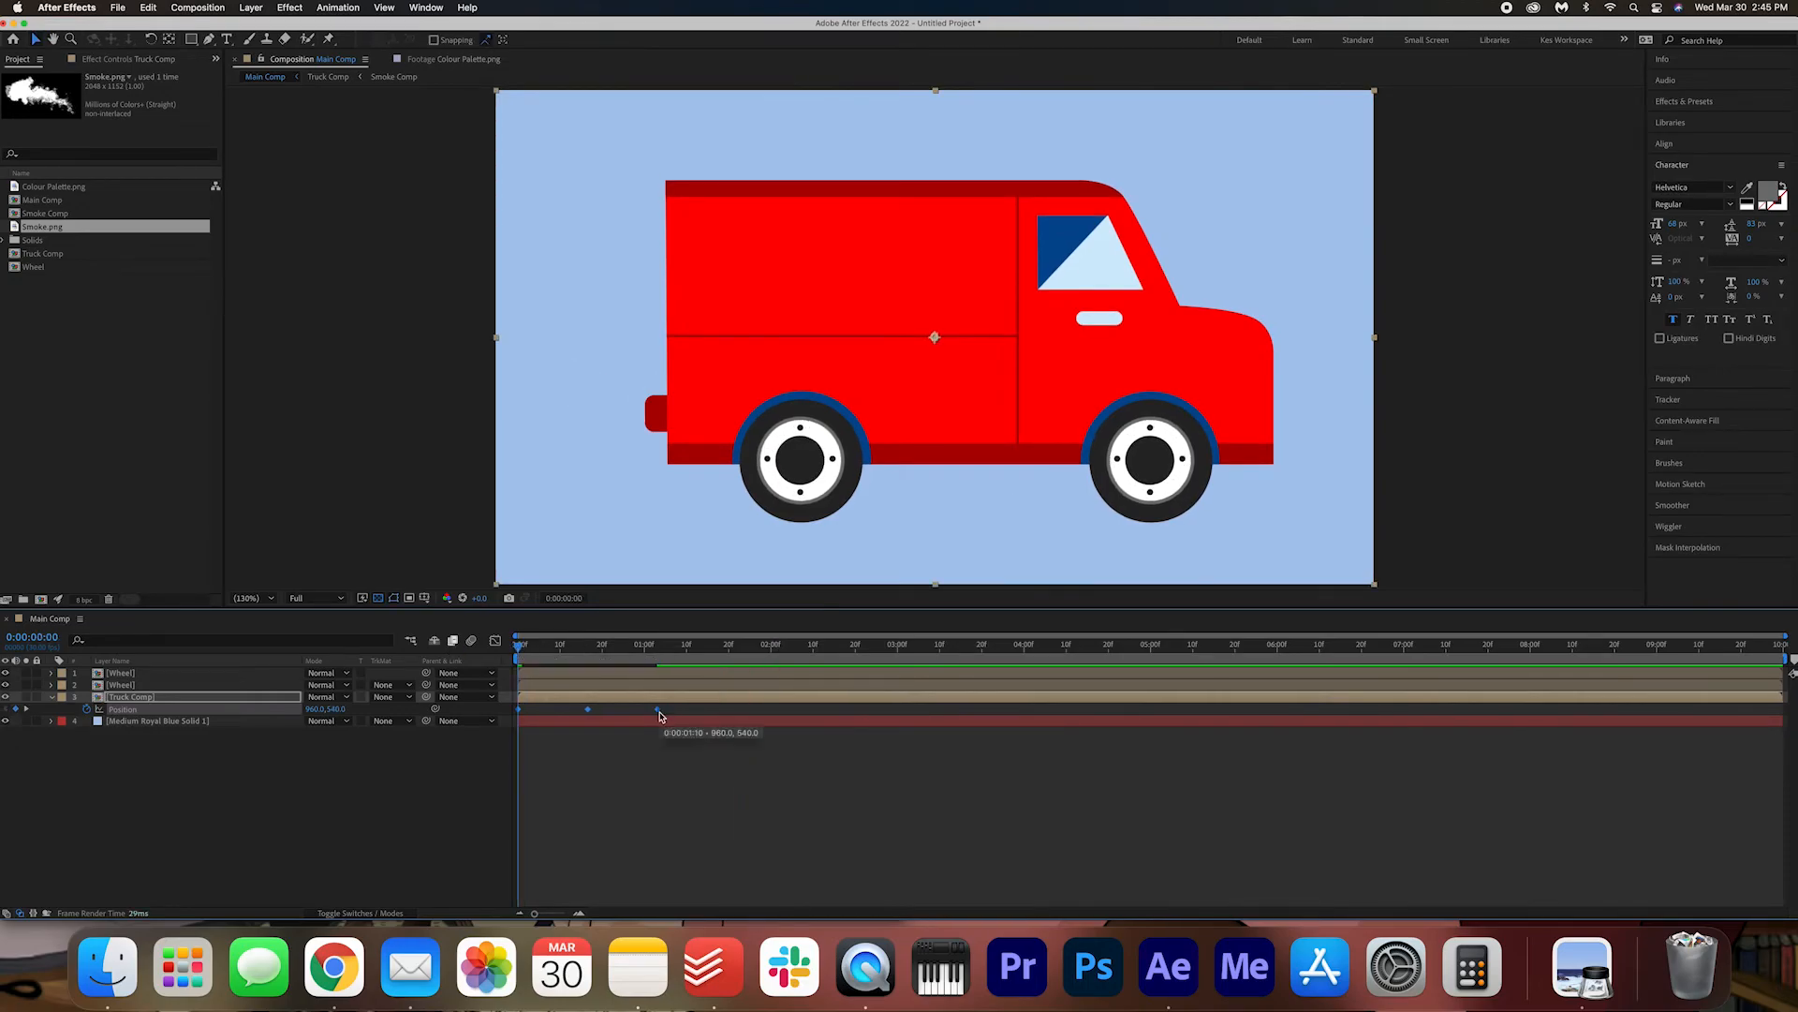
{"action": "key", "text": "space"}
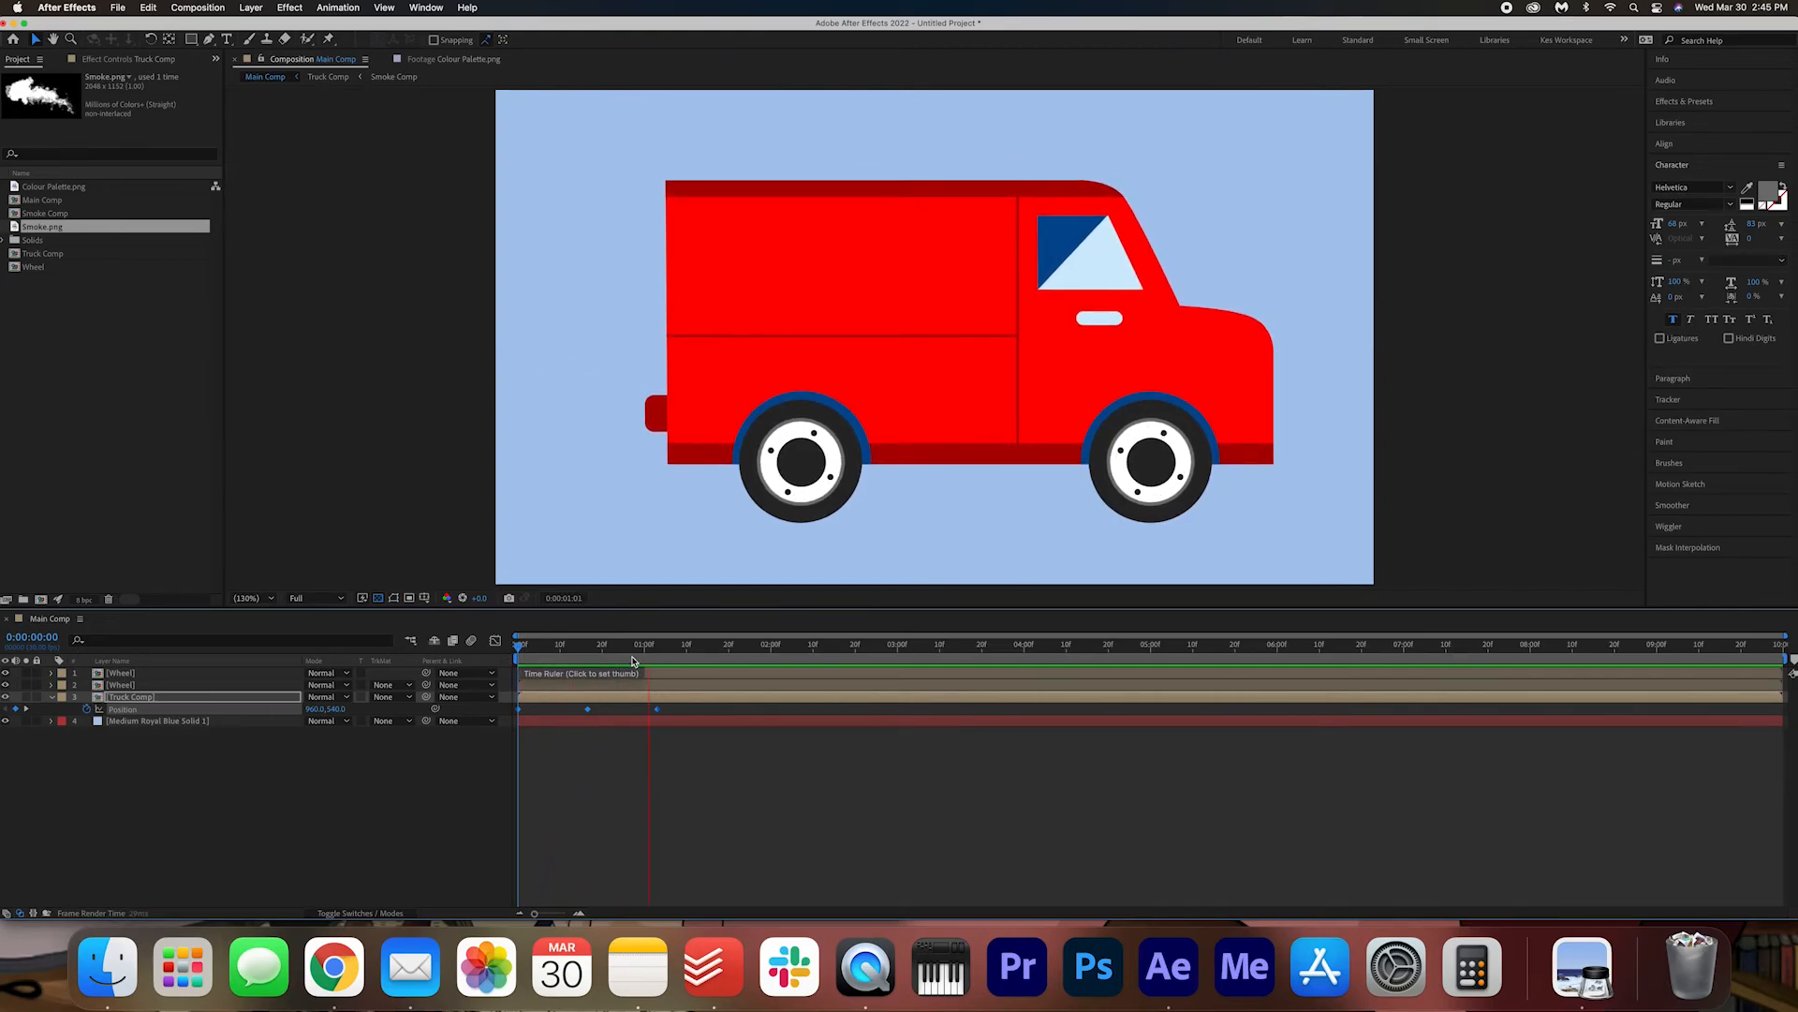
{"action": "key", "text": "space"}
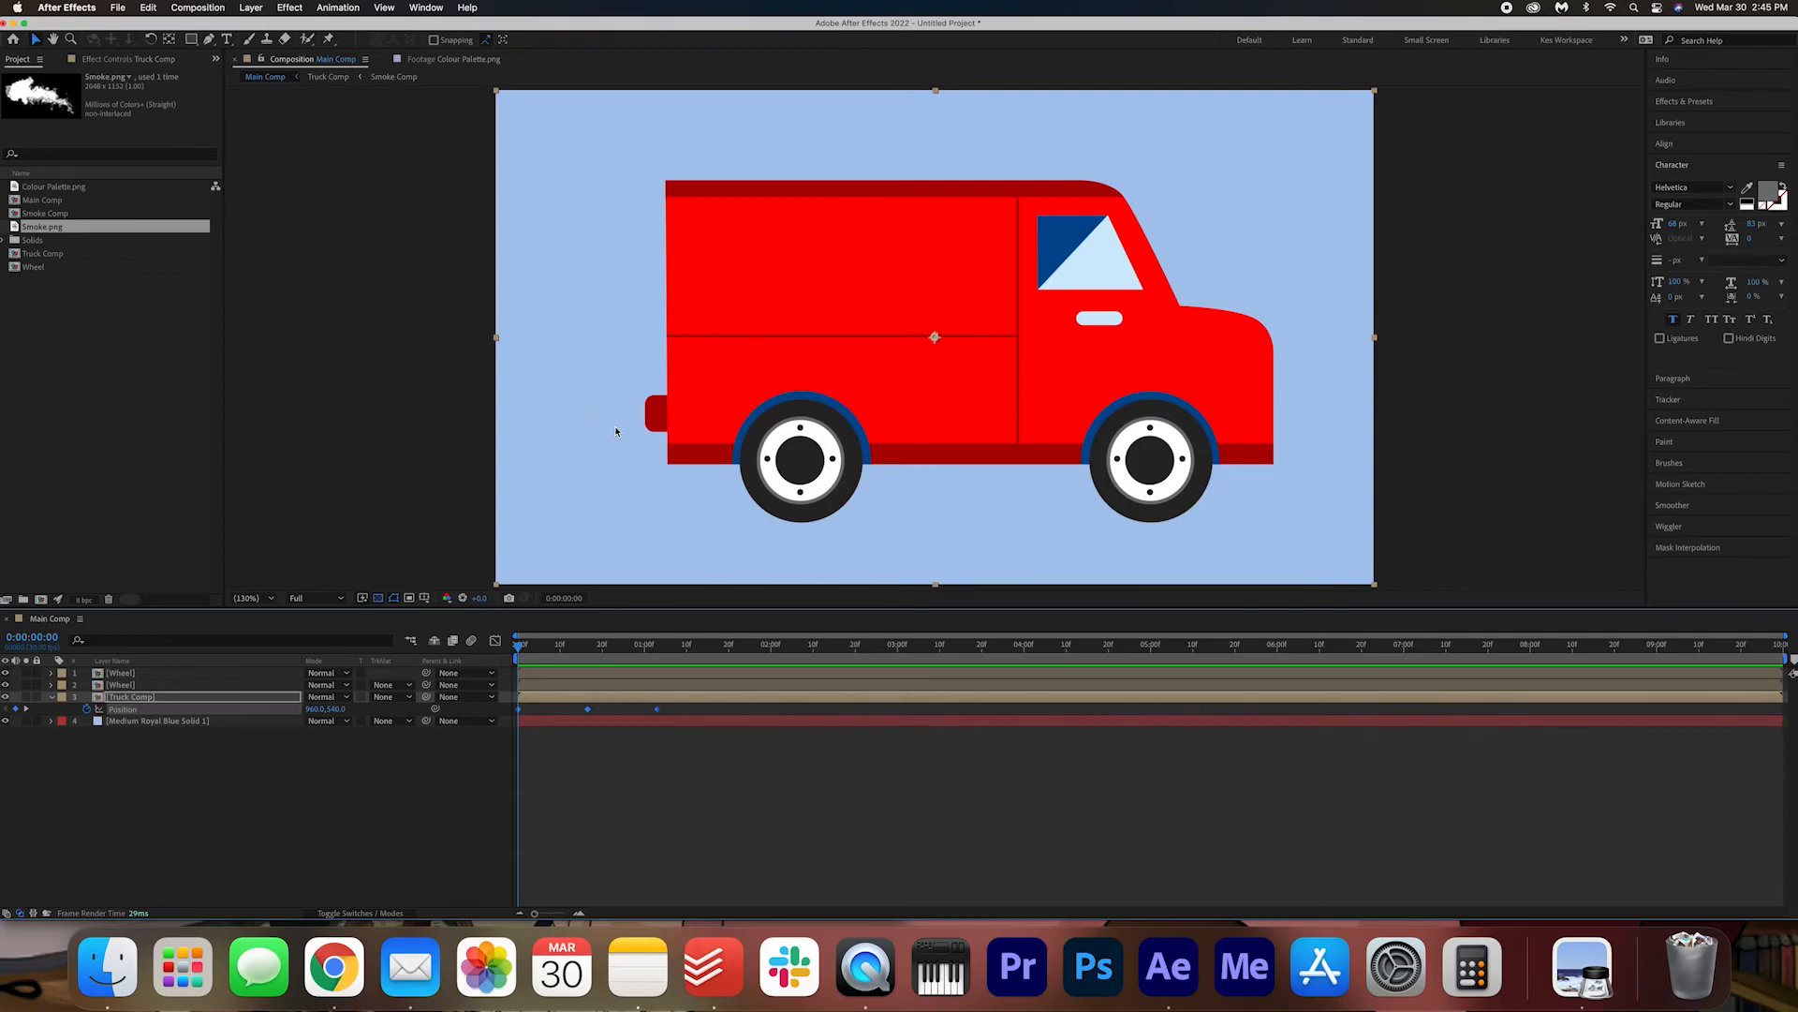
- Split the Truck Comp layer at 0:00:01:03 and delete the part after the split
{"action": "left_click_drag", "start_coordinate": [536, 644], "coordinate": [657, 648]}
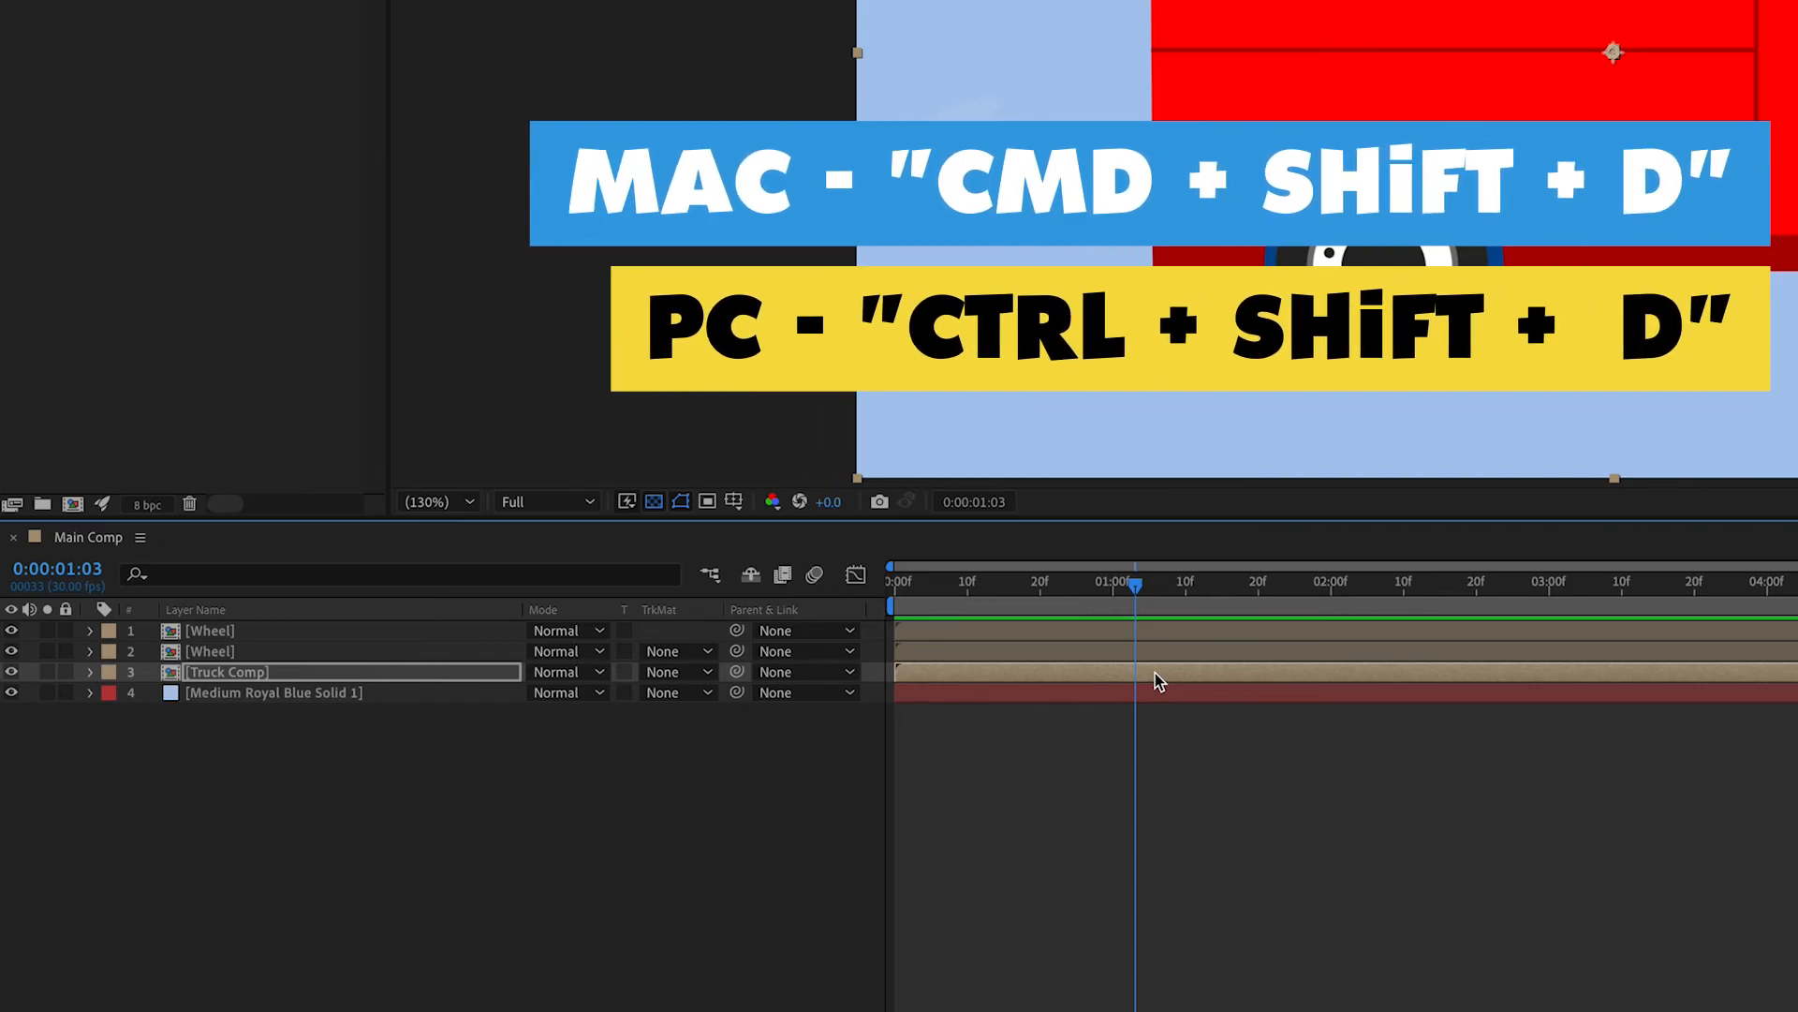
{"action": "key", "text": "ctrl+shift+d"}
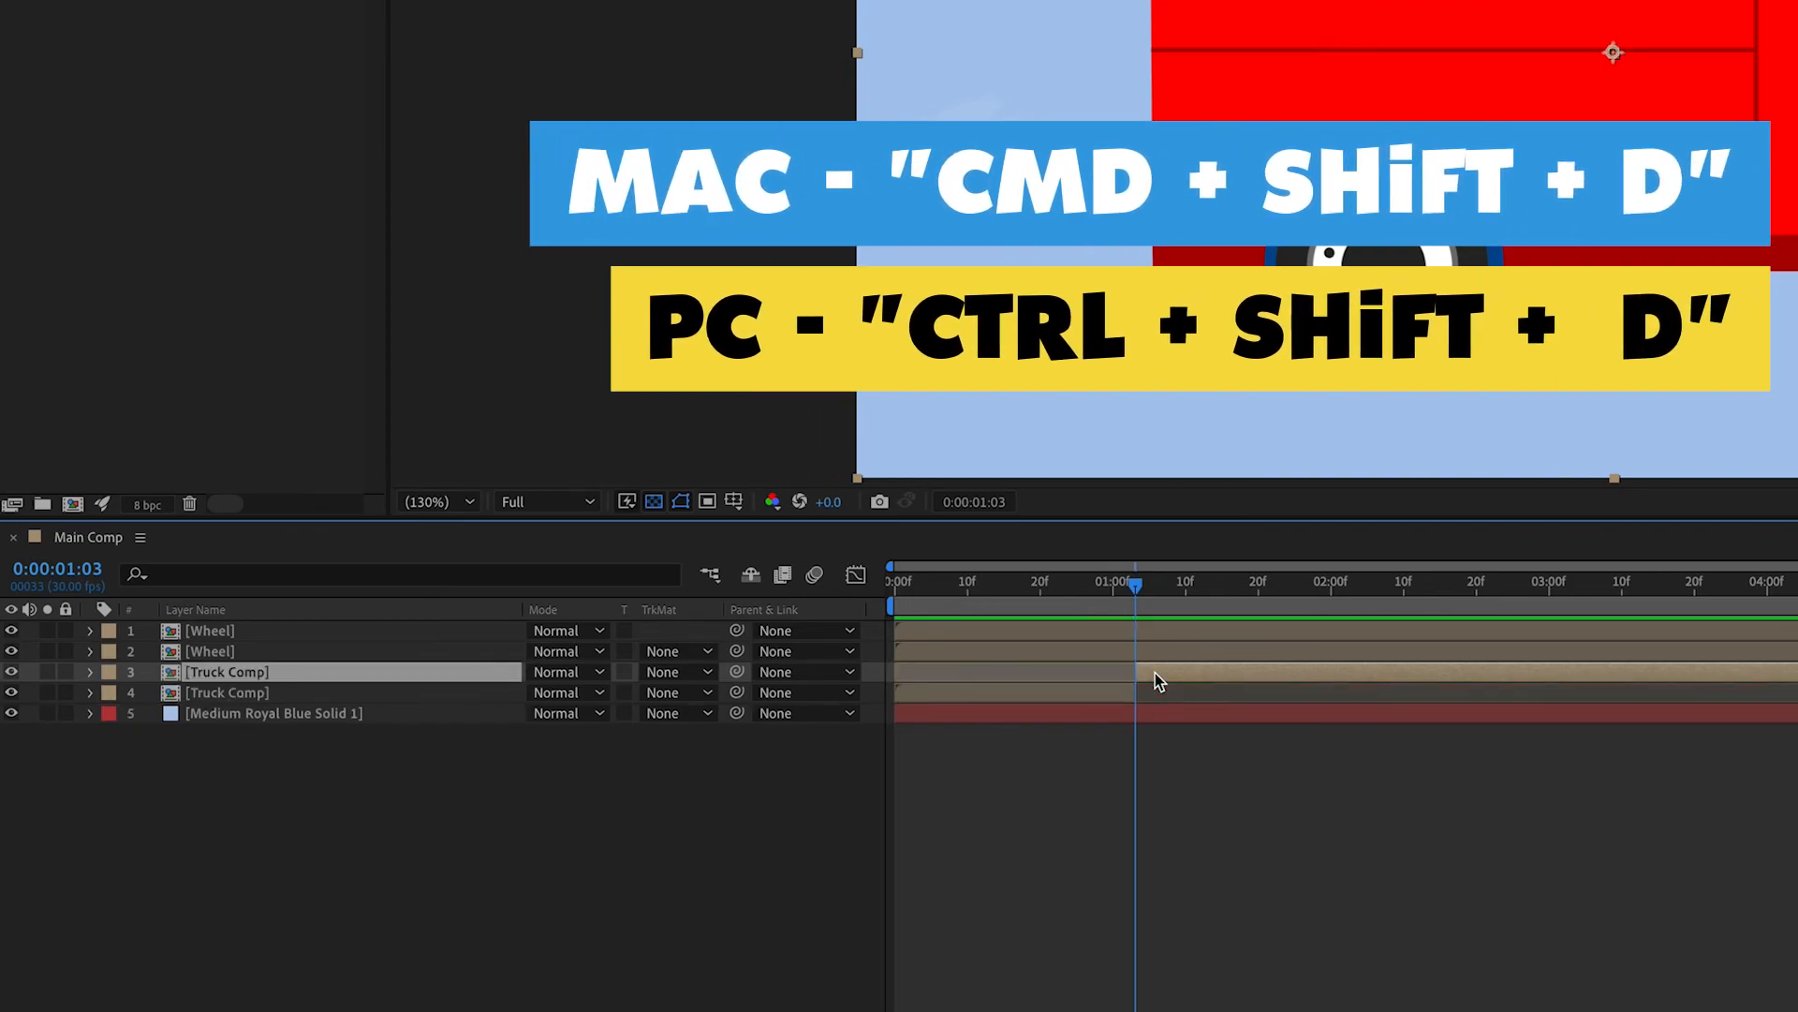
{"action": "key", "text": "Delete"}
- Pre-compose the trimmed Truck Comp layer as "Truck Comp 2", moving all attributes into the new composition
{"action": "left_click", "coordinate": [246, 673]}
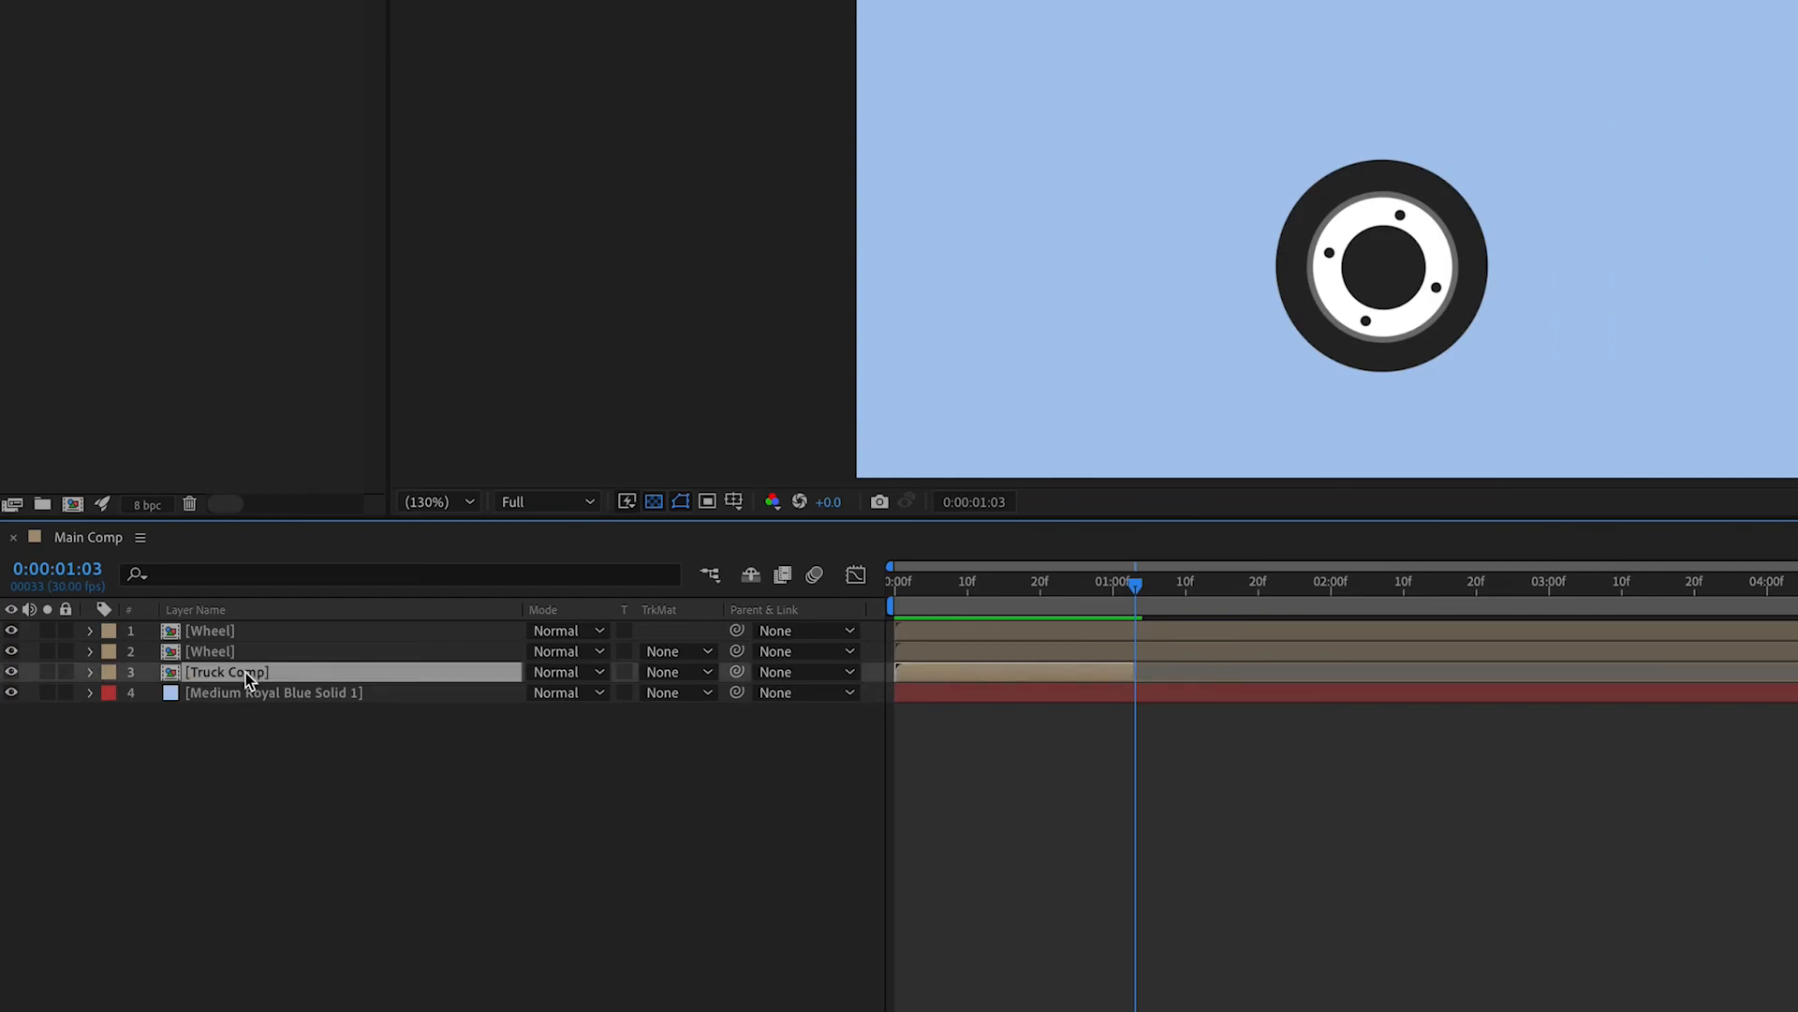
{"action": "right_click", "coordinate": [293, 678]}
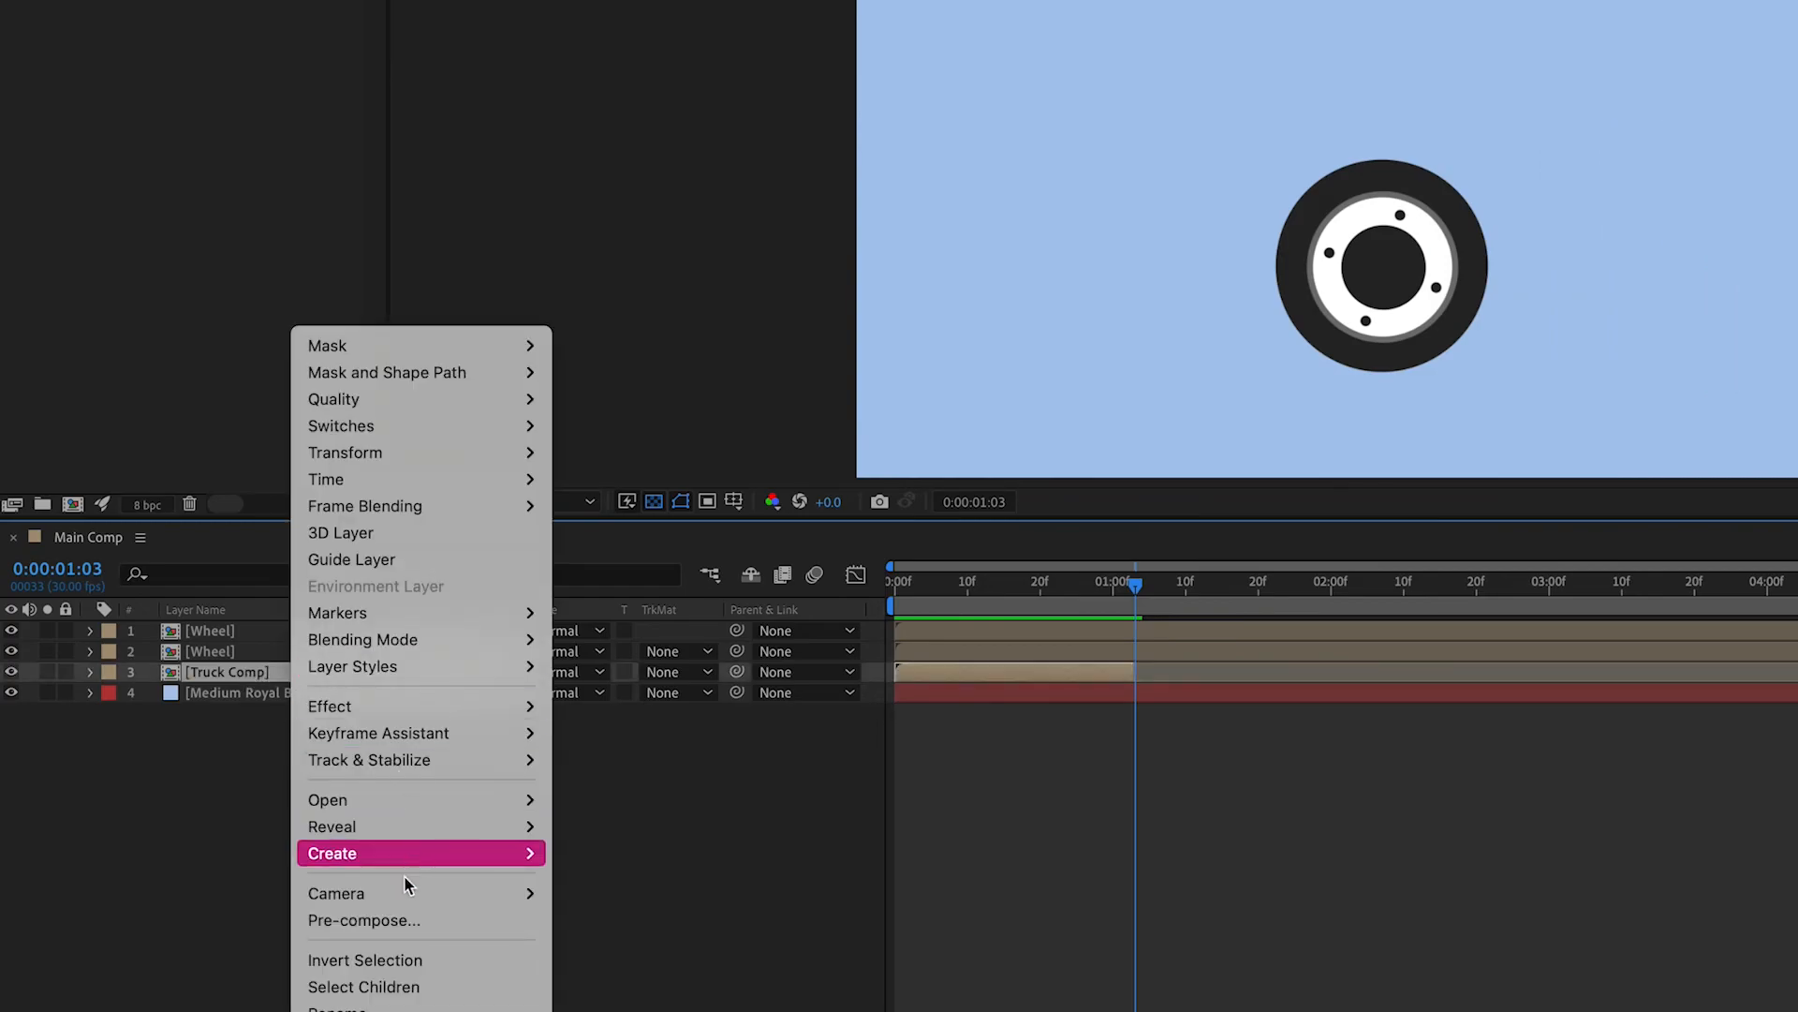
{"action": "left_click", "coordinate": [406, 920]}
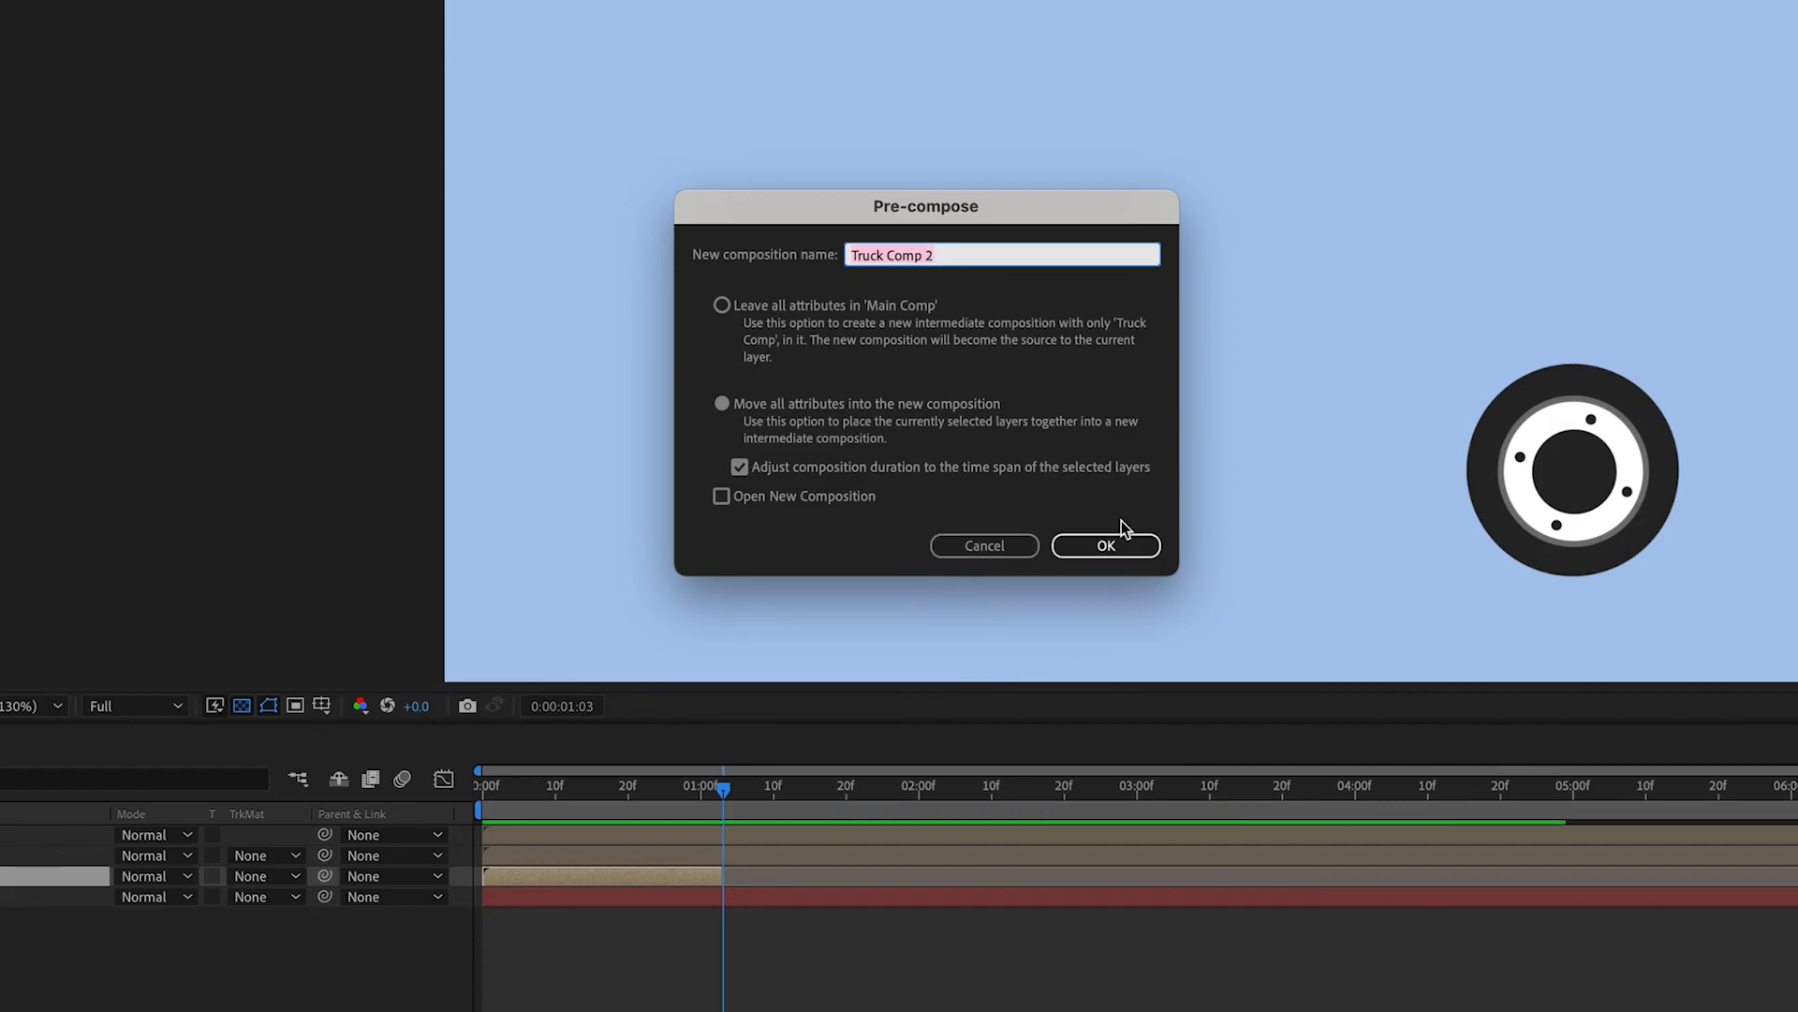
{"action": "left_click", "coordinate": [1106, 546]}
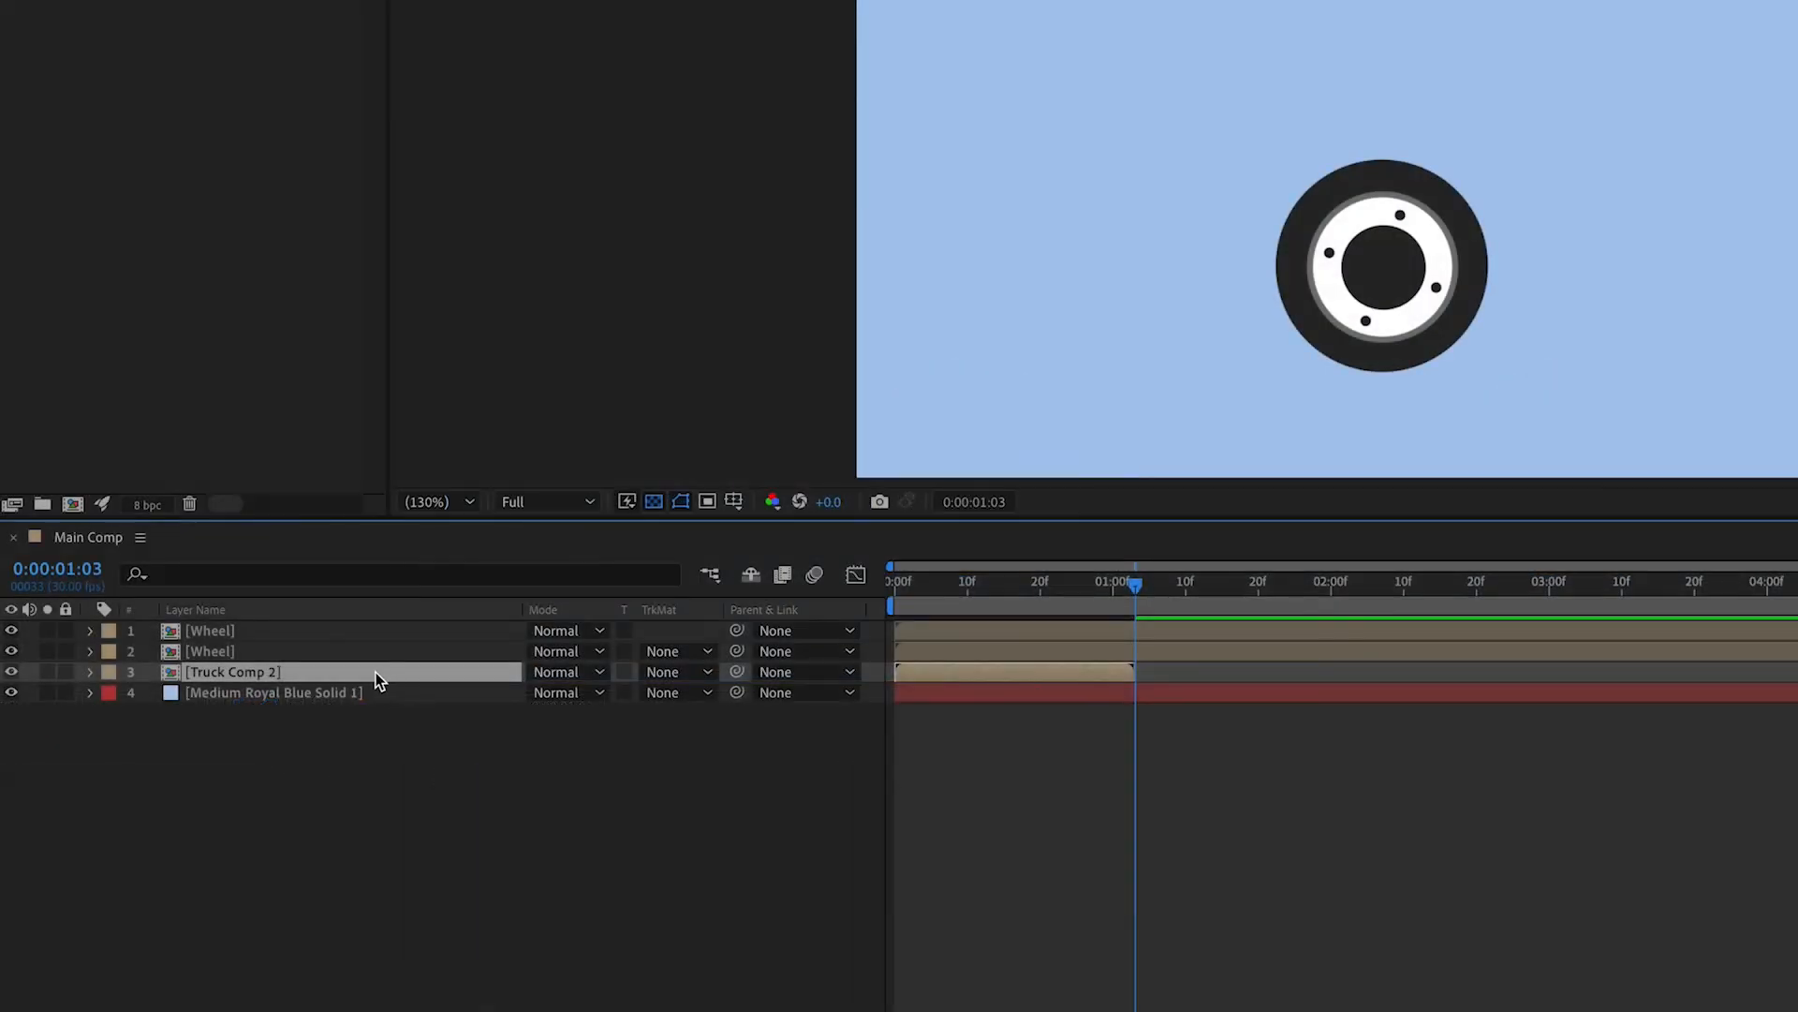
- Enable time remapping on Truck Comp 2, add a Time Remap keyframe at 0:00:01:02, and delete the one at 0:00:01:03
{"action": "right_click", "coordinate": [374, 673]}
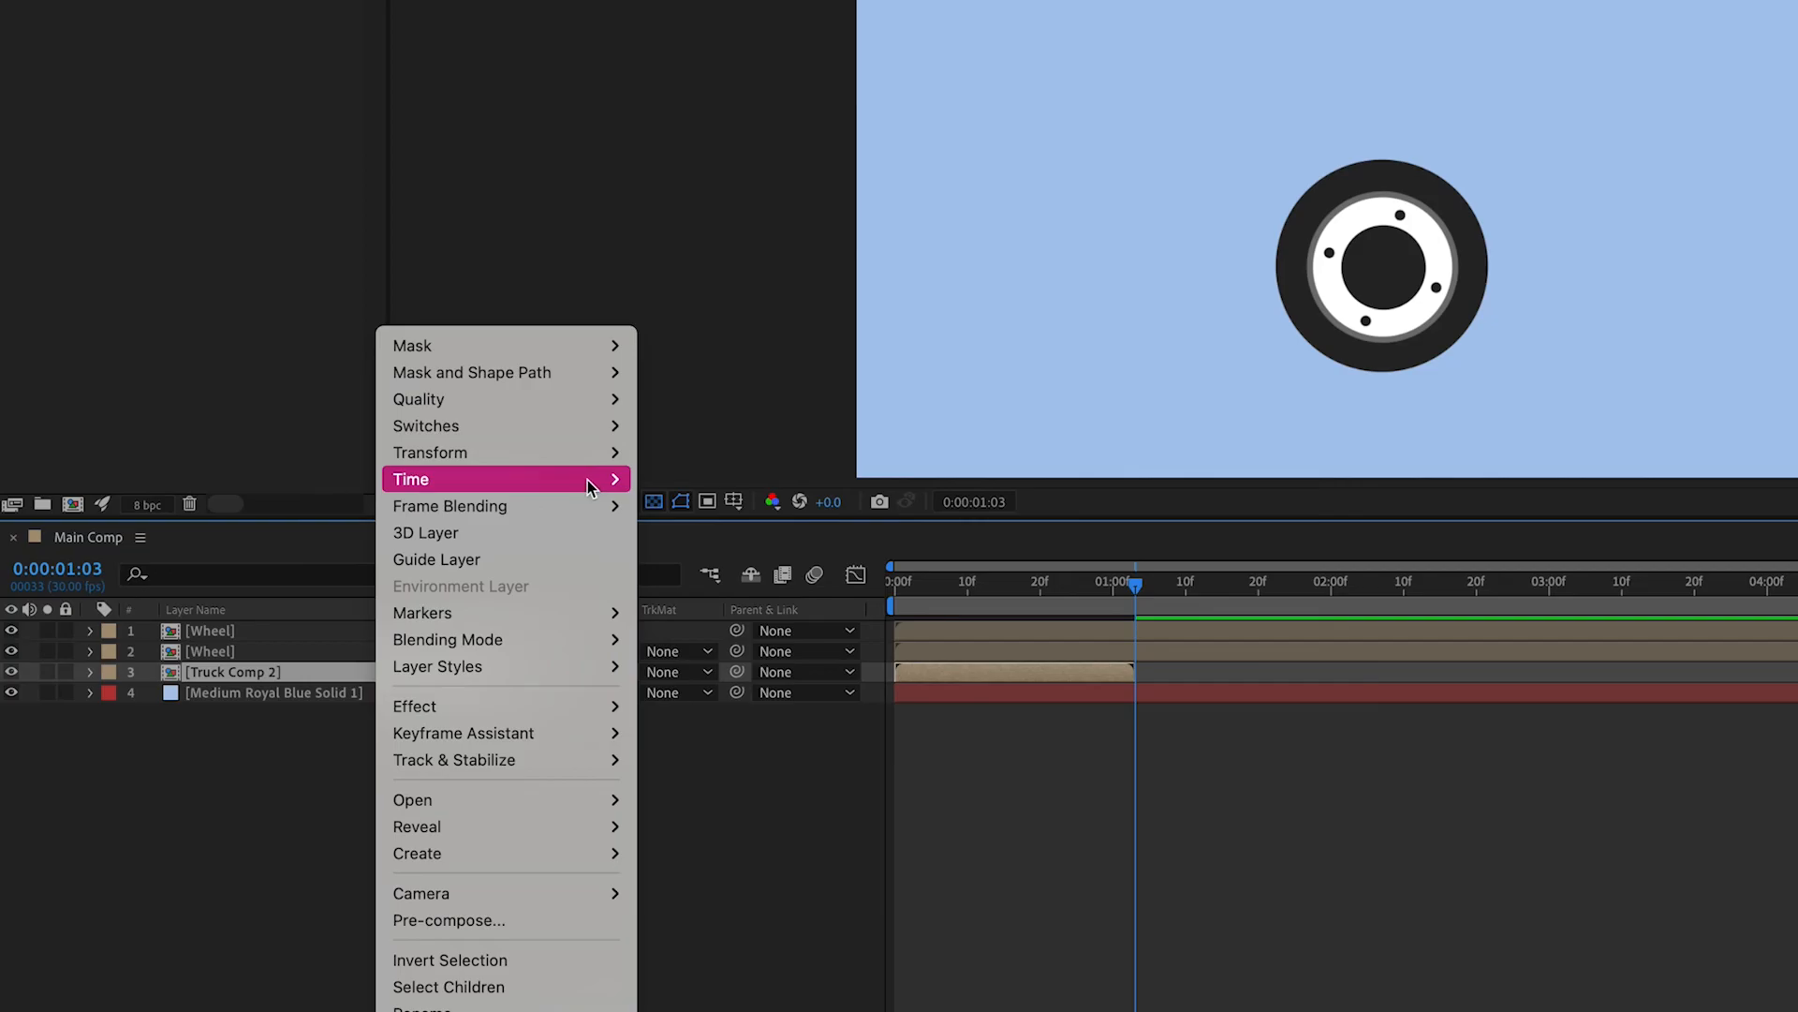
{"action": "mouse_move", "coordinate": [587, 480]}
{"action": "left_click", "coordinate": [678, 479]}
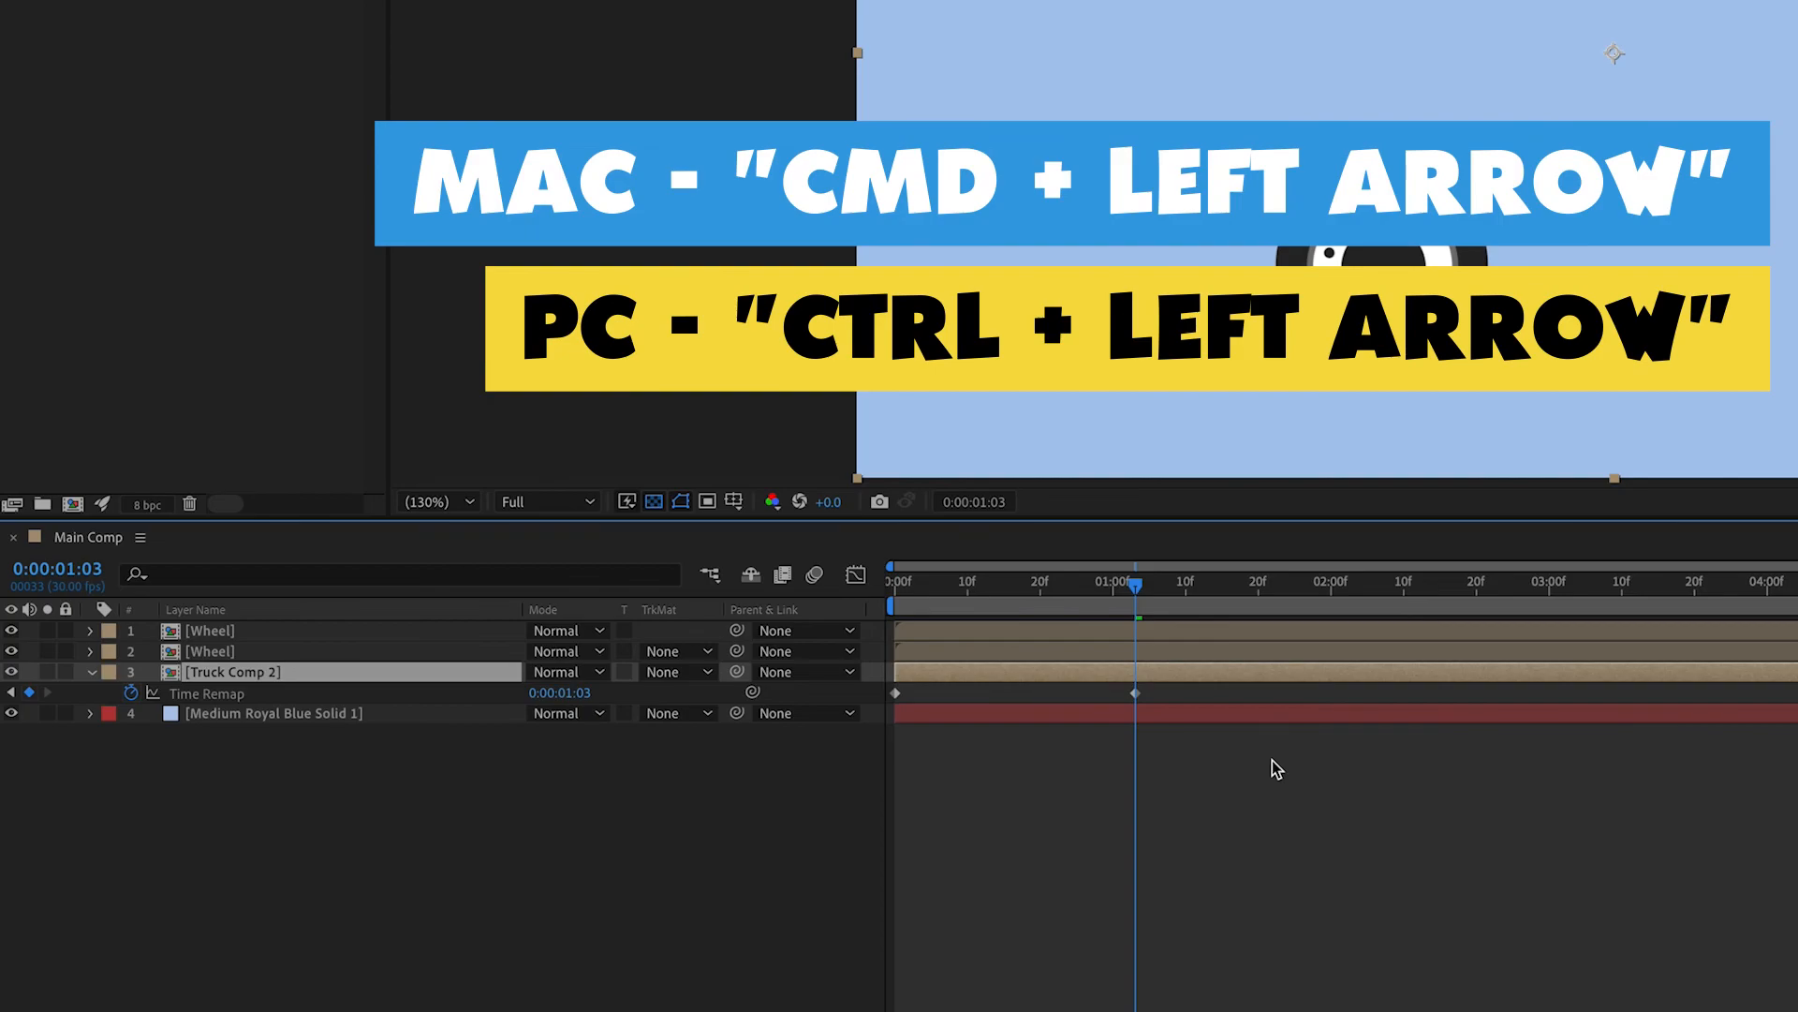
{"action": "key", "text": "ctrl+Left"}
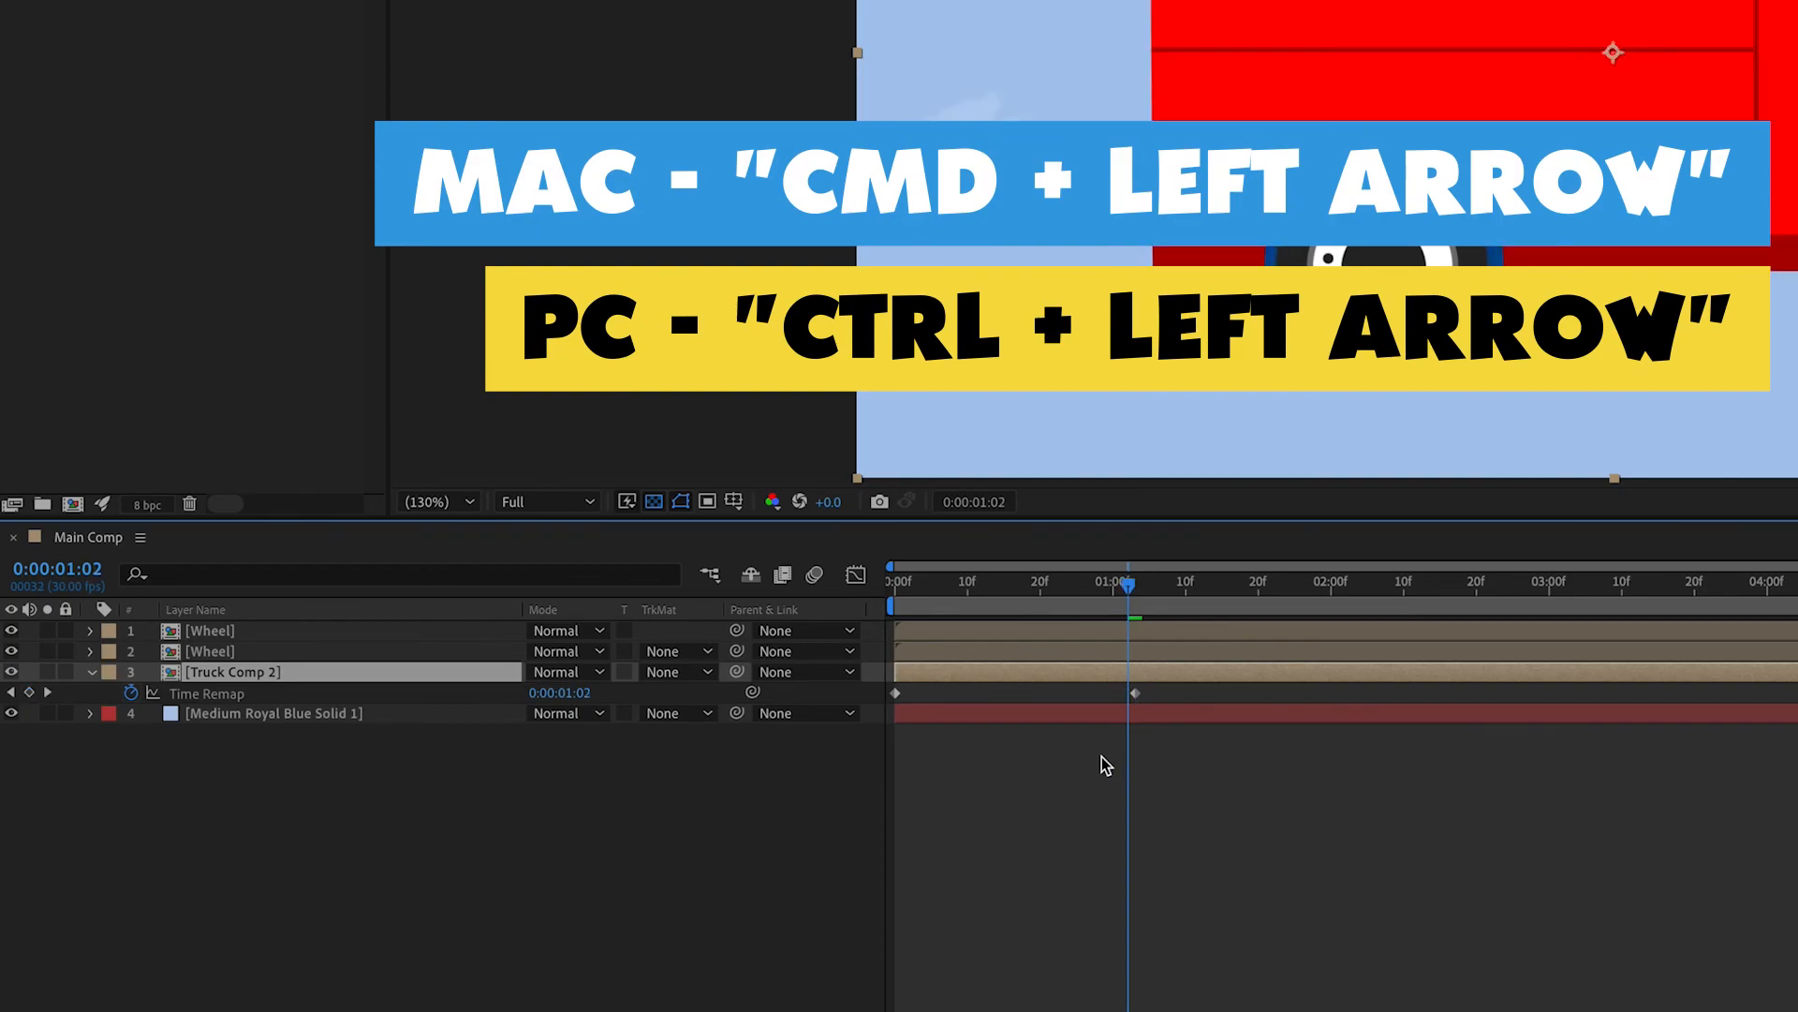
{"action": "scroll", "coordinate": [1108, 765], "scroll_direction": "up", "scroll_amount": 5}
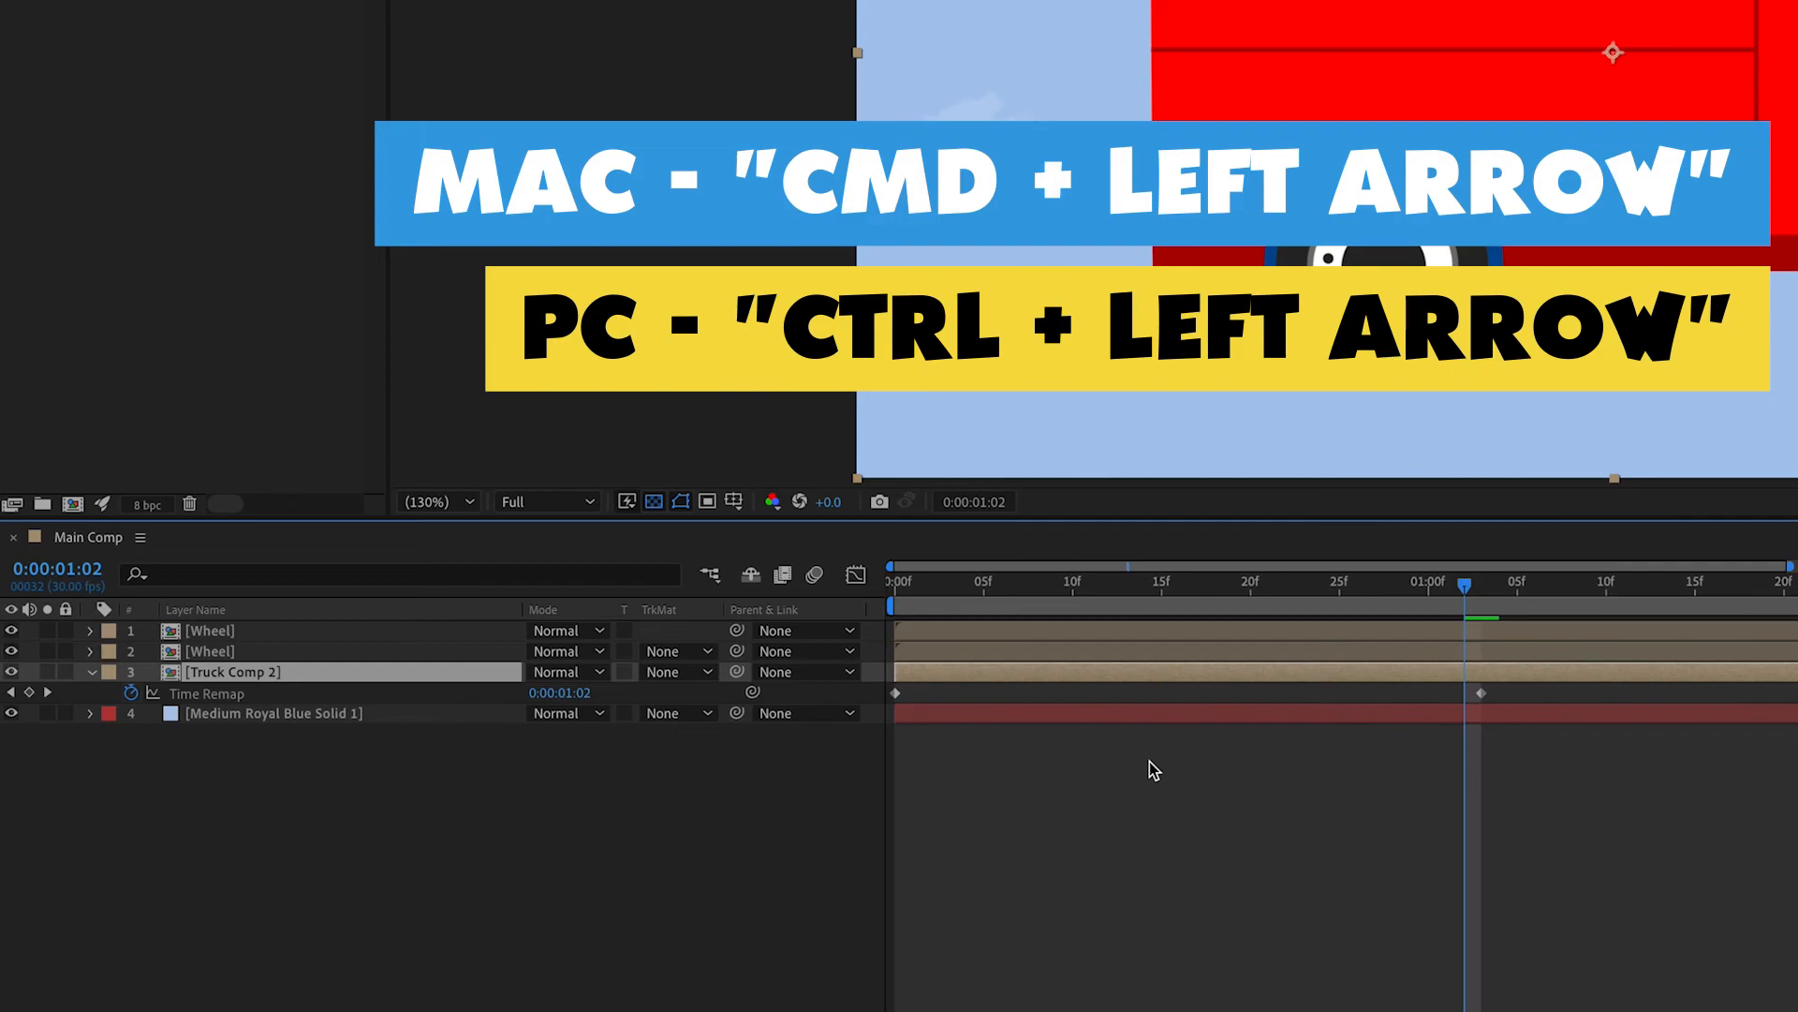
{"action": "left_click", "coordinate": [29, 693]}
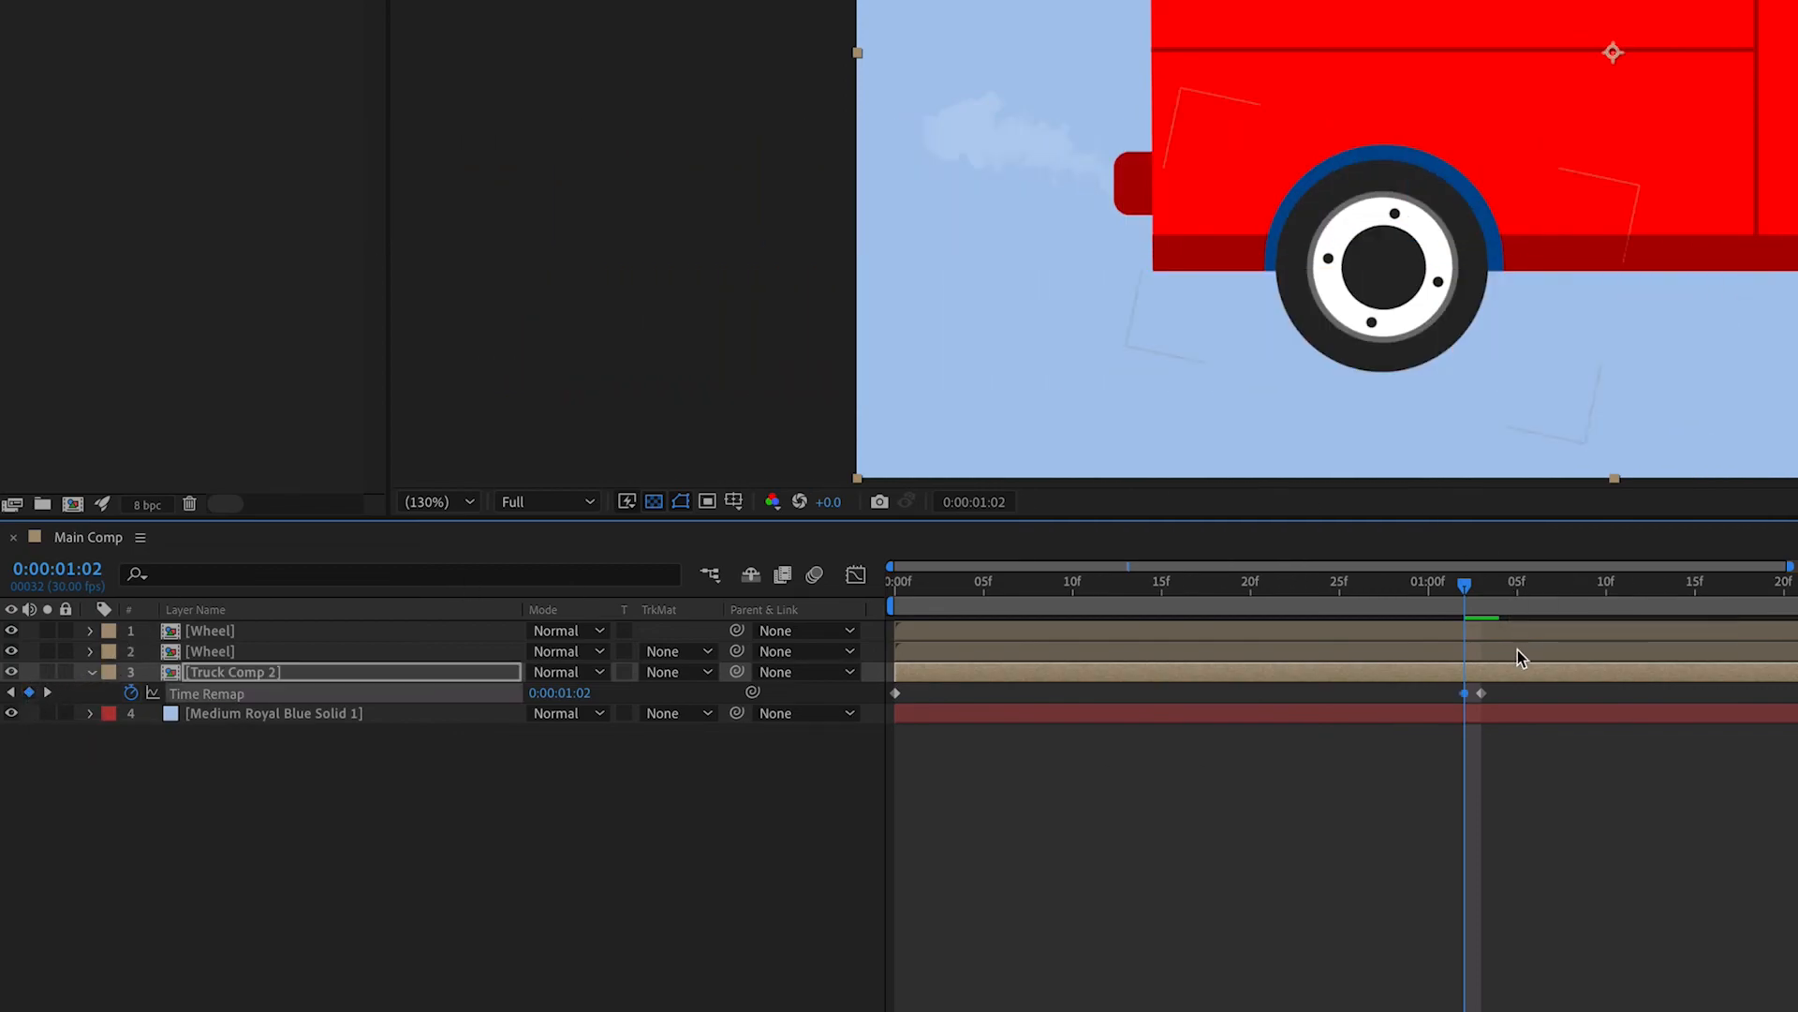
{"action": "left_click", "coordinate": [1481, 693]}
{"action": "key", "text": "Delete"}
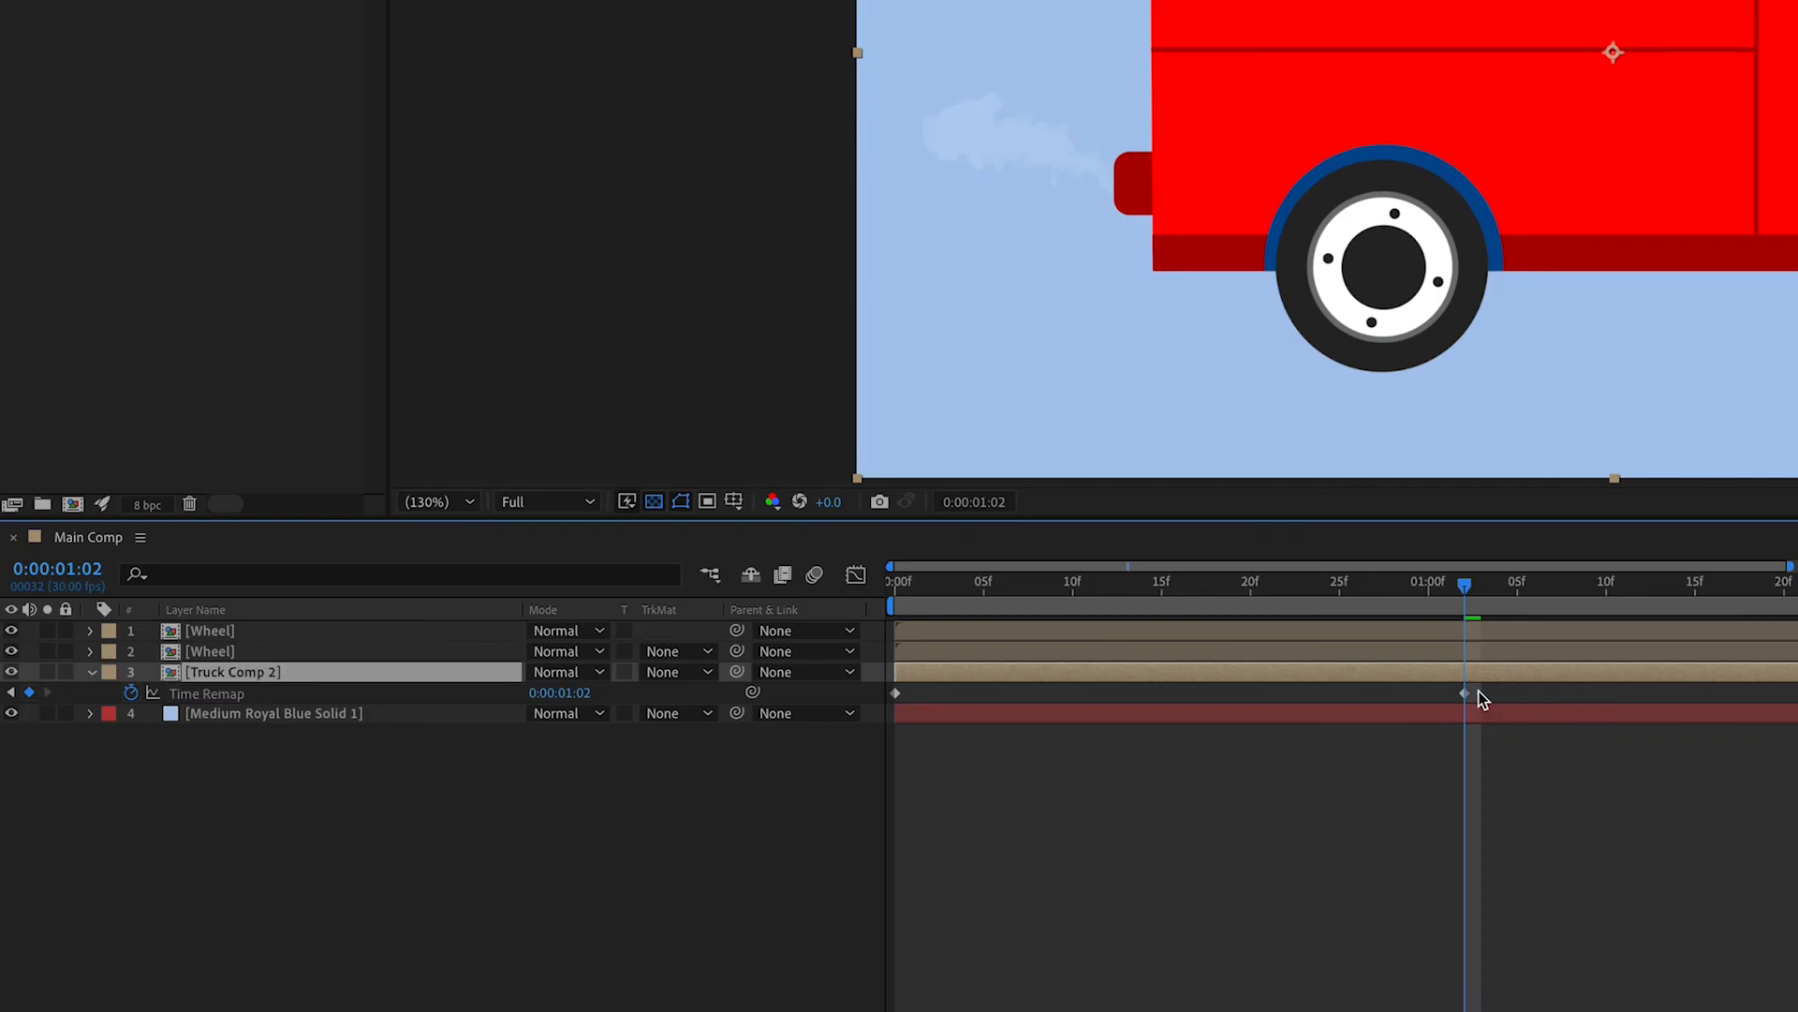
- Add the expression loopOutDuration(type = "cycle", duration = 0) to Truck Comp 2's Time Remap and preview the looping bounce
{"action": "left_click", "coordinate": [131, 693], "text": "alt"}
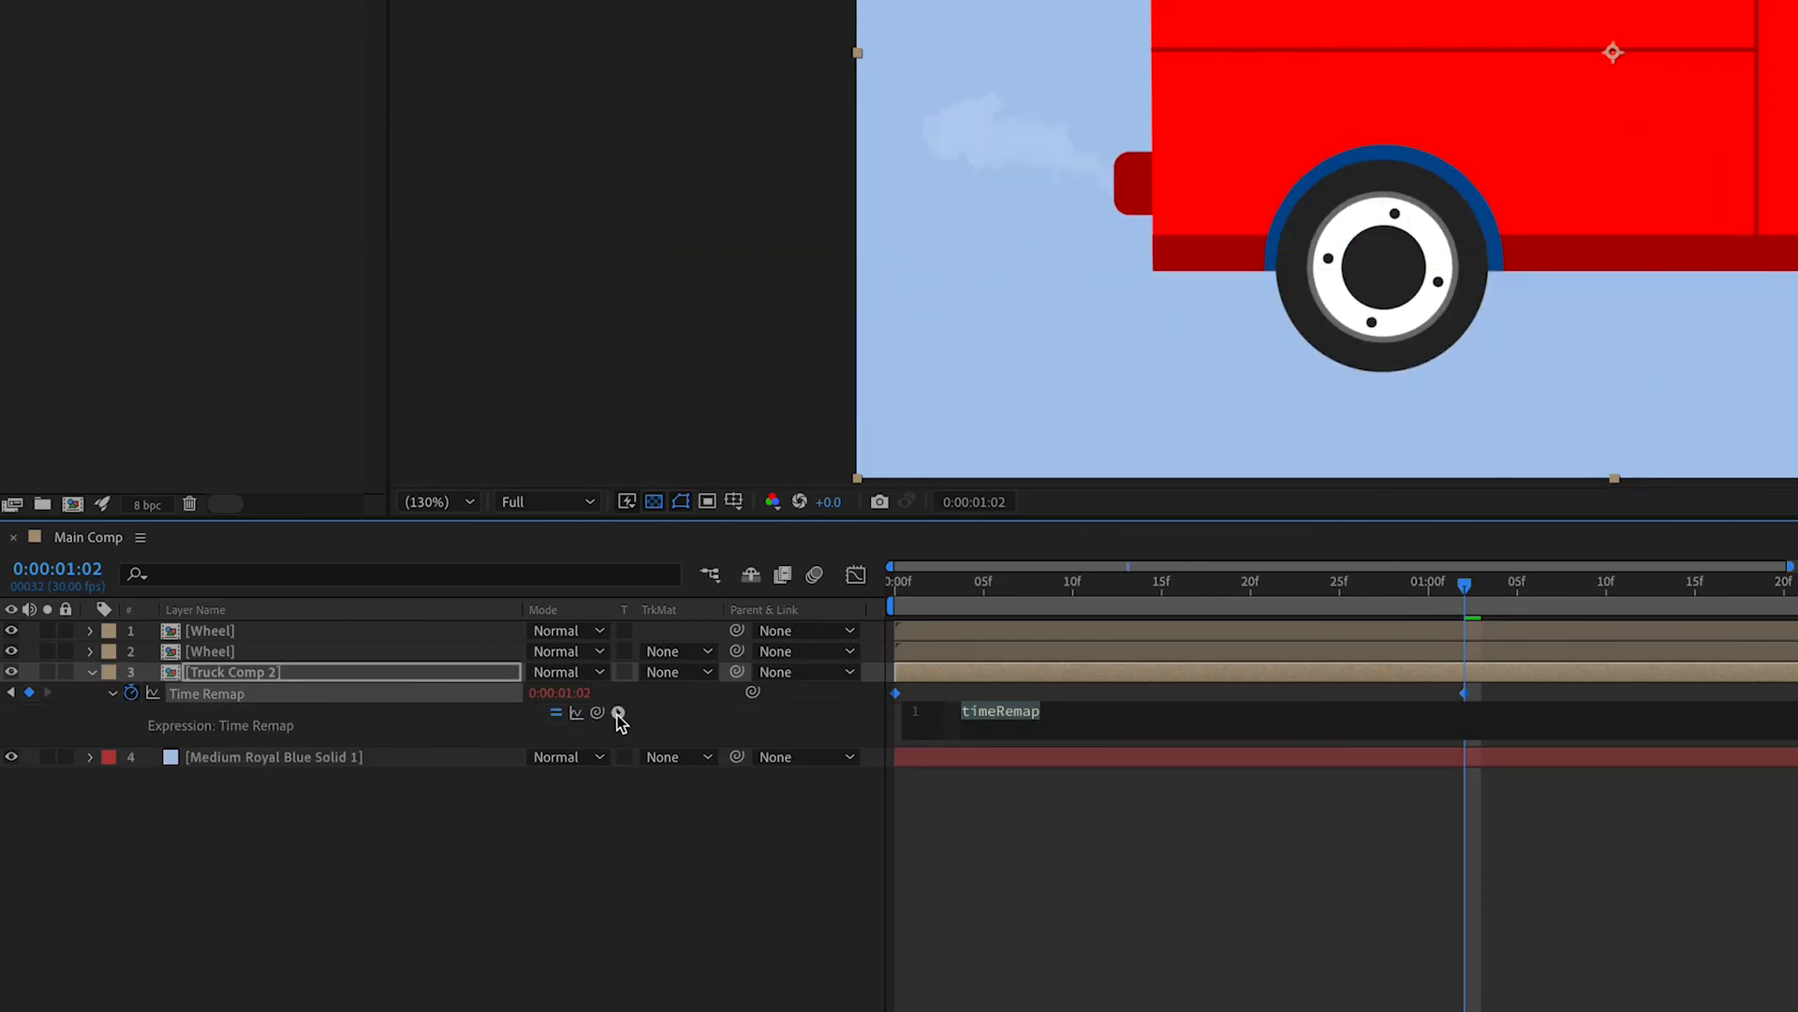
{"action": "left_click", "coordinate": [618, 712]}
{"action": "mouse_move", "coordinate": [749, 935]}
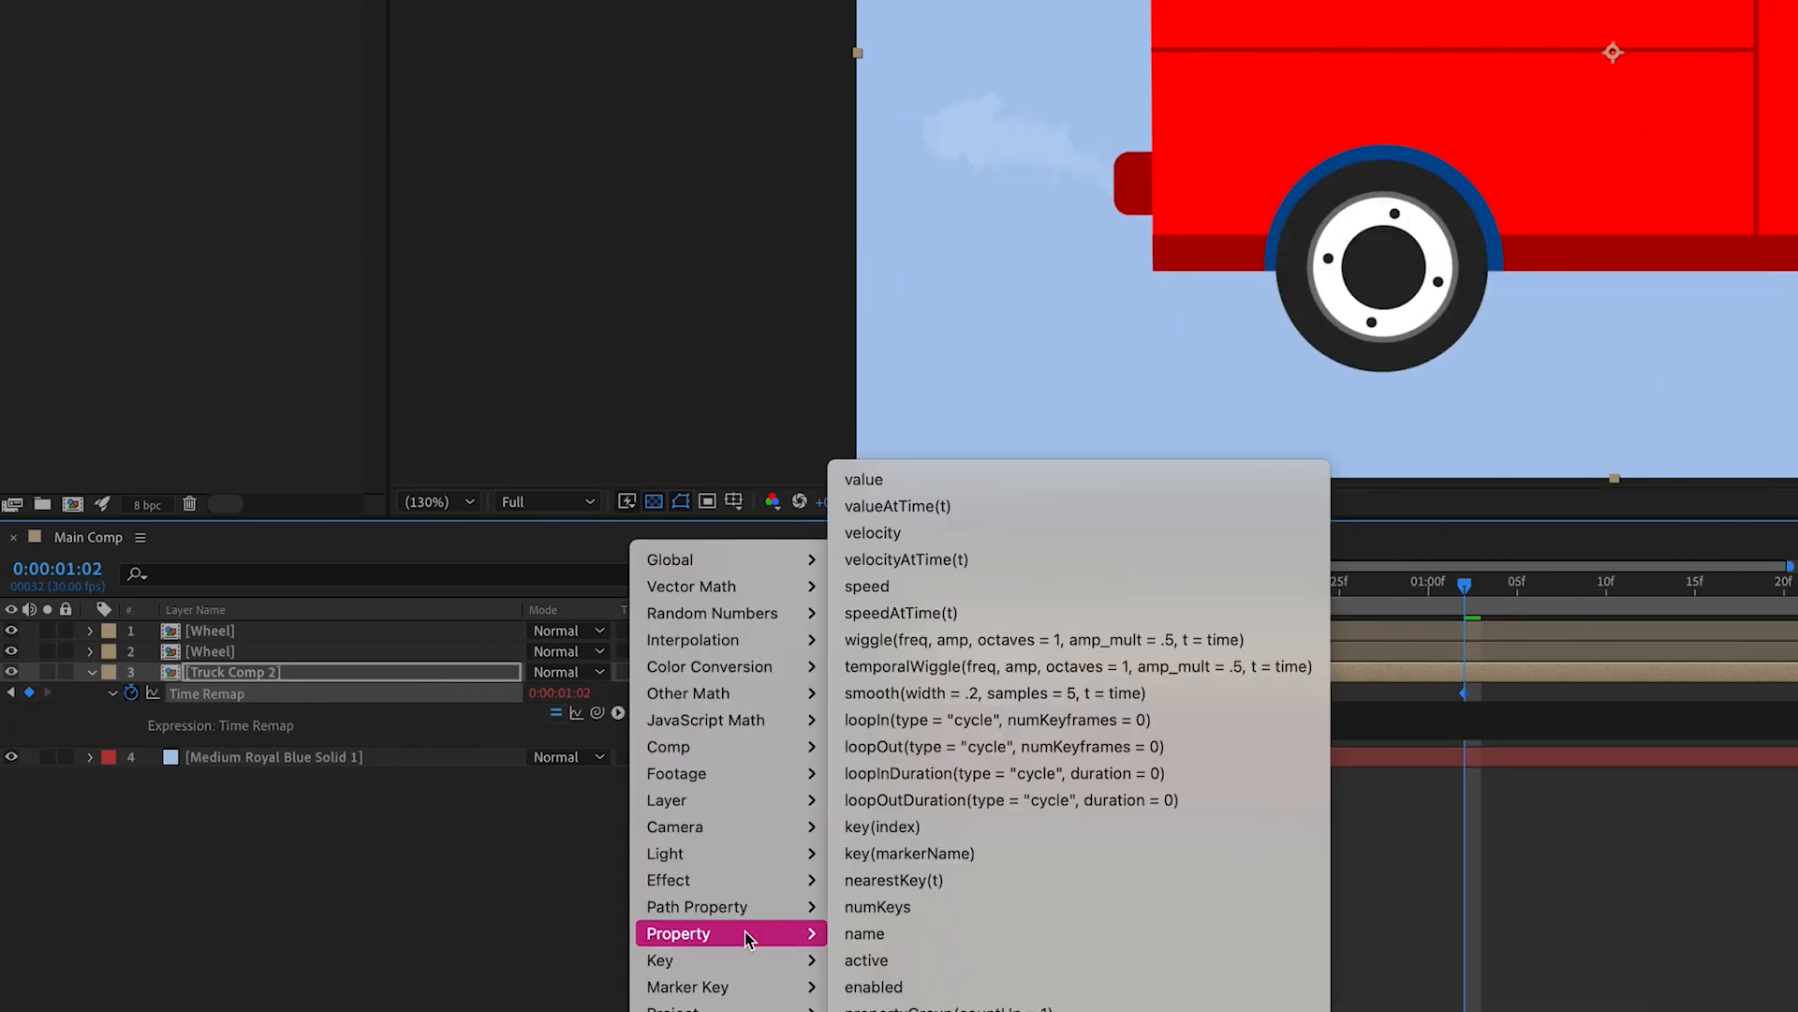
{"action": "left_click", "coordinate": [991, 801]}
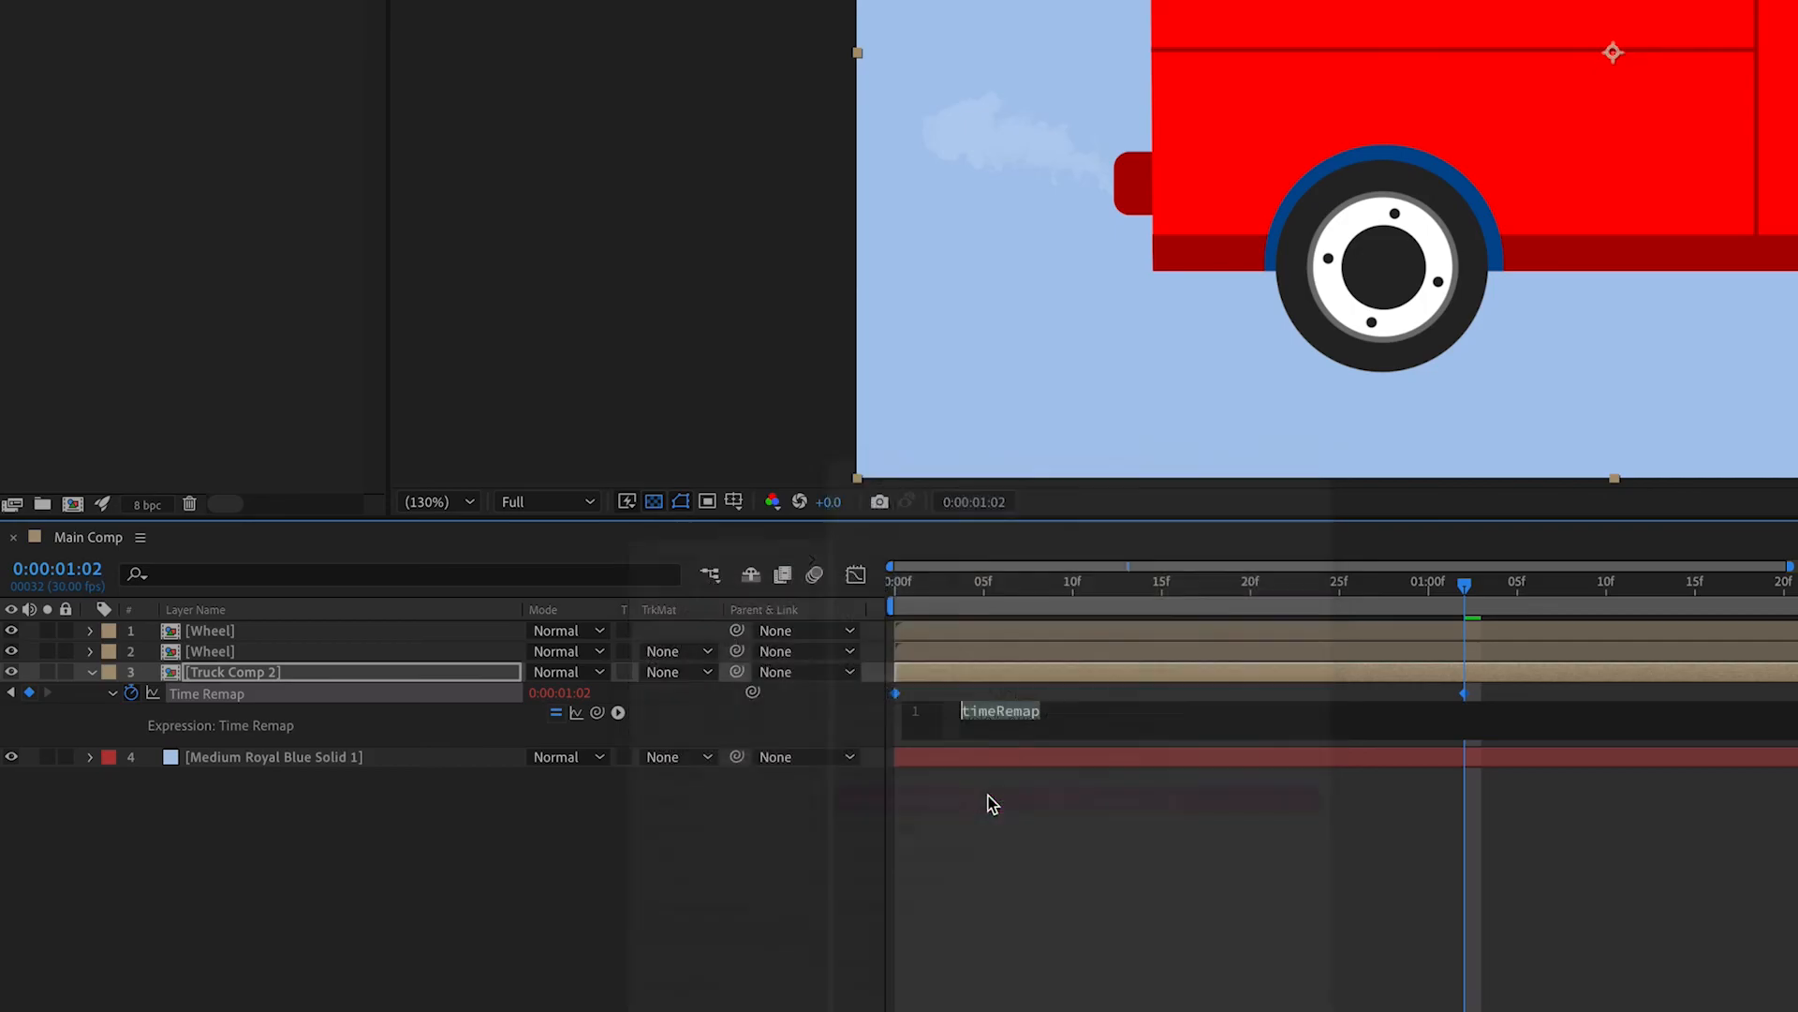
{"action": "left_click", "coordinate": [1549, 692]}
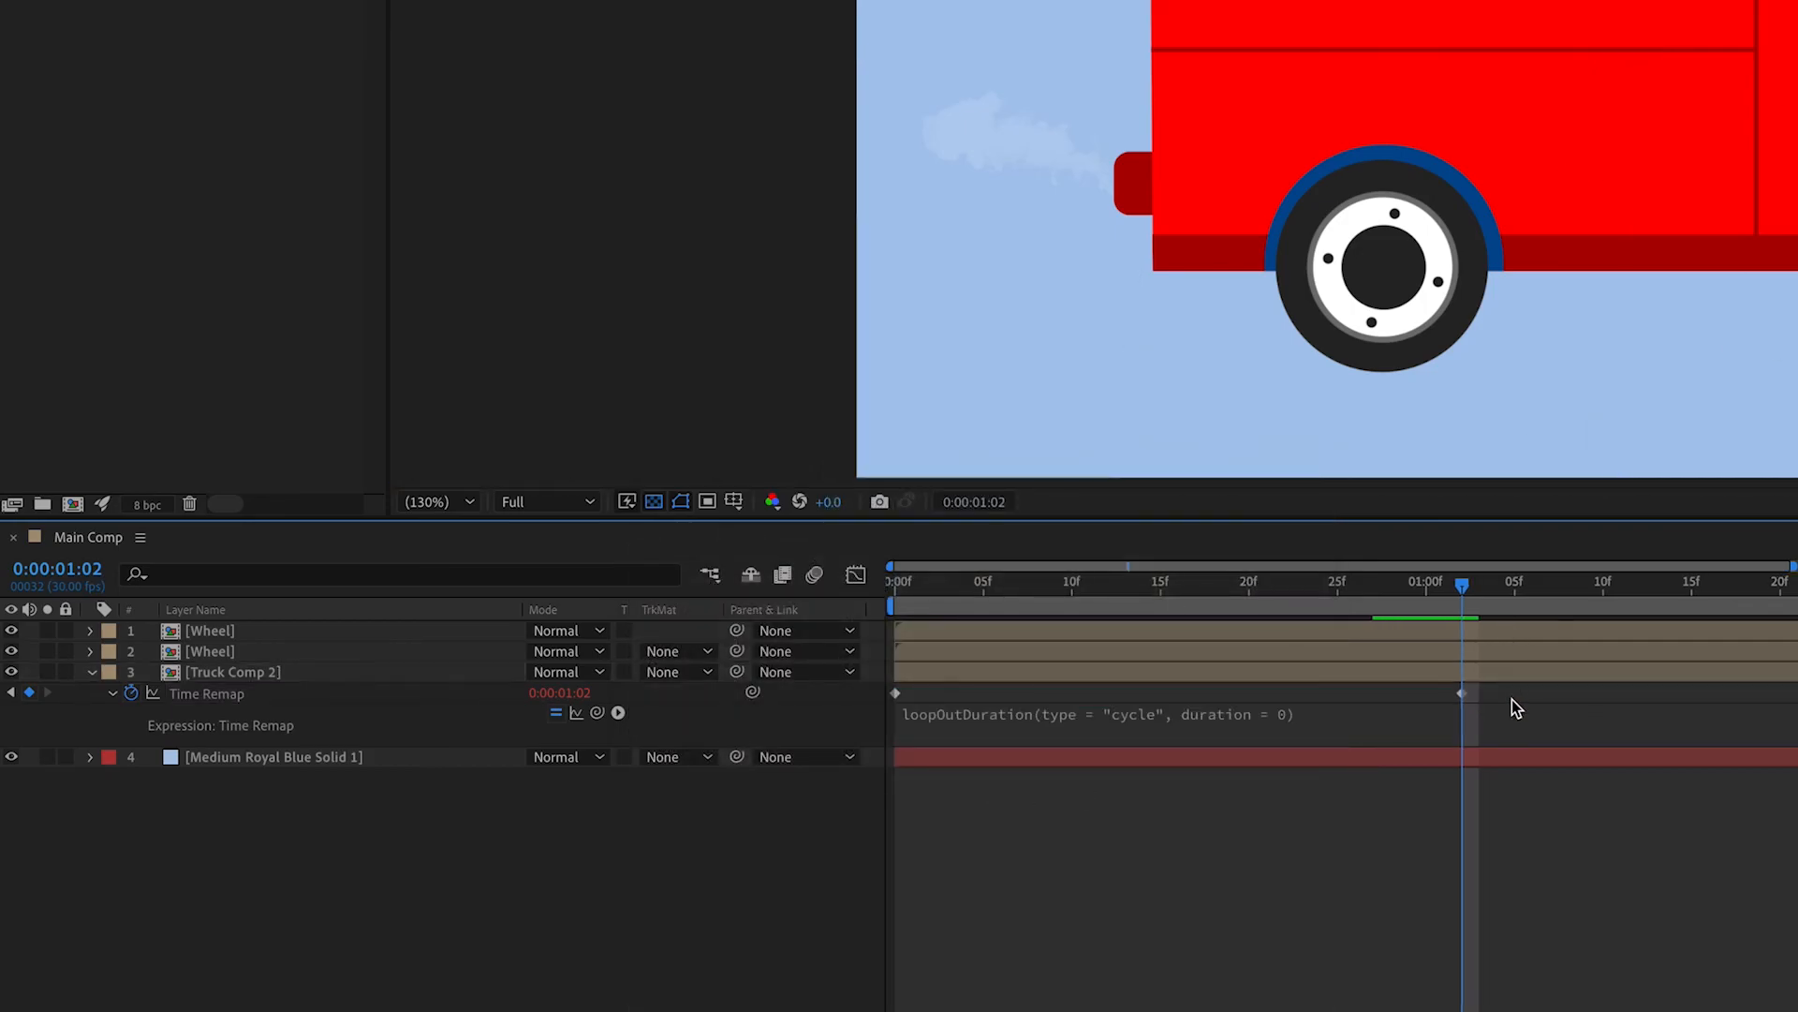
{"action": "key", "text": "minus"}
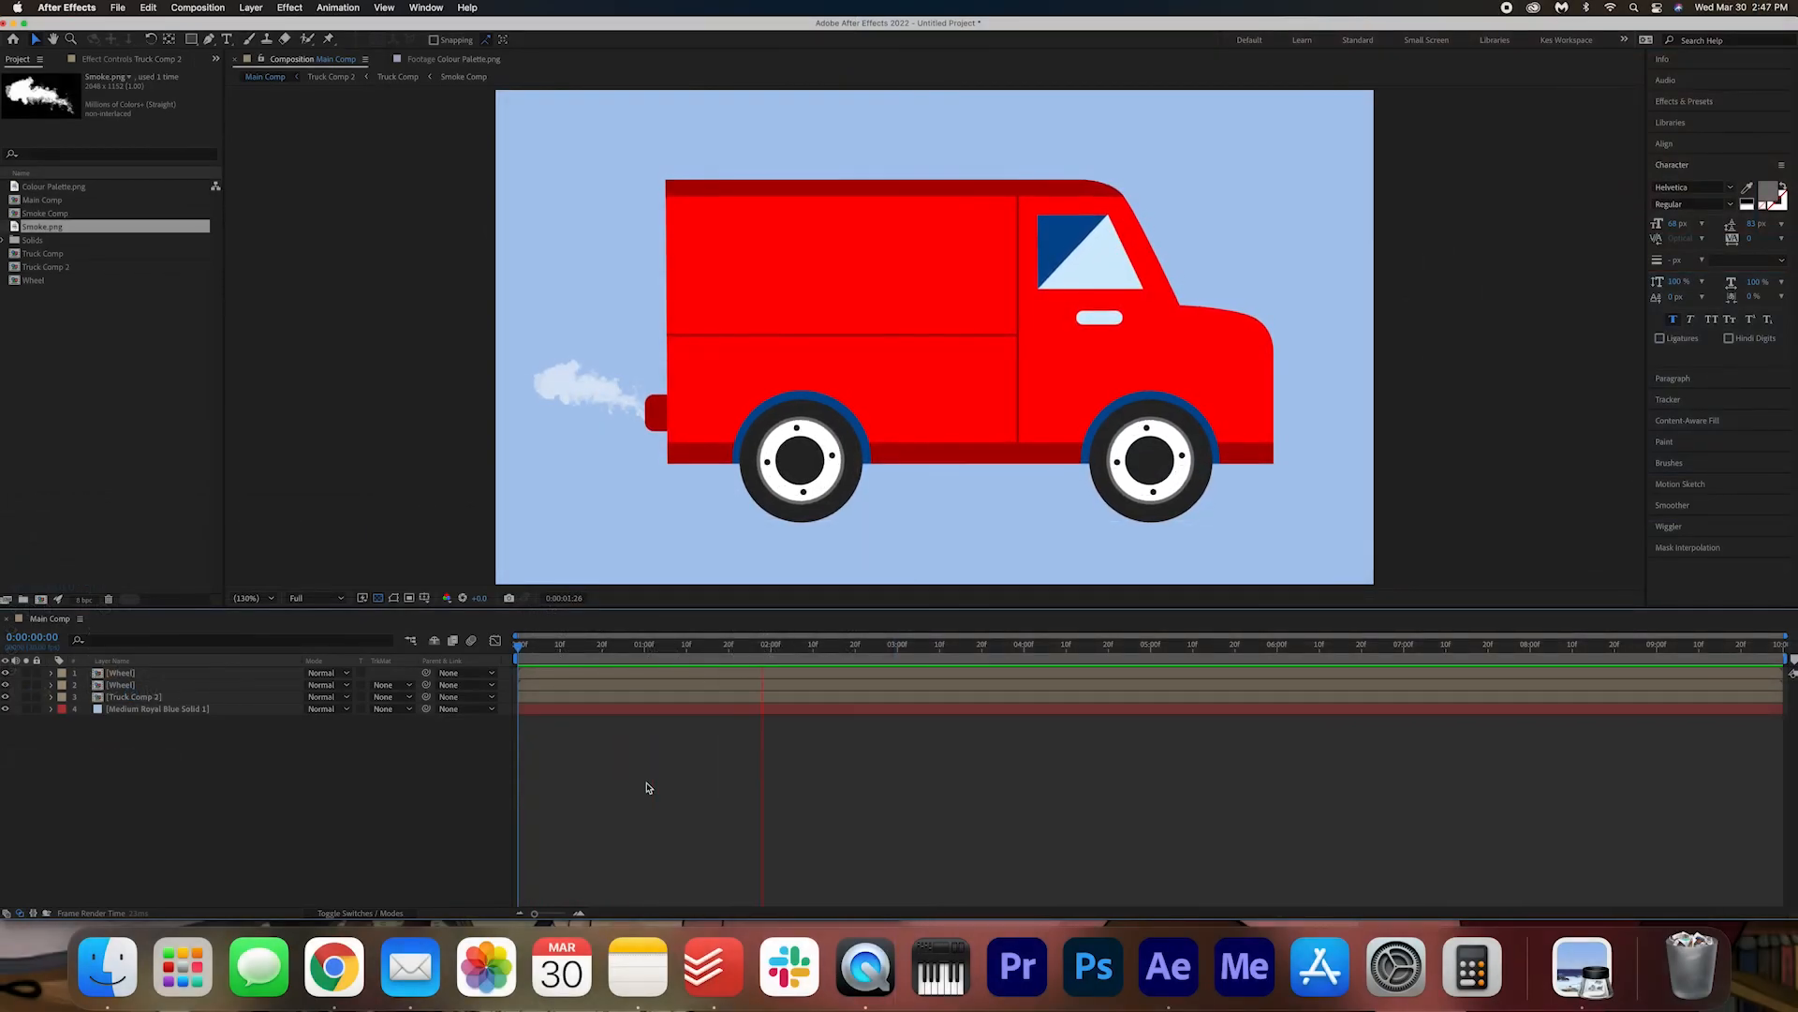
{"action": "key", "text": "space"}
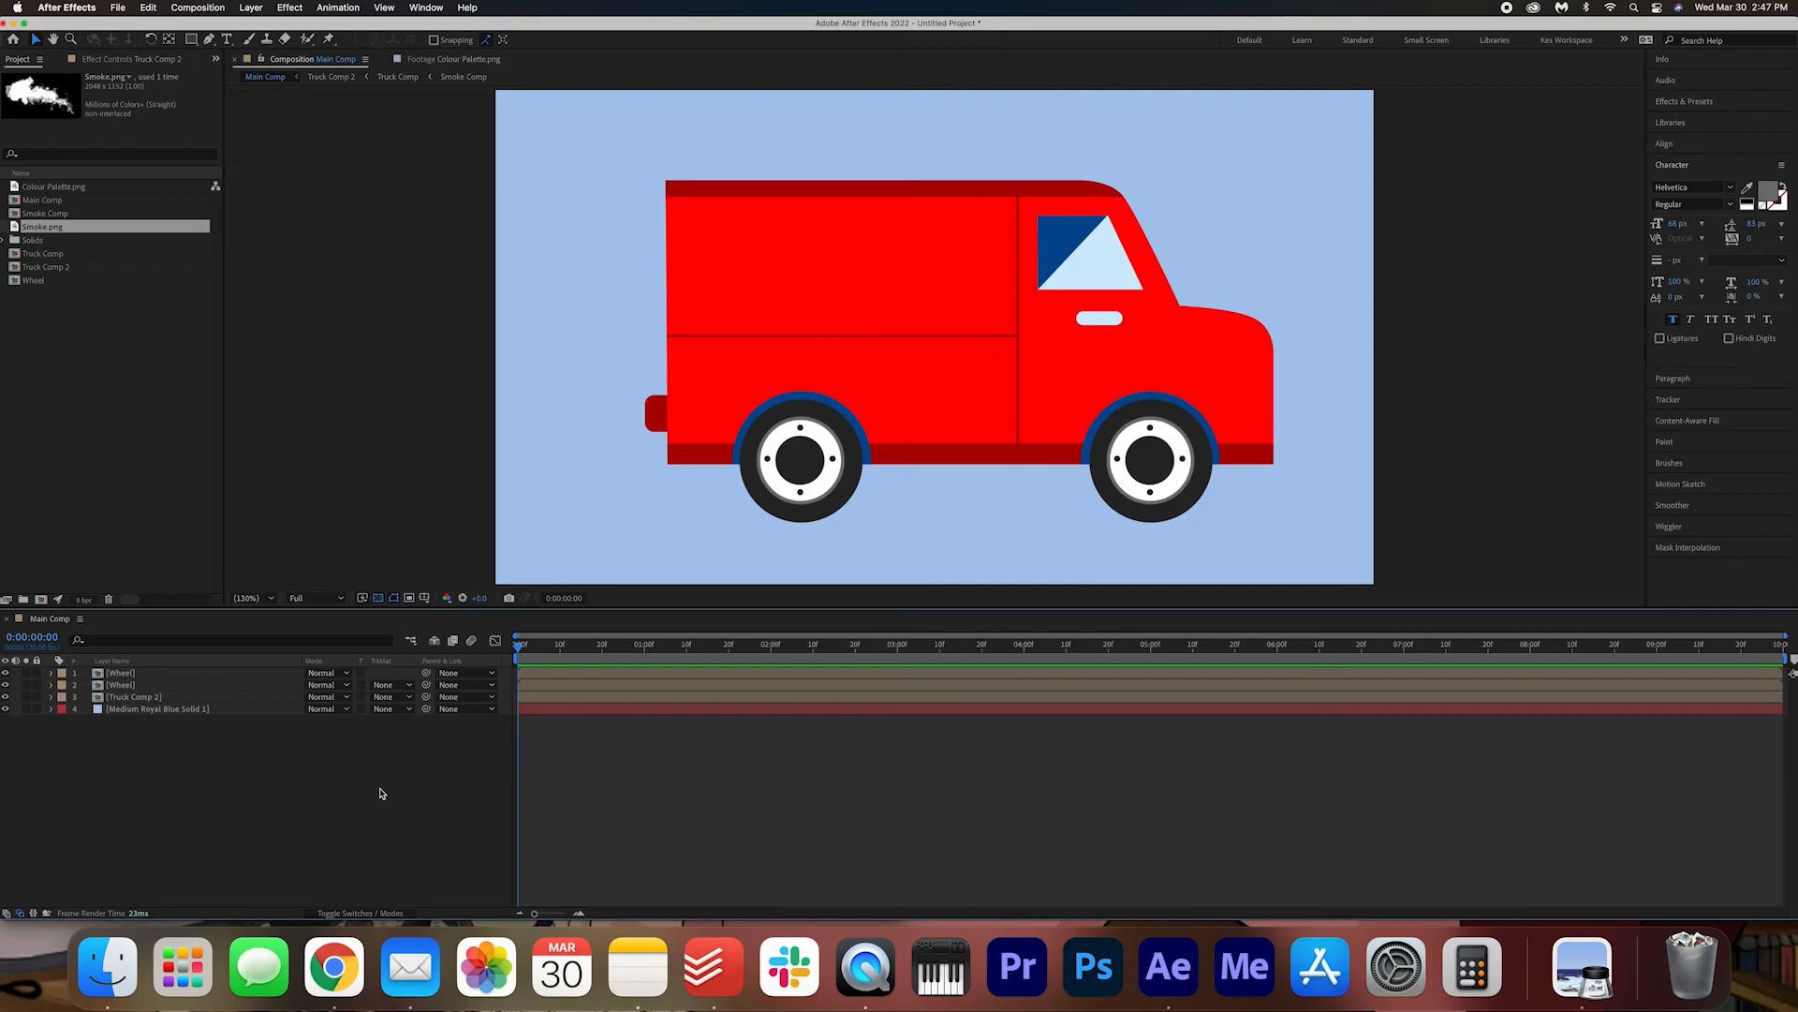